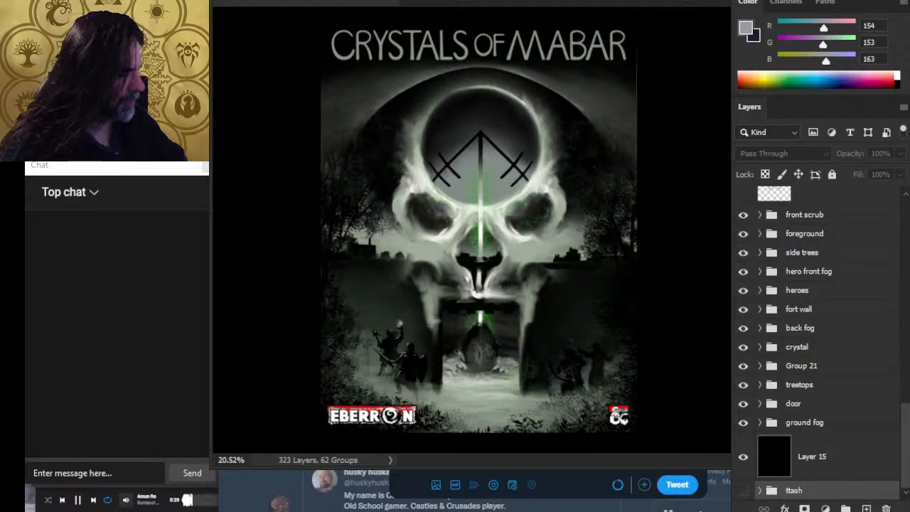
# - Publish the prepared tweet, then switch to Discord and open the server for sharing the stream
pyautogui.click(678, 487)
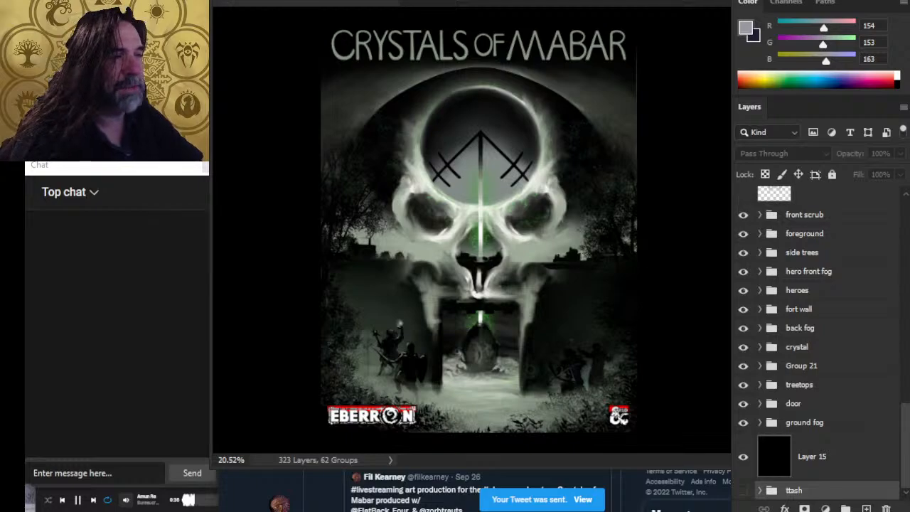
pyautogui.hotkey('alt', 'Tab')
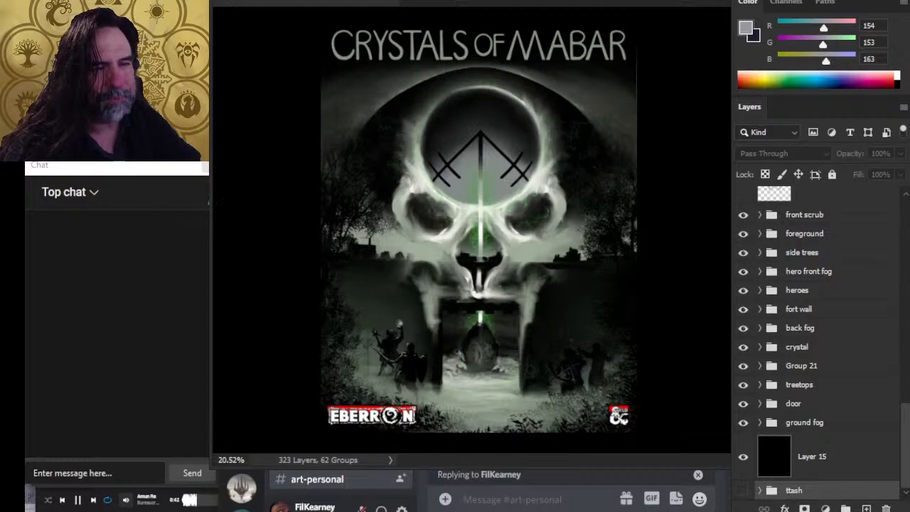
pyautogui.click(242, 507)
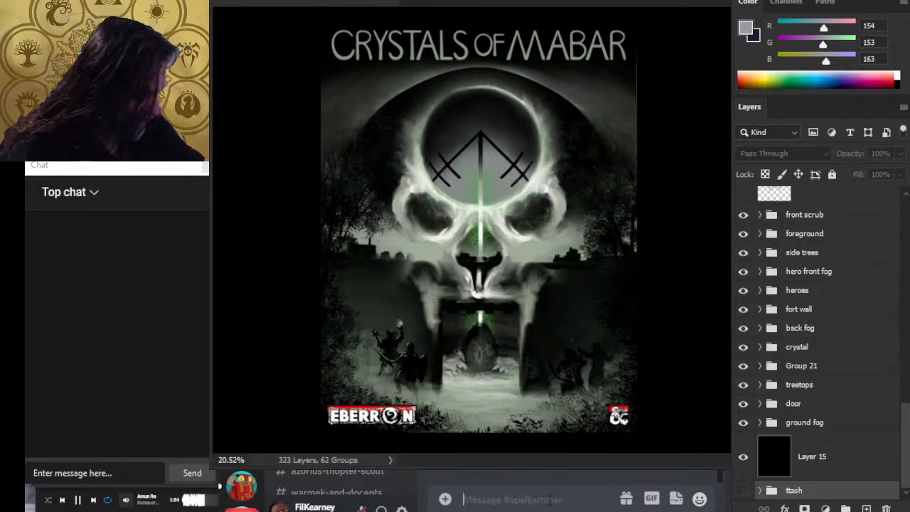
pyautogui.write('Mabar')
pyautogui.press('BackSpace')
pyautogui.press('BackSpace')
pyautogui.press('BackSpace')
pyautogui.press('BackSpace')
pyautogui.press('BackSpace')
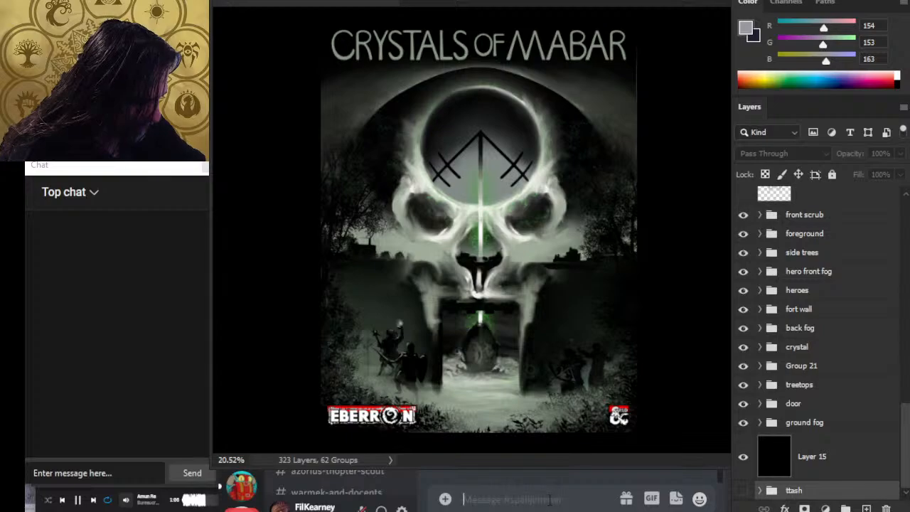
# - Write "Cover art for Crystals of Mabar adventure for Eberron" as a message in the #spelljammer channel
pyautogui.write('Cover art')
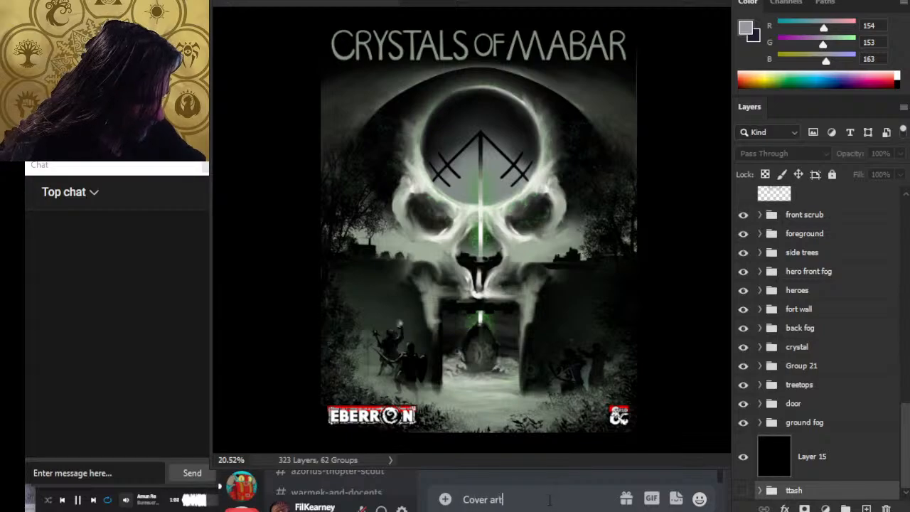
pyautogui.write(' for Cr')
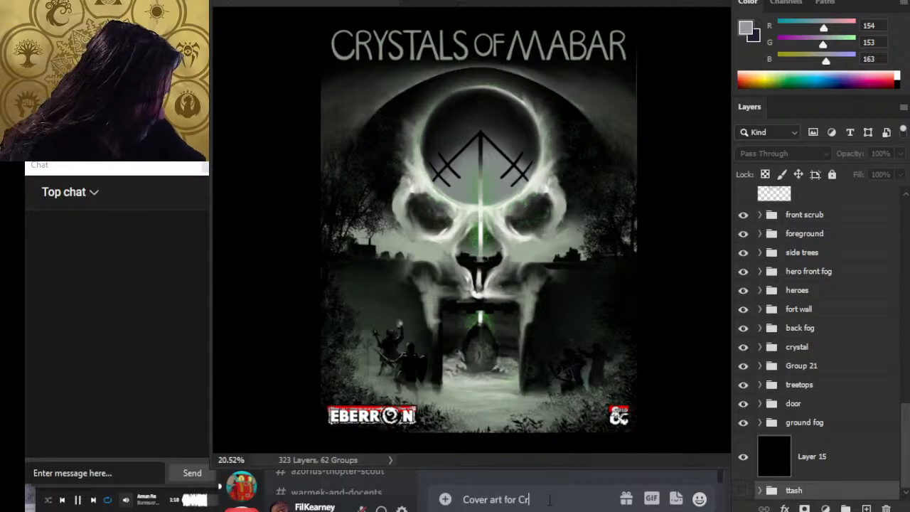
pyautogui.write('ystals of')
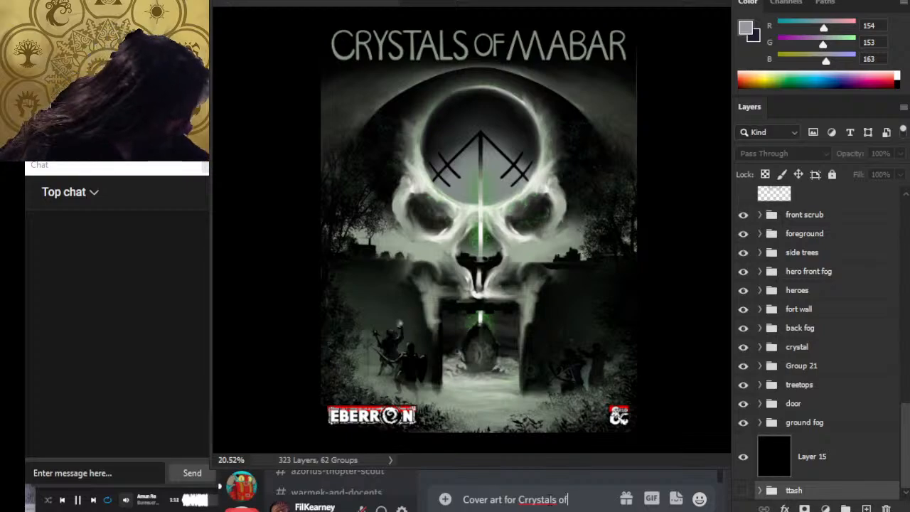
pyautogui.press('BackSpace')
pyautogui.press('BackSpace')
pyautogui.press('BackSpace')
pyautogui.press('BackSpace')
pyautogui.press('BackSpace')
pyautogui.press('BackSpace')
pyautogui.press('BackSpace')
pyautogui.press('BackSpace')
pyautogui.press('BackSpace')
pyautogui.press('BackSpace')
pyautogui.press('BackSpace')
pyautogui.write('ryst')
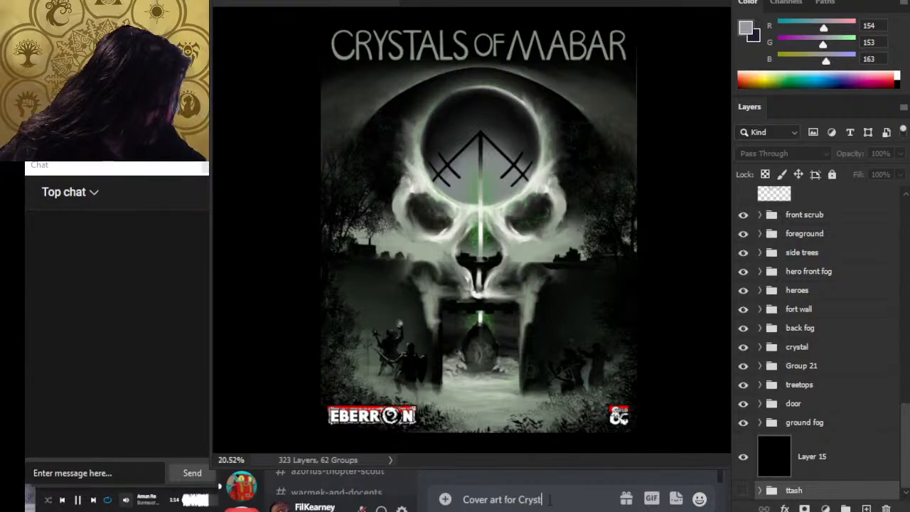
pyautogui.write('als of M')
pyautogui.press('BackSpace')
pyautogui.write('f M')
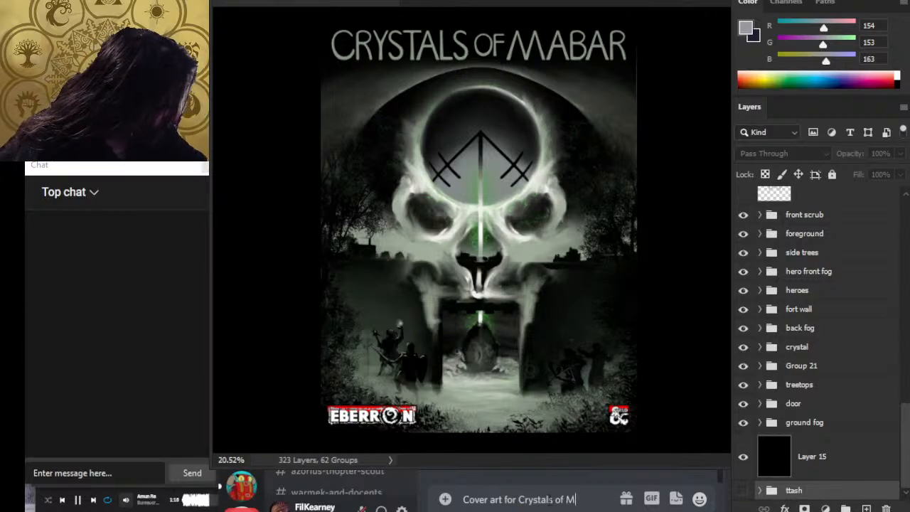
pyautogui.write('abar')
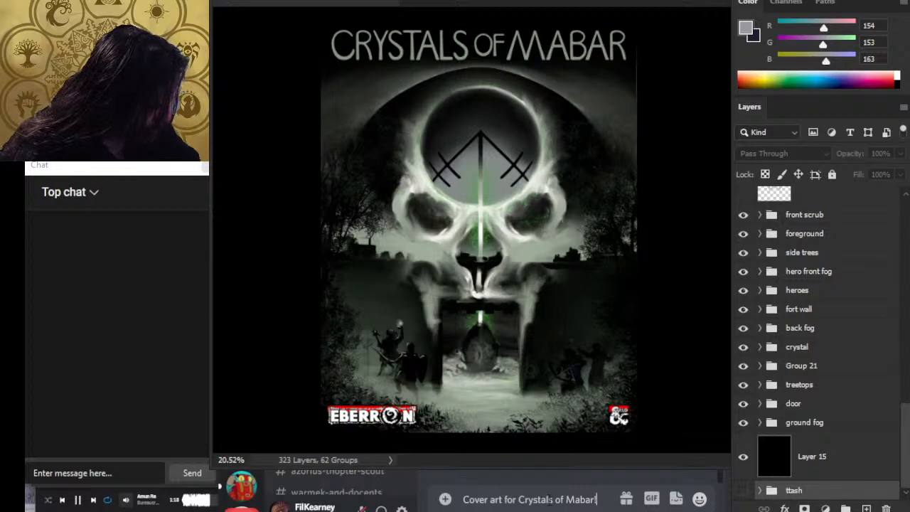
pyautogui.write(' adventure')
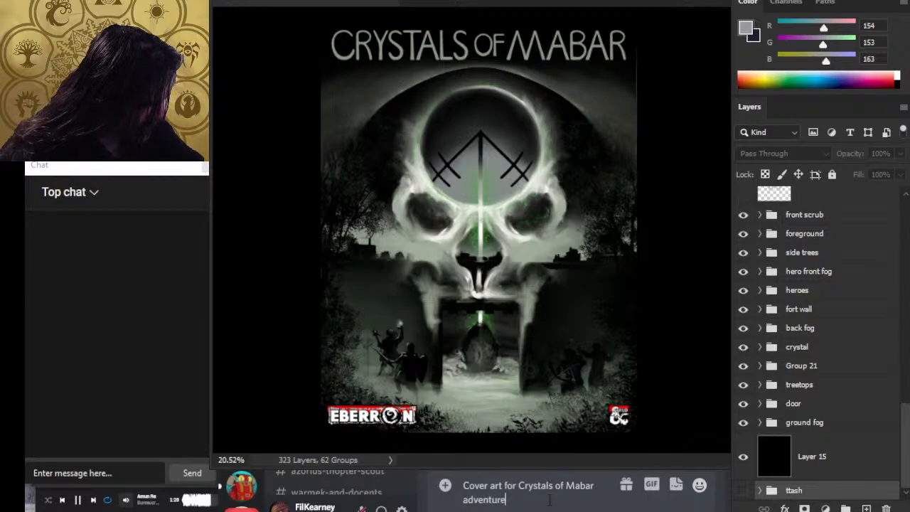
pyautogui.write(' for Eberron')
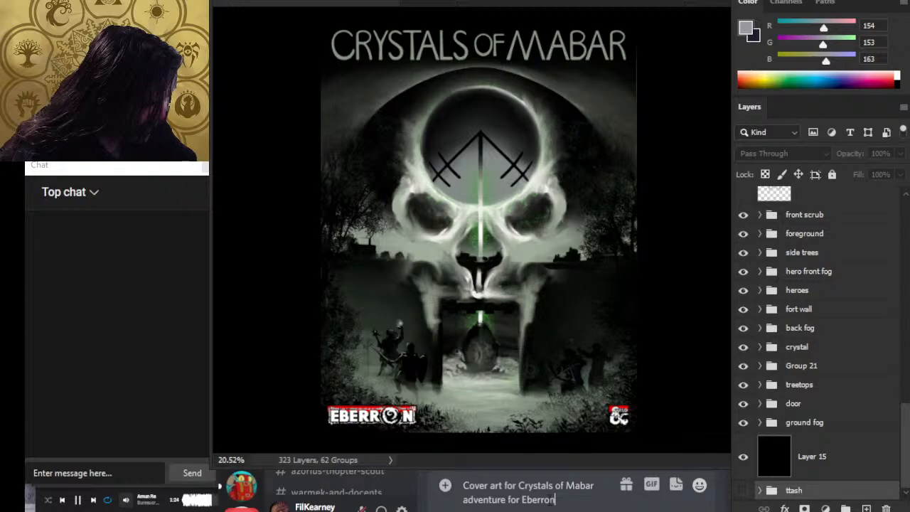
# - Add the YouTube stream link on a new line, copy the whole message and send it
pyautogui.hotkey('shift', 'Return')
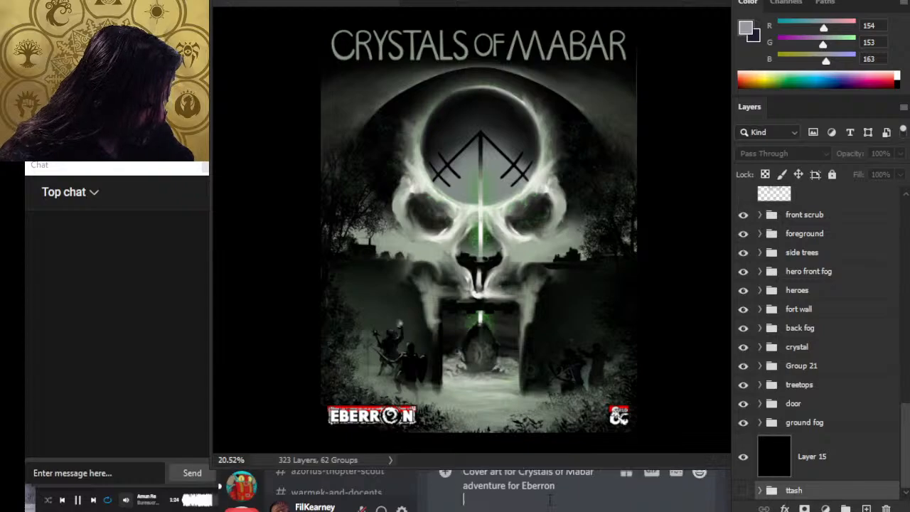
pyautogui.hotkey('ctrl', 'v')
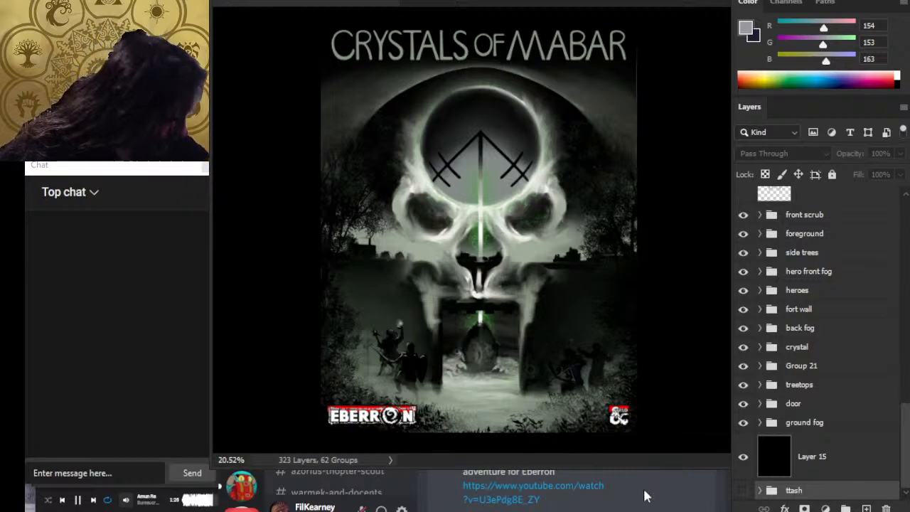
pyautogui.hotkey('ctrl', 'z')
pyautogui.write('https://www.youtube.com/watch?v=U3ePdg8E_ZY')
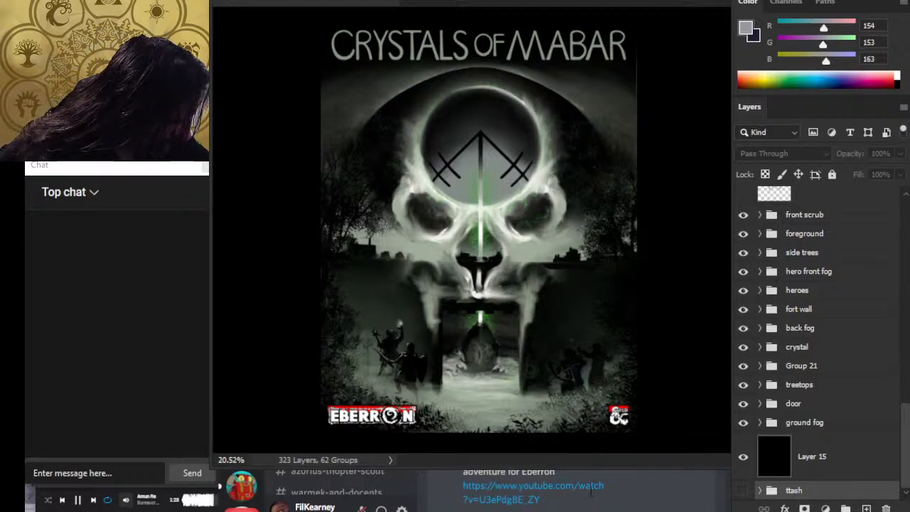
pyautogui.hotkey('ctrl', 'a')
pyautogui.press('Return')
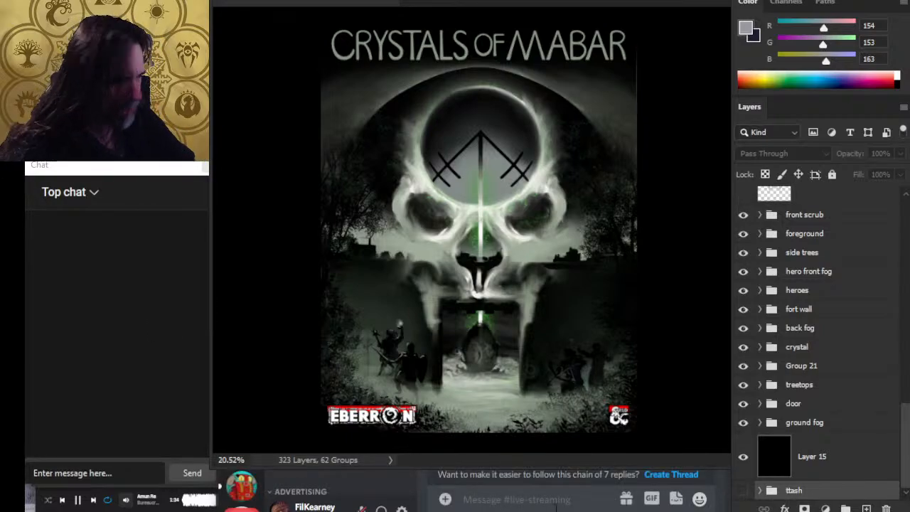
# - Post the copied announcement in the #live-streaming channel and in the server's slow-mode self-promotion channel
pyautogui.hotkey('ctrl', 'v')
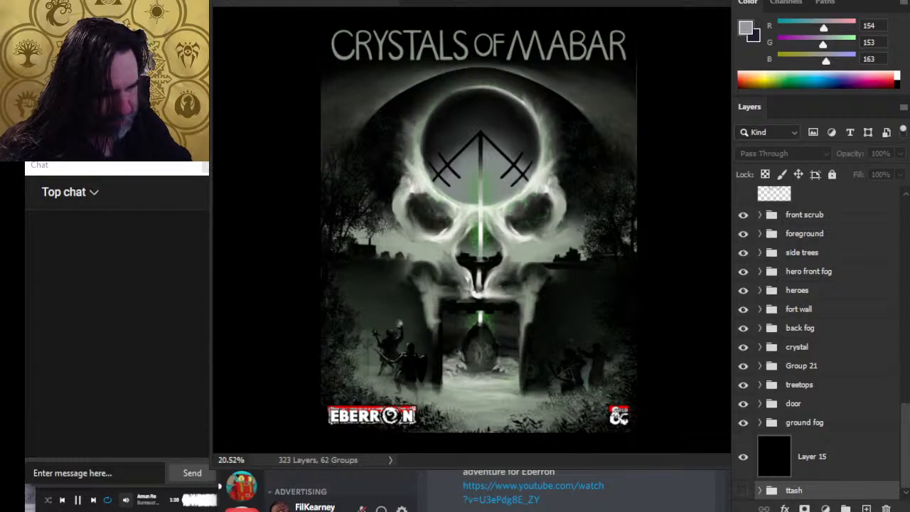
pyautogui.press('Return')
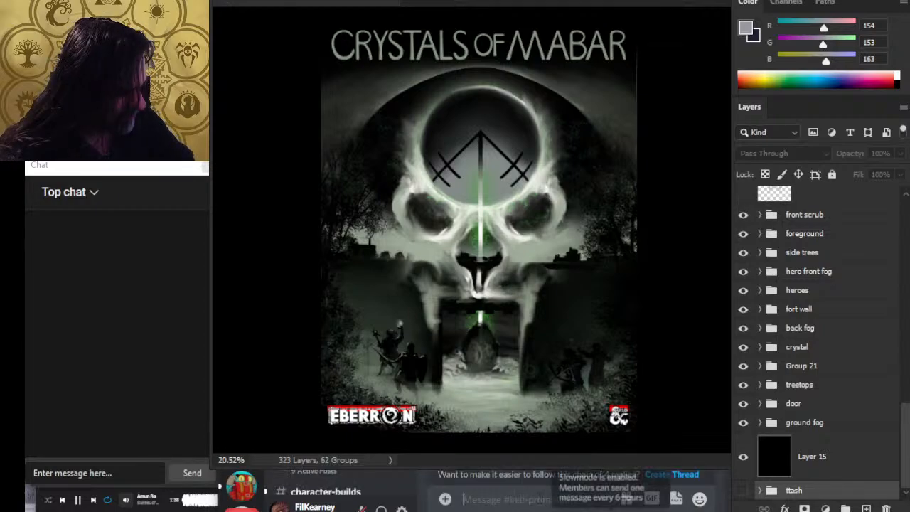
pyautogui.hotkey('ctrl', 'v')
pyautogui.press('Return')
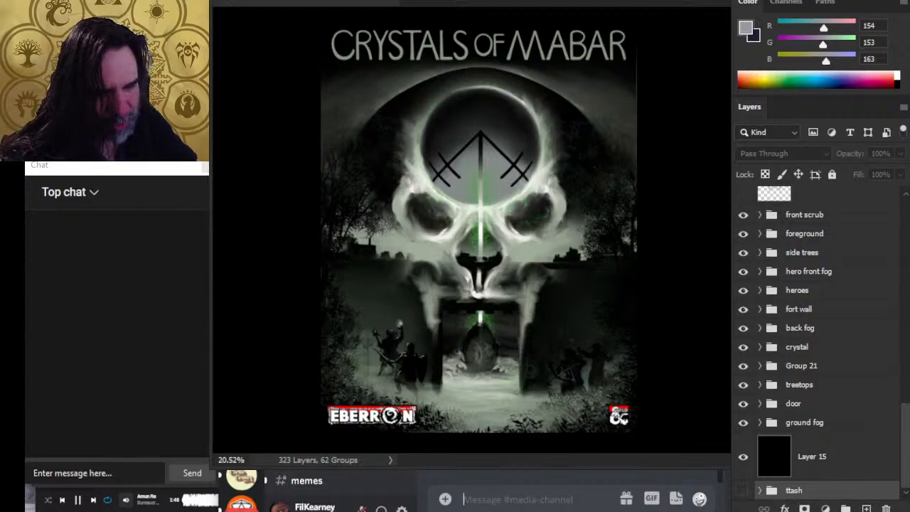
# - Post the copied announcement in the #post-your-stuff channel
pyautogui.click(545, 497)
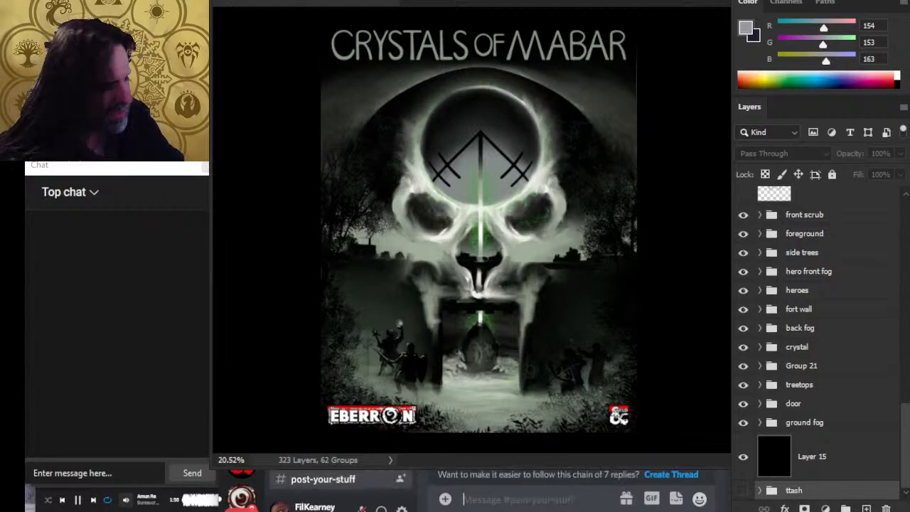
pyautogui.hotkey('ctrl', 'v')
pyautogui.press('Return')
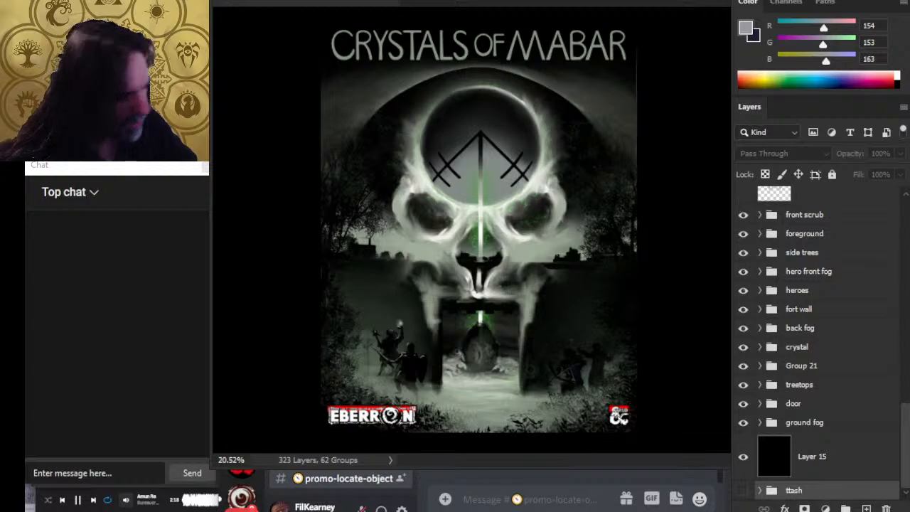
# - Post the copied announcement in the #promo-locate-object and #self-promo channels
pyautogui.hotkey('ctrl', 'v')
pyautogui.press('Return')
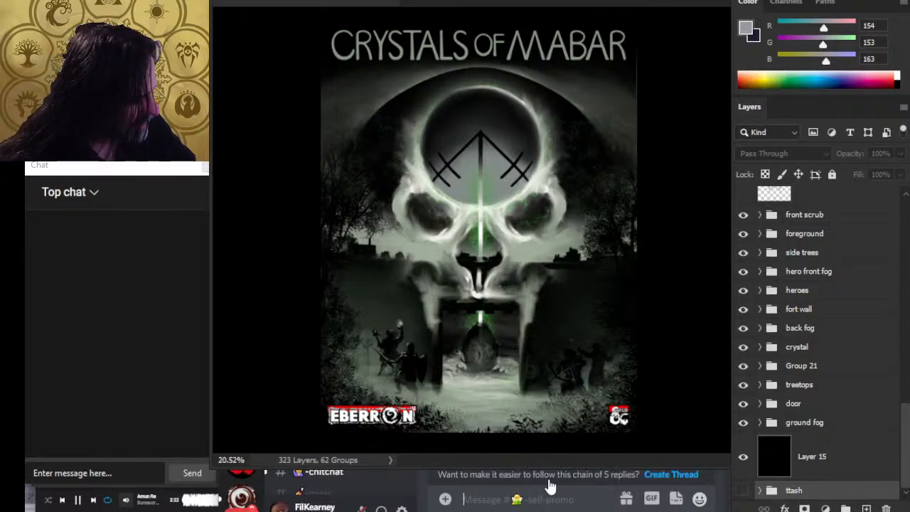
pyautogui.hotkey('ctrl', 'v')
pyautogui.press('Return')
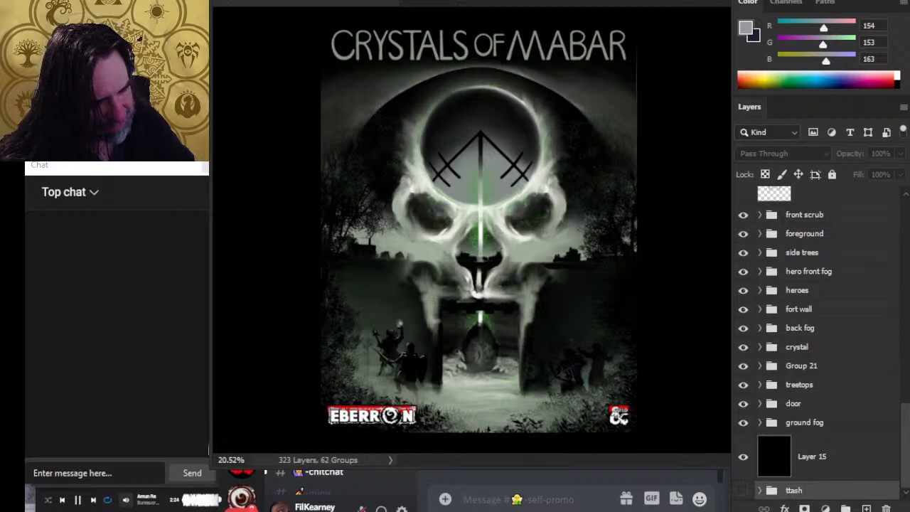
# - Post the copied announcement in the #ad-space channel and in the Eberron server's #art-personal channel
pyautogui.click(229, 472)
pyautogui.hotkey('ctrl', 'v')
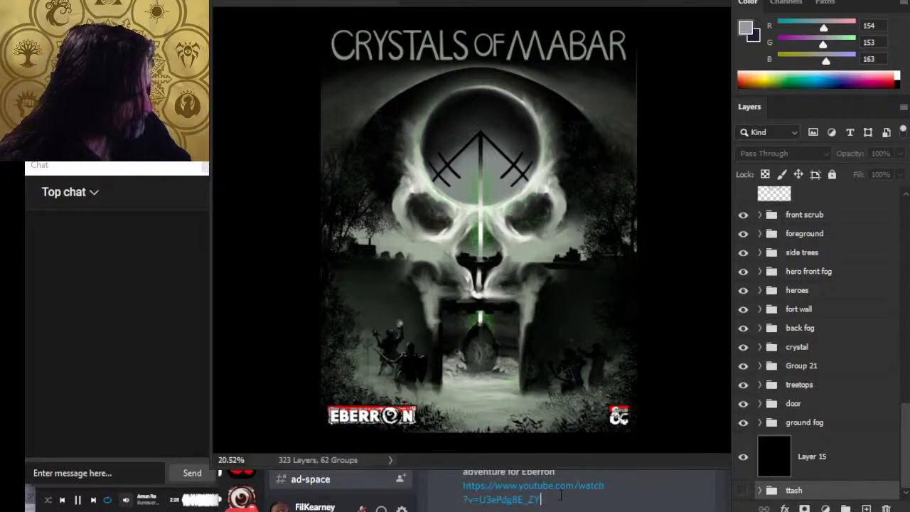
pyautogui.press('Return')
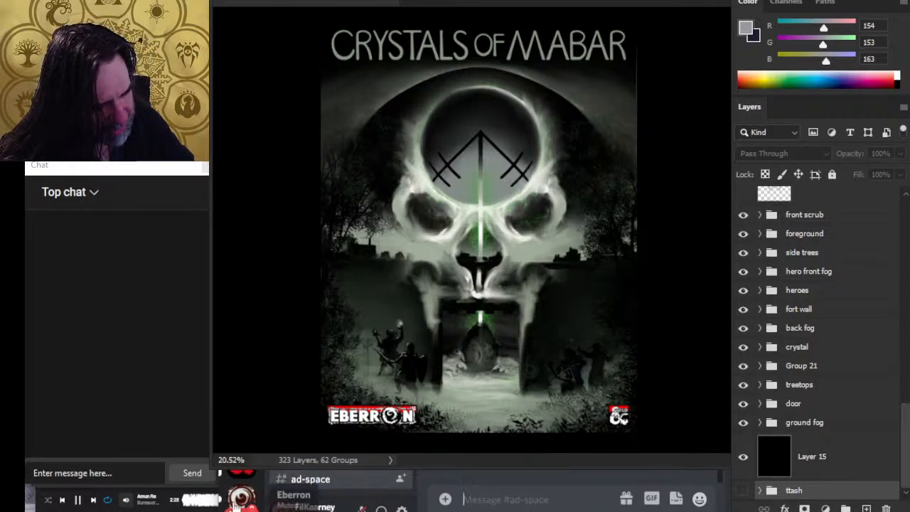
pyautogui.click(242, 499)
pyautogui.hotkey('ctrl', 'v')
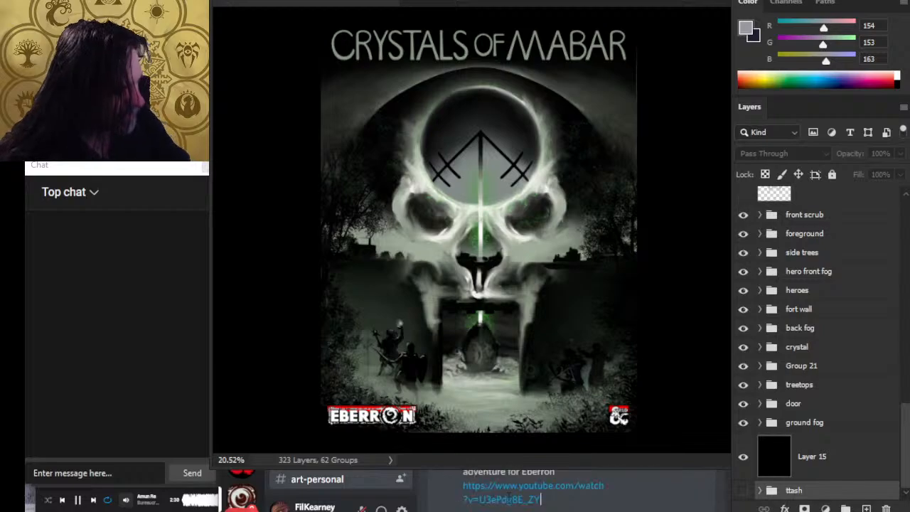
pyautogui.press('Return')
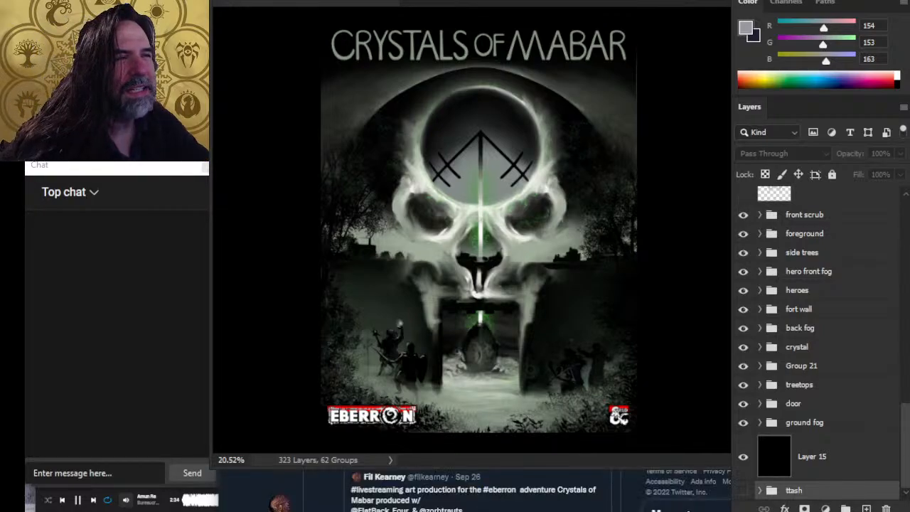
# - Switch from the browser and streaming windows back to the Crystals of Mabar cover document in Photoshop
pyautogui.hotkey('alt', 'Tab')
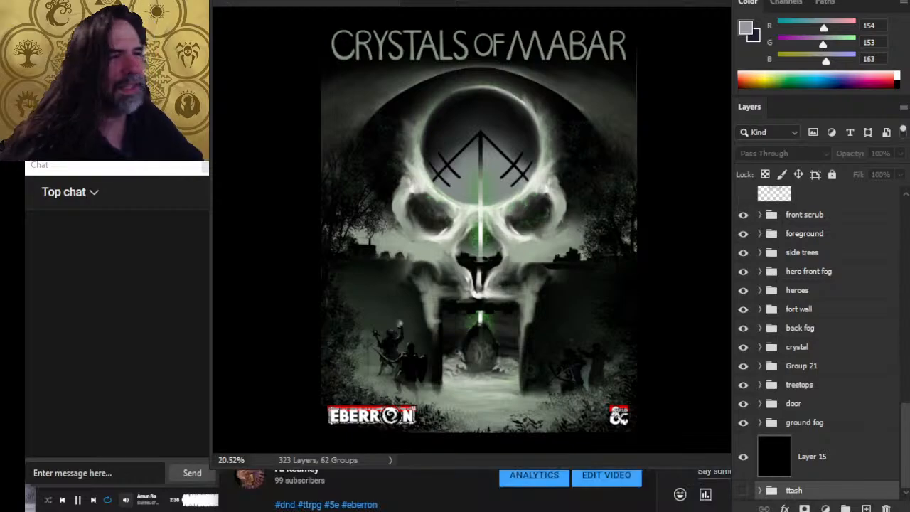
pyautogui.hotkey('alt', 'Tab')
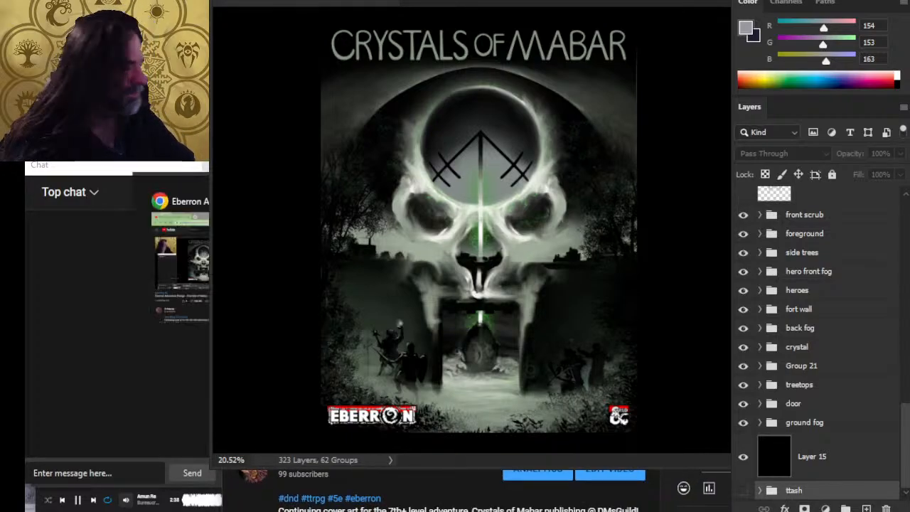
pyautogui.hotkey('alt', 'Tab')
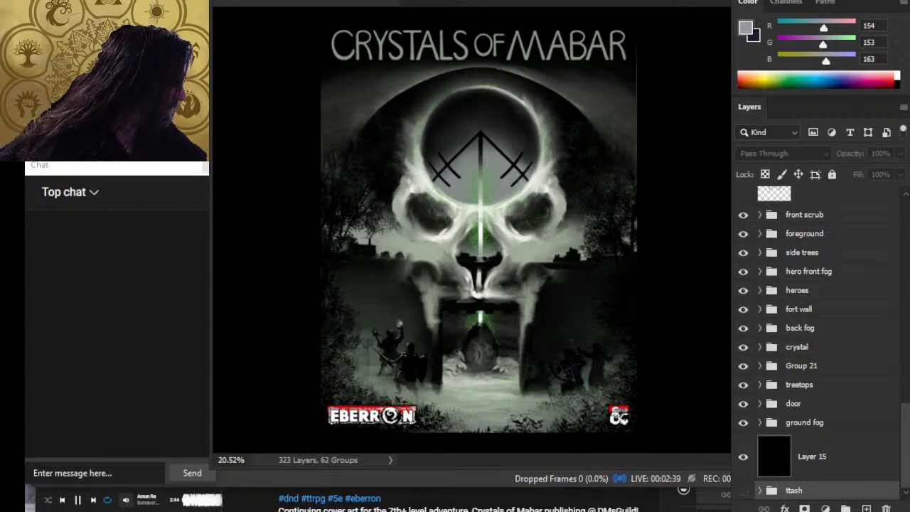
pyautogui.moveTo(835, 365); pyautogui.dragTo(834, 380)
pyautogui.hotkey('alt', 'Tab')
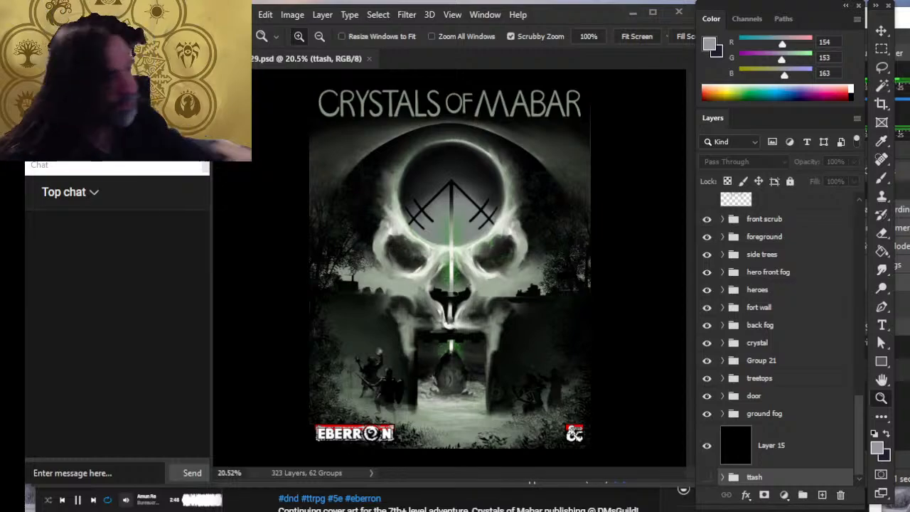
pyautogui.click(377, 15)
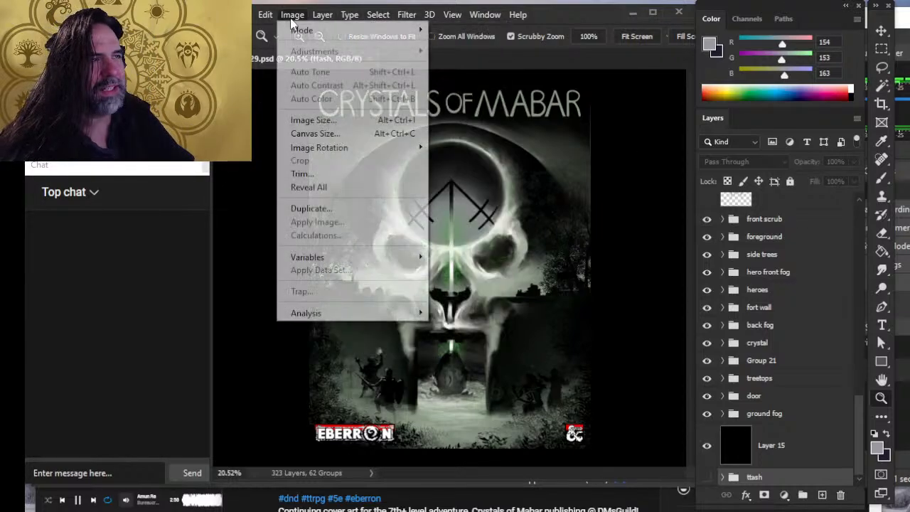
pyautogui.moveTo(265, 14)
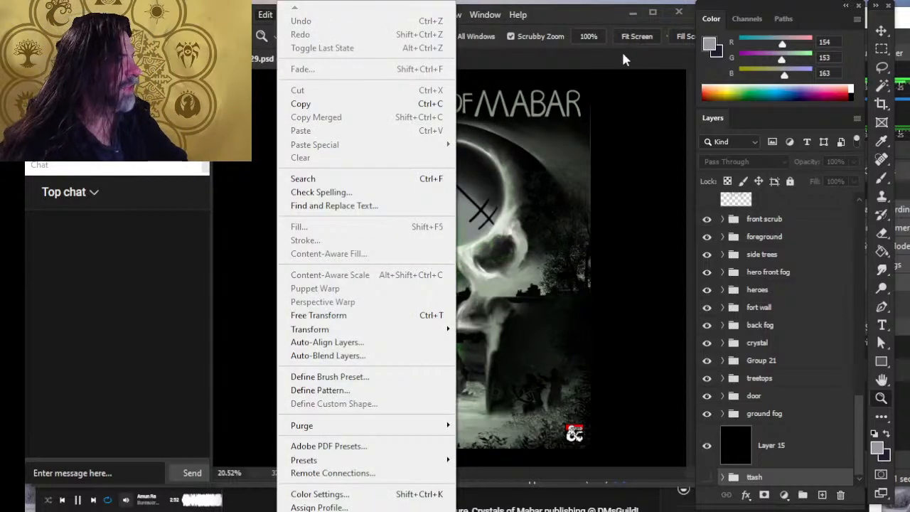
pyautogui.rightClick(518, 195)
pyautogui.click(624, 174)
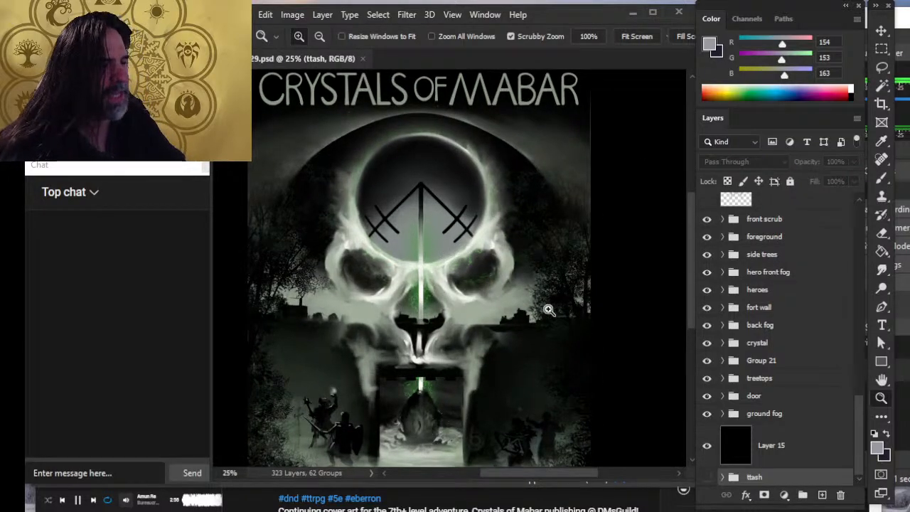
pyautogui.moveTo(550, 310); pyautogui.dragTo(486, 296)
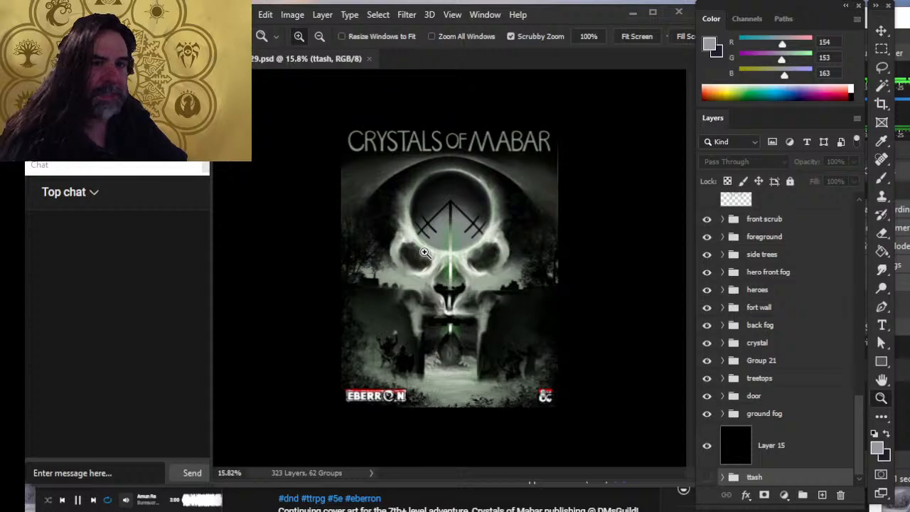
# - Switch between OBS and the cover document in Photoshop to check the Window Capture and PS canvas sources
pyautogui.hotkey('alt', 'Tab')
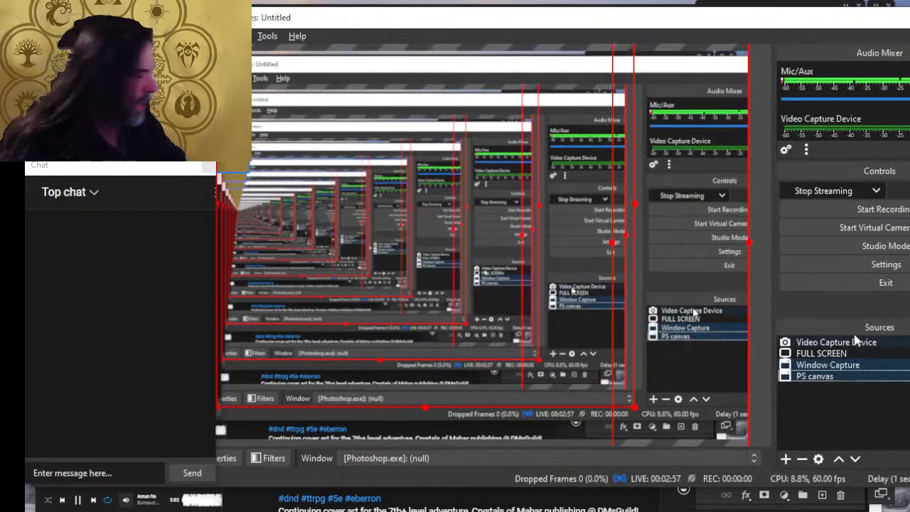
pyautogui.hotkey('alt', 'Tab')
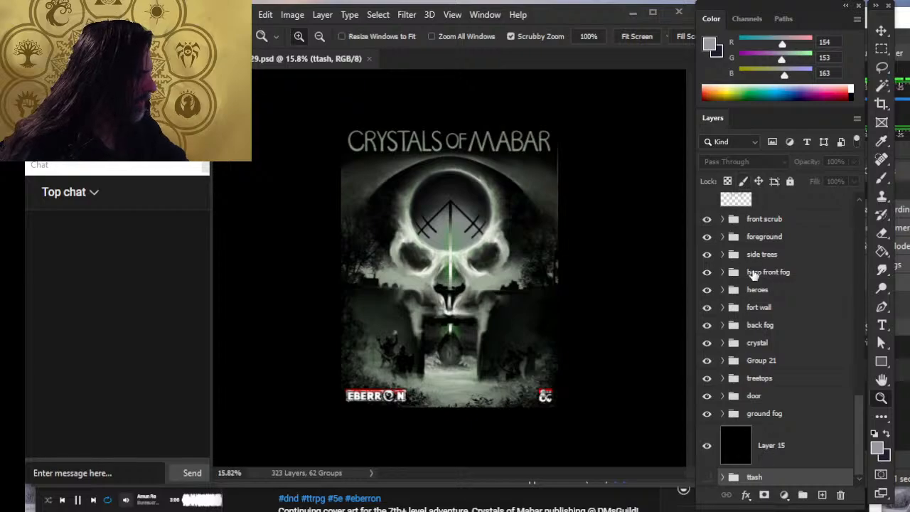
pyautogui.hotkey('alt', 'Tab')
pyautogui.click(850, 366)
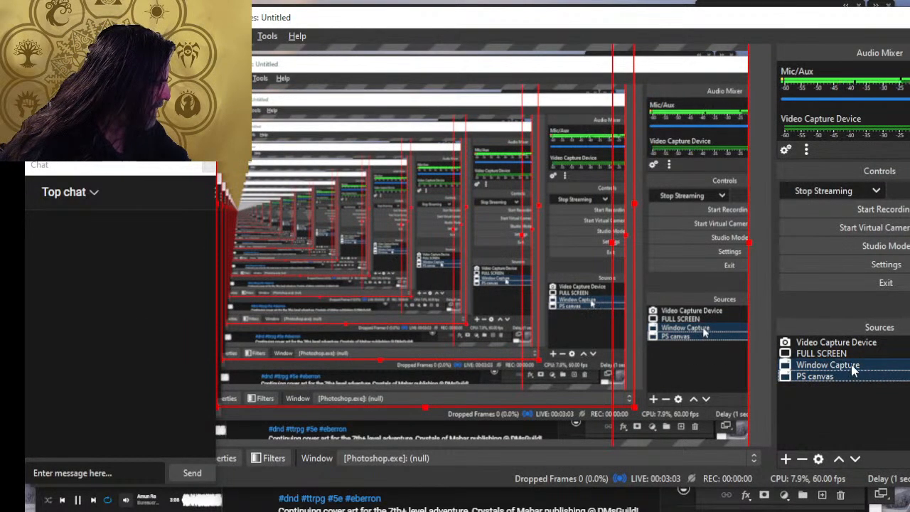
pyautogui.hotkey('alt', 'Tab')
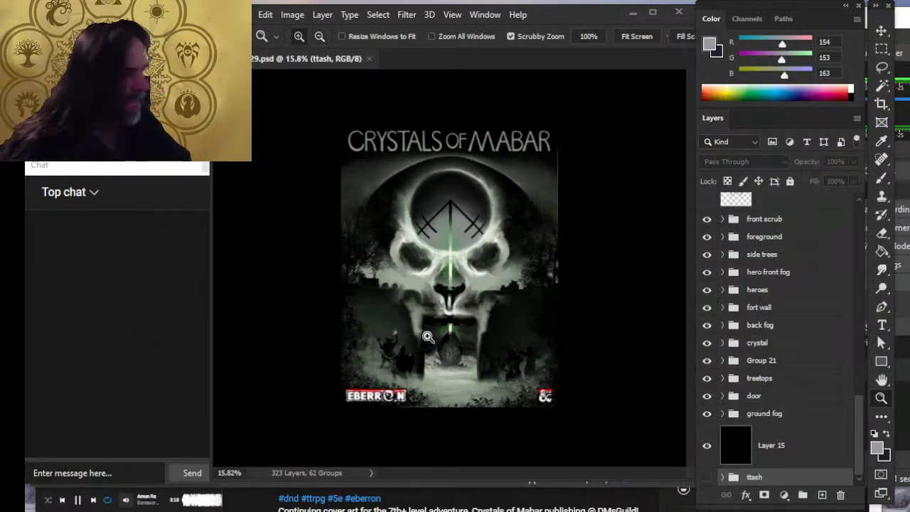
pyautogui.hotkey('alt', 'Tab')
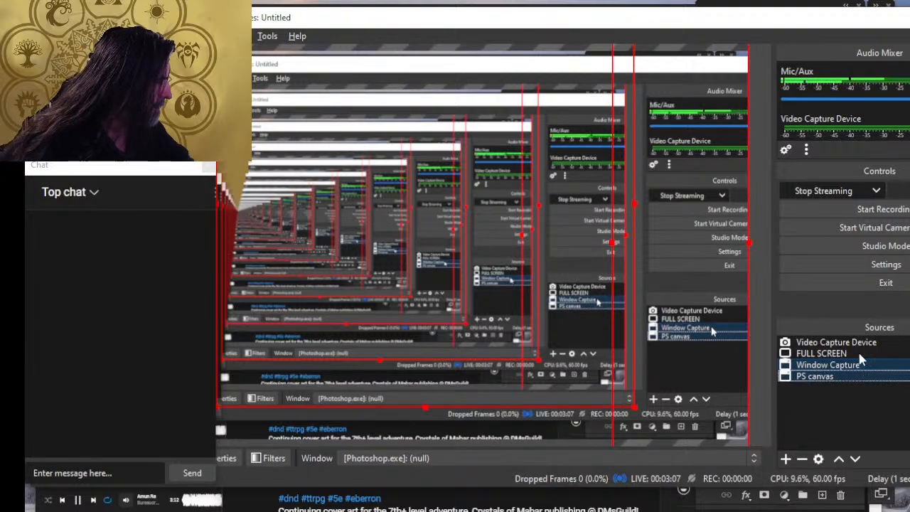
# - Try a different arrangement of the FULL SCREEN and window capture sources in OBS, restore the full-screen view and return to Photoshop
pyautogui.click(861, 340)
pyautogui.hotkey('alt', 'Tab')
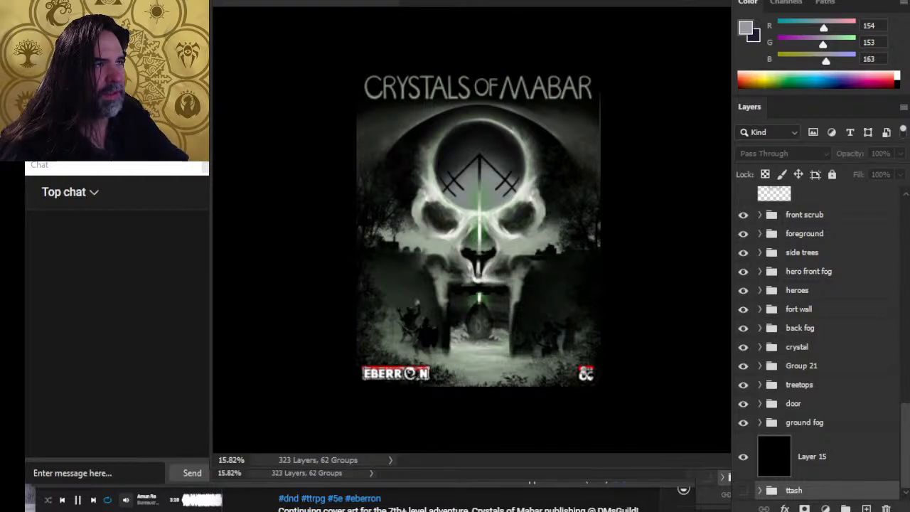
pyautogui.click(683, 199)
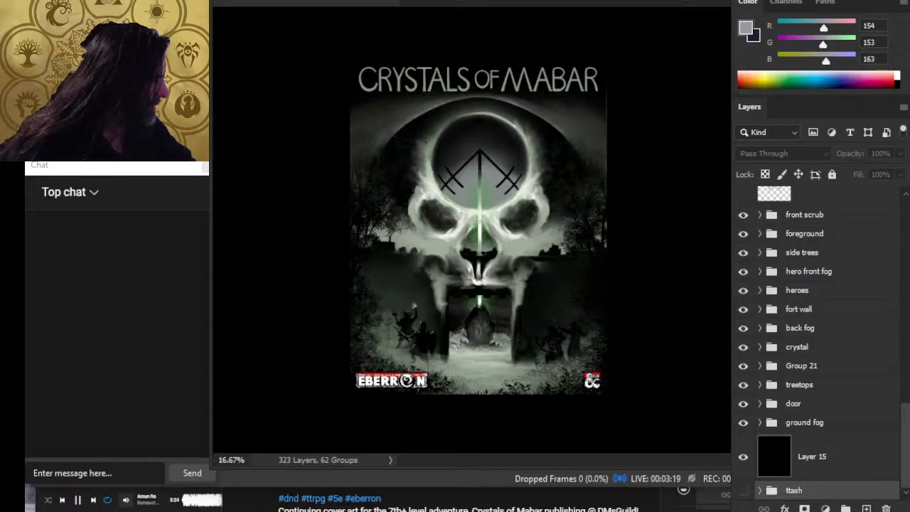
pyautogui.moveTo(828, 353); pyautogui.dragTo(828, 386)
pyautogui.hotkey('alt', 'Tab')
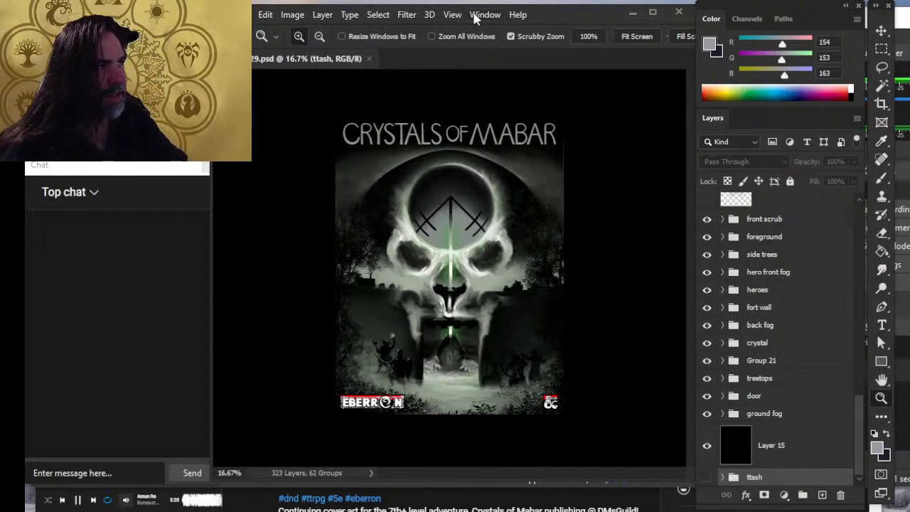
# - Check the running livestream on its YouTube page and return to the cover document in Photoshop
pyautogui.hotkey('alt', 'Tab')
pyautogui.hotkey('alt', 'Tab')
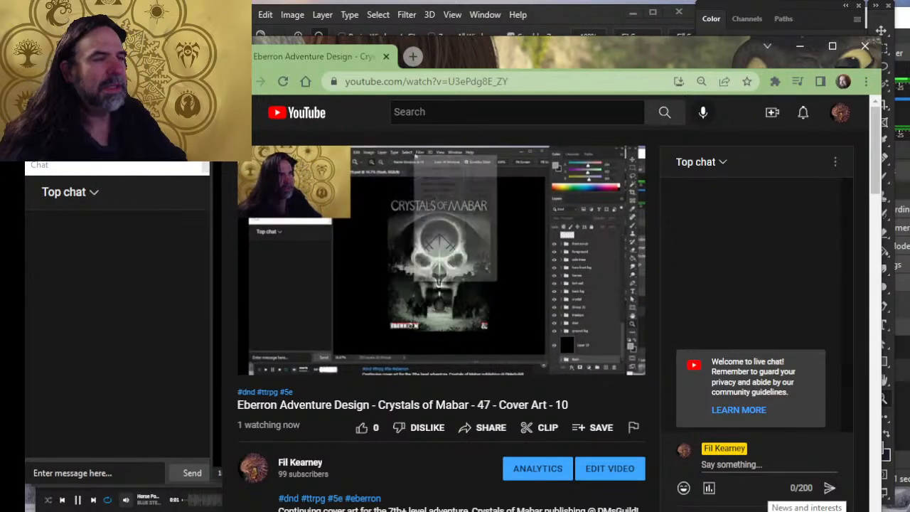
pyautogui.hotkey('alt', 'Tab')
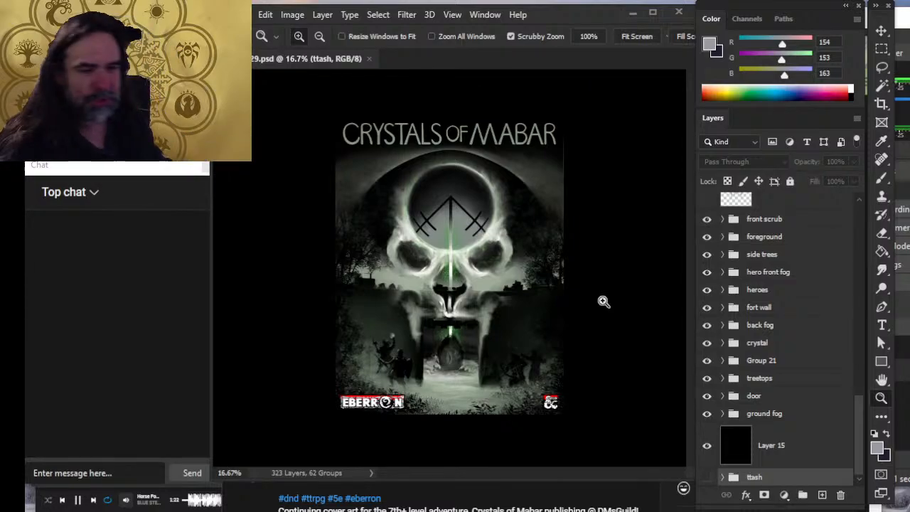
# - Toggle the visibility of Layer 252 and Layer 246 to compare the cover with and without them
pyautogui.click(430, 146)
pyautogui.moveTo(459, 163); pyautogui.dragTo(429, 165)
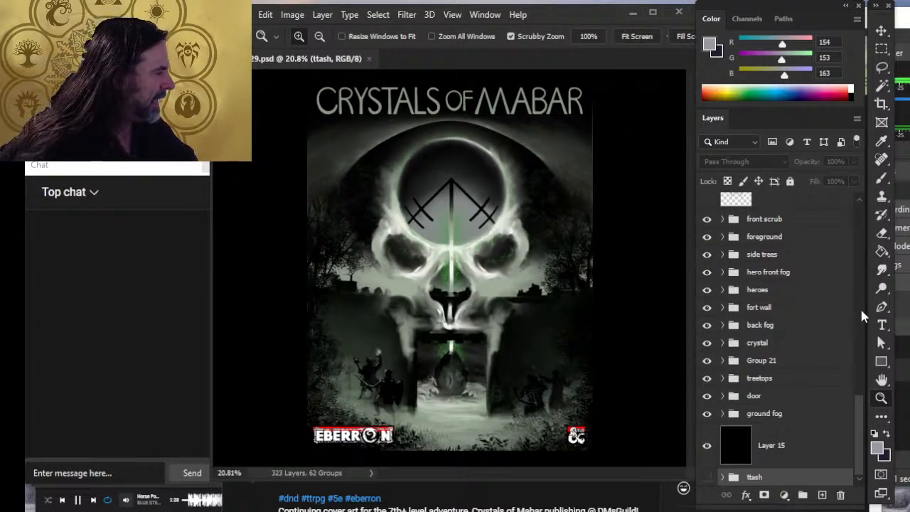
pyautogui.moveTo(861, 409); pyautogui.dragTo(861, 298)
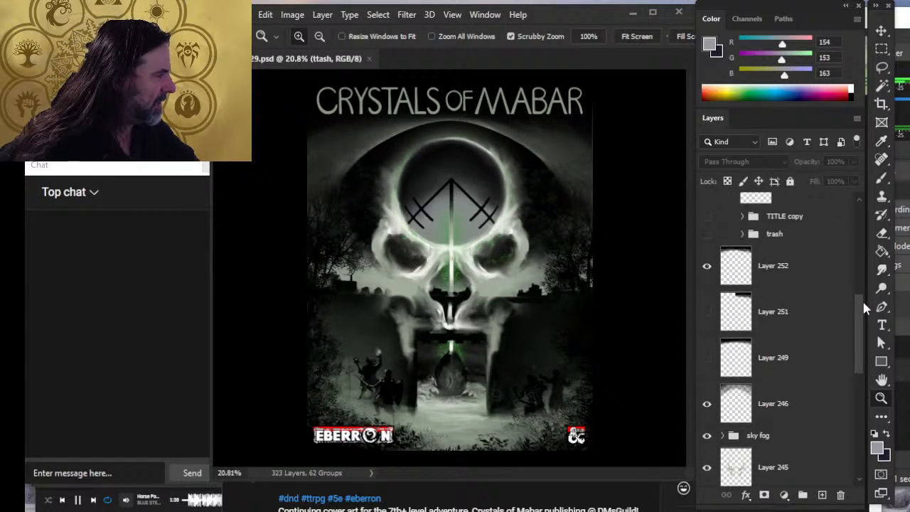
pyautogui.click(706, 263)
pyautogui.click(719, 396)
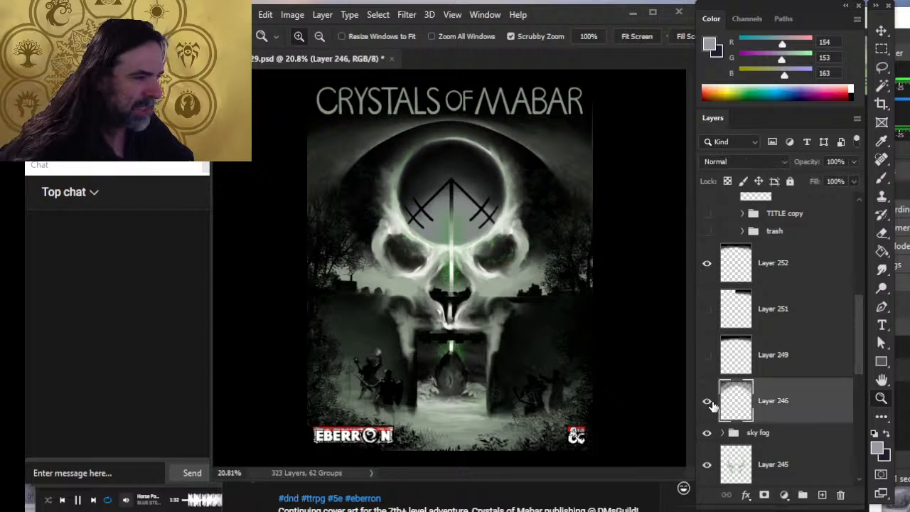
pyautogui.click(709, 401)
pyautogui.click(708, 400)
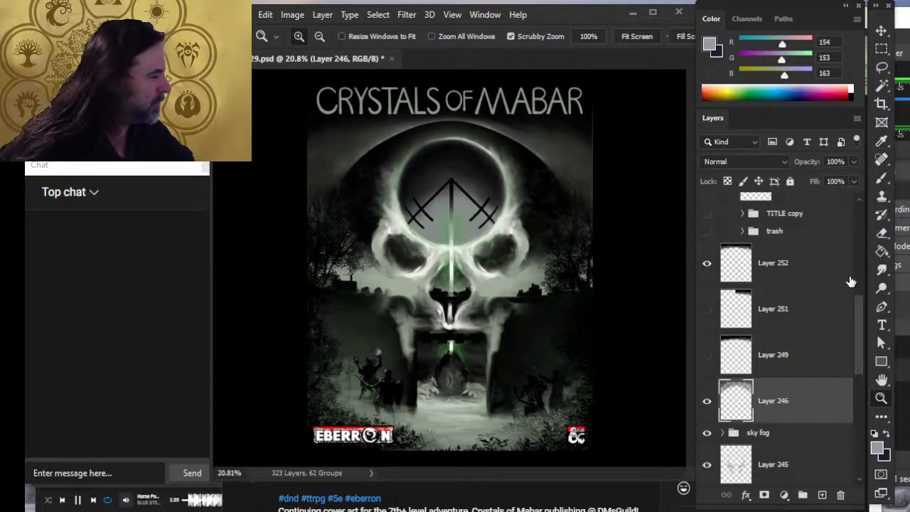
# - View the cover at thumbnail size and toggle Layer 245 and Layer 252 to compare their effect
pyautogui.moveTo(863, 315)
pyautogui.mouseDown()
pyautogui.moveTo(858, 307)
pyautogui.moveTo(846, 314)
pyautogui.mouseUp()
pyautogui.moveTo(536, 280); pyautogui.dragTo(447, 288)
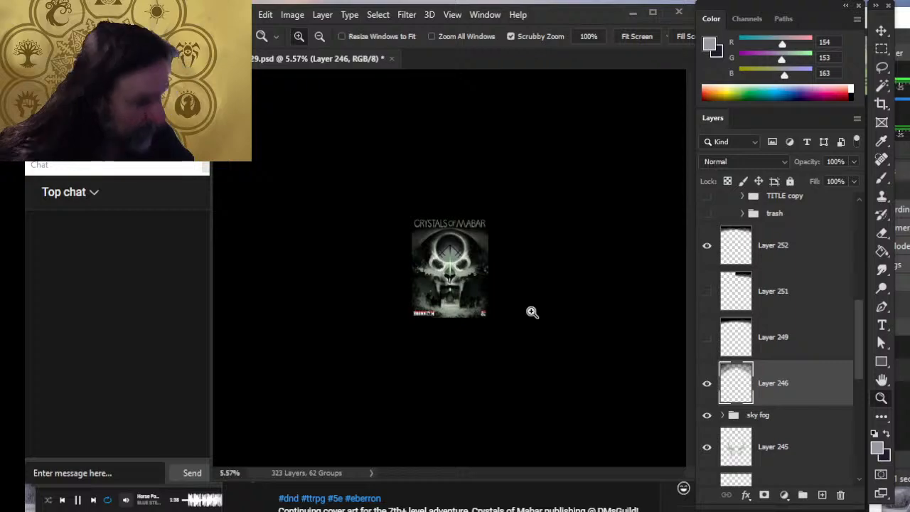
pyautogui.click(500, 309)
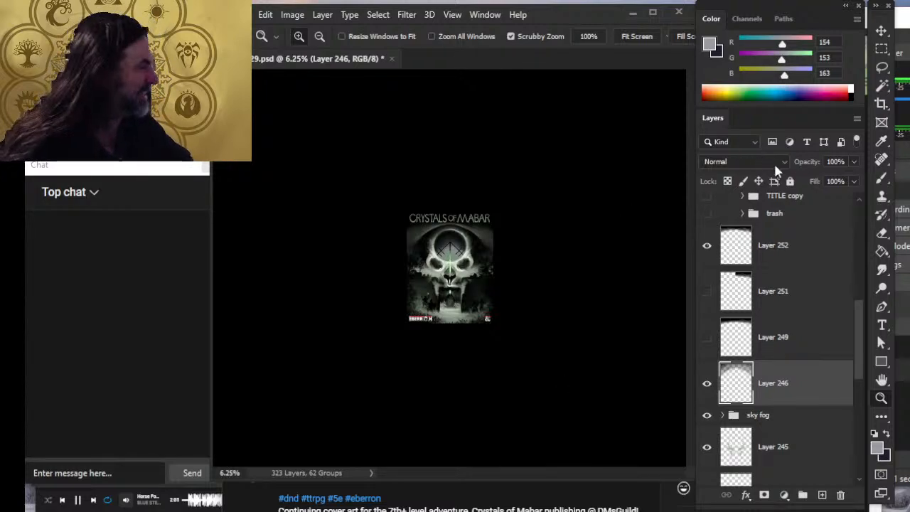
pyautogui.moveTo(860, 331); pyautogui.dragTo(863, 380)
pyautogui.click(707, 267)
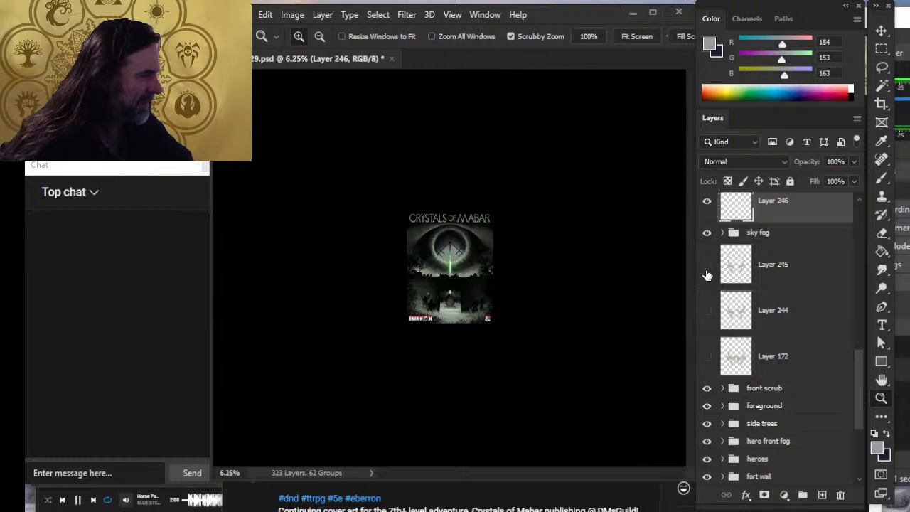
pyautogui.click(708, 267)
pyautogui.click(708, 272)
pyautogui.click(708, 272)
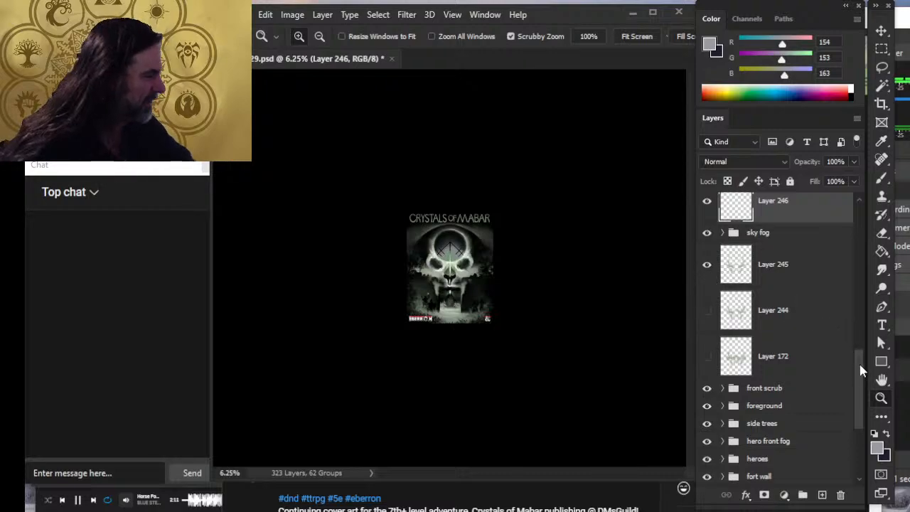
pyautogui.moveTo(856, 369); pyautogui.dragTo(854, 319)
pyautogui.click(708, 249)
pyautogui.click(707, 250)
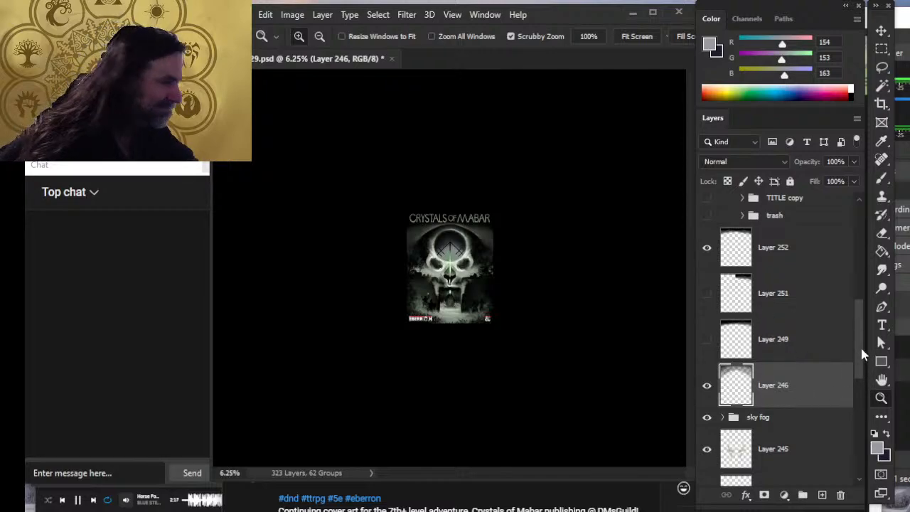
# - Delete the hidden layers Layer 251 and Layer 249
pyautogui.moveTo(860, 356)
pyautogui.mouseDown()
pyautogui.moveTo(865, 372)
pyautogui.moveTo(858, 352)
pyautogui.mouseUp()
pyautogui.click(780, 281)
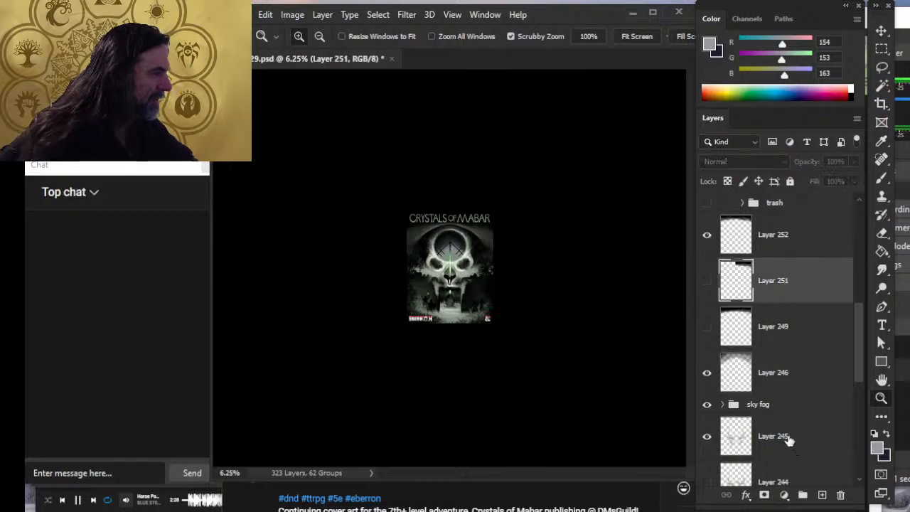
pyautogui.press('Delete')
pyautogui.press('Delete')
# - Duplicate Layer 252 under the default copy name and hide the original layer
pyautogui.click(803, 239)
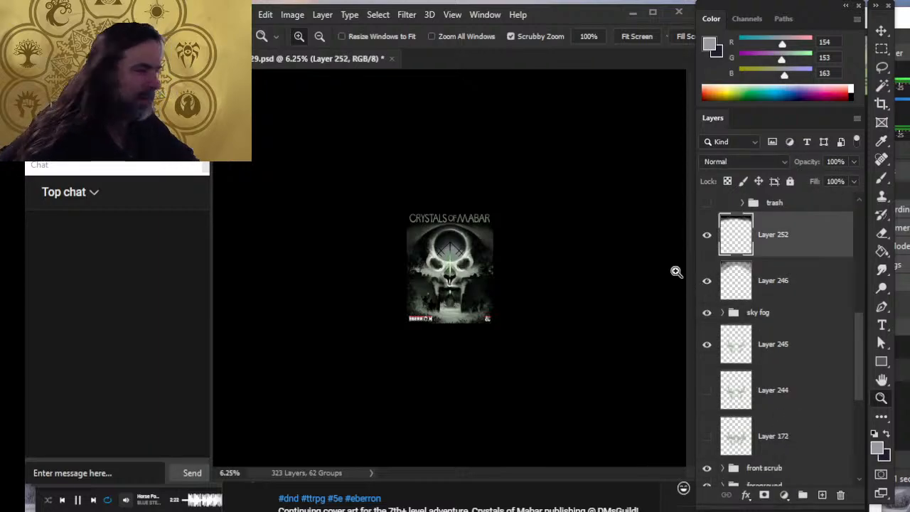
pyautogui.moveTo(418, 234); pyautogui.dragTo(475, 233)
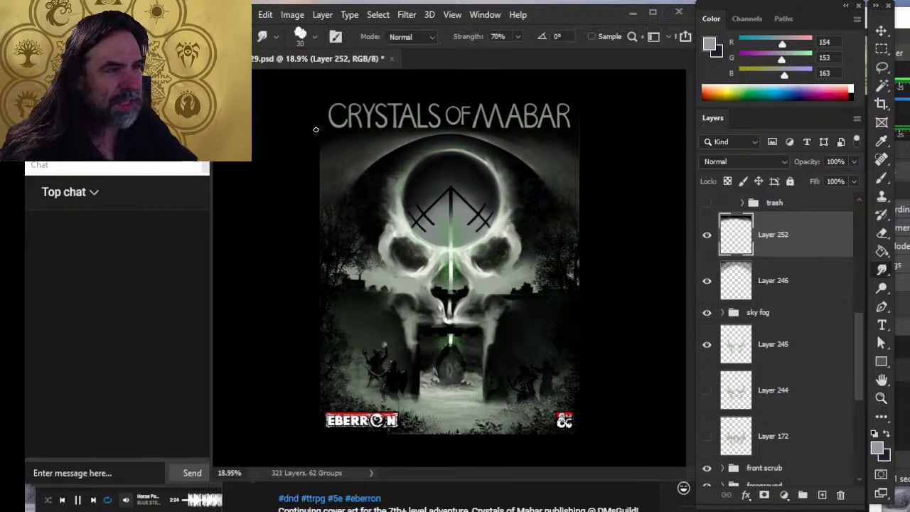
pyautogui.rightClick(826, 228)
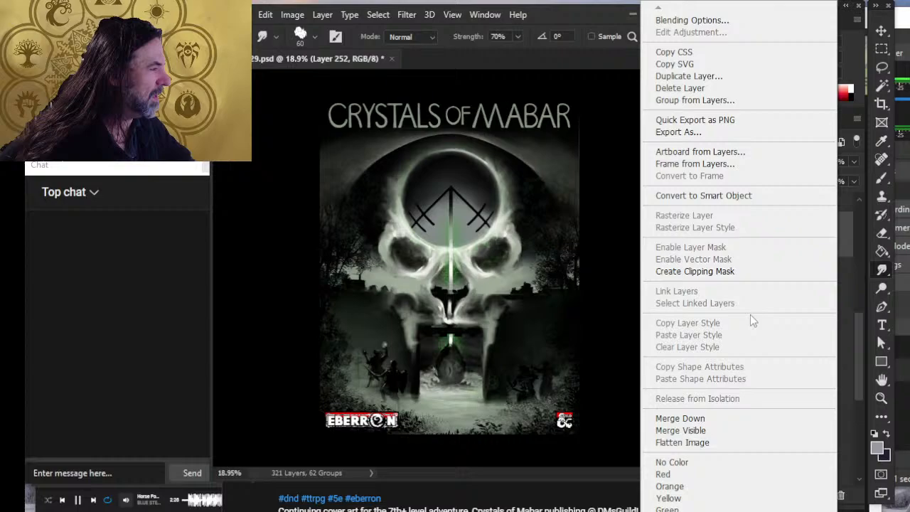
pyautogui.click(782, 78)
pyautogui.press('Return')
pyautogui.click(707, 281)
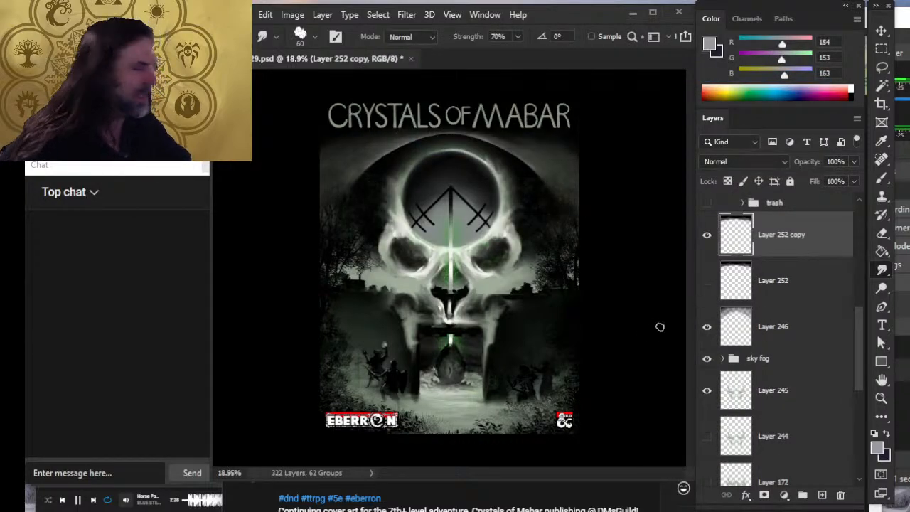
# - Set the Smudge tool's brush size to 90
pyautogui.press(']')
pyautogui.press(']')
pyautogui.press(']')
pyautogui.press(']')
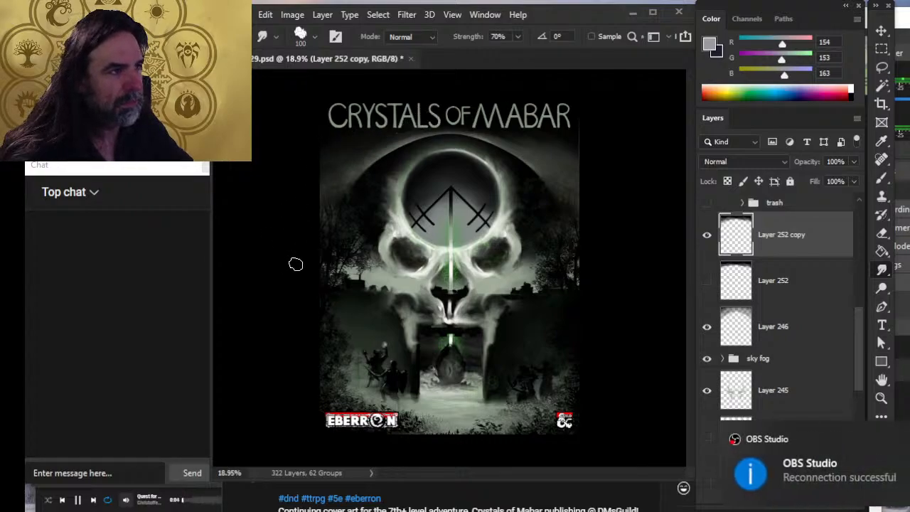
pyautogui.press('[')
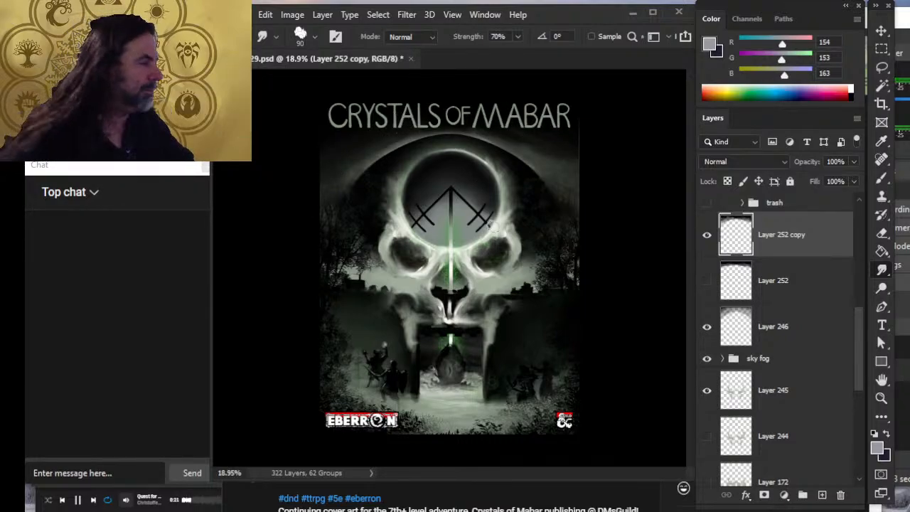
# - Toggle Layer 250 copy 2 in the DRESSING group to check the title lettering at overall and close-up size
pyautogui.moveTo(861, 349); pyautogui.dragTo(860, 250)
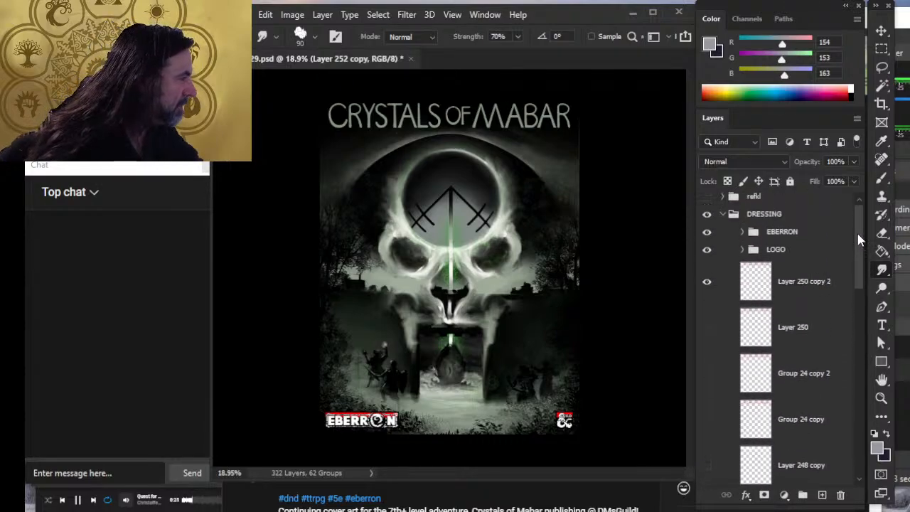
pyautogui.click(707, 284)
pyautogui.click(708, 285)
pyautogui.press('z')
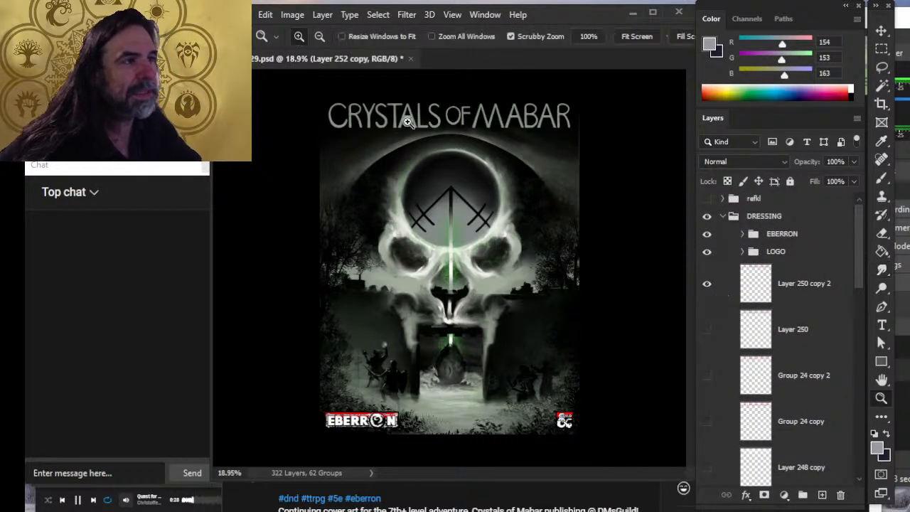
pyautogui.moveTo(400, 124); pyautogui.dragTo(450, 128)
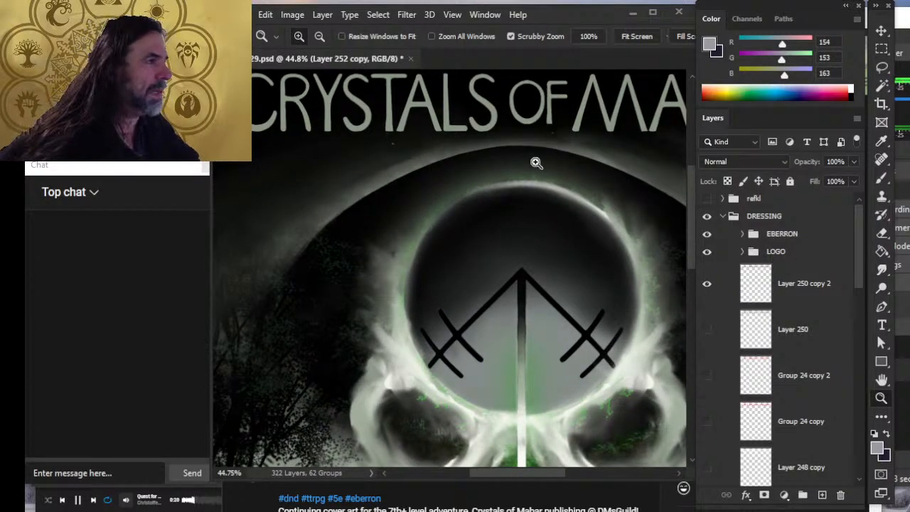
pyautogui.click(708, 287)
pyautogui.click(709, 287)
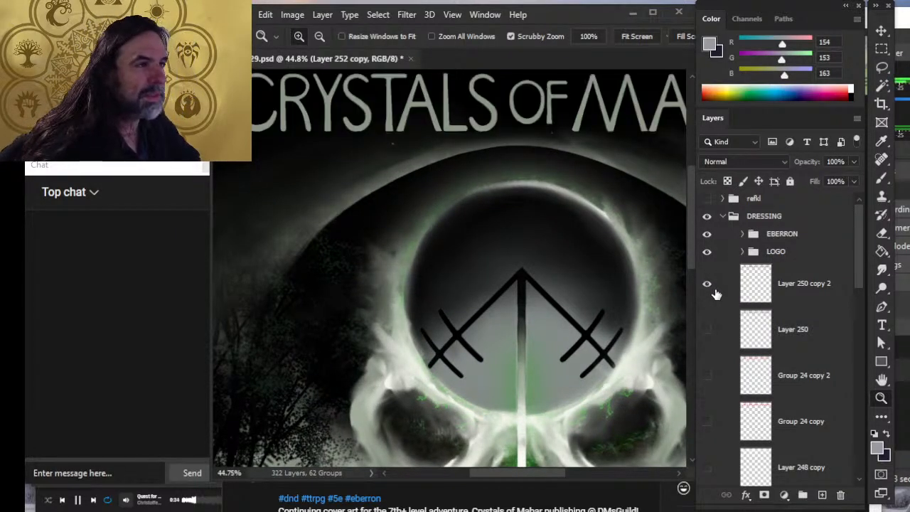
# - Erase the stray marks below the title lettering on Layer 250 copy 2 with the 15 px Eraser
pyautogui.click(771, 304)
pyautogui.press('e')
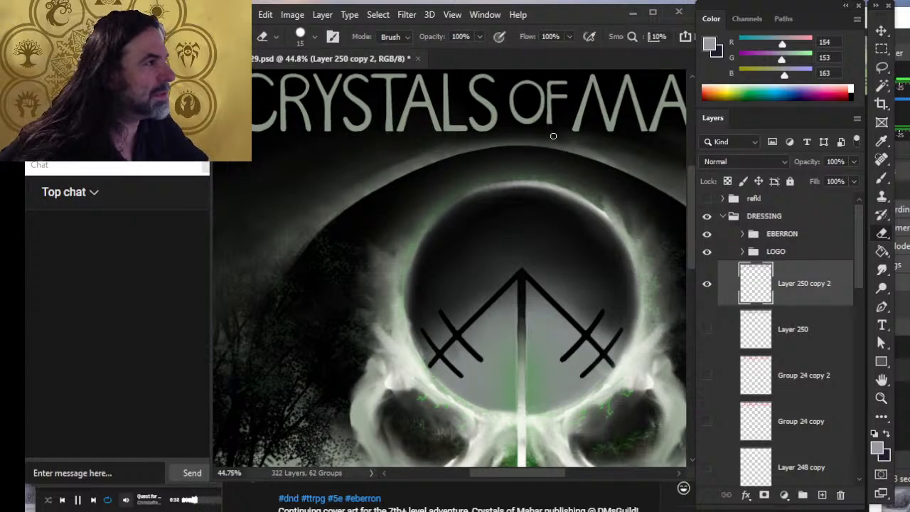
pyautogui.moveTo(370, 184); pyautogui.dragTo(349, 296)
pyautogui.moveTo(412, 279); pyautogui.dragTo(415, 282)
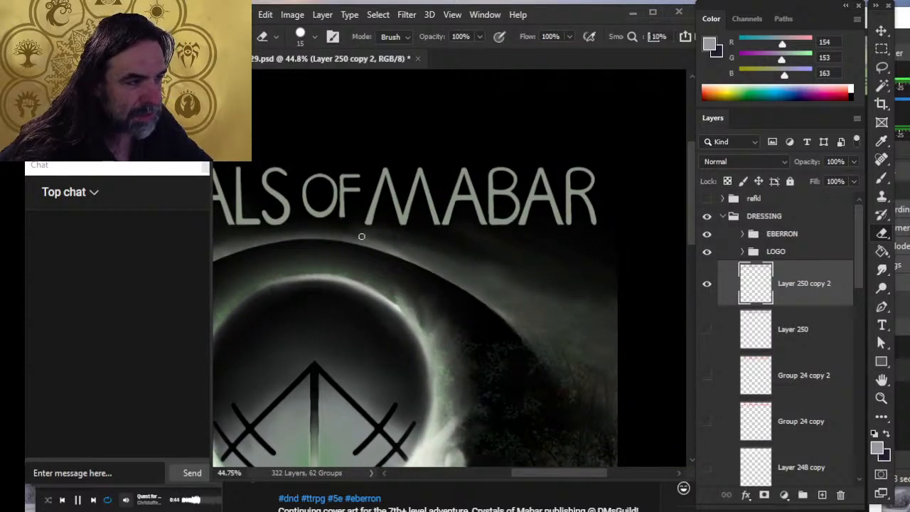
# - Group Layer 250 copy 2 into a new group named TITLE inside DRESSING and collapse it
pyautogui.press('z')
pyautogui.hotkey('ctrl', '0')
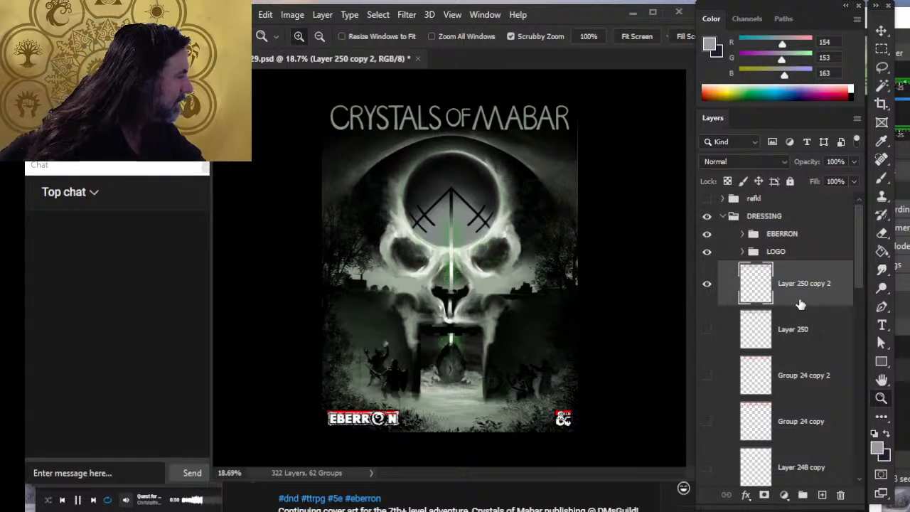
pyautogui.hotkey('ctrl', 'g')
pyautogui.doubleClick(781, 271)
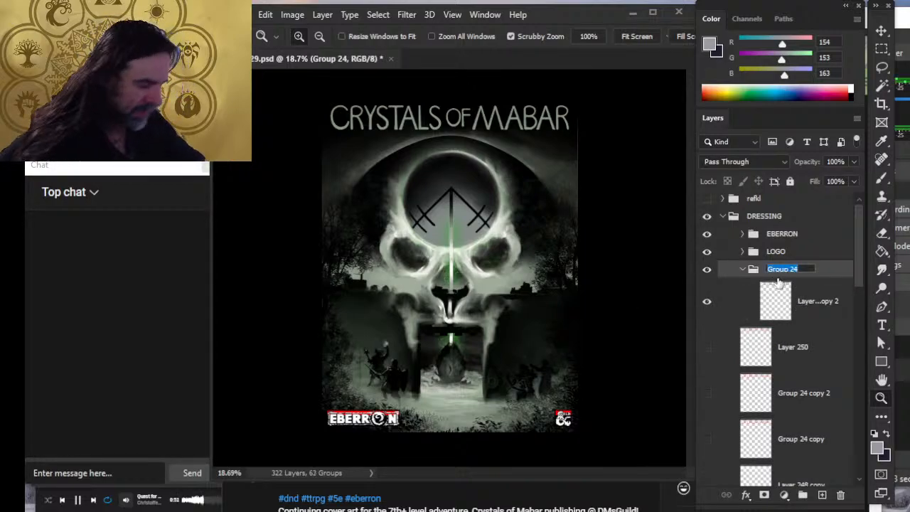
pyautogui.write('TITLE')
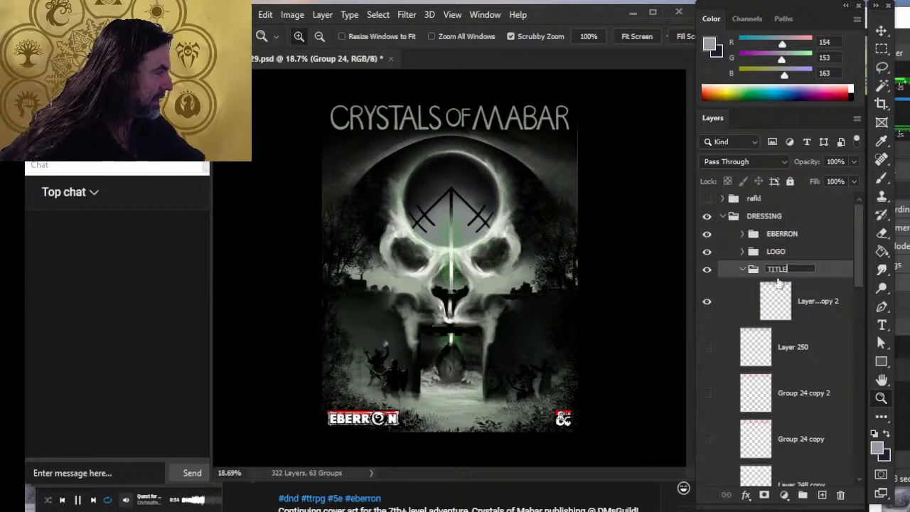
pyautogui.press('Return')
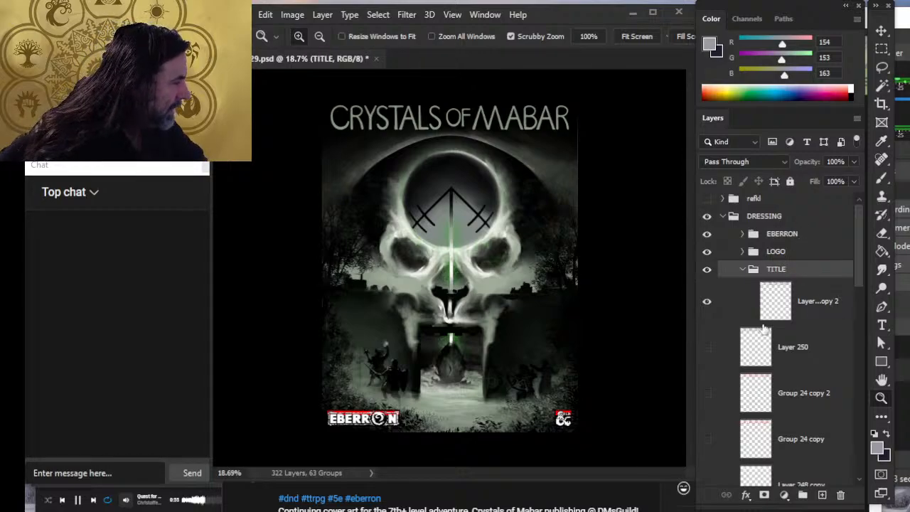
pyautogui.click(743, 270)
# - Move the hidden layers from Layer 250 down through the TITLE copy group into the trash group in DRESSING
pyautogui.scroll(-2, 862, 284)
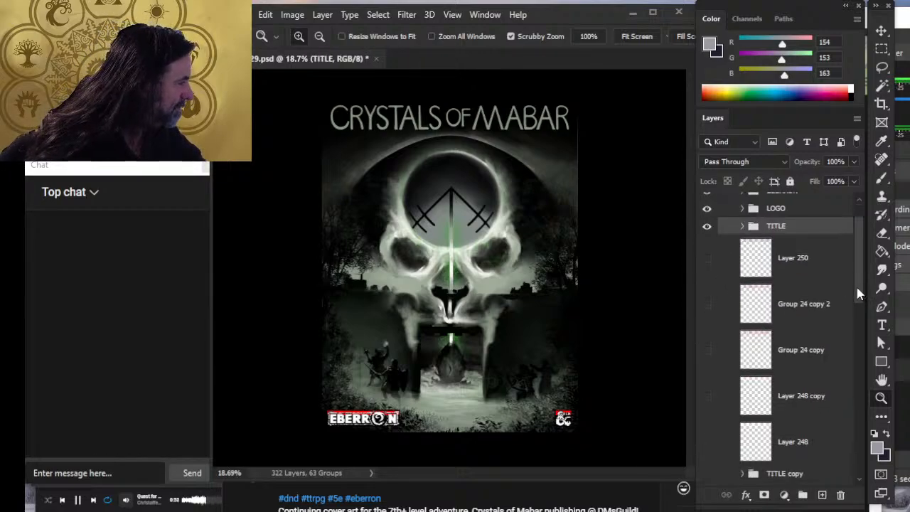
pyautogui.click(827, 264)
pyautogui.scroll(-3, 862, 307)
pyautogui.scroll(-2, 862, 307)
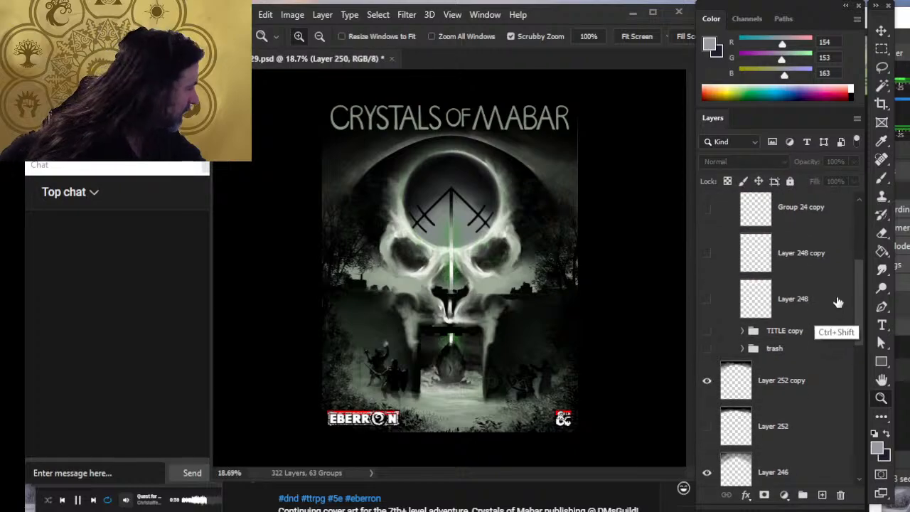
pyautogui.keyDown('ctrl'); pyautogui.keyDown('shift'); pyautogui.click(835, 302); pyautogui.keyUp('shift'); pyautogui.keyUp('ctrl')
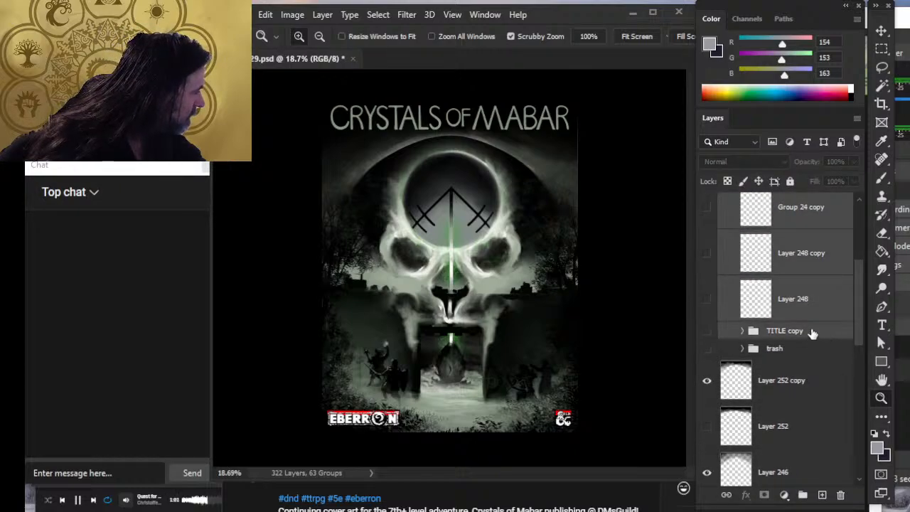
pyautogui.click(810, 348)
pyautogui.scroll(-3, 825, 362)
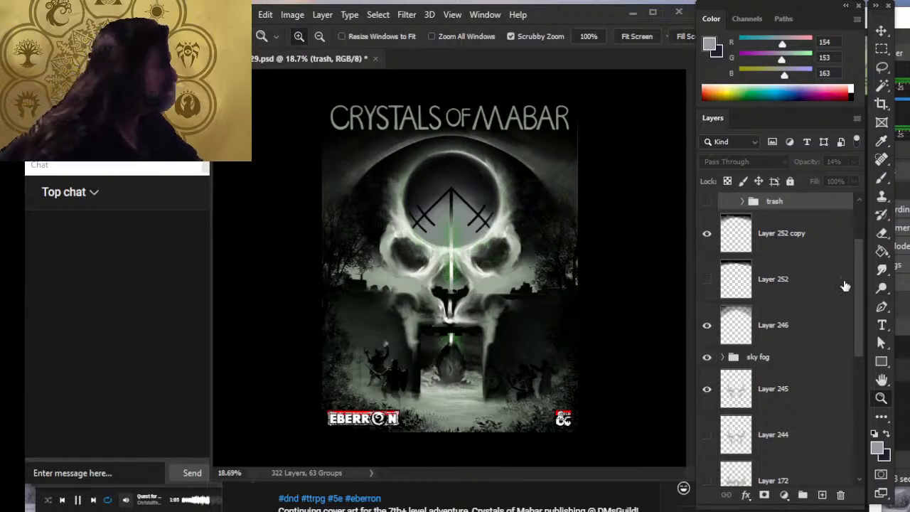
pyautogui.scroll(2, 850, 266)
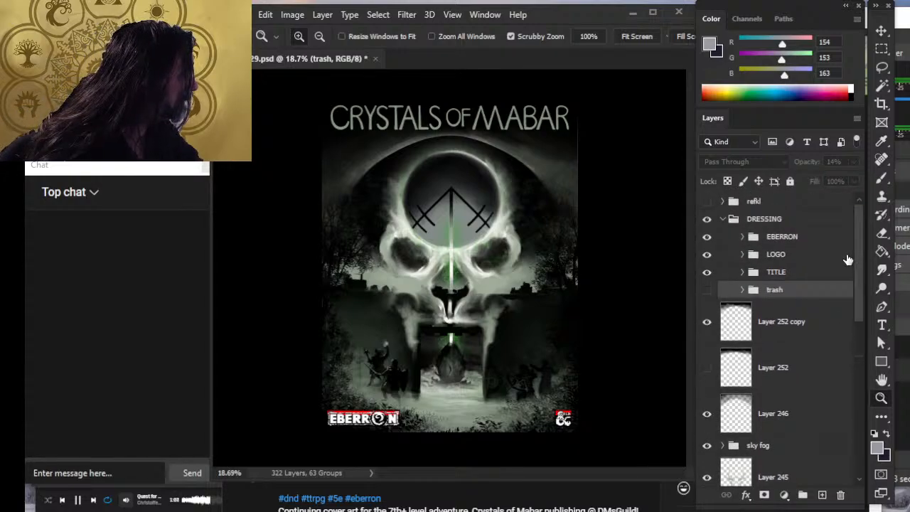
pyautogui.scroll(-2, 847, 259)
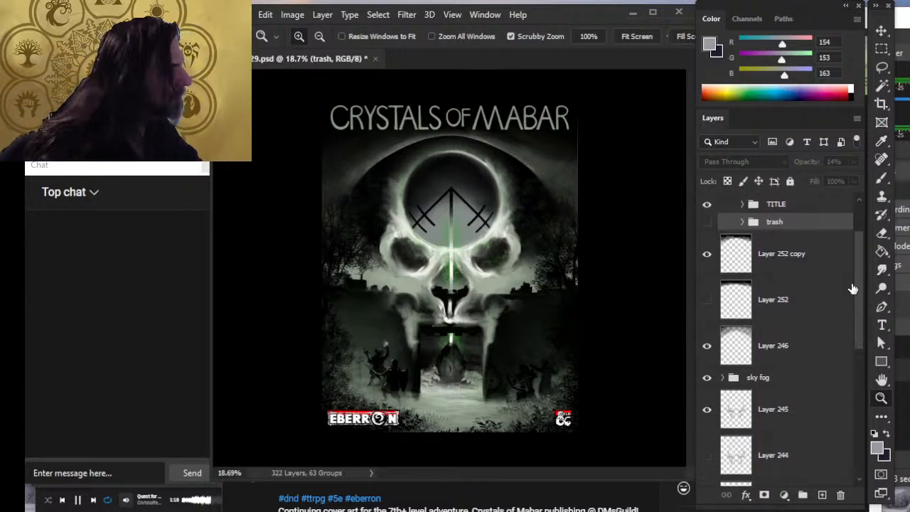
# - Smudge the sky along the left side of the dark arc on Layer 252 copy, reducing the brush size to 40
pyautogui.click(799, 259)
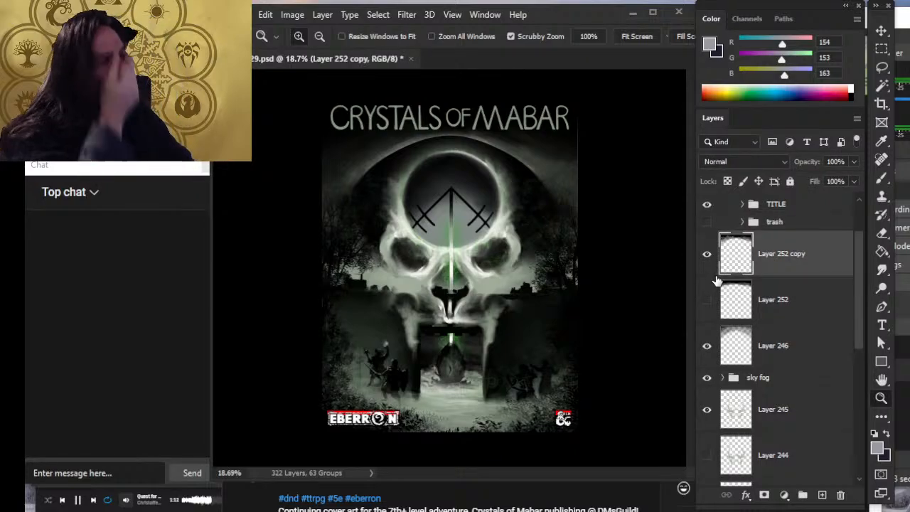
pyautogui.press('r')
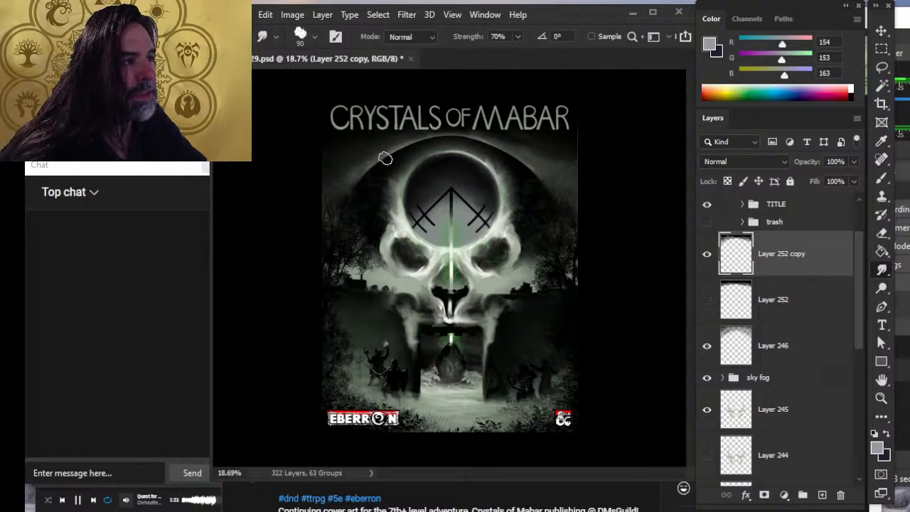
pyautogui.press('[')
pyautogui.press('[')
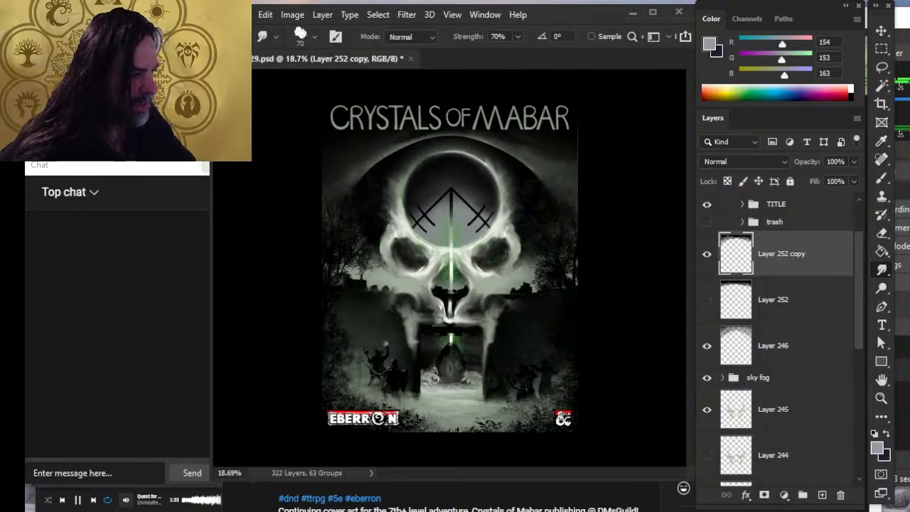
pyautogui.press('[')
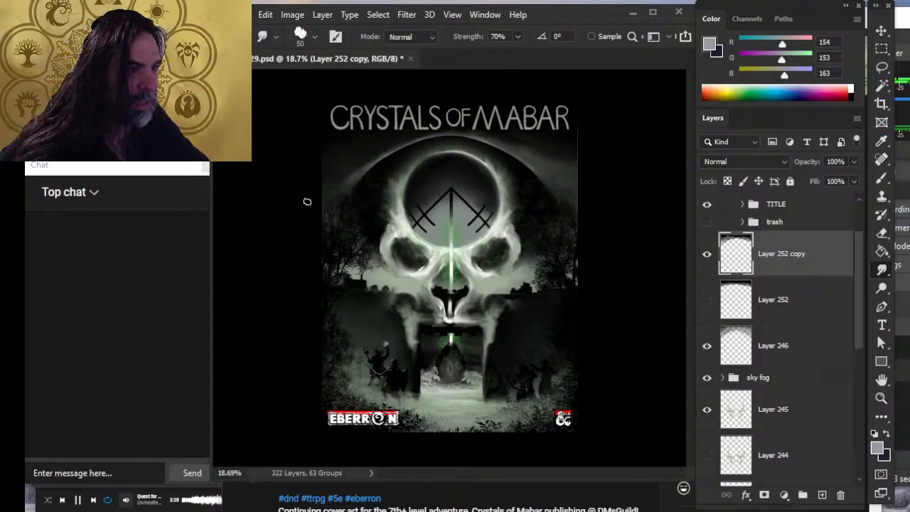
pyautogui.press('[')
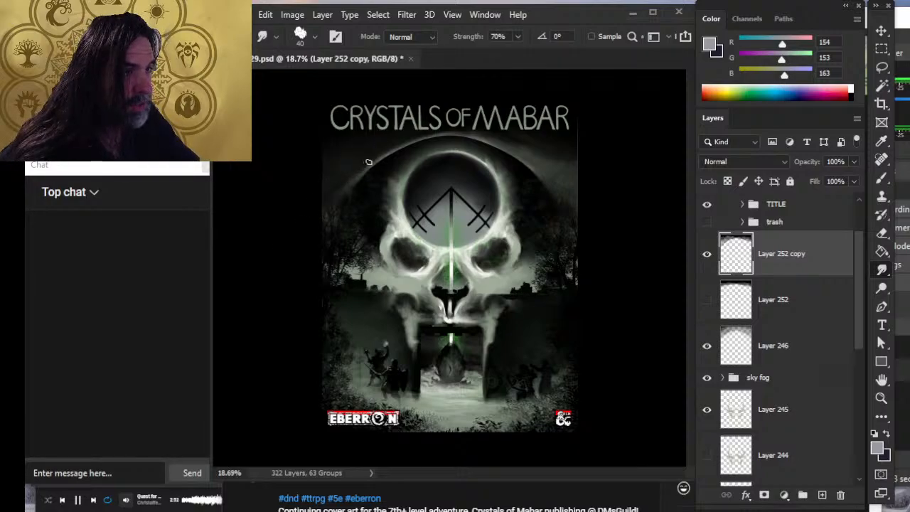
# - Examine the whole cover at thumbnail size to judge the sky and the arc above the skull
pyautogui.press('z')
pyautogui.moveTo(462, 261); pyautogui.dragTo(398, 284)
pyautogui.press('ctrl')
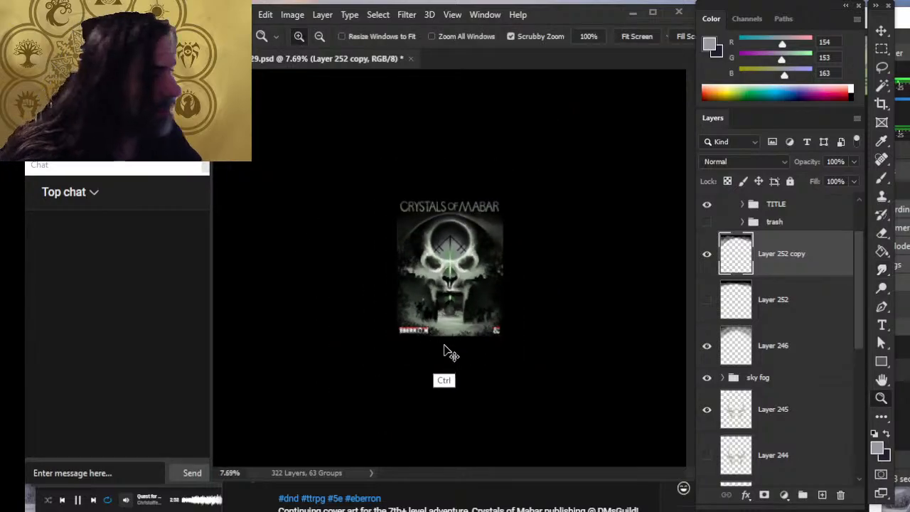
pyautogui.press('ctrl')
pyautogui.press('ctrl')
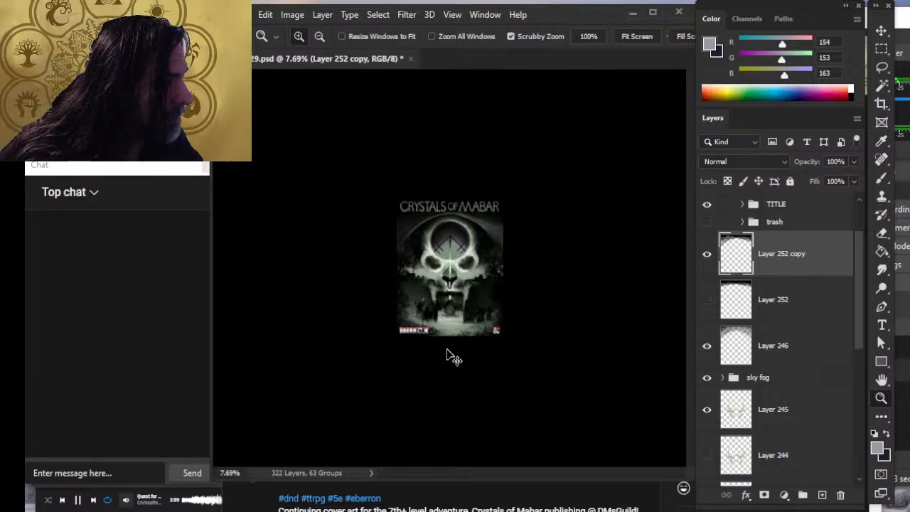
pyautogui.press('ctrl')
pyautogui.press('ctrl')
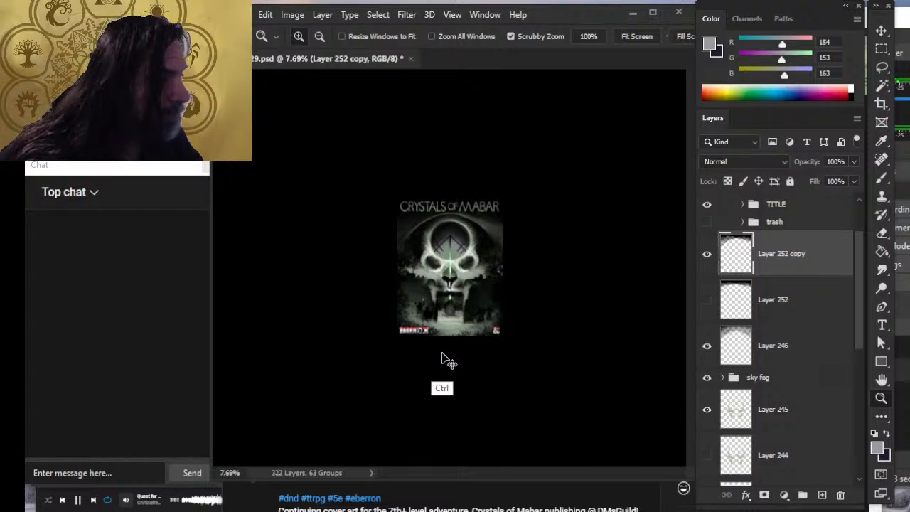
pyautogui.press('ctrl')
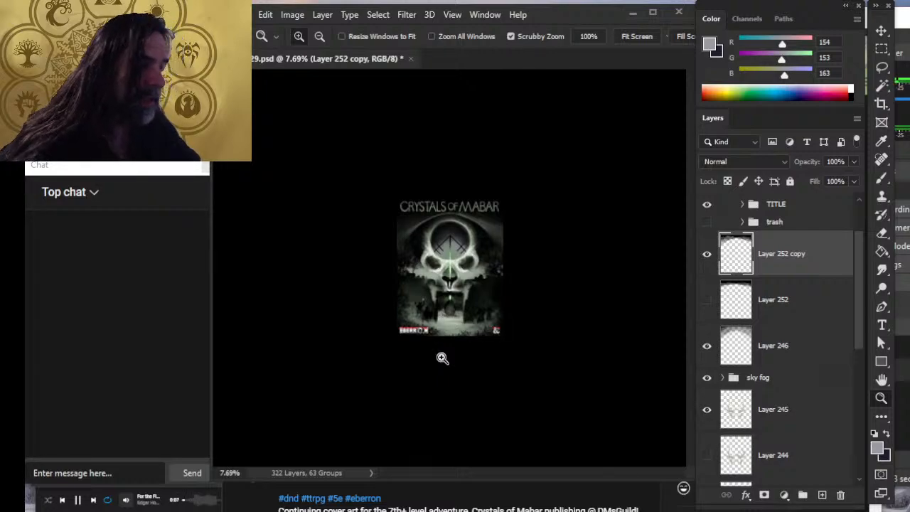
# - Continue smudging the sky around both sides of the arc on Layer 252 copy with the size 40 brush, checking it at thumbnail size
pyautogui.click(376, 224)
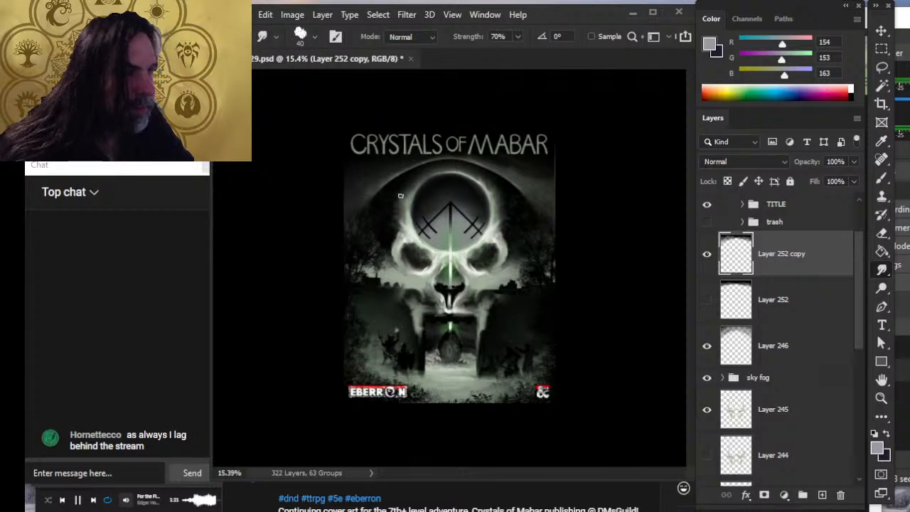
pyautogui.press('z')
pyautogui.moveTo(441, 205); pyautogui.dragTo(408, 205)
pyautogui.moveTo(462, 307); pyautogui.dragTo(420, 322)
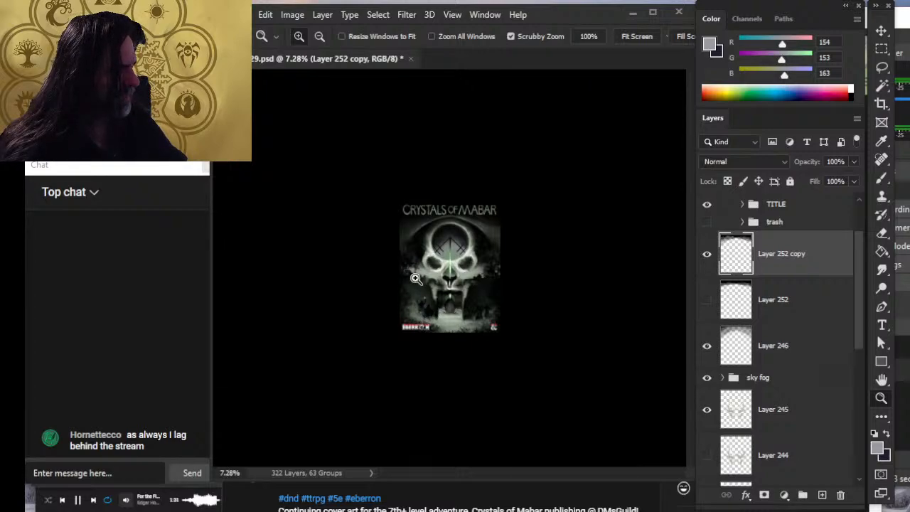
pyautogui.moveTo(509, 213); pyautogui.dragTo(573, 258)
pyautogui.press('r')
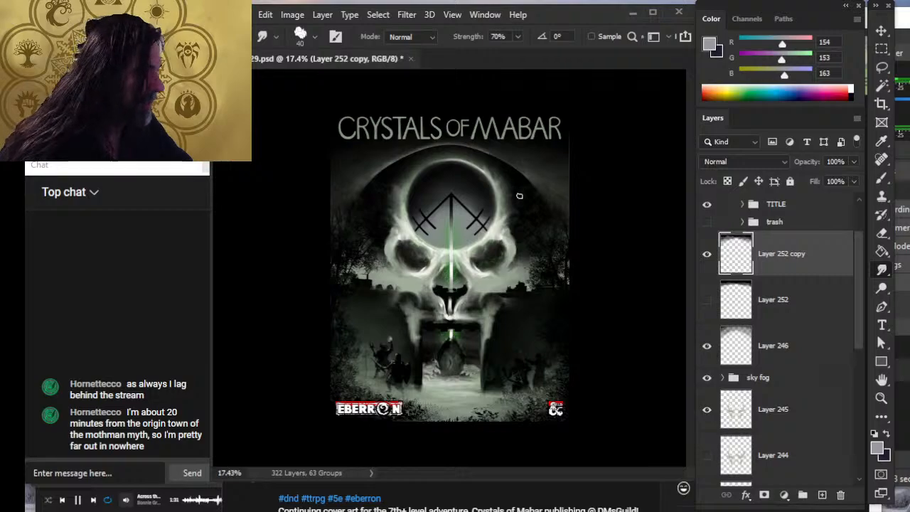
# - Smudge the sky beside the arc's right edge on Layer 252 copy with brush size 45 and check the cover at reduced size
pyautogui.press('ctrl')
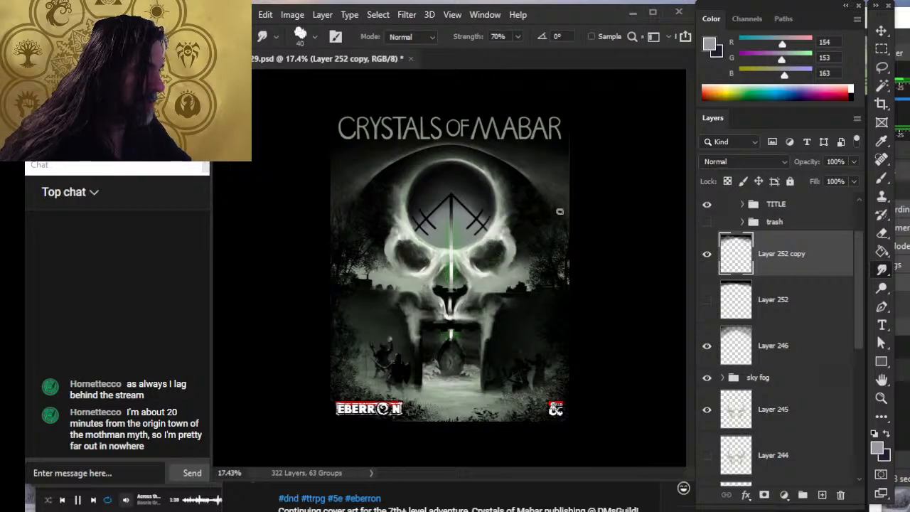
pyautogui.hotkey('alt', 'Tab')
pyautogui.hotkey('alt', 'Tab')
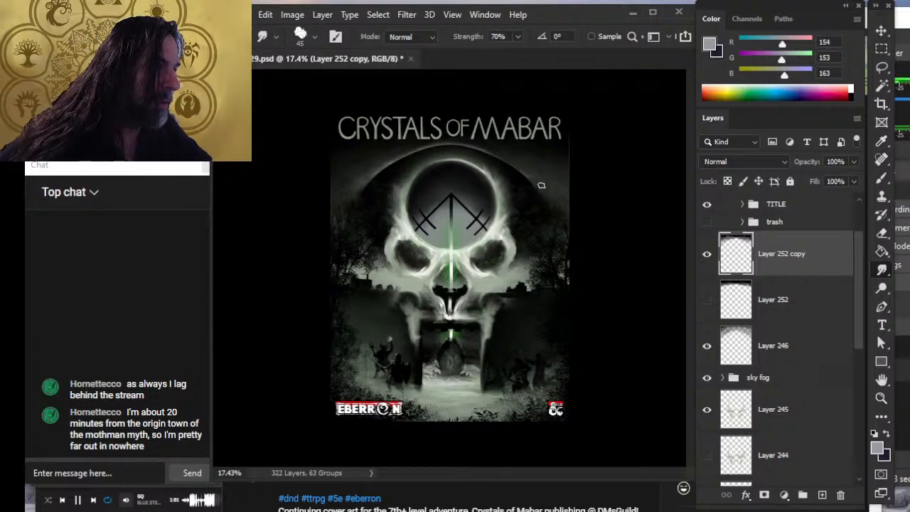
pyautogui.press('ctrl')
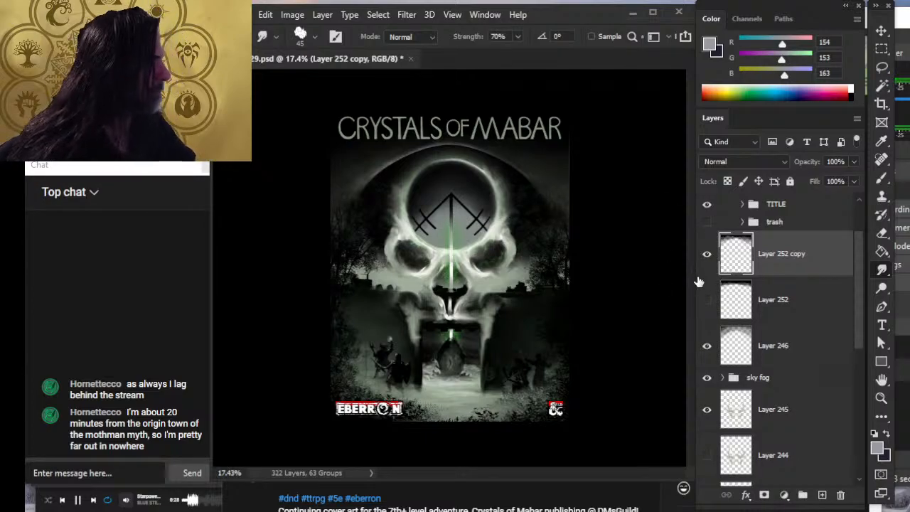
pyautogui.press('z')
pyautogui.moveTo(550, 320); pyautogui.dragTo(450, 171)
pyautogui.moveTo(479, 237); pyautogui.dragTo(524, 331)
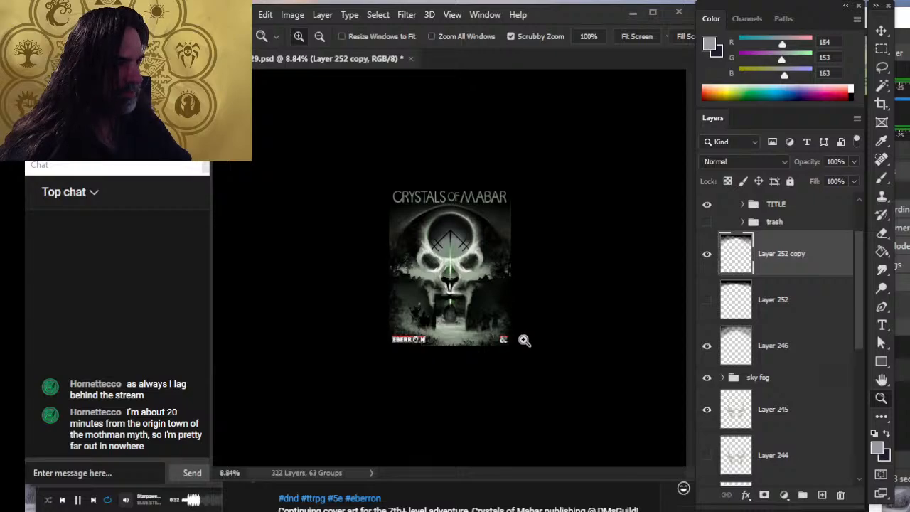
# - Add a new layer above Layer 252 copy and paint a sampled grey (76, 82, 74) highlight along the arc's upper rim with the 15 px brush
pyautogui.click(821, 495)
pyautogui.click(497, 228)
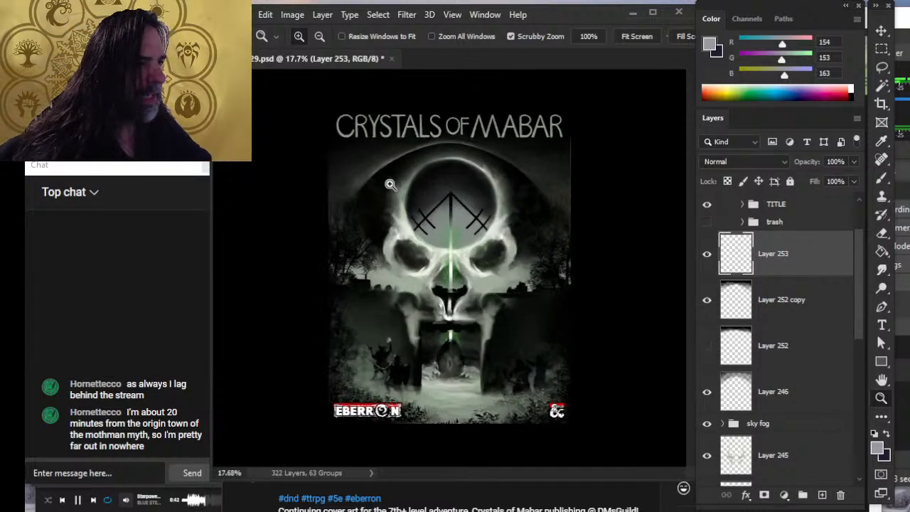
pyautogui.press('b')
pyautogui.keyDown('alt'); pyautogui.click(385, 164); pyautogui.keyUp('alt')
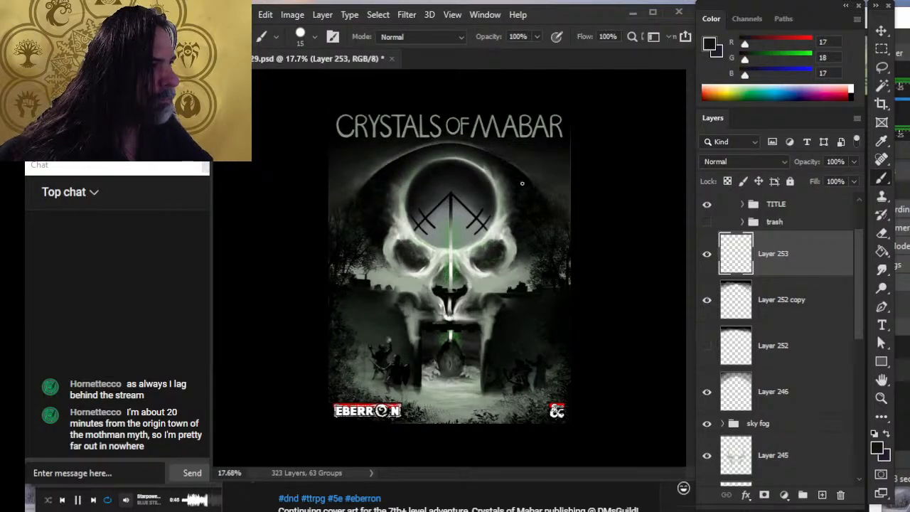
pyautogui.keyDown('alt'); pyautogui.click(379, 168); pyautogui.keyUp('alt')
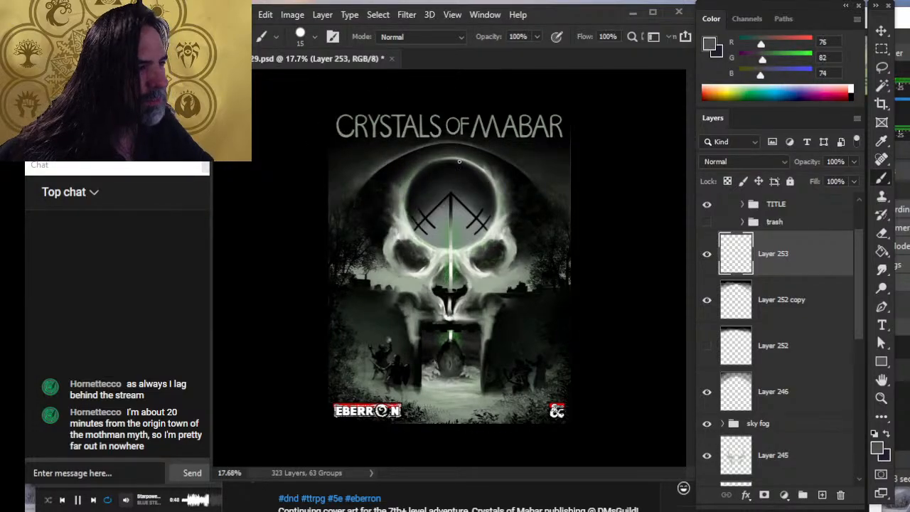
pyautogui.moveTo(495, 155)
pyautogui.mouseDown()
pyautogui.moveTo(528, 174)
pyautogui.moveTo(471, 148)
pyautogui.moveTo(501, 154)
pyautogui.moveTo(543, 191)
pyautogui.moveTo(502, 156)
pyautogui.moveTo(521, 184)
pyautogui.moveTo(462, 147)
pyautogui.moveTo(543, 192)
pyautogui.moveTo(453, 153)
pyautogui.moveTo(475, 171)
pyautogui.moveTo(444, 151)
pyautogui.moveTo(479, 162)
pyautogui.moveTo(452, 147)
pyautogui.mouseUp()
# - Smudge the new rim highlight along the arc's upper-right edge using brush size 45 at 70% strength, checking it at thumbnail size
pyautogui.press('r')
pyautogui.moveTo(508, 169)
pyautogui.mouseDown()
pyautogui.moveTo(481, 156)
pyautogui.moveTo(564, 204)
pyautogui.moveTo(543, 186)
pyautogui.mouseUp()
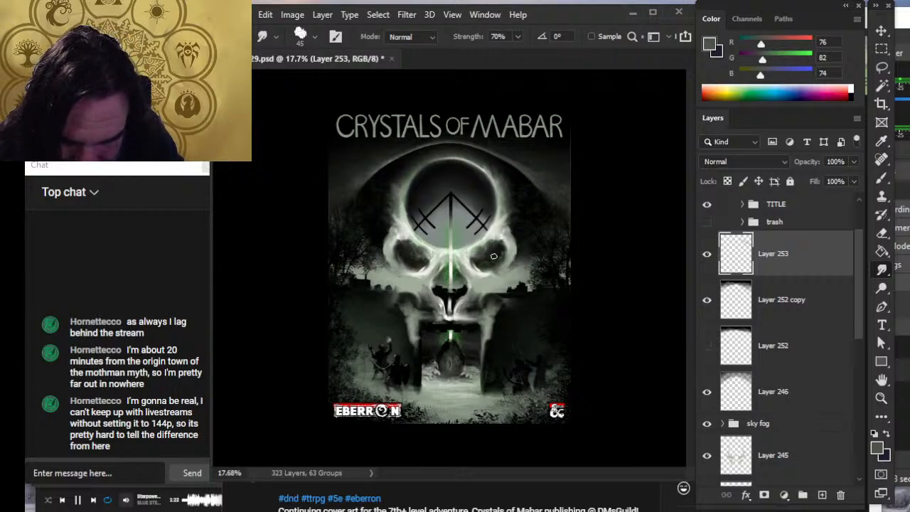
pyautogui.press('z')
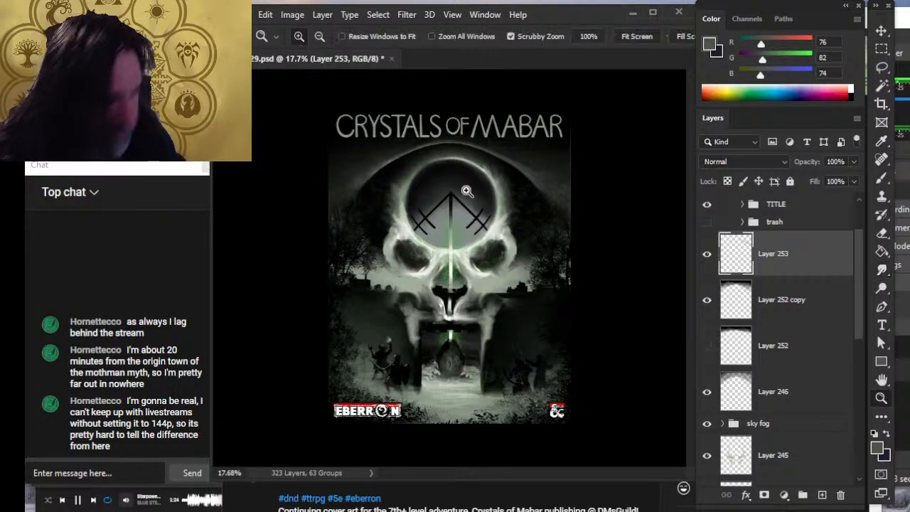
pyautogui.keyDown('alt'); pyautogui.click(546, 183); pyautogui.keyUp('alt')
pyautogui.moveTo(512, 230); pyautogui.dragTo(544, 230)
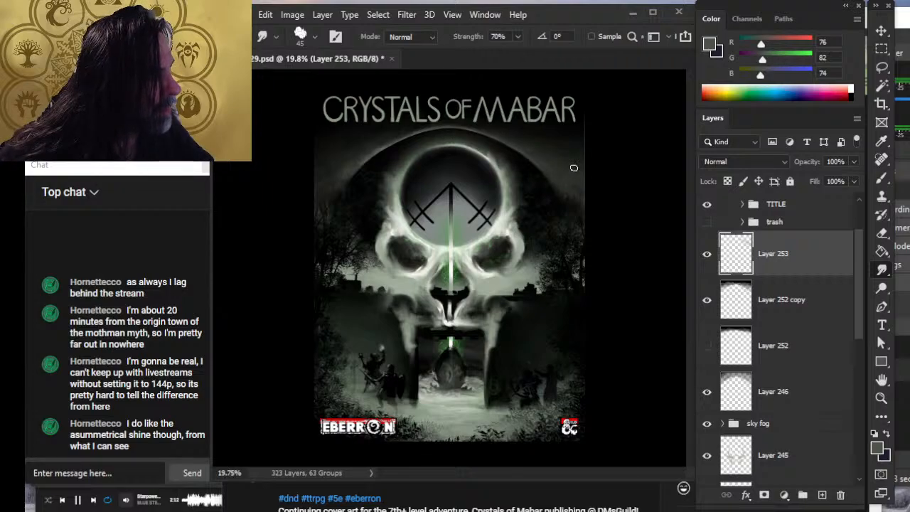
pyautogui.press('z')
pyautogui.moveTo(597, 203); pyautogui.dragTo(481, 274)
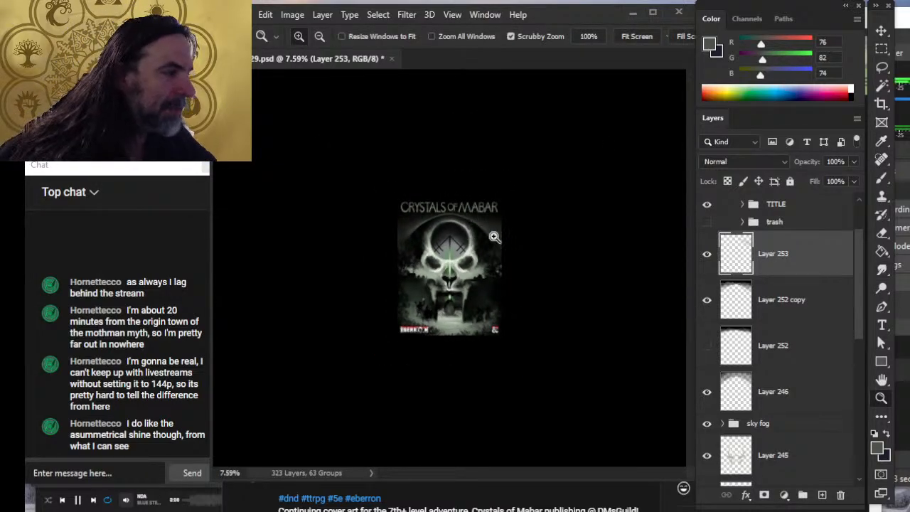
pyautogui.moveTo(458, 239); pyautogui.dragTo(514, 244)
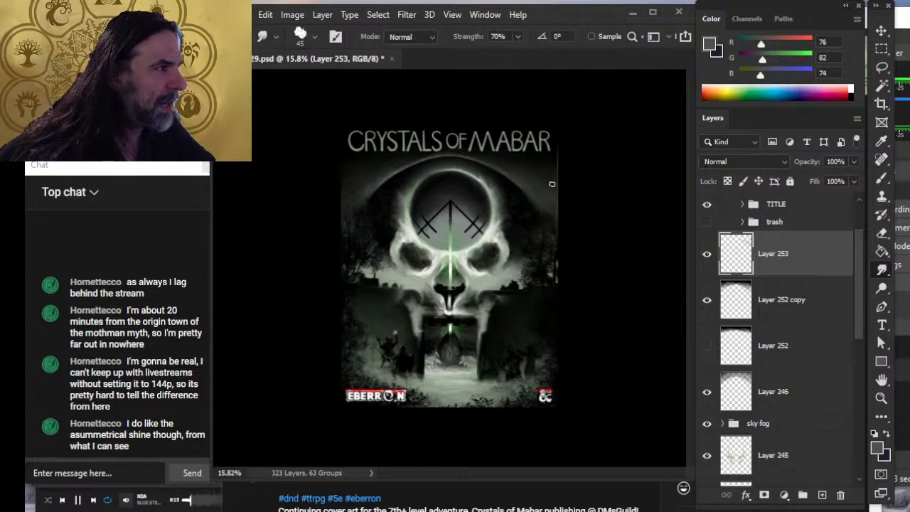
pyautogui.press('z')
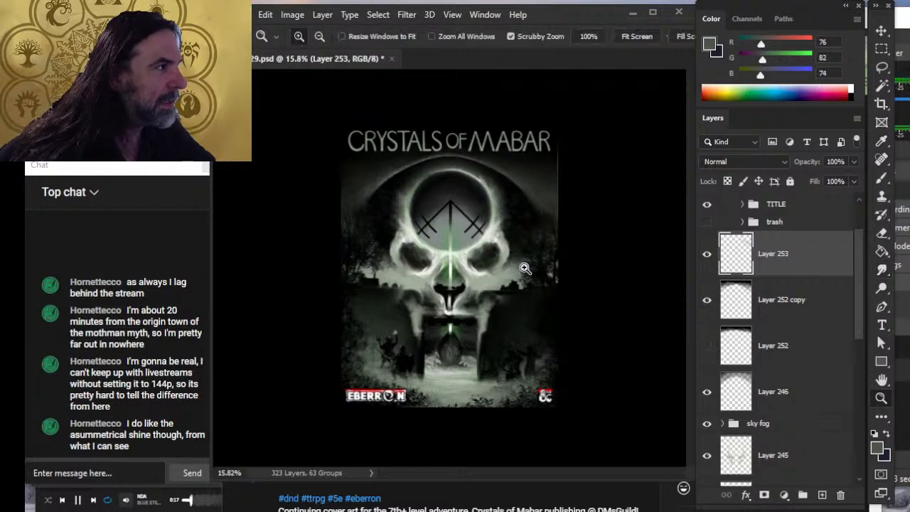
# - Move Layer 246 above the hidden Layer 252 and delete Layer 252, after checking the cover at reduced size
pyautogui.moveTo(524, 266); pyautogui.dragTo(477, 325)
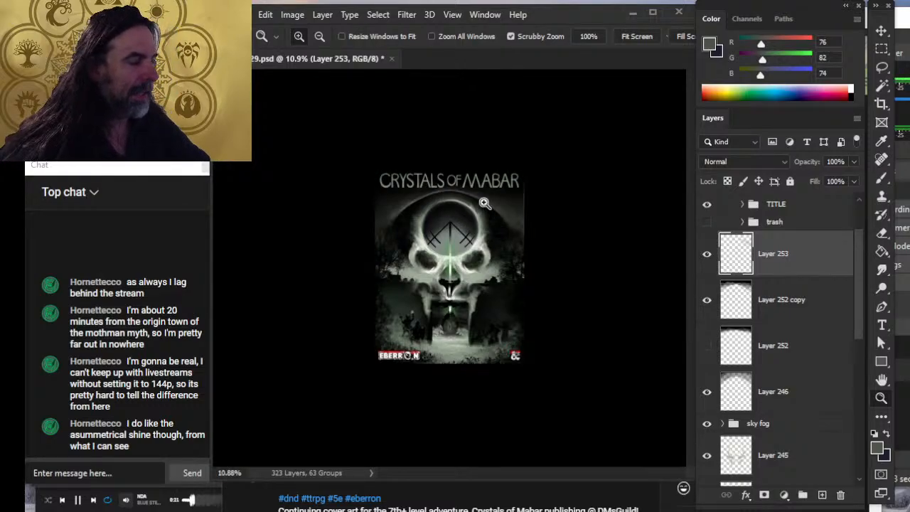
pyautogui.moveTo(484, 204); pyautogui.dragTo(553, 264)
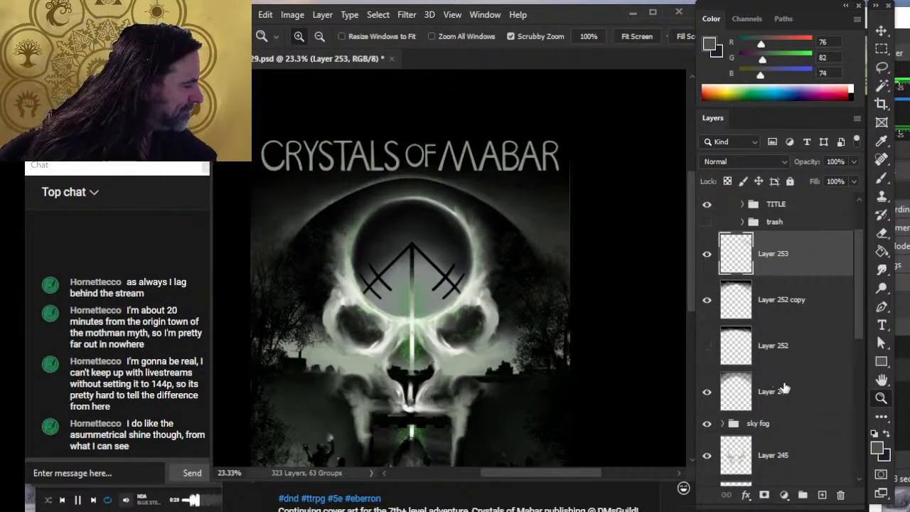
pyautogui.moveTo(786, 388); pyautogui.dragTo(790, 327)
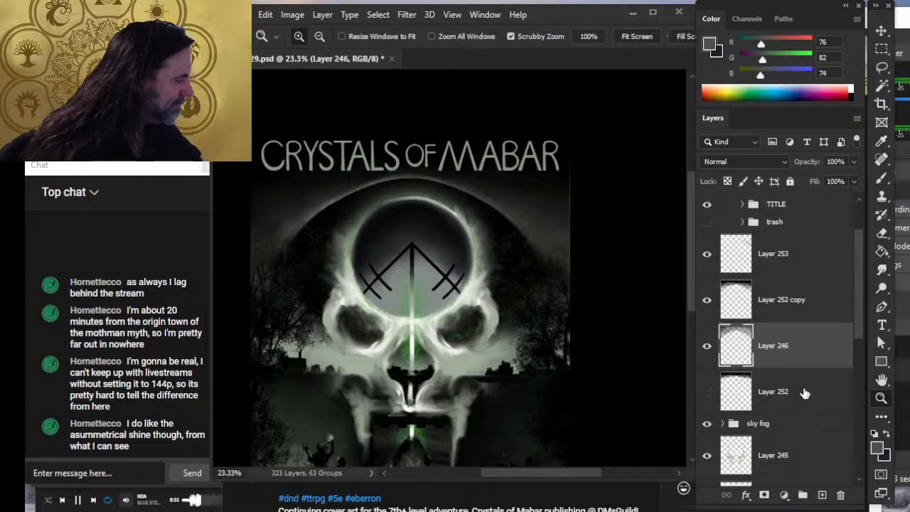
pyautogui.click(803, 393)
pyautogui.press('Delete')
# - Group Layer 253, Layer 252 copy and Layer 246, duplicate the group, hide the original and merge the duplicate into one layer
pyautogui.click(829, 271)
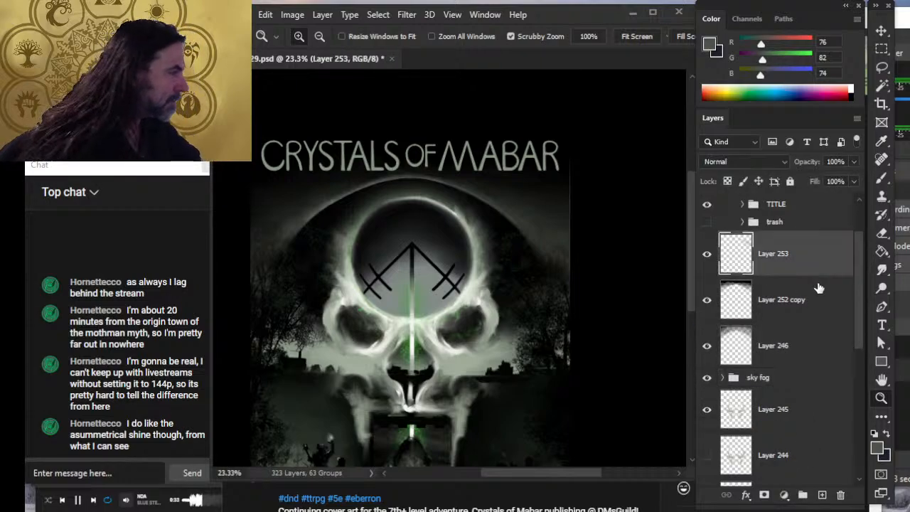
pyautogui.keyDown('shift'); pyautogui.click(800, 361); pyautogui.keyUp('shift')
pyautogui.hotkey('ctrl', 'g')
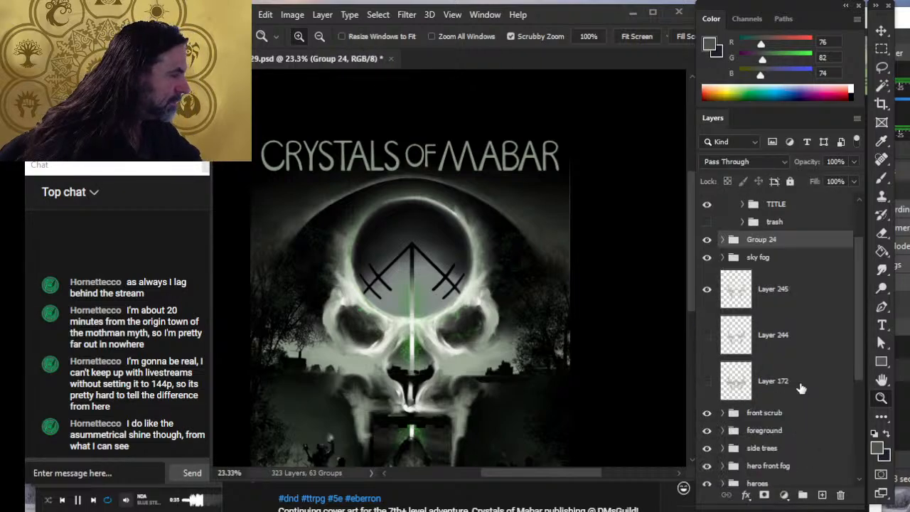
pyautogui.rightClick(787, 240)
pyautogui.click(836, 64)
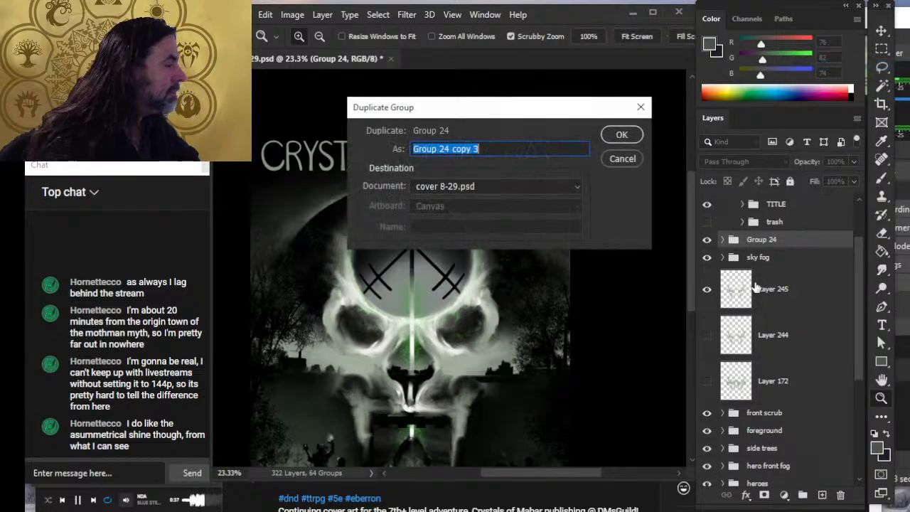
pyautogui.press('Return')
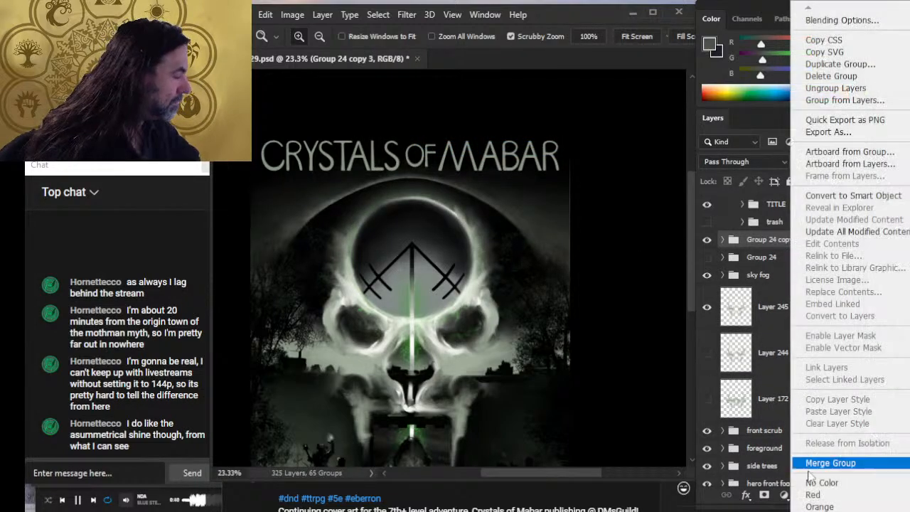
pyautogui.click(828, 463)
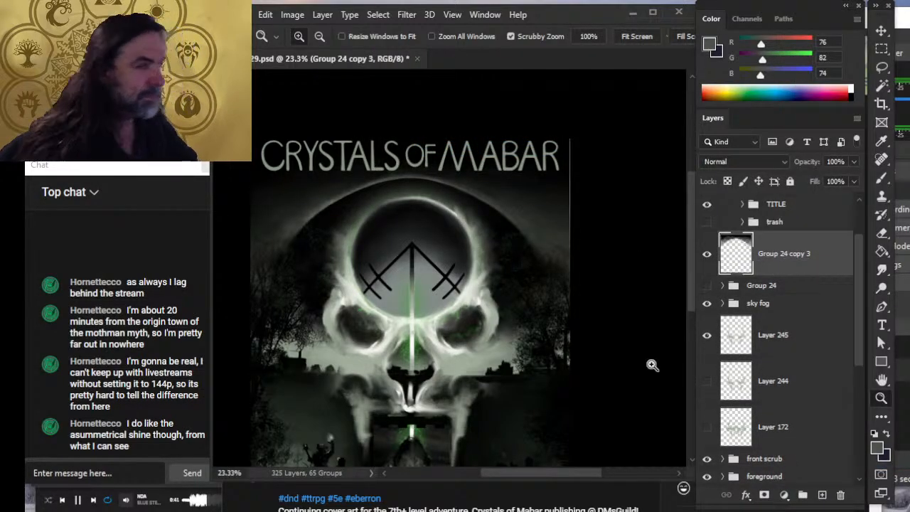
# - Examine the merged sky and rim around the skull's arc at thumbnail size and up close
pyautogui.press('r')
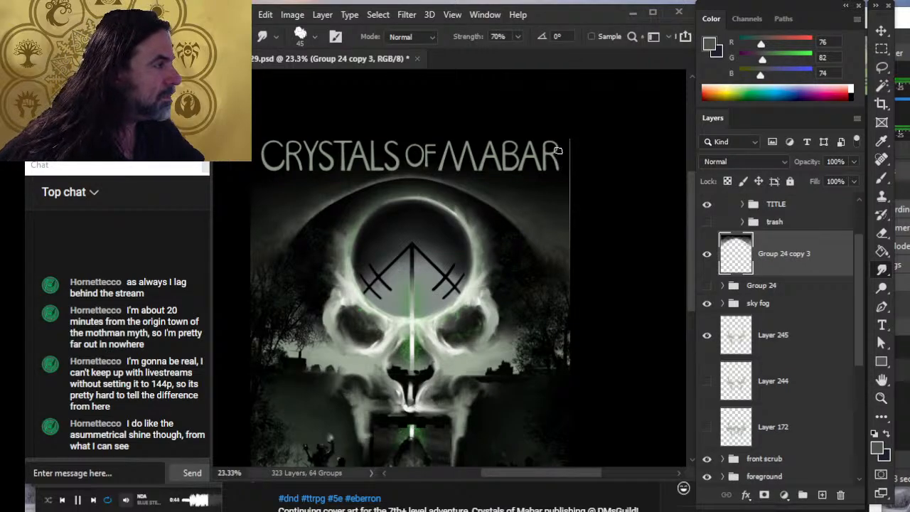
pyautogui.press('z')
pyautogui.moveTo(590, 202)
pyautogui.mouseDown()
pyautogui.moveTo(556, 233)
pyautogui.moveTo(613, 284)
pyautogui.moveTo(534, 270)
pyautogui.moveTo(576, 299)
pyautogui.moveTo(566, 307)
pyautogui.moveTo(578, 321)
pyautogui.moveTo(562, 343)
pyautogui.mouseUp()
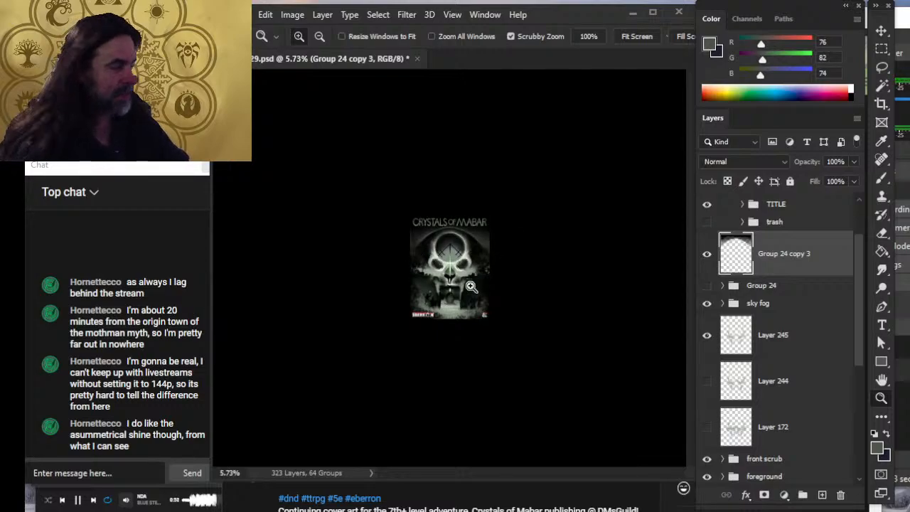
pyautogui.moveTo(501, 258); pyautogui.dragTo(512, 255)
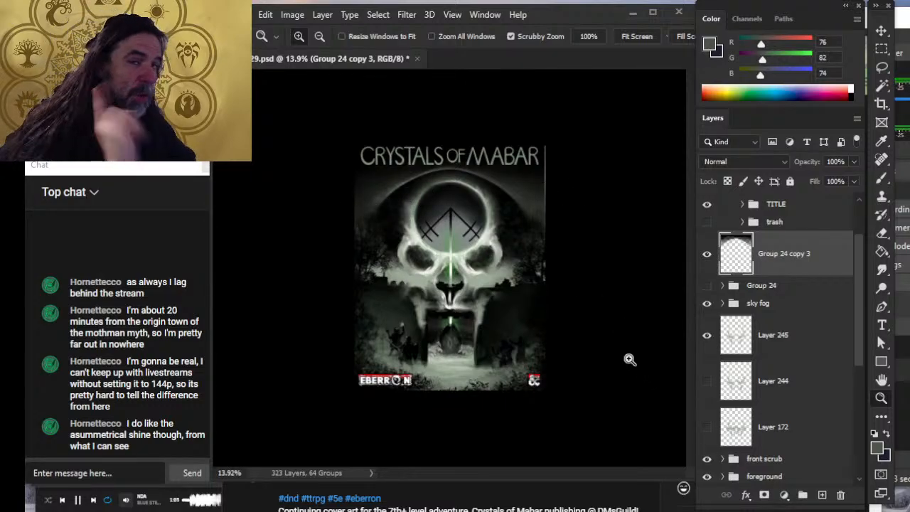
pyautogui.click(714, 341)
pyautogui.click(471, 215)
pyautogui.moveTo(471, 215); pyautogui.dragTo(540, 215)
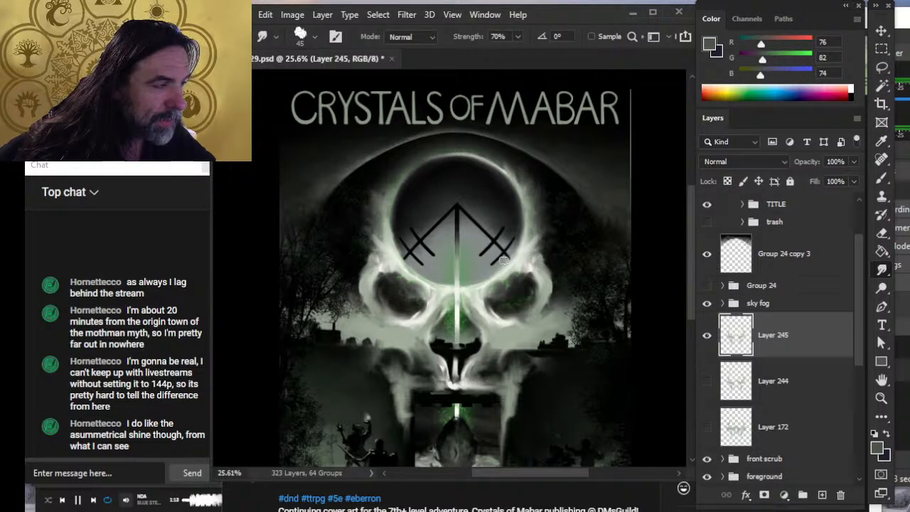
pyautogui.press('z')
pyautogui.moveTo(525, 252); pyautogui.dragTo(461, 252)
# - Lasso the right half of the sky and arc, from the cover's centre line out to its right edge
pyautogui.press('l')
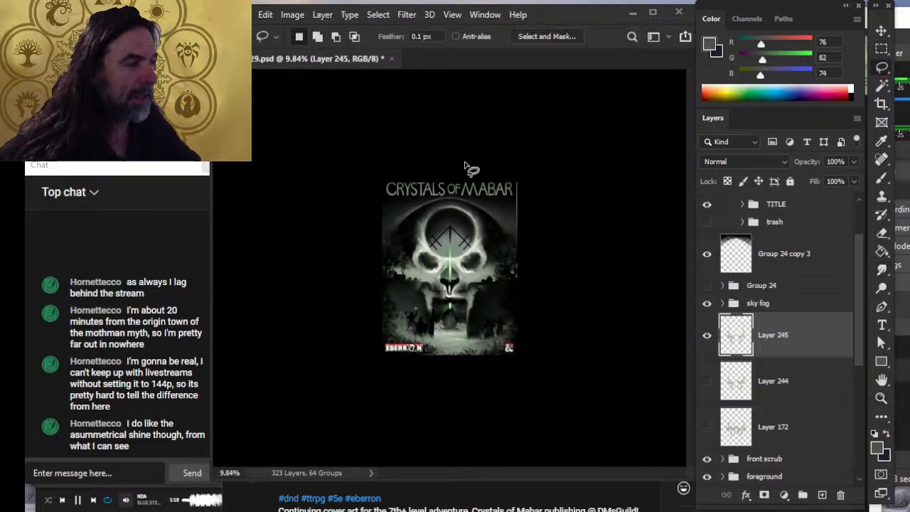
pyautogui.moveTo(450, 192); pyautogui.dragTo(452, 213)
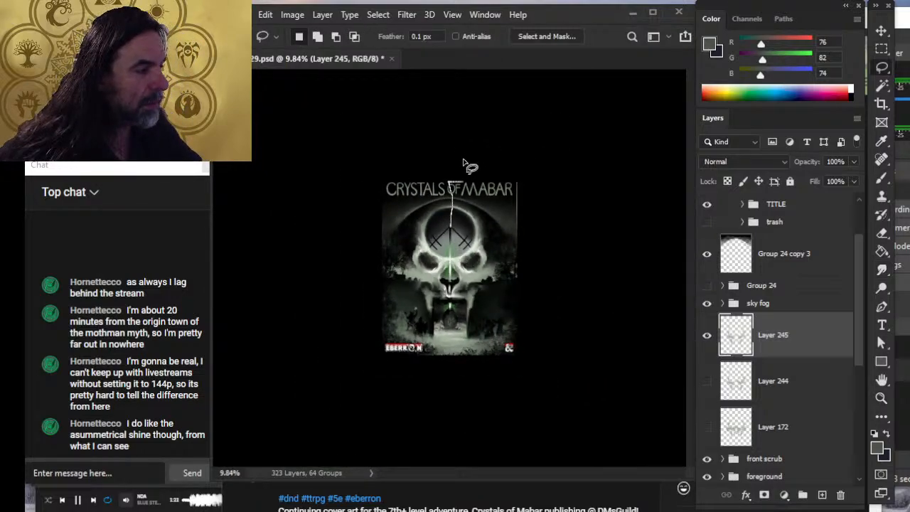
pyautogui.moveTo(506, 260)
pyautogui.mouseDown()
pyautogui.moveTo(516, 242)
pyautogui.moveTo(516, 182)
pyautogui.mouseUp()
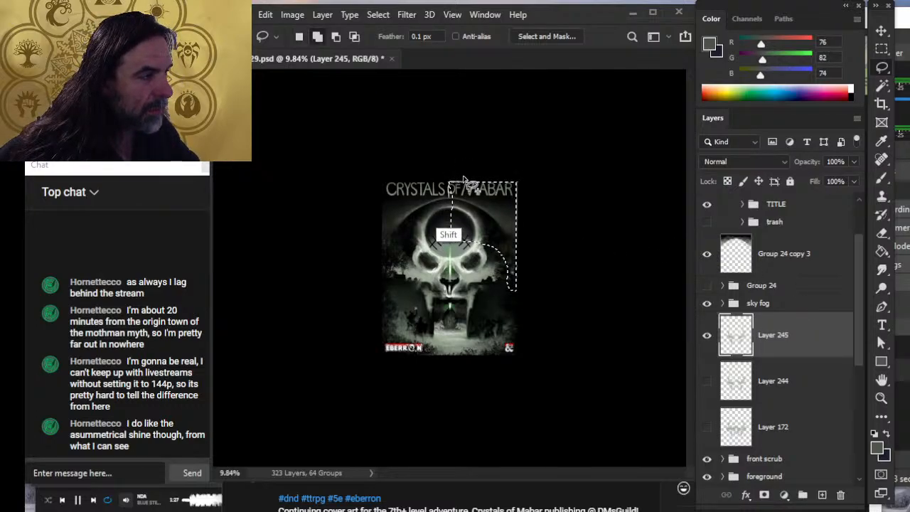
# - Copy the selected half of Group 24 copy 3 to a new layer, duplicate that layer and hide Group 24 copy 3
pyautogui.click(802, 264)
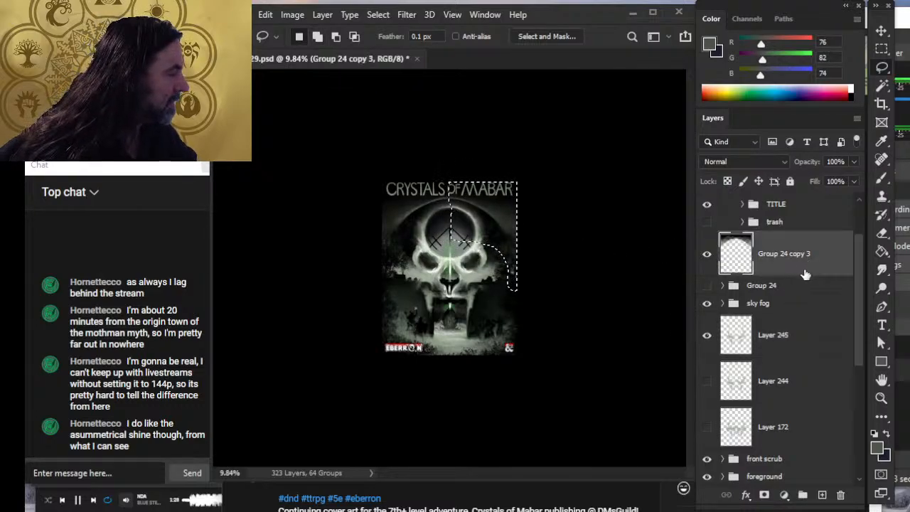
pyautogui.rightClick(789, 247)
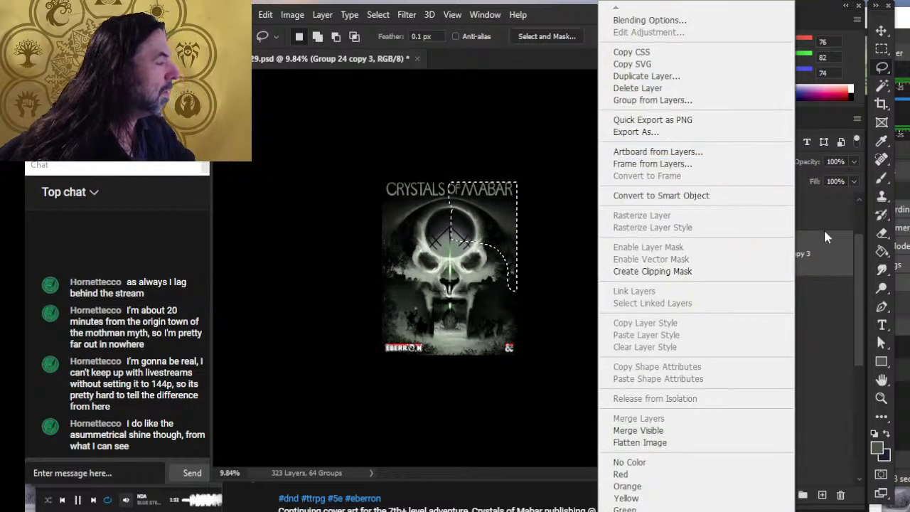
pyautogui.click(824, 249)
pyautogui.hotkey('ctrl', 'j')
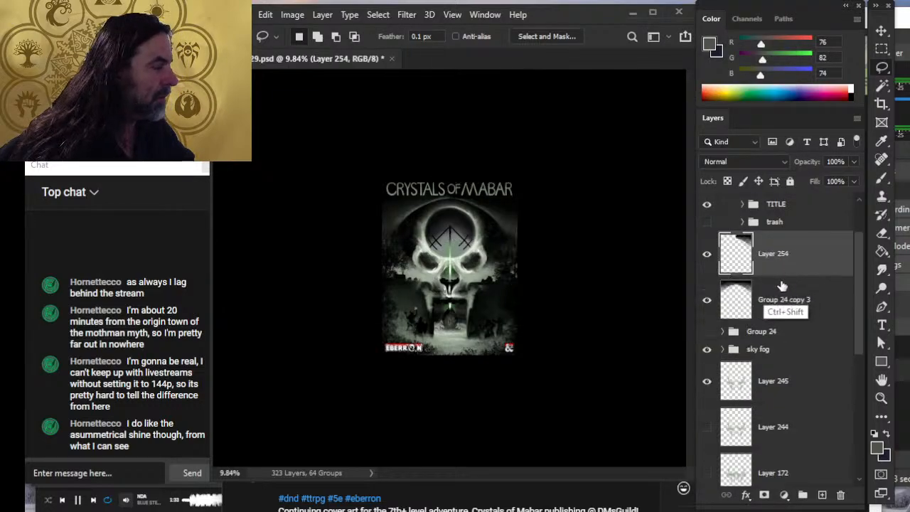
pyautogui.hotkey('ctrl', 'j')
pyautogui.click(707, 348)
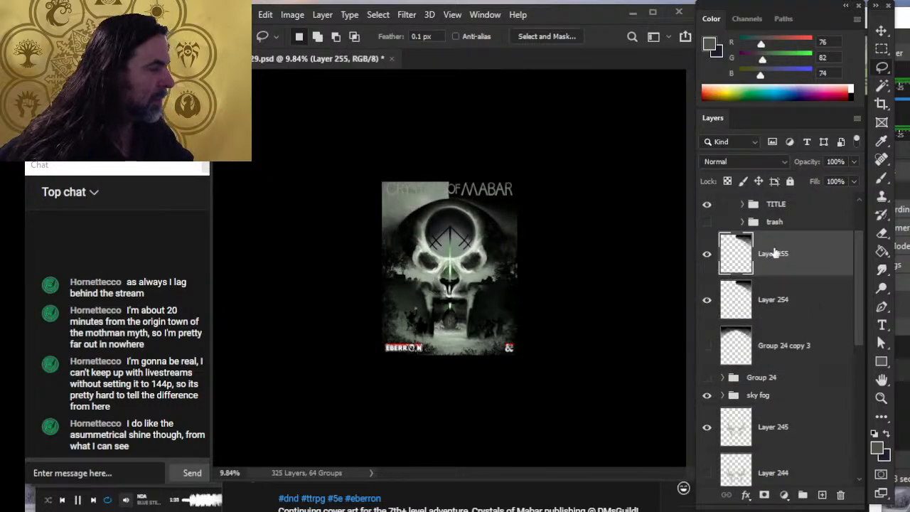
# - Flip Layer 255 horizontally and move it over the left half of the sky, aligned with the cover's left edge
pyautogui.rightClick(481, 229)
pyautogui.click(508, 344)
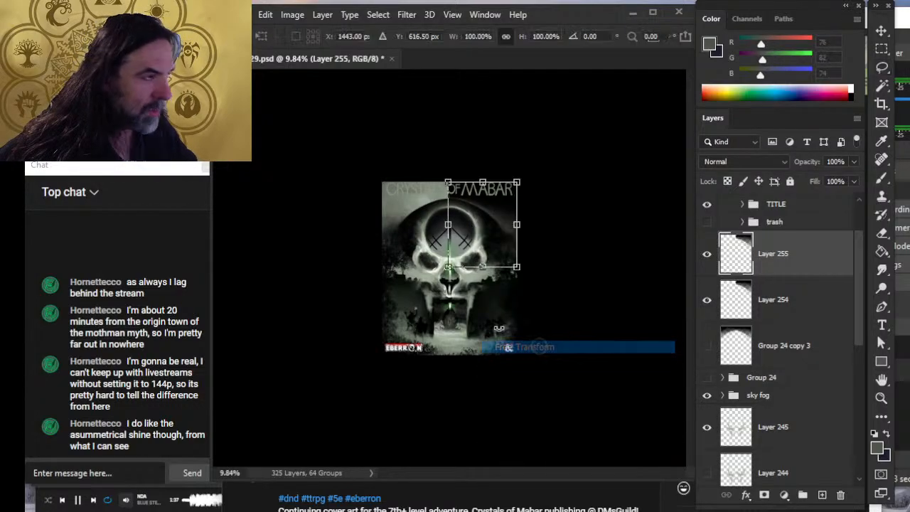
pyautogui.rightClick(483, 221)
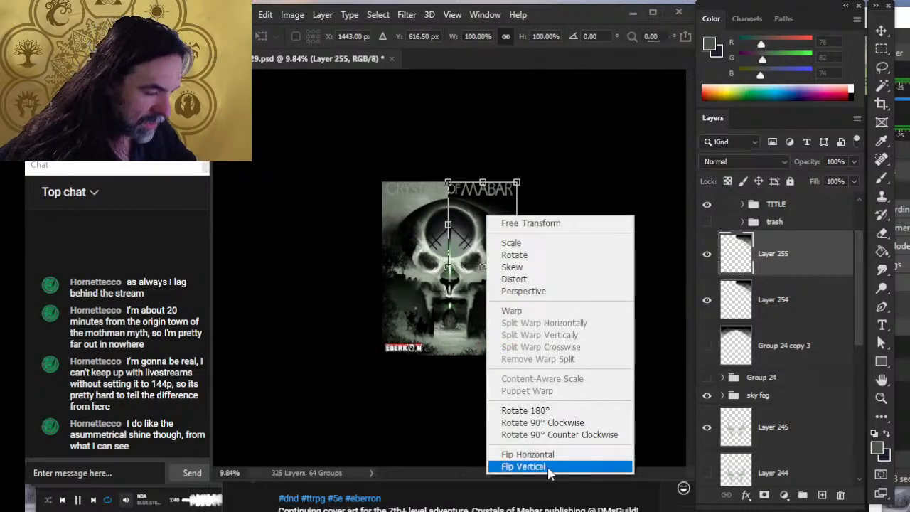
pyautogui.click(547, 459)
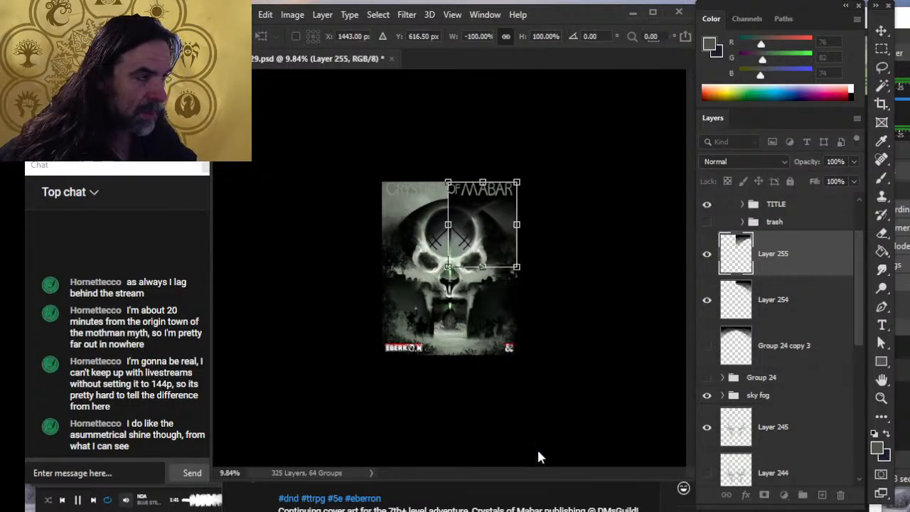
pyautogui.press('Return')
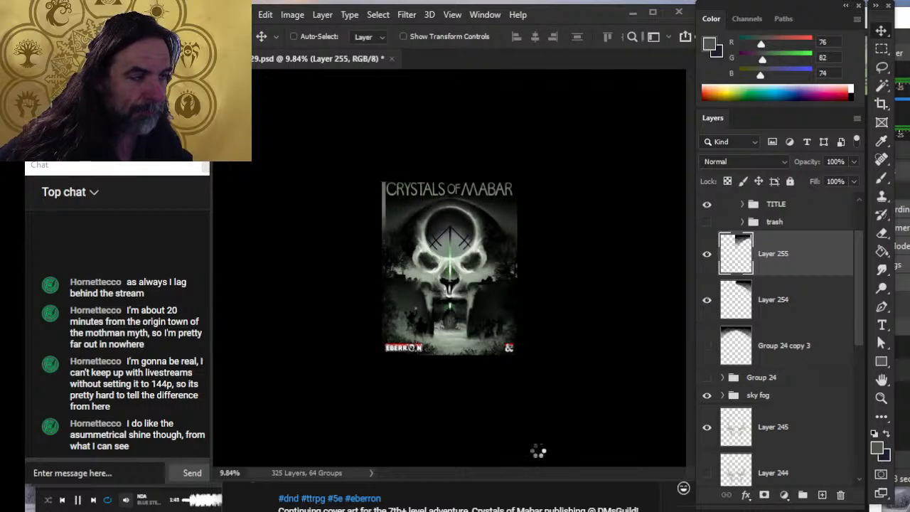
pyautogui.hotkey('ctrl', 'space')
pyautogui.moveTo(383, 220); pyautogui.dragTo(507, 246)
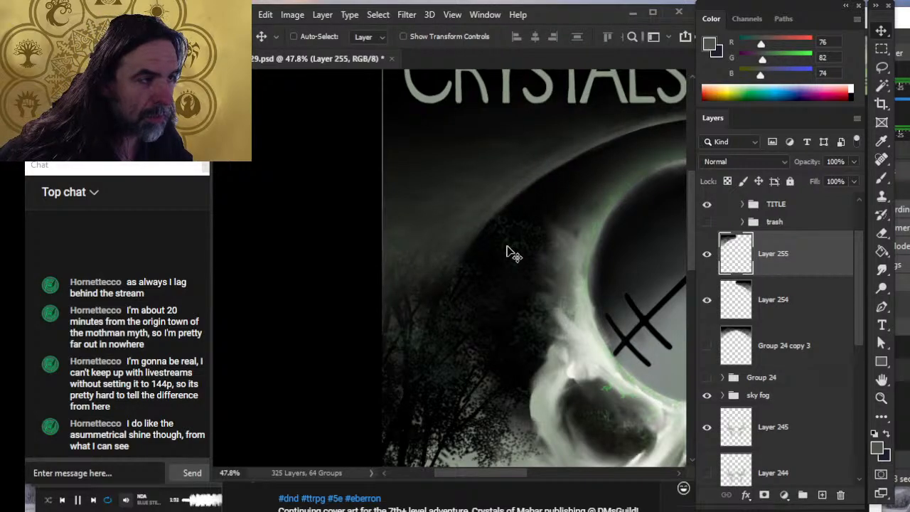
# - Erase the overlap on Layer 255 along the vertical centre seam above the arc with the 15 px eraser in straight strokes
pyautogui.press('space')
pyautogui.moveTo(627, 239); pyautogui.dragTo(524, 298)
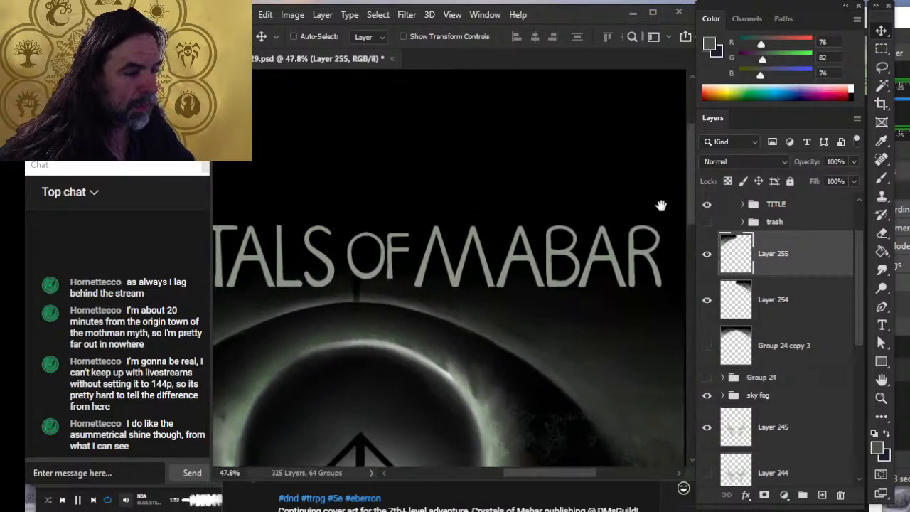
pyautogui.hotkey('ctrl', 'space')
pyautogui.click(401, 304)
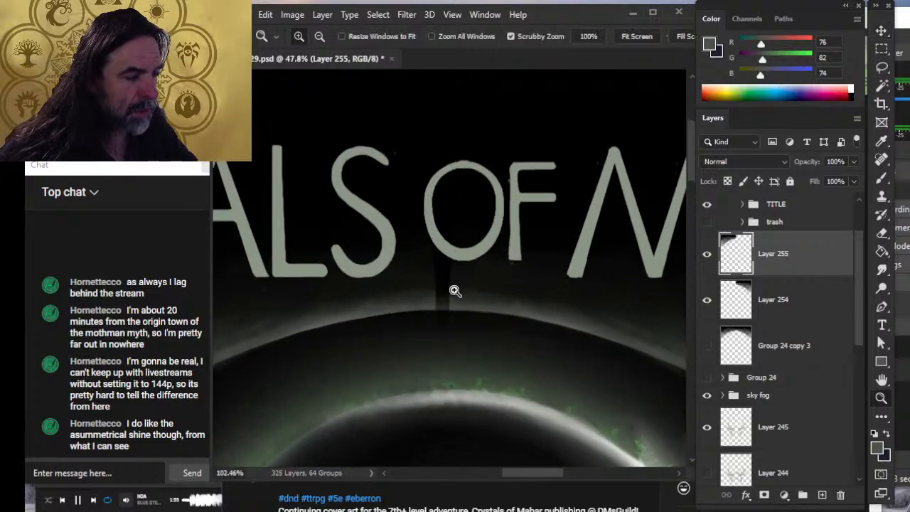
pyautogui.press('shift')
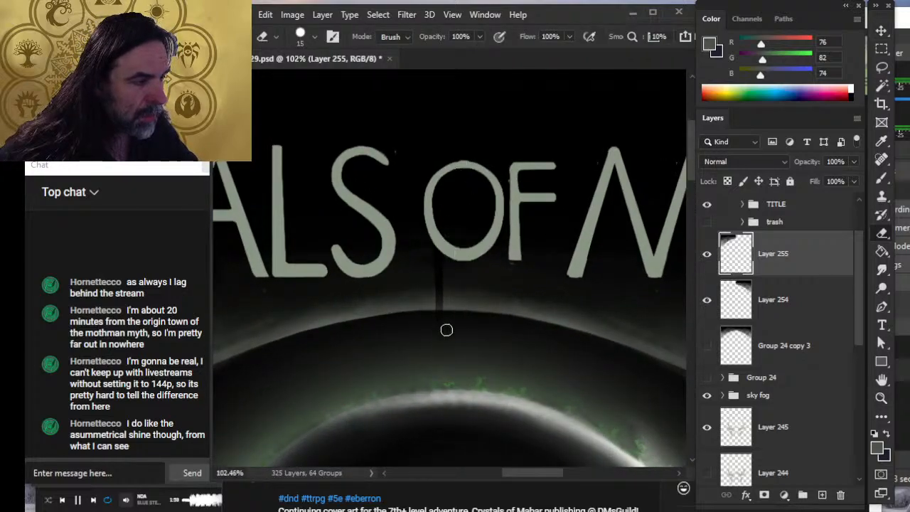
pyautogui.press('shift')
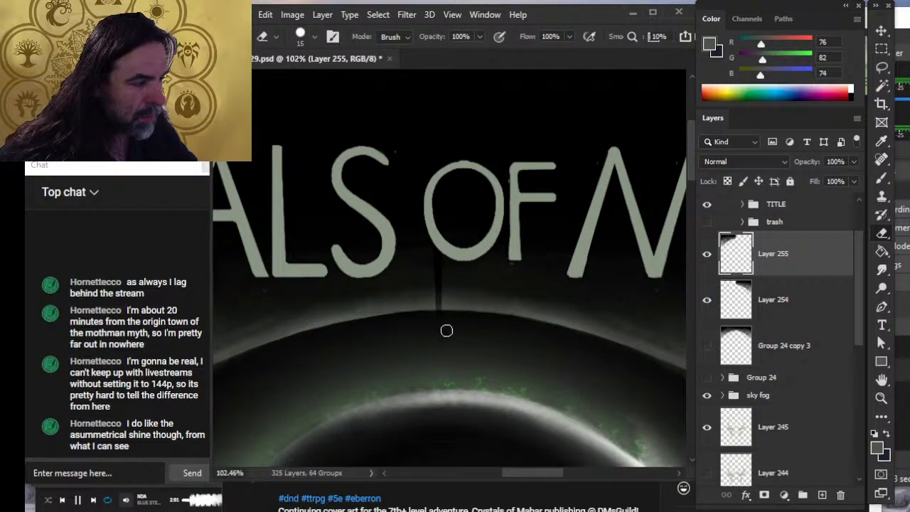
pyautogui.press('shift')
pyautogui.click(443, 327)
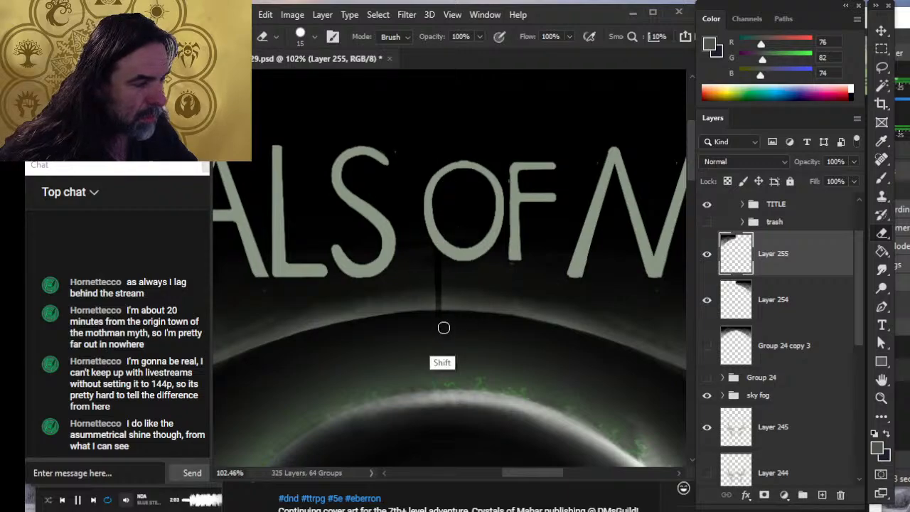
pyautogui.keyDown('shift'); pyautogui.click(430, 135); pyautogui.keyUp('shift')
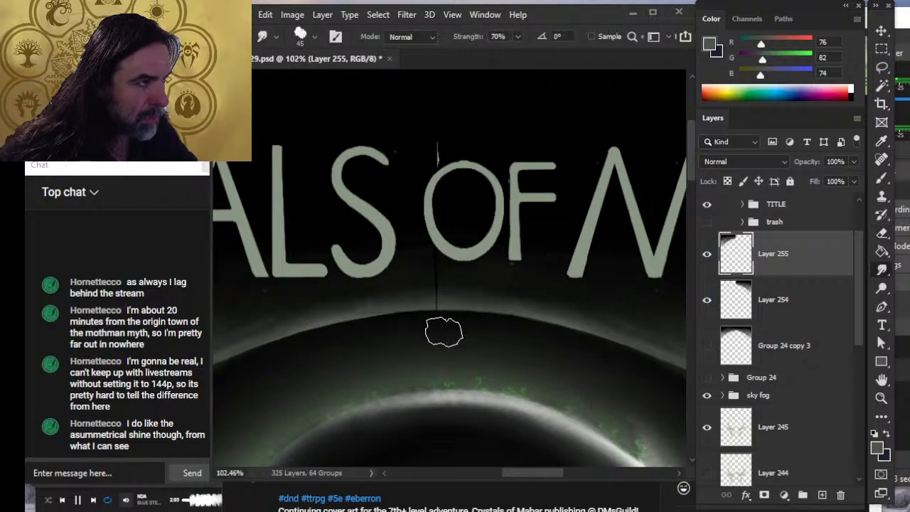
# - Try to smudge the centre seam above the arc with a straight size 45 stroke at 70% strength
pyautogui.click(441, 332)
pyautogui.keyDown('shift'); pyautogui.click(447, 133); pyautogui.keyUp('shift')
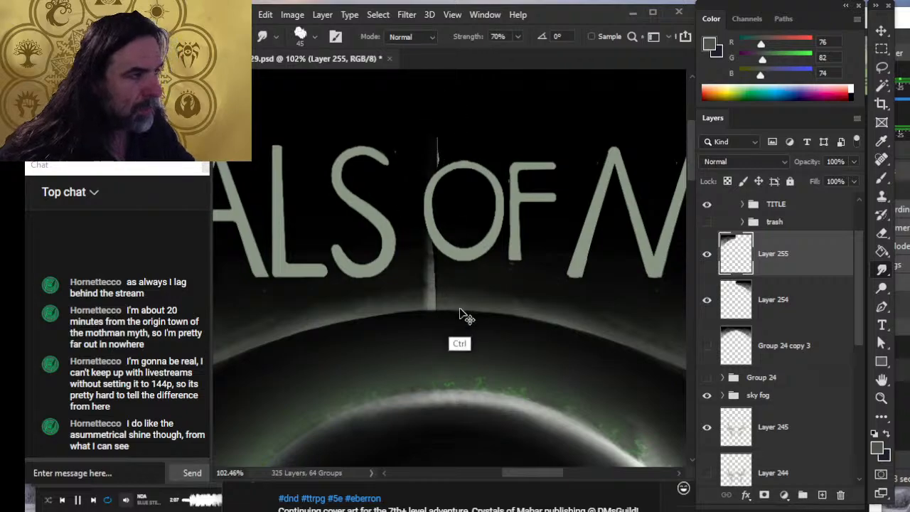
pyautogui.hotkey('ctrl', 'z')
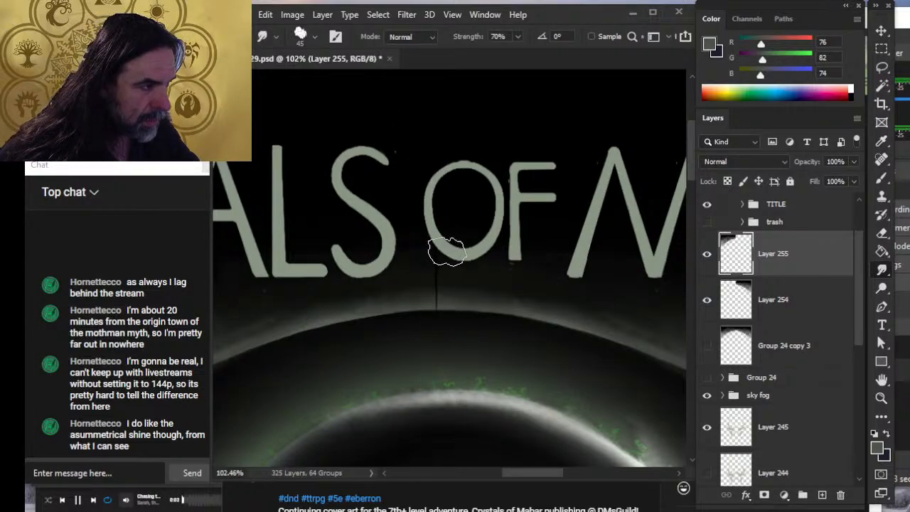
# - Erase the dark centre seam on Layer 255 just above the arc with a square 9 px eraser in a straight vertical stroke
pyautogui.press('z')
pyautogui.moveTo(457, 285); pyautogui.dragTo(471, 304)
pyautogui.press('e')
pyautogui.press('[')
pyautogui.press('[')
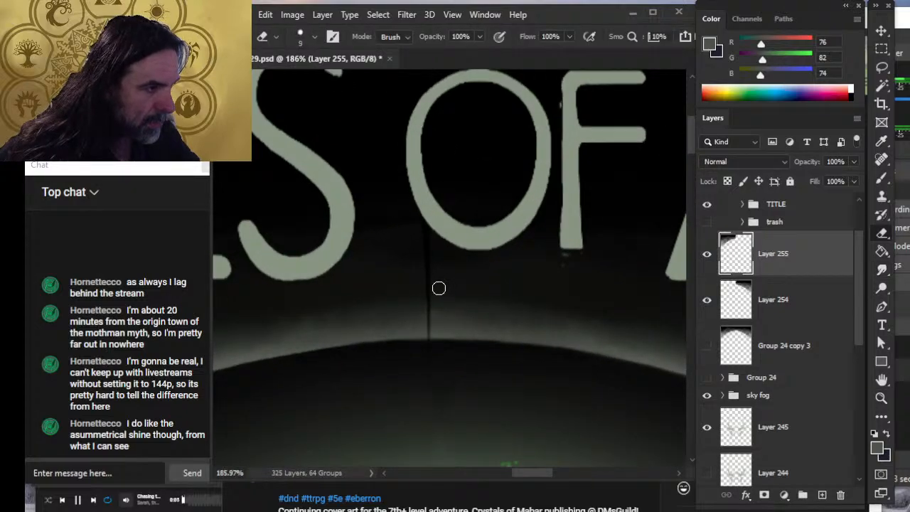
pyautogui.rightClick(457, 288)
pyautogui.click(532, 381)
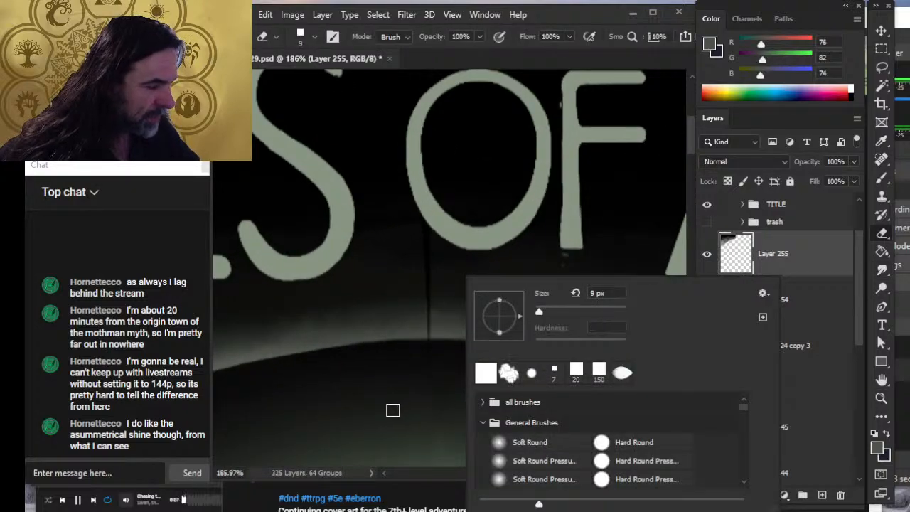
pyautogui.click(393, 411)
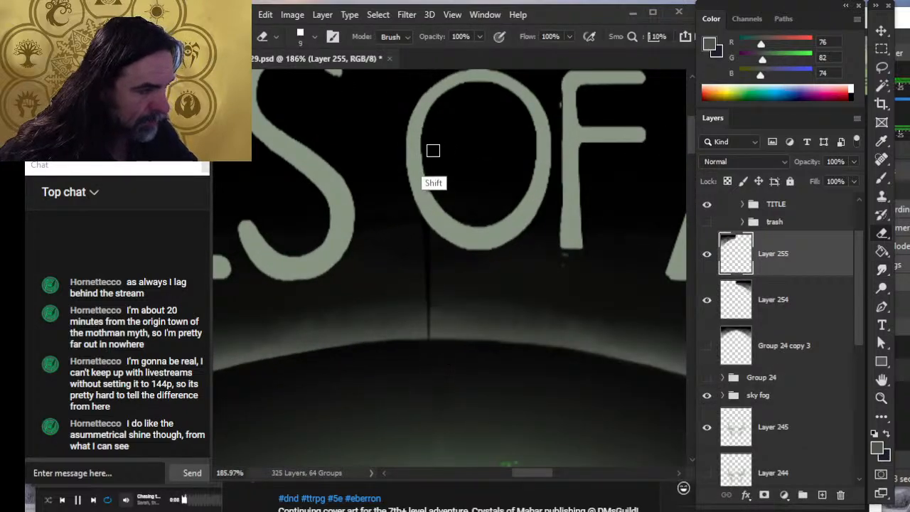
pyautogui.scroll(1, 441, 177)
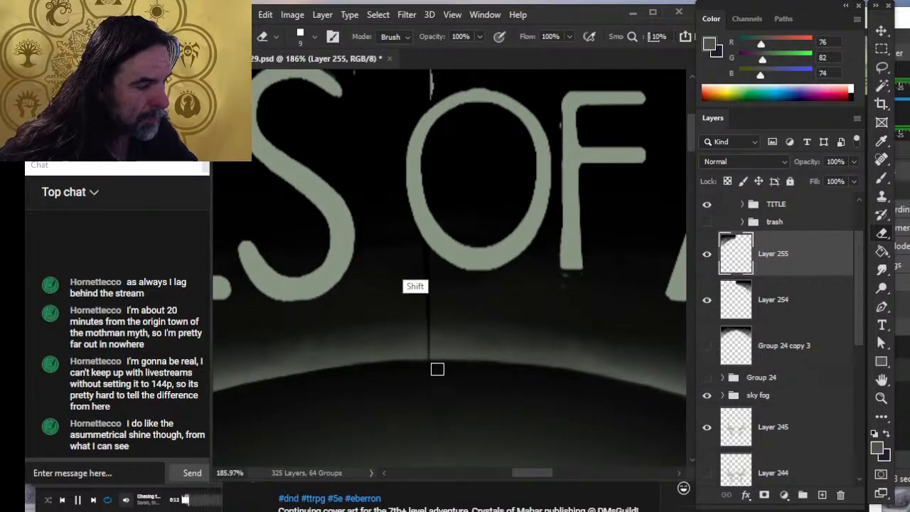
pyautogui.moveTo(435, 364); pyautogui.dragTo(422, 243)
# - Rework the straight eraser strokes along the remaining seam below the letter O, undoing the misplaced ones
pyautogui.press('r')
pyautogui.hotkey('ctrl', 'z')
pyautogui.press('e')
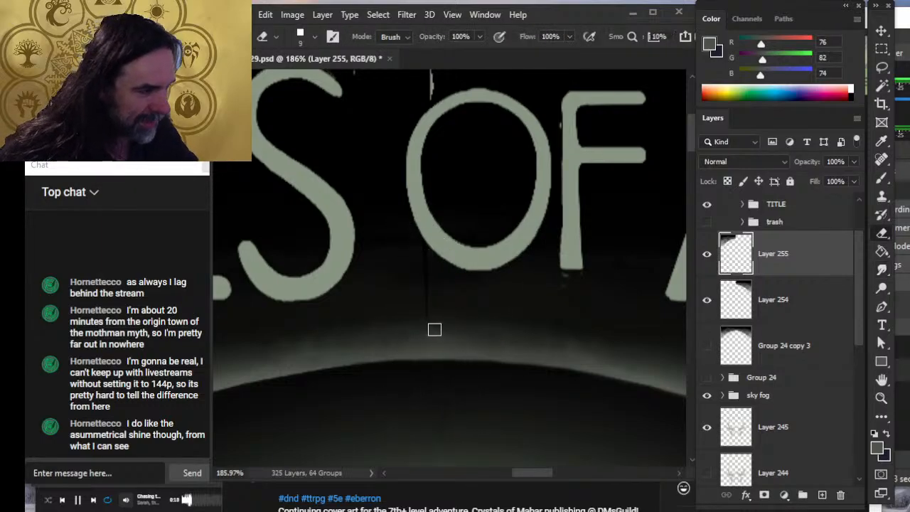
pyautogui.hotkey('ctrl', 'z')
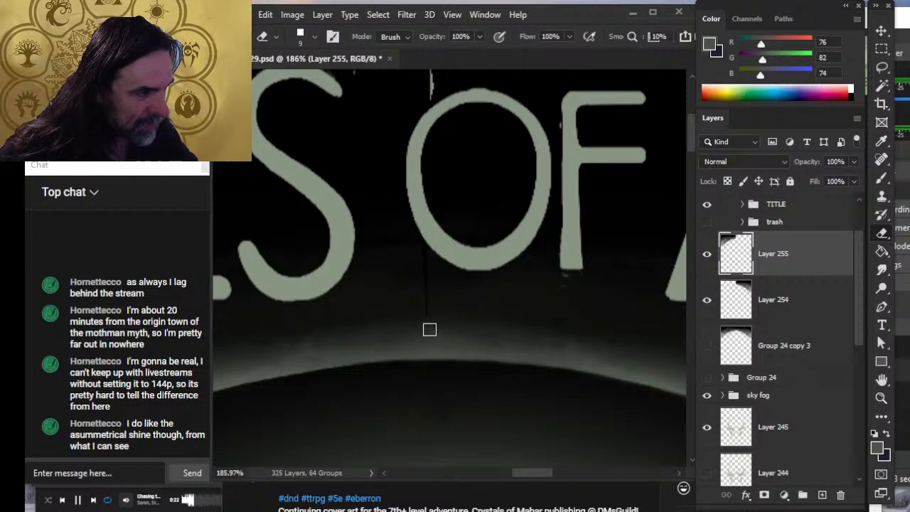
pyautogui.keyDown('shift'); pyautogui.click(426, 206); pyautogui.keyUp('shift')
pyautogui.hotkey('ctrl', 'z')
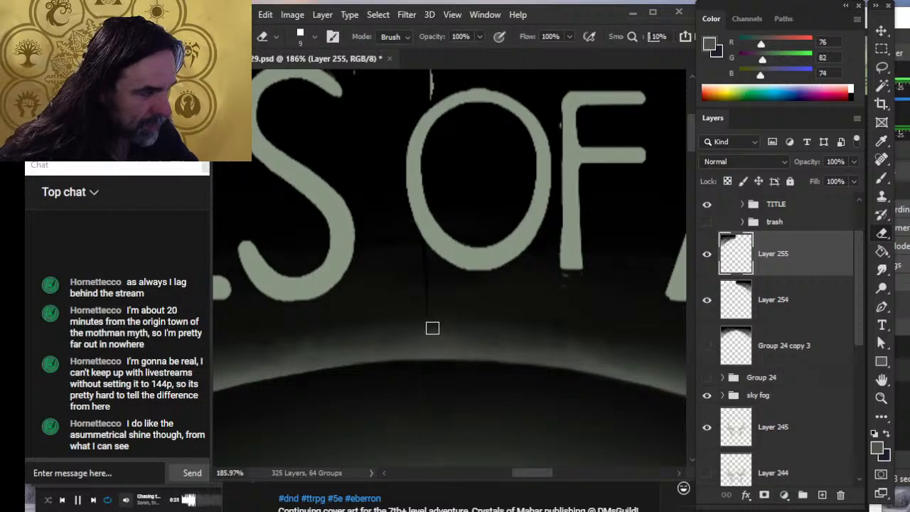
pyautogui.click(432, 325)
pyautogui.keyDown('shift'); pyautogui.click(431, 230); pyautogui.keyUp('shift')
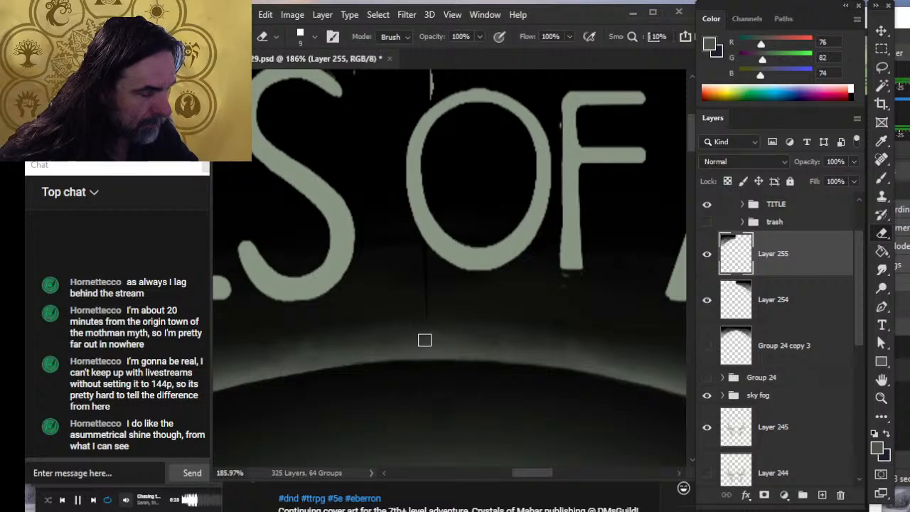
# - Try to smudge sideways across the lower end of the remaining seam with a size 7 brush at 70% strength
pyautogui.press('z')
pyautogui.moveTo(425, 314); pyautogui.dragTo(452, 352)
pyautogui.press('r')
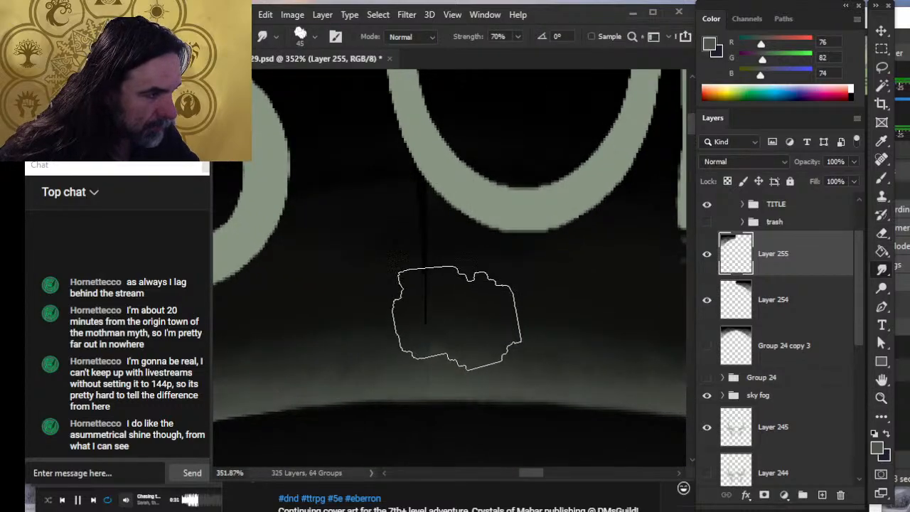
pyautogui.press('e')
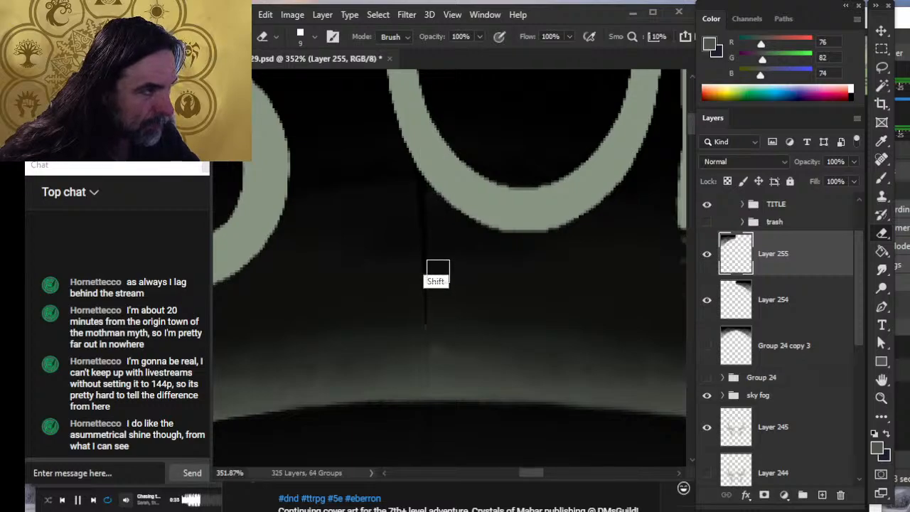
pyautogui.press('r')
pyautogui.press('[')
pyautogui.press('[')
pyautogui.press('[')
pyautogui.press('[')
pyautogui.press('[')
pyautogui.press('[')
pyautogui.press('[')
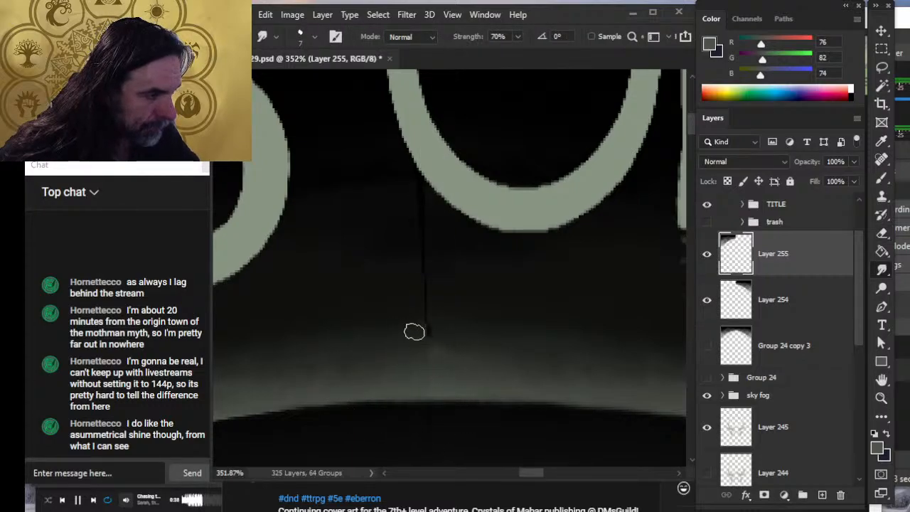
pyautogui.moveTo(414, 331); pyautogui.dragTo(439, 332)
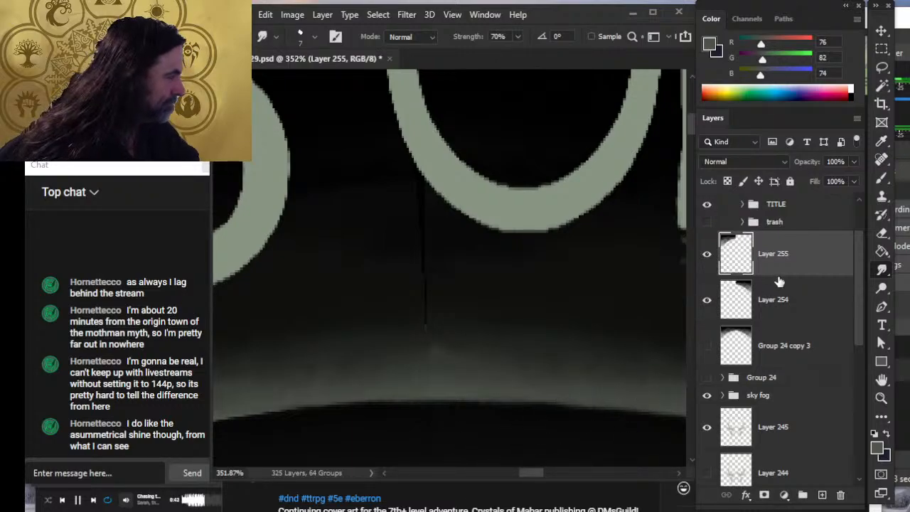
# - Merge Layer 255 down into Layer 254 and smudge out the centre seam below the letter O and the light streak above it
pyautogui.rightClick(794, 263)
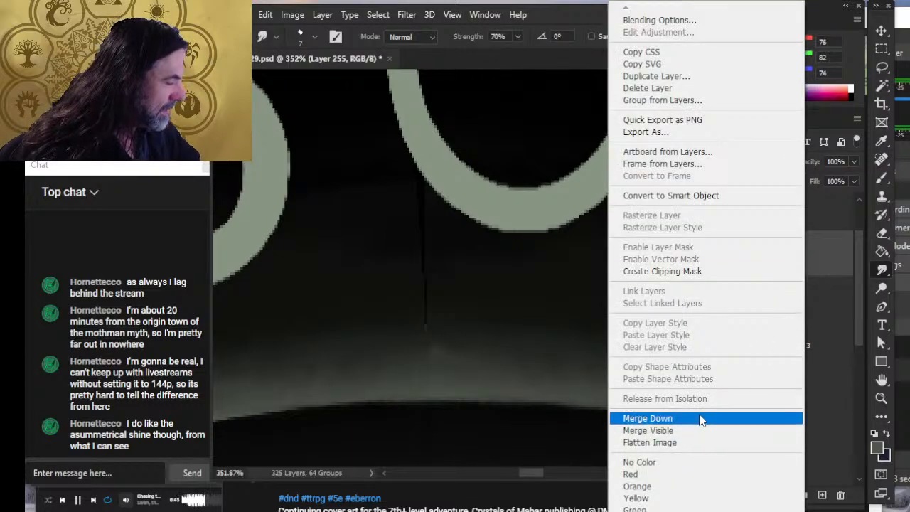
pyautogui.click(647, 418)
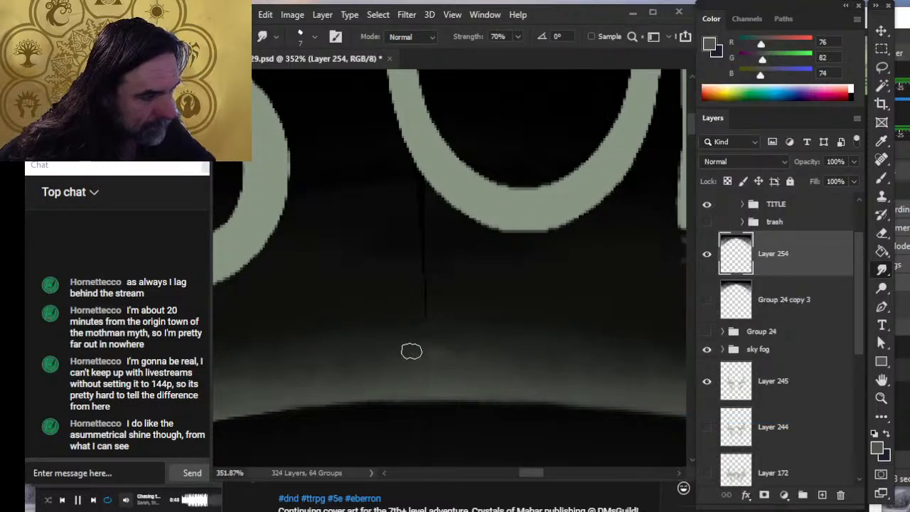
pyautogui.moveTo(456, 384); pyautogui.dragTo(443, 300)
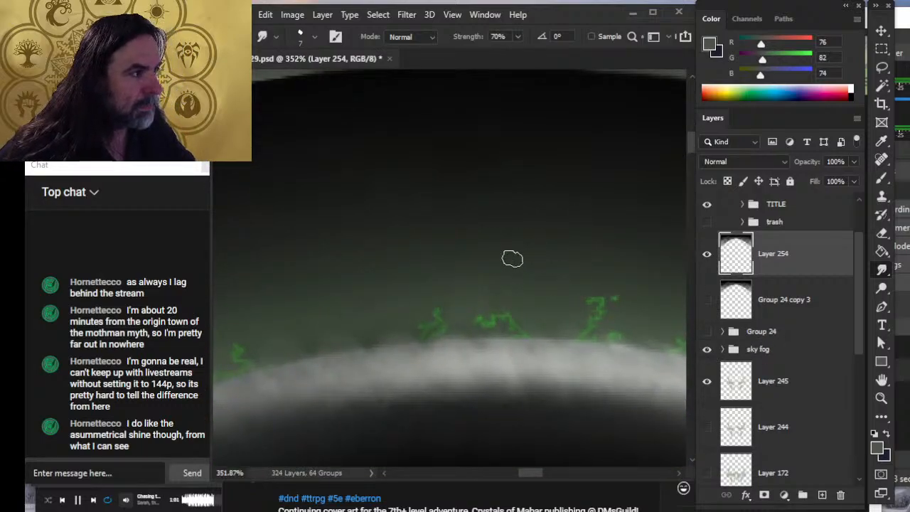
pyautogui.moveTo(514, 187)
pyautogui.mouseDown()
pyautogui.moveTo(533, 325)
pyautogui.moveTo(530, 290)
pyautogui.moveTo(512, 302)
pyautogui.mouseUp()
pyautogui.moveTo(483, 361); pyautogui.dragTo(566, 284)
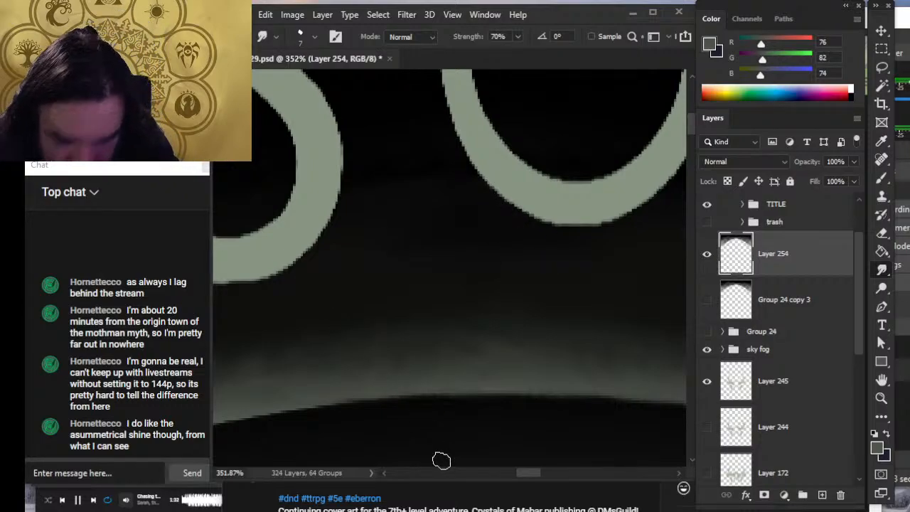
pyautogui.scroll(5, 470, 239)
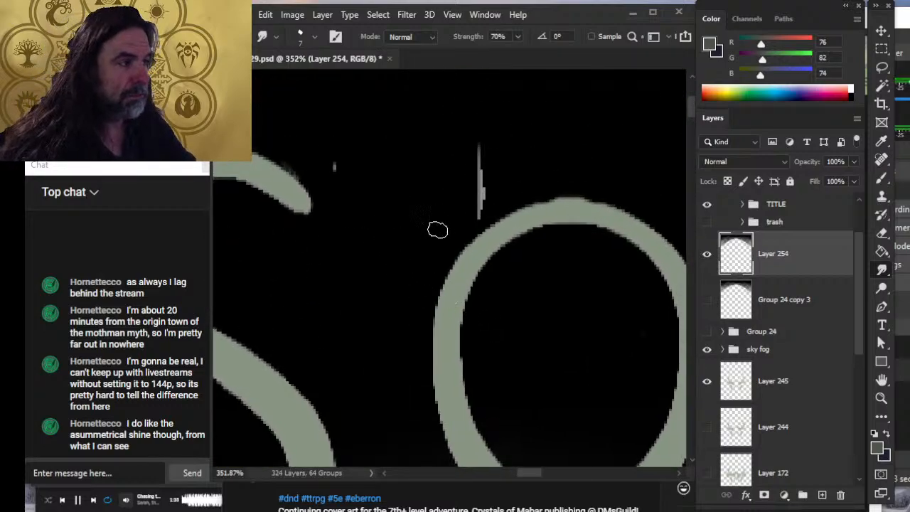
pyautogui.moveTo(492, 206)
pyautogui.mouseDown()
pyautogui.moveTo(476, 216)
pyautogui.moveTo(502, 207)
pyautogui.moveTo(486, 214)
pyautogui.moveTo(532, 177)
pyautogui.moveTo(481, 208)
pyautogui.moveTo(518, 183)
pyautogui.moveTo(528, 187)
pyautogui.mouseUp()
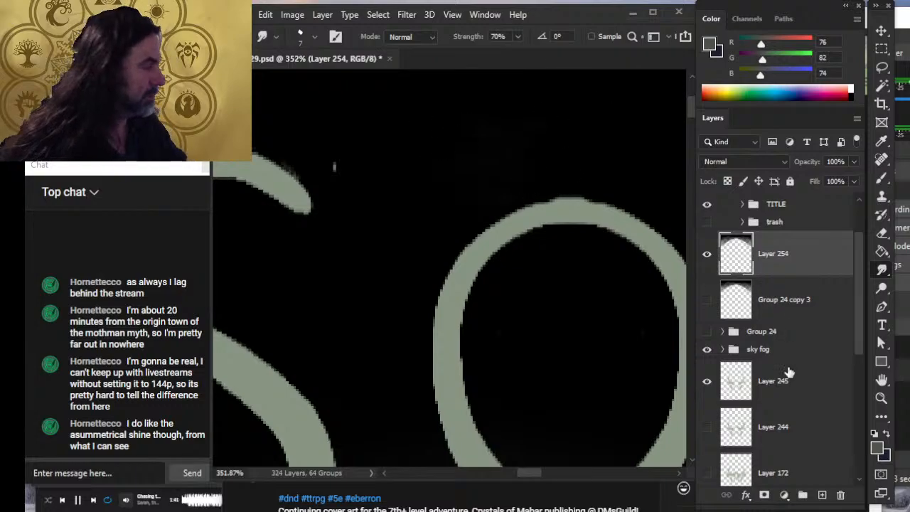
# - Select Layer 250 copy 2 in the TITLE group and give the eraser a hard round tip at 100% hardness
pyautogui.click(742, 204)
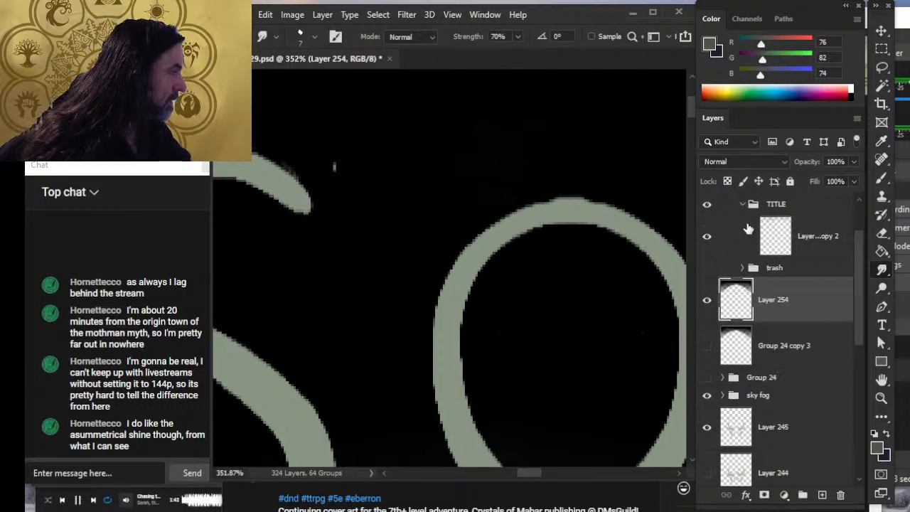
pyautogui.click(816, 241)
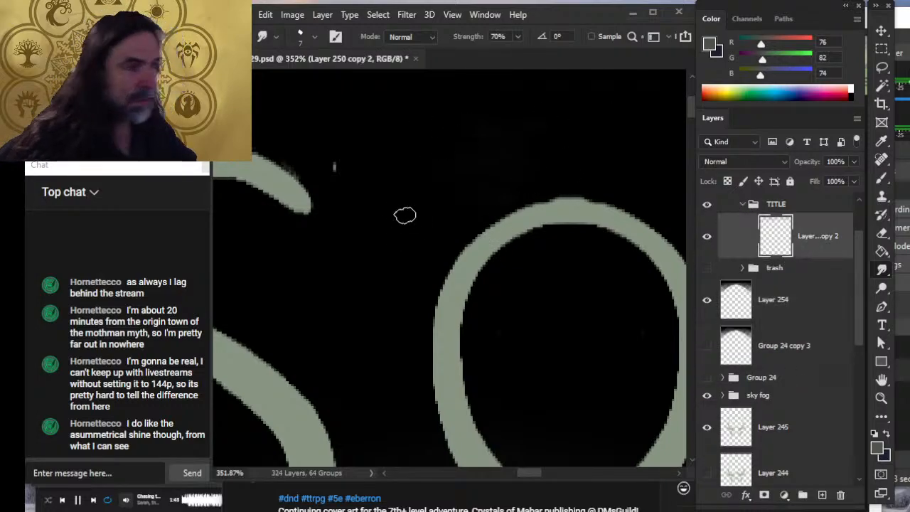
pyautogui.press('e')
pyautogui.rightClick(553, 192)
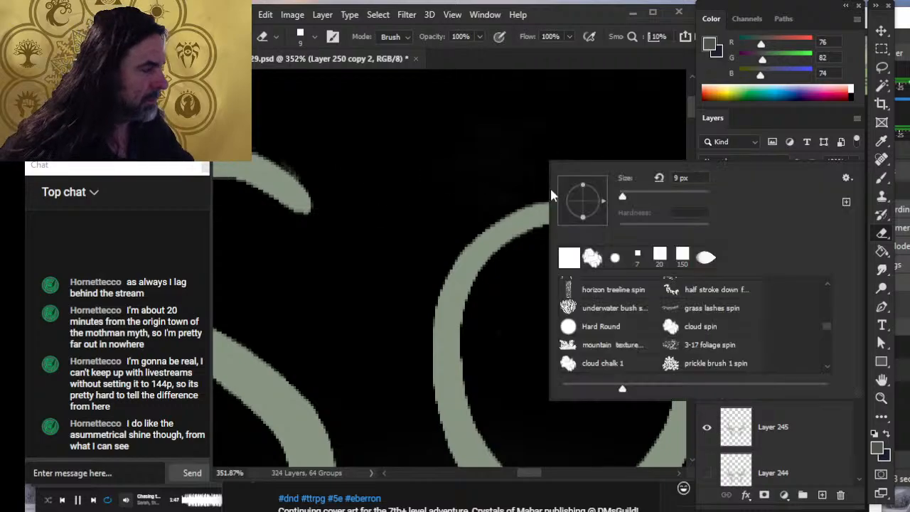
pyautogui.doubleClick(615, 259)
pyautogui.rightClick(535, 188)
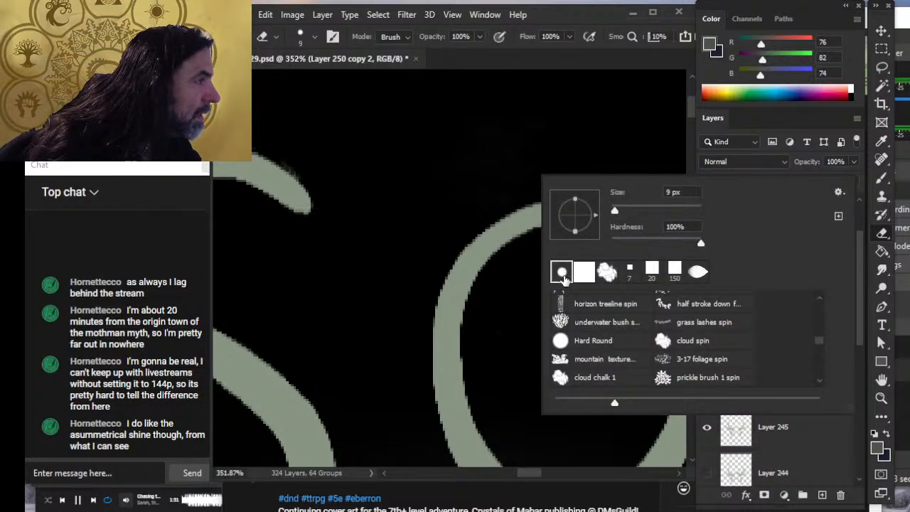
pyautogui.doubleClick(561, 272)
# - Resize the eraser to 20 px and erase the stray speck and rough edge at the upper end of the letter S
pyautogui.press(']')
pyautogui.press(']')
pyautogui.press(']')
pyautogui.press(']')
pyautogui.press(']')
pyautogui.press(']')
pyautogui.press(']')
pyautogui.press(']')
pyautogui.press(']')
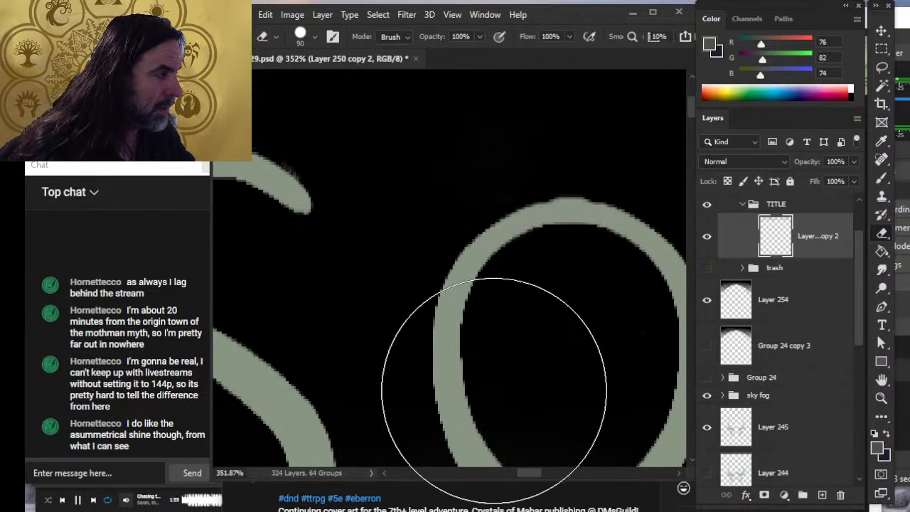
pyautogui.press('[')
pyautogui.press('[')
pyautogui.press('[')
pyautogui.press('[')
pyautogui.press('[')
pyautogui.press('[')
pyautogui.press('[')
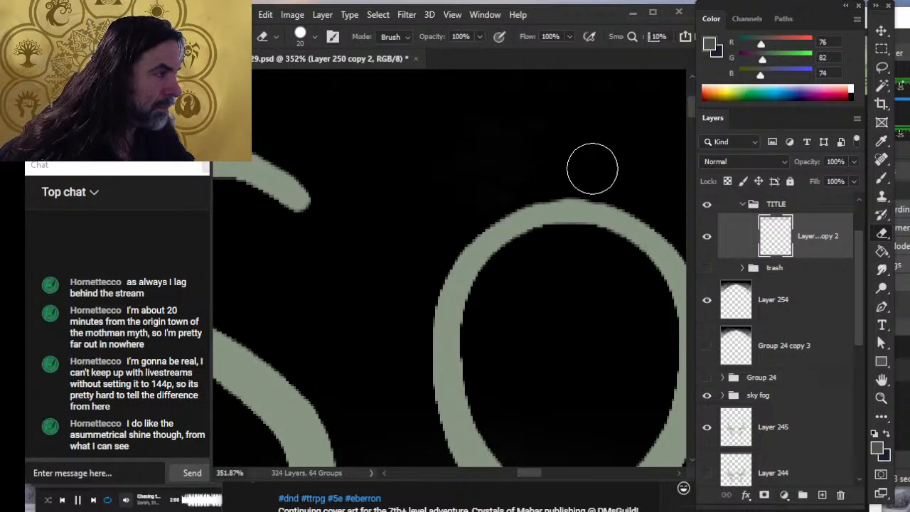
# - Erase the stray specks beside and below the stem of the letter F, reducing the eraser from 10 to 5 px
pyautogui.press('z')
pyautogui.moveTo(542, 260); pyautogui.dragTo(499, 267)
pyautogui.press('space')
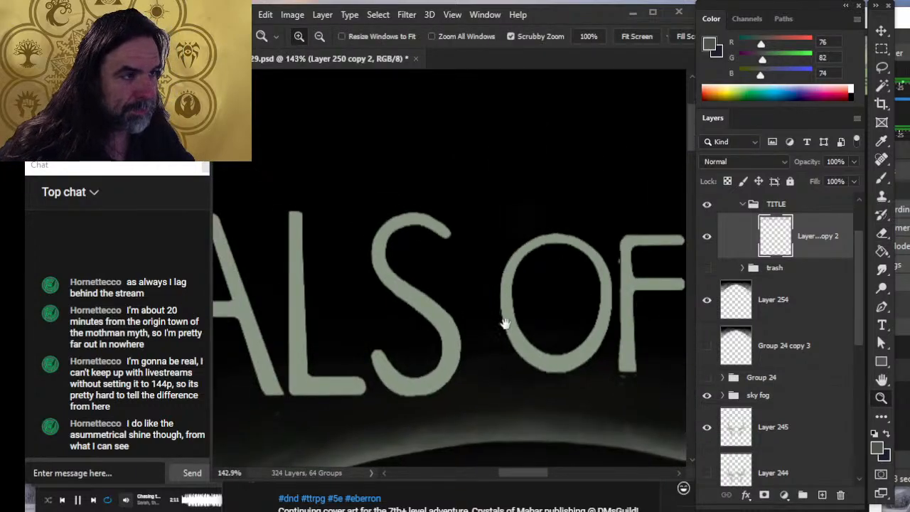
pyautogui.moveTo(555, 323); pyautogui.dragTo(452, 305)
pyautogui.moveTo(552, 231); pyautogui.dragTo(611, 236)
pyautogui.press('e')
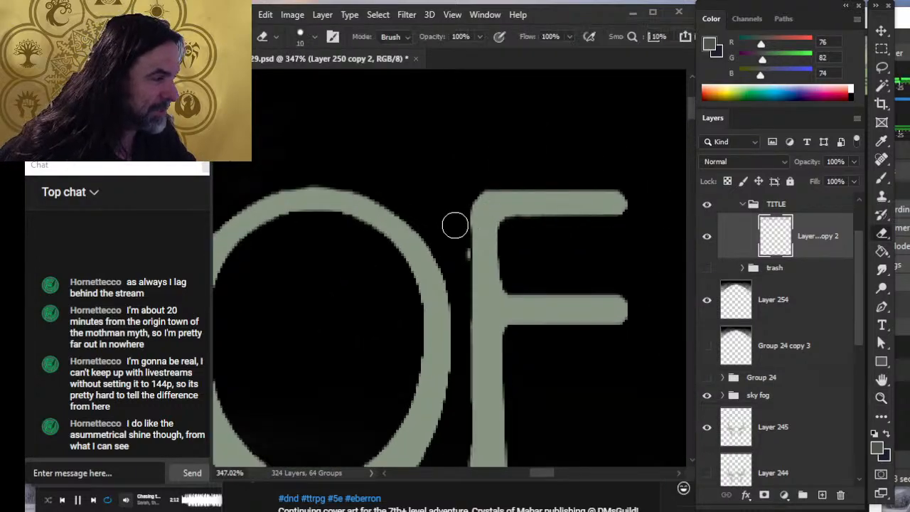
pyautogui.moveTo(462, 245); pyautogui.dragTo(464, 269)
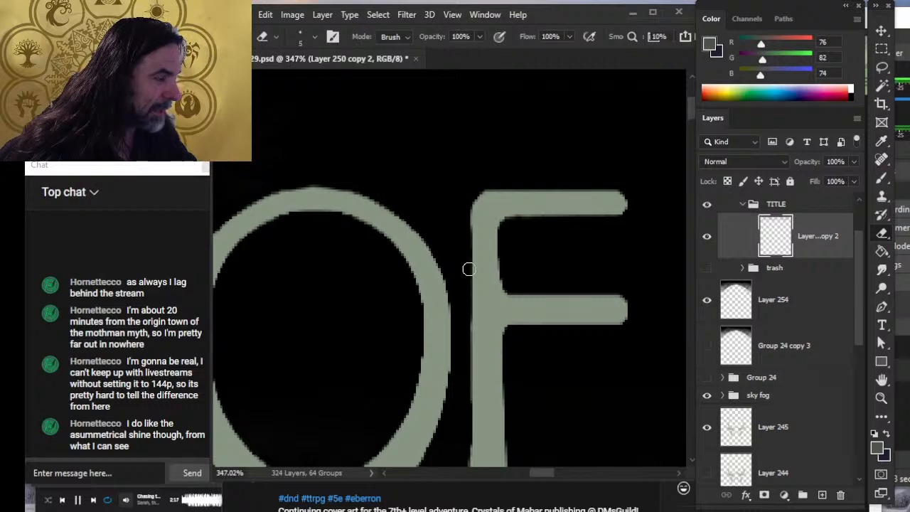
pyautogui.moveTo(497, 357); pyautogui.dragTo(492, 164)
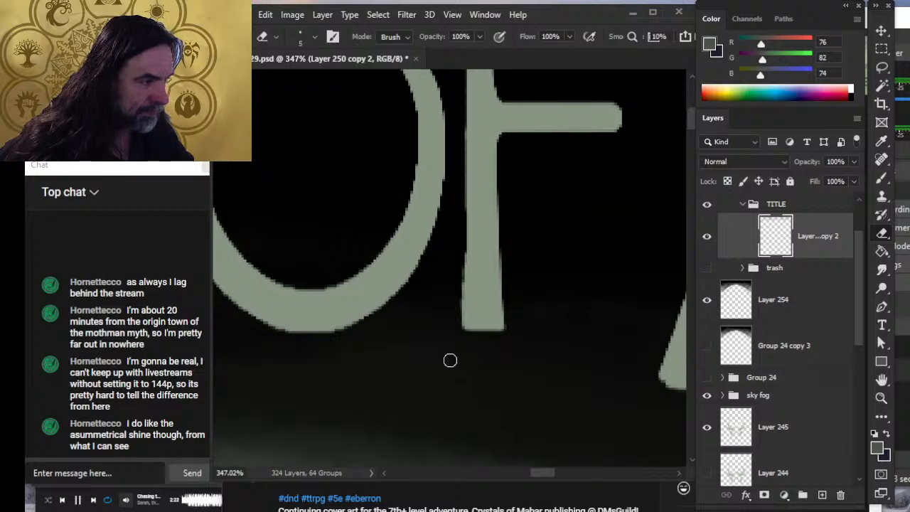
# - Clean and round the lower ends of the letter M in MABAR with the 5 px eraser
pyautogui.moveTo(562, 368)
pyautogui.mouseDown()
pyautogui.moveTo(380, 262)
pyautogui.moveTo(305, 296)
pyautogui.mouseUp()
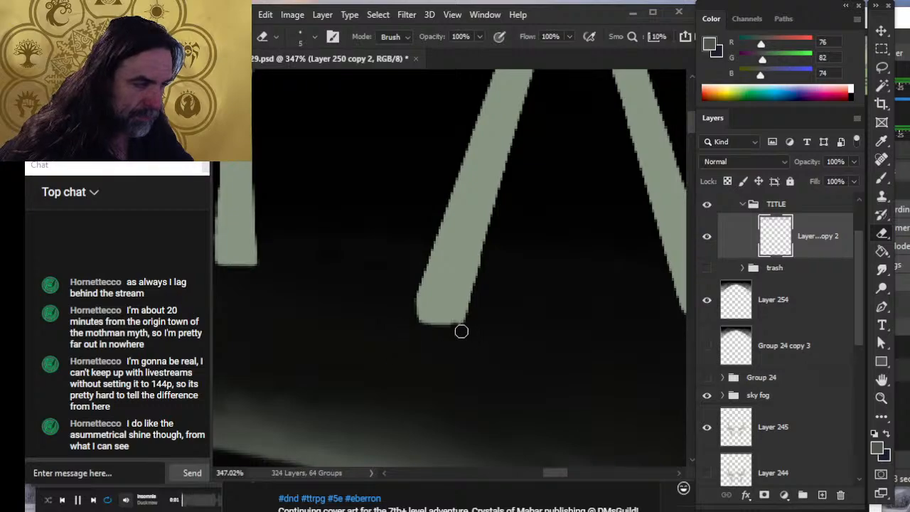
pyautogui.moveTo(542, 335); pyautogui.dragTo(353, 341)
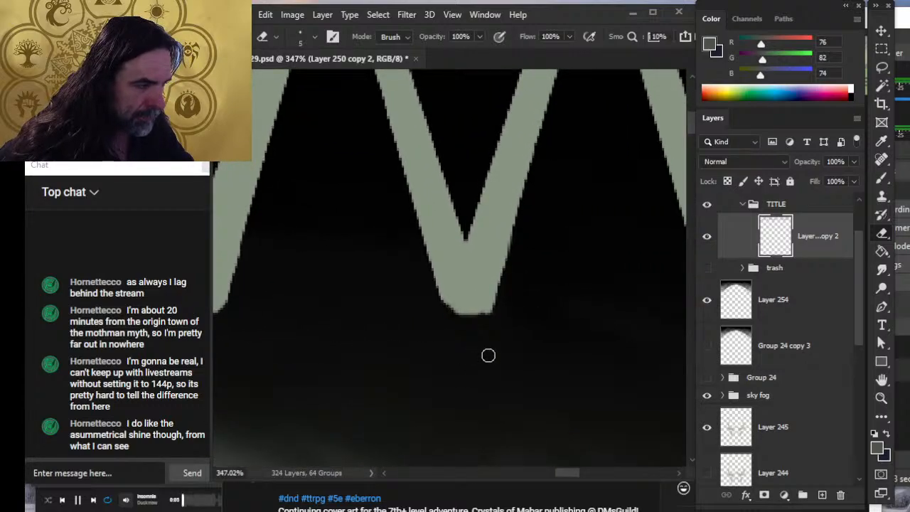
pyautogui.moveTo(480, 319); pyautogui.dragTo(508, 294)
pyautogui.moveTo(589, 304); pyautogui.dragTo(342, 303)
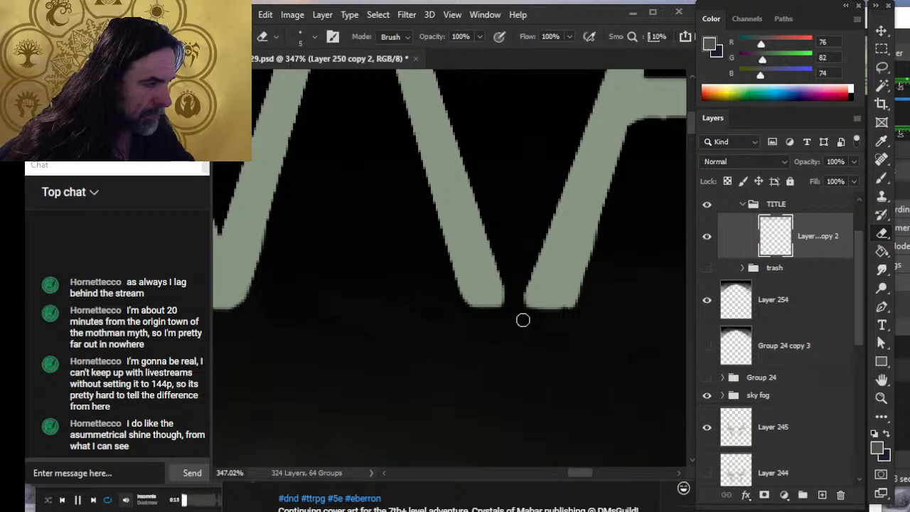
# - Round the corners of both feet of the first letter A in MABAR with the 5 px eraser
pyautogui.moveTo(582, 302)
pyautogui.mouseDown()
pyautogui.moveTo(561, 317)
pyautogui.moveTo(592, 282)
pyautogui.mouseUp()
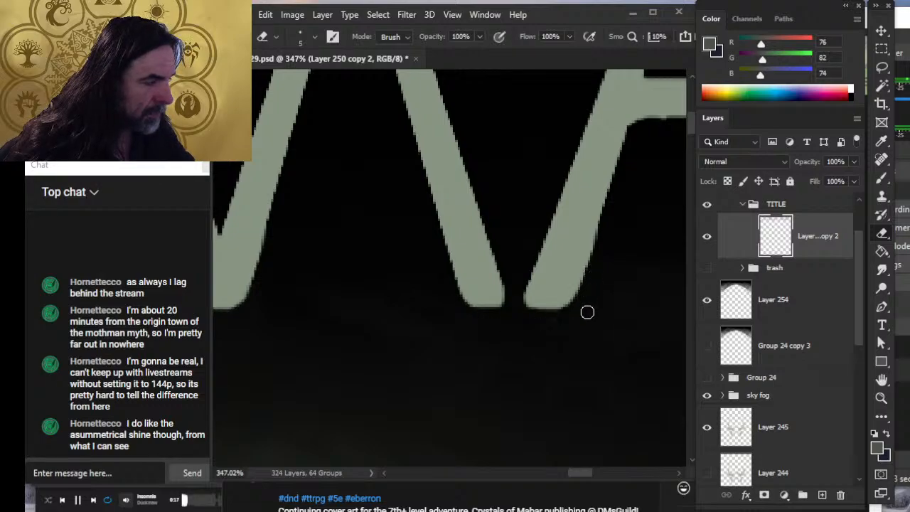
pyautogui.moveTo(563, 339)
pyautogui.mouseDown()
pyautogui.moveTo(300, 378)
pyautogui.moveTo(256, 363)
pyautogui.mouseUp()
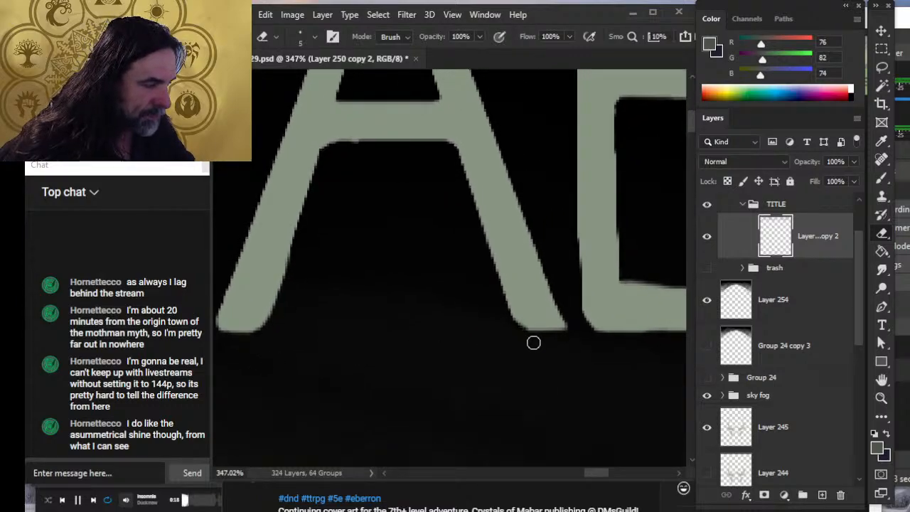
pyautogui.moveTo(569, 347); pyautogui.dragTo(553, 340)
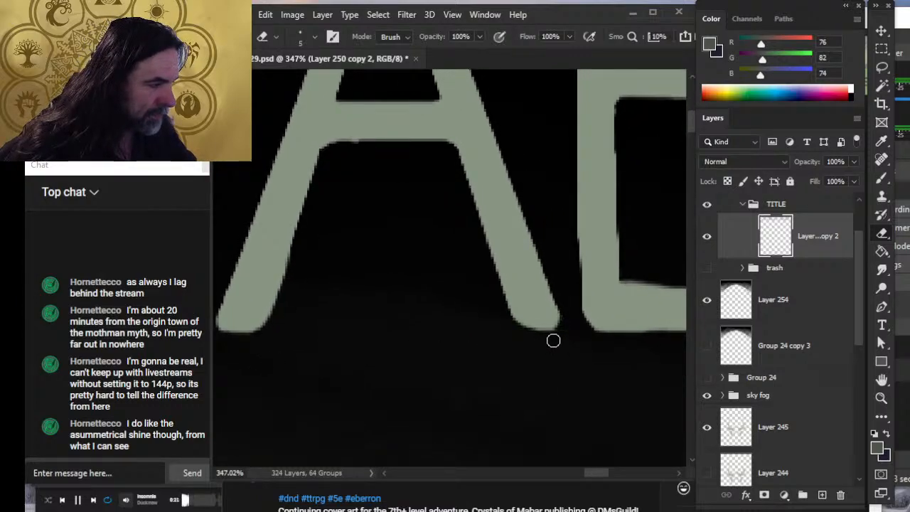
pyautogui.moveTo(583, 375); pyautogui.dragTo(473, 357)
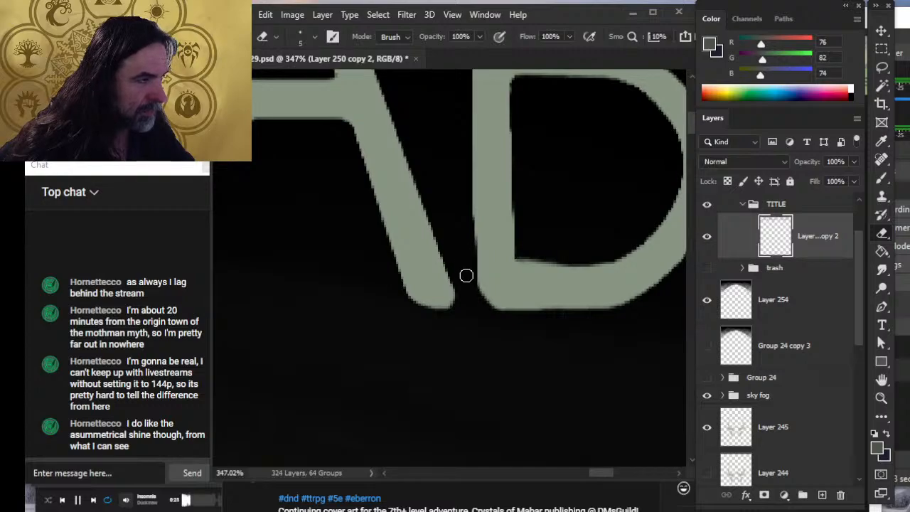
# - Round the lower corners of the B and the feet of the second A and the R in MABAR with the 5 px eraser
pyautogui.moveTo(466, 275); pyautogui.dragTo(227, 282)
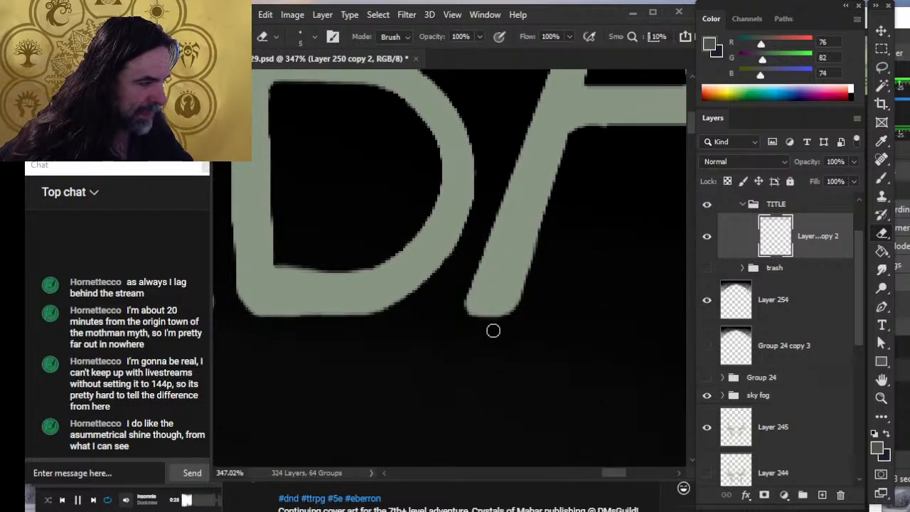
pyautogui.moveTo(538, 287); pyautogui.dragTo(370, 341)
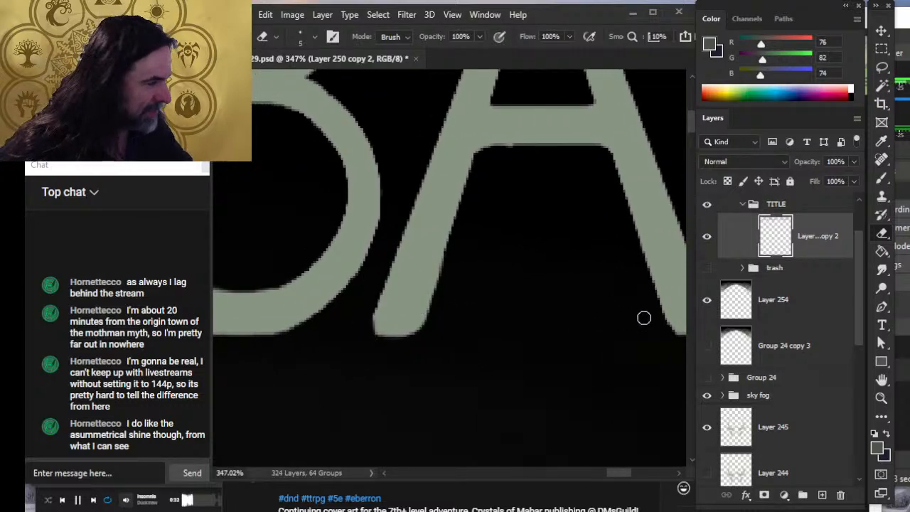
pyautogui.moveTo(646, 346); pyautogui.dragTo(450, 317)
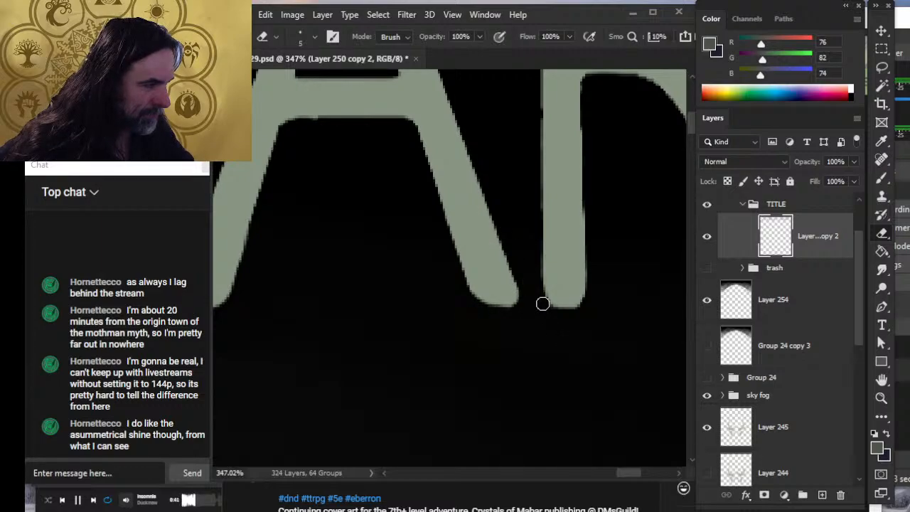
pyautogui.moveTo(623, 277); pyautogui.dragTo(446, 329)
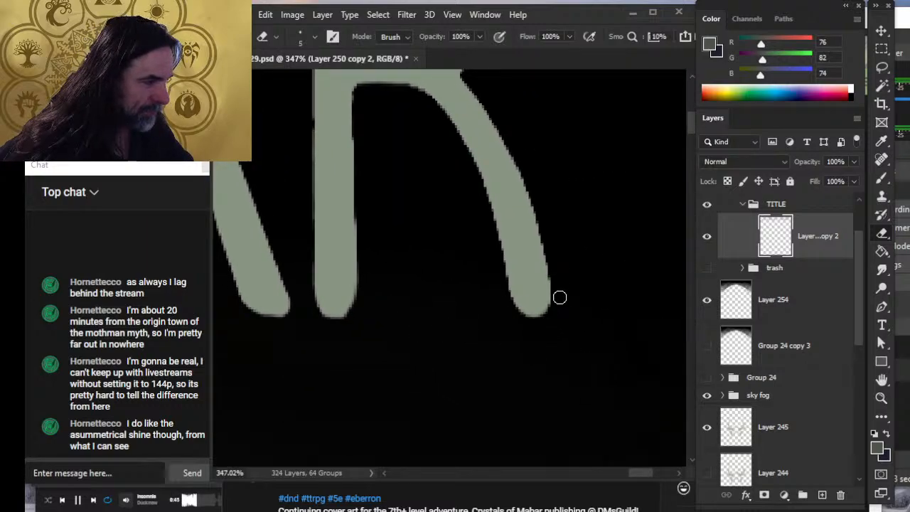
pyautogui.moveTo(571, 334); pyautogui.dragTo(526, 341)
# - Clean the top of the R and the apex of the second A in MABAR, and erase the stray speck beside that A
pyautogui.moveTo(544, 223); pyautogui.dragTo(532, 373)
pyautogui.moveTo(510, 265); pyautogui.dragTo(522, 252)
pyautogui.press('e')
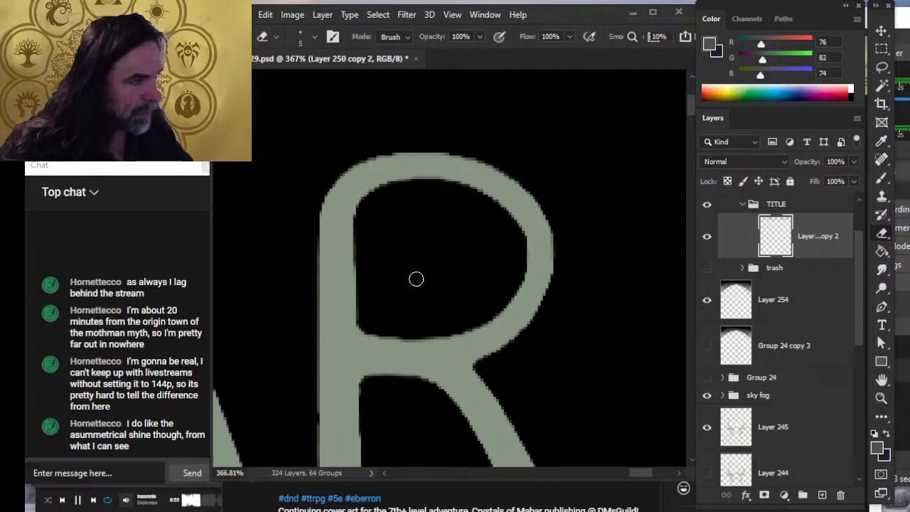
pyautogui.moveTo(432, 296)
pyautogui.mouseDown()
pyautogui.moveTo(567, 278)
pyautogui.moveTo(584, 301)
pyautogui.mouseUp()
pyautogui.moveTo(328, 260)
pyautogui.mouseDown()
pyautogui.moveTo(404, 258)
pyautogui.moveTo(428, 277)
pyautogui.mouseUp()
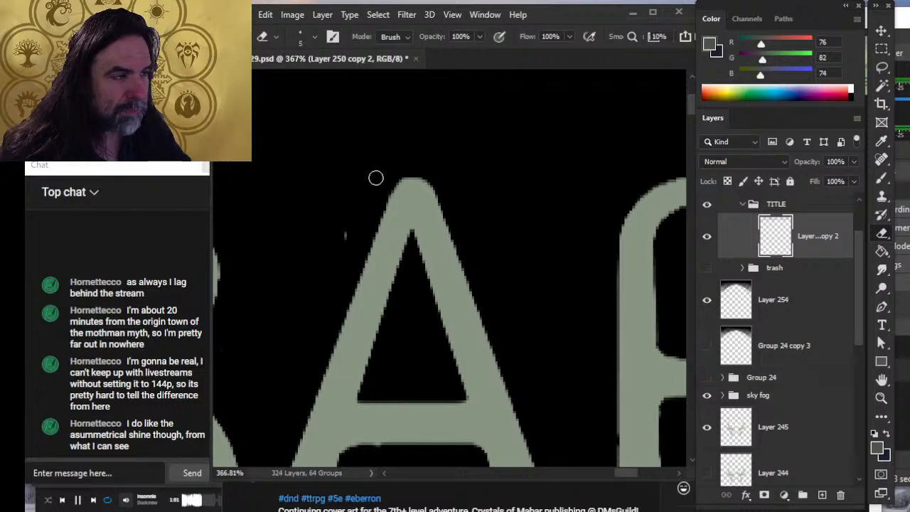
# - Clean the edges of the bowls of the B and the R in MABAR with the 5 px eraser
pyautogui.moveTo(324, 262); pyautogui.dragTo(571, 282)
pyautogui.moveTo(400, 333); pyautogui.dragTo(406, 294)
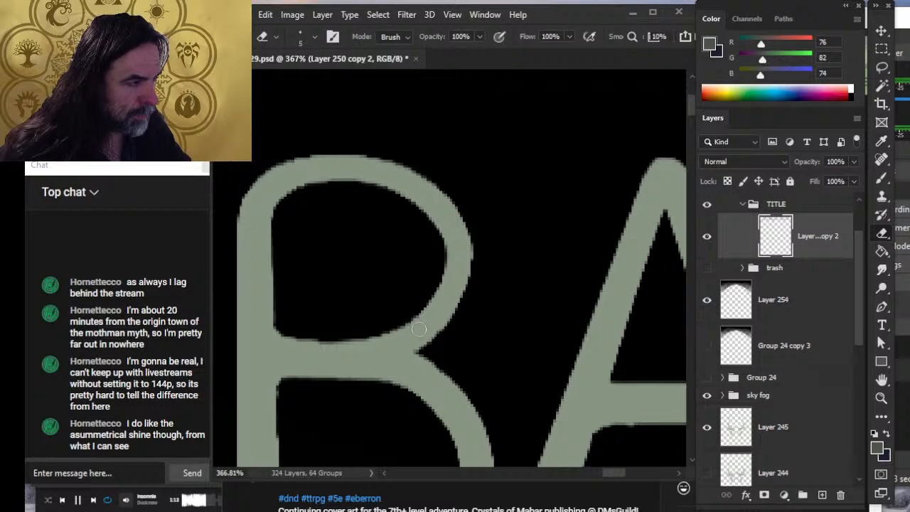
pyautogui.moveTo(487, 361); pyautogui.dragTo(313, 359)
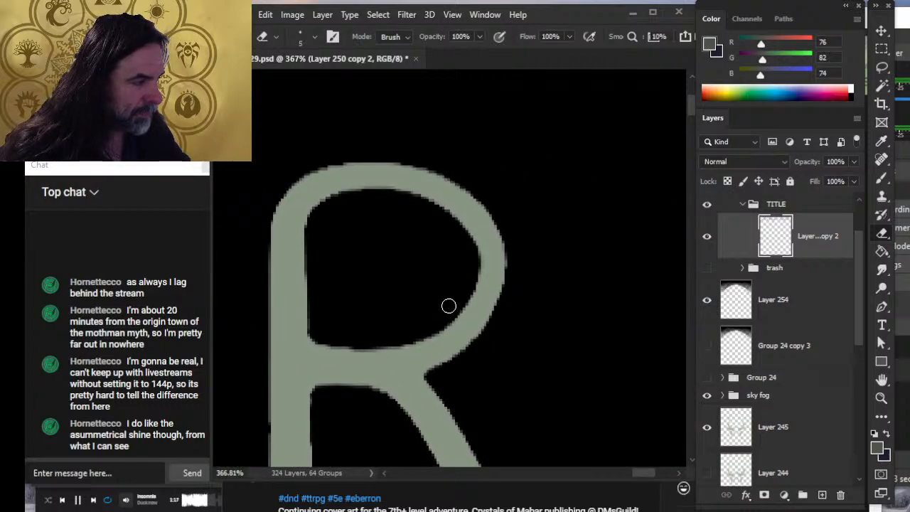
pyautogui.moveTo(405, 370)
pyautogui.mouseDown()
pyautogui.moveTo(483, 303)
pyautogui.moveTo(599, 436)
pyautogui.mouseUp()
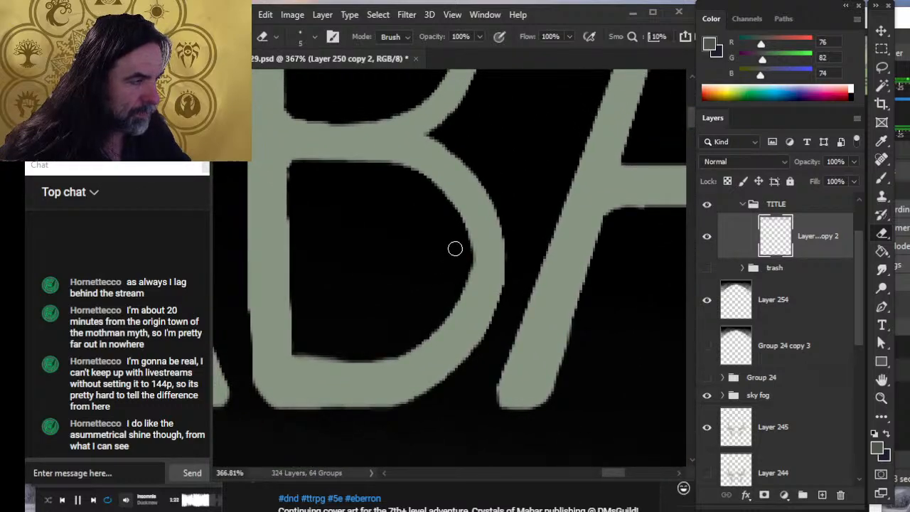
# - Smudge the inner edge of the B's lower bowl smooth and round its lower inner corner, reducing the smudge brush to 5 px
pyautogui.press('r')
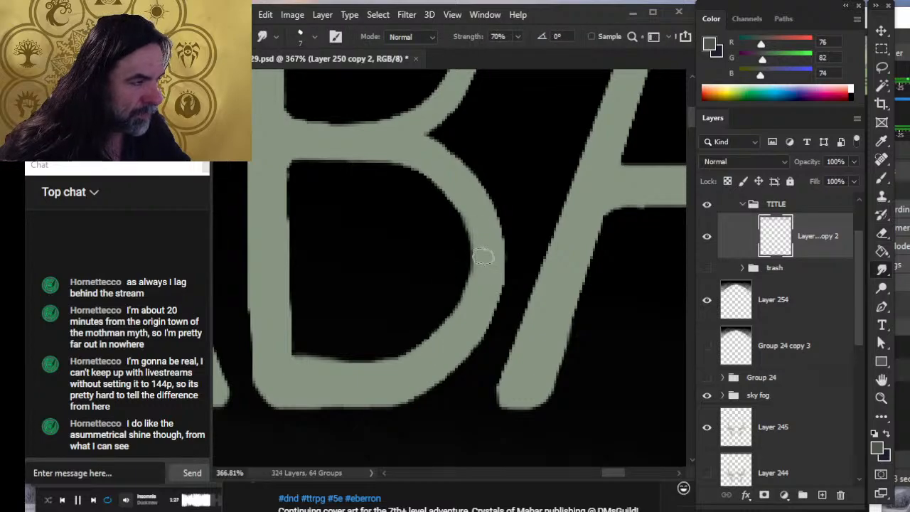
pyautogui.press('z')
pyautogui.moveTo(482, 304); pyautogui.dragTo(422, 318)
pyautogui.moveTo(413, 367)
pyautogui.mouseDown()
pyautogui.moveTo(469, 290)
pyautogui.moveTo(462, 287)
pyautogui.mouseUp()
pyautogui.press('r')
pyautogui.press('[')
pyautogui.press('[')
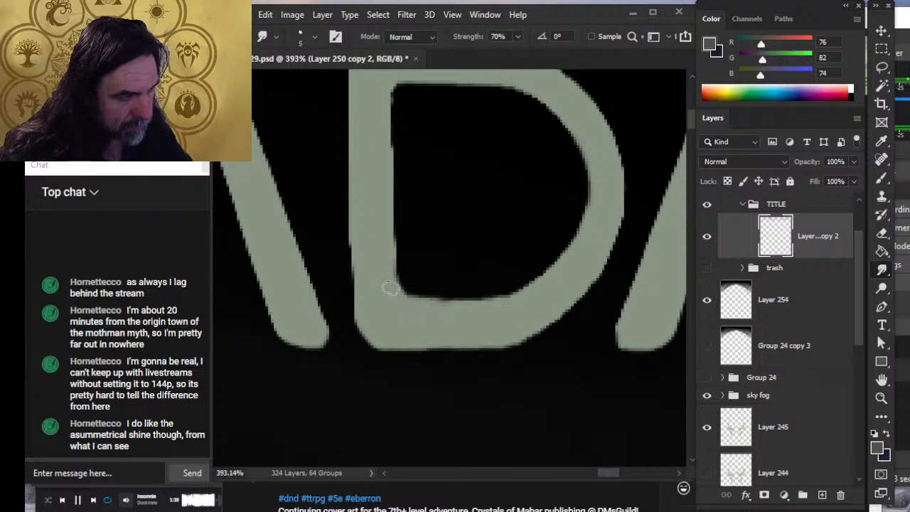
# - Smooth the stem edges and upper inner corner of the B's lower bowl with the 5 px Smudge tool and erase the leftover smear
pyautogui.moveTo(450, 189); pyautogui.dragTo(470, 378)
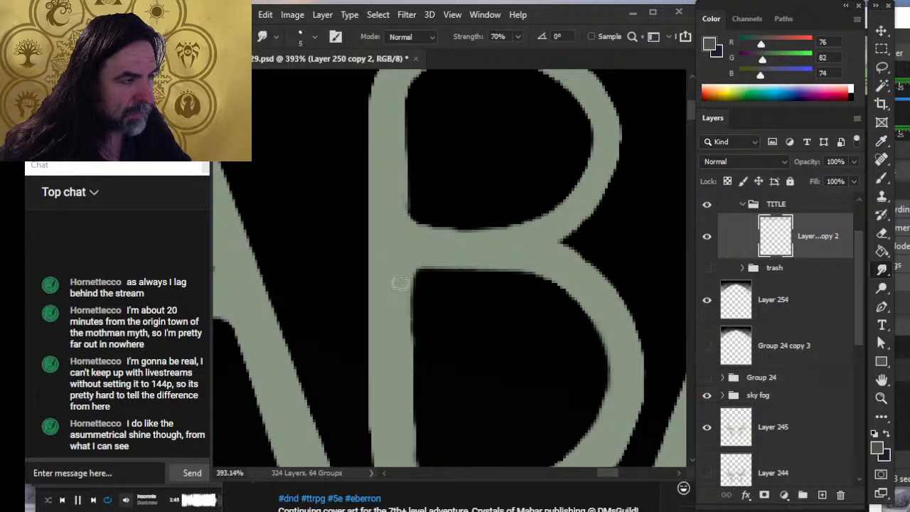
pyautogui.press('shift')
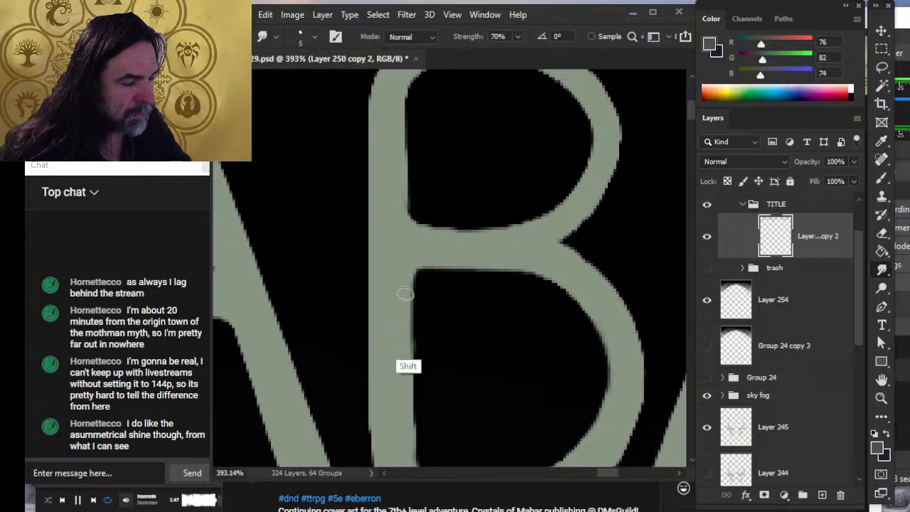
pyautogui.moveTo(401, 394); pyautogui.dragTo(462, 295)
pyautogui.press('shift')
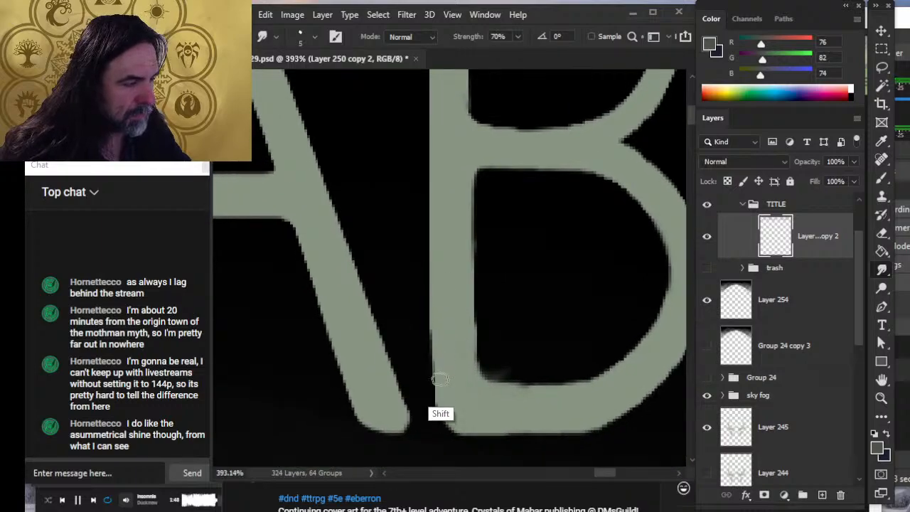
pyautogui.press('e')
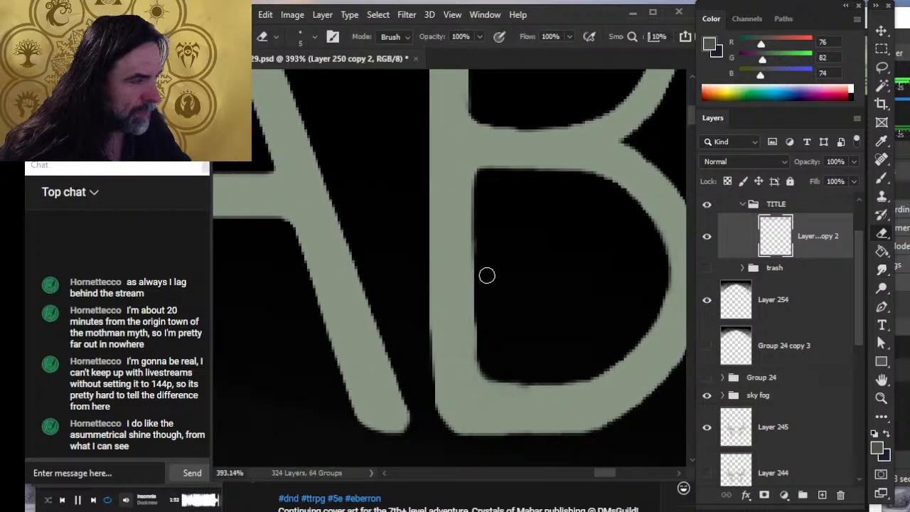
# - Erase the stray speck beside the first A in MABAR and smooth the left side of its apex
pyautogui.moveTo(463, 329); pyautogui.dragTo(539, 429)
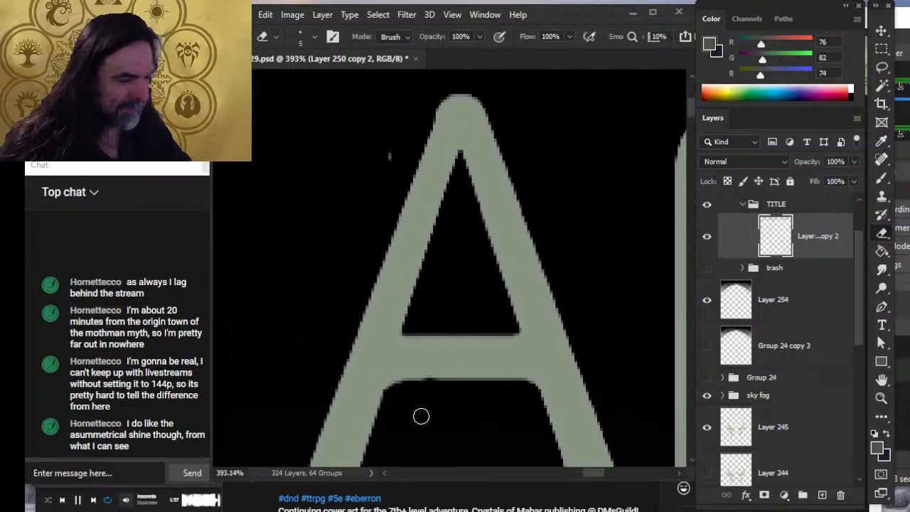
pyautogui.click(390, 156)
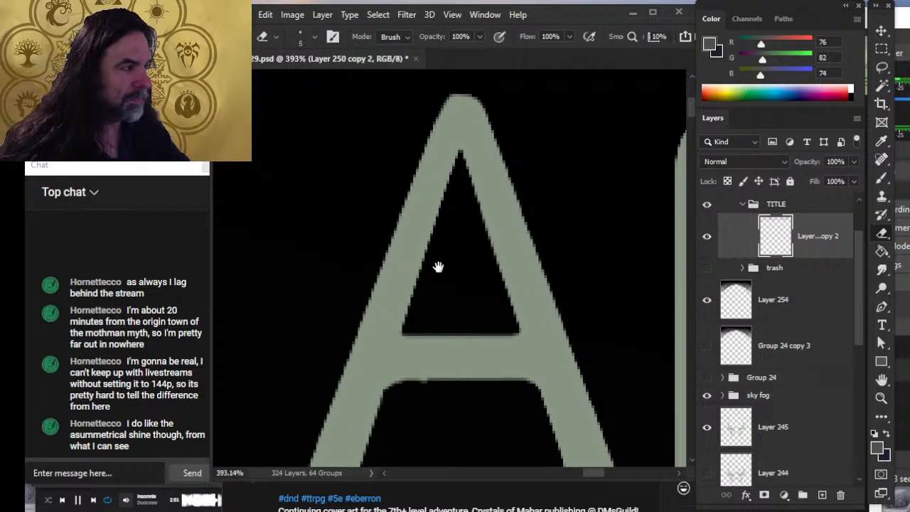
pyautogui.moveTo(358, 267); pyautogui.dragTo(666, 403)
pyautogui.click(329, 272)
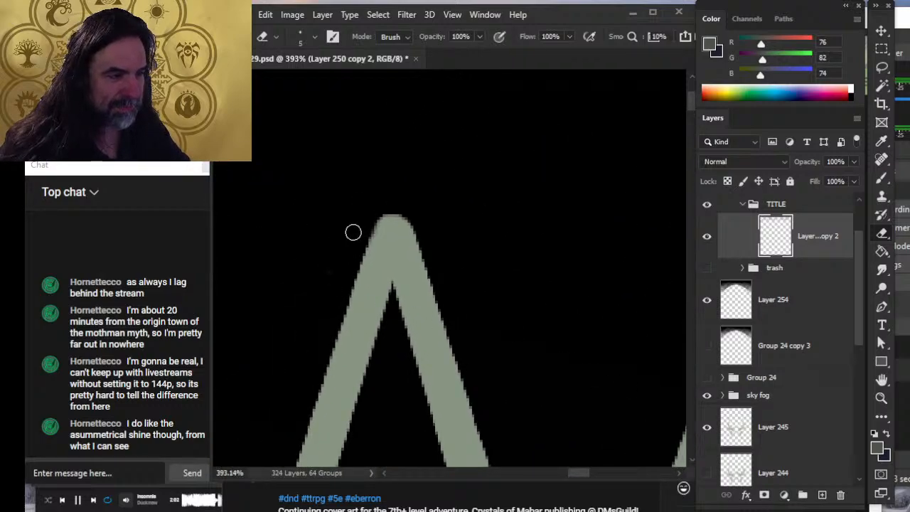
pyautogui.hotkey('ctrl', 'z')
pyautogui.hotkey('ctrl', 'z')
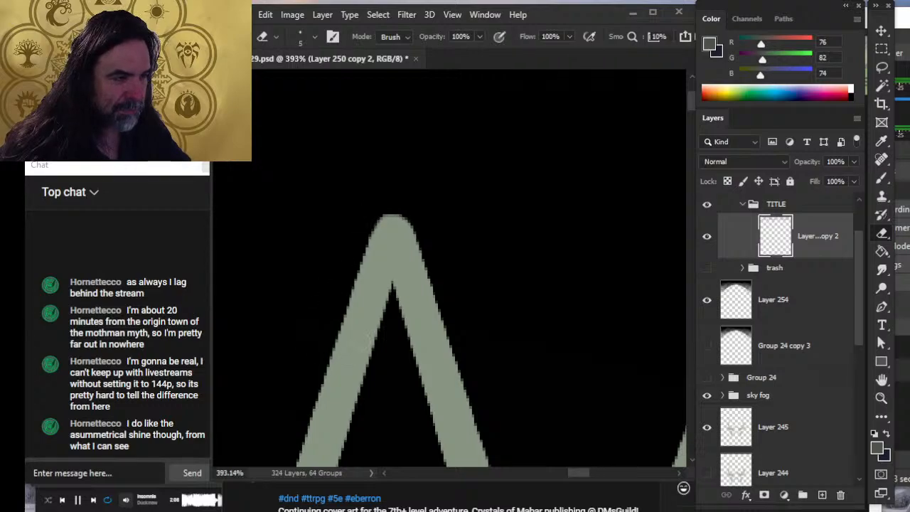
# - Clean the left apex of the M in MABAR with the 5 px eraser
pyautogui.press('z')
pyautogui.moveTo(450, 292)
pyautogui.mouseDown()
pyautogui.moveTo(389, 316)
pyautogui.moveTo(487, 307)
pyautogui.mouseUp()
pyautogui.moveTo(370, 253); pyautogui.dragTo(425, 240)
pyautogui.press('e')
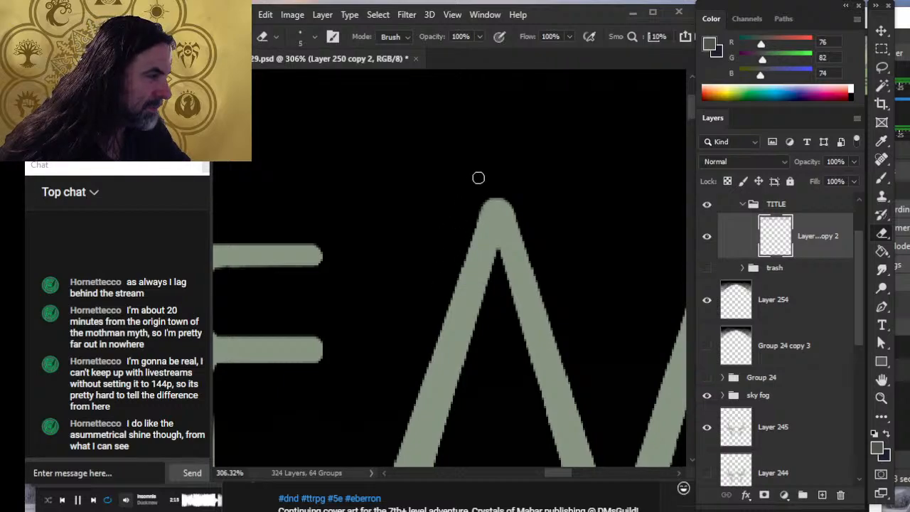
# - Round the top of the L in CRYSTALS and clean the A's apex and the T's crossbar with the 5 px eraser
pyautogui.moveTo(345, 321); pyautogui.dragTo(609, 272)
pyautogui.moveTo(447, 339); pyautogui.dragTo(562, 327)
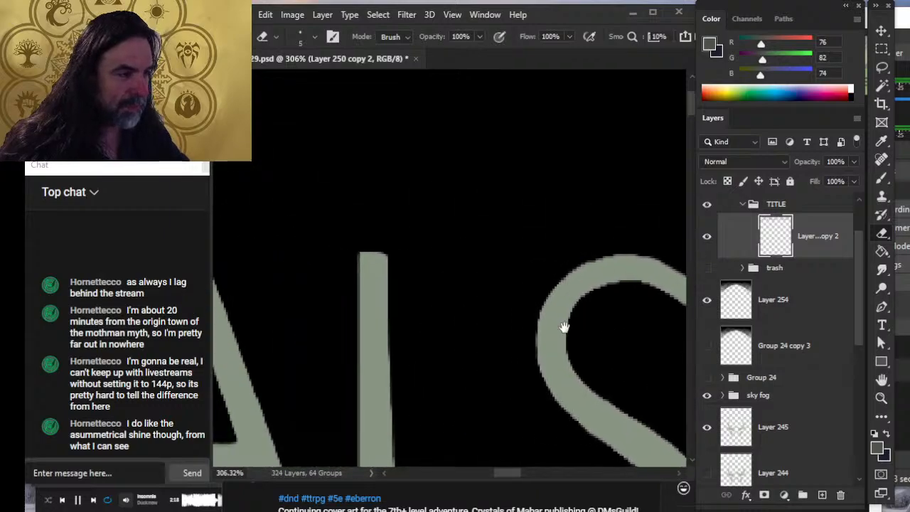
pyautogui.moveTo(590, 298); pyautogui.dragTo(587, 300)
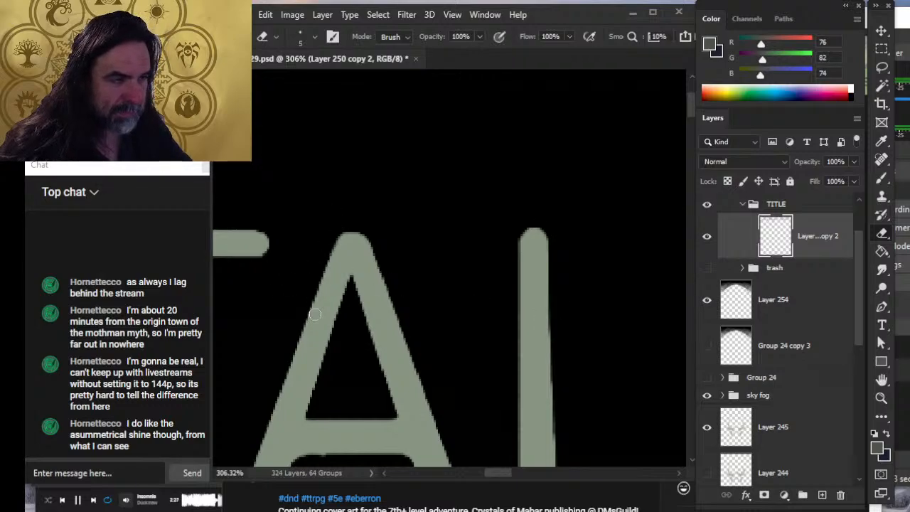
pyautogui.hscroll(-5, 374, 289)
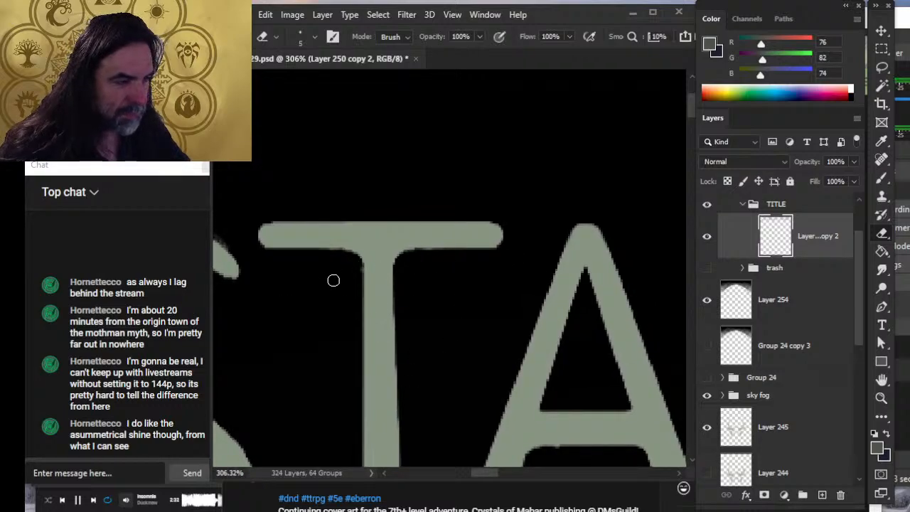
# - Round both feet of the A and the lower outer corner of the L in CRYSTALS with the 5 px eraser
pyautogui.scroll(-5, 358, 322)
pyautogui.hscroll(2, 422, 207)
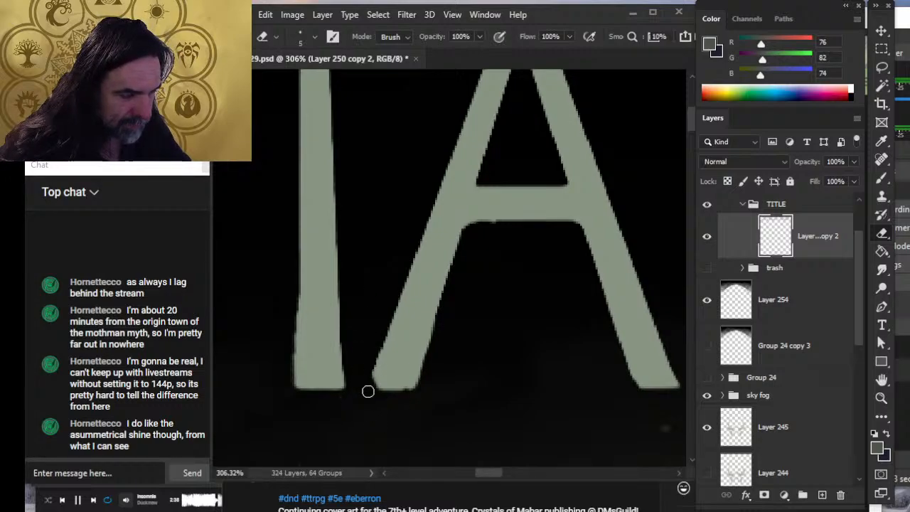
pyautogui.moveTo(369, 386); pyautogui.dragTo(373, 338)
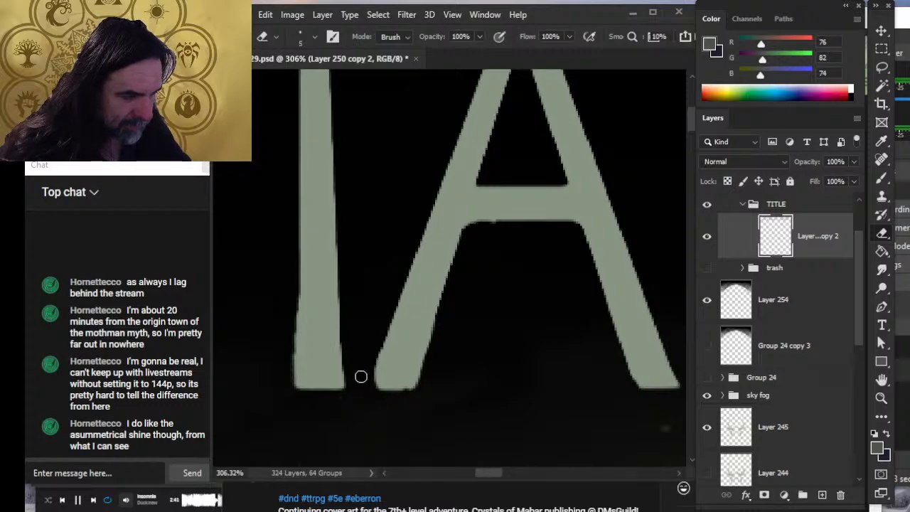
pyautogui.moveTo(398, 398)
pyautogui.mouseDown()
pyautogui.moveTo(427, 378)
pyautogui.moveTo(427, 366)
pyautogui.mouseUp()
pyautogui.moveTo(524, 381); pyautogui.dragTo(401, 329)
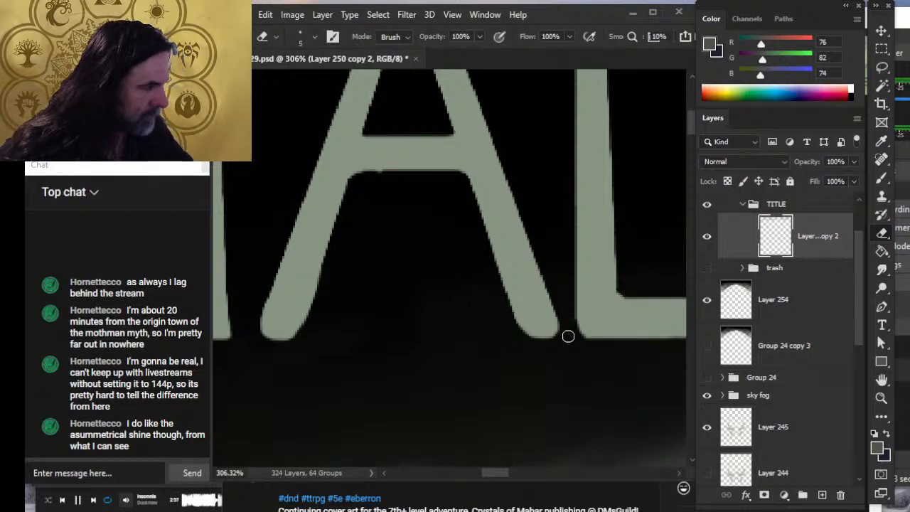
# - Round the foot of the T in CRYSTALS and smooth the side of its stem with the 5 px eraser
pyautogui.moveTo(355, 386); pyautogui.dragTo(580, 392)
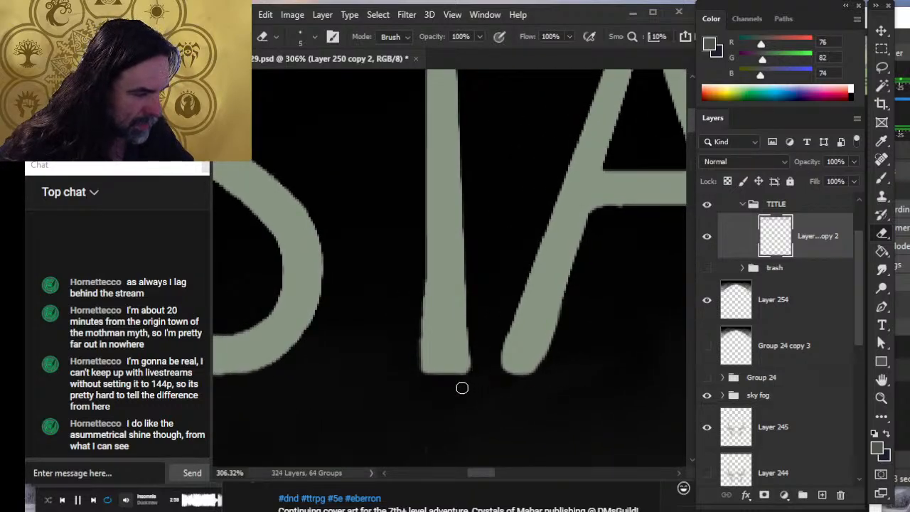
pyautogui.moveTo(473, 361); pyautogui.dragTo(473, 377)
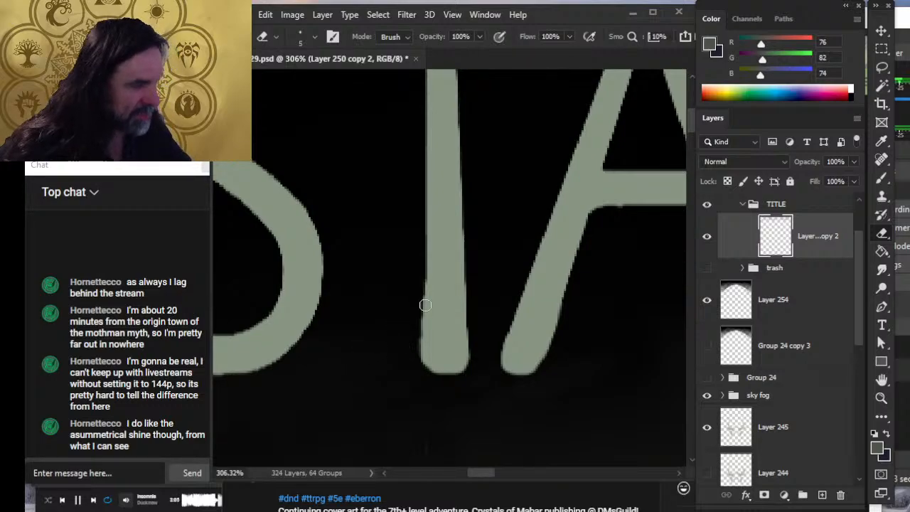
pyautogui.moveTo(425, 305); pyautogui.dragTo(488, 376)
# - Round the upper end of the first S, the Y's right arm and foot, and the R's feet in CRYSTALS with the 5 px eraser
pyautogui.moveTo(392, 300)
pyautogui.mouseDown()
pyautogui.moveTo(597, 301)
pyautogui.moveTo(591, 296)
pyautogui.mouseUp()
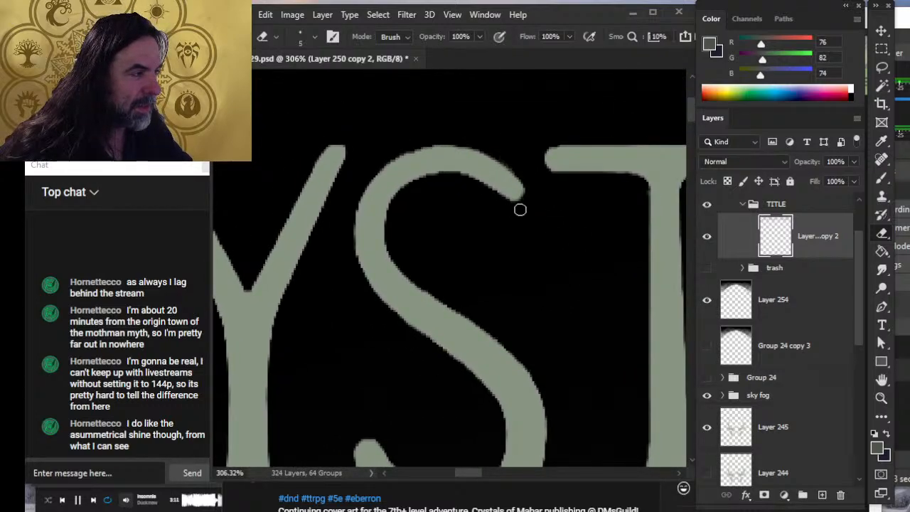
pyautogui.moveTo(504, 201); pyautogui.dragTo(521, 202)
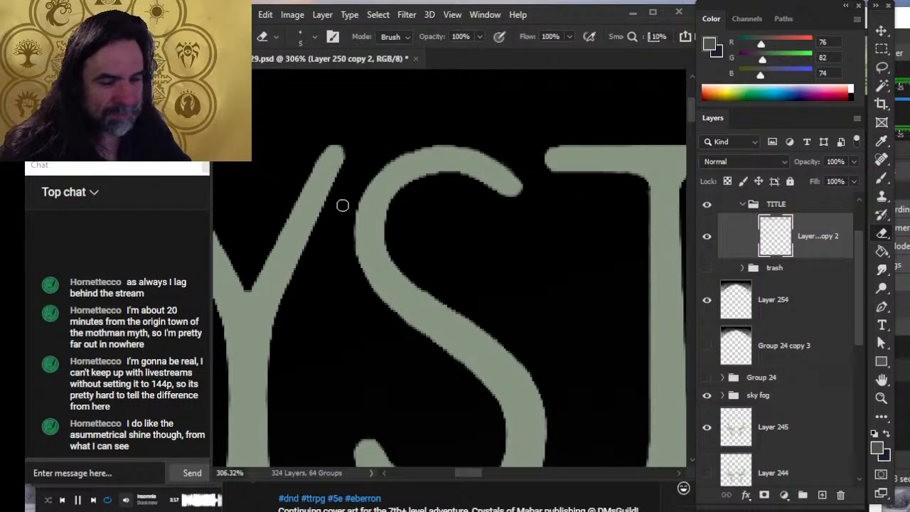
pyautogui.moveTo(362, 305)
pyautogui.mouseDown()
pyautogui.moveTo(465, 321)
pyautogui.moveTo(441, 258)
pyautogui.moveTo(507, 209)
pyautogui.moveTo(321, 248)
pyautogui.moveTo(319, 240)
pyautogui.mouseUp()
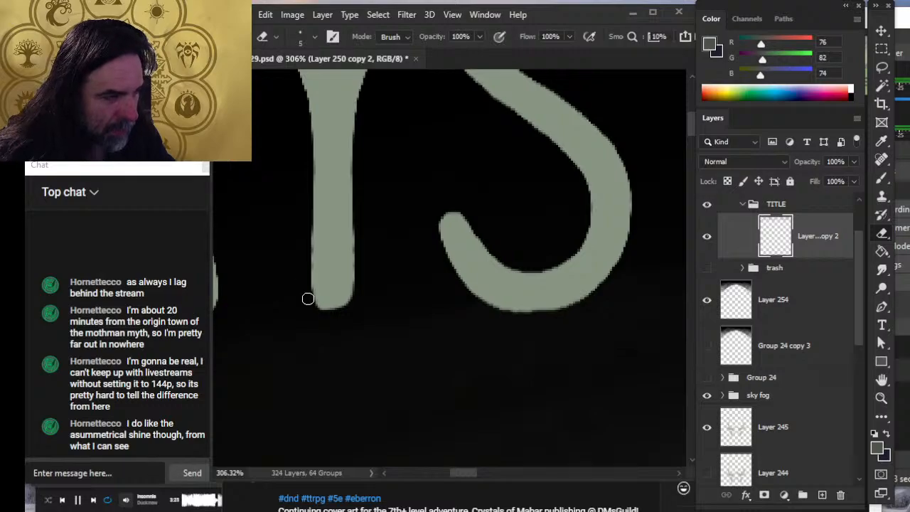
pyautogui.moveTo(320, 331); pyautogui.dragTo(562, 323)
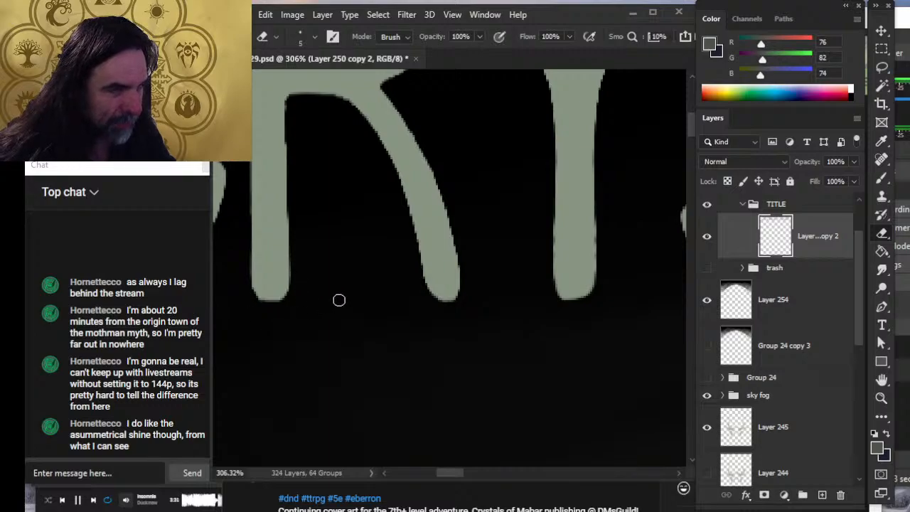
pyautogui.moveTo(361, 325); pyautogui.dragTo(487, 395)
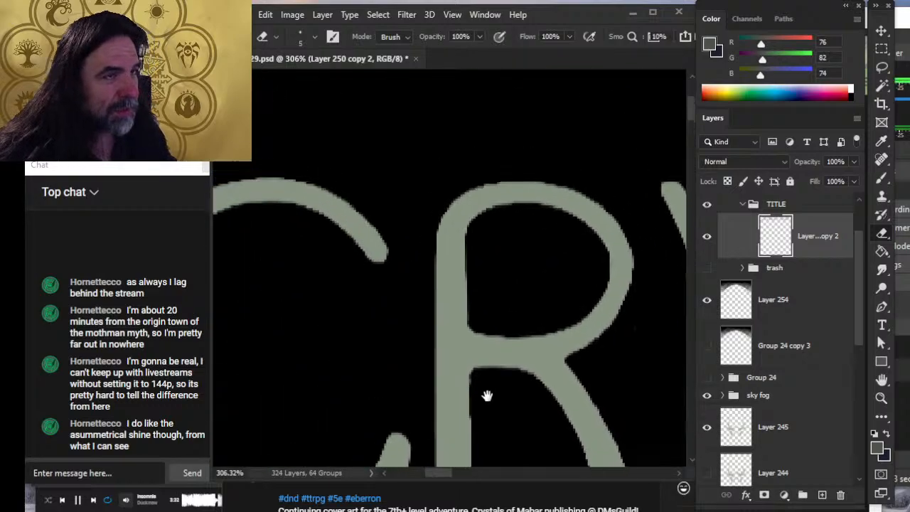
# - Zoom out to the full cover and check how the cleaned title lettering reads above the artwork
pyautogui.moveTo(347, 311); pyautogui.dragTo(544, 140)
pyautogui.press('z')
pyautogui.moveTo(493, 319); pyautogui.dragTo(386, 276)
pyautogui.moveTo(567, 340); pyautogui.dragTo(485, 301)
pyautogui.moveTo(488, 295); pyautogui.dragTo(290, 240)
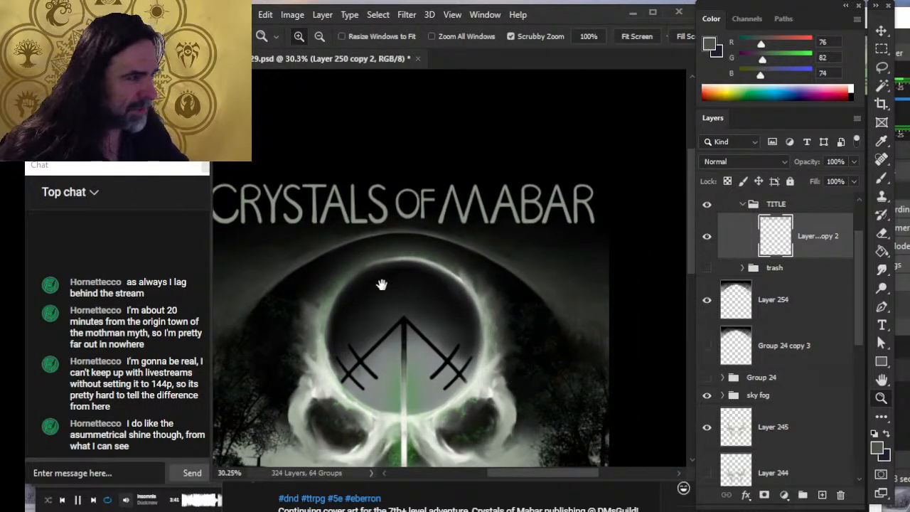
pyautogui.moveTo(502, 353); pyautogui.dragTo(431, 320)
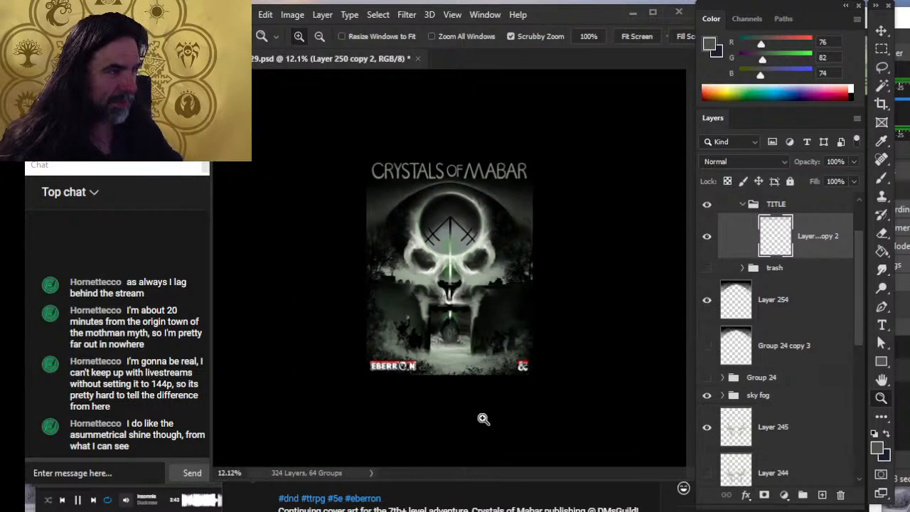
# - Collapse the TITLE group, delete the hidden layer Group 24 copy 3 below Layer 254, and save the document
pyautogui.click(740, 205)
pyautogui.click(742, 205)
pyautogui.click(746, 302)
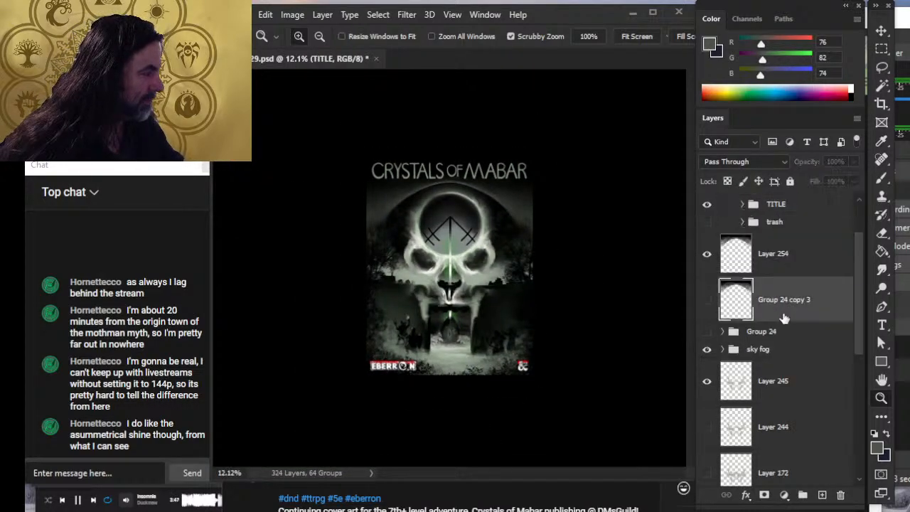
pyautogui.press('Delete')
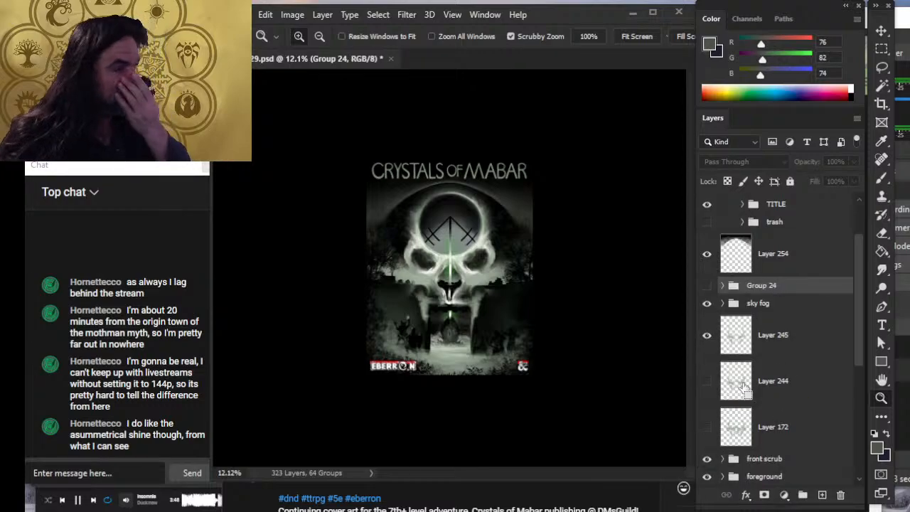
pyautogui.hotkey('ctrl', 's')
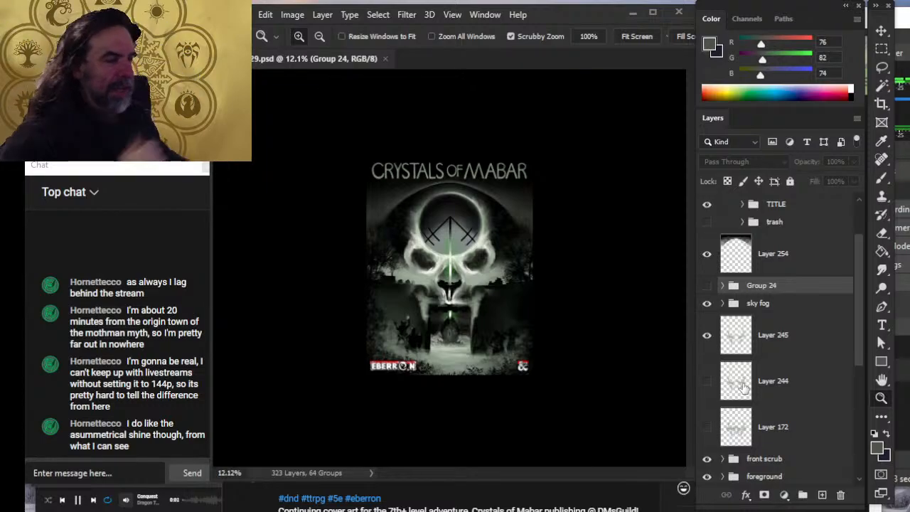
# - Duplicate Layer 245 as a working copy with the original hidden, and set the Smudge tool to 35 px at 60% strength
pyautogui.click(785, 347)
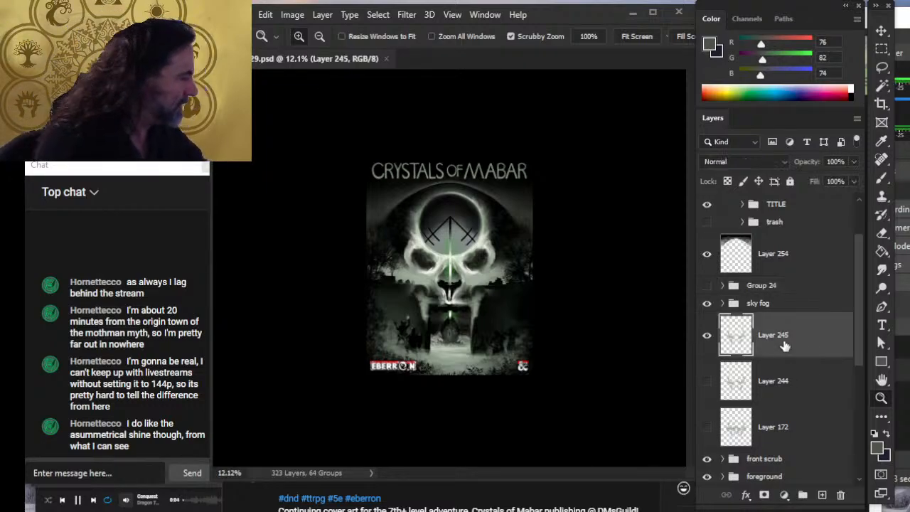
pyautogui.moveTo(479, 222); pyautogui.dragTo(507, 250)
pyautogui.moveTo(475, 205)
pyautogui.mouseDown()
pyautogui.moveTo(483, 223)
pyautogui.moveTo(475, 271)
pyautogui.mouseUp()
pyautogui.press('r')
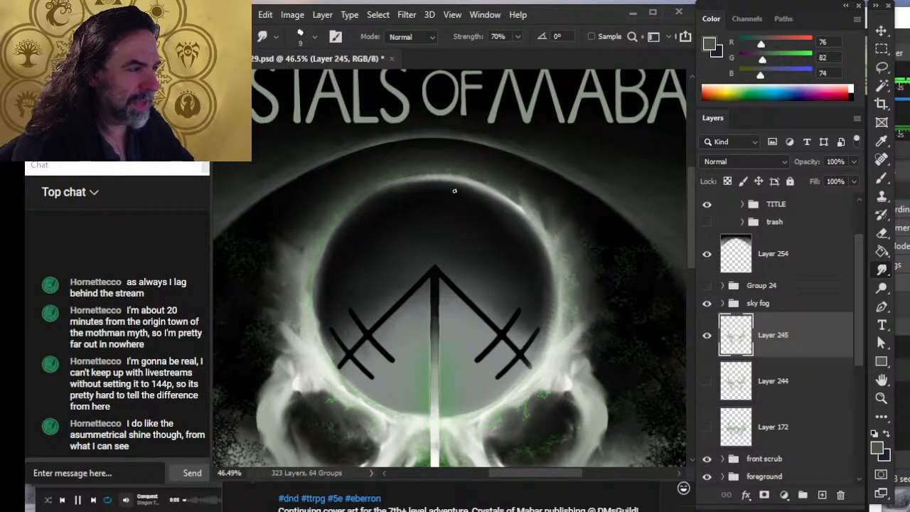
pyautogui.moveTo(438, 187); pyautogui.dragTo(446, 183)
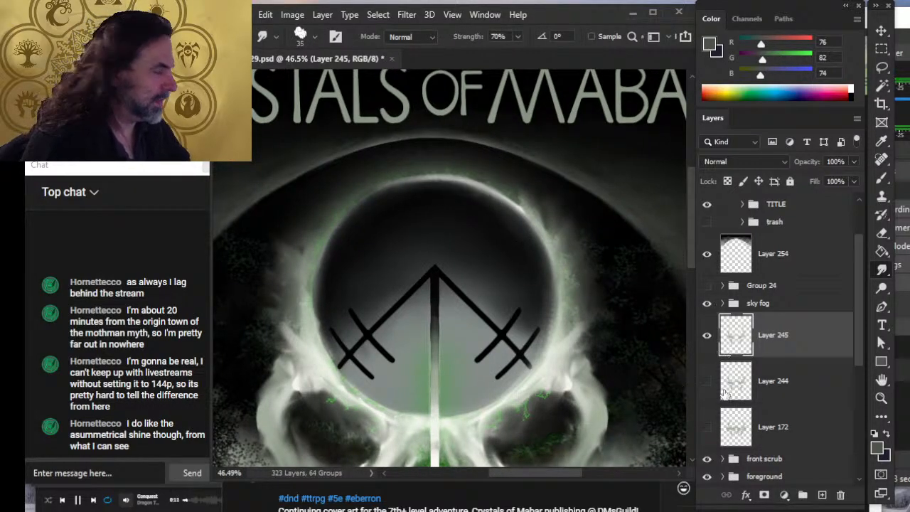
pyautogui.rightClick(794, 348)
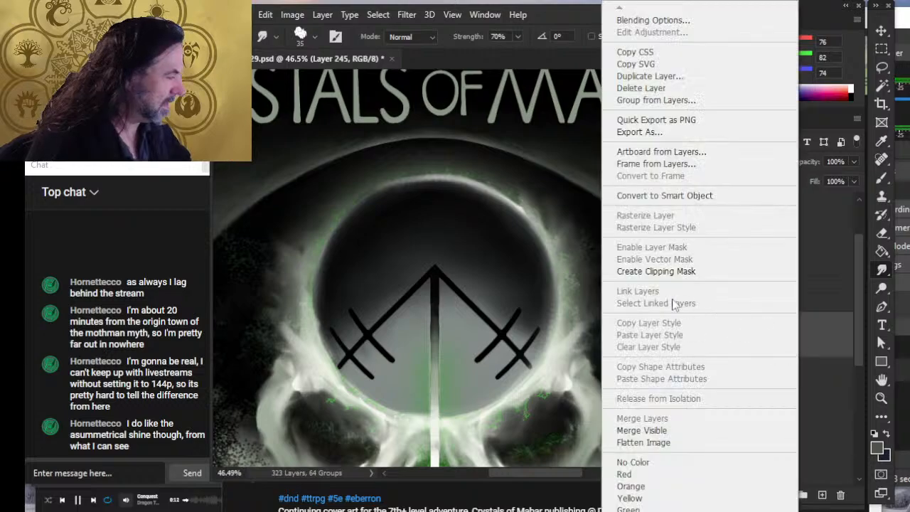
pyautogui.click(723, 78)
pyautogui.press('Return')
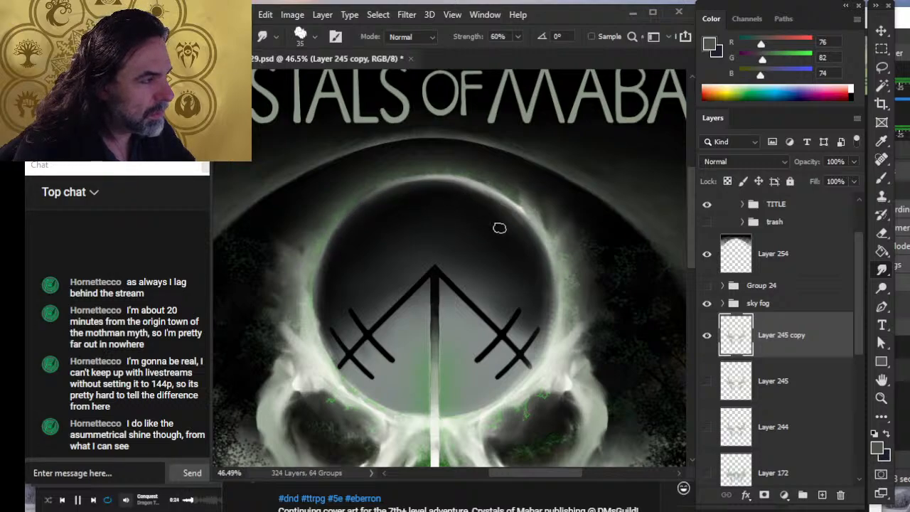
# - Smudge the glow along the circle's right rim, from its upper arc down to the brow above the skull's right eye socket
pyautogui.moveTo(459, 184)
pyautogui.mouseDown()
pyautogui.moveTo(513, 239)
pyautogui.moveTo(471, 184)
pyautogui.moveTo(542, 241)
pyautogui.mouseUp()
pyautogui.moveTo(503, 197); pyautogui.dragTo(545, 253)
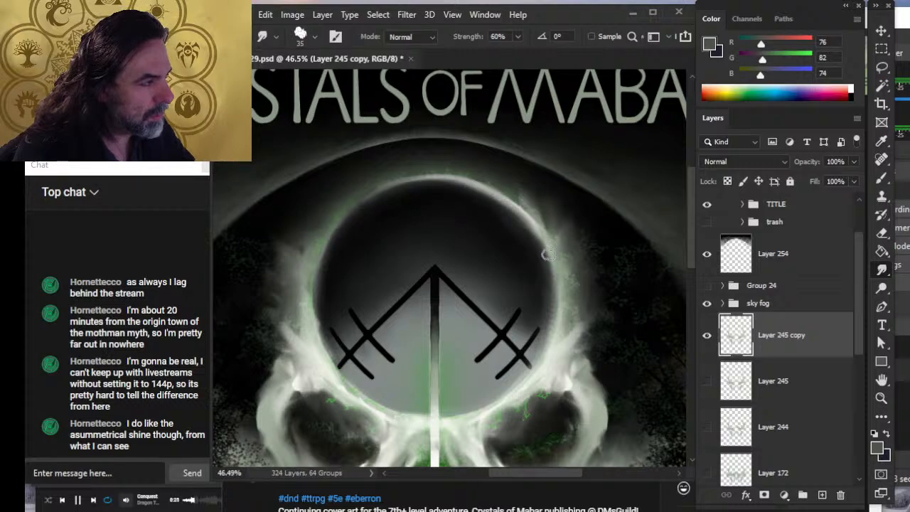
pyautogui.moveTo(501, 199)
pyautogui.mouseDown()
pyautogui.moveTo(535, 252)
pyautogui.moveTo(544, 242)
pyautogui.moveTo(490, 203)
pyautogui.moveTo(542, 247)
pyautogui.moveTo(529, 224)
pyautogui.moveTo(544, 296)
pyautogui.mouseUp()
pyautogui.moveTo(540, 248); pyautogui.dragTo(545, 333)
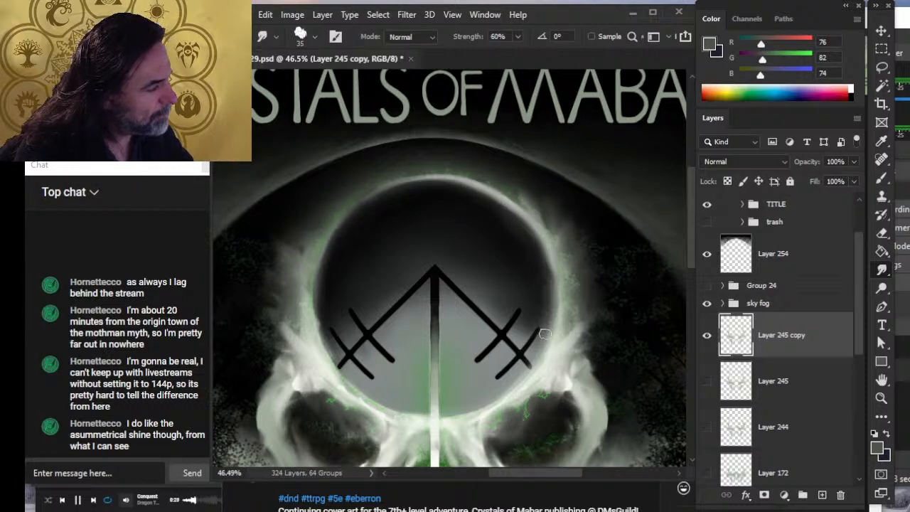
pyautogui.moveTo(540, 268); pyautogui.dragTo(529, 355)
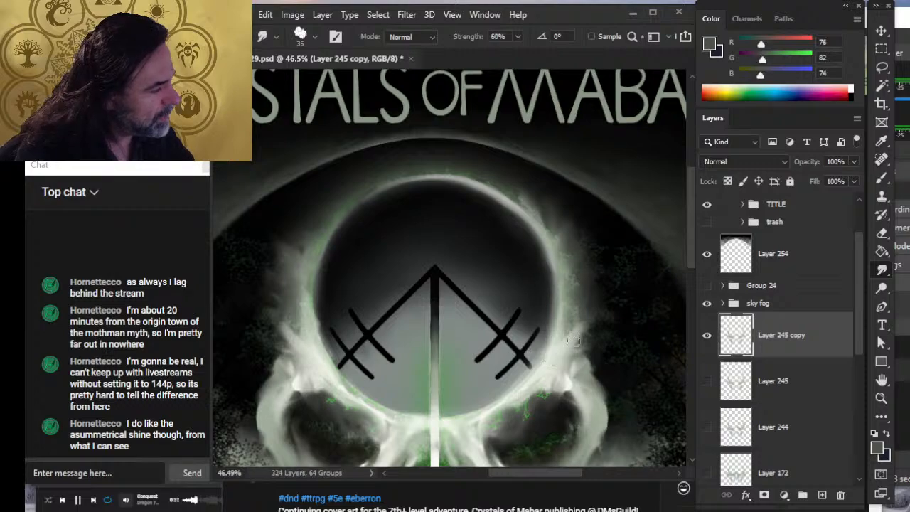
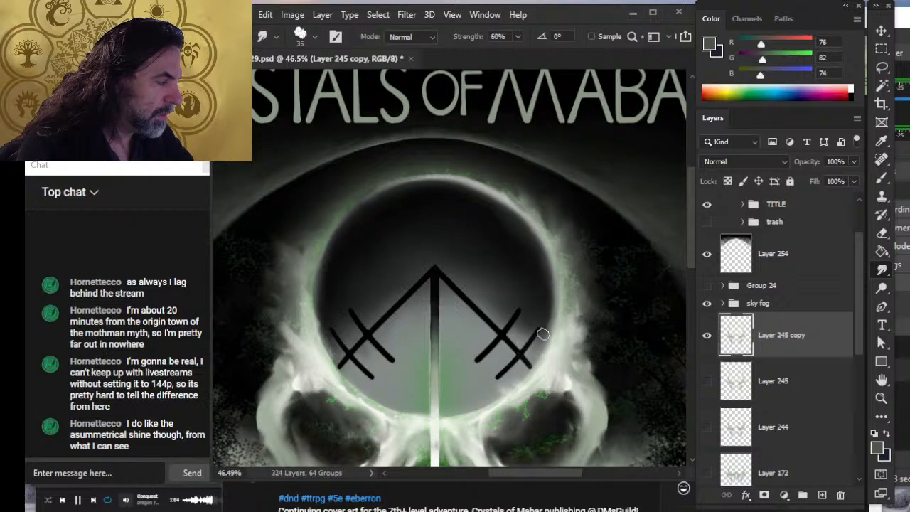
pyautogui.moveTo(519, 382); pyautogui.dragTo(488, 391)
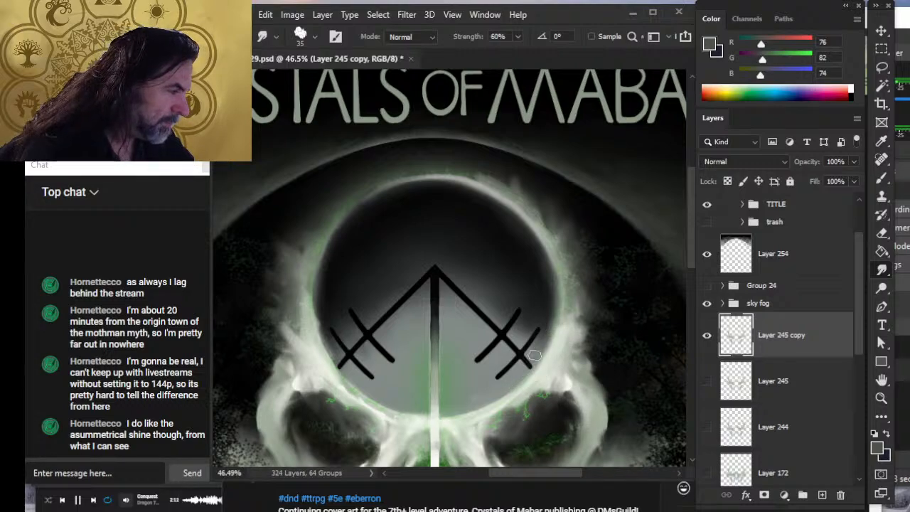
# - Refine the glow around the circle's rim and where it meets the skull's nose bridge with the Smudge tool at 20 px
pyautogui.press('z')
pyautogui.moveTo(546, 343); pyautogui.dragTo(477, 419)
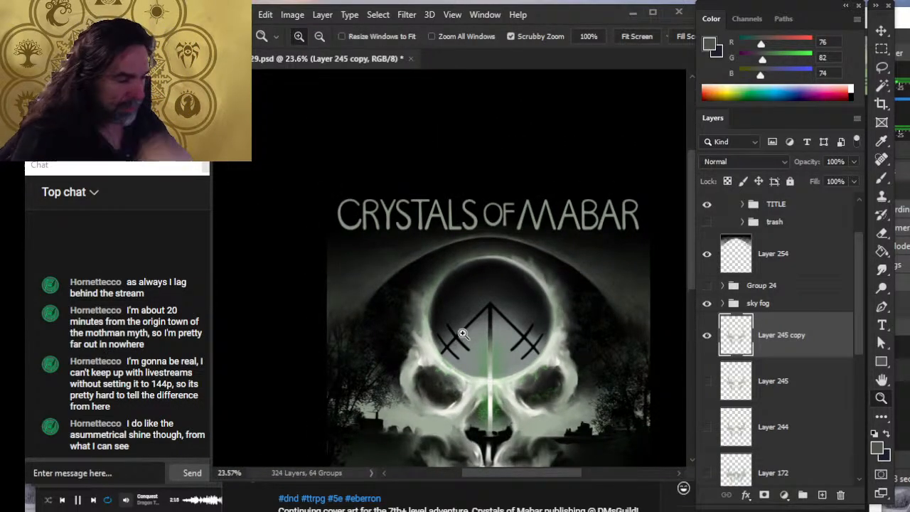
pyautogui.moveTo(551, 319); pyautogui.dragTo(573, 321)
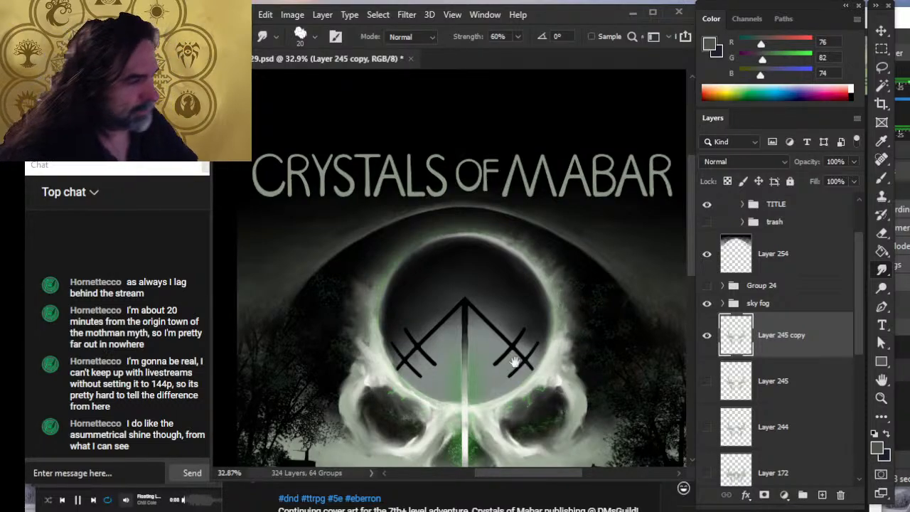
pyautogui.moveTo(497, 335); pyautogui.dragTo(461, 291)
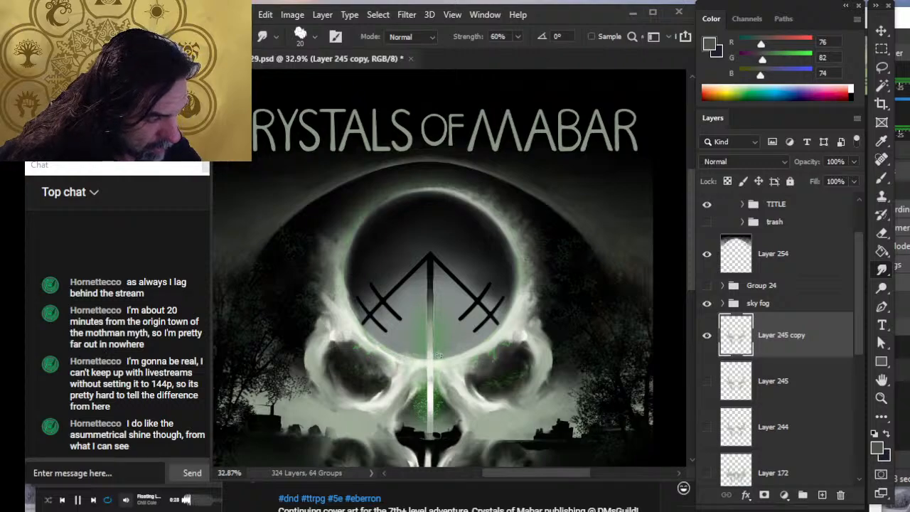
pyautogui.press('e')
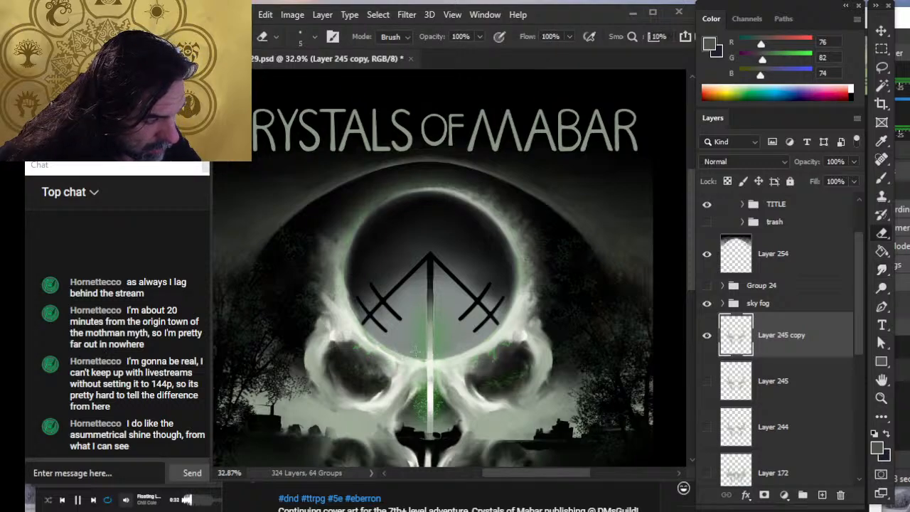
pyautogui.press('r')
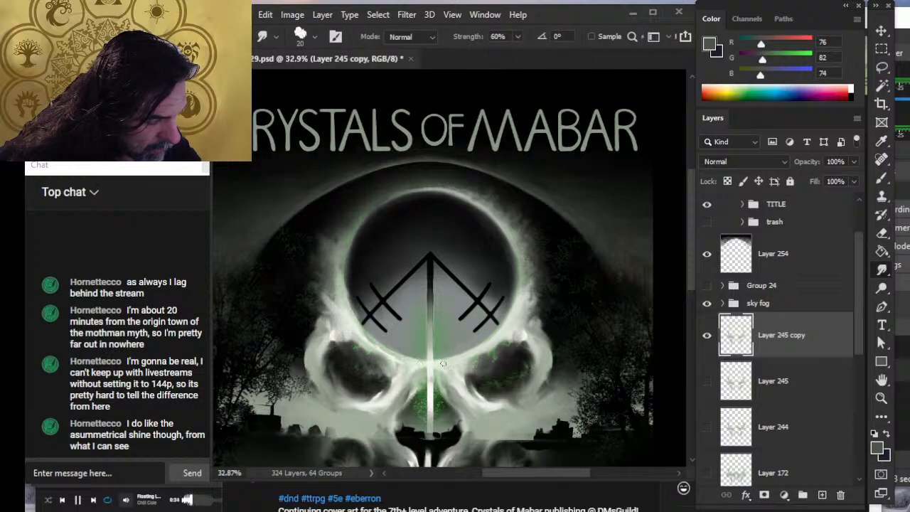
# - Reshape the upper inner edge of the skull's right eye socket with the 20 px Smudge tool and the 5 px eraser
pyautogui.moveTo(442, 363); pyautogui.dragTo(465, 295)
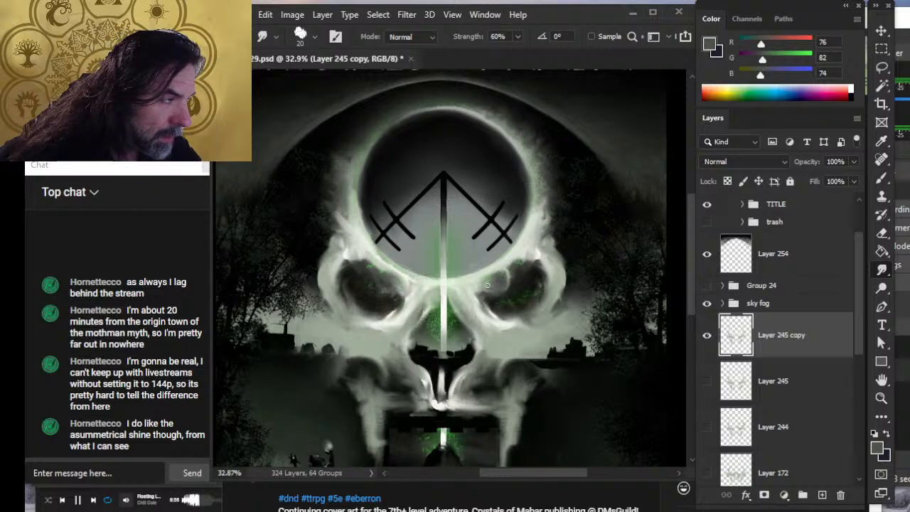
pyautogui.press('e')
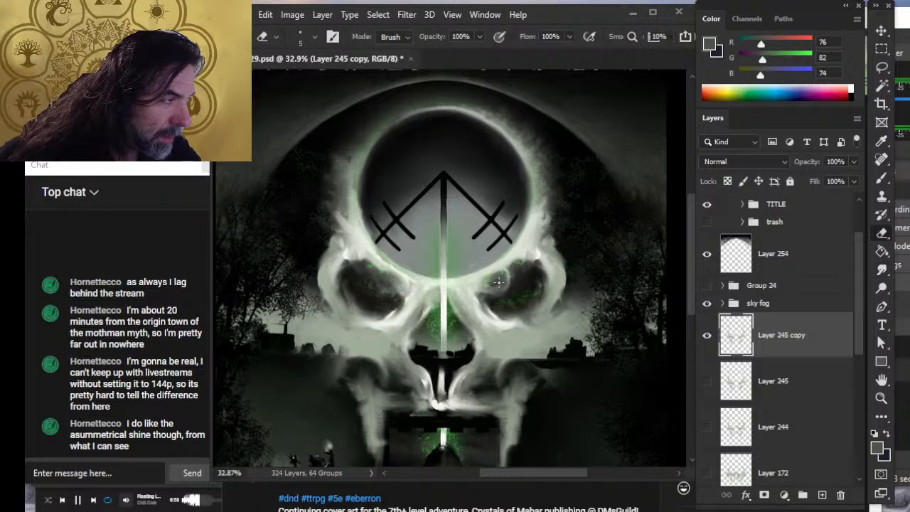
pyautogui.press('r')
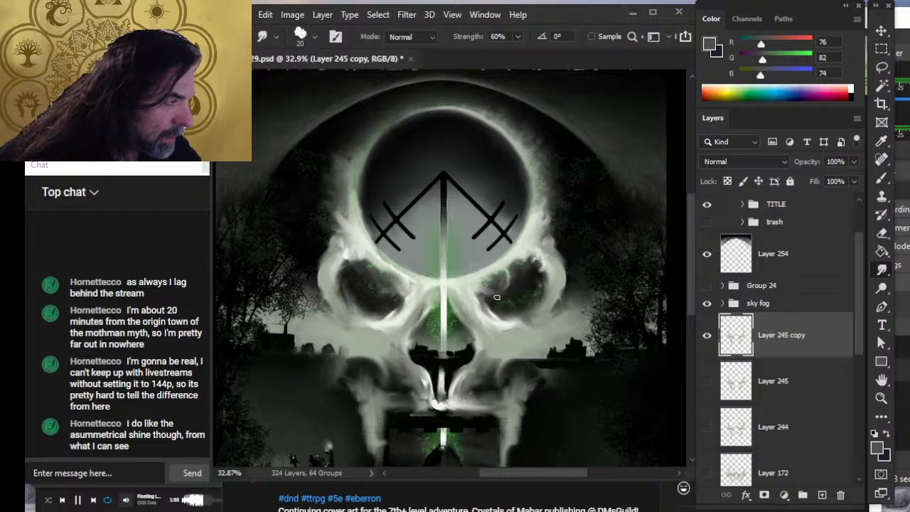
pyautogui.press('e')
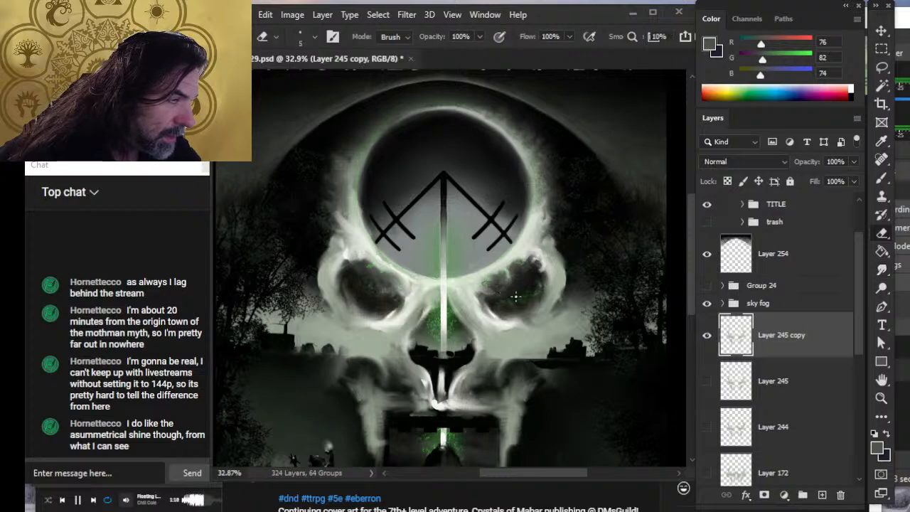
pyautogui.press('r')
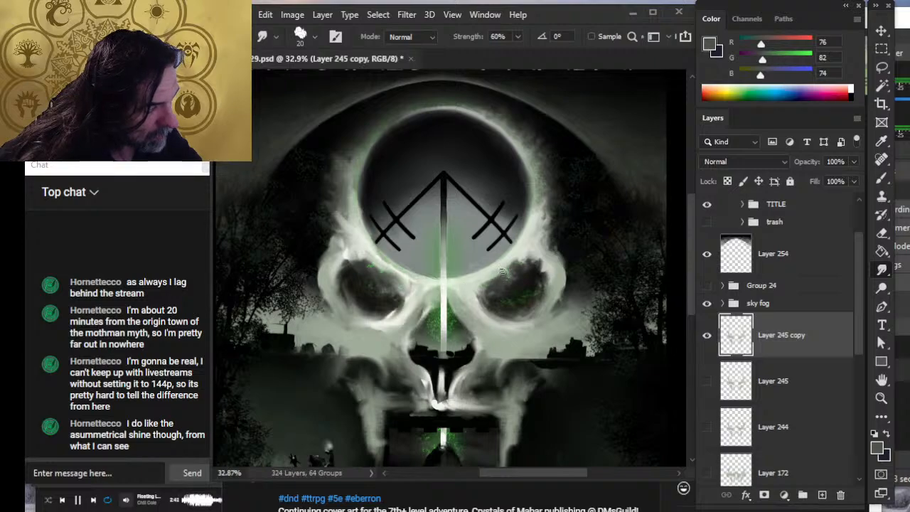
# - Reshape the outer edge of the skull's right eye socket and cheekbone with the Smudge tool at 30 px
pyautogui.press('z')
pyautogui.moveTo(510, 299); pyautogui.dragTo(462, 367)
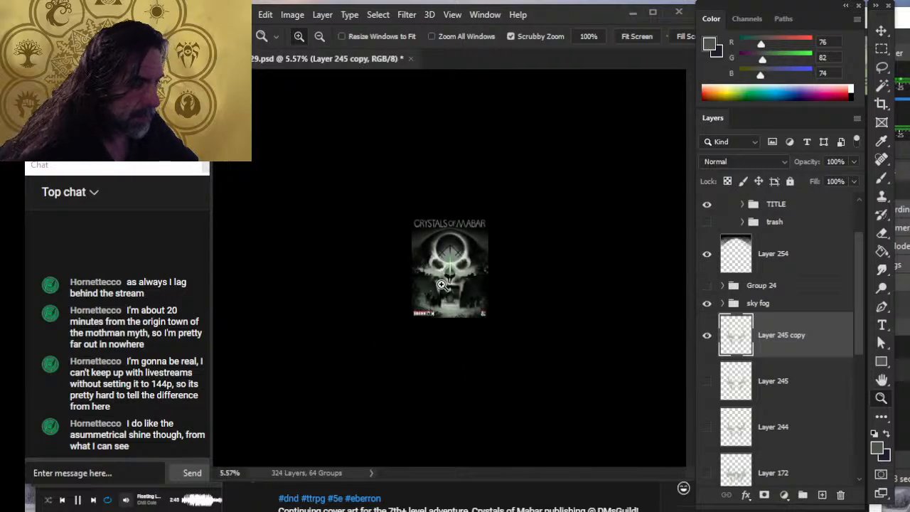
pyautogui.moveTo(451, 263); pyautogui.dragTo(526, 313)
pyautogui.moveTo(505, 277); pyautogui.dragTo(528, 300)
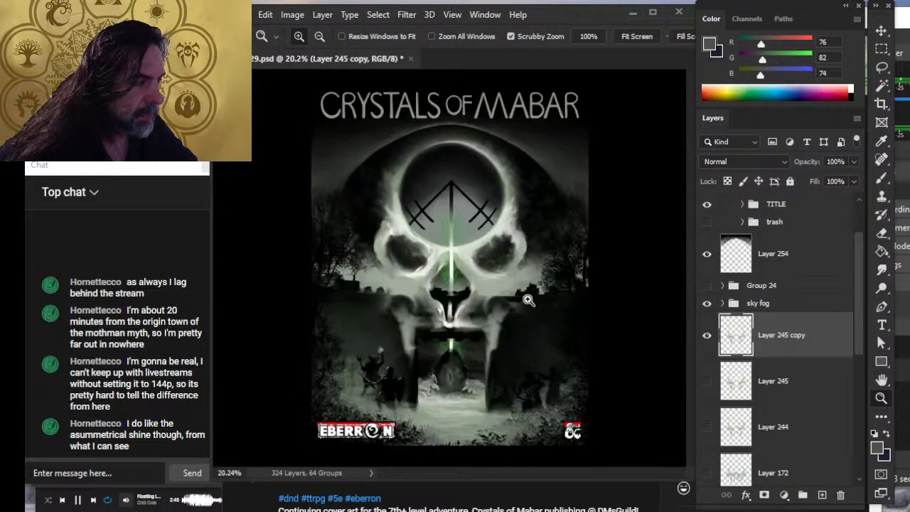
pyautogui.moveTo(503, 273); pyautogui.dragTo(544, 264)
pyautogui.press('r')
pyautogui.moveTo(538, 196)
pyautogui.mouseDown()
pyautogui.moveTo(528, 187)
pyautogui.moveTo(523, 196)
pyautogui.mouseUp()
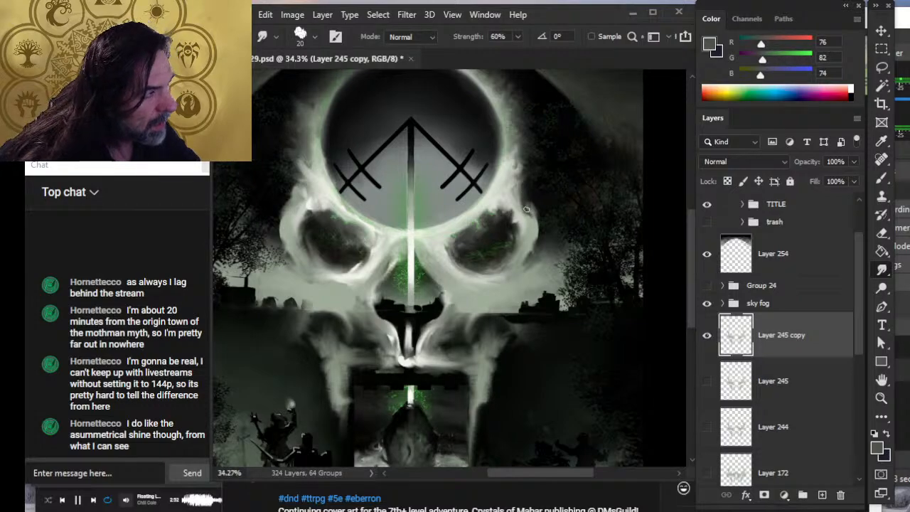
pyautogui.press('e')
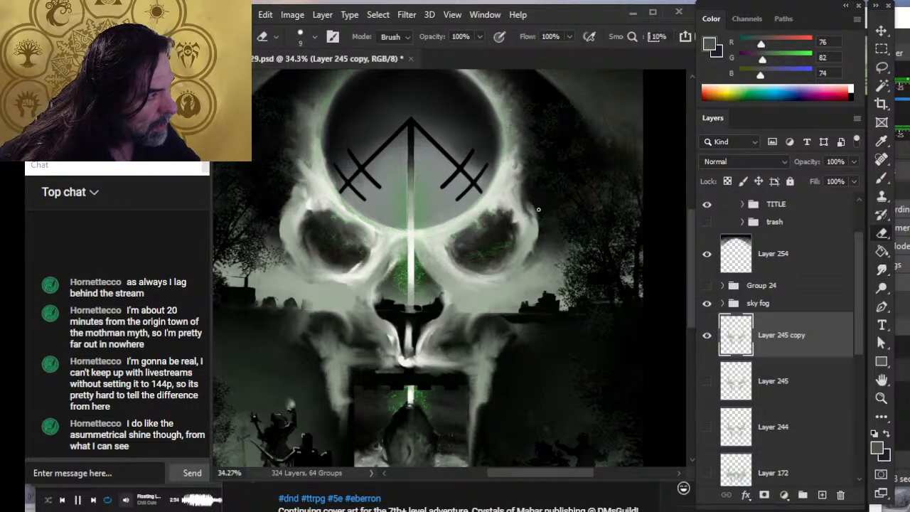
pyautogui.press('r')
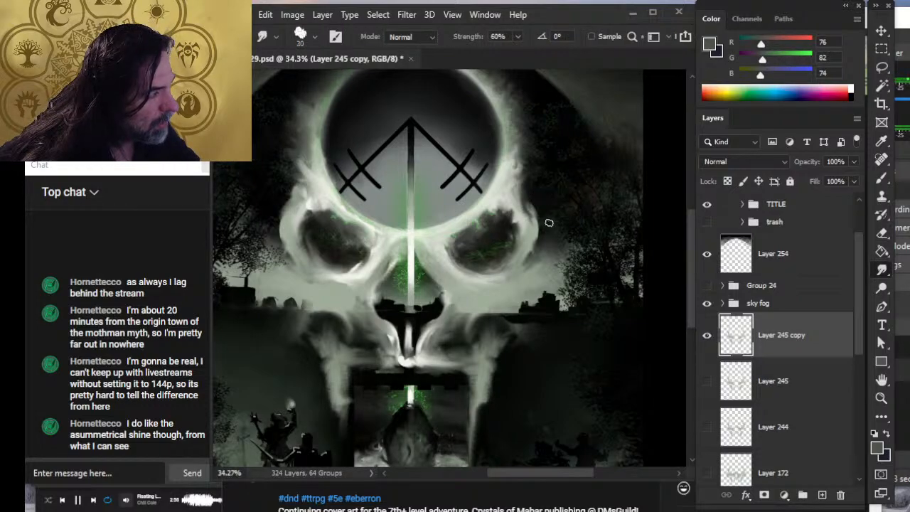
pyautogui.moveTo(550, 198)
pyautogui.mouseDown()
pyautogui.moveTo(541, 224)
pyautogui.moveTo(537, 200)
pyautogui.moveTo(536, 225)
pyautogui.moveTo(526, 204)
pyautogui.moveTo(534, 238)
pyautogui.moveTo(525, 259)
pyautogui.moveTo(538, 238)
pyautogui.moveTo(526, 271)
pyautogui.mouseUp()
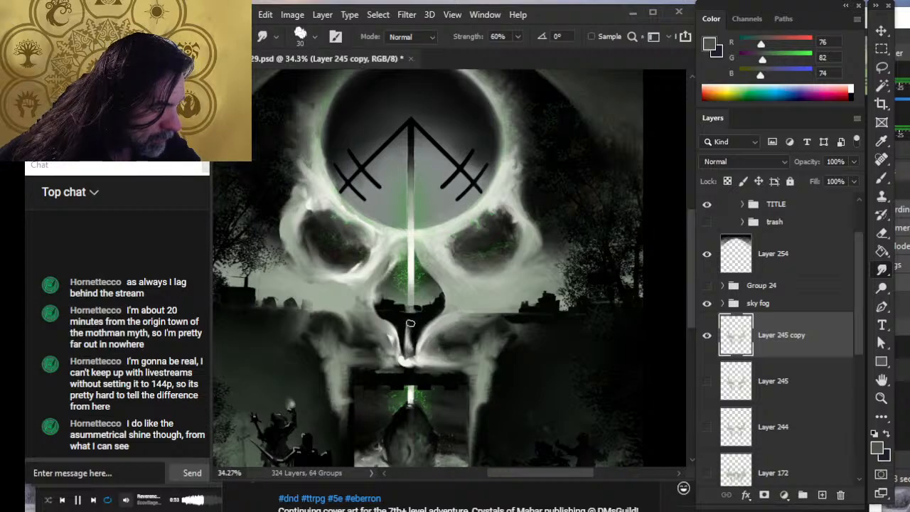
# - Smudge the vertical light strip inside the nose cavity with straight strokes down to its lower tip
pyautogui.keyDown('shift'); pyautogui.click(410, 348); pyautogui.keyUp('shift')
pyautogui.keyDown('shift'); pyautogui.click(411, 332); pyautogui.keyUp('shift')
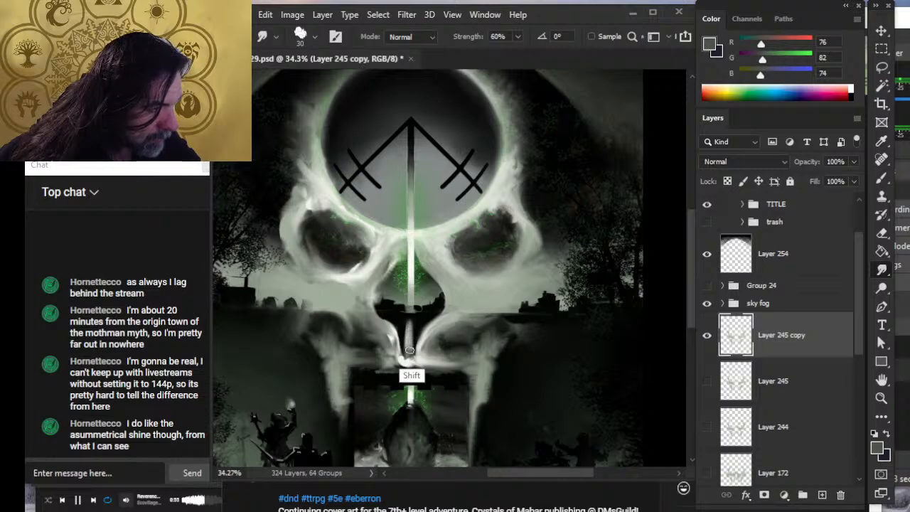
pyautogui.keyDown('shift'); pyautogui.click(407, 351); pyautogui.keyUp('shift')
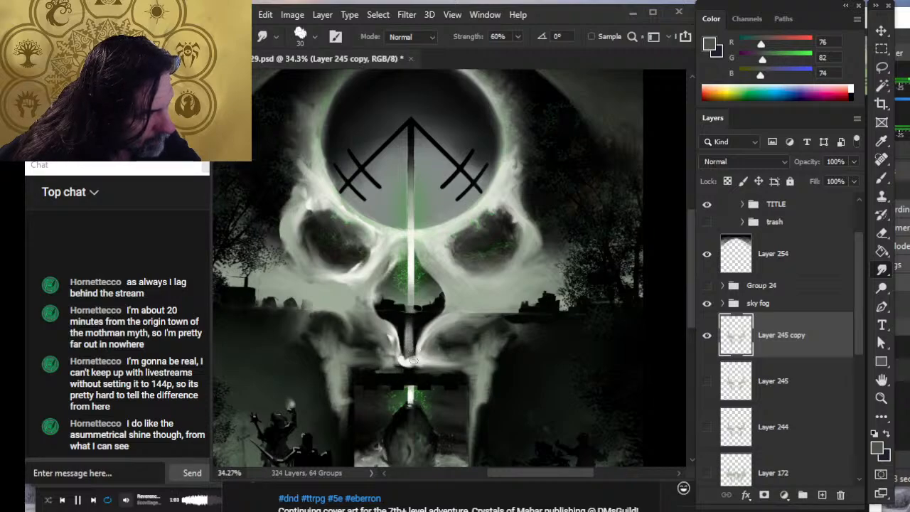
# - Examine the skull's overall readability on the cover at thumbnail sizes and at full-page view
pyautogui.press('z')
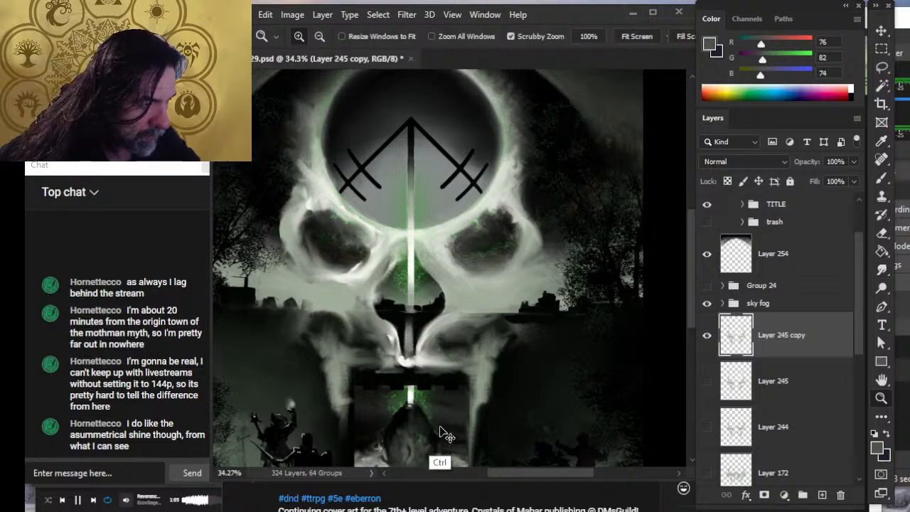
pyautogui.moveTo(544, 388); pyautogui.dragTo(481, 412)
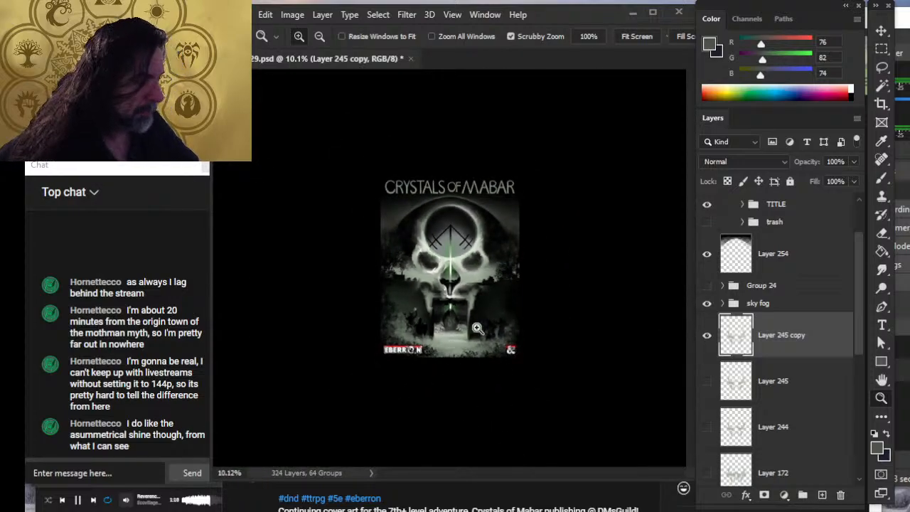
pyautogui.moveTo(471, 291); pyautogui.dragTo(477, 396)
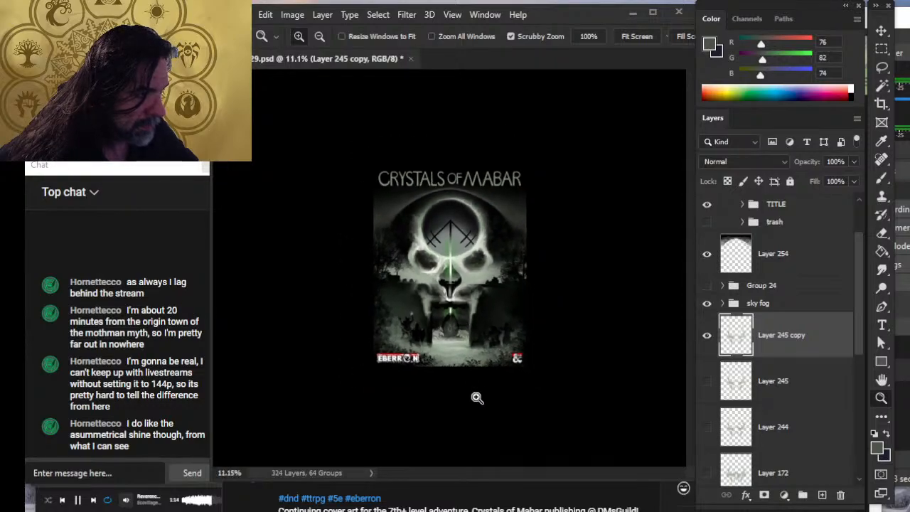
pyautogui.moveTo(435, 282)
pyautogui.mouseDown()
pyautogui.moveTo(487, 266)
pyautogui.moveTo(480, 244)
pyautogui.mouseUp()
pyautogui.press('r')
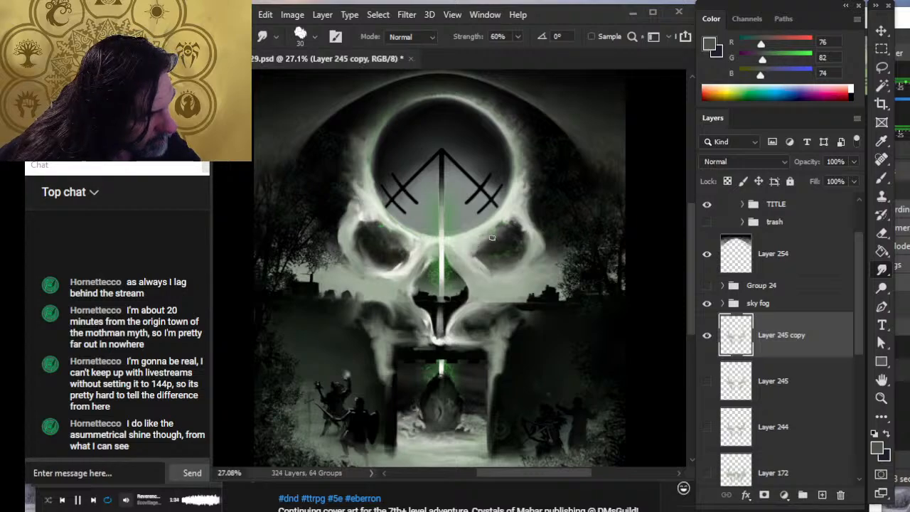
pyautogui.hotkey('ctrl', 'space')
pyautogui.moveTo(522, 258); pyautogui.dragTo(448, 314)
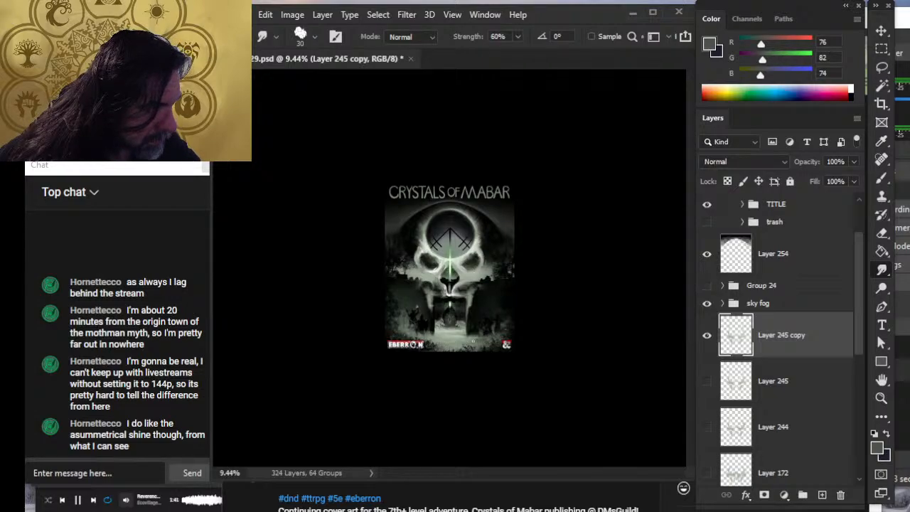
pyautogui.hotkey('ctrl', 'space')
pyautogui.moveTo(477, 384); pyautogui.dragTo(457, 379)
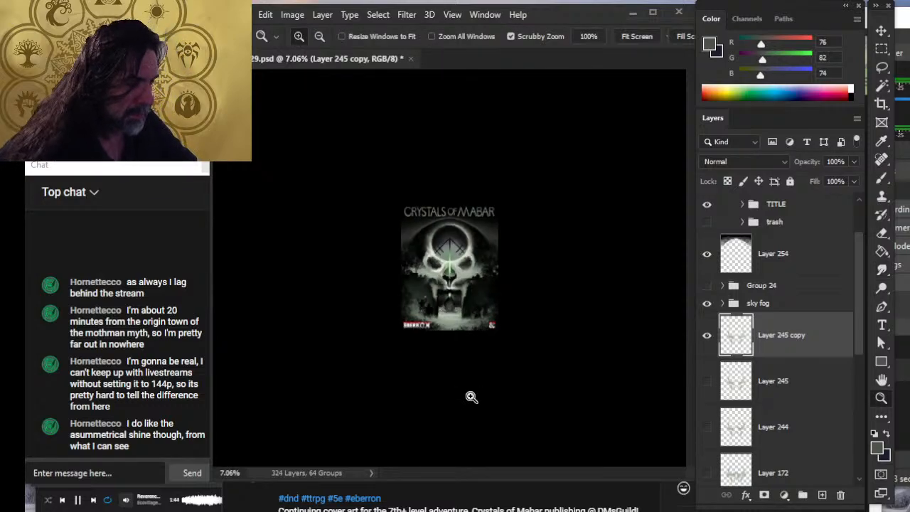
pyautogui.moveTo(494, 350); pyautogui.dragTo(456, 370)
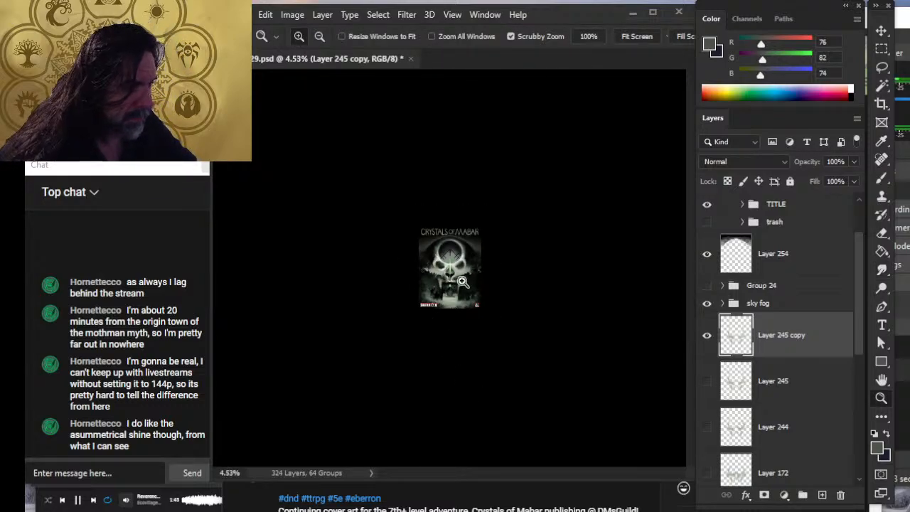
pyautogui.moveTo(464, 283); pyautogui.dragTo(490, 284)
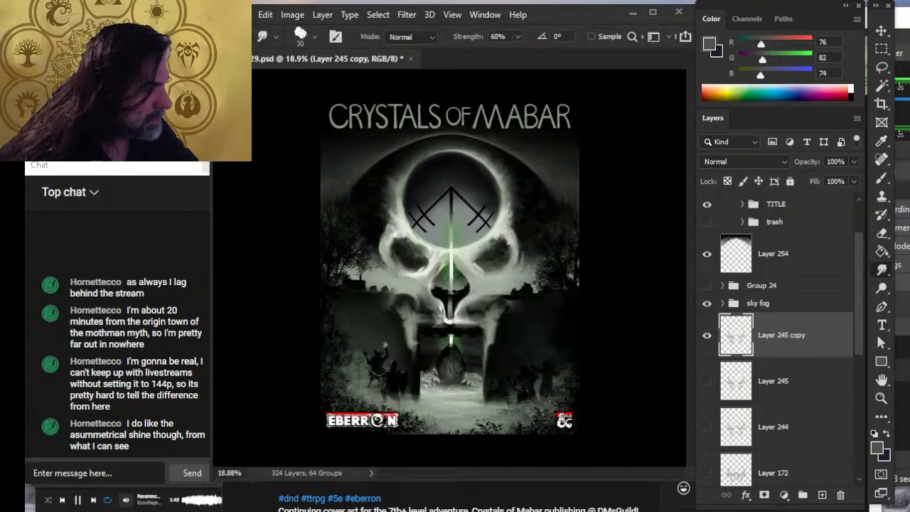
# - Compare the reworked skull on Layer 245 copy with the version on Layer 245 by alternating their visibility
pyautogui.click(707, 335)
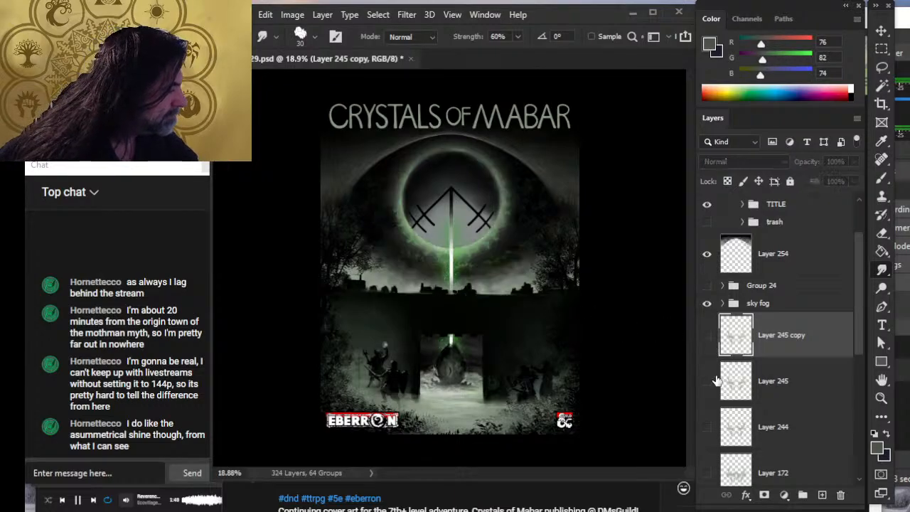
pyautogui.click(706, 381)
pyautogui.press('z')
pyautogui.moveTo(589, 344); pyautogui.dragTo(496, 405)
pyautogui.moveTo(465, 280); pyautogui.dragTo(502, 279)
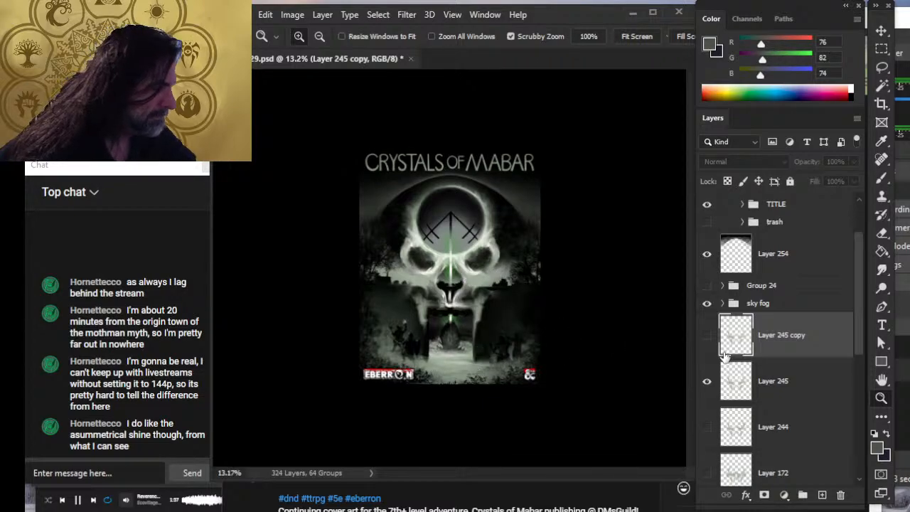
pyautogui.click(706, 335)
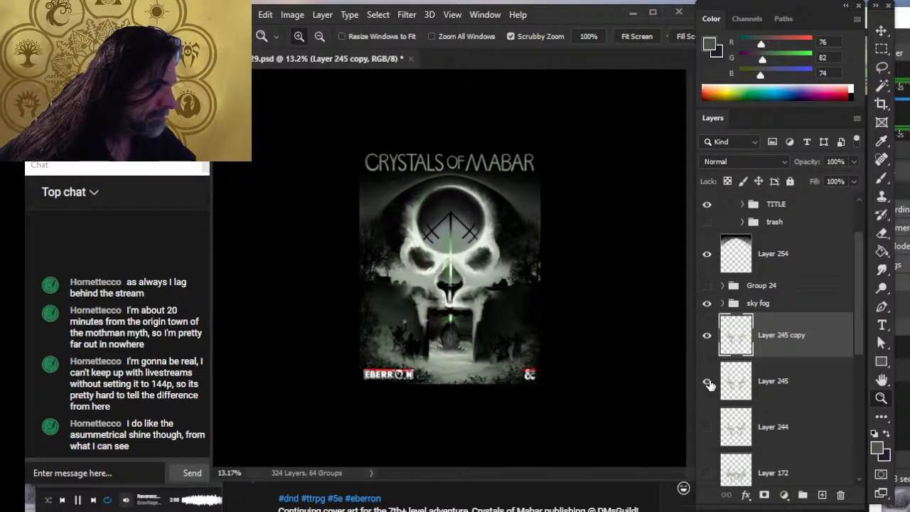
pyautogui.click(707, 381)
pyautogui.click(708, 383)
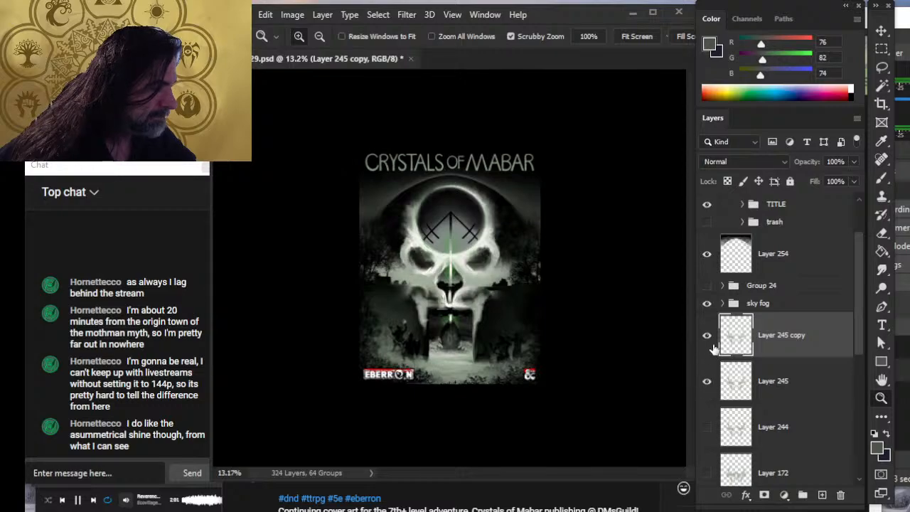
pyautogui.click(708, 338)
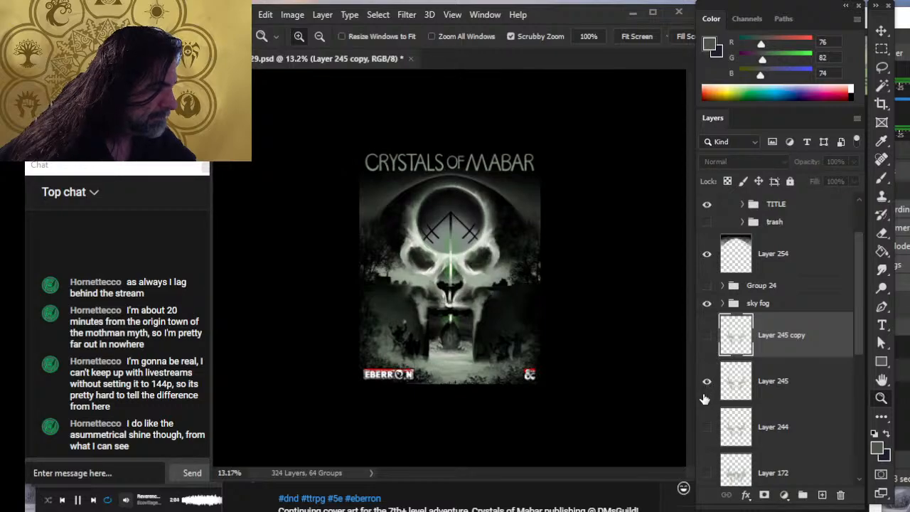
pyautogui.click(707, 340)
pyautogui.click(708, 384)
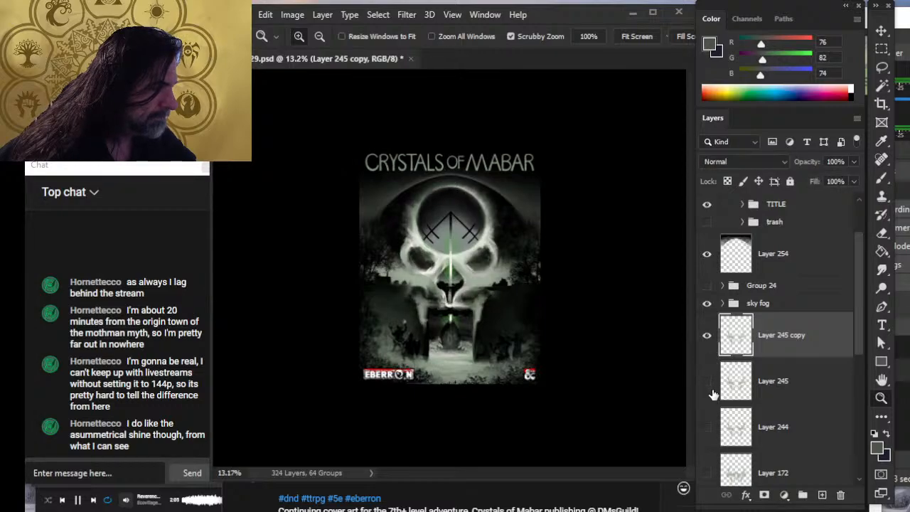
# - Smudge the outer edge of the skull's right eye socket on Layer 245 copy with the Smudge tool at 45 px
pyautogui.click(782, 383)
pyautogui.moveTo(491, 280); pyautogui.dragTo(528, 291)
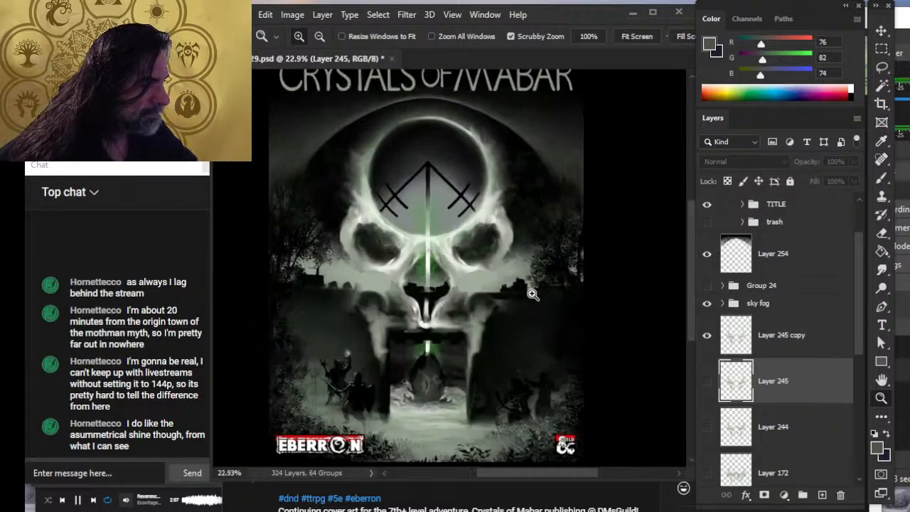
pyautogui.press('r')
pyautogui.click(779, 348)
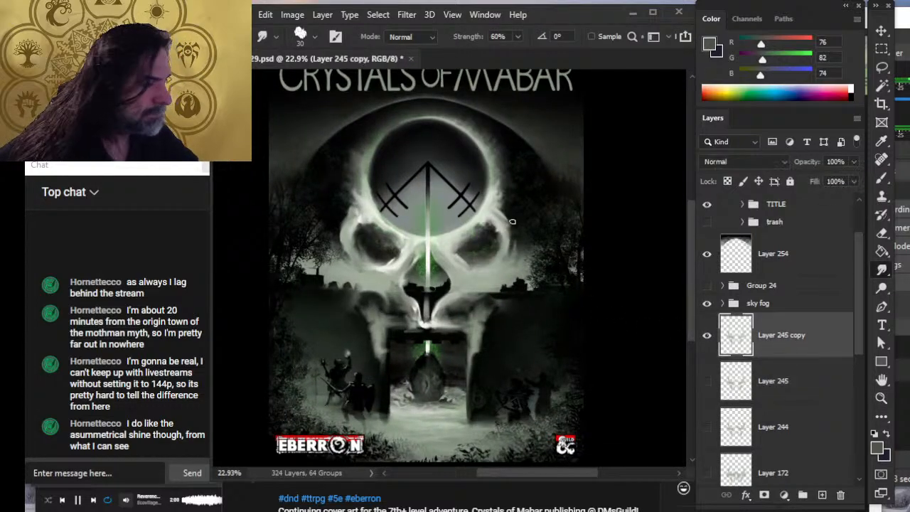
pyautogui.press(']')
pyautogui.press(']')
pyautogui.press(']')
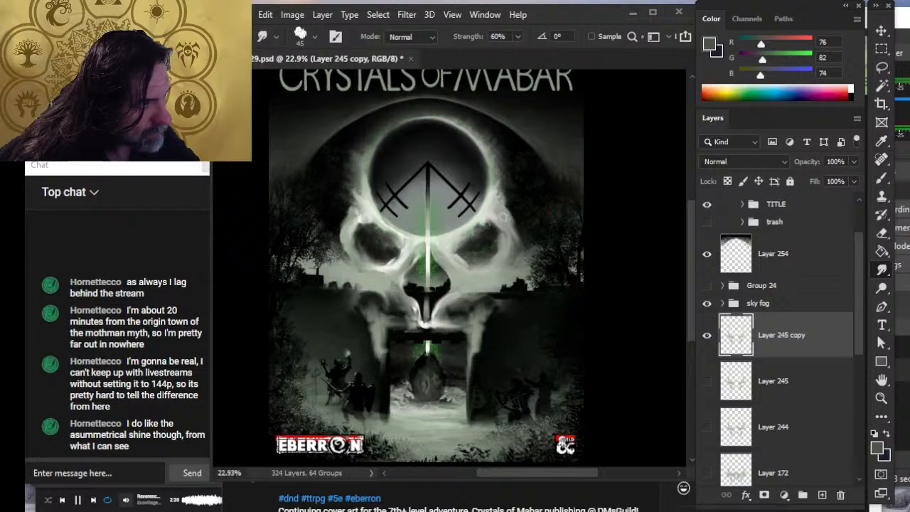
pyautogui.click(705, 353)
pyautogui.click(707, 343)
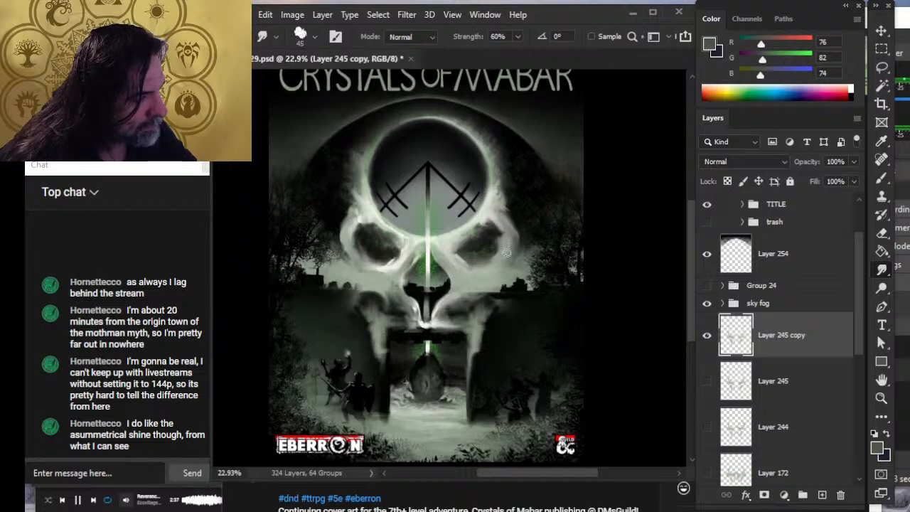
# - Paint the right eye socket's outer rim with sampled light green (RGB 171, 212, 164) using a 15 px brush and blend it with the Smudge tool
pyautogui.press('b')
pyautogui.keyDown('alt'); pyautogui.click(374, 217); pyautogui.keyUp('alt')
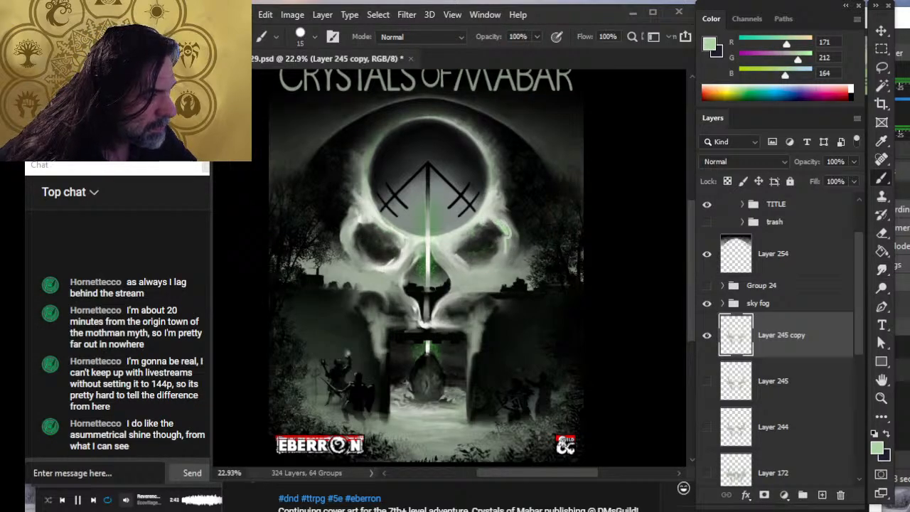
pyautogui.press('r')
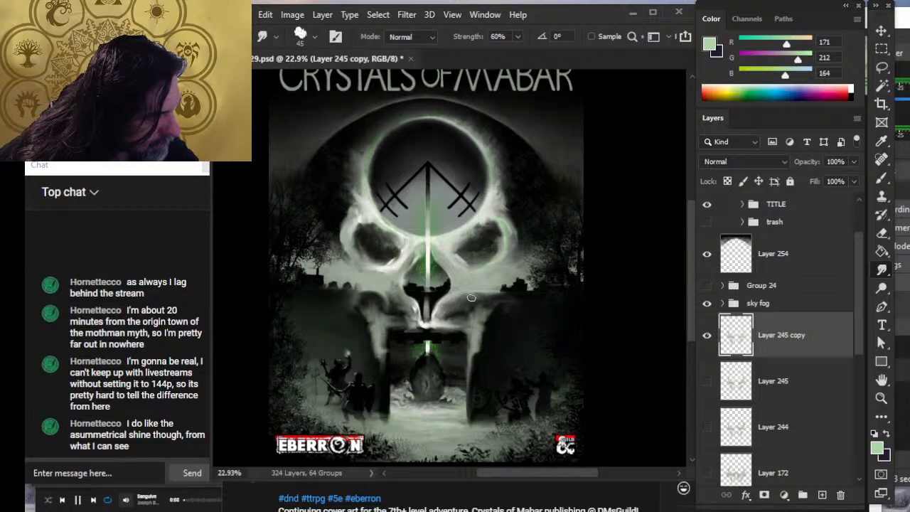
# - Compare the skull on Layer 245 copy with Layer 245 at thumbnail size, finishing with only Layer 245 shown
pyautogui.press('z')
pyautogui.moveTo(490, 310); pyautogui.dragTo(471, 386)
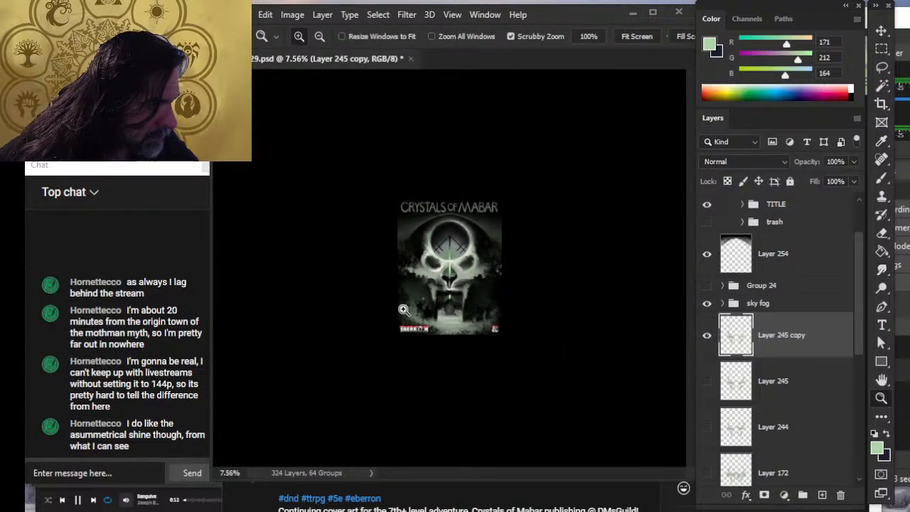
pyautogui.moveTo(471, 291); pyautogui.dragTo(515, 307)
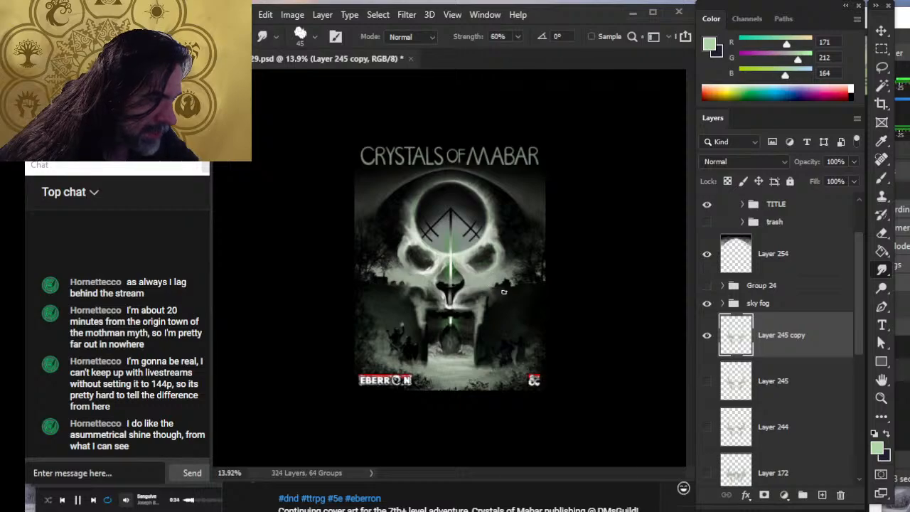
pyautogui.press('z')
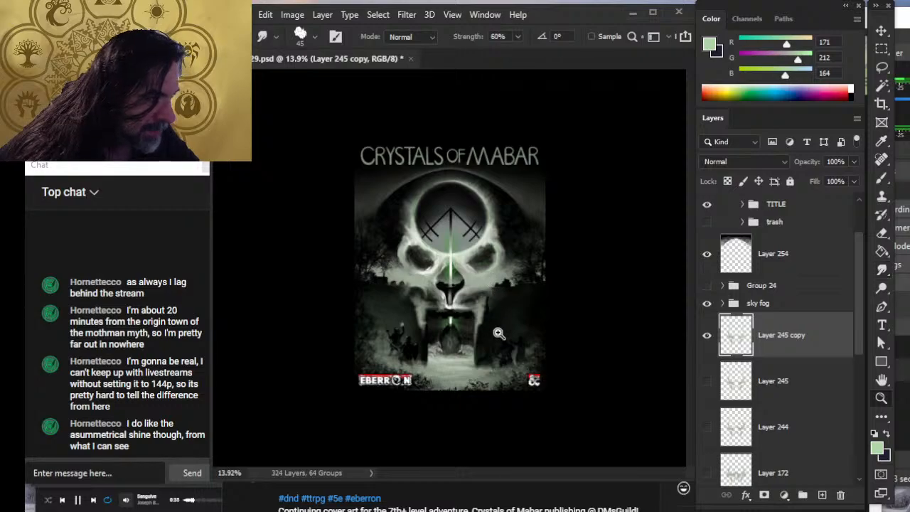
pyautogui.moveTo(498, 333); pyautogui.dragTo(470, 343)
pyautogui.click(707, 337)
pyautogui.click(706, 381)
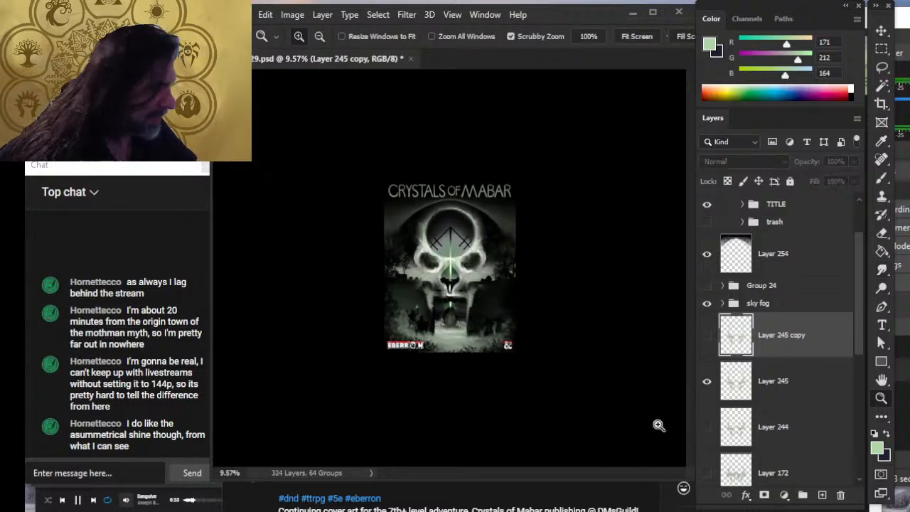
pyautogui.click(707, 384)
pyautogui.click(706, 336)
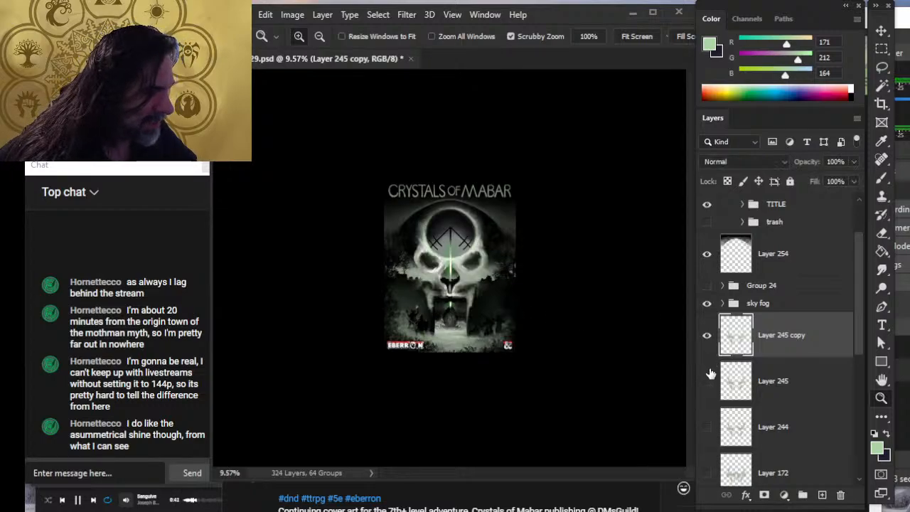
pyautogui.click(707, 336)
pyautogui.click(706, 381)
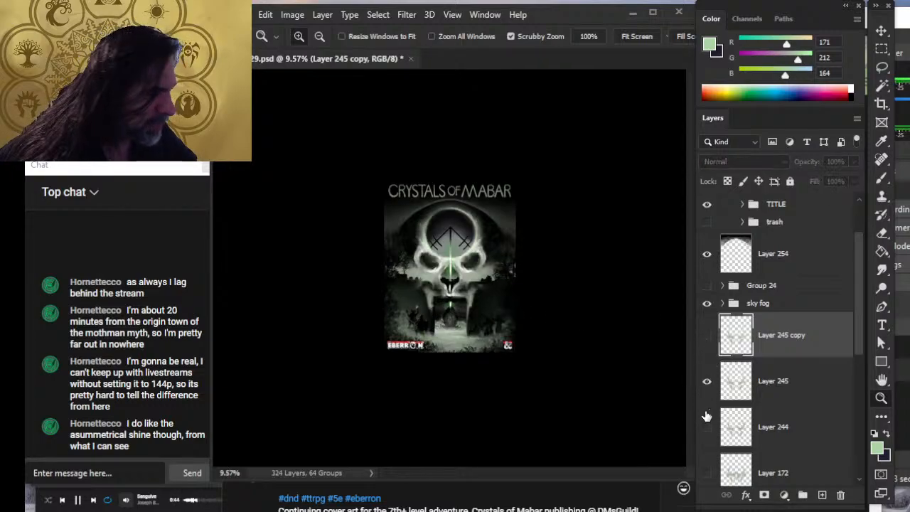
# - Move Layer 245 copy below Layer 245 and duplicate Layer 245, keeping only the duplicate shown
pyautogui.moveTo(808, 354); pyautogui.dragTo(782, 372)
pyautogui.rightClick(787, 343)
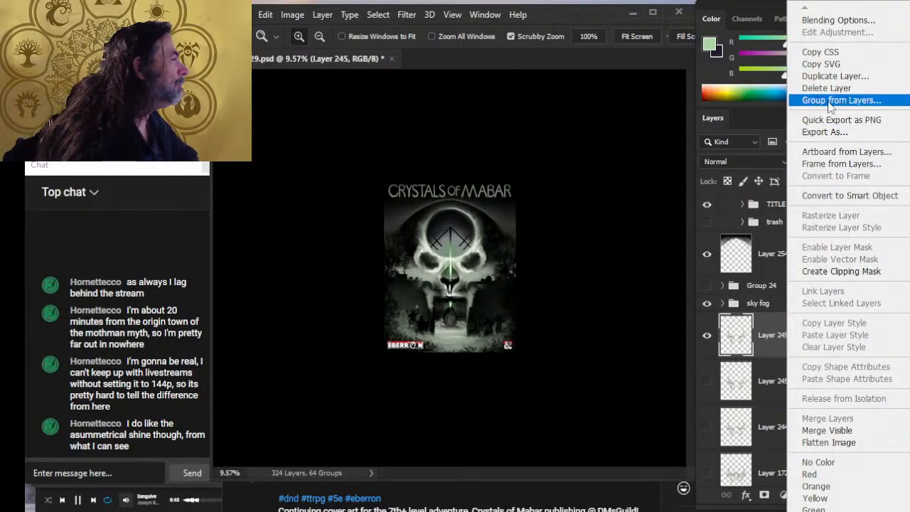
pyautogui.click(842, 81)
pyautogui.press('Return')
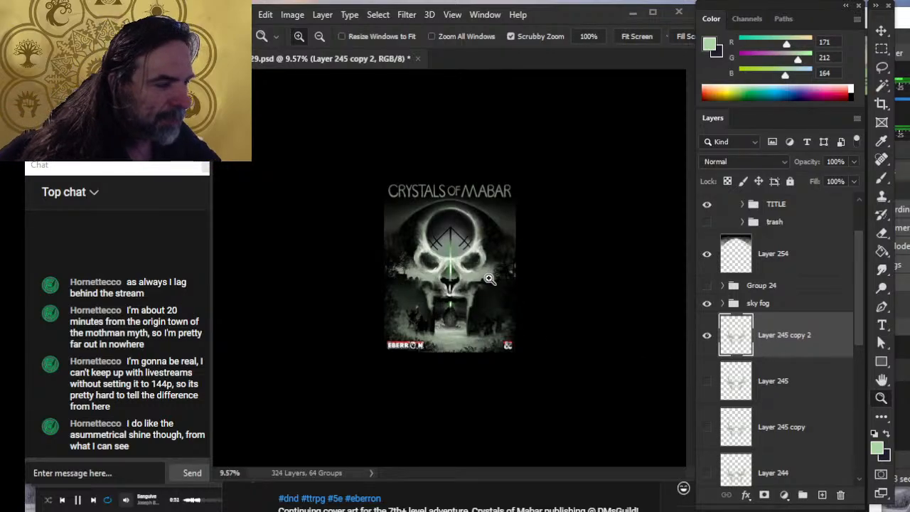
# - Examine the circle, eye sockets and nose on the duplicated skull layer up close and within the whole cover
pyautogui.moveTo(464, 277); pyautogui.dragTo(515, 288)
pyautogui.moveTo(499, 243); pyautogui.dragTo(541, 244)
pyautogui.press('r')
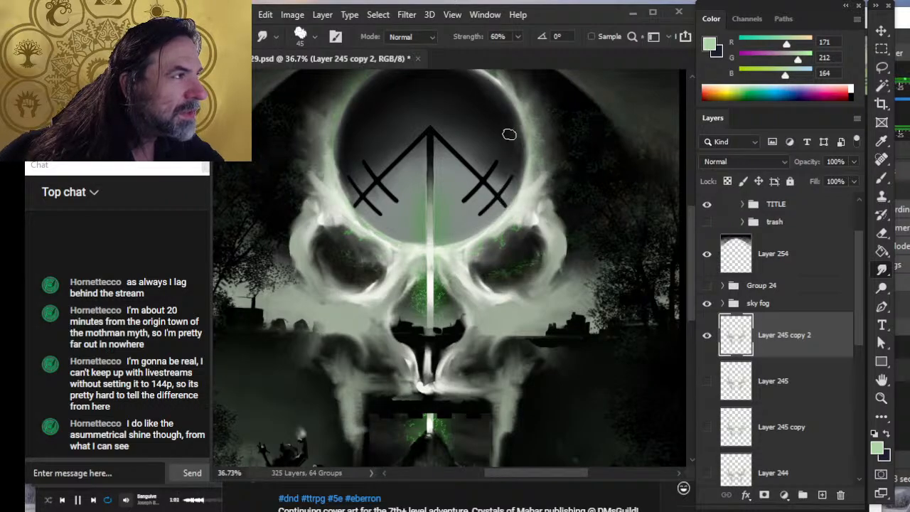
pyautogui.moveTo(498, 204); pyautogui.dragTo(499, 253)
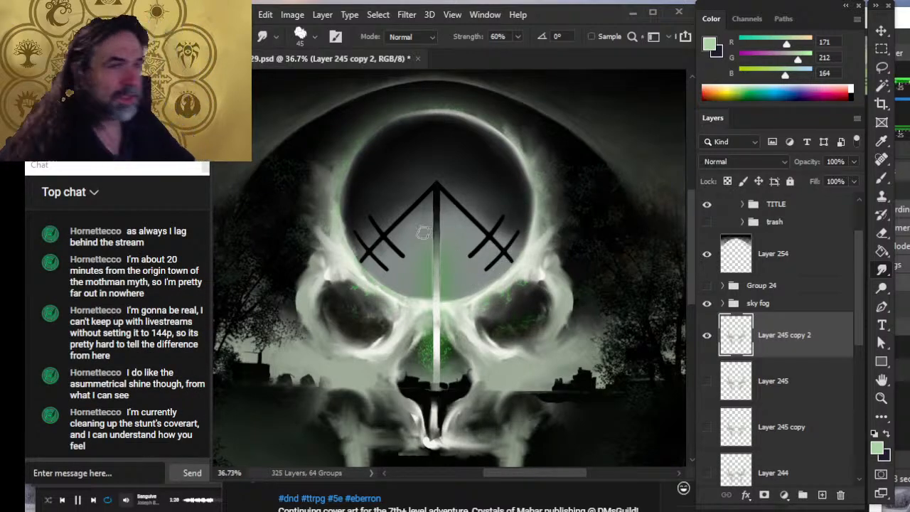
pyautogui.press('z')
pyautogui.moveTo(502, 275)
pyautogui.mouseDown()
pyautogui.moveTo(523, 265)
pyautogui.moveTo(594, 265)
pyautogui.mouseUp()
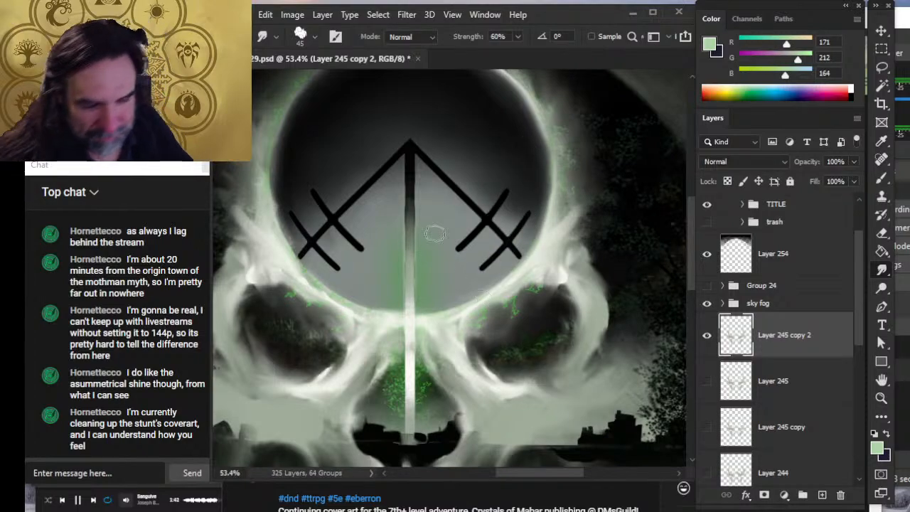
pyautogui.press('z')
pyautogui.moveTo(488, 290); pyautogui.dragTo(435, 288)
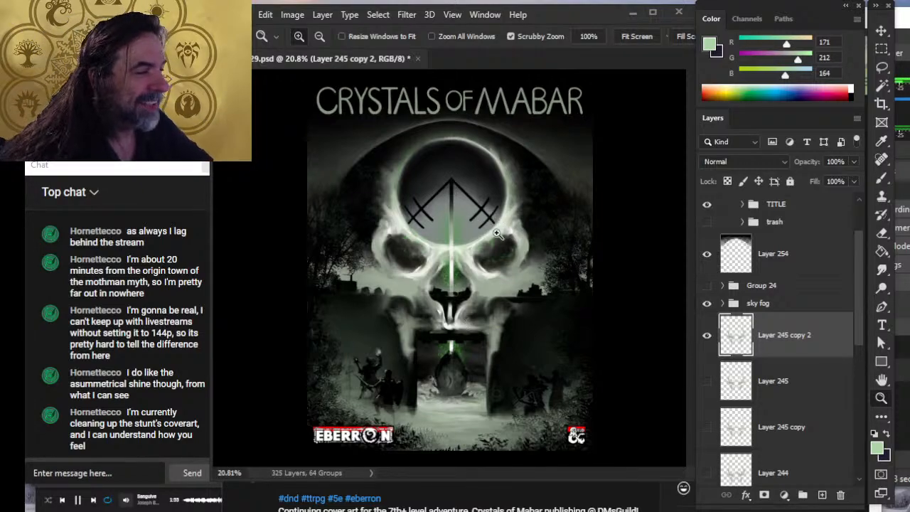
pyautogui.moveTo(495, 233); pyautogui.dragTo(524, 251)
pyautogui.press('r')
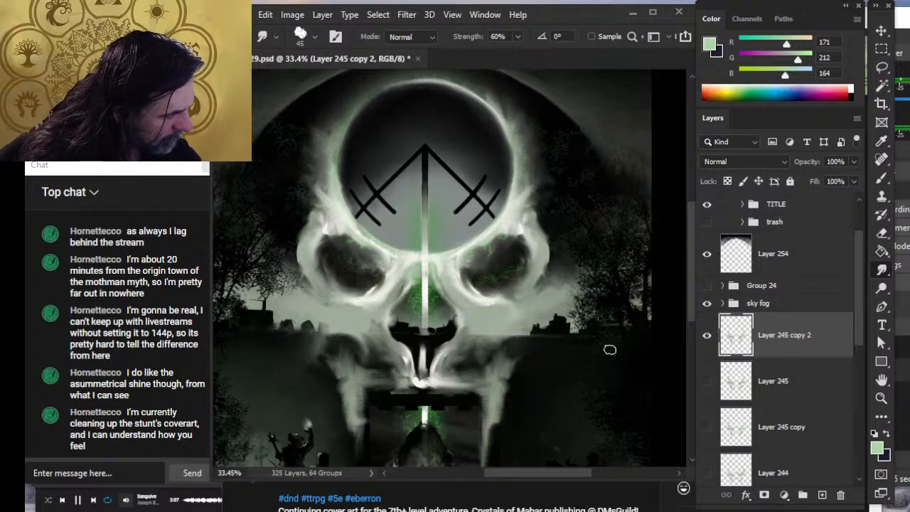
pyautogui.press('z')
pyautogui.moveTo(583, 401); pyautogui.dragTo(530, 426)
pyautogui.moveTo(539, 376); pyautogui.dragTo(477, 367)
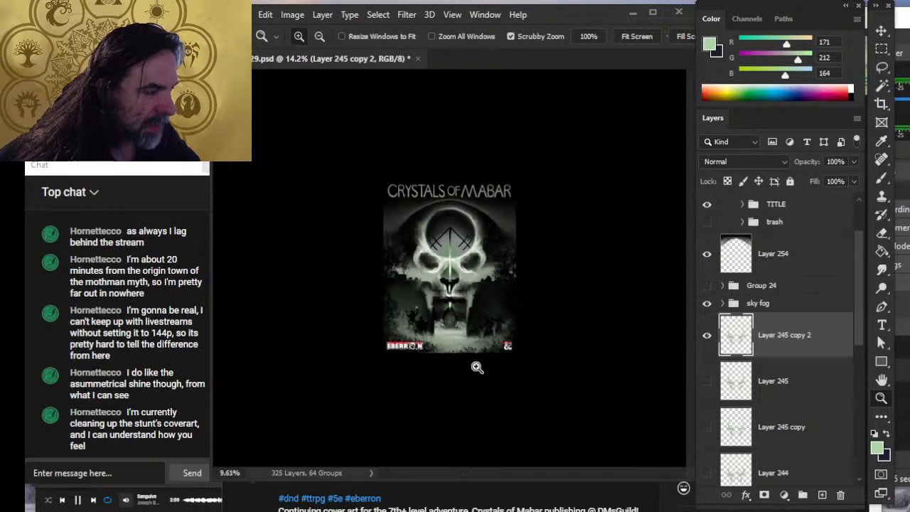
pyautogui.moveTo(430, 294)
pyautogui.mouseDown()
pyautogui.moveTo(508, 272)
pyautogui.moveTo(512, 312)
pyautogui.mouseUp()
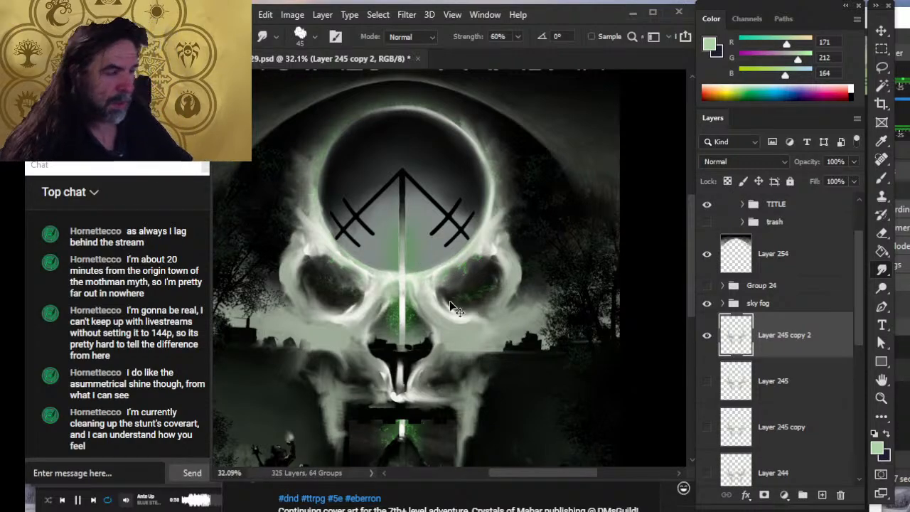
# - Select the lower part of the cover across its full width with a rectangular marquee, starting just below the horizon
pyautogui.press('z')
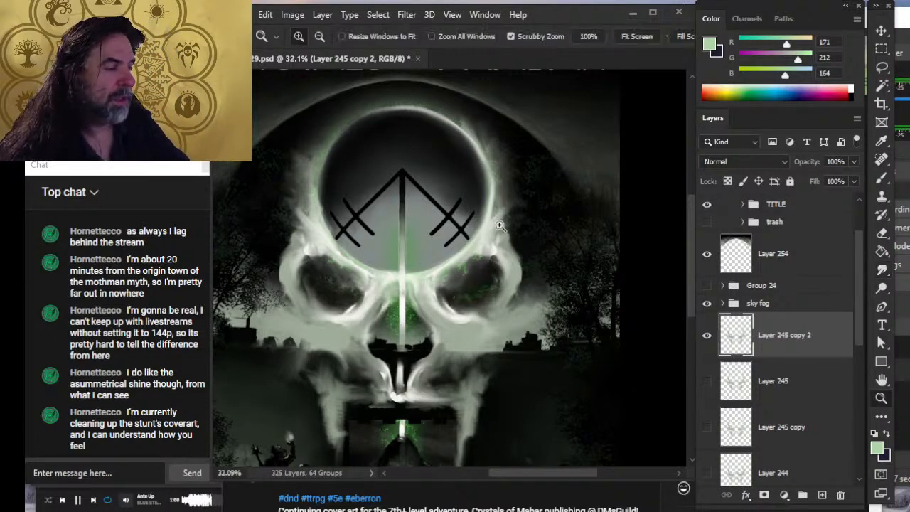
pyautogui.moveTo(529, 262); pyautogui.dragTo(463, 296)
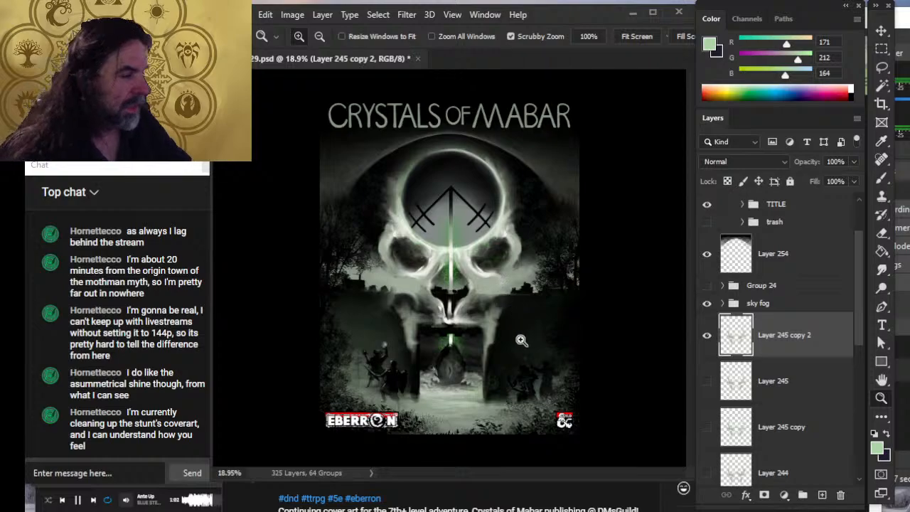
pyautogui.click(882, 47)
pyautogui.moveTo(284, 444); pyautogui.dragTo(589, 292)
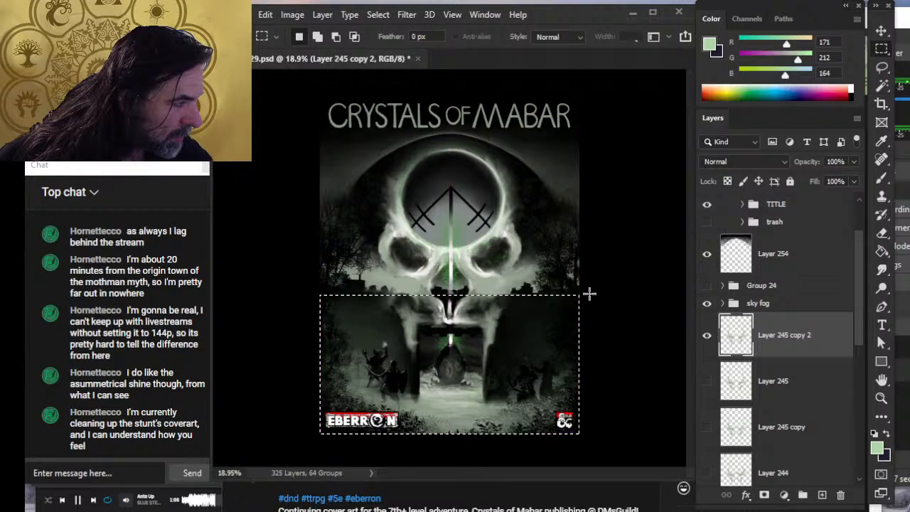
# - Nudge the selection up so its upper edge runs along the horizon through the skull's nose
pyautogui.press('z')
pyautogui.moveTo(418, 288)
pyautogui.mouseDown()
pyautogui.moveTo(472, 298)
pyautogui.moveTo(512, 325)
pyautogui.mouseUp()
pyautogui.press('l')
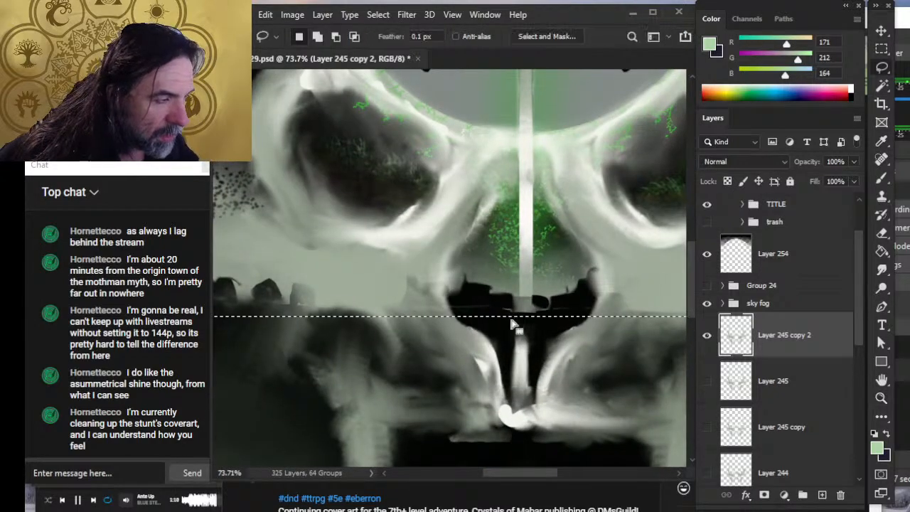
pyautogui.press('Up')
pyautogui.press('Up')
pyautogui.press('Up')
pyautogui.press('Up')
pyautogui.press('Up')
pyautogui.press('Up')
pyautogui.press('Up')
pyautogui.press('Up')
pyautogui.press('Up')
pyautogui.press('Up')
pyautogui.press('Up')
pyautogui.press('Up')
pyautogui.press('Up')
pyautogui.press('Up')
pyautogui.press('Up')
pyautogui.press('Up')
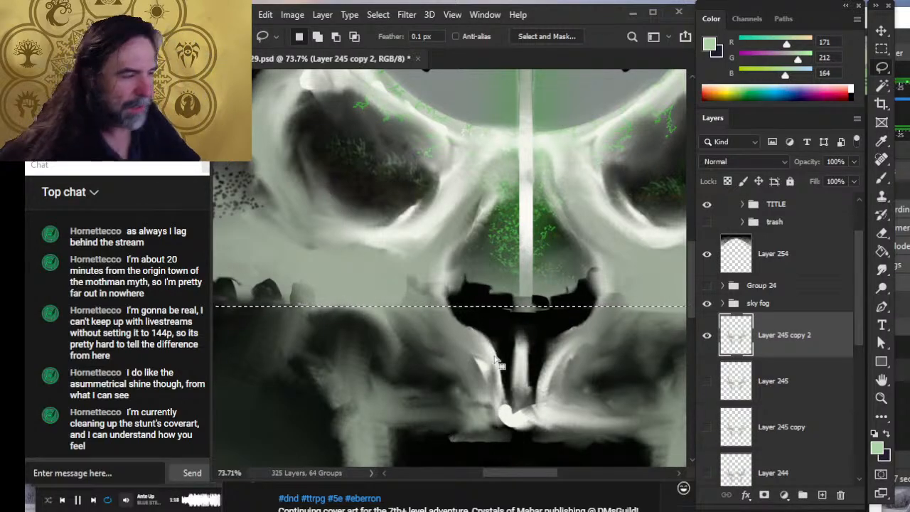
# - Cut the selected lower skull from Layer 245 copy 2 and paste it in place on a new layer
pyautogui.press('z')
pyautogui.moveTo(559, 349); pyautogui.dragTo(445, 356)
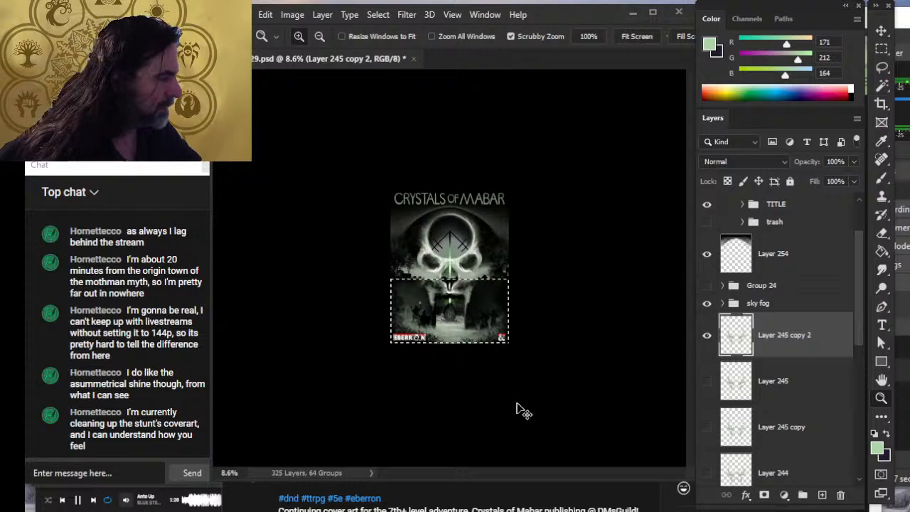
pyautogui.hotkey('ctrl', 'x')
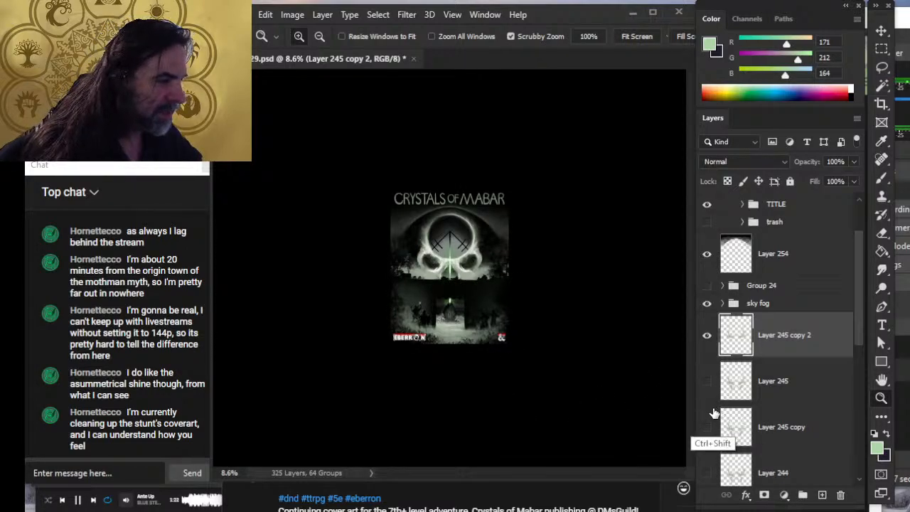
pyautogui.hotkey('ctrl', 'v')
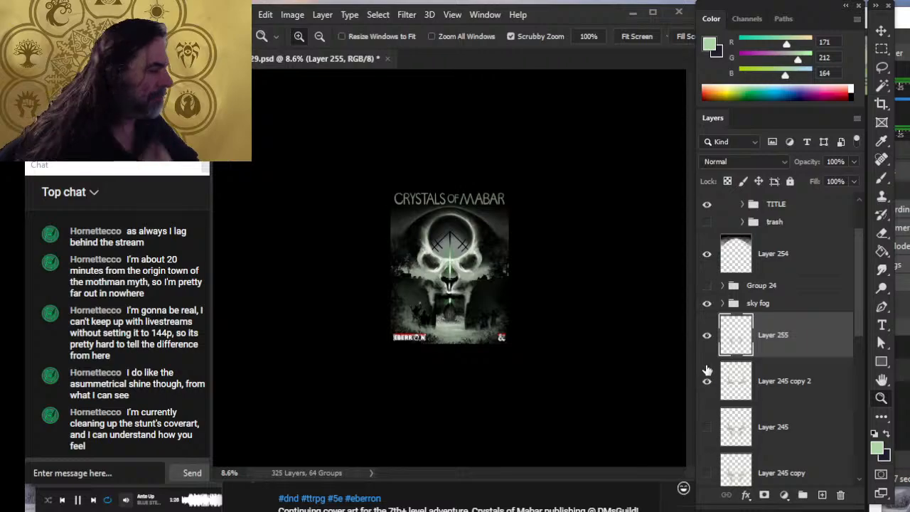
# - Move Layer 255 below Layer 245 copy 2 and hide it, leaving Layer 245 copy 2 selected
pyautogui.moveTo(775, 341); pyautogui.dragTo(784, 398)
pyautogui.click(779, 349)
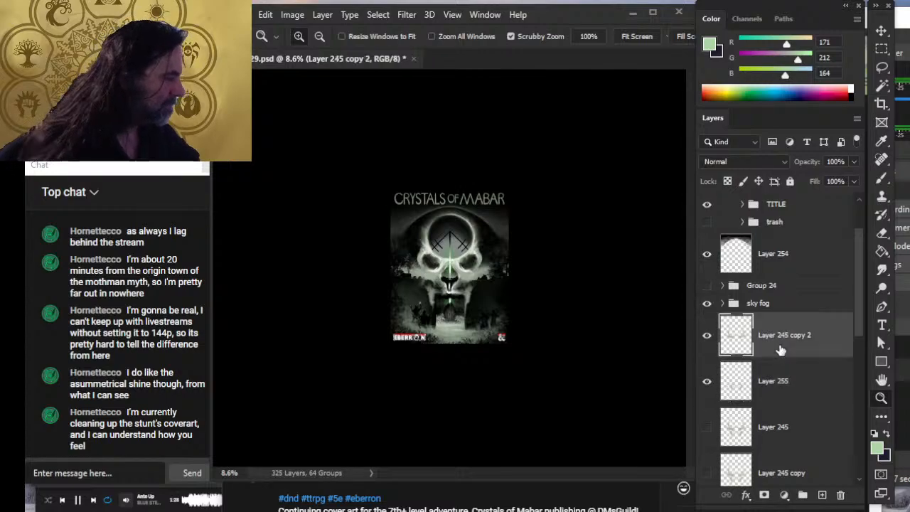
pyautogui.click(707, 384)
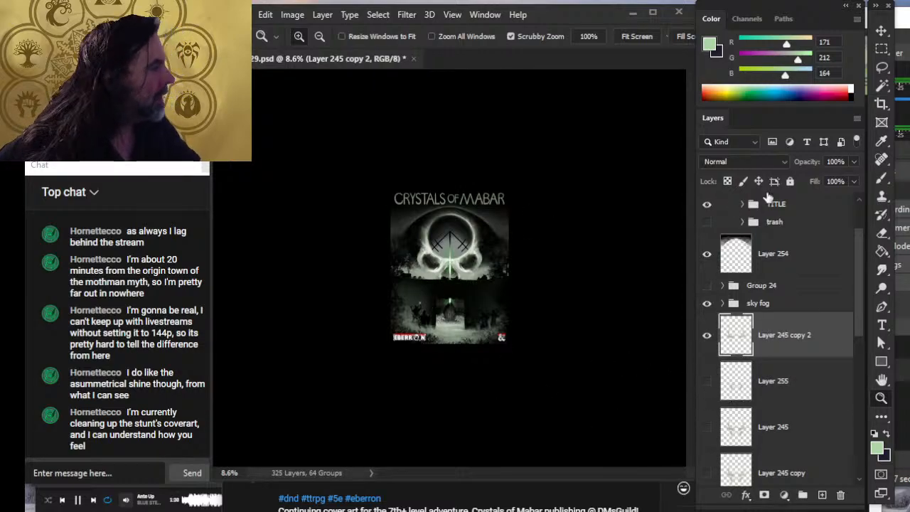
# - Select the right half of the cover with a rectangular marquee from the central beam outward, covering the upper skull
pyautogui.click(882, 51)
pyautogui.press('z')
pyautogui.moveTo(449, 288); pyautogui.dragTo(512, 283)
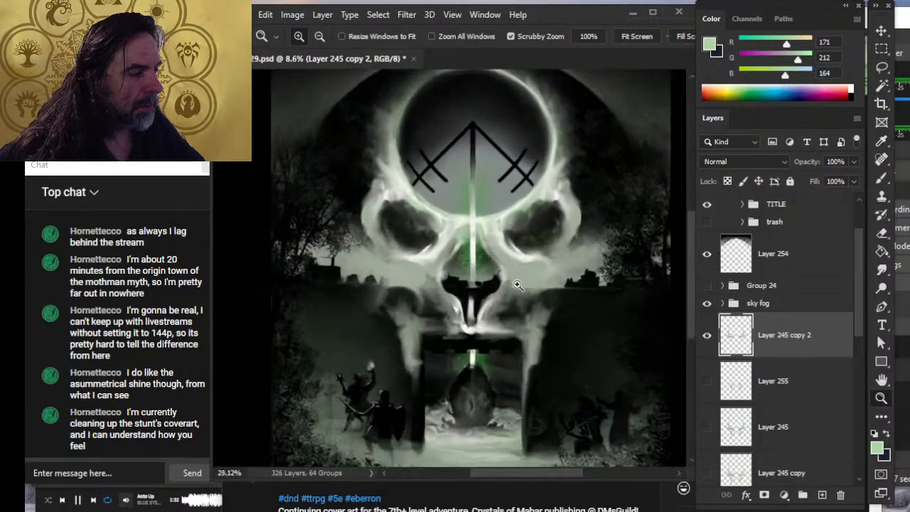
pyautogui.moveTo(573, 344); pyautogui.dragTo(533, 338)
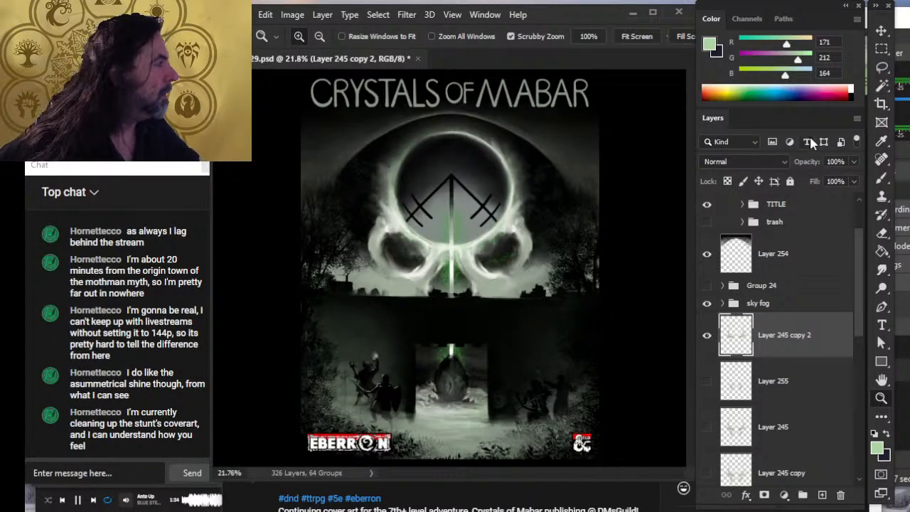
pyautogui.click(881, 48)
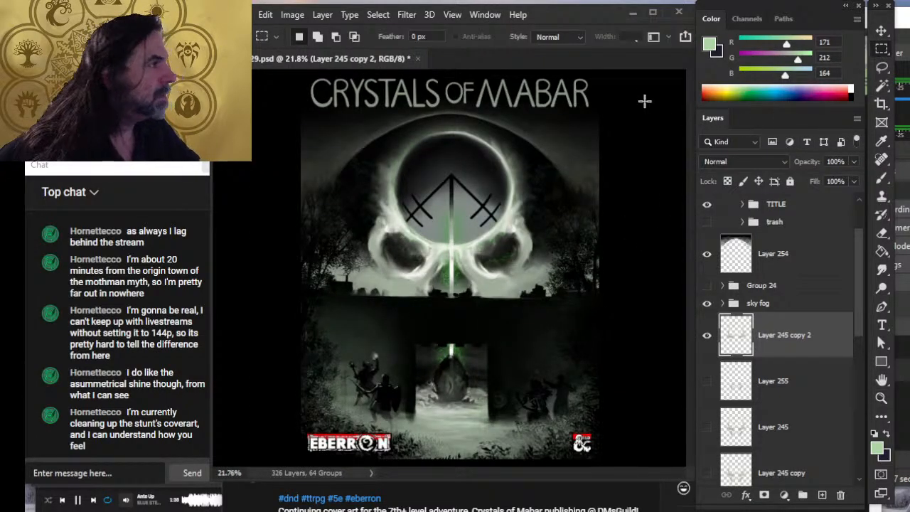
pyautogui.moveTo(663, 377)
pyautogui.mouseDown()
pyautogui.moveTo(599, 131)
pyautogui.moveTo(520, 77)
pyautogui.moveTo(443, 77)
pyautogui.moveTo(452, 57)
pyautogui.mouseUp()
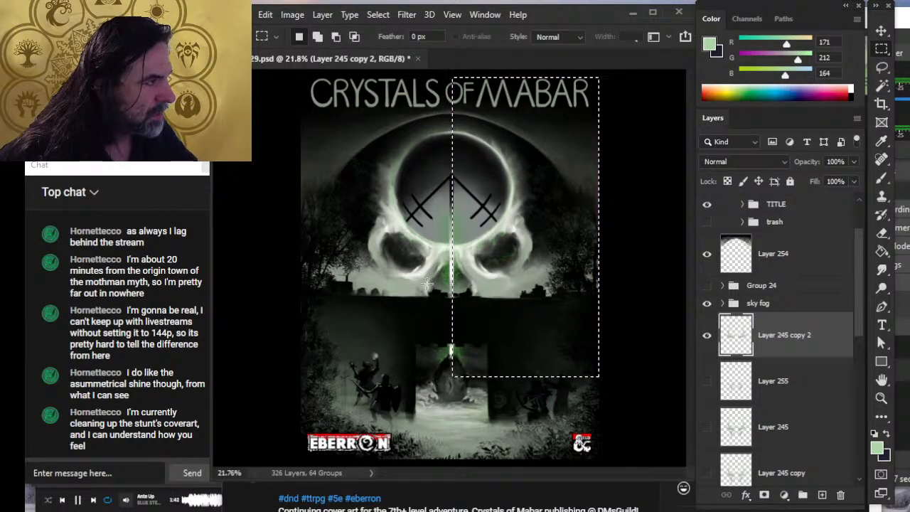
# - Align the selection's inner vertical edge with the left side of the central light beam
pyautogui.press('z')
pyautogui.moveTo(443, 262); pyautogui.dragTo(472, 275)
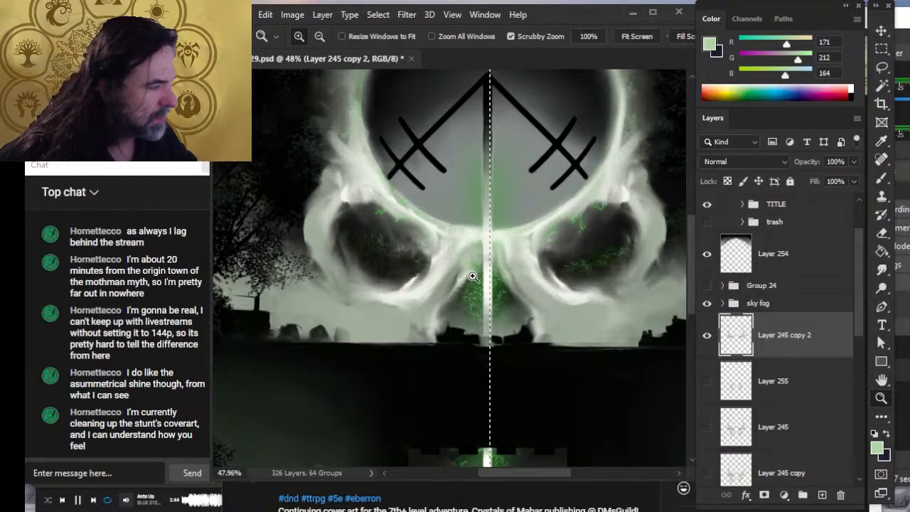
pyautogui.press('l')
pyautogui.hotkey('ctrl', 'd')
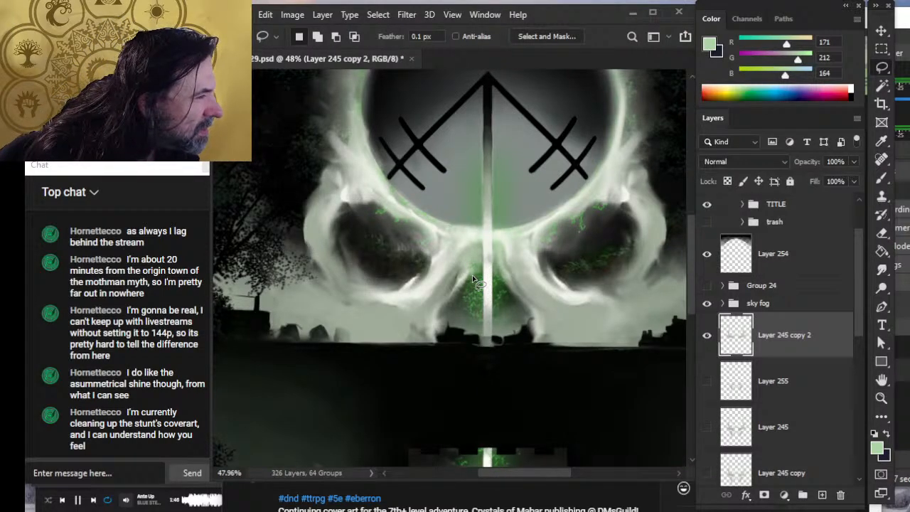
pyautogui.press('z')
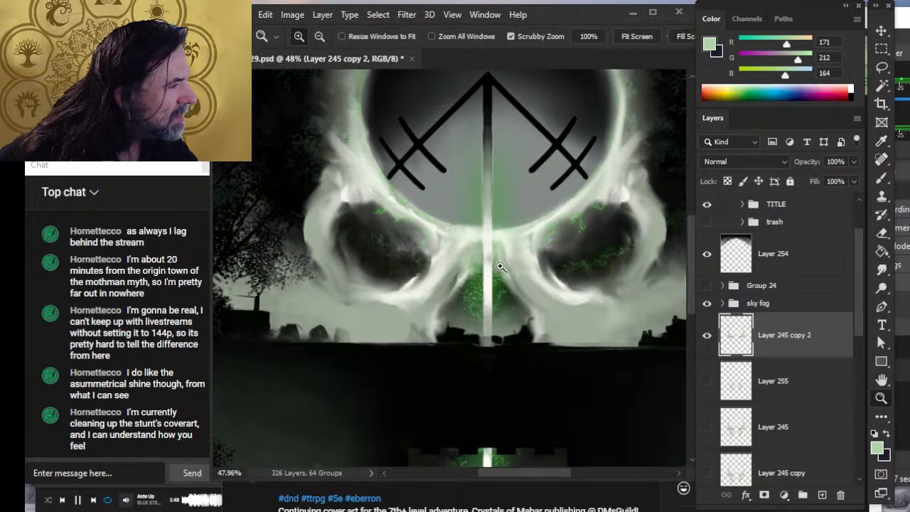
pyautogui.moveTo(487, 269); pyautogui.dragTo(526, 311)
pyautogui.press('l')
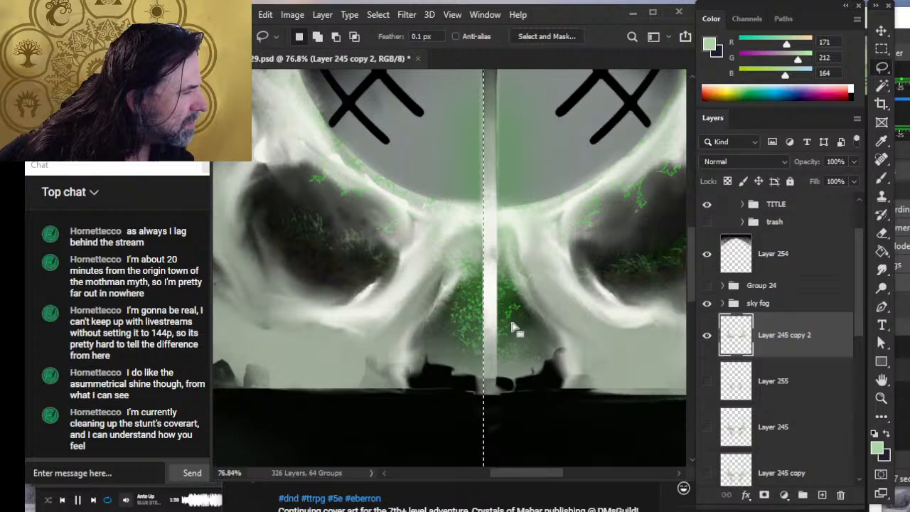
# - Transform the selection outward past the canvas's right edge to 142.02% width, keeping its inner edge on the beam
pyautogui.press('z')
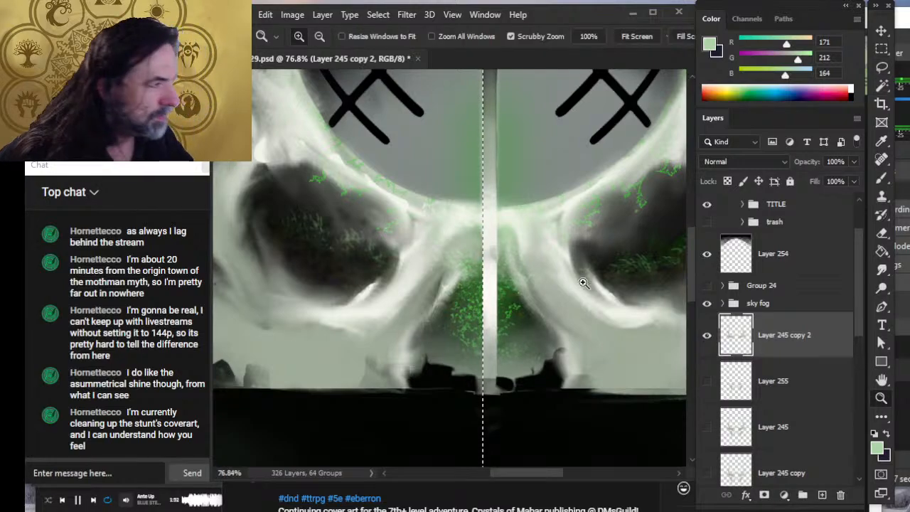
pyautogui.moveTo(515, 328); pyautogui.dragTo(499, 275)
pyautogui.press('l')
pyautogui.rightClick(505, 208)
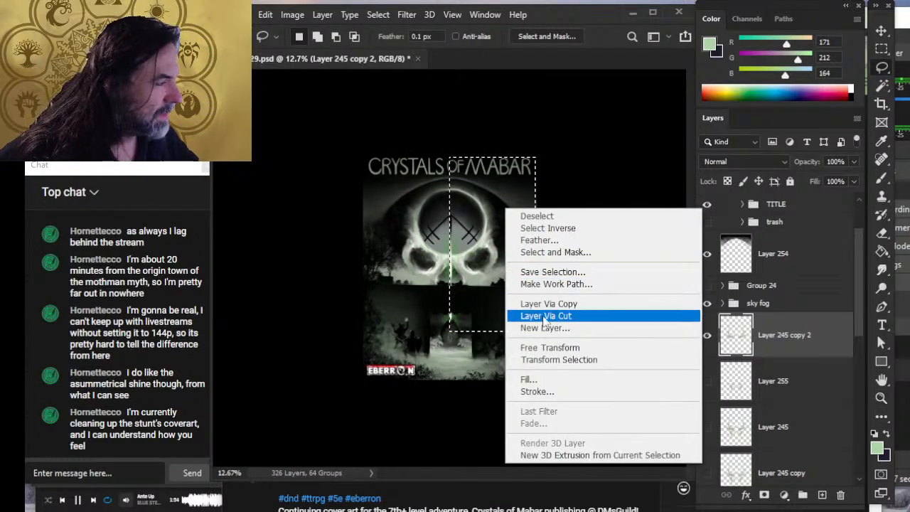
pyautogui.click(568, 359)
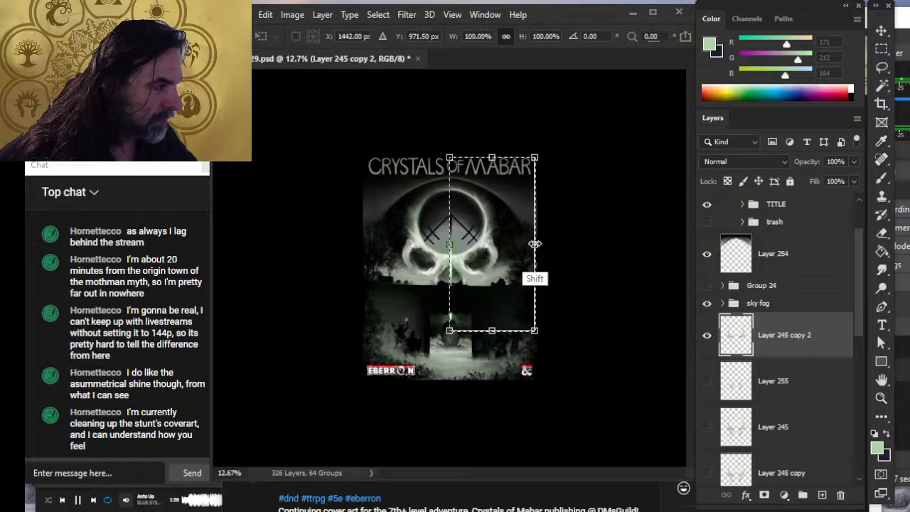
pyautogui.moveTo(537, 243); pyautogui.dragTo(573, 242)
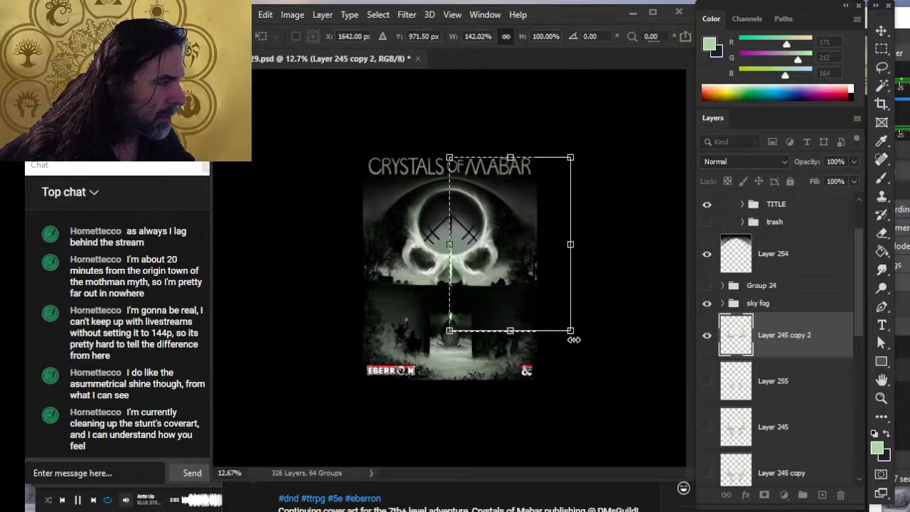
pyautogui.press('Return')
pyautogui.press('l')
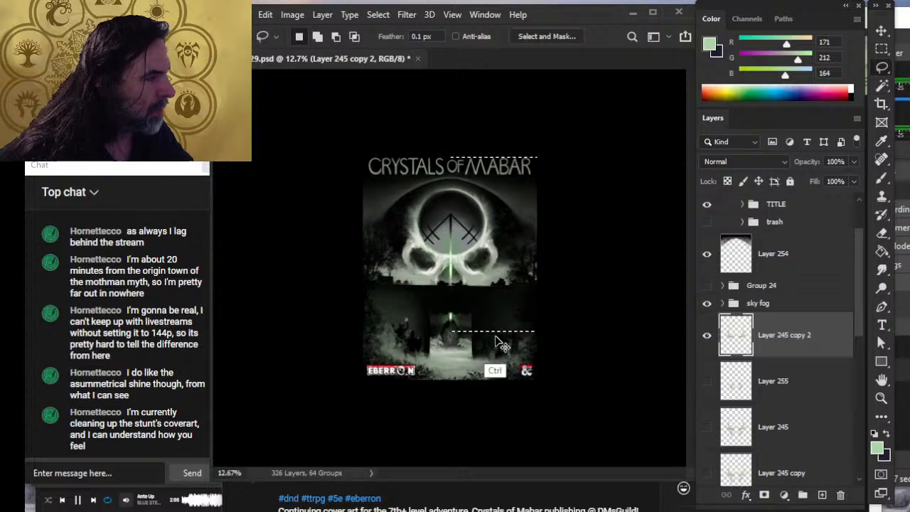
# - Copy the selected right half of the skull, hide Layer 245 copy 2, and paste the half in place on two new layers
pyautogui.press('ctrl')
pyautogui.click(708, 336)
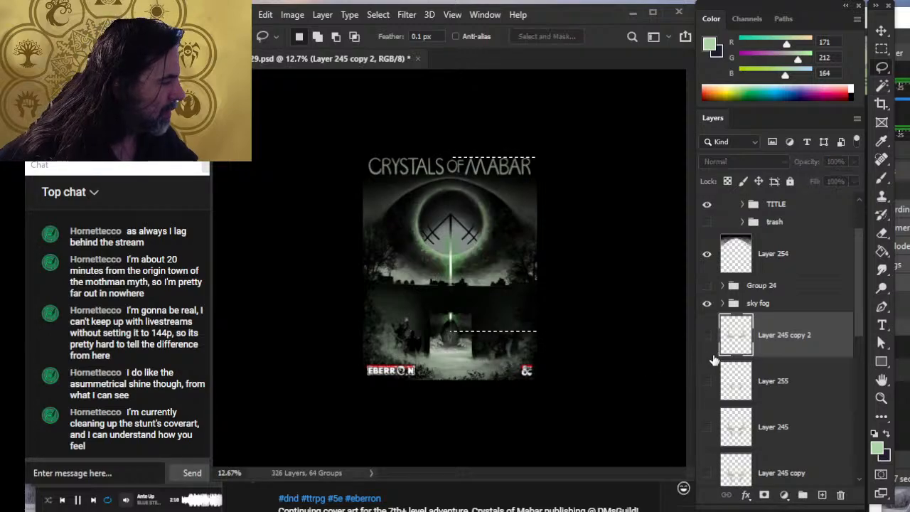
pyautogui.hotkey('ctrl', 'shift', 'v')
pyautogui.hotkey('ctrl', 'shift', 'v')
# - Flip the skull half on Layer 257 horizontally with Free Transform
pyautogui.rightClick(790, 331)
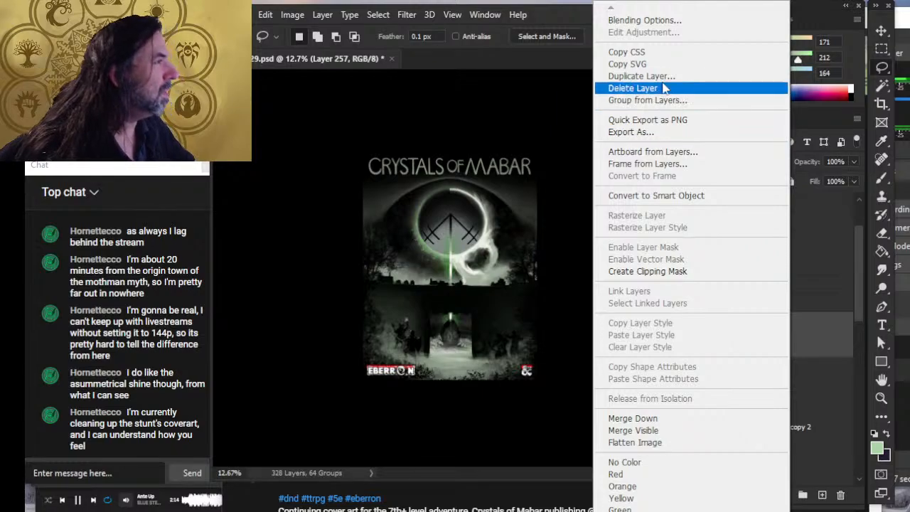
pyautogui.rightClick(516, 265)
pyautogui.rightClick(504, 239)
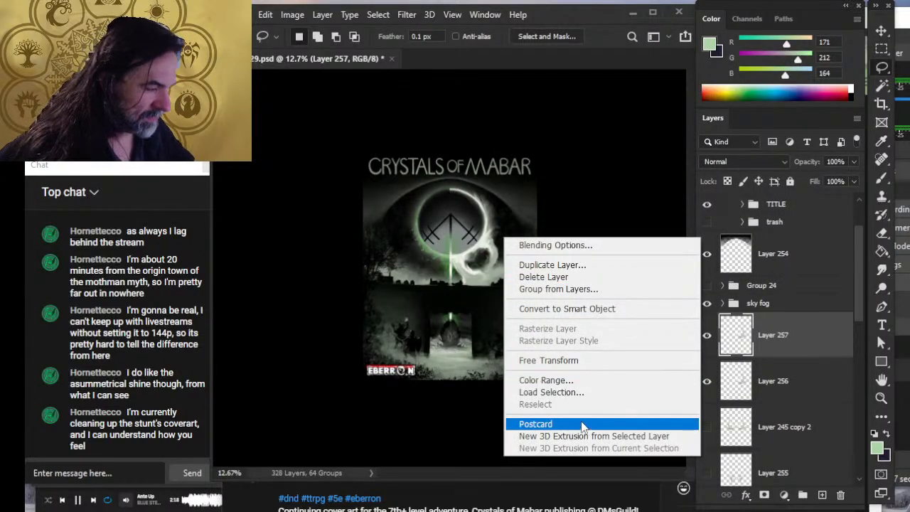
pyautogui.click(551, 360)
pyautogui.rightClick(468, 271)
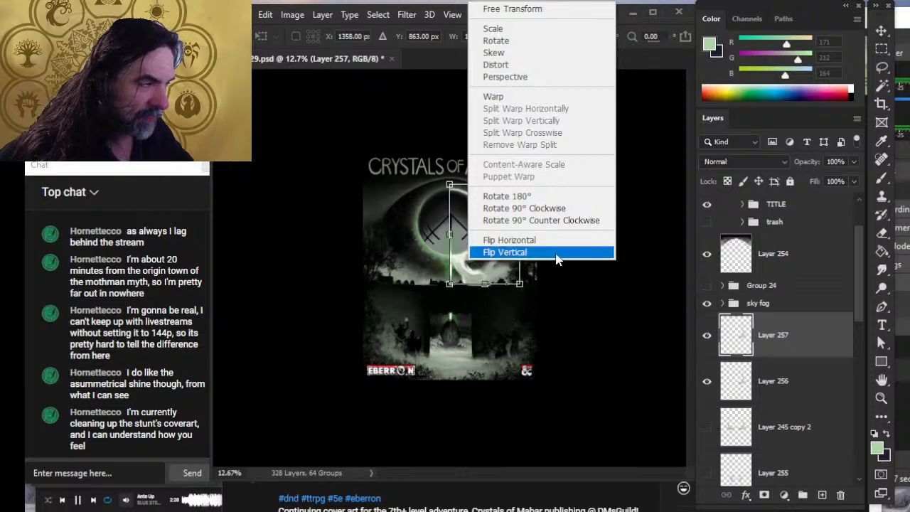
pyautogui.click(529, 241)
pyautogui.press('Return')
pyautogui.press('l')
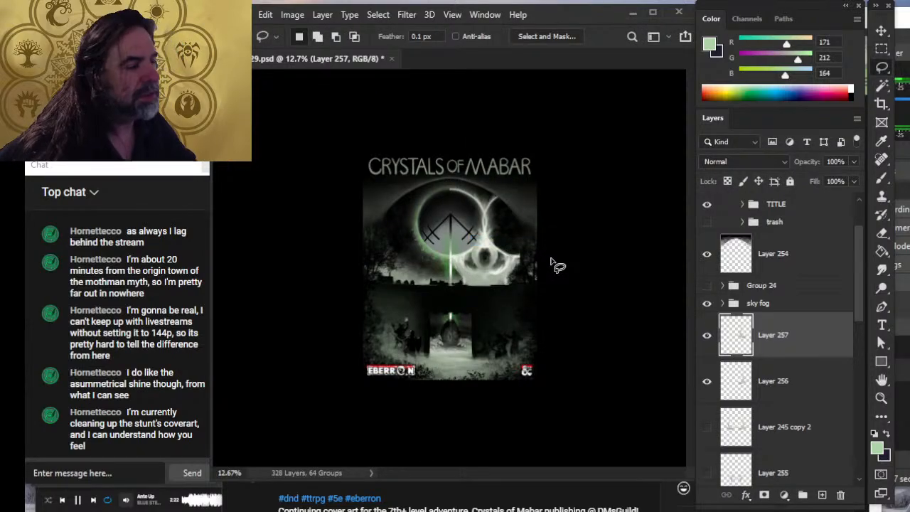
# - Move the flipped half on Layer 257 left until it meets the right half at the central beam, forming a symmetrical skull
pyautogui.press('z')
pyautogui.moveTo(470, 247); pyautogui.dragTo(498, 248)
pyautogui.press('v')
pyautogui.hotkey('shift', 'Left')
pyautogui.hotkey('shift', 'Left')
pyautogui.hotkey('shift', 'Left')
pyautogui.hotkey('shift', 'Left')
pyautogui.hotkey('shift', 'Left')
pyautogui.hotkey('shift', 'Left')
pyautogui.hotkey('shift', 'Left')
pyautogui.hotkey('shift', 'Left')
pyautogui.hotkey('shift', 'Left')
pyautogui.hotkey('shift', 'Left')
pyautogui.hotkey('shift', 'Left')
pyautogui.hotkey('shift', 'Left')
pyautogui.hotkey('shift', 'Left')
pyautogui.hotkey('shift', 'Left')
pyautogui.hotkey('shift', 'Left')
pyautogui.hotkey('shift', 'Left')
pyautogui.hotkey('shift', 'Left')
pyautogui.hotkey('shift', 'Left')
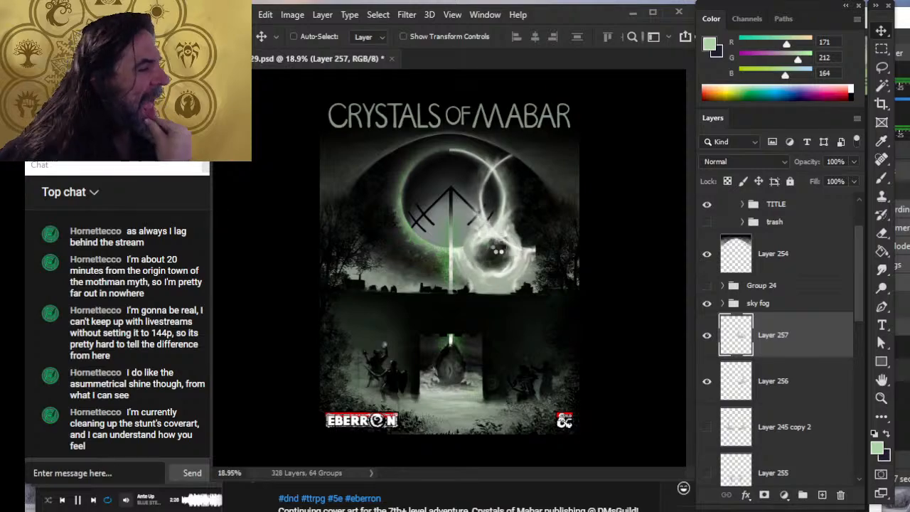
pyautogui.hotkey('shift', 'Left')
pyautogui.hotkey('shift', 'Left')
pyautogui.hotkey('shift', 'Left')
pyautogui.hotkey('shift', 'Left')
pyautogui.hotkey('shift', 'Left')
pyautogui.hotkey('shift', 'Left')
pyautogui.hotkey('shift', 'Left')
pyautogui.hotkey('shift', 'Left')
pyautogui.hotkey('shift', 'Left')
pyautogui.hotkey('shift', 'Left')
pyautogui.hotkey('shift', 'Left')
pyautogui.hotkey('shift', 'Left')
pyautogui.hotkey('shift', 'Left')
pyautogui.hotkey('shift', 'Left')
pyautogui.hotkey('shift', 'Left')
pyautogui.hotkey('shift', 'Left')
pyautogui.hotkey('shift', 'Left')
pyautogui.hotkey('shift', 'Left')
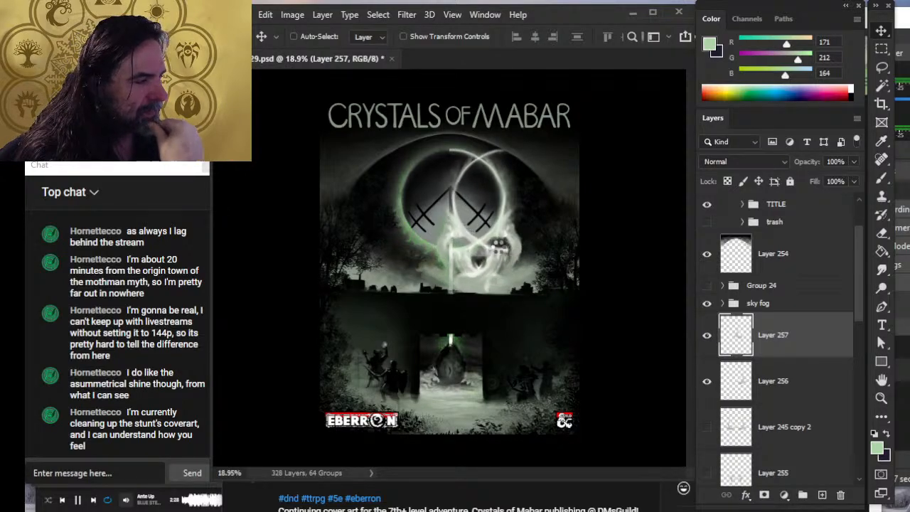
pyautogui.hotkey('shift', 'Left')
pyautogui.hotkey('shift', 'Left')
pyautogui.hotkey('shift', 'Left')
pyautogui.hotkey('shift', 'Left')
pyautogui.hotkey('shift', 'Left')
pyautogui.hotkey('shift', 'Left')
pyautogui.hotkey('shift', 'Left')
pyautogui.hotkey('shift', 'Left')
pyautogui.hotkey('shift', 'Left')
pyautogui.hotkey('shift', 'Left')
pyautogui.hotkey('shift', 'Left')
pyautogui.hotkey('shift', 'Left')
pyautogui.hotkey('shift', 'Left')
pyautogui.hotkey('shift', 'Left')
pyautogui.hotkey('shift', 'Left')
pyautogui.hotkey('shift', 'Left')
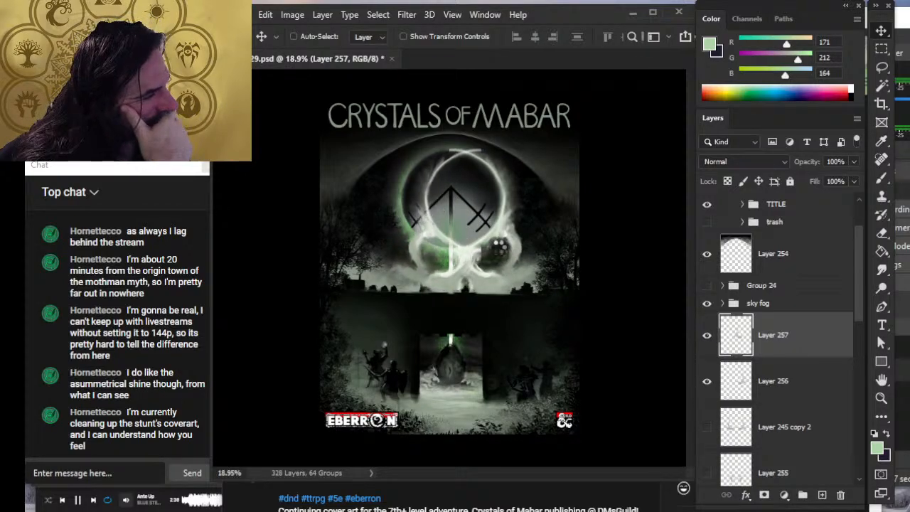
pyautogui.hotkey('shift', 'Left')
pyautogui.hotkey('shift', 'Left')
pyautogui.hotkey('shift', 'Left')
pyautogui.hotkey('shift', 'Left')
pyautogui.hotkey('shift', 'Left')
pyautogui.hotkey('shift', 'Left')
pyautogui.hotkey('shift', 'Left')
pyautogui.hotkey('shift', 'Left')
pyautogui.hotkey('shift', 'Left')
pyautogui.hotkey('shift', 'Left')
pyautogui.hotkey('shift', 'Left')
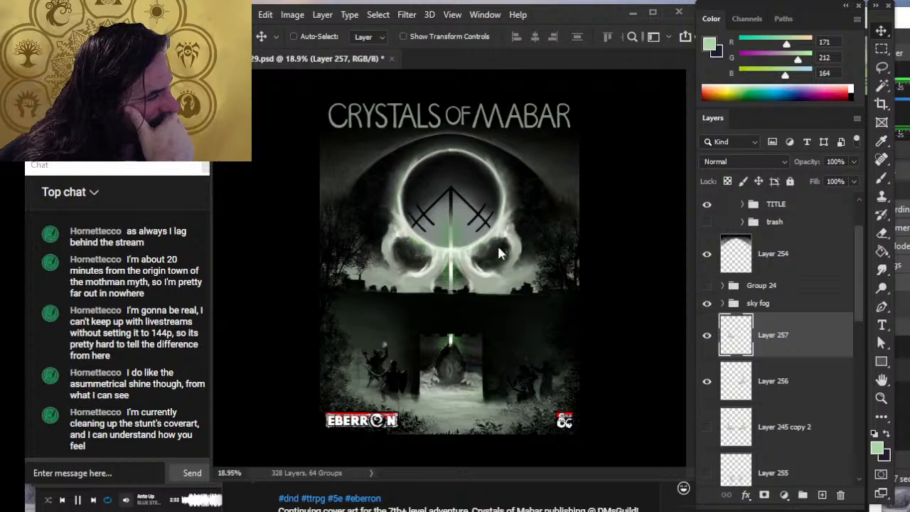
# - Check the join of the two skull halves at the central beam and merge Layer 257 down into Layer 256
pyautogui.hotkey('ctrl', 'space')
pyautogui.moveTo(444, 240); pyautogui.dragTo(538, 294)
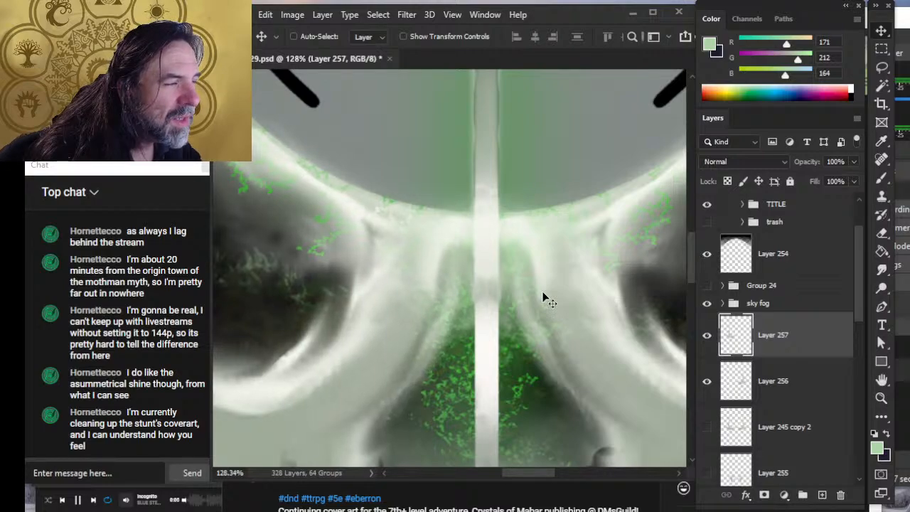
pyautogui.press('z')
pyautogui.moveTo(588, 296); pyautogui.dragTo(513, 292)
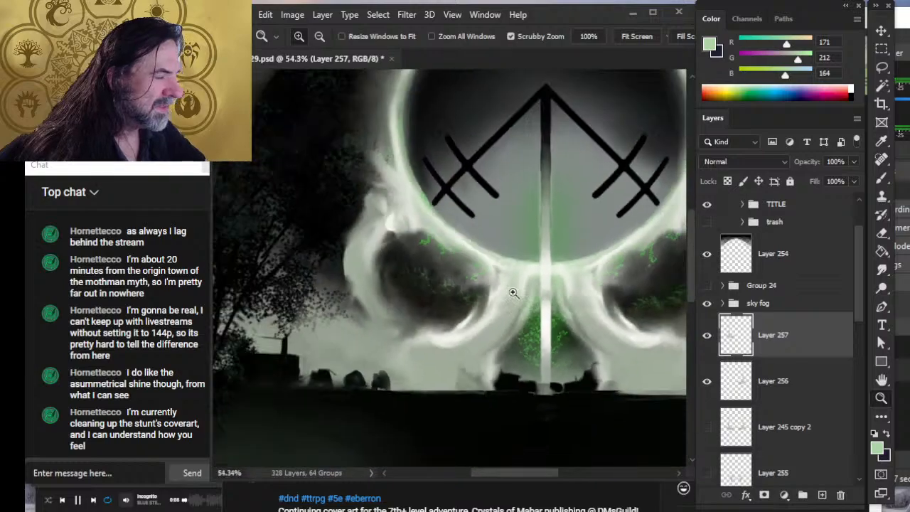
pyautogui.rightClick(786, 348)
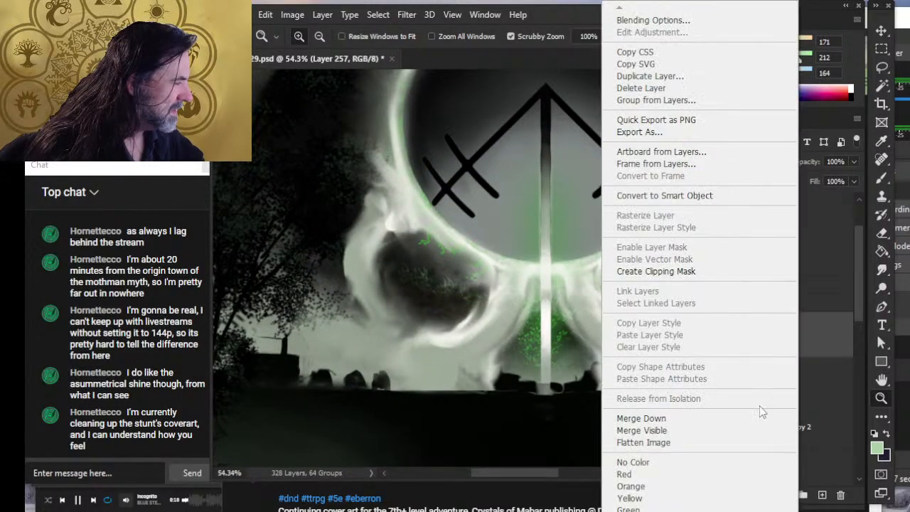
pyautogui.click(732, 421)
# - Smudge the merged skull along the central beam between the eye sockets with a 35 px brush at 60% strength
pyautogui.press('e')
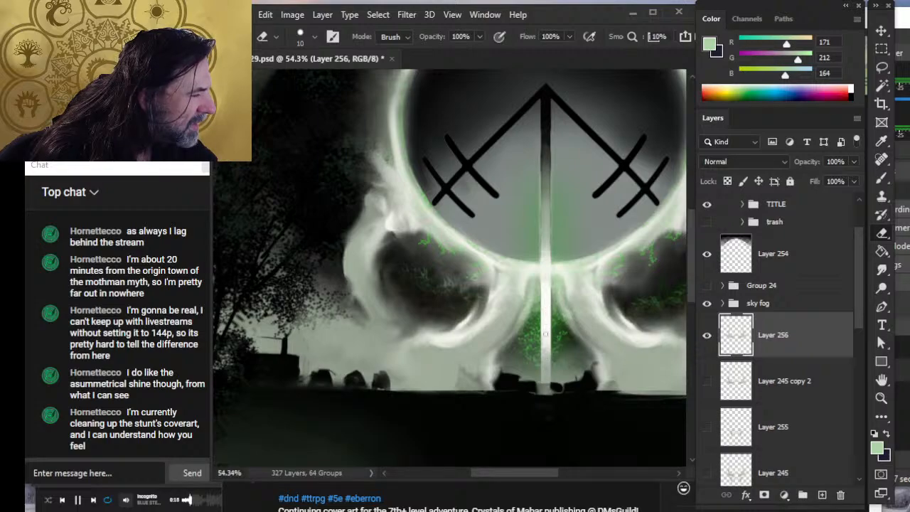
pyautogui.press('r')
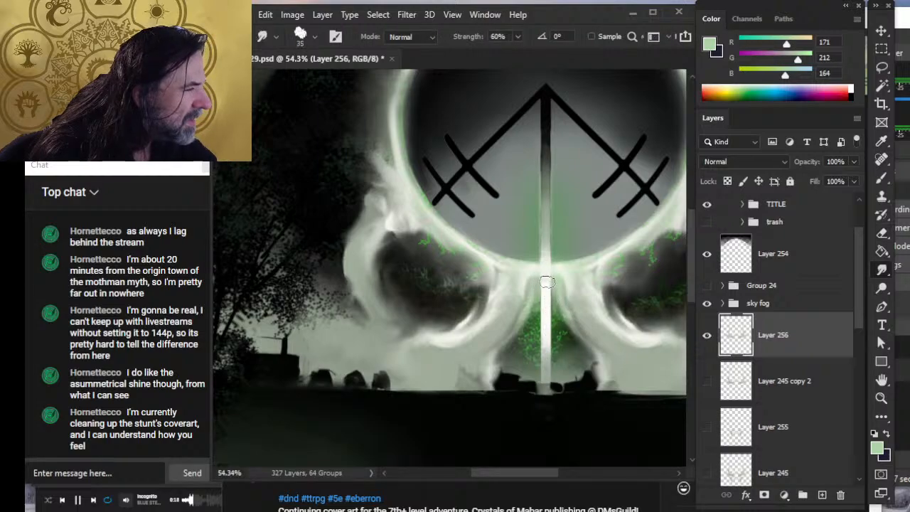
pyautogui.moveTo(545, 307)
pyautogui.mouseDown()
pyautogui.moveTo(552, 334)
pyautogui.moveTo(525, 344)
pyautogui.mouseUp()
pyautogui.press('z')
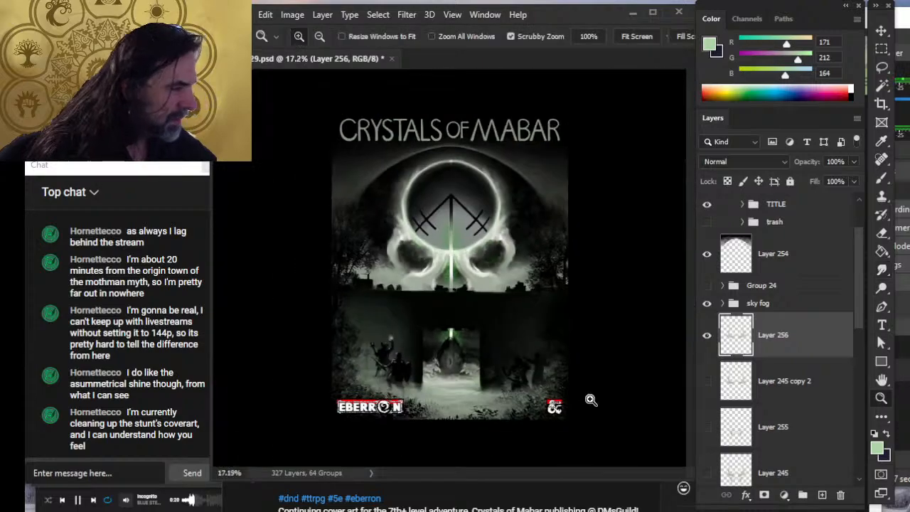
# - Show Layer 255 with the lower part of the skull and move it between Layer 256 and Layer 245 copy 2
pyautogui.click(707, 381)
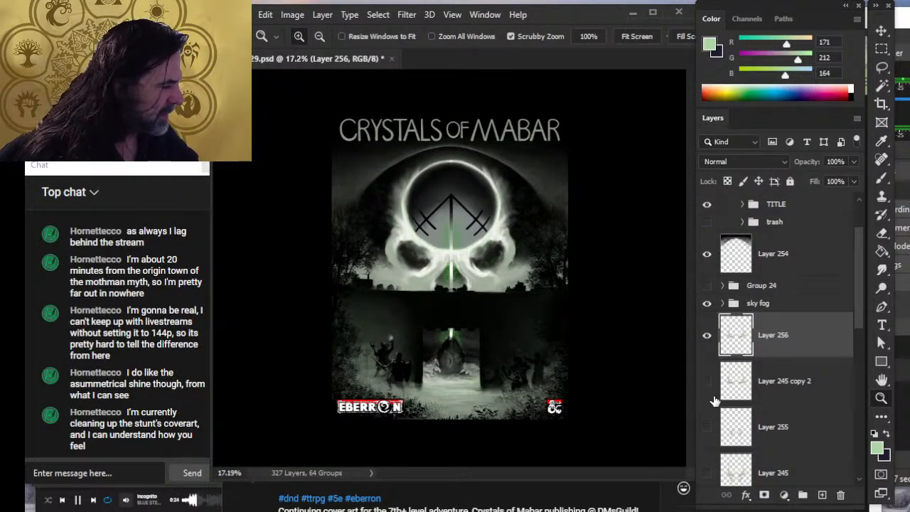
pyautogui.click(707, 427)
pyautogui.moveTo(788, 412); pyautogui.dragTo(790, 361)
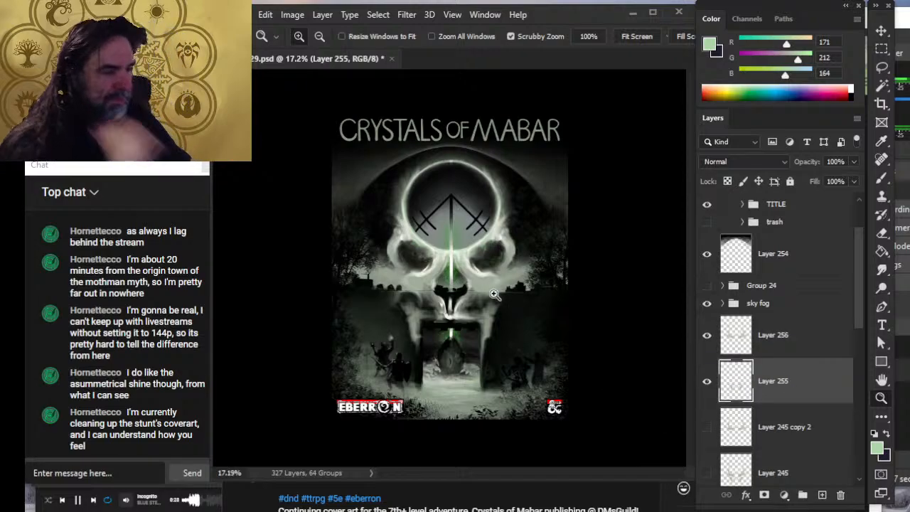
# - Select Layer 256 and toggle the visibility of Layer 255 and Layer 256 to compare their parts of the skull
pyautogui.click(805, 348)
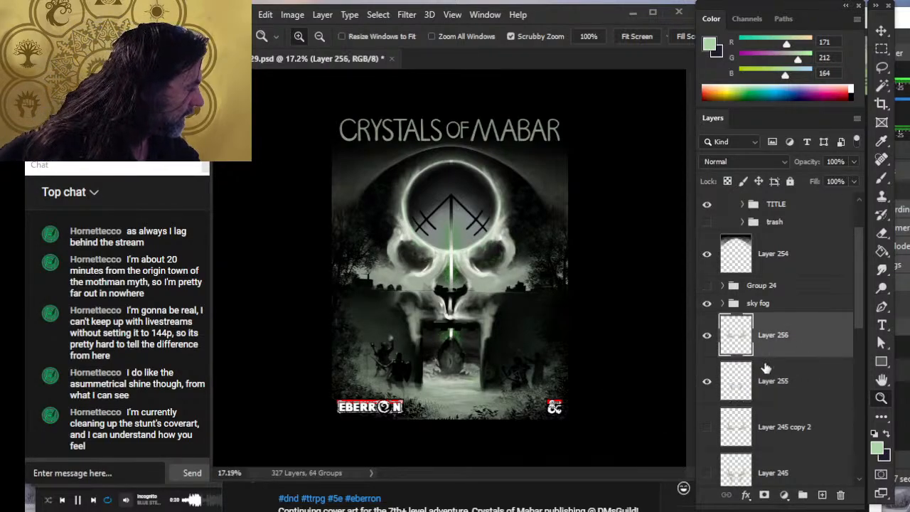
pyautogui.click(707, 382)
pyautogui.click(707, 382)
pyautogui.click(707, 337)
pyautogui.click(707, 335)
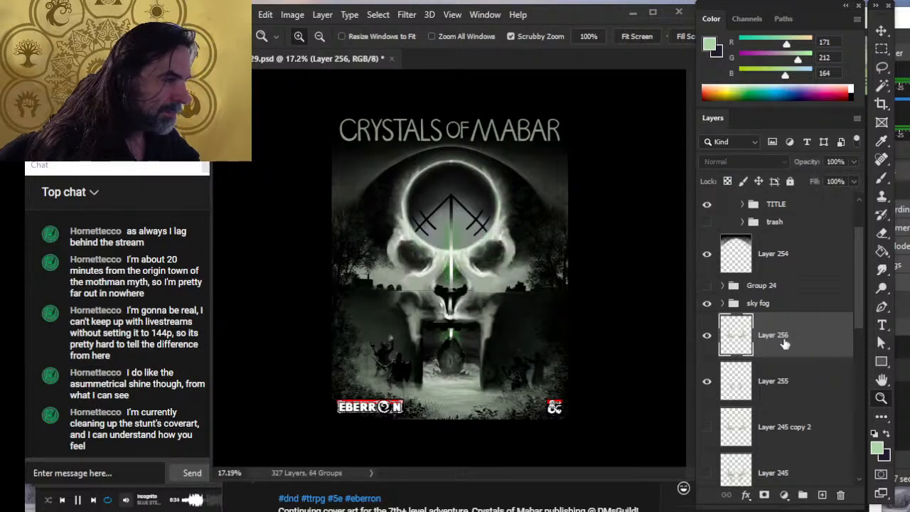
# - Duplicate Layer 256 as Layer 256 copy and hide the original
pyautogui.click(426, 233)
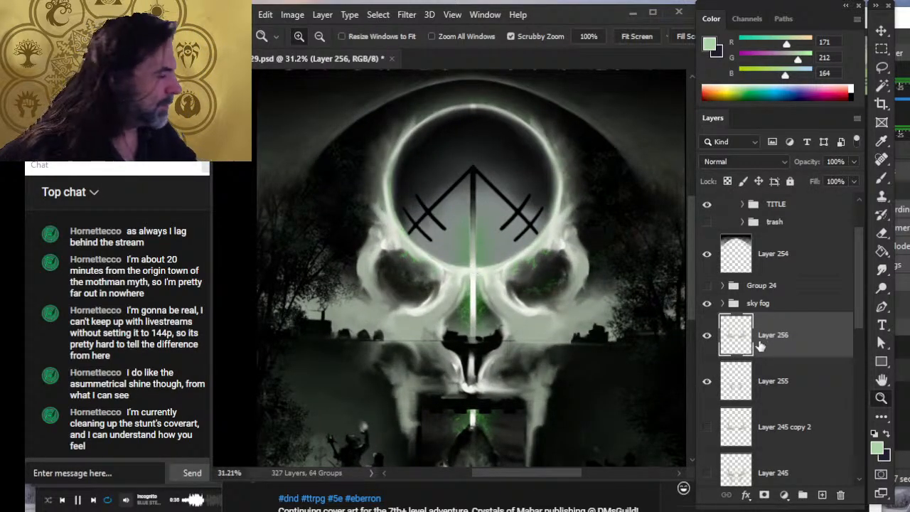
pyautogui.rightClick(777, 347)
pyautogui.click(824, 76)
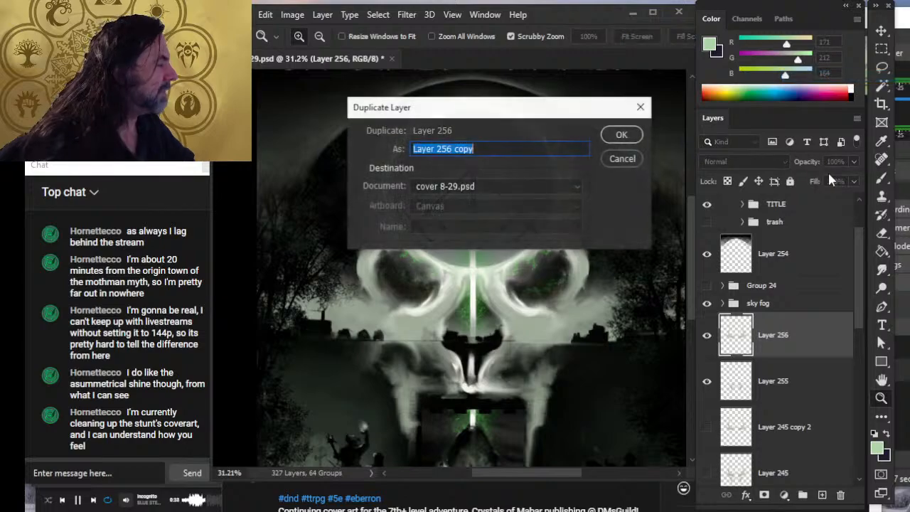
pyautogui.press('Return')
# - Smudge the left inner edge of the glowing ring on Layer 256 copy with a 35 px brush at 60% strength
pyautogui.moveTo(398, 185); pyautogui.dragTo(458, 273)
pyautogui.moveTo(398, 204); pyautogui.dragTo(397, 230)
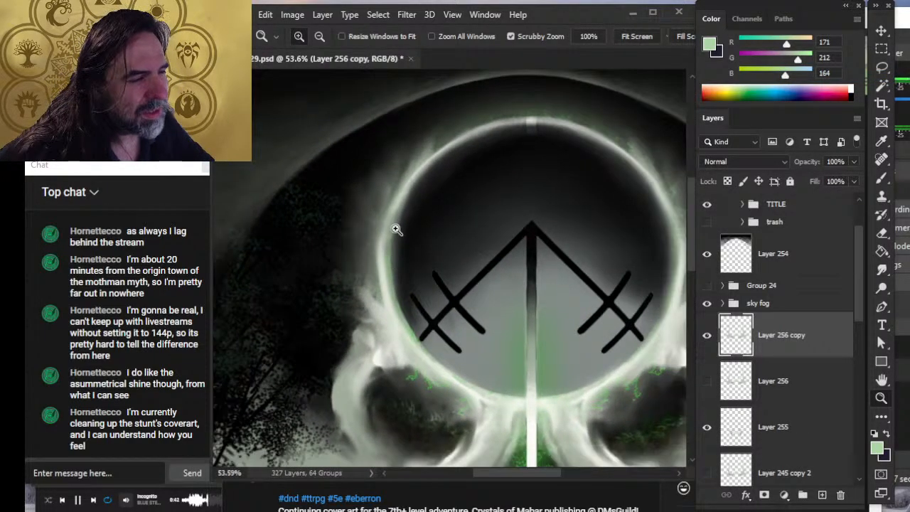
pyautogui.press('r')
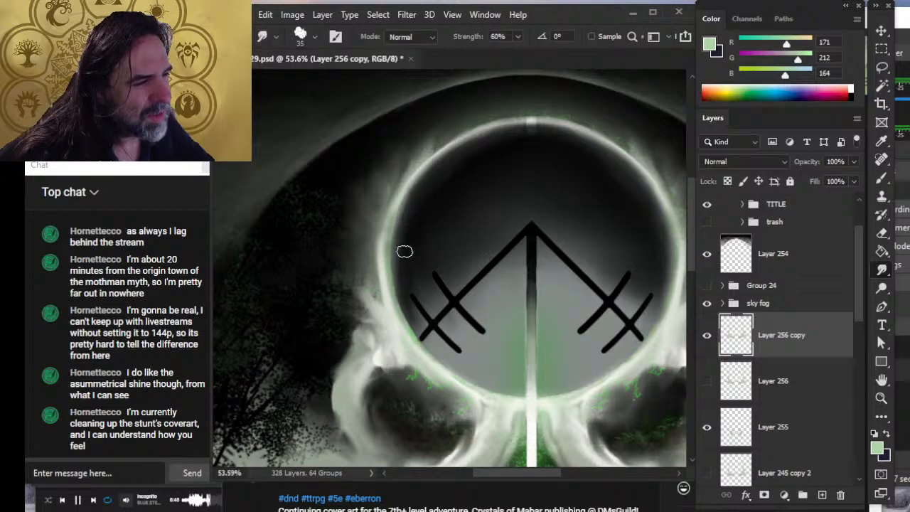
pyautogui.moveTo(403, 196); pyautogui.dragTo(400, 285)
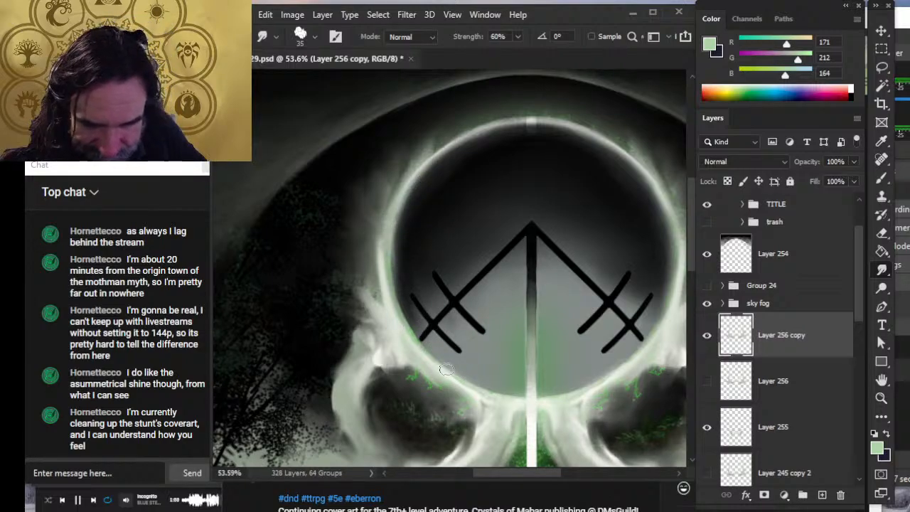
# - Reduce the Smudge brush to 15 px and blend away the seam at the top of the glowing ring
pyautogui.press('e')
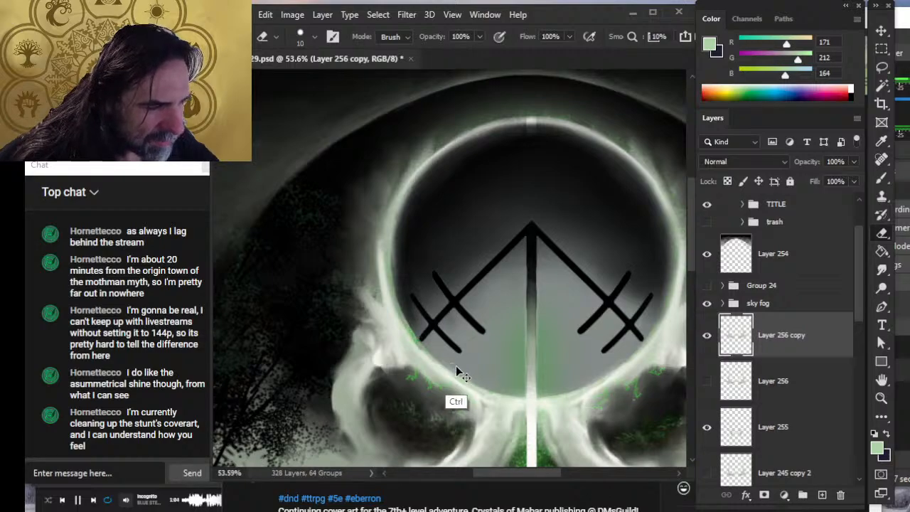
pyautogui.press('r')
pyautogui.press('[')
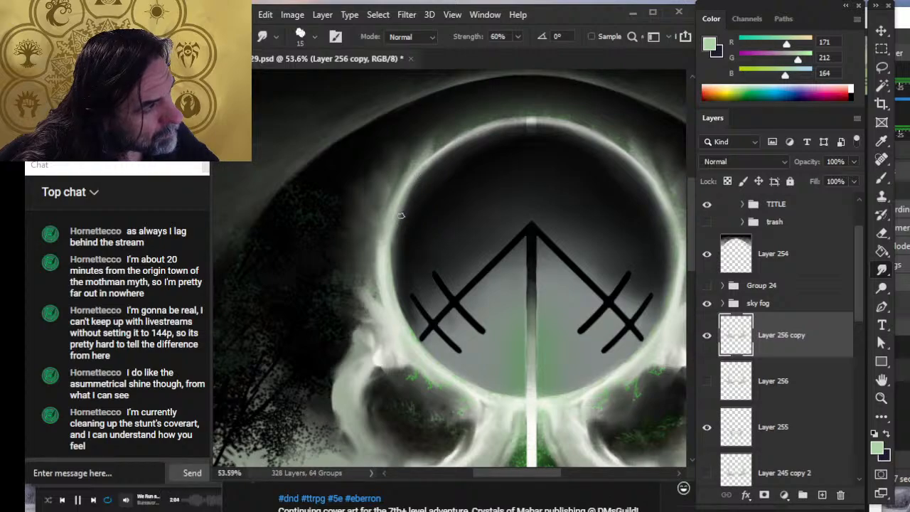
pyautogui.press('e')
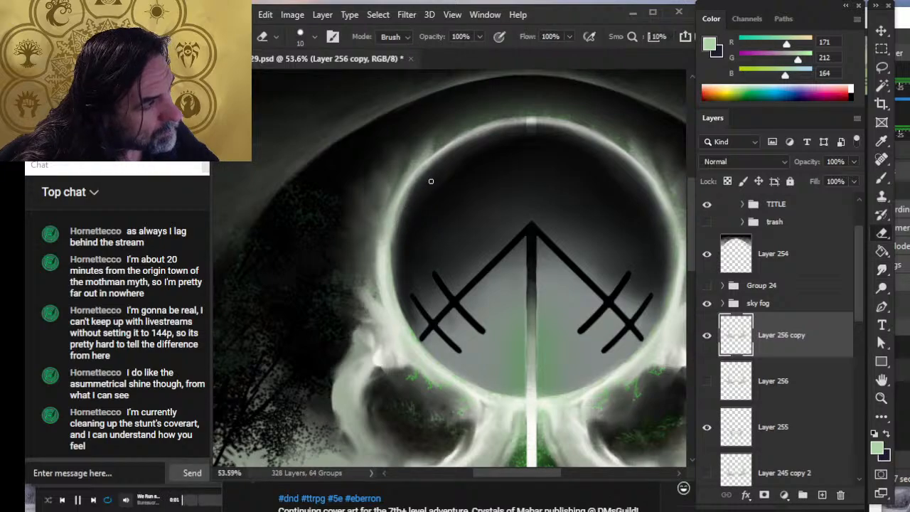
pyautogui.press('r')
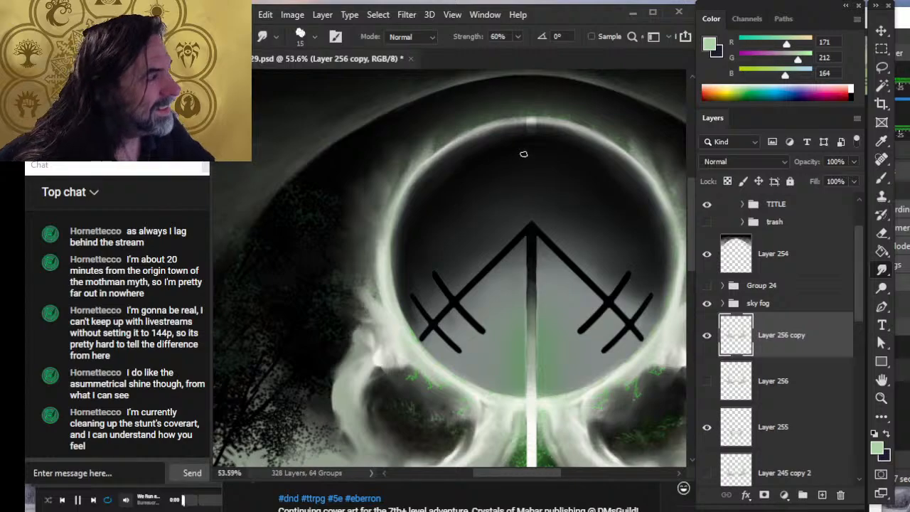
pyautogui.moveTo(538, 122)
pyautogui.mouseDown()
pyautogui.moveTo(524, 122)
pyautogui.moveTo(539, 121)
pyautogui.mouseUp()
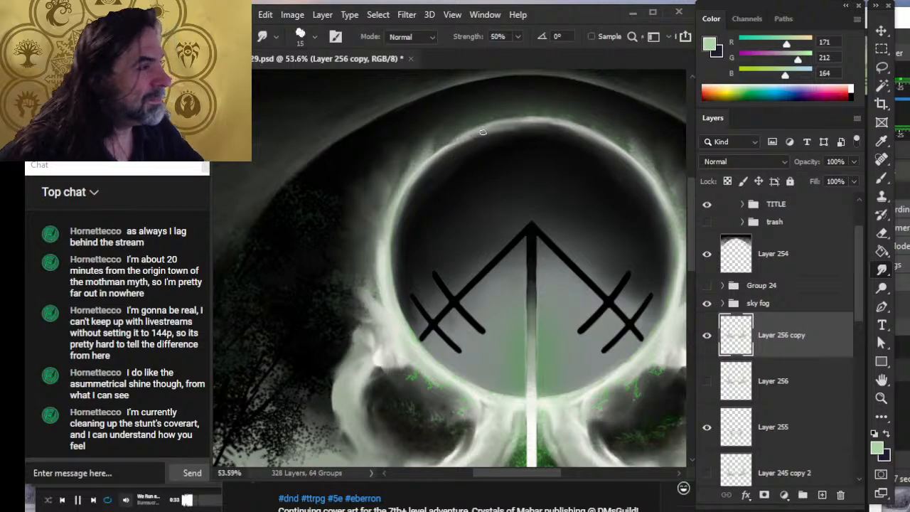
# - Smudge flame-like wisps outward along the ring's upper-left rim with a 25 px brush at 50% strength
pyautogui.press(']')
pyautogui.press('5')
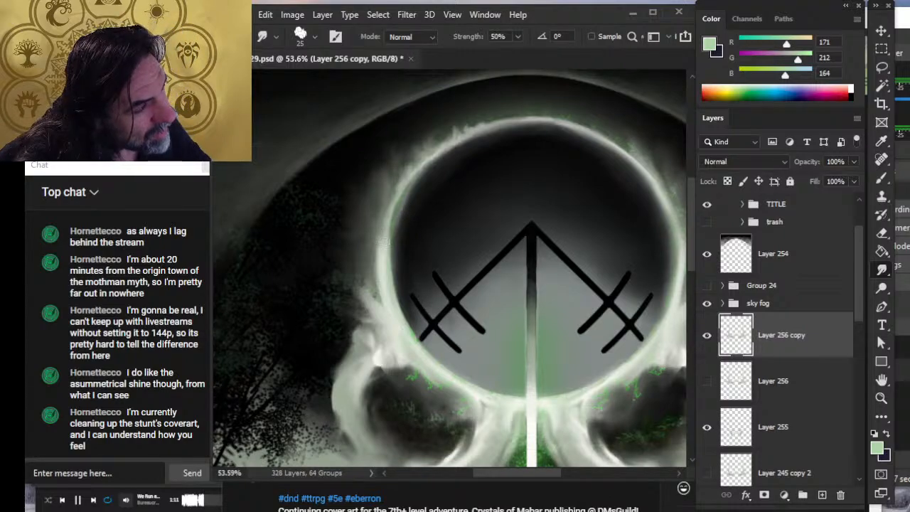
# - Sample the dark grey inside the ring, paint along its upper-left inner edge, and smudge the paint into the glow
pyautogui.press('b')
pyautogui.keyDown('alt'); pyautogui.click(415, 209); pyautogui.keyUp('alt')
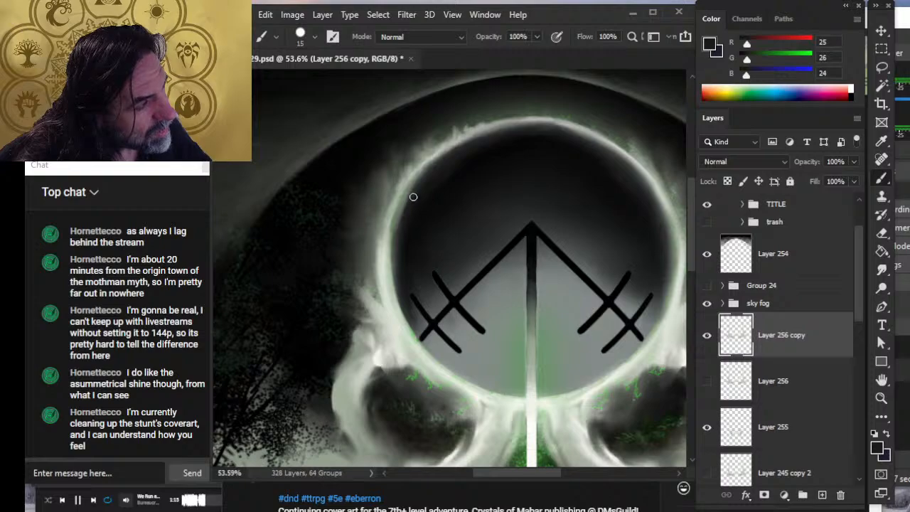
pyautogui.press('r')
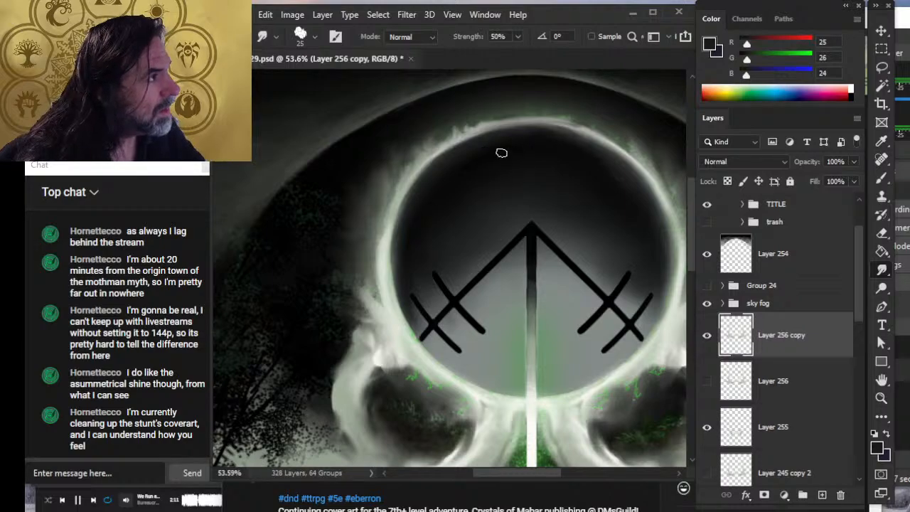
# - Check the whole cover and refine the ring's upper-left glow and wisps with the 25 px Smudge tool at 50% strength
pyautogui.press('z')
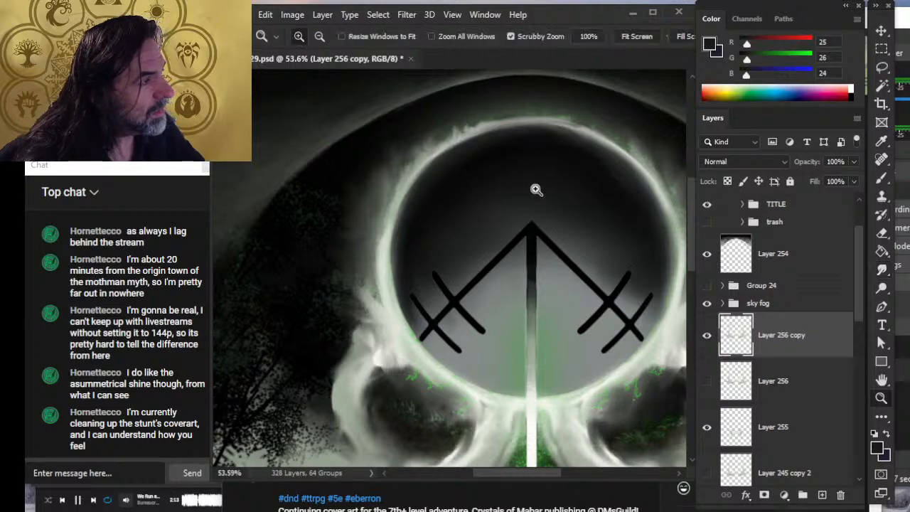
pyautogui.moveTo(536, 189); pyautogui.dragTo(477, 348)
pyautogui.moveTo(419, 237); pyautogui.dragTo(524, 315)
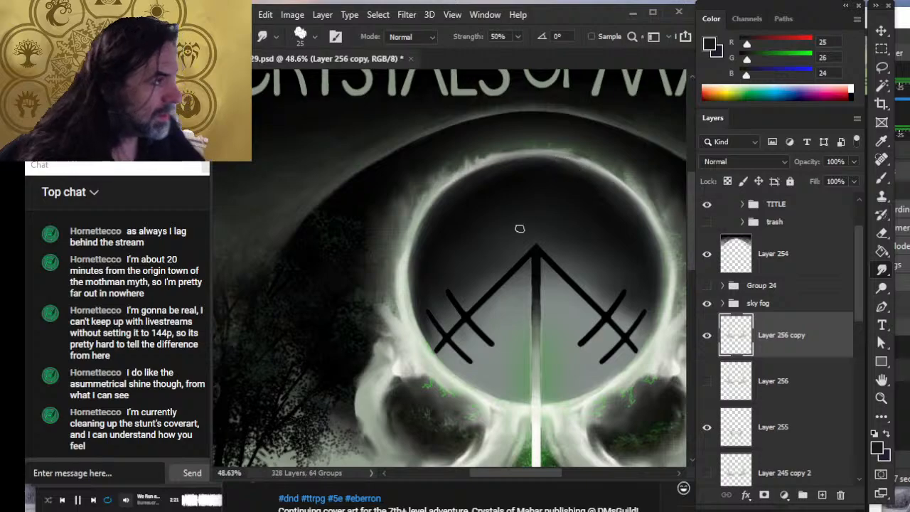
pyautogui.press('z')
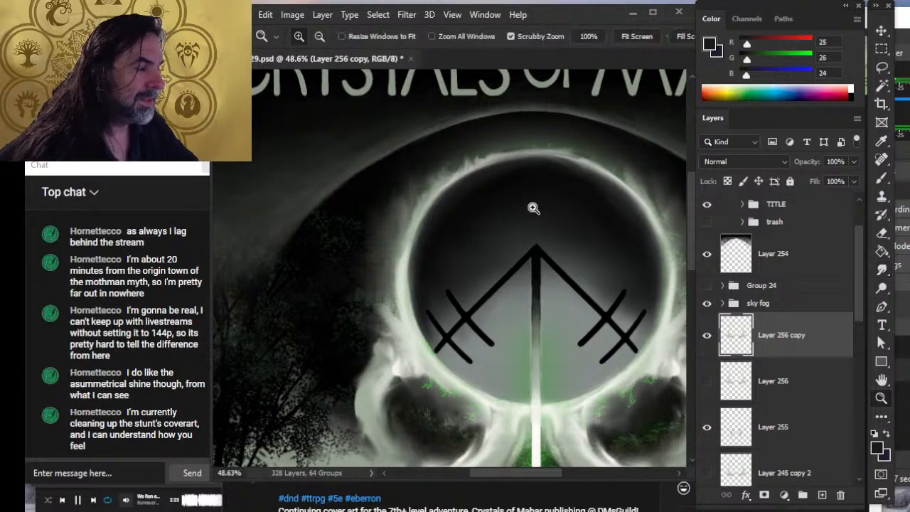
pyautogui.moveTo(530, 210); pyautogui.dragTo(519, 268)
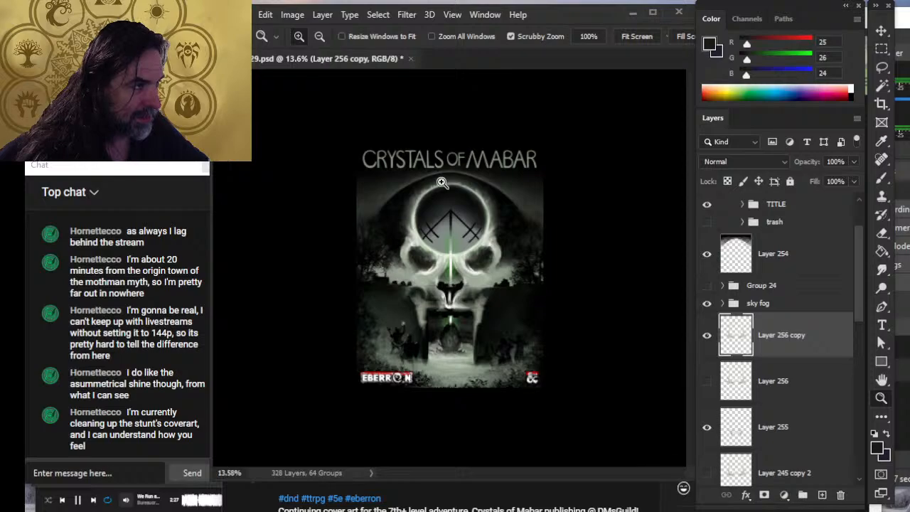
pyautogui.moveTo(410, 186); pyautogui.dragTo(502, 192)
pyautogui.press('r')
pyautogui.moveTo(545, 261)
pyautogui.mouseDown()
pyautogui.moveTo(392, 242)
pyautogui.moveTo(432, 170)
pyautogui.moveTo(468, 142)
pyautogui.mouseUp()
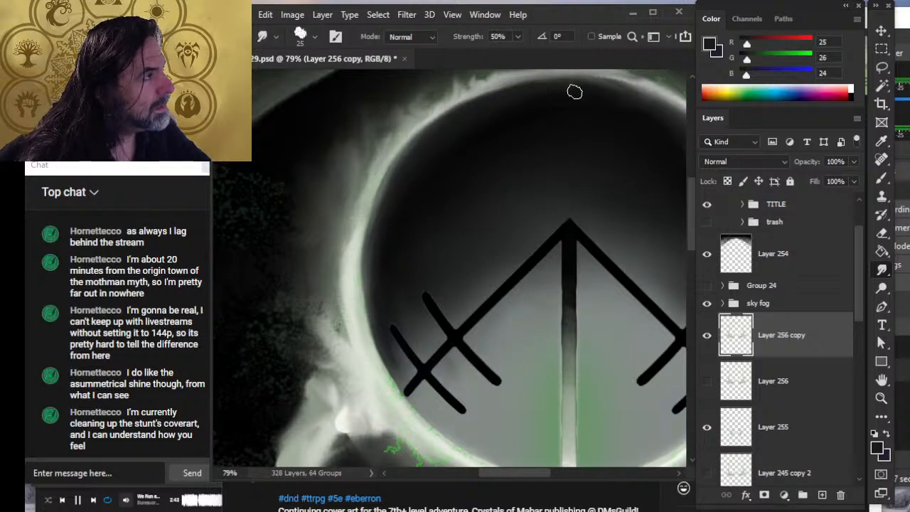
pyautogui.moveTo(538, 162); pyautogui.dragTo(490, 226)
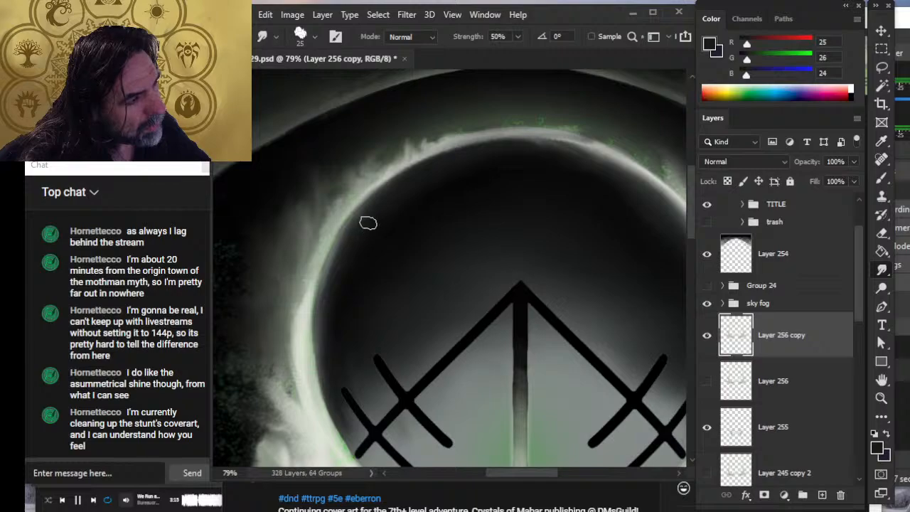
# - Sample the near-black inside the ring and smudge the ring's left inner edge with a 25 px brush at 50% strength
pyautogui.press('z')
pyautogui.moveTo(560, 284); pyautogui.dragTo(519, 262)
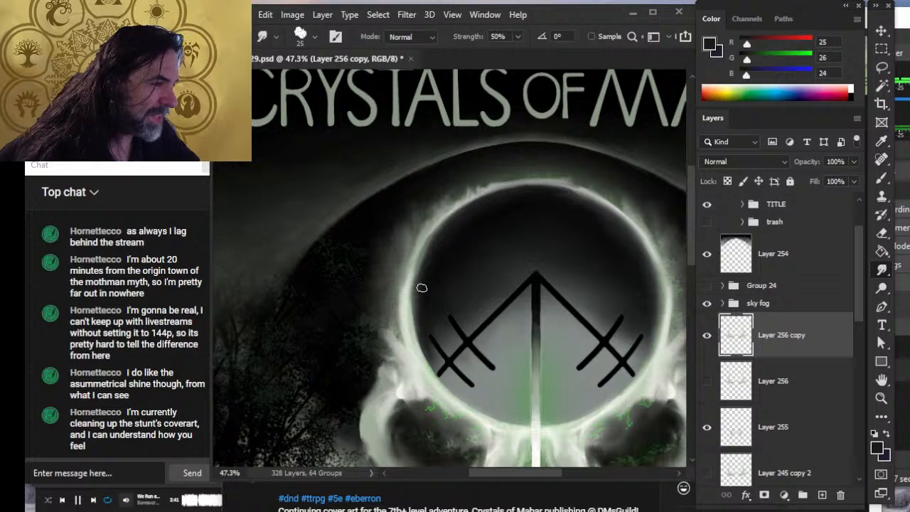
pyautogui.press('b')
pyautogui.press('r')
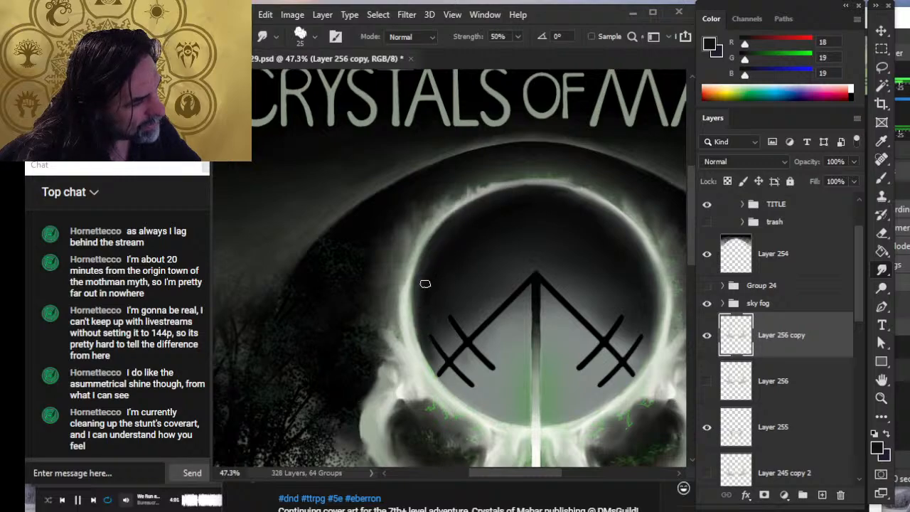
pyautogui.moveTo(424, 284); pyautogui.dragTo(427, 354)
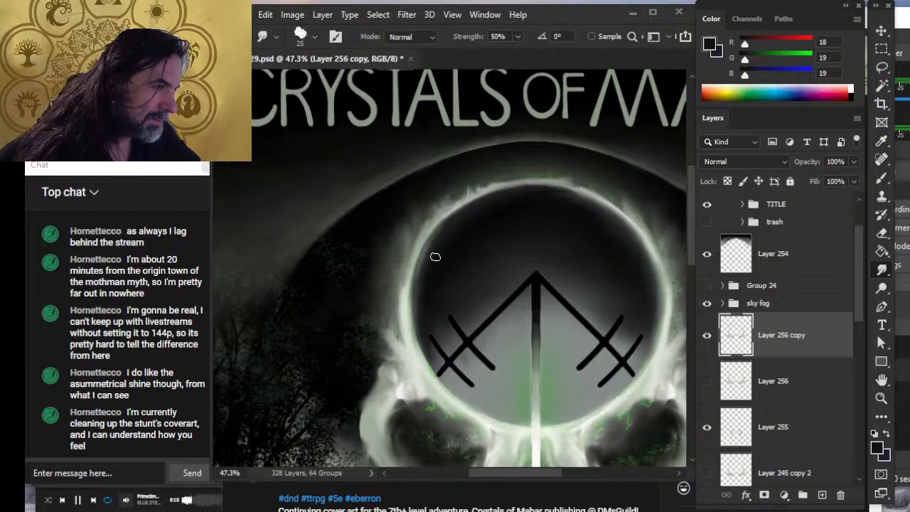
# - Paint the disc's dark grey along the glowing ring's upper-left inner edge with a 15 px brush and soften it with Smudge
pyautogui.press('b')
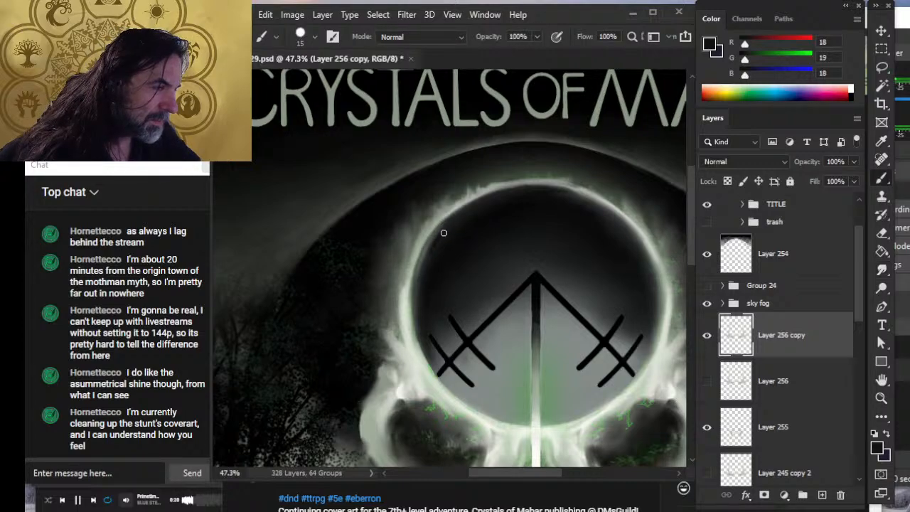
pyautogui.moveTo(420, 281); pyautogui.dragTo(439, 236)
pyautogui.press('r')
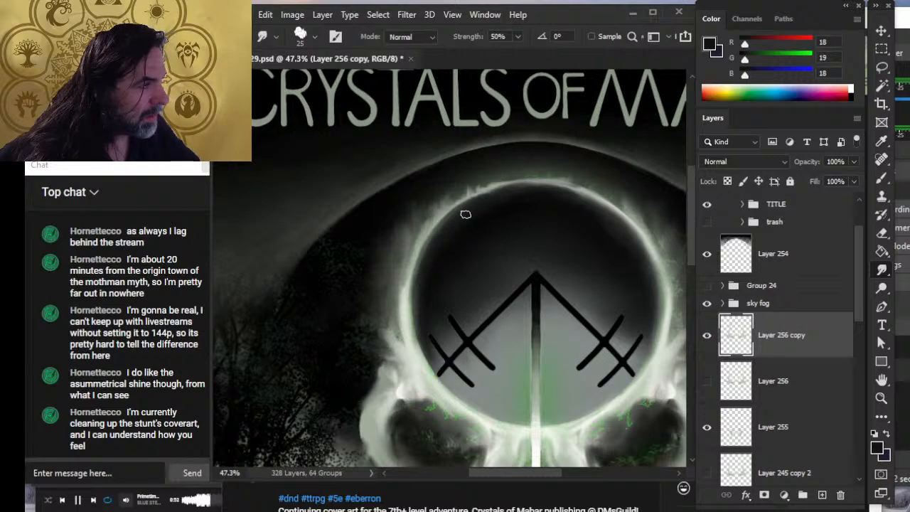
# - Smudge the glow above the skull's left eye socket with a 25 px tip at 40% strength
pyautogui.press('z')
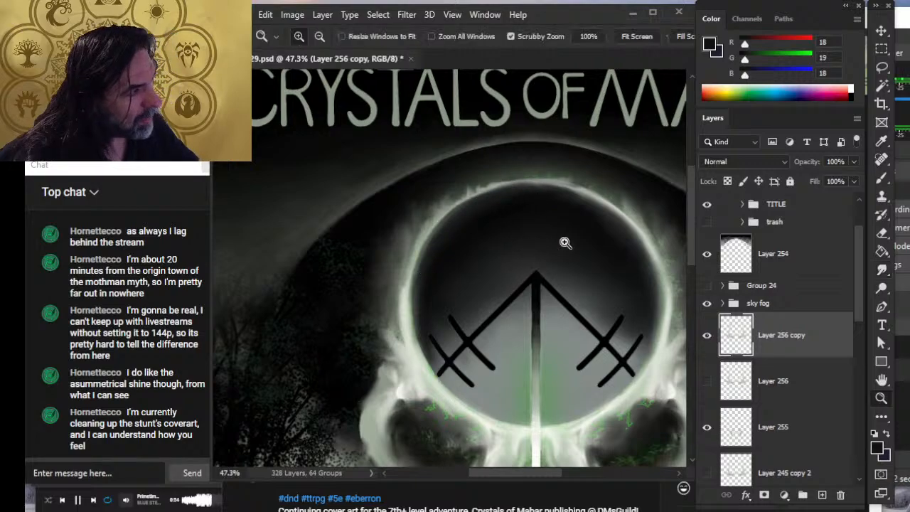
pyautogui.hotkey('ctrl', '0')
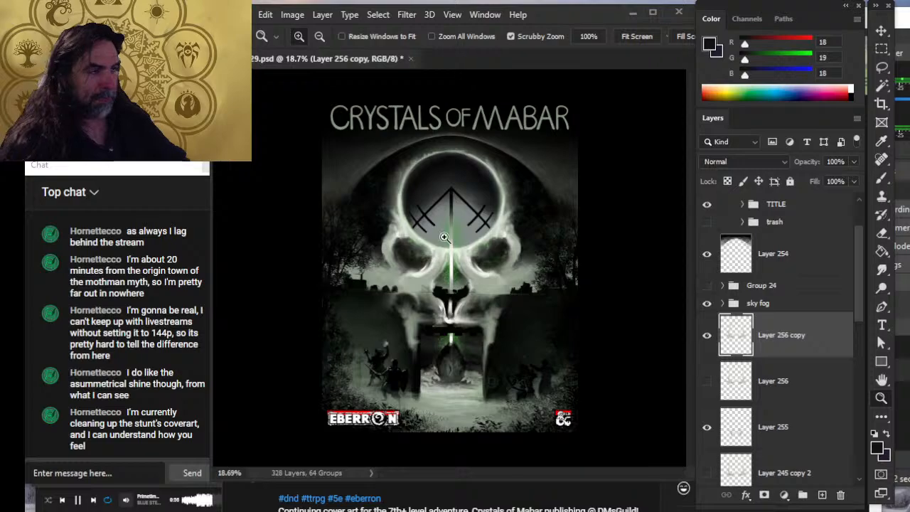
pyautogui.moveTo(408, 194); pyautogui.dragTo(444, 194)
pyautogui.press('r')
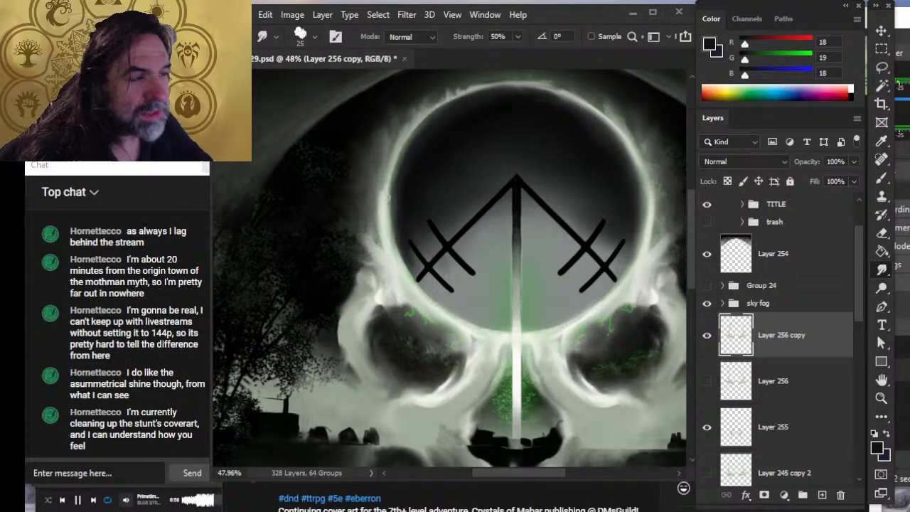
pyautogui.press('[')
pyautogui.press('[')
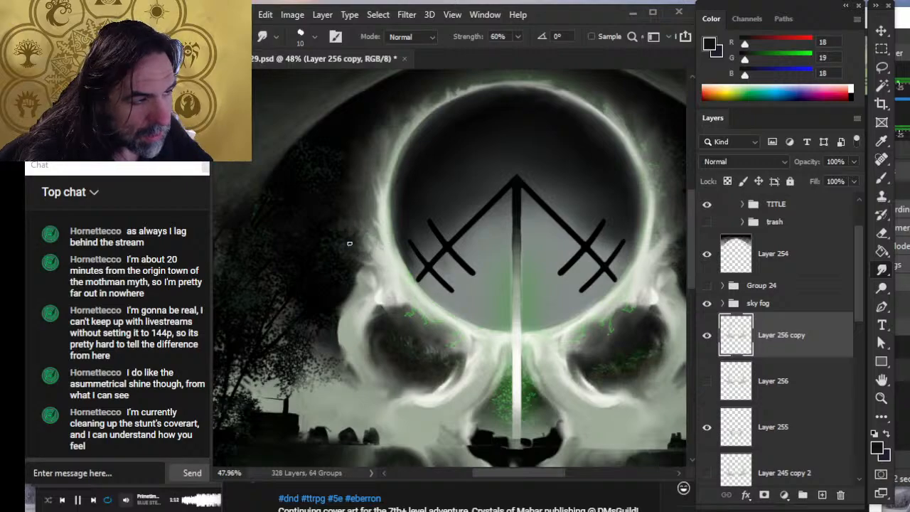
pyautogui.press(']')
pyautogui.press(']')
pyautogui.press(']')
pyautogui.press('4')
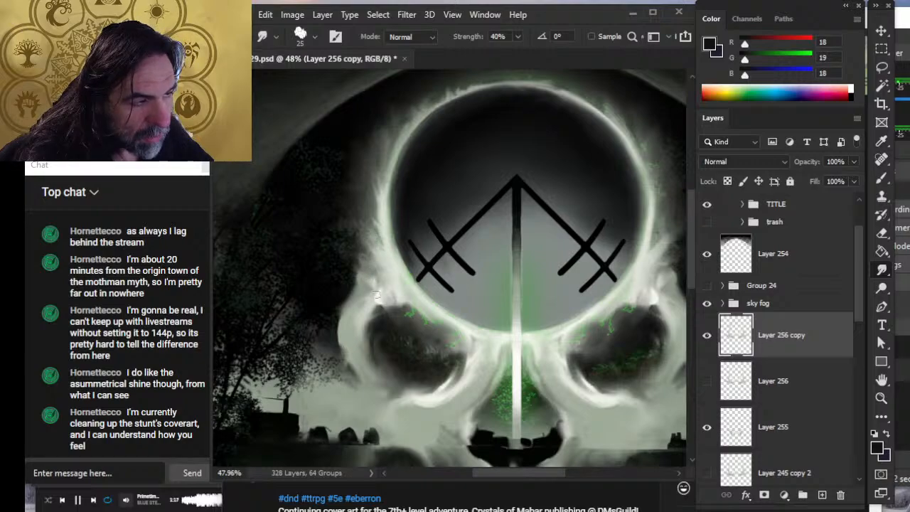
pyautogui.moveTo(375, 294)
pyautogui.mouseDown()
pyautogui.moveTo(349, 280)
pyautogui.moveTo(331, 290)
pyautogui.moveTo(371, 290)
pyautogui.mouseUp()
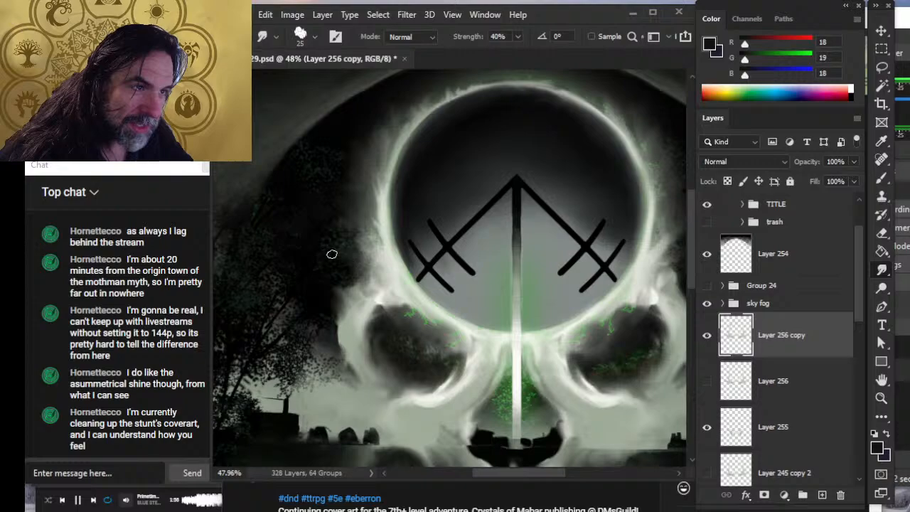
# - Undo the recent smudge strokes on the glow around the skull's left brow
pyautogui.press('z')
pyautogui.moveTo(436, 296); pyautogui.dragTo(378, 293)
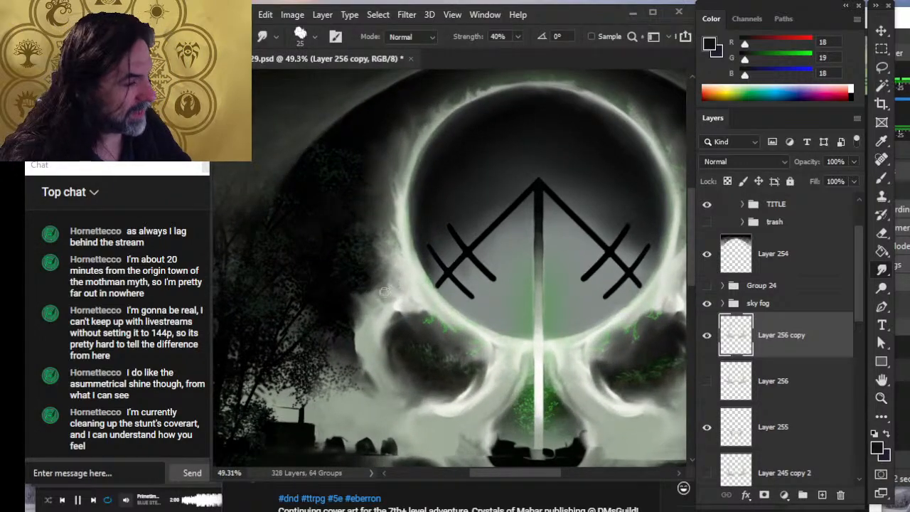
pyautogui.hotkey('ctrl', 'z')
pyautogui.hotkey('ctrl', 'z')
pyautogui.hotkey('ctrl', 'z')
pyautogui.hotkey('ctrl', 'z')
pyautogui.hotkey('ctrl', 'z')
pyautogui.hotkey('ctrl', 'z')
pyautogui.hotkey('ctrl', 'z')
pyautogui.hotkey('ctrl', 'z')
pyautogui.hotkey('ctrl', 'z')
pyautogui.hotkey('ctrl', 'z')
pyautogui.hotkey('ctrl', 'z')
pyautogui.hotkey('ctrl', 'z')
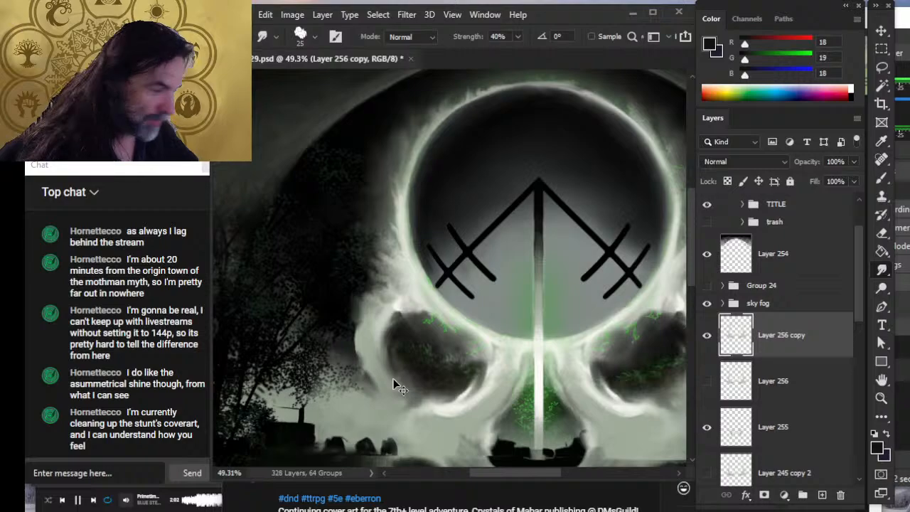
pyautogui.hotkey('ctrl', 'z')
pyautogui.hotkey('ctrl', 'z')
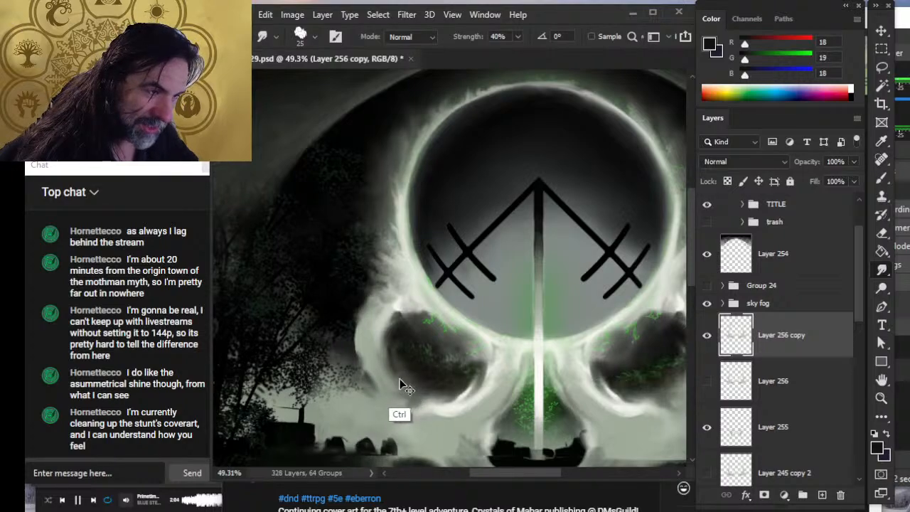
pyautogui.hotkey('ctrl', 'z')
pyautogui.hotkey('ctrl', 'z')
pyautogui.hotkey('ctrl', 'z')
pyautogui.hotkey('ctrl', 'z')
pyautogui.hotkey('ctrl', 'z')
pyautogui.hotkey('ctrl', 'z')
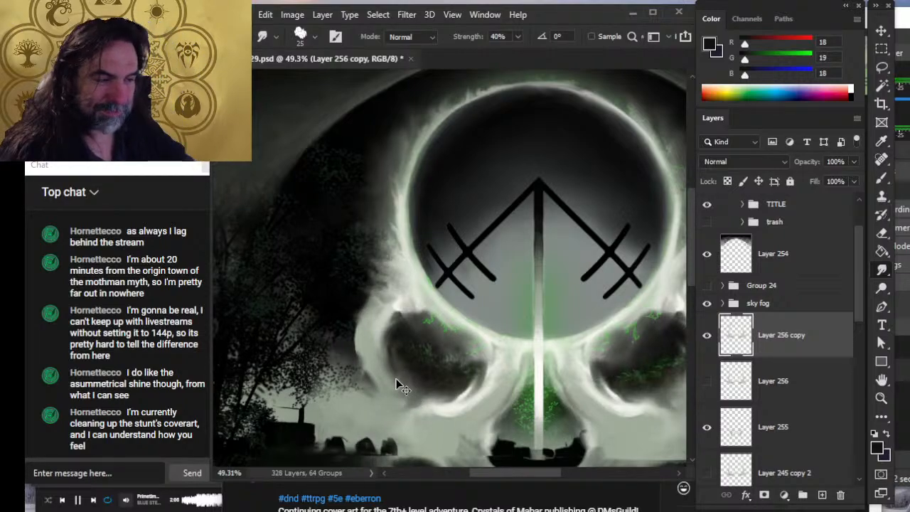
pyautogui.hotkey('ctrl', 'z')
pyautogui.hotkey('ctrl', 'z')
pyautogui.hotkey('ctrl', 'z')
pyautogui.hotkey('ctrl', 'z')
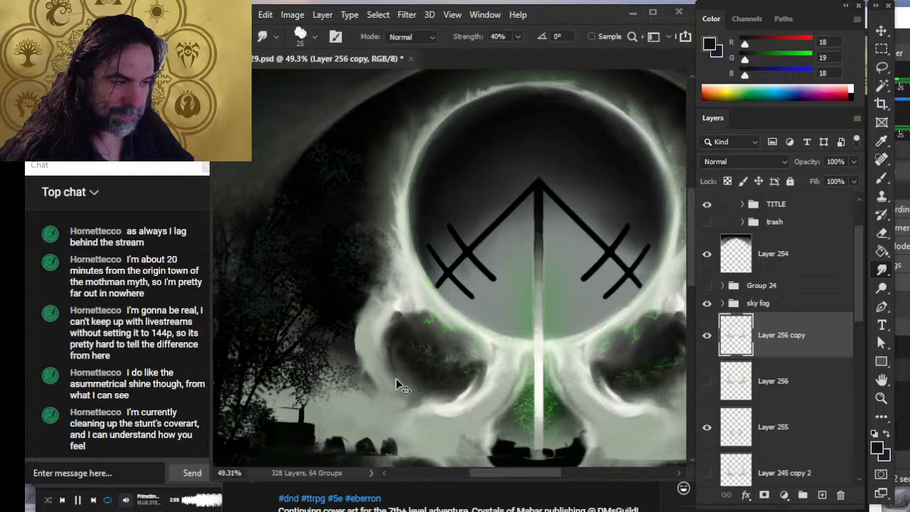
pyautogui.hotkey('ctrl', 'z')
pyautogui.hotkey('ctrl', 'z')
pyautogui.hotkey('ctrl', 'z')
pyautogui.hotkey('ctrl', 'z')
pyautogui.hotkey('ctrl', 'z')
pyautogui.hotkey('ctrl', 'z')
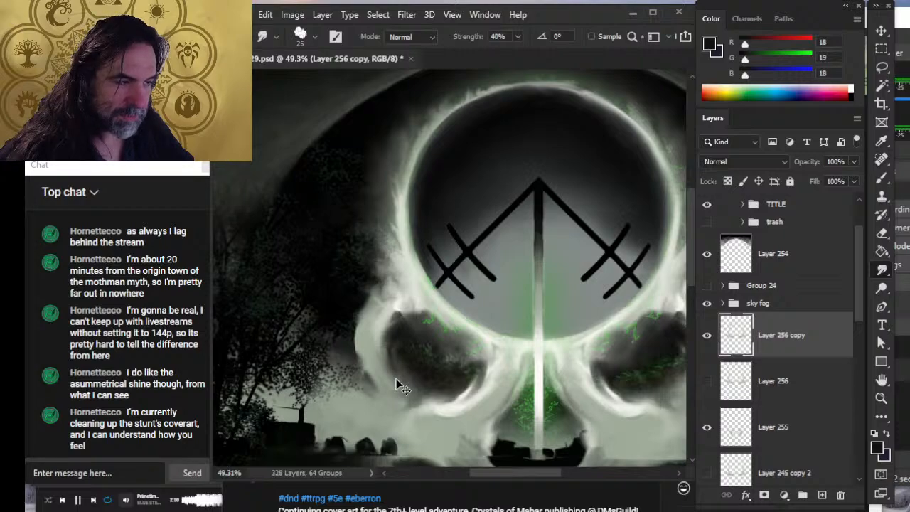
pyautogui.hotkey('ctrl', 'z')
pyautogui.hotkey('ctrl', 'z')
pyautogui.hotkey('ctrl', 'z')
pyautogui.hotkey('ctrl', 'z')
pyautogui.hotkey('ctrl', 'z')
pyautogui.hotkey('ctrl', 'z')
pyautogui.hotkey('ctrl', 'z')
pyautogui.hotkey('ctrl', 'z')
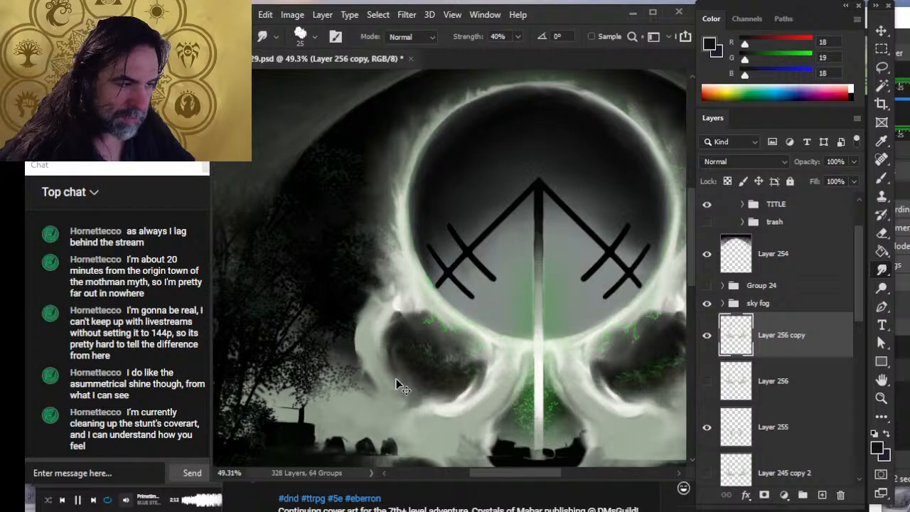
pyautogui.hotkey('ctrl', 'z')
pyautogui.hotkey('ctrl', 'z')
pyautogui.hotkey('ctrl', 'z')
pyautogui.hotkey('ctrl', 'z')
pyautogui.hotkey('ctrl', 'z')
pyautogui.hotkey('ctrl', 'z')
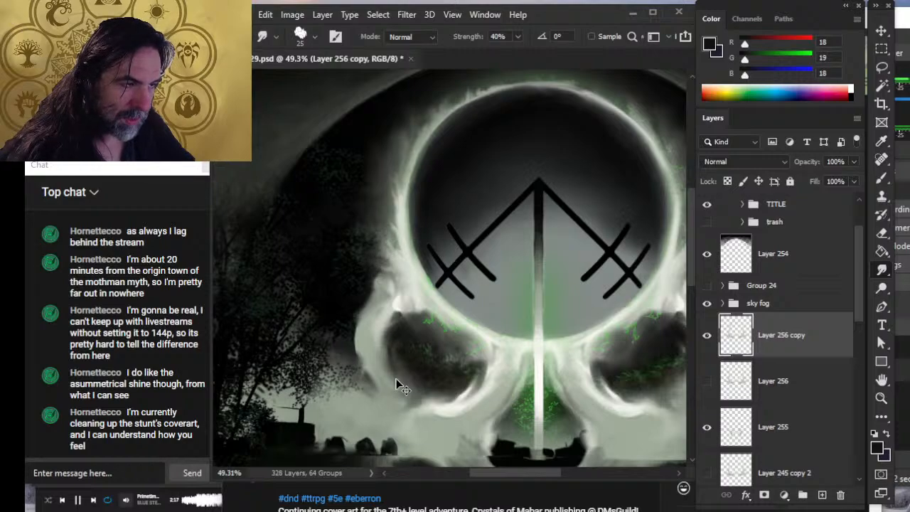
pyautogui.hotkey('ctrl', 'z')
pyautogui.hotkey('ctrl', 'z')
pyautogui.hotkey('ctrl', 'z')
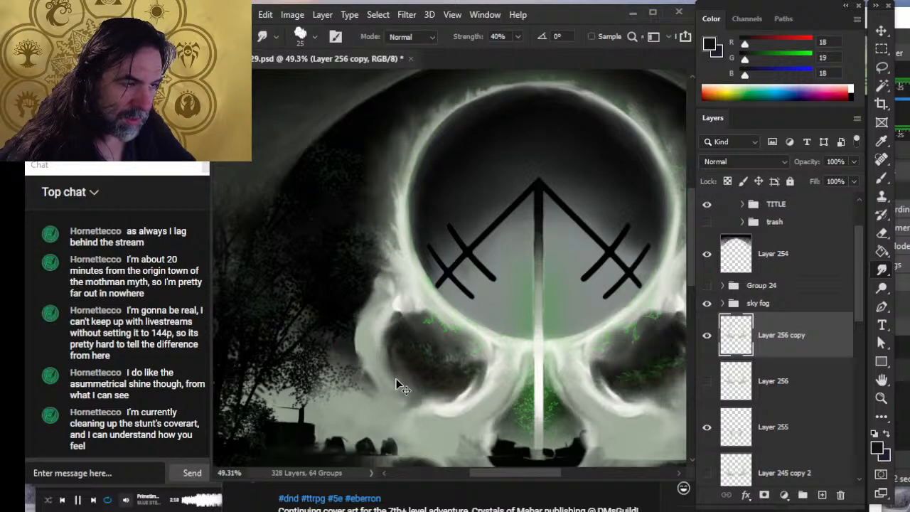
pyautogui.hotkey('ctrl', 'z')
pyautogui.hotkey('ctrl', 'z')
pyautogui.hotkey('ctrl', 'z')
pyautogui.hotkey('ctrl', 'z')
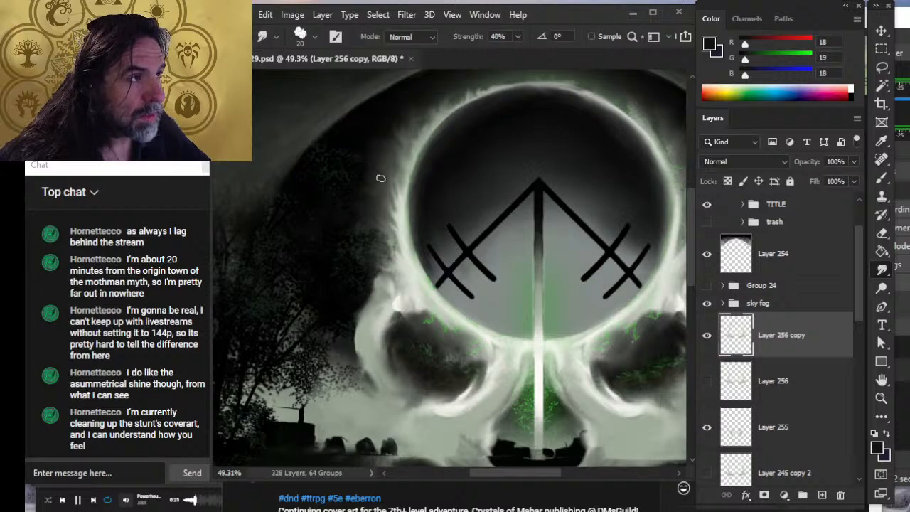
# - Smudge the outer rim of the large dark arch behind the skull on Layer 254, using a 20 px tip
pyautogui.scroll(3, 406, 238)
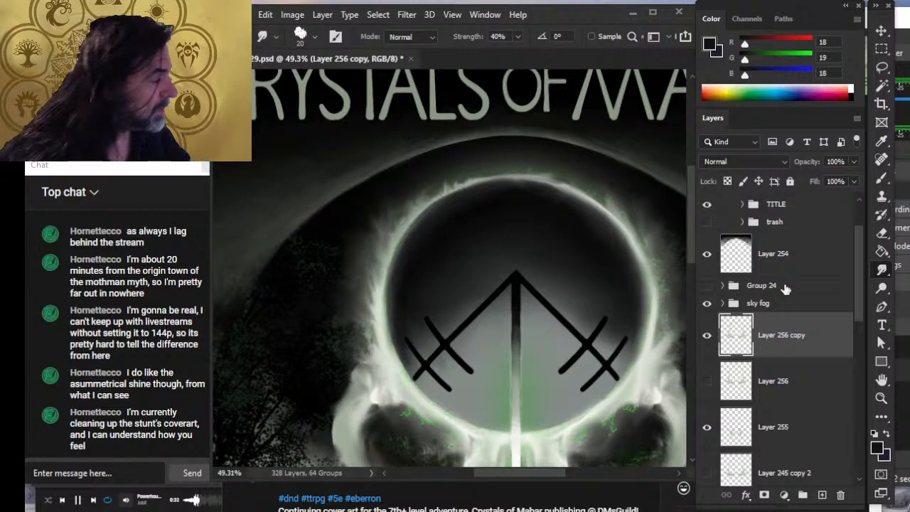
pyautogui.click(786, 270)
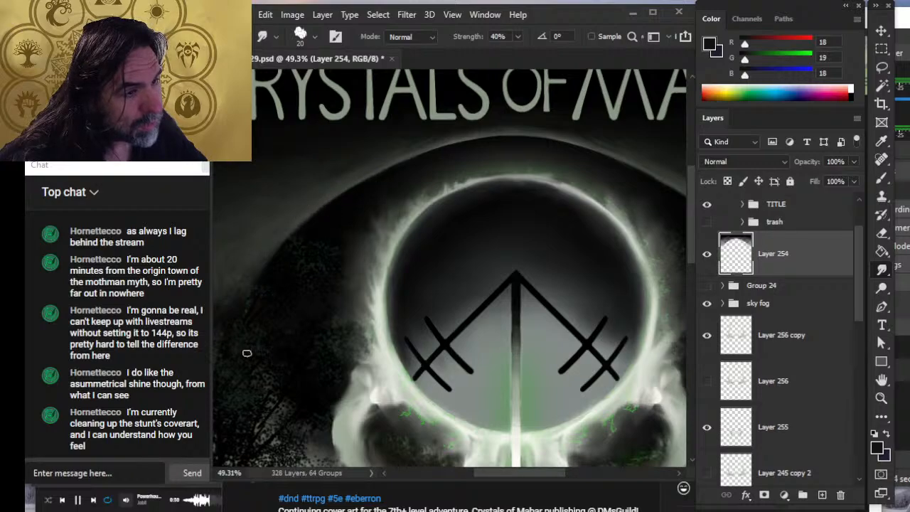
pyautogui.hscroll(5, 372, 260)
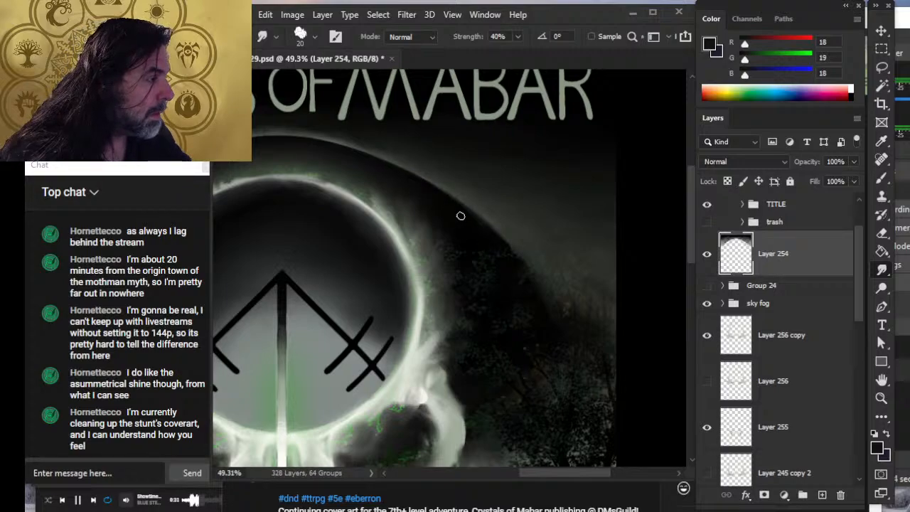
pyautogui.moveTo(396, 253); pyautogui.dragTo(616, 282)
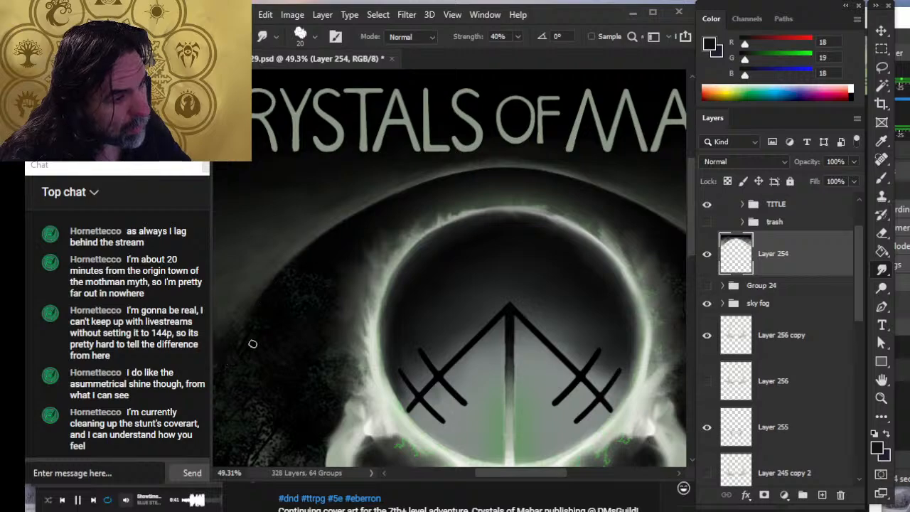
pyautogui.hscroll(-5, 321, 298)
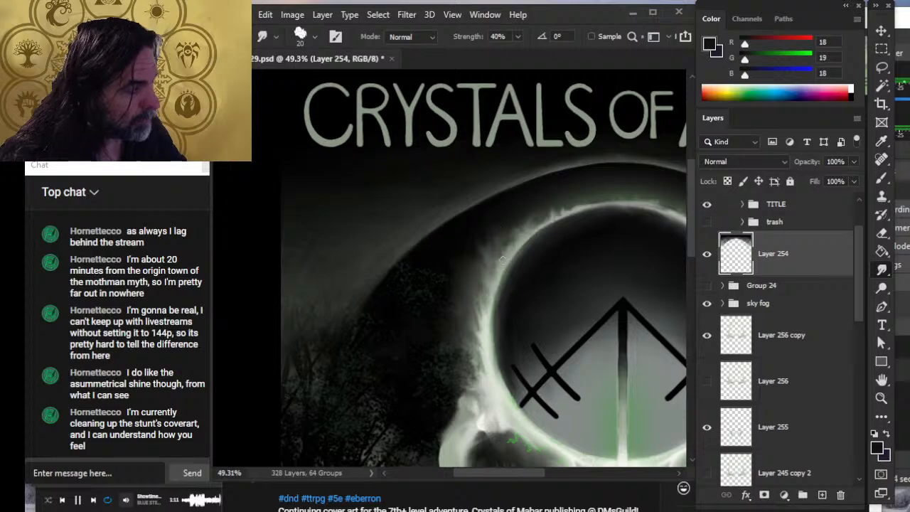
# - Smudge flame-like wisps outward along the glowing ring's upper rim on Layer 256 copy
pyautogui.click(796, 339)
pyautogui.moveTo(555, 274); pyautogui.dragTo(373, 147)
pyautogui.moveTo(321, 189); pyautogui.dragTo(356, 191)
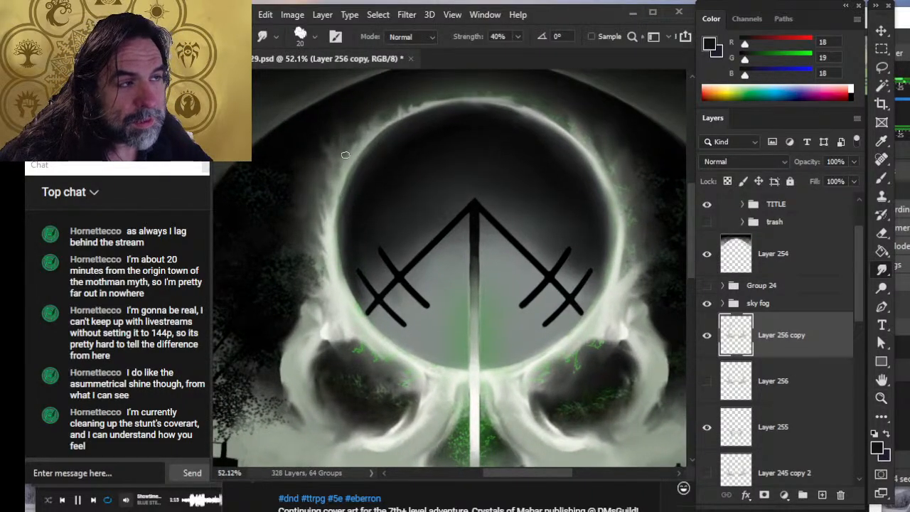
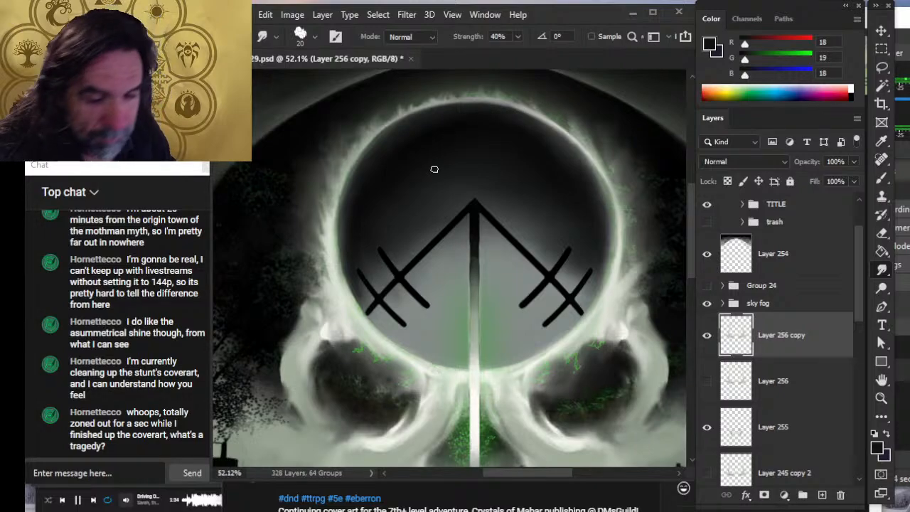
# - Refine the flame wisps along the ring's upper-right rim with the 20 px Smudge tool at 40% strength
pyautogui.moveTo(552, 261); pyautogui.dragTo(451, 318)
pyautogui.press('z')
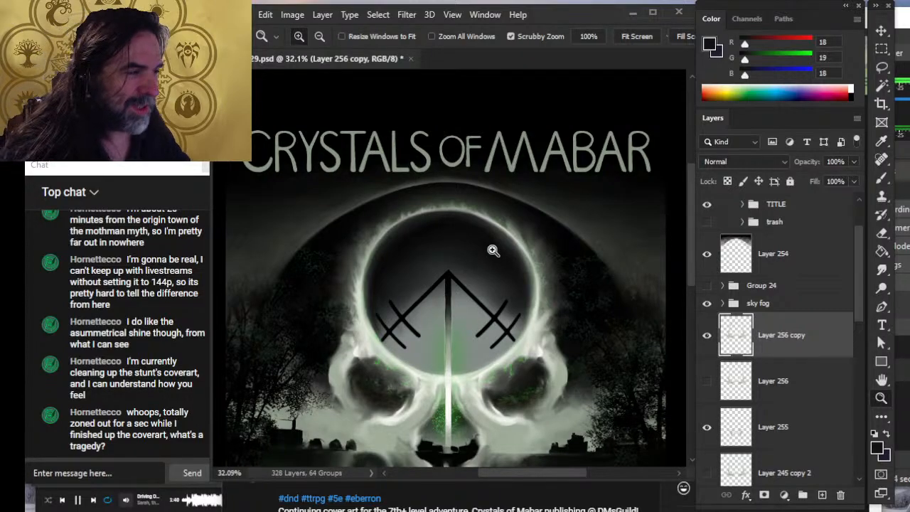
pyautogui.moveTo(492, 251); pyautogui.dragTo(521, 283)
pyautogui.moveTo(414, 245); pyautogui.dragTo(504, 248)
pyautogui.press('r')
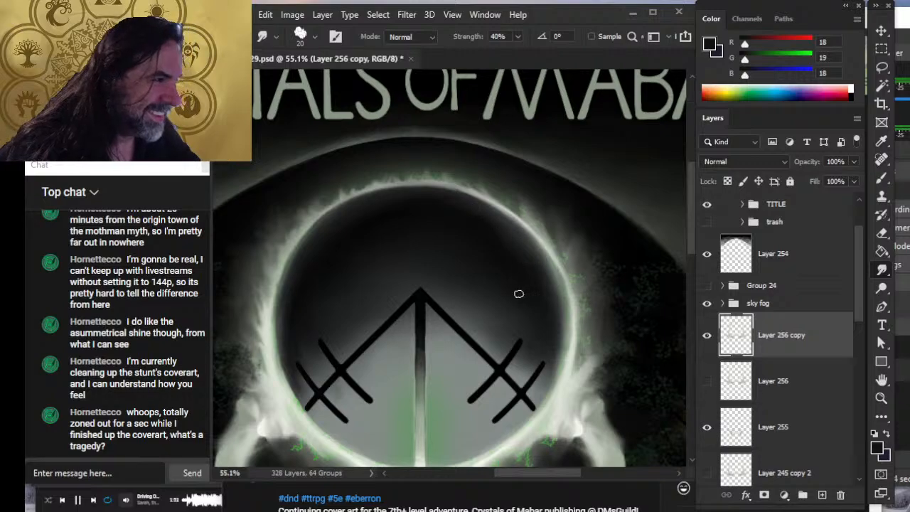
pyautogui.press('z')
pyautogui.moveTo(508, 291); pyautogui.dragTo(454, 270)
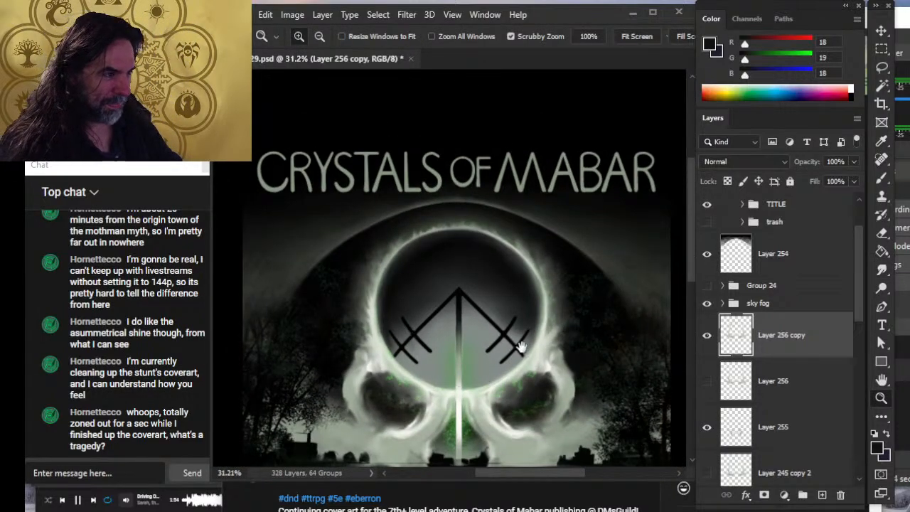
pyautogui.moveTo(520, 347)
pyautogui.mouseDown()
pyautogui.moveTo(517, 247)
pyautogui.moveTo(521, 277)
pyautogui.mouseUp()
pyautogui.moveTo(429, 206); pyautogui.dragTo(458, 206)
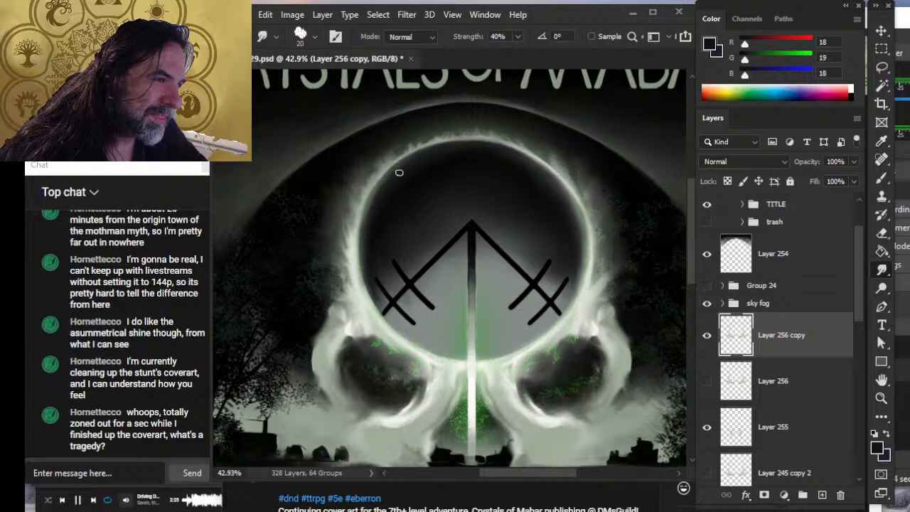
# - Sample dark greys from inside the disc, paint along the ring's upper-left inner edge, and blend the strokes with Smudge
pyautogui.press('b')
pyautogui.keyDown('alt'); pyautogui.click(387, 187); pyautogui.keyUp('alt')
pyautogui.press('r')
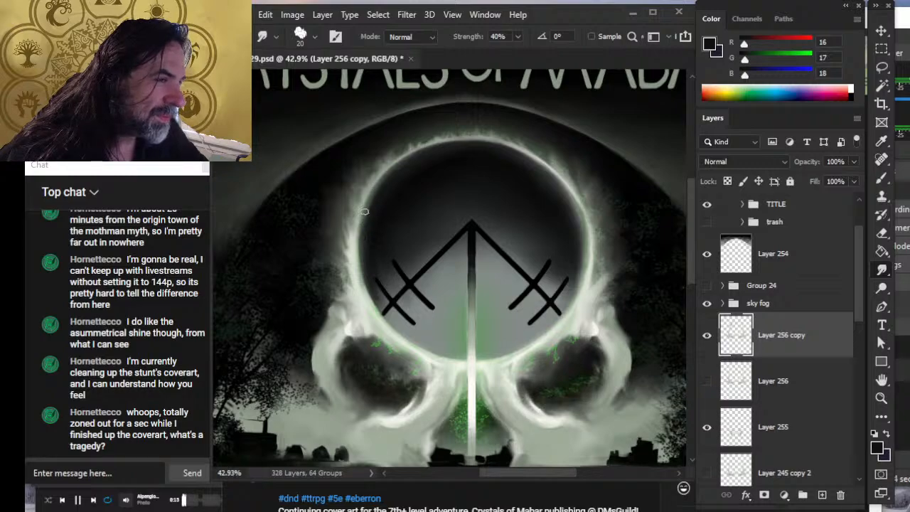
pyautogui.press('b')
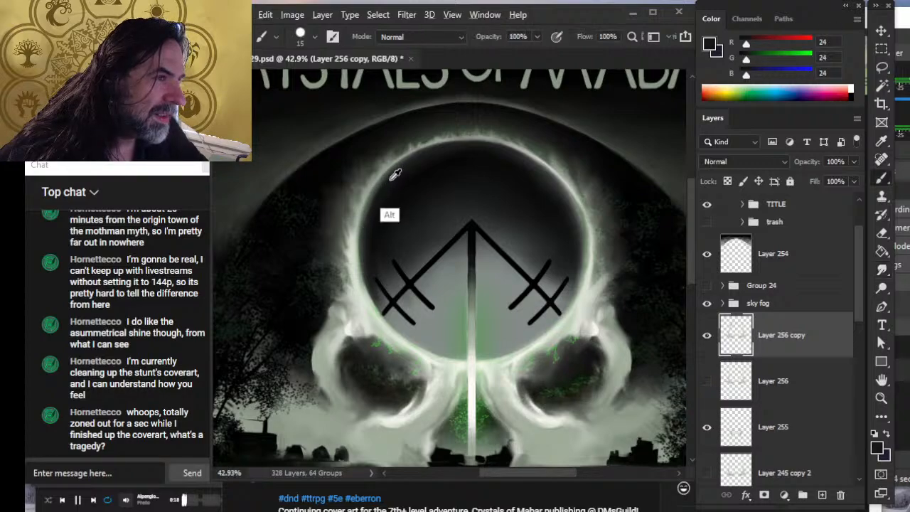
pyautogui.press('r')
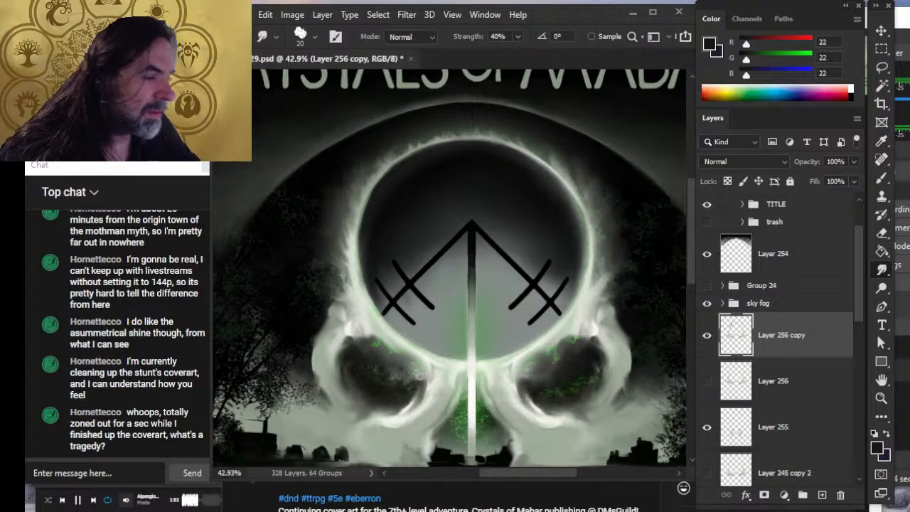
# - Sample the near-black colour (RGB 6, 6, 7) inside the disc, darken the ring's upper inner edge, and smudge it smooth
pyautogui.press('z')
pyautogui.moveTo(441, 241); pyautogui.dragTo(355, 248)
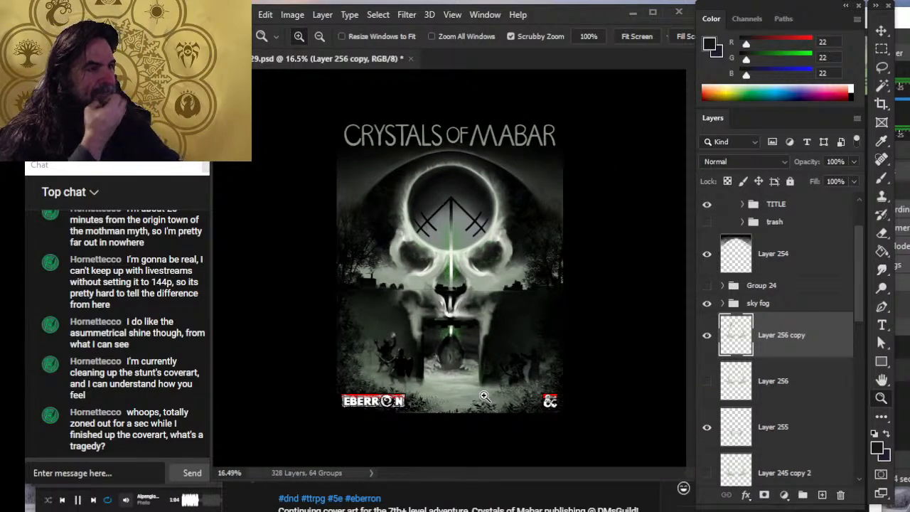
pyautogui.moveTo(421, 203); pyautogui.dragTo(492, 206)
pyautogui.press('b')
pyautogui.keyDown('alt'); pyautogui.click(435, 163); pyautogui.keyUp('alt')
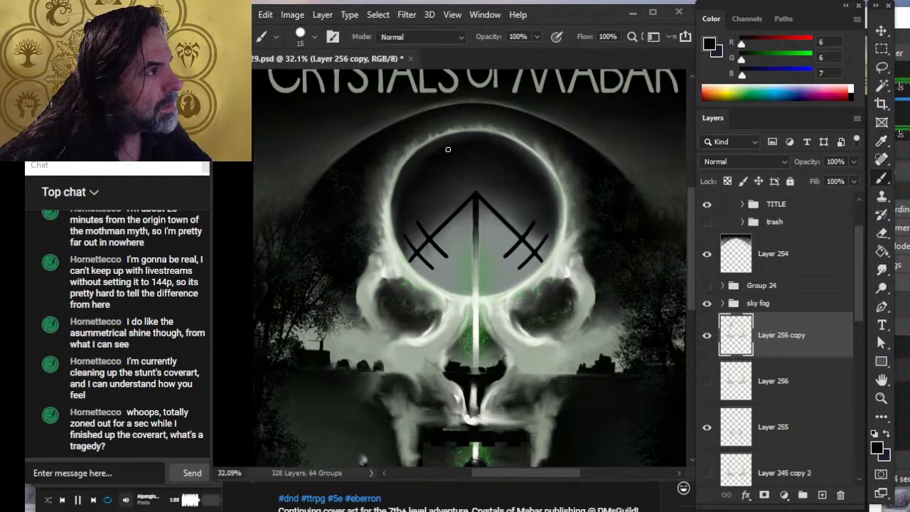
pyautogui.press('r')
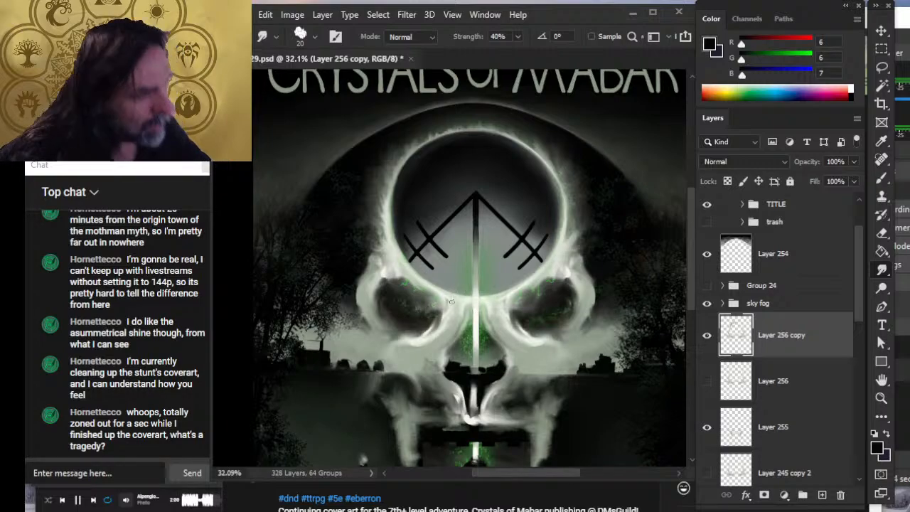
# - Examine the glowing ring and disc both on the full cover and up close
pyautogui.press('z')
pyautogui.moveTo(524, 213); pyautogui.dragTo(492, 267)
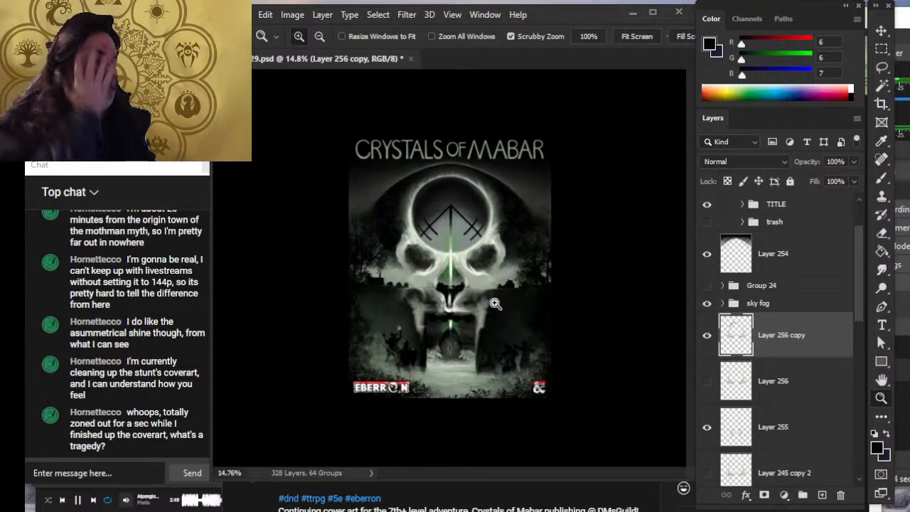
pyautogui.moveTo(461, 204); pyautogui.dragTo(538, 246)
pyautogui.press('r')
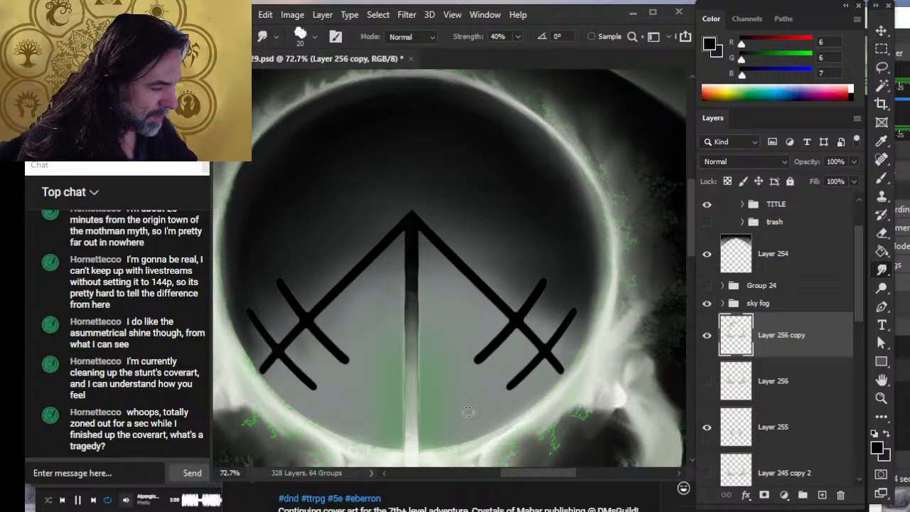
pyautogui.scroll(-3, 476, 425)
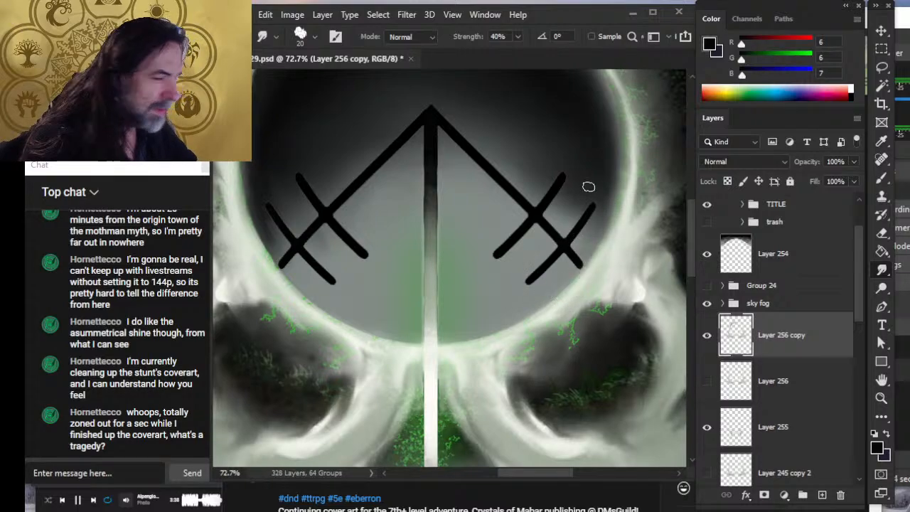
pyautogui.moveTo(583, 245); pyautogui.dragTo(529, 303)
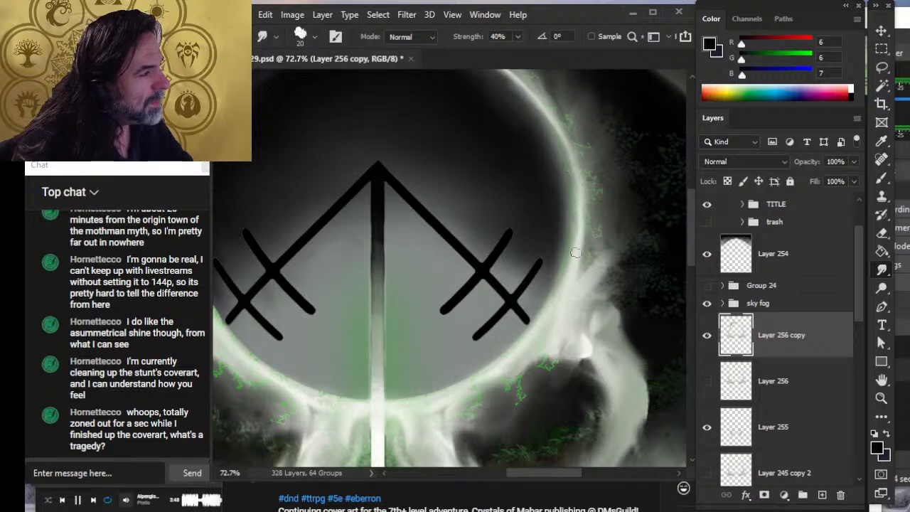
pyautogui.press('z')
pyautogui.moveTo(536, 268); pyautogui.dragTo(486, 323)
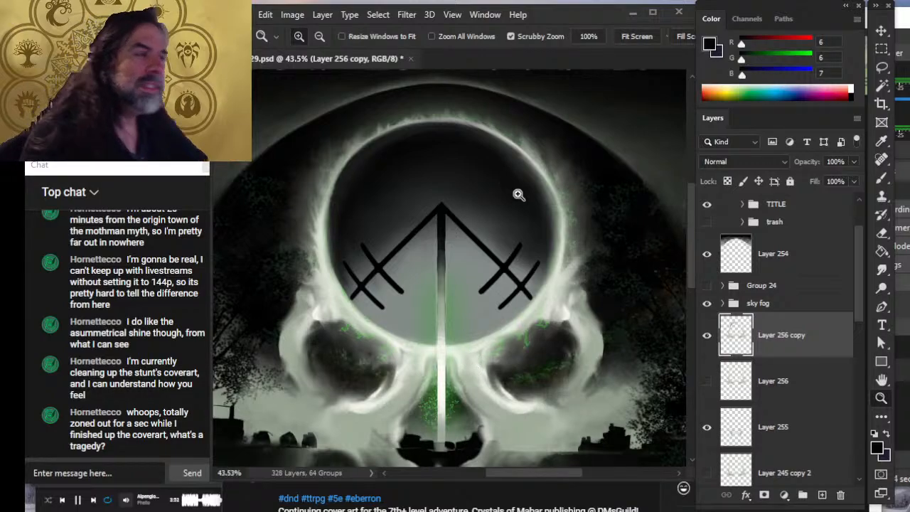
# - Sample the near-black colour (RGB 8, 9, 8) inside the disc's left edge and check the whole cover
pyautogui.press('r')
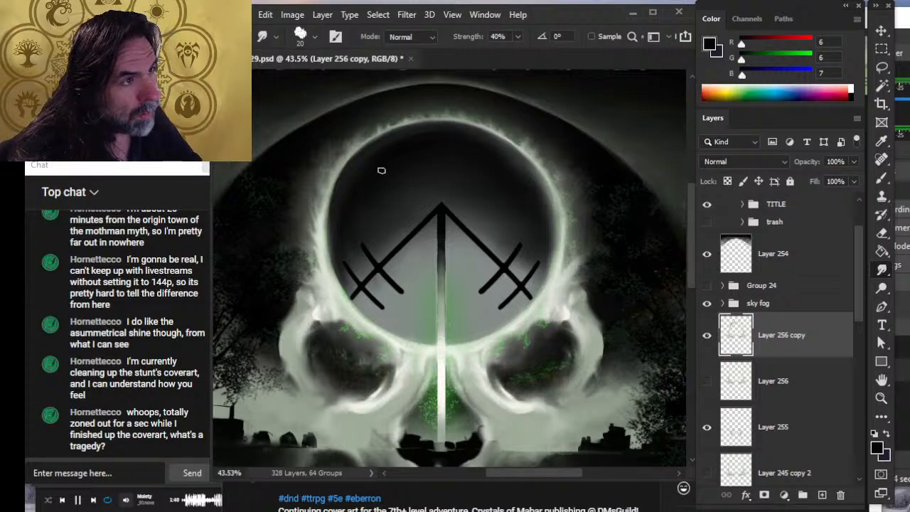
pyautogui.keyDown('alt'); pyautogui.click(351, 199); pyautogui.keyUp('alt')
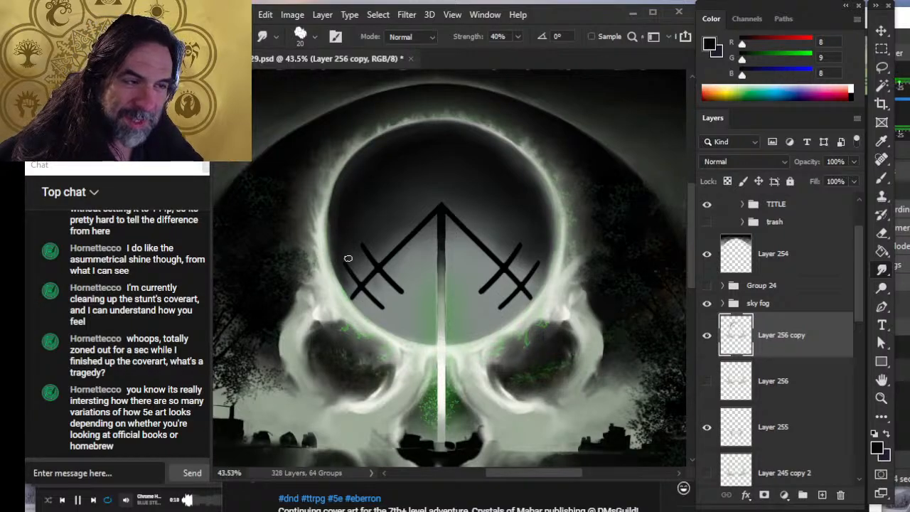
pyautogui.press('z')
pyautogui.hotkey('ctrl', '0')
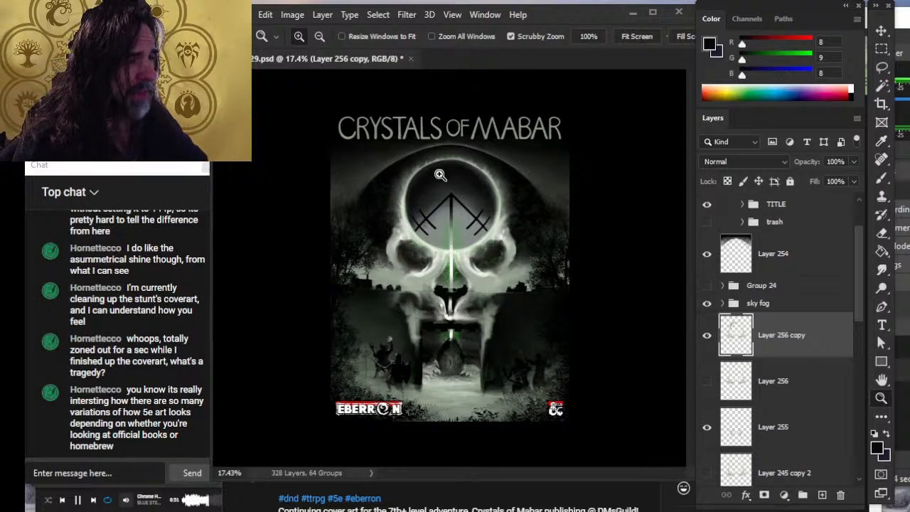
pyautogui.moveTo(435, 174); pyautogui.dragTo(425, 222)
pyautogui.press('r')
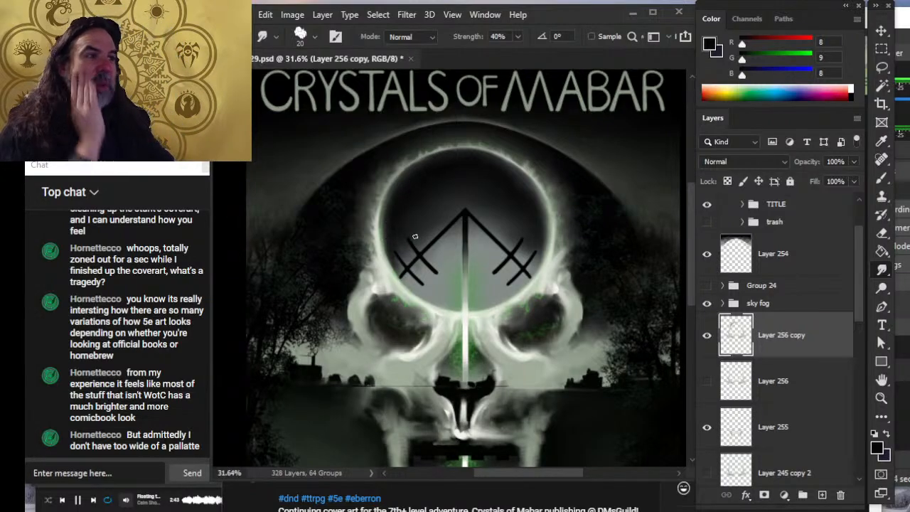
# - Sample light grey (RGB 213, 217, 207) from the ring's left rim, paint along it, and smudge it at 10 px and 60% strength
pyautogui.hotkey('ctrl', 'space')
pyautogui.moveTo(379, 248); pyautogui.dragTo(395, 250)
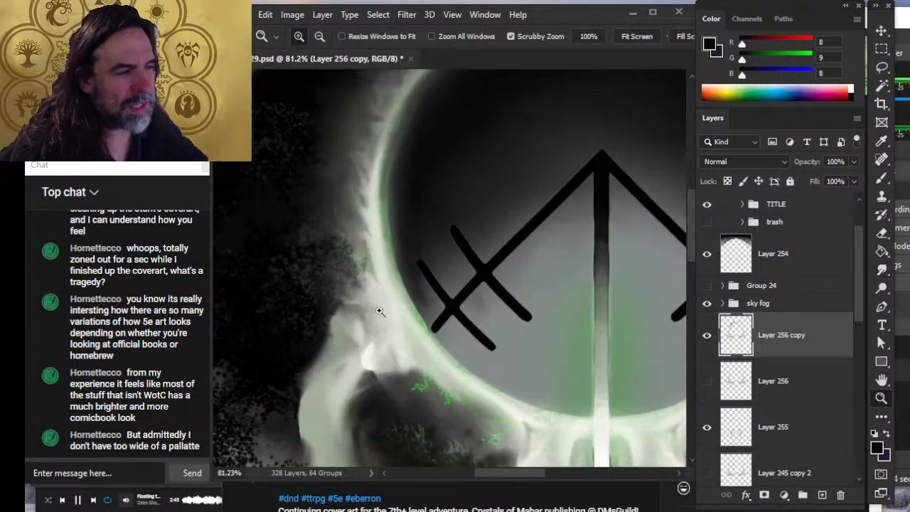
pyautogui.press('[')
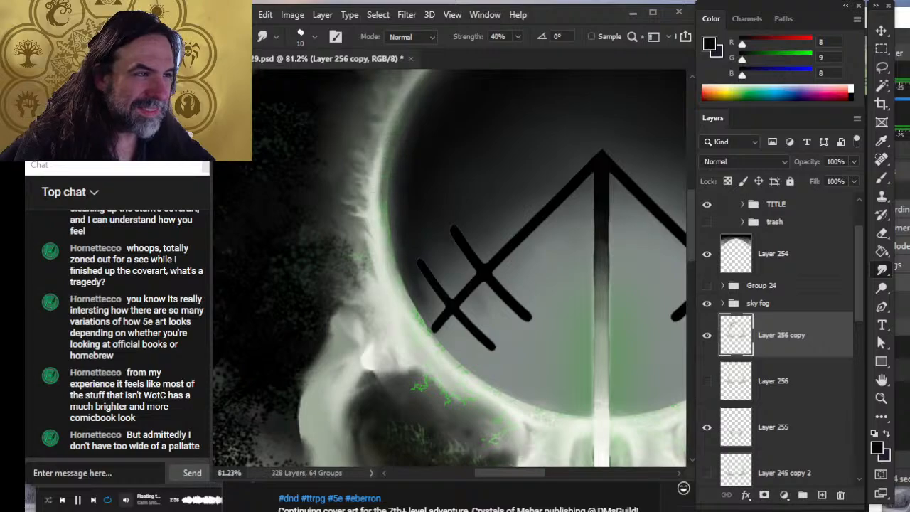
pyautogui.press('b')
pyautogui.keyDown('alt'); pyautogui.click(380, 244); pyautogui.keyUp('alt')
pyautogui.moveTo(381, 234)
pyautogui.mouseDown()
pyautogui.moveTo(381, 181)
pyautogui.moveTo(381, 231)
pyautogui.mouseUp()
pyautogui.press('r')
pyautogui.moveTo(382, 194)
pyautogui.mouseDown()
pyautogui.moveTo(386, 155)
pyautogui.moveTo(391, 247)
pyautogui.mouseUp()
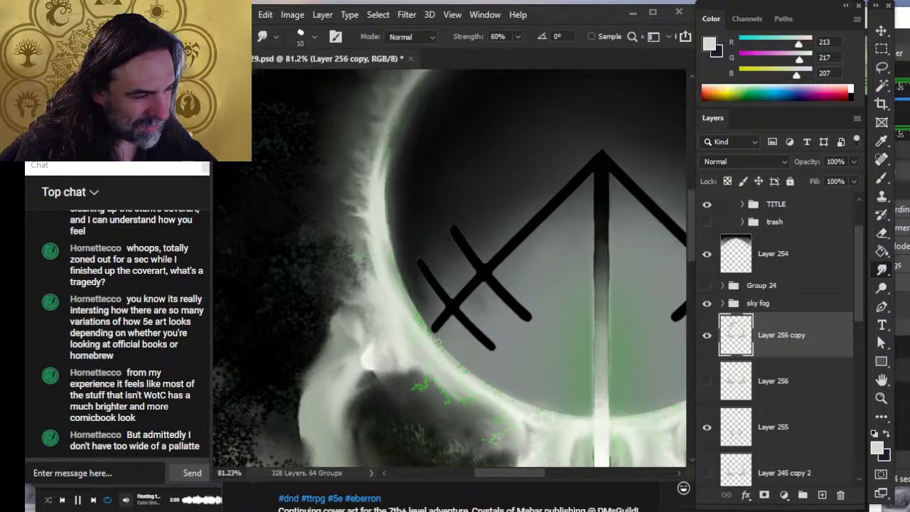
# - Paint more light grey down the ring's lower-left rim and blend the strokes with Smudge
pyautogui.press('b')
pyautogui.press('r')
pyautogui.moveTo(402, 292)
pyautogui.mouseDown()
pyautogui.moveTo(419, 321)
pyautogui.moveTo(397, 273)
pyautogui.moveTo(401, 286)
pyautogui.mouseUp()
pyautogui.press('b')
pyautogui.moveTo(388, 249); pyautogui.dragTo(401, 295)
pyautogui.press('r')
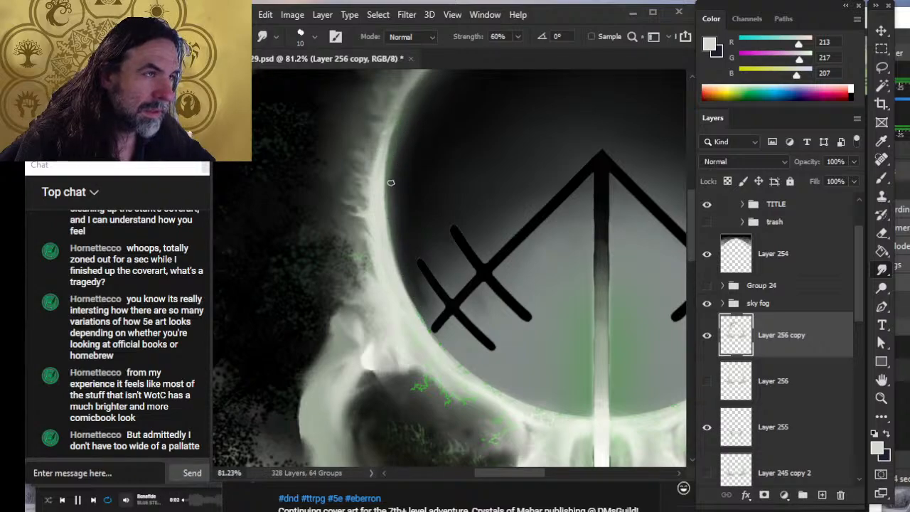
# - Sample dark grey (RGB 34, 36, 35) inside the disc and paint it along the ring's upper-left inner edge, switching back to Smudge for blending
pyautogui.moveTo(414, 154); pyautogui.dragTo(405, 257)
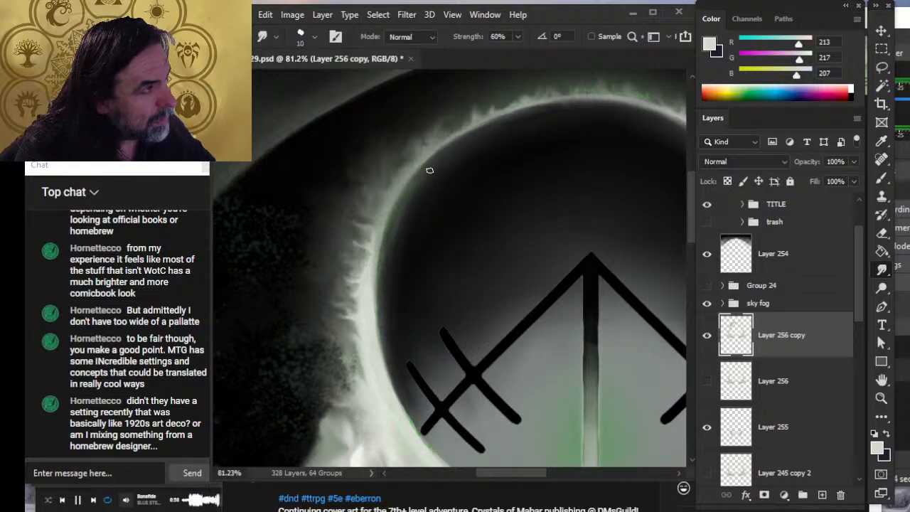
pyautogui.press('b')
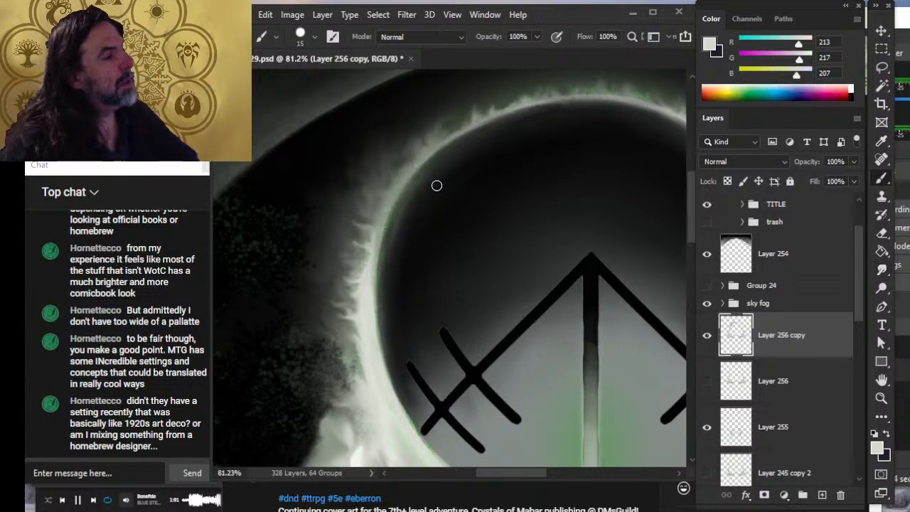
pyautogui.keyDown('alt'); pyautogui.click(455, 150); pyautogui.keyUp('alt')
pyautogui.moveTo(432, 177); pyautogui.dragTo(405, 216)
pyautogui.press('r')
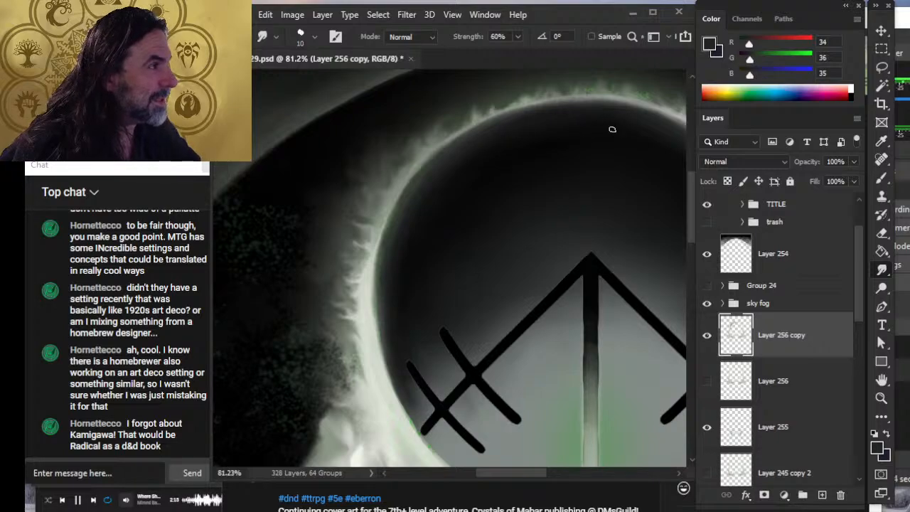
# - Enlarge the Smudge brush to 25 px, sample dark grey (RGB 26, 28, 27), and paint the disc's upper-left inner edge for blending
pyautogui.press(']')
pyautogui.press(']')
pyautogui.press(']')
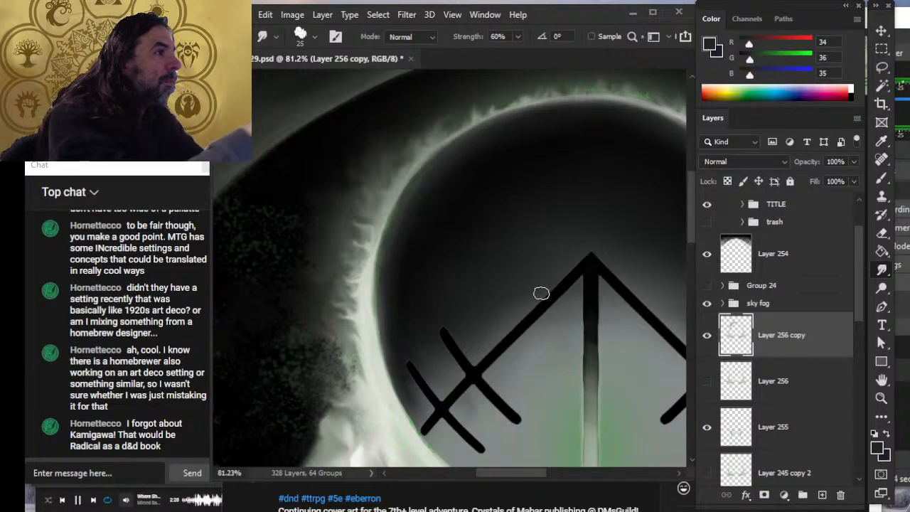
pyautogui.moveTo(561, 243); pyautogui.dragTo(466, 290)
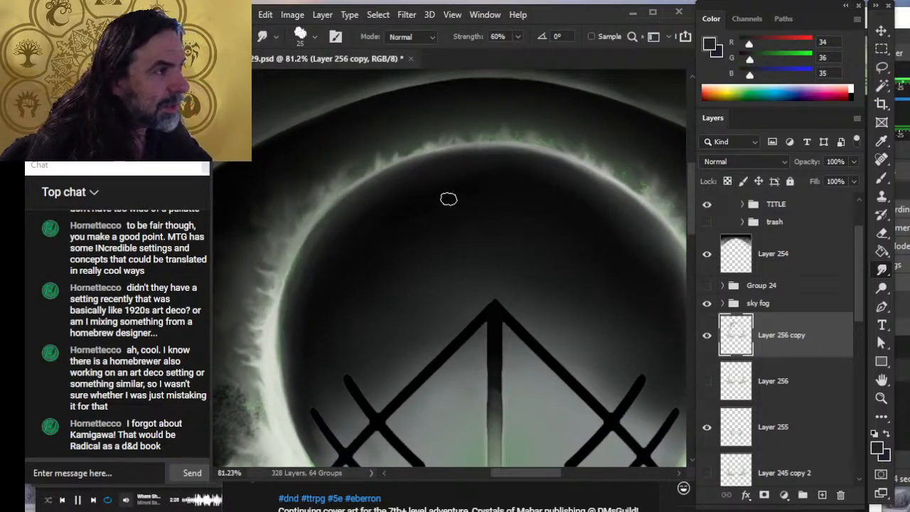
pyautogui.moveTo(430, 270); pyautogui.dragTo(535, 247)
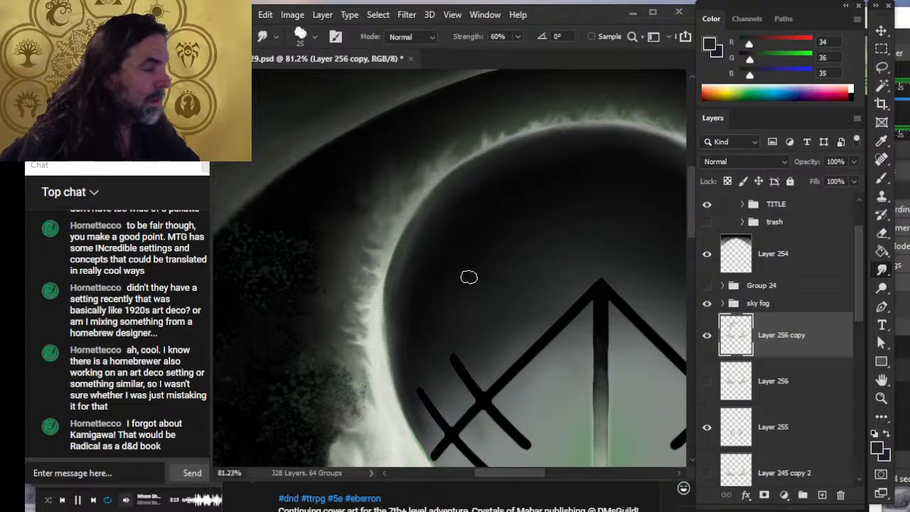
pyautogui.press('z')
pyautogui.moveTo(468, 277); pyautogui.dragTo(420, 331)
pyautogui.moveTo(463, 232); pyautogui.dragTo(579, 242)
pyautogui.press('b')
pyautogui.keyDown('alt'); pyautogui.click(467, 227); pyautogui.keyUp('alt')
pyautogui.moveTo(469, 210); pyautogui.dragTo(452, 255)
pyautogui.press('r')
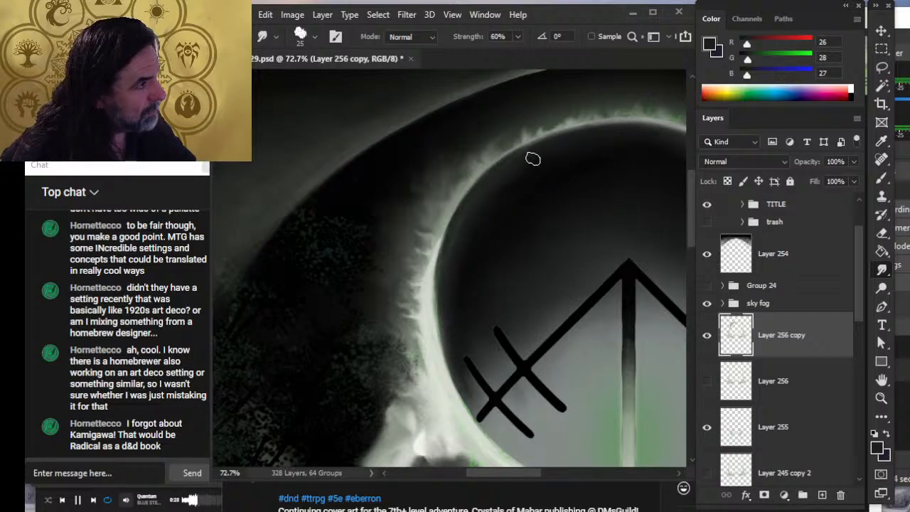
# - Sample a darker grey (RGB 16, 16, 16), paint the disc's left inner edge, and soften it with the 25 px Smudge tool
pyautogui.press('z')
pyautogui.moveTo(559, 266); pyautogui.dragTo(497, 265)
pyautogui.moveTo(572, 279); pyautogui.dragTo(419, 186)
pyautogui.moveTo(389, 215); pyautogui.dragTo(483, 184)
pyautogui.moveTo(452, 158); pyautogui.dragTo(408, 252)
pyautogui.press('r')
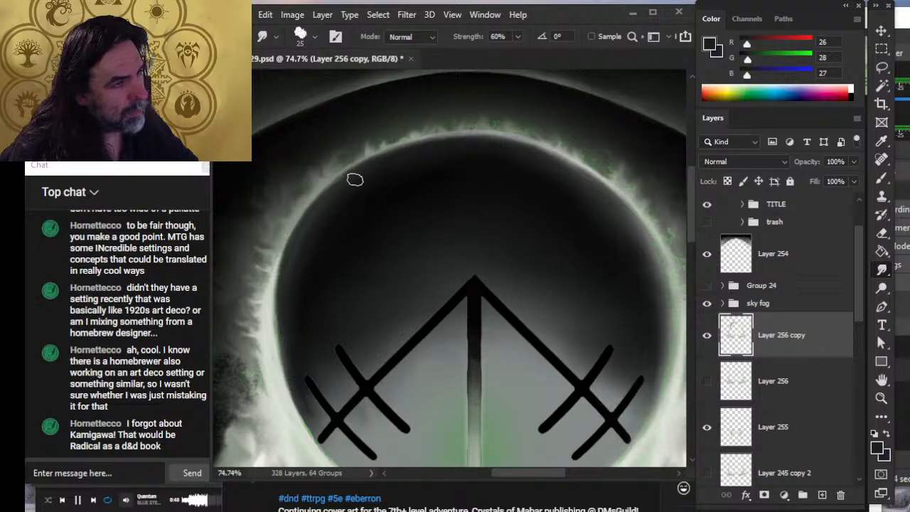
pyautogui.press('b')
pyautogui.keyDown('alt'); pyautogui.click(324, 275); pyautogui.keyUp('alt')
pyautogui.moveTo(319, 218); pyautogui.dragTo(294, 272)
pyautogui.press('r')
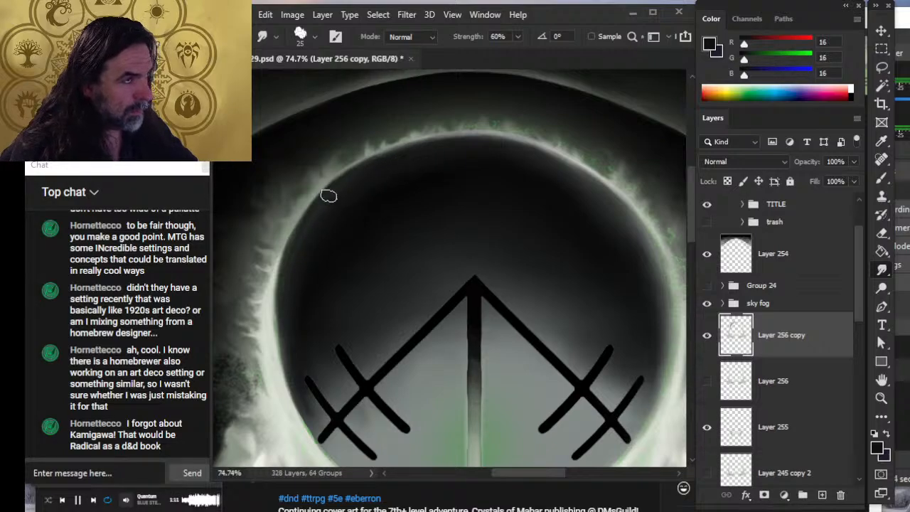
# - Sample dark grey (RGB 18, 20, 18) near the disc's upper-left edge, paint along the inner curve, and return to Smudge
pyautogui.press('b')
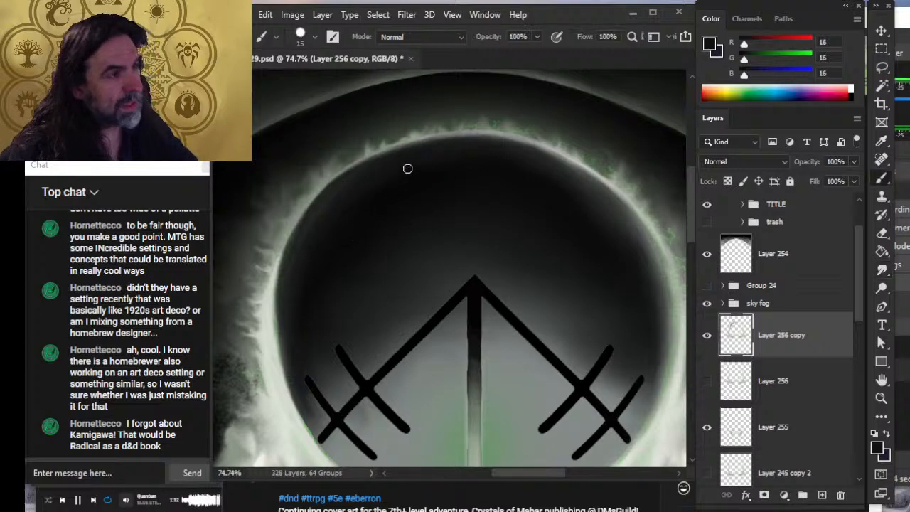
pyautogui.keyDown('alt'); pyautogui.click(378, 178); pyautogui.keyUp('alt')
pyautogui.moveTo(361, 183); pyautogui.dragTo(297, 256)
pyautogui.press('r')
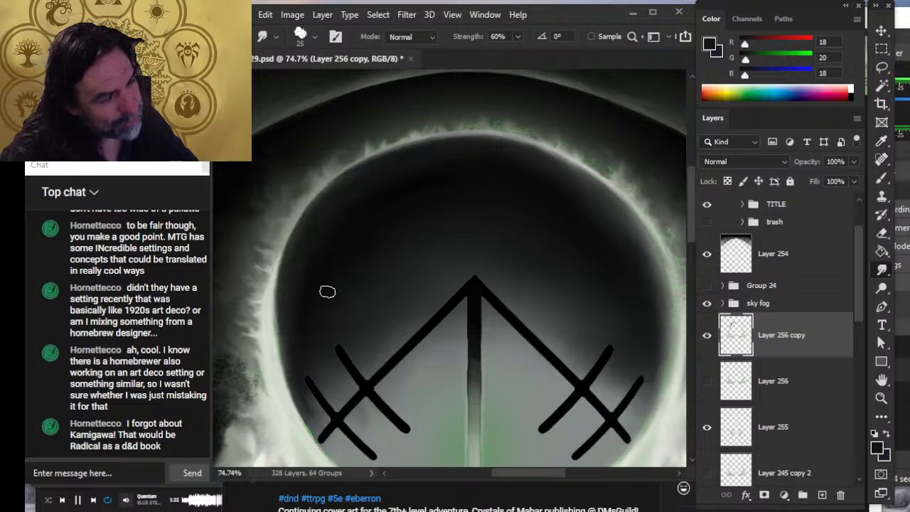
# - Try erasing the glow along the ring's upper-left side with the 80 px Eraser, and undo it
pyautogui.press('z')
pyautogui.moveTo(553, 233); pyautogui.dragTo(441, 239)
pyautogui.moveTo(547, 259); pyautogui.dragTo(493, 365)
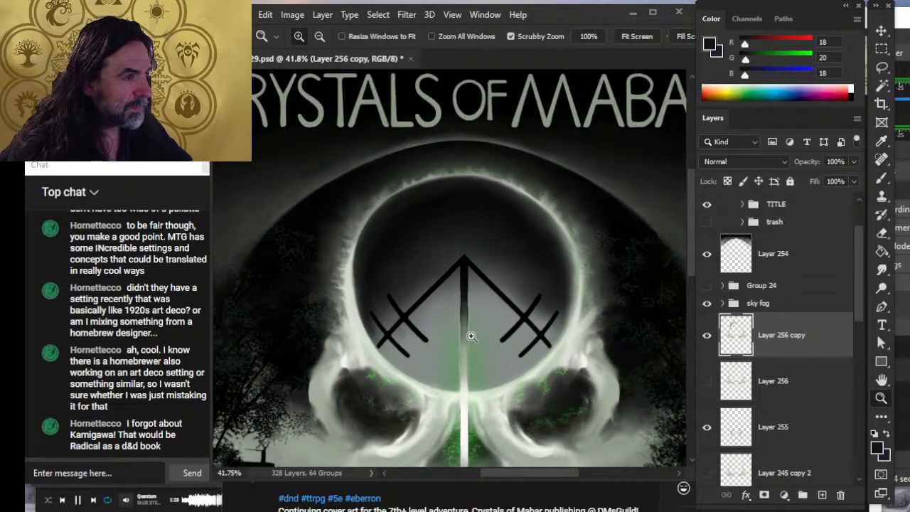
pyautogui.press('e')
pyautogui.moveTo(380, 189)
pyautogui.mouseDown()
pyautogui.moveTo(387, 184)
pyautogui.moveTo(348, 293)
pyautogui.mouseUp()
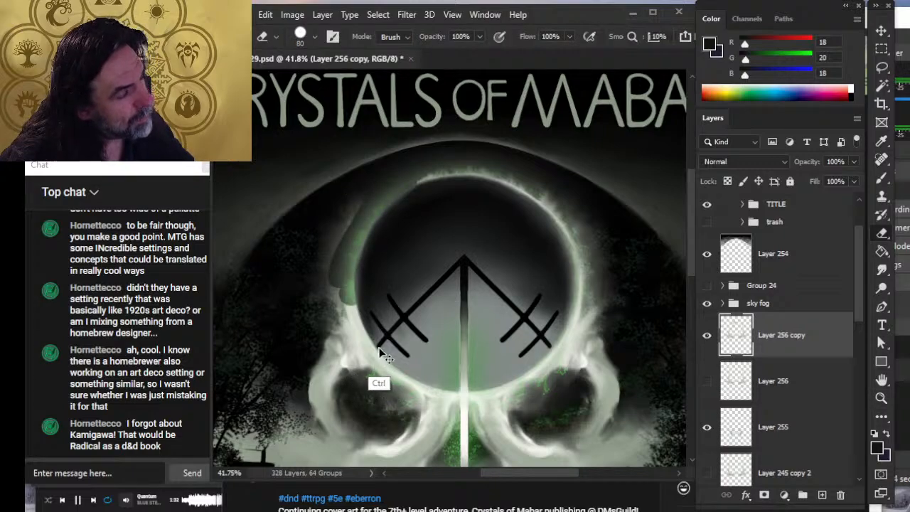
pyautogui.hotkey('ctrl', 'z')
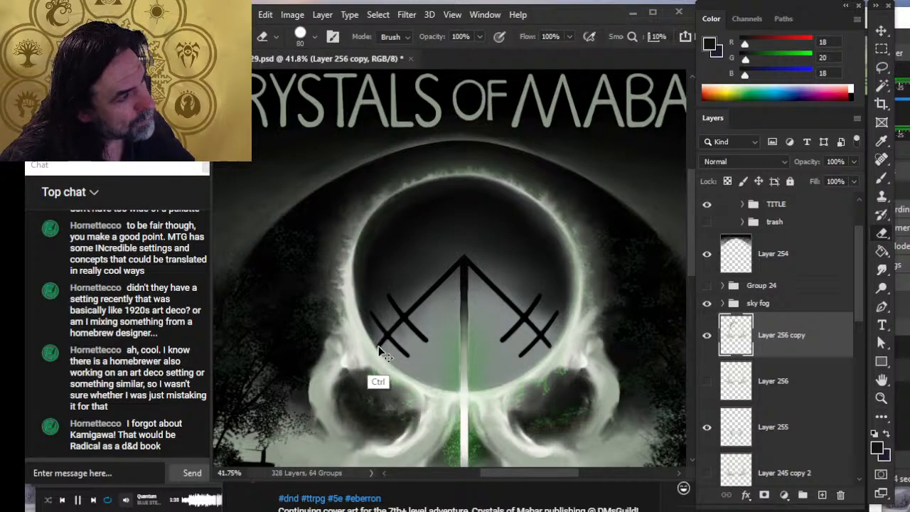
pyautogui.press('r')
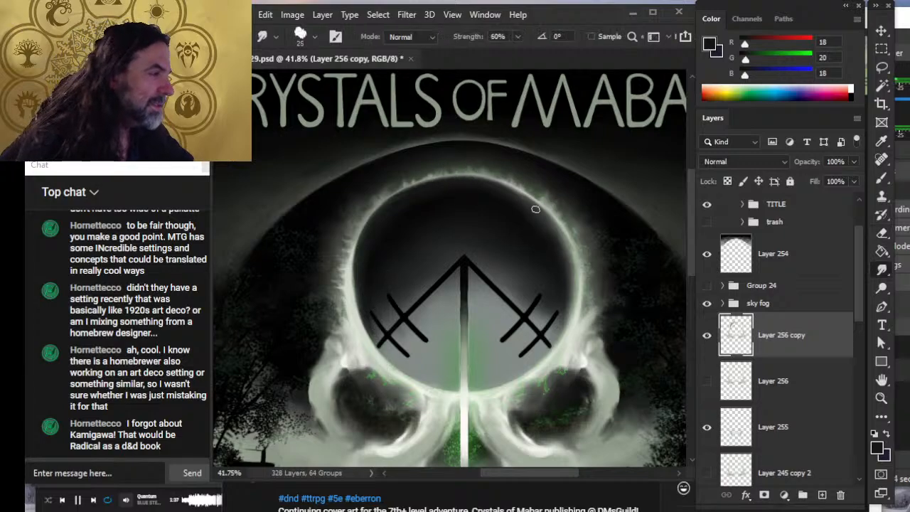
pyautogui.press('l')
pyautogui.moveTo(553, 168); pyautogui.dragTo(493, 160)
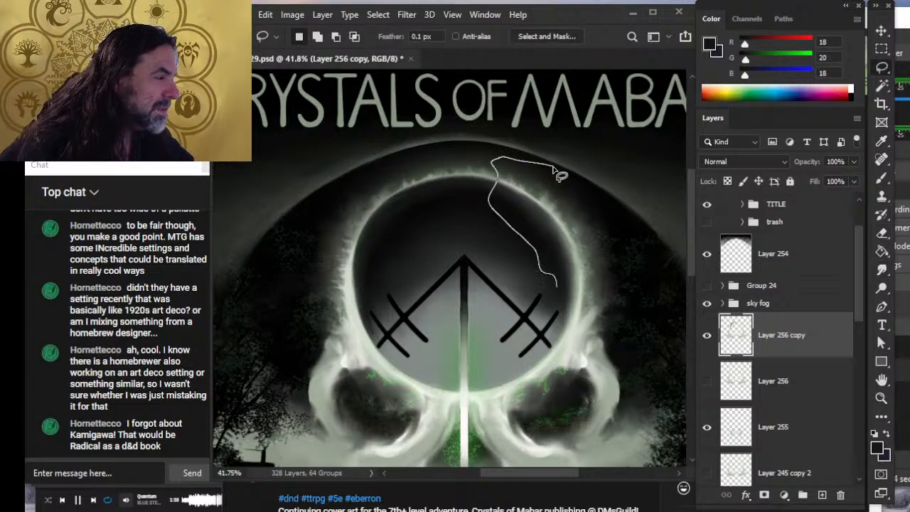
pyautogui.press('Escape')
# - Smudge the ring's left inner rim with a 20 px brush at 60% strength to even out its curve
pyautogui.press('r')
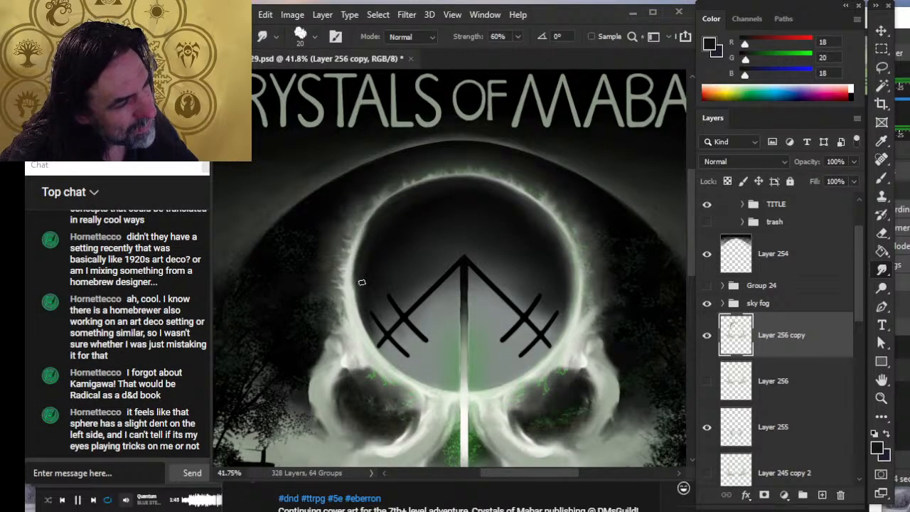
pyautogui.moveTo(351, 277); pyautogui.dragTo(367, 227)
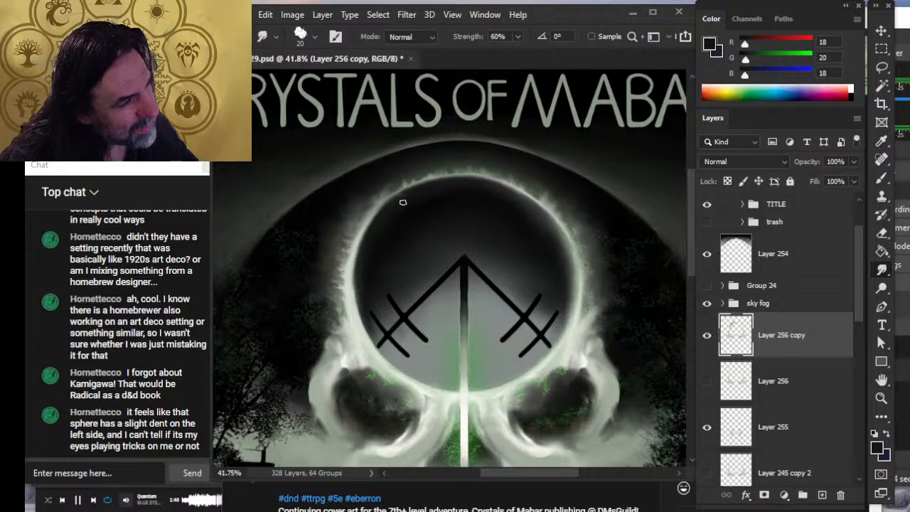
# - Lasso the ring's upper-right arc with its flame wisps on Layer 256 copy and duplicate it onto a new layer
pyautogui.moveTo(500, 250); pyautogui.dragTo(481, 217)
pyautogui.press('l')
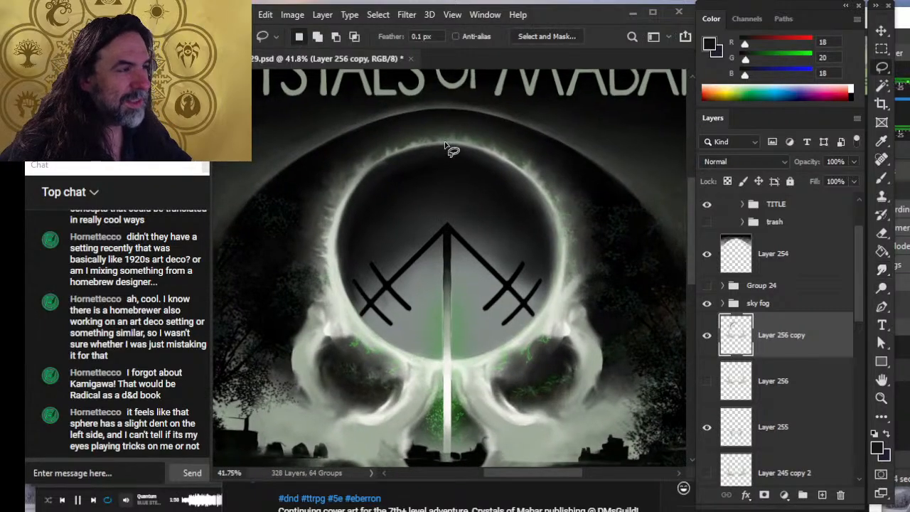
pyautogui.moveTo(454, 188)
pyautogui.mouseDown()
pyautogui.moveTo(518, 246)
pyautogui.moveTo(529, 274)
pyautogui.mouseUp()
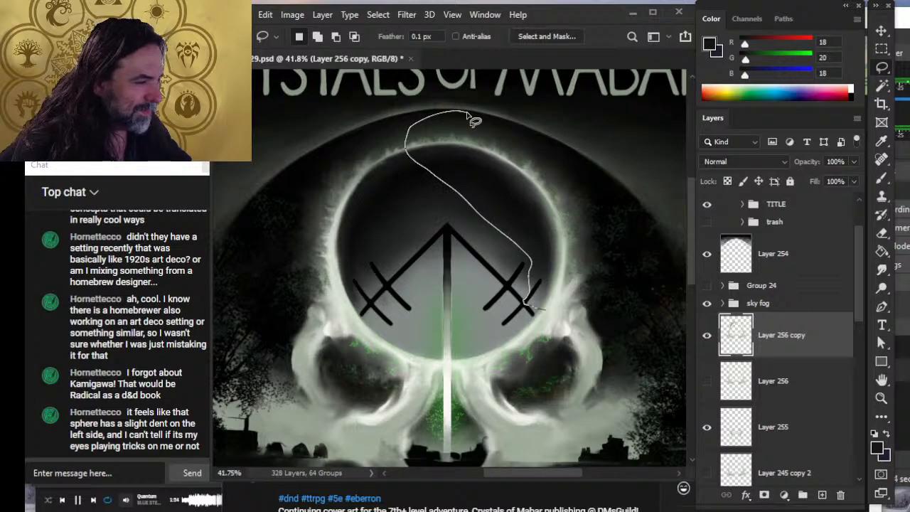
pyautogui.moveTo(472, 121); pyautogui.dragTo(635, 209)
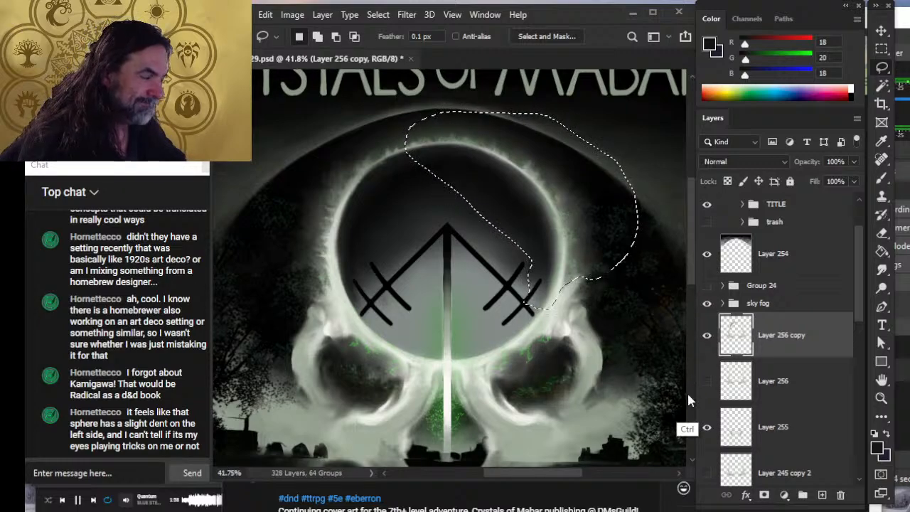
pyautogui.hotkey('ctrl', 'j')
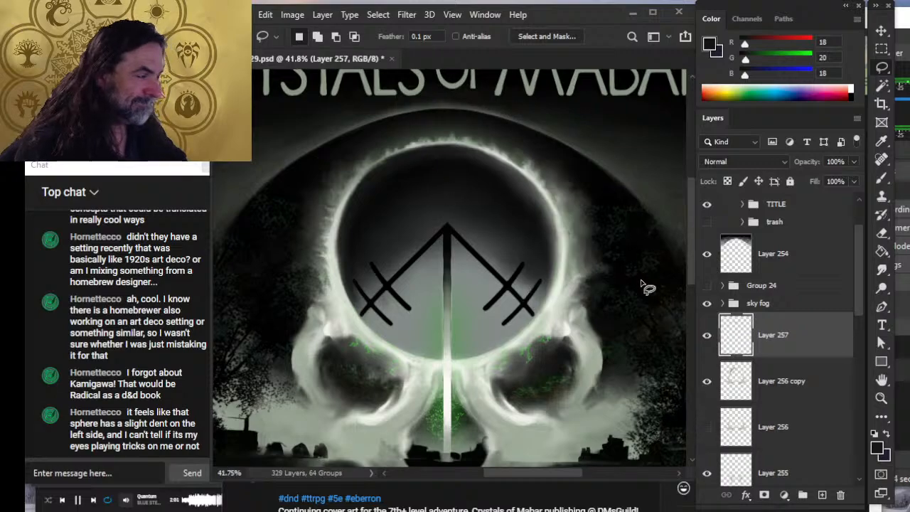
# - Flip the duplicated arc on Layer 257 horizontally and move it onto the ring's left side
pyautogui.rightClick(561, 268)
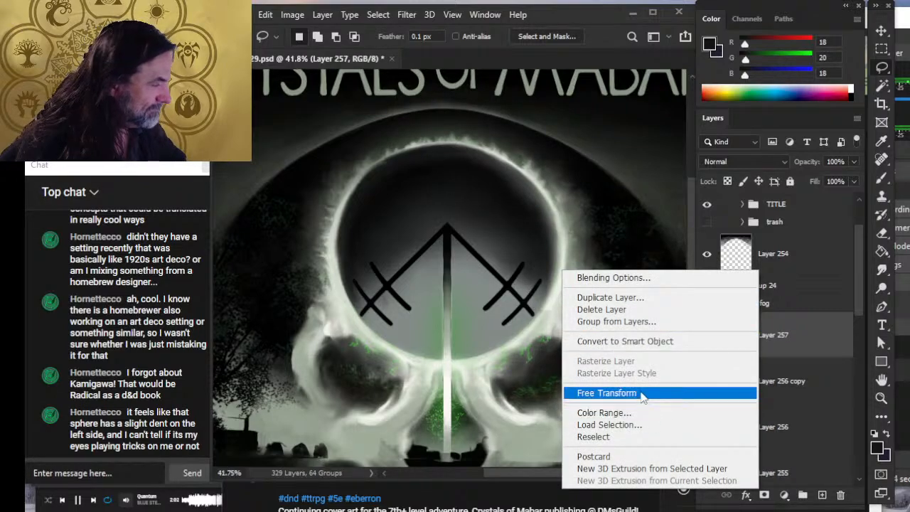
pyautogui.click(604, 392)
pyautogui.rightClick(521, 218)
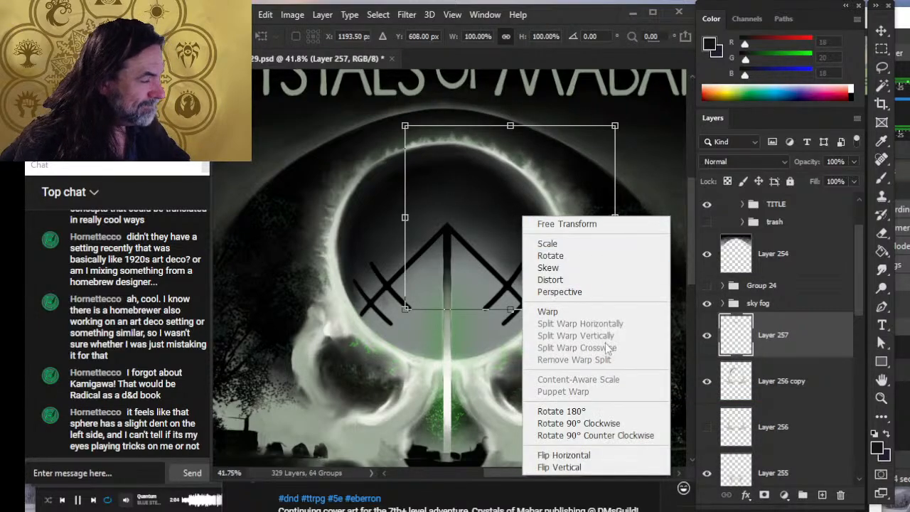
pyautogui.click(613, 455)
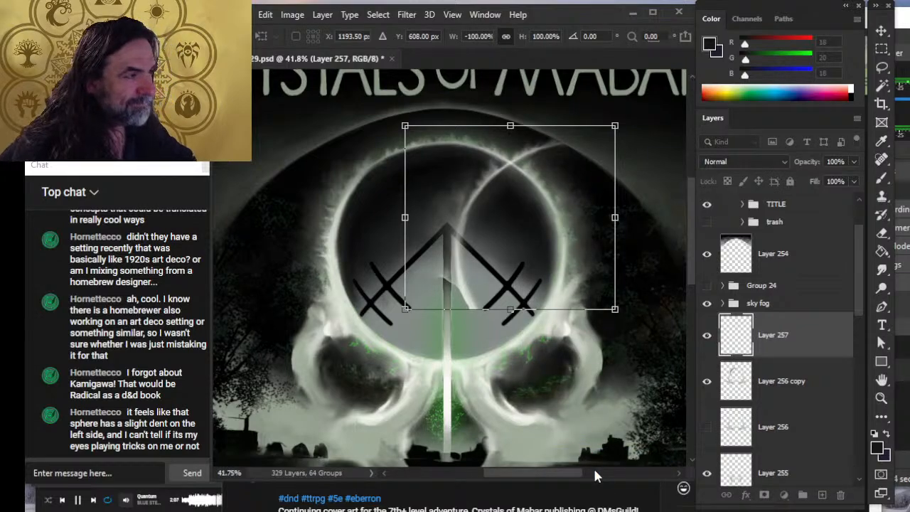
pyautogui.press('Return')
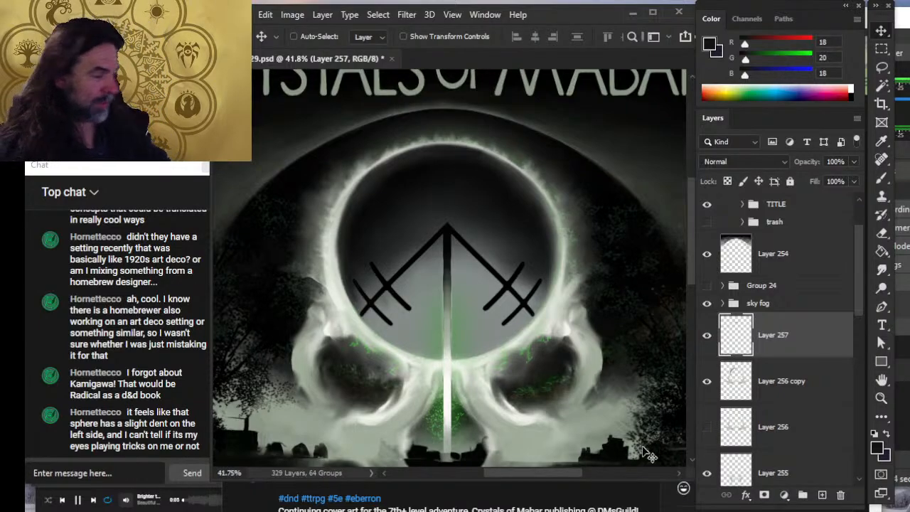
# - Erase the old glow along the ring's left inner rim on Layer 256 copy with the 90 px Eraser, undoing the first pass
pyautogui.click(782, 399)
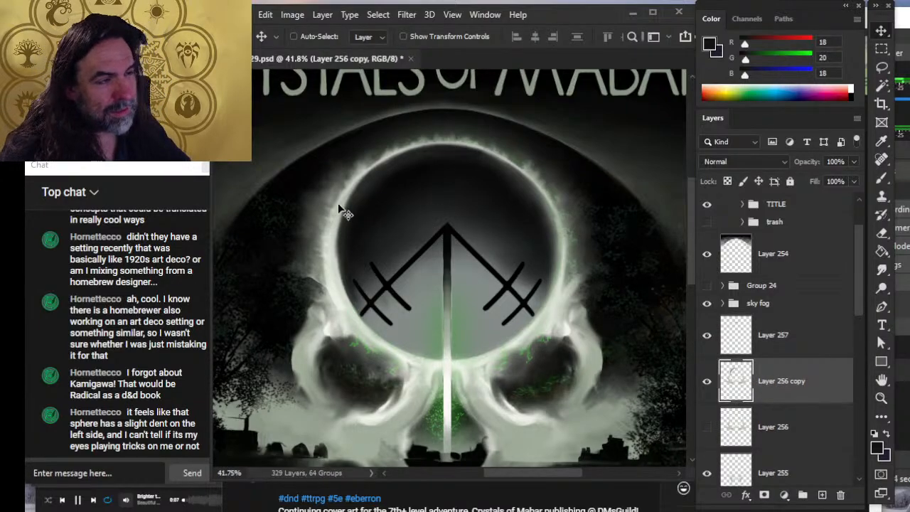
pyautogui.press('e')
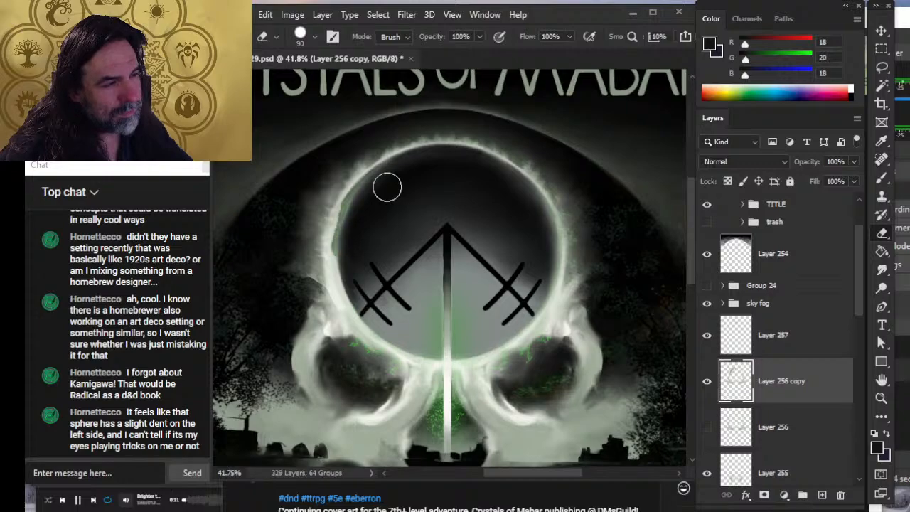
pyautogui.hotkey('ctrl', 'z')
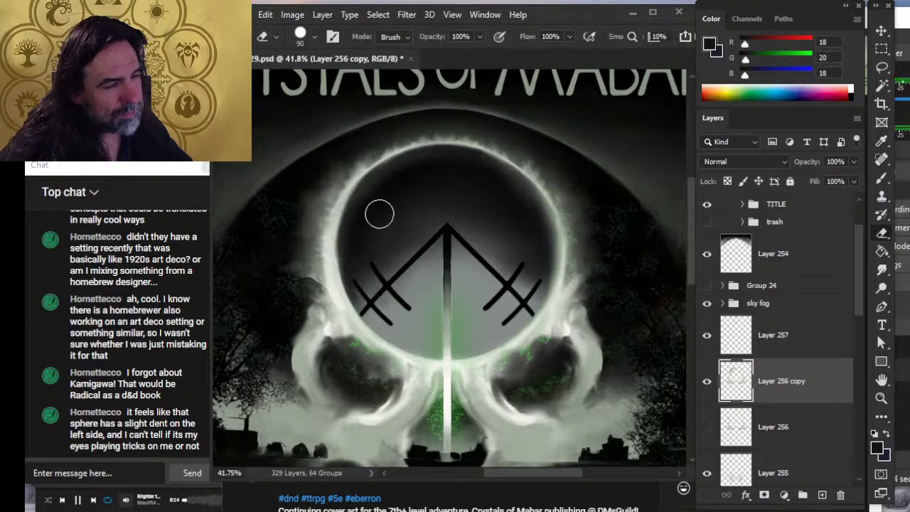
pyautogui.moveTo(353, 209); pyautogui.dragTo(331, 245)
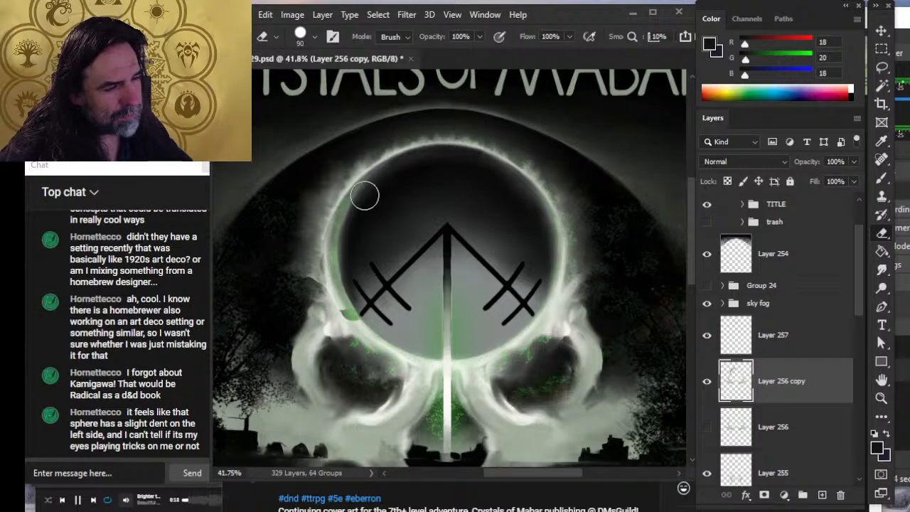
# - Try nudging the mirrored arc on Layer 257 sideways to fit the ring's left side, and delete that layer
pyautogui.click(794, 346)
pyautogui.press('v')
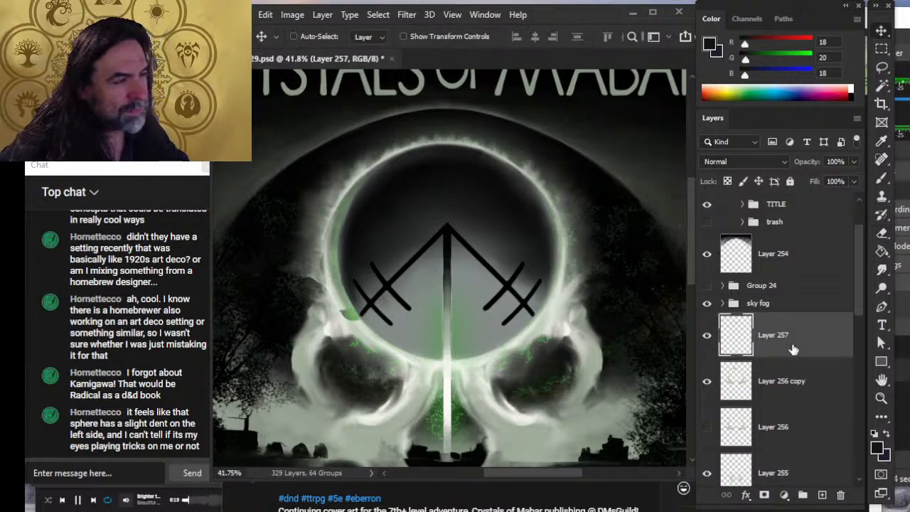
pyautogui.press('Right')
pyautogui.press('Right')
pyautogui.press('Right')
pyautogui.press('Right')
pyautogui.press('Right')
pyautogui.press('Right')
pyautogui.press('Right')
pyautogui.press('Right')
pyautogui.press('Right')
pyautogui.press('Right')
pyautogui.press('Right')
pyautogui.press('Right')
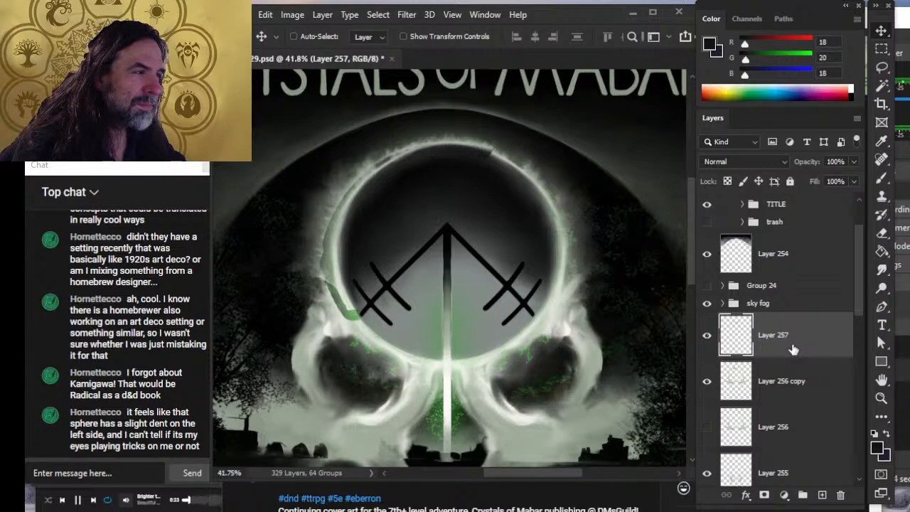
pyautogui.press('Left')
pyautogui.press('Left')
pyautogui.press('Left')
pyautogui.press('Left')
pyautogui.press('Left')
pyautogui.press('Left')
pyautogui.press('Left')
pyautogui.press('Left')
pyautogui.press('Left')
pyautogui.press('Left')
pyautogui.press('Left')
pyautogui.press('Left')
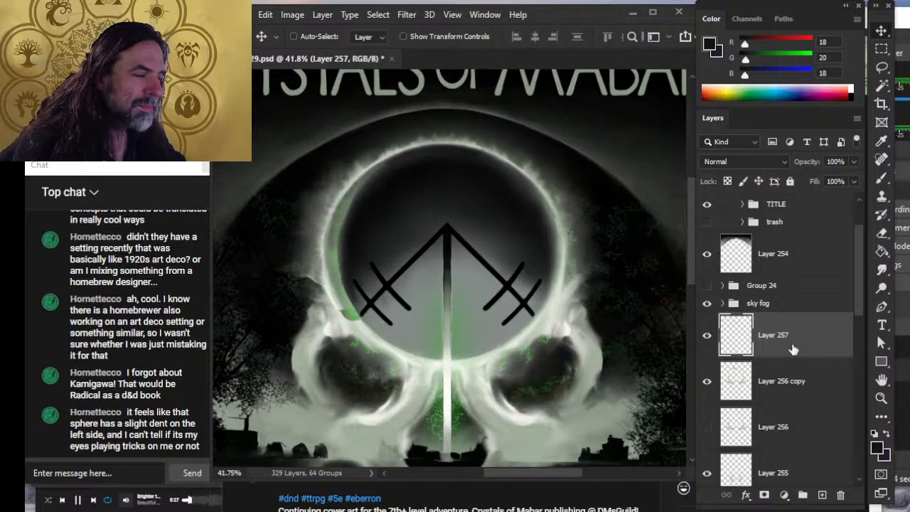
pyautogui.press('Right')
pyautogui.press('Right')
pyautogui.press('Right')
pyautogui.press('Right')
pyautogui.press('Right')
pyautogui.press('Right')
pyautogui.press('Right')
pyautogui.press('Right')
pyautogui.press('Right')
pyautogui.press('Right')
pyautogui.press('Right')
pyautogui.press('Right')
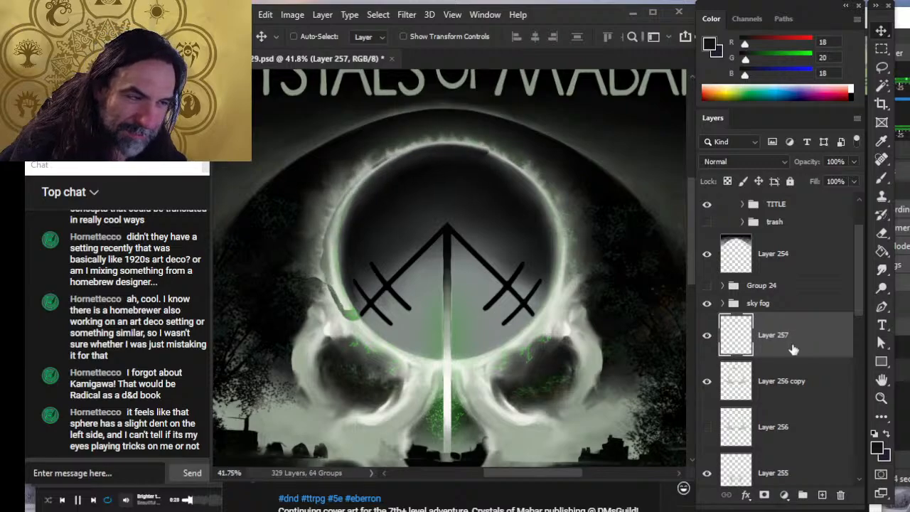
pyautogui.press('Right')
pyautogui.press('Right')
pyautogui.press('Right')
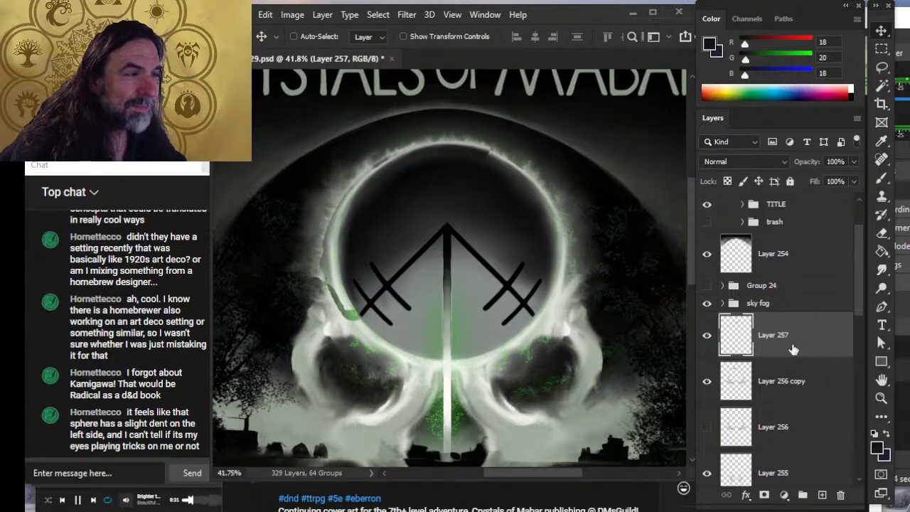
pyautogui.press('Delete')
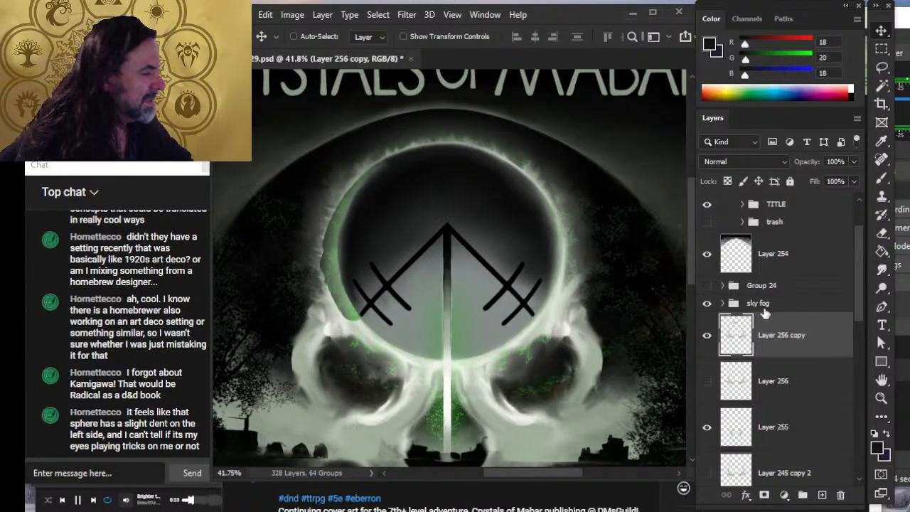
# - Erase the ring's remaining upper-left glow and wisps on Layer 256 copy with the 90 px Eraser
pyautogui.click(787, 378)
pyautogui.click(778, 353)
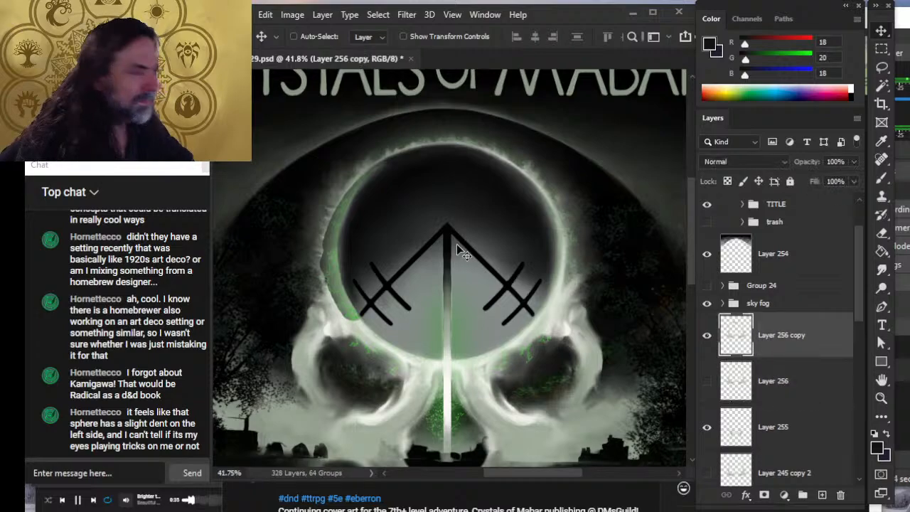
pyautogui.press('e')
pyautogui.moveTo(365, 171)
pyautogui.mouseDown()
pyautogui.moveTo(349, 179)
pyautogui.moveTo(380, 176)
pyautogui.mouseUp()
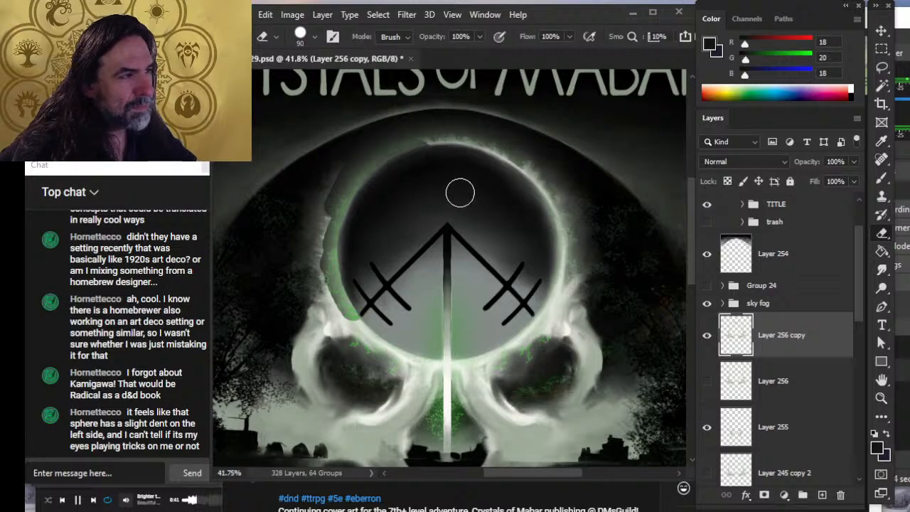
# - Lasso the ring's top and upper-right arc on Layer 256 copy and duplicate it onto a new layer
pyautogui.press('l')
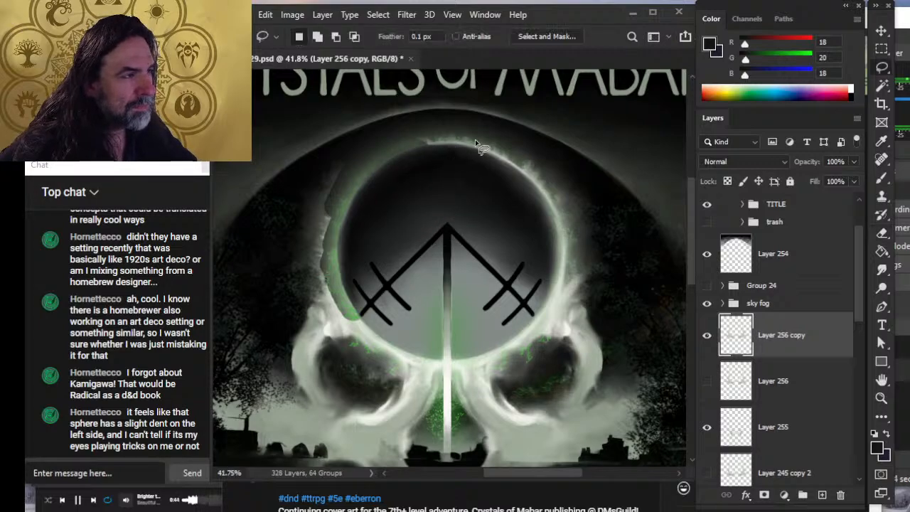
pyautogui.moveTo(475, 122)
pyautogui.mouseDown()
pyautogui.moveTo(387, 148)
pyautogui.moveTo(472, 271)
pyautogui.moveTo(530, 320)
pyautogui.mouseUp()
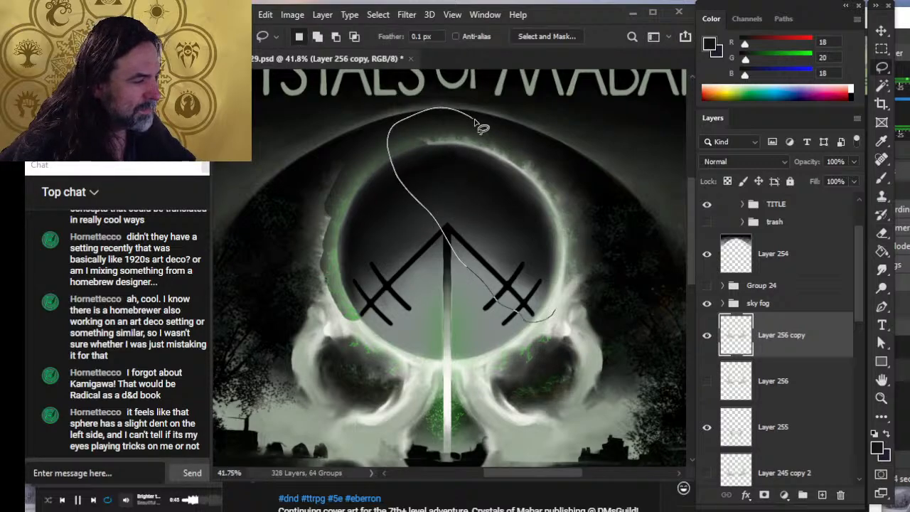
pyautogui.moveTo(477, 124); pyautogui.dragTo(470, 119)
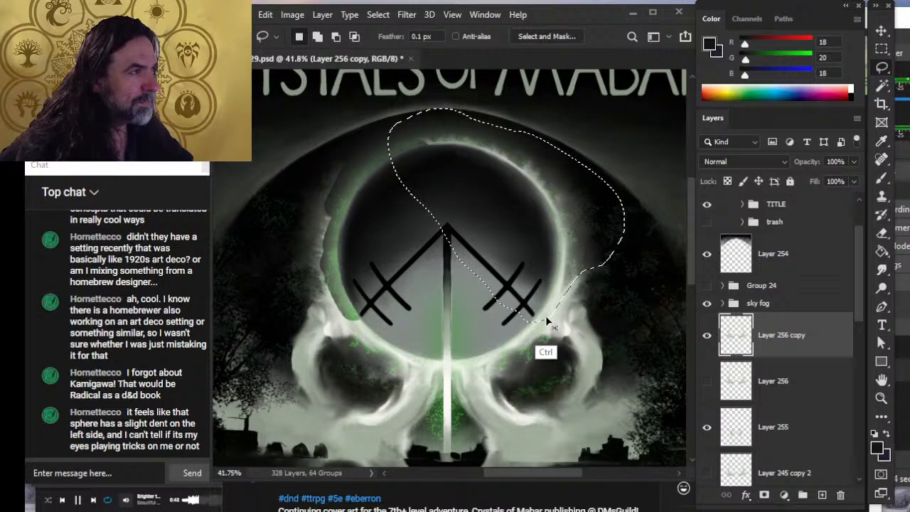
pyautogui.hotkey('ctrl', 'j')
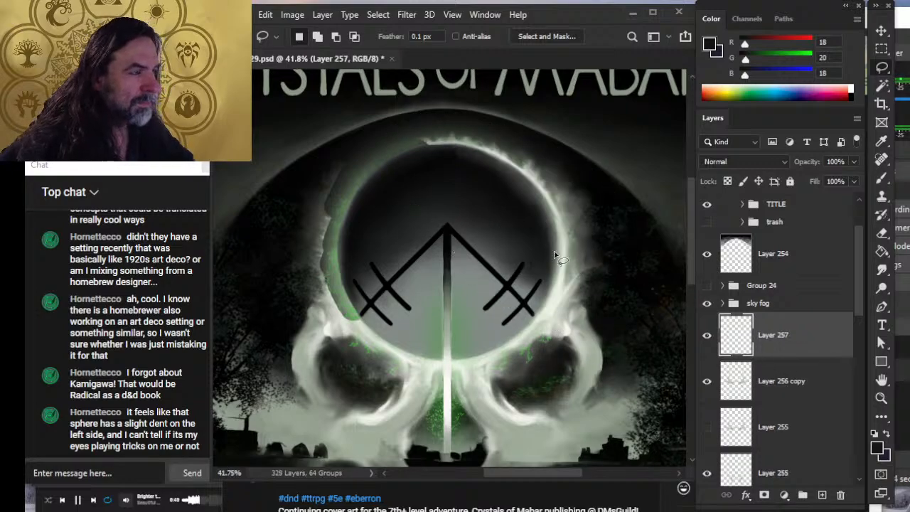
# - Flip the duplicated arc on Layer 257 horizontally with Free Transform
pyautogui.rightClick(550, 236)
pyautogui.click(632, 358)
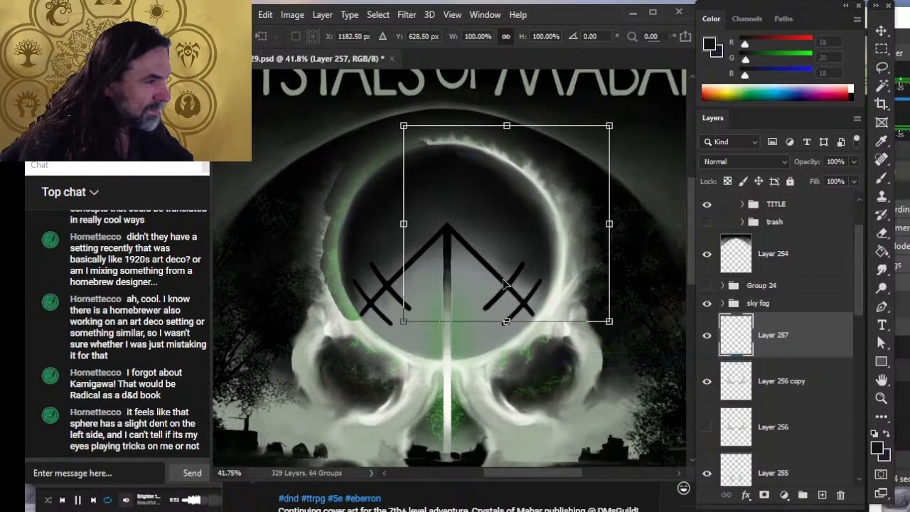
pyautogui.rightClick(503, 279)
pyautogui.click(604, 258)
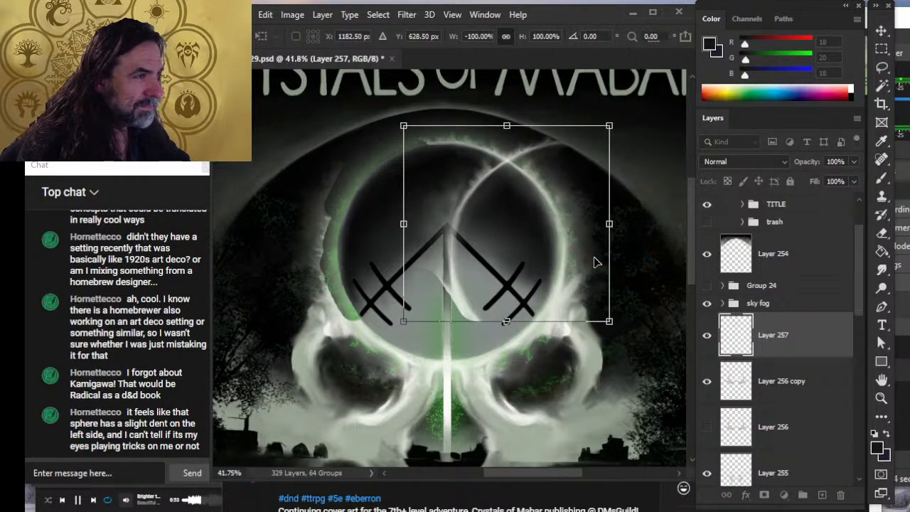
pyautogui.press('Return')
# - Move the mirrored arc horizontally across the disc until it closes the ring's erased left side
pyautogui.press('l')
pyautogui.press('v')
pyautogui.hotkey('shift', 'Left')
pyautogui.hotkey('shift', 'Left')
pyautogui.hotkey('shift', 'Left')
pyautogui.hotkey('shift', 'Left')
pyautogui.hotkey('shift', 'Left')
pyautogui.hotkey('shift', 'Left')
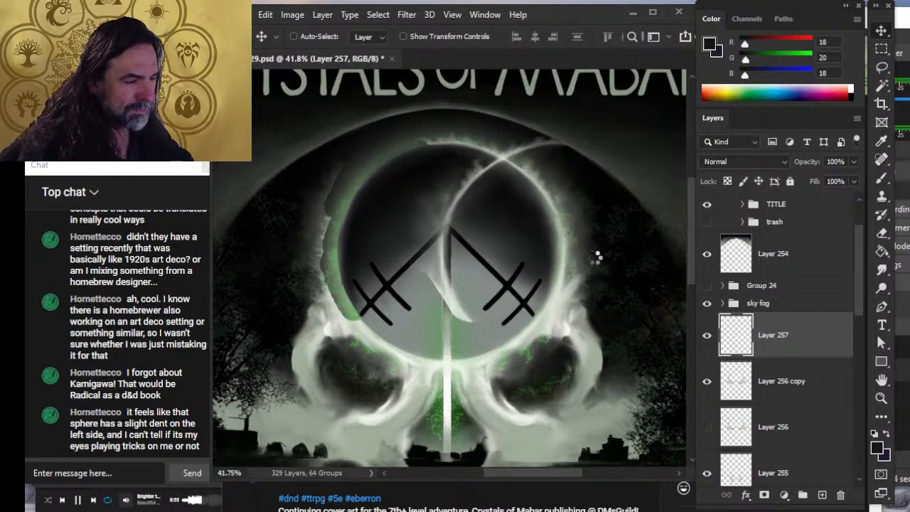
pyautogui.hotkey('shift', 'Left')
pyautogui.hotkey('shift', 'Left')
pyautogui.hotkey('shift', 'Left')
pyautogui.hotkey('shift', 'Left')
pyautogui.hotkey('shift', 'Left')
pyautogui.hotkey('shift', 'Left')
pyautogui.hotkey('shift', 'Left')
pyautogui.hotkey('shift', 'Left')
pyautogui.hotkey('shift', 'Left')
pyautogui.hotkey('shift', 'Left')
pyautogui.hotkey('shift', 'Left')
pyautogui.hotkey('shift', 'Left')
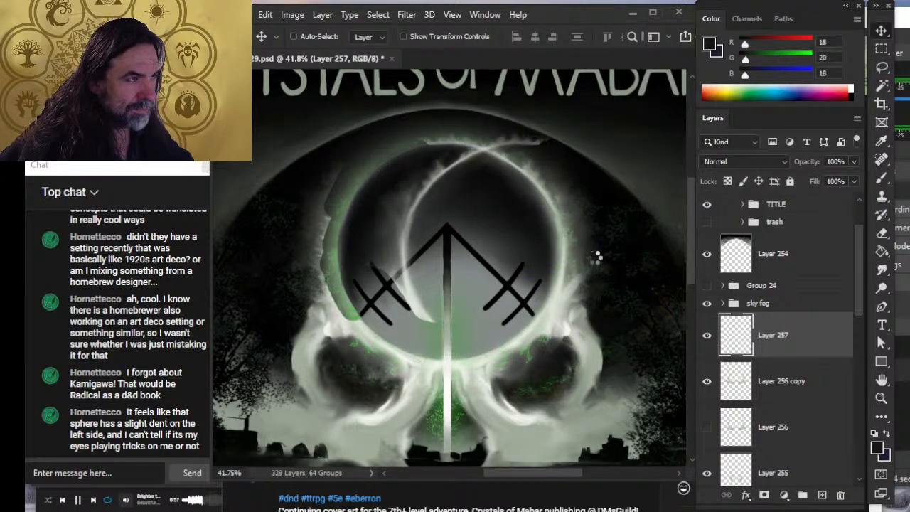
pyautogui.hotkey('shift', 'Left')
pyautogui.hotkey('shift', 'Left')
pyautogui.hotkey('shift', 'Left')
pyautogui.hotkey('shift', 'Left')
pyautogui.hotkey('shift', 'Left')
pyautogui.hotkey('shift', 'Left')
pyautogui.hotkey('shift', 'Left')
pyautogui.hotkey('shift', 'Left')
pyautogui.hotkey('shift', 'Left')
pyautogui.hotkey('shift', 'Left')
pyautogui.hotkey('shift', 'Left')
pyautogui.hotkey('shift', 'Left')
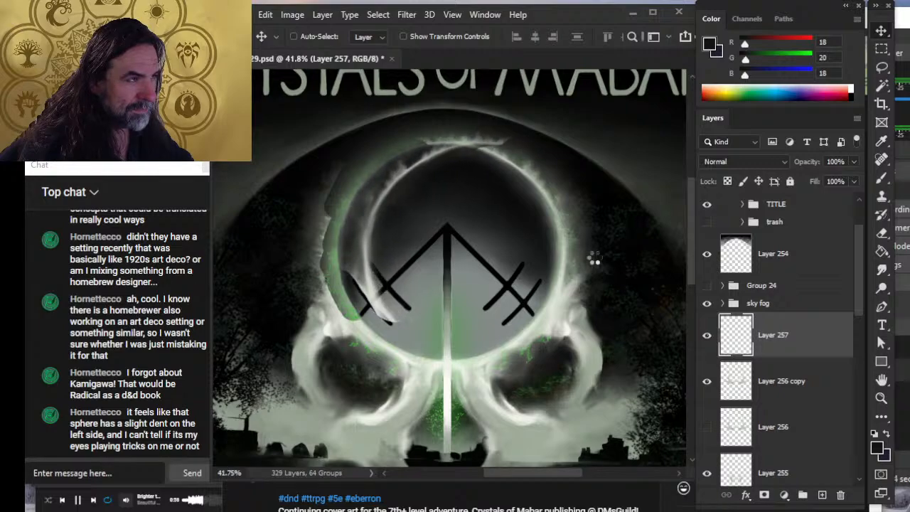
pyautogui.hotkey('shift', 'Left')
pyautogui.hotkey('shift', 'Left')
pyautogui.hotkey('shift', 'Left')
pyautogui.hotkey('shift', 'Left')
pyautogui.hotkey('shift', 'Left')
pyautogui.hotkey('shift', 'Left')
pyautogui.hotkey('shift', 'Left')
pyautogui.hotkey('shift', 'Left')
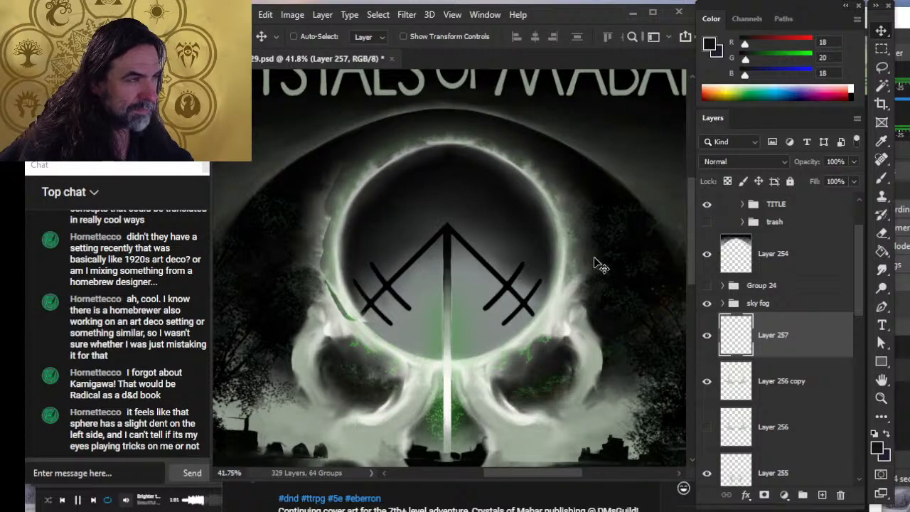
pyautogui.hotkey('shift', 'Left')
pyautogui.hotkey('shift', 'Left')
pyautogui.hotkey('shift', 'Left')
pyautogui.hotkey('shift', 'Left')
pyautogui.hotkey('shift', 'Left')
pyautogui.hotkey('shift', 'Left')
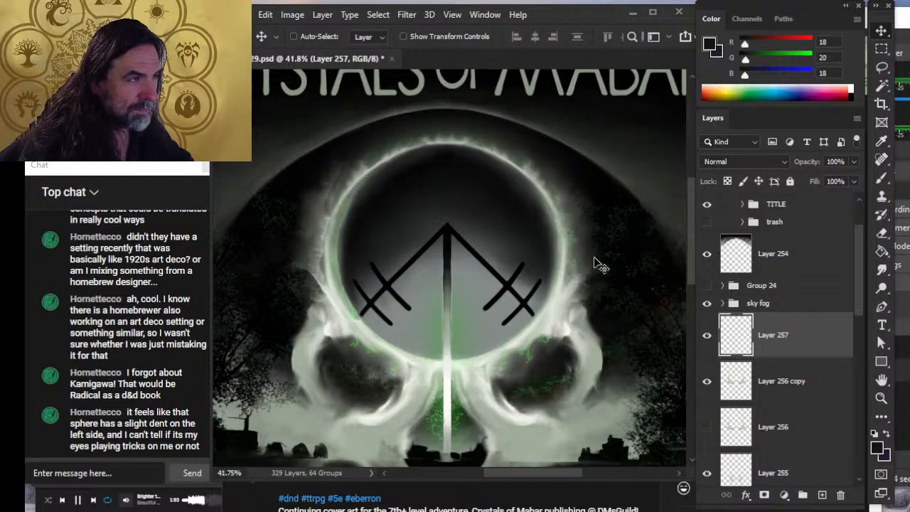
pyautogui.hotkey('shift', 'Right')
pyautogui.hotkey('shift', 'Right')
pyautogui.hotkey('shift', 'Right')
pyautogui.hotkey('shift', 'Right')
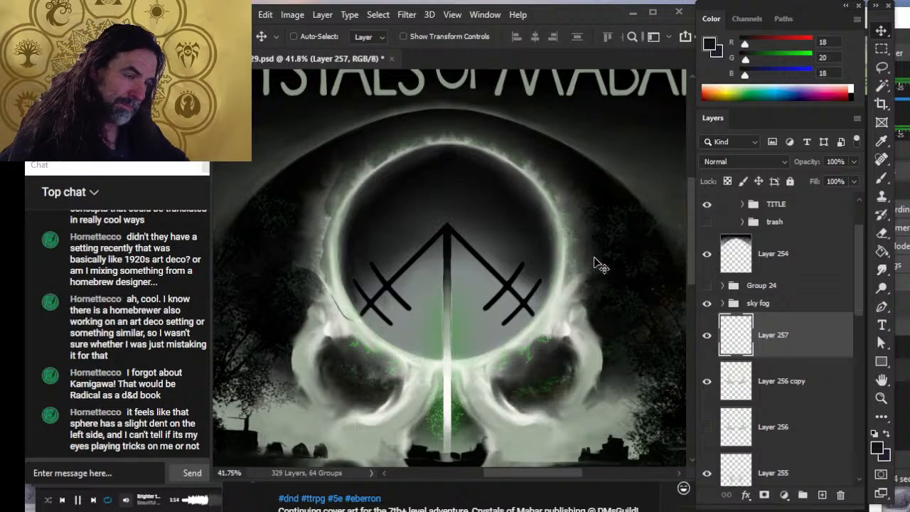
# - Smudge the left-side seams on Layer 256 copy with a 20 px brush at 60% strength, and merge Layer 257 down into it
pyautogui.click(787, 383)
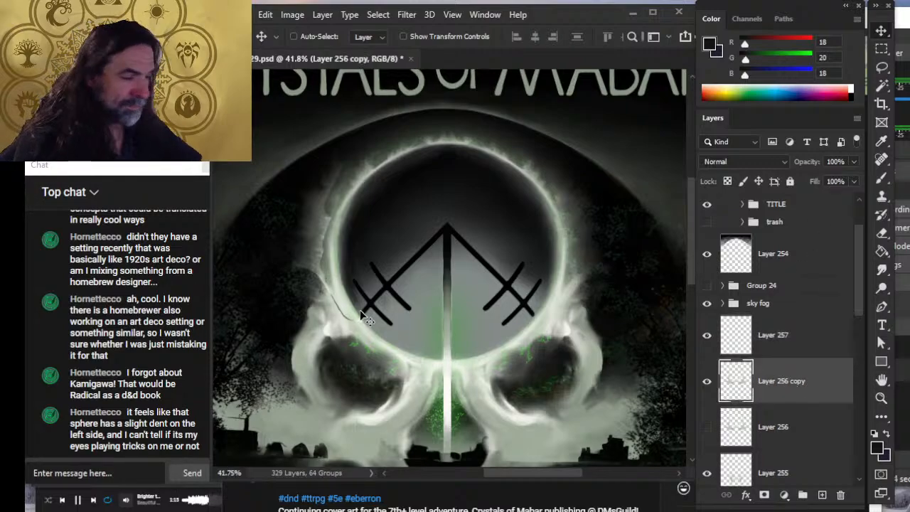
pyautogui.press('r')
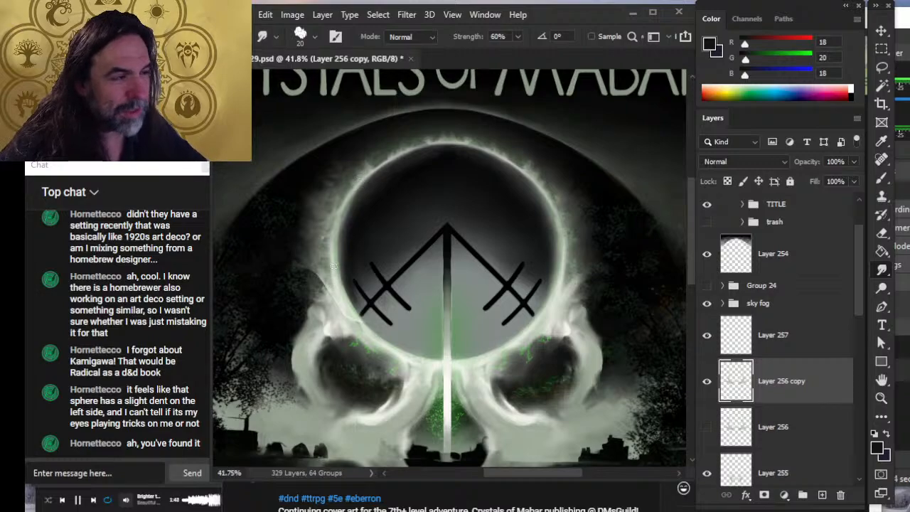
pyautogui.rightClick(773, 337)
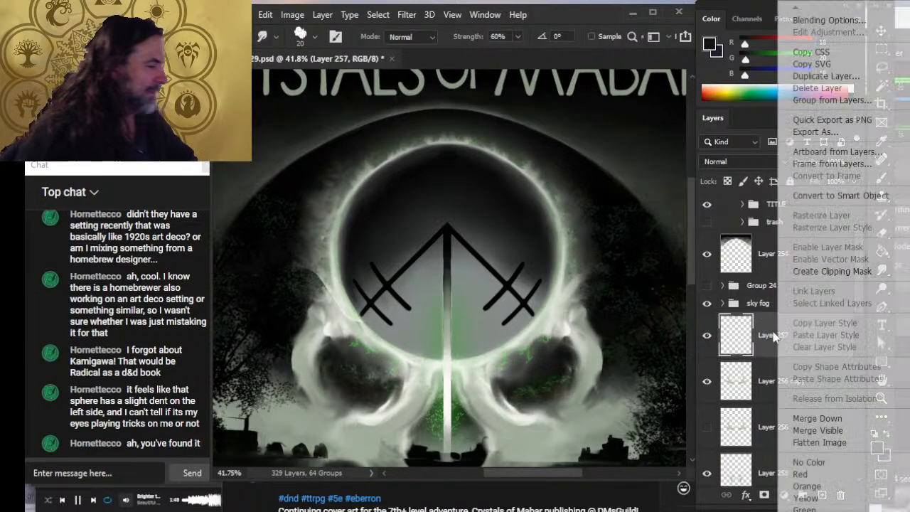
pyautogui.click(818, 419)
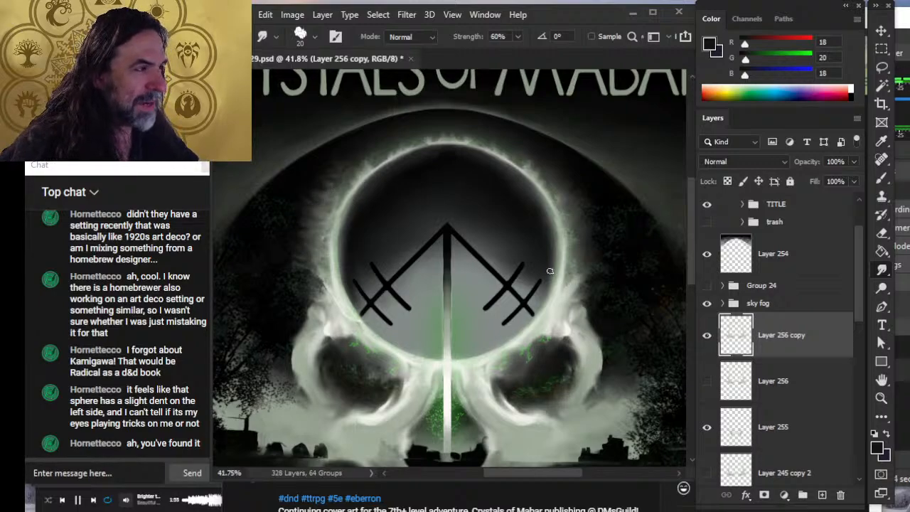
# - Smudge the flame wisps along the ring's upper-left edge using 10 and 30 px brushes at 60% strength, then 25 px at 30%
pyautogui.press('[')
pyautogui.press('[')
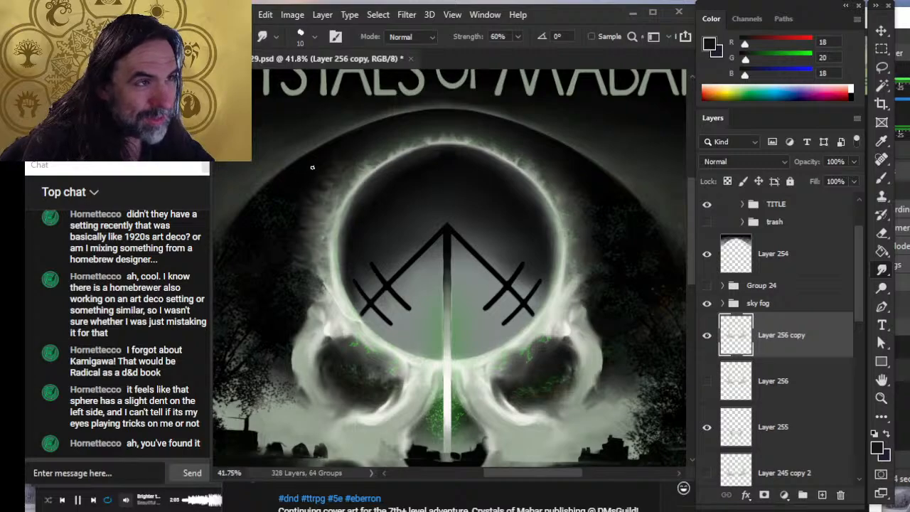
pyautogui.press(']')
pyautogui.press(']')
pyautogui.press(']')
pyautogui.press(']')
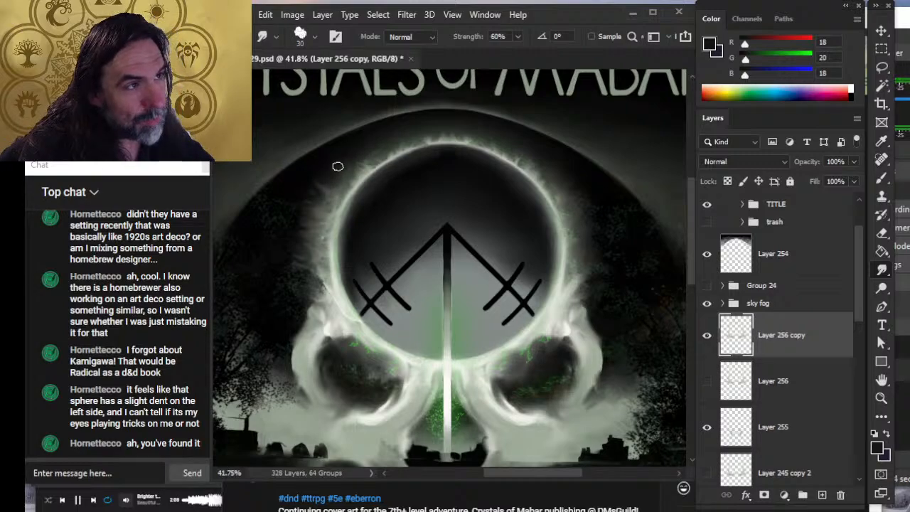
pyautogui.press('3')
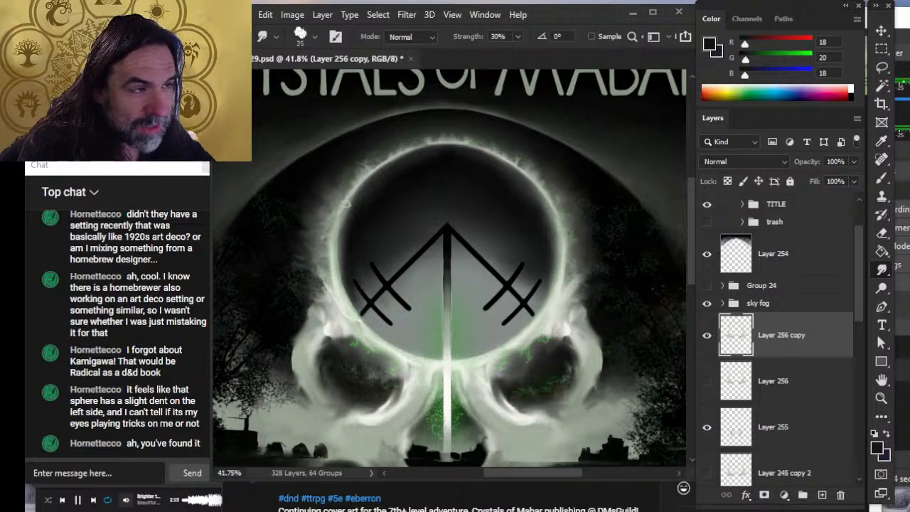
# - Smudge the flame wisps around the ring on Layer 256 copy with brushes of 10 px at 30%, 15 px at 60% and 25 px at 40% strength
pyautogui.press('[')
pyautogui.press('[')
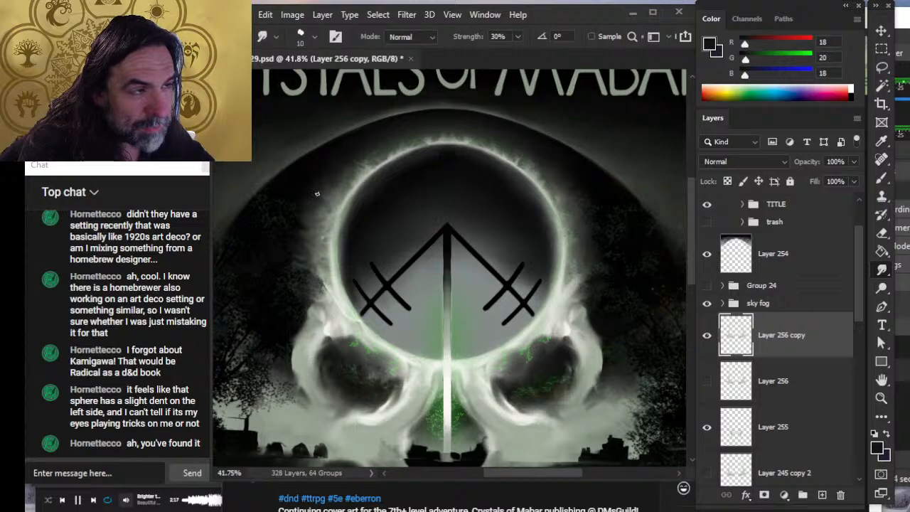
pyautogui.press(']')
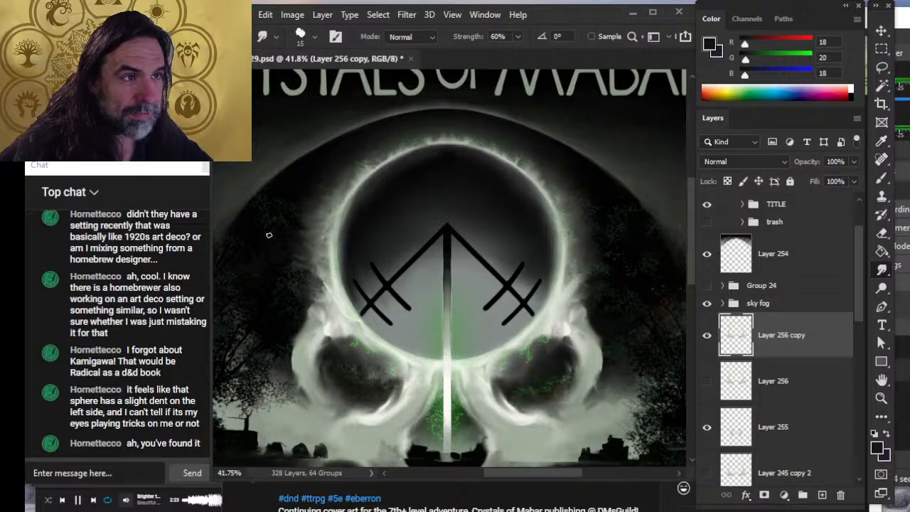
pyautogui.press('e')
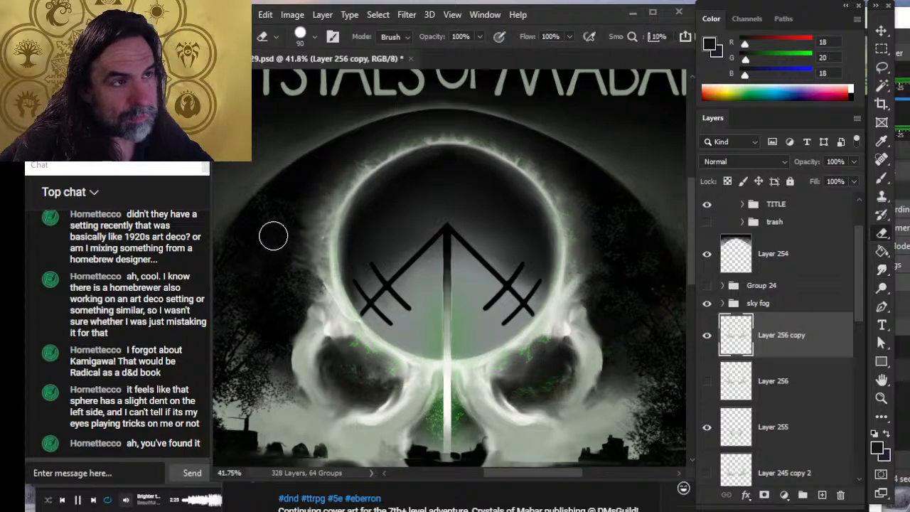
pyautogui.press('r')
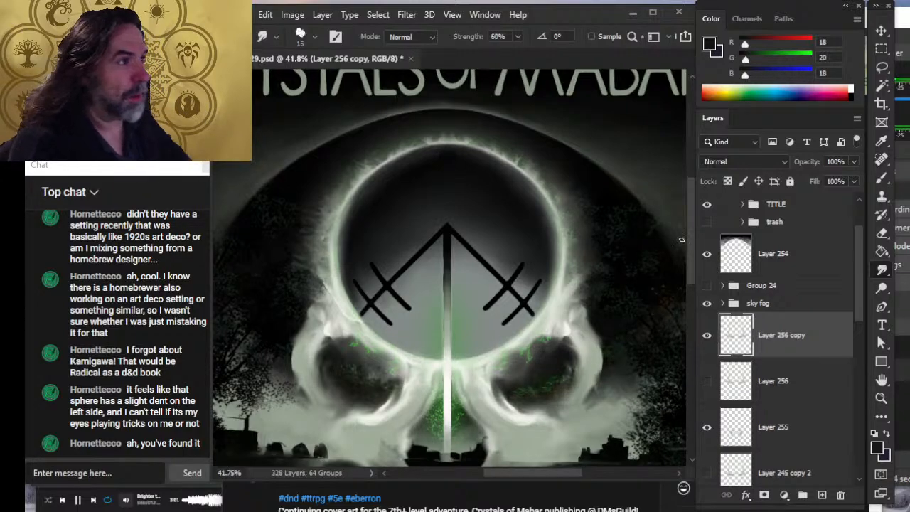
pyautogui.press(']')
pyautogui.press('4')
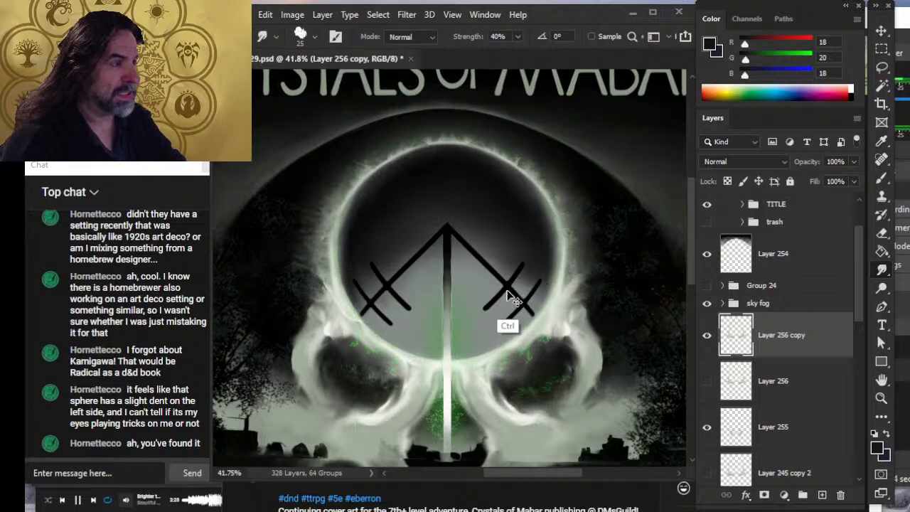
# - Save the cover document and check the whole cover composition
pyautogui.hotkey('ctrl', 's')
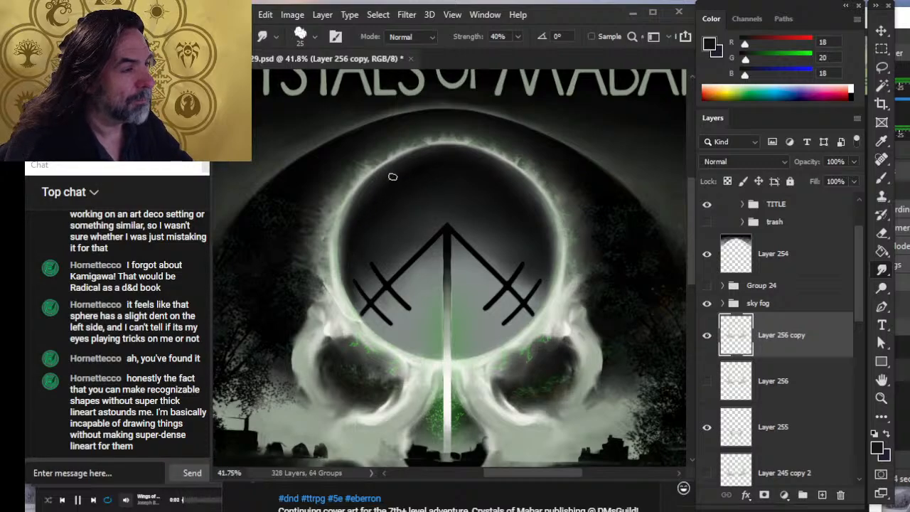
pyautogui.press('z')
pyautogui.moveTo(593, 280); pyautogui.dragTo(559, 339)
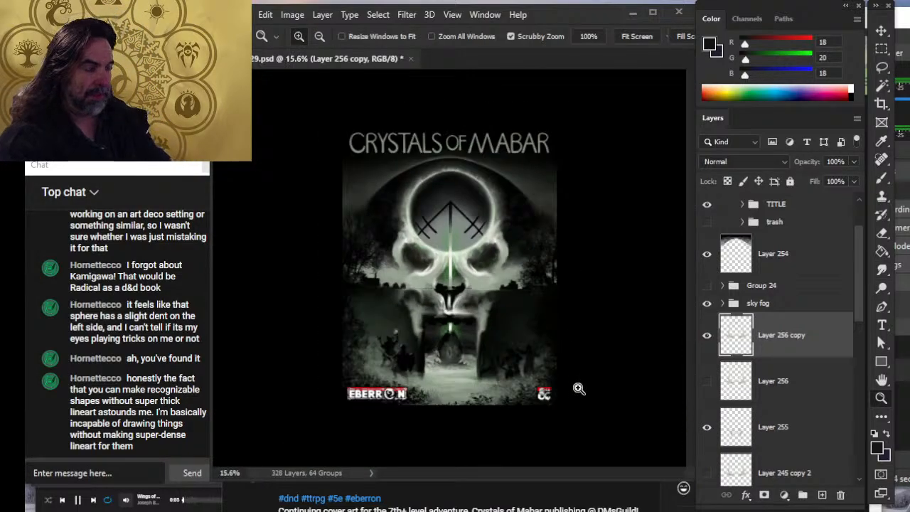
pyautogui.hotkey('ctrl', 's')
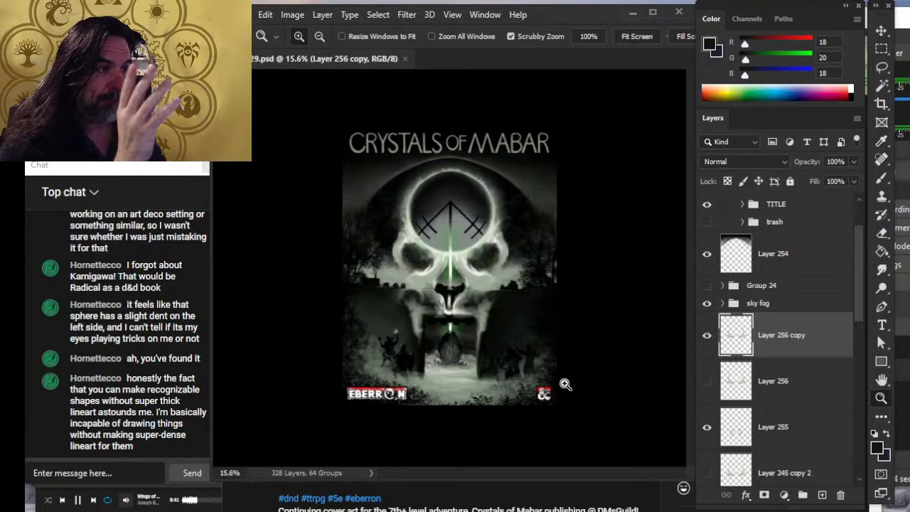
pyautogui.moveTo(527, 297); pyautogui.dragTo(508, 297)
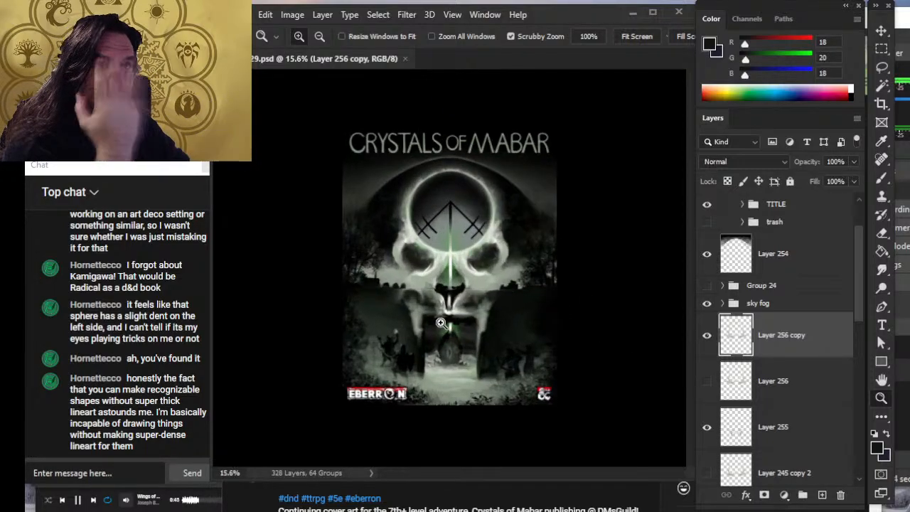
pyautogui.moveTo(451, 288); pyautogui.dragTo(512, 298)
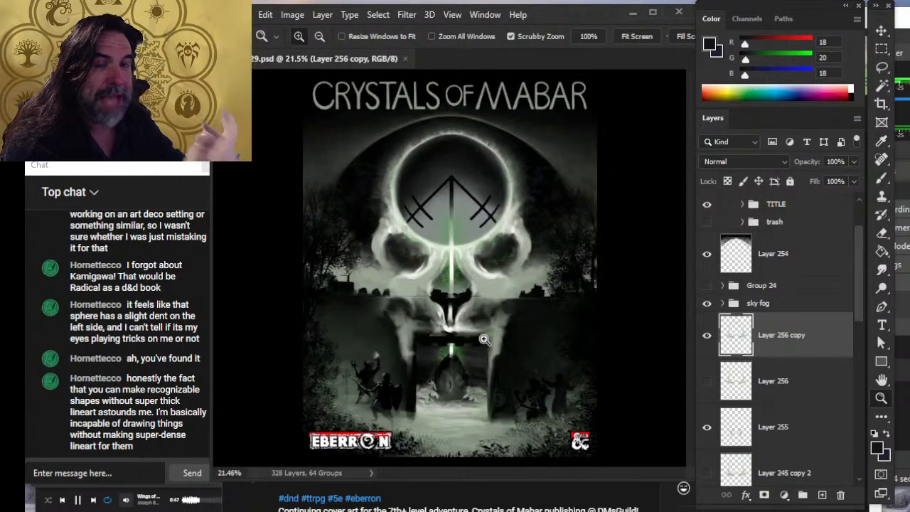
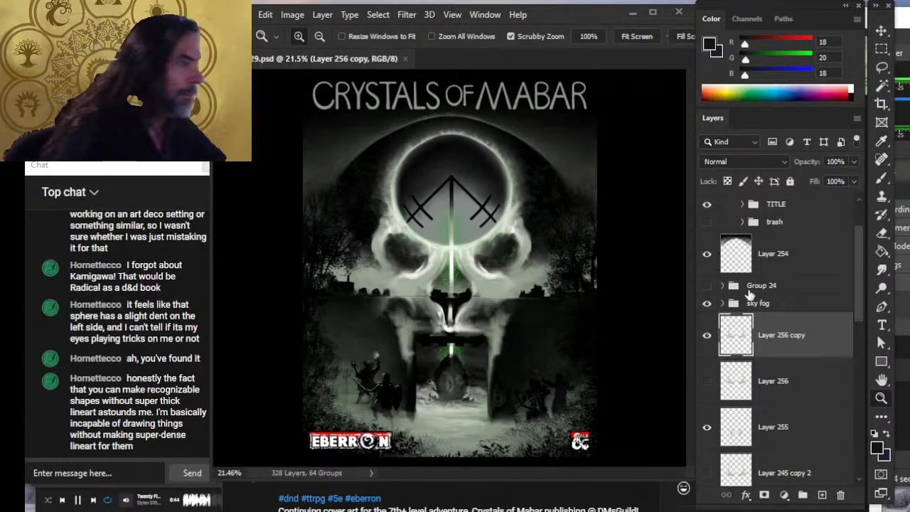
# - Compare the cover with and without Layer 256 copy and Layer 254, and examine the top of the glowing ring up close
pyautogui.click(707, 335)
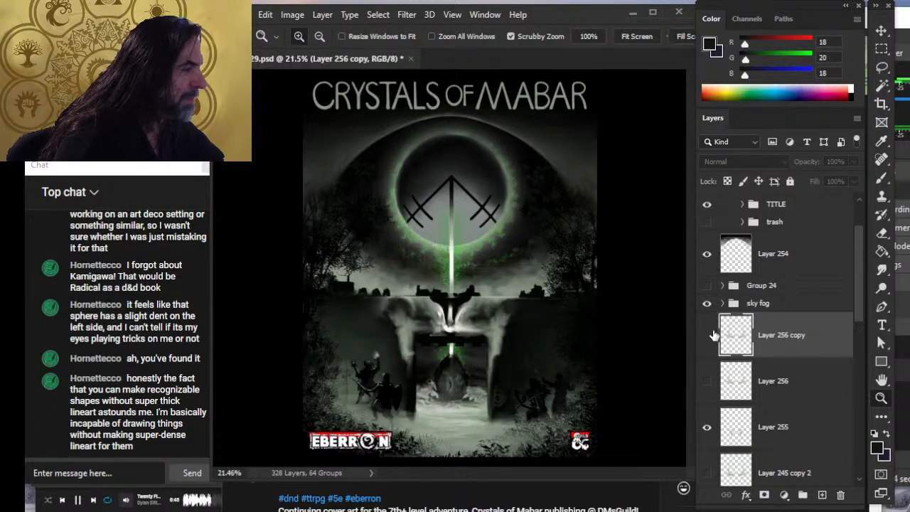
pyautogui.click(706, 335)
pyautogui.click(706, 254)
pyautogui.click(706, 254)
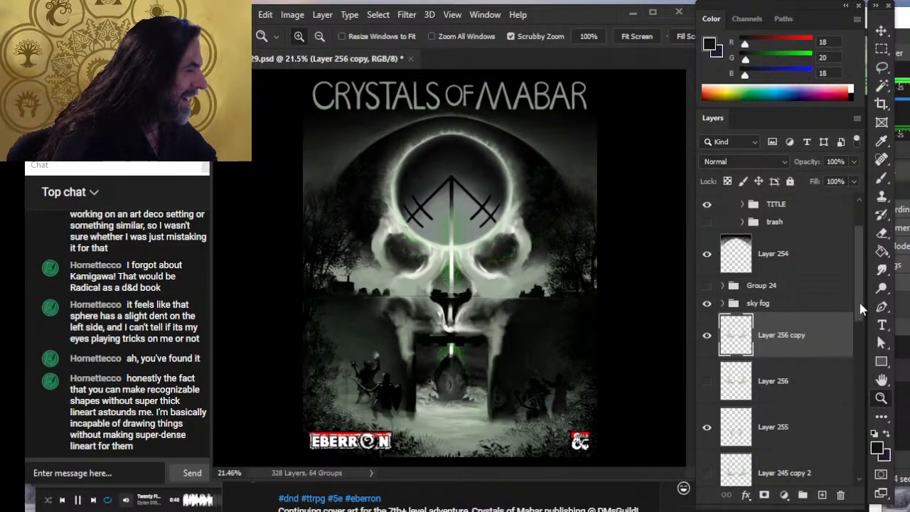
pyautogui.moveTo(863, 301); pyautogui.dragTo(862, 355)
pyautogui.moveTo(516, 179); pyautogui.dragTo(552, 221)
pyautogui.moveTo(495, 205); pyautogui.dragTo(602, 331)
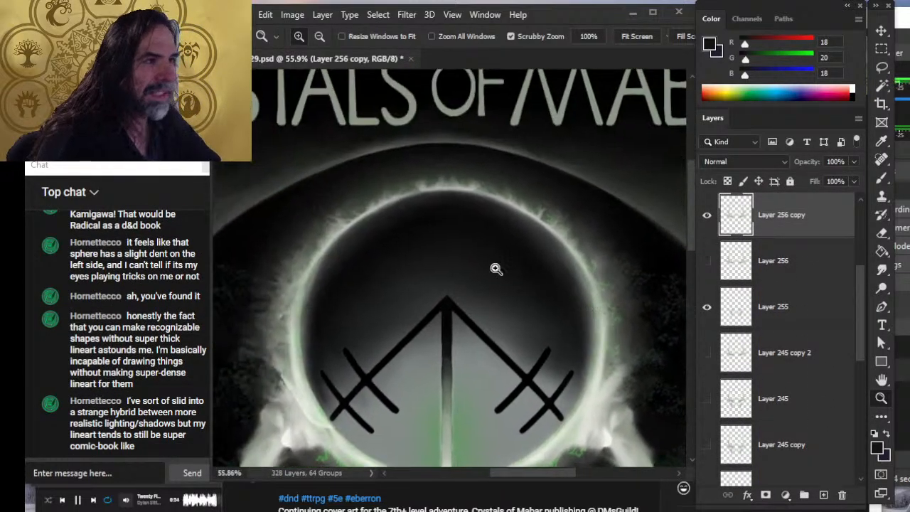
pyautogui.moveTo(371, 241); pyautogui.dragTo(452, 264)
pyautogui.moveTo(538, 341); pyautogui.dragTo(473, 315)
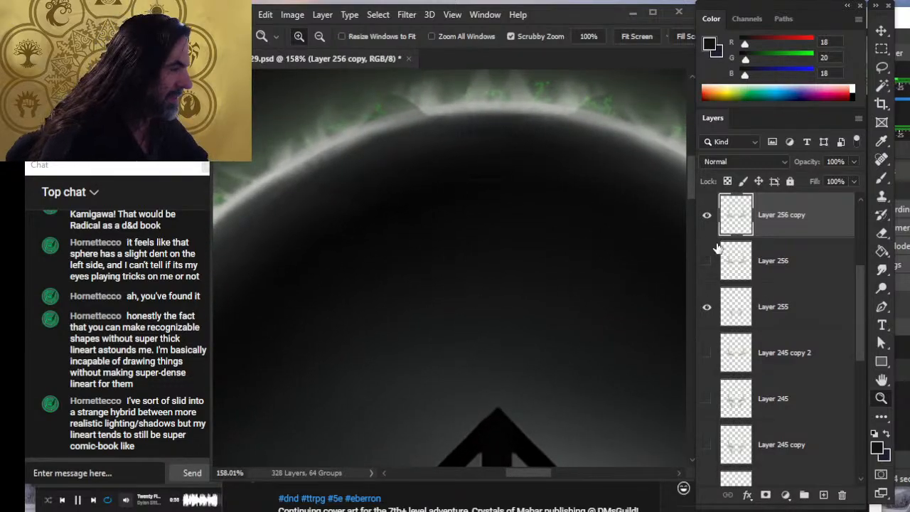
# - Toggle the visibility of Layer 254, Layer 256 copy and Layer 255 to check what each contributes around the ring's top
pyautogui.scroll(3, 857, 316)
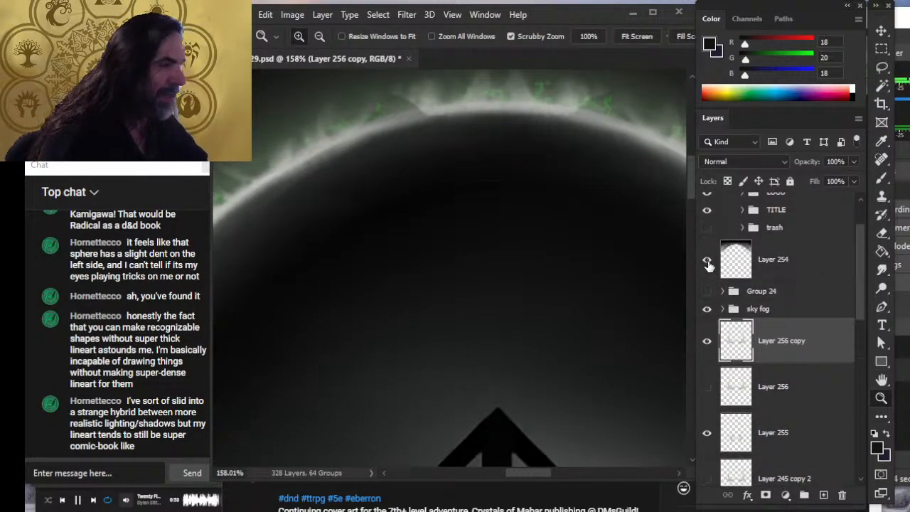
pyautogui.click(707, 265)
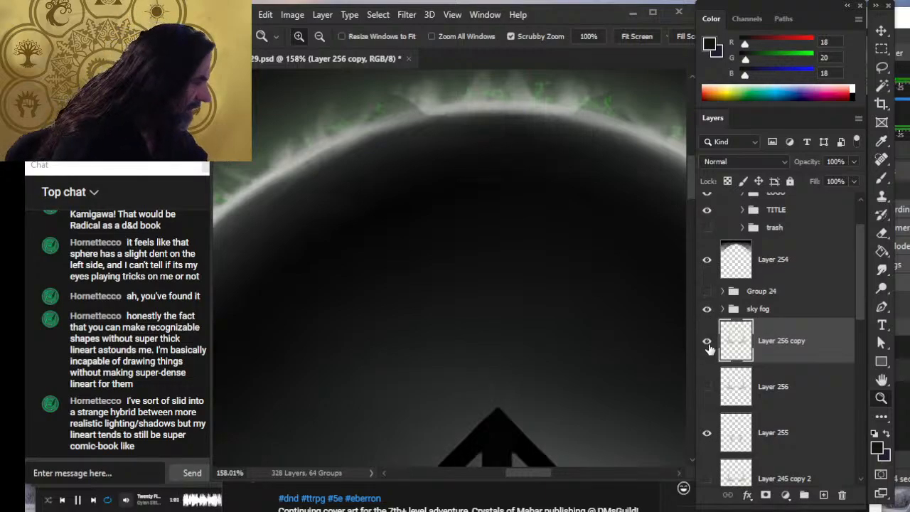
pyautogui.click(707, 342)
pyautogui.click(707, 342)
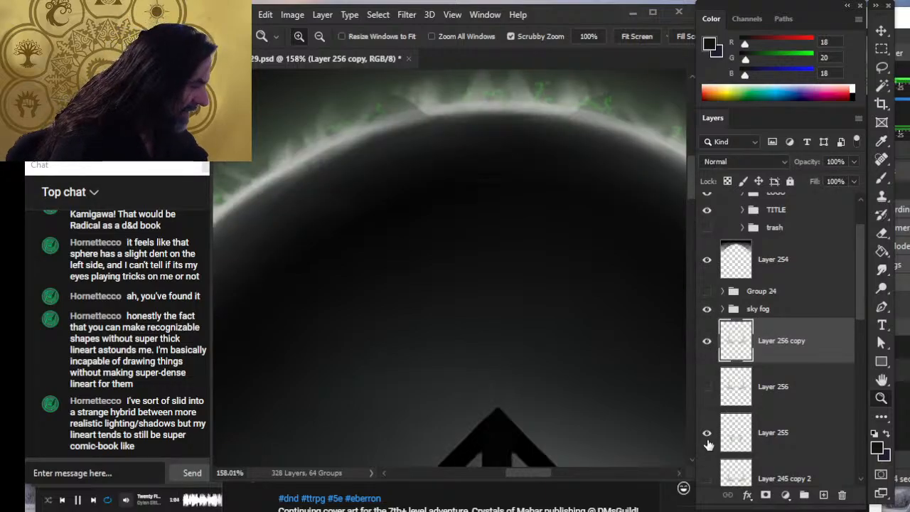
pyautogui.moveTo(861, 309); pyautogui.dragTo(861, 342)
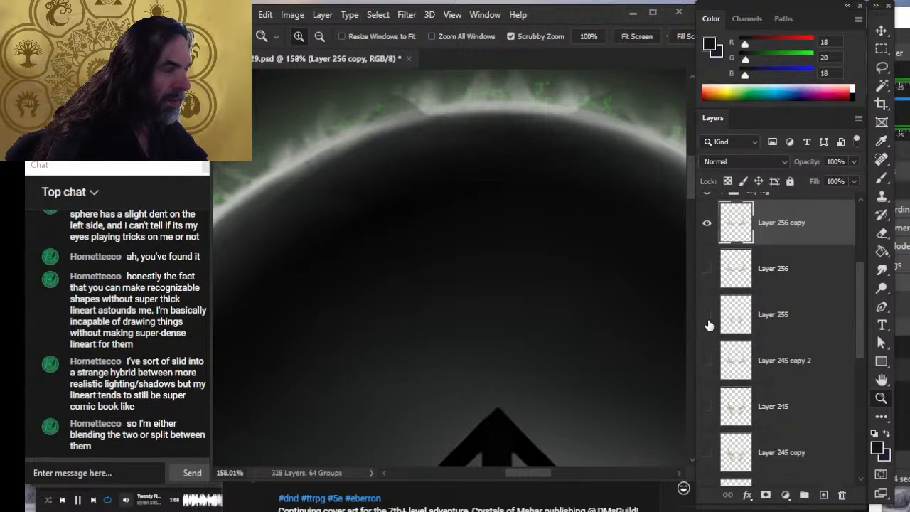
pyautogui.click(707, 227)
pyautogui.click(708, 231)
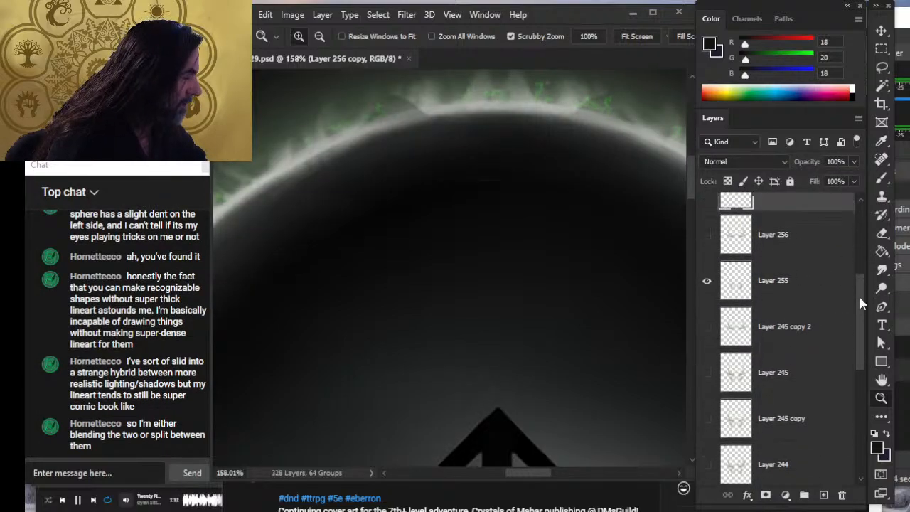
pyautogui.moveTo(863, 290); pyautogui.dragTo(846, 256)
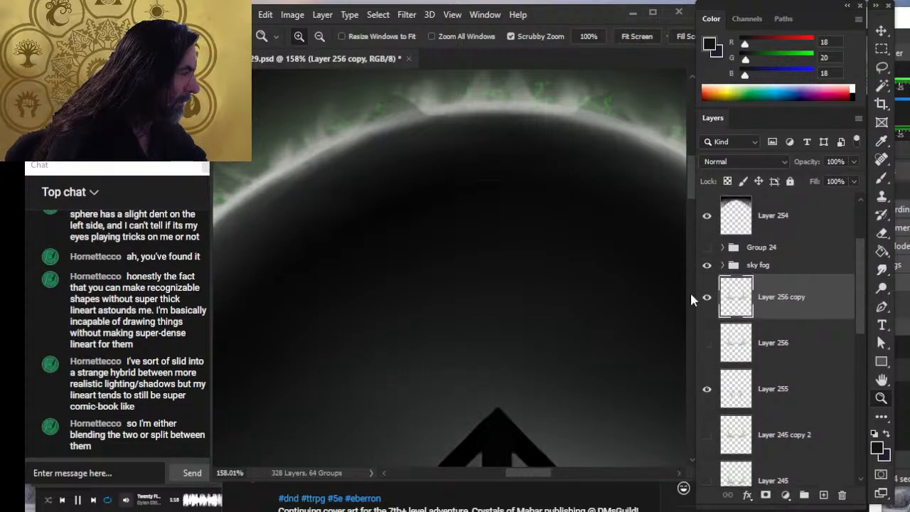
# - Select Layer 227 in the sky fog group and smudge the fog along the large dark disc's upper-right edge with a 25 px brush at 40% strength
pyautogui.click(722, 265)
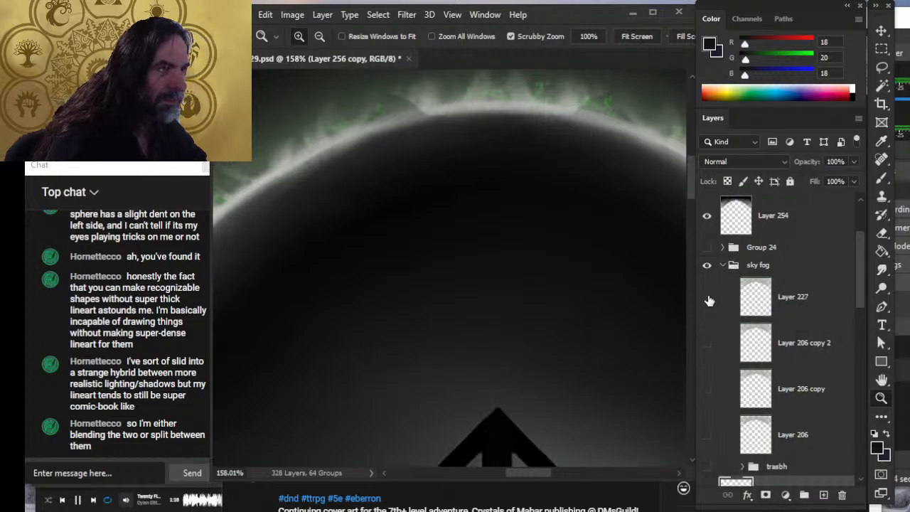
pyautogui.click(715, 302)
pyautogui.moveTo(614, 336); pyautogui.dragTo(580, 335)
pyautogui.press('r')
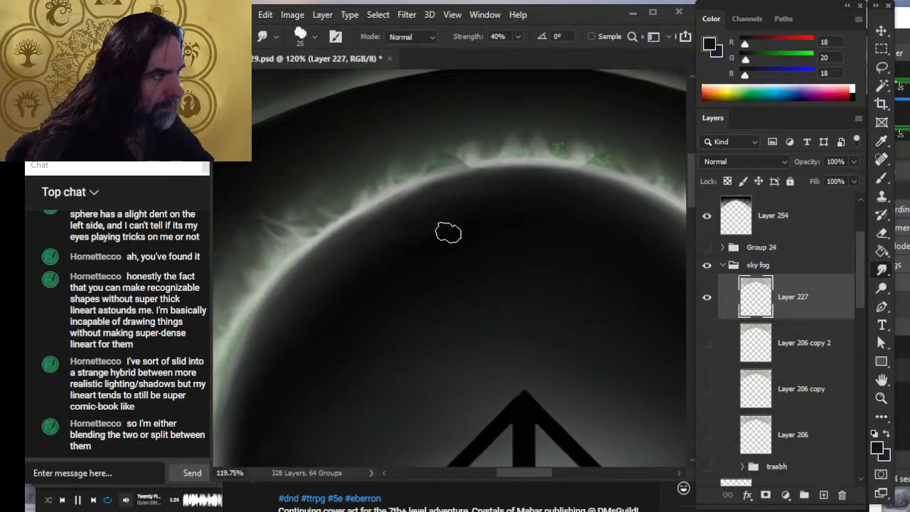
pyautogui.moveTo(635, 275); pyautogui.dragTo(396, 264)
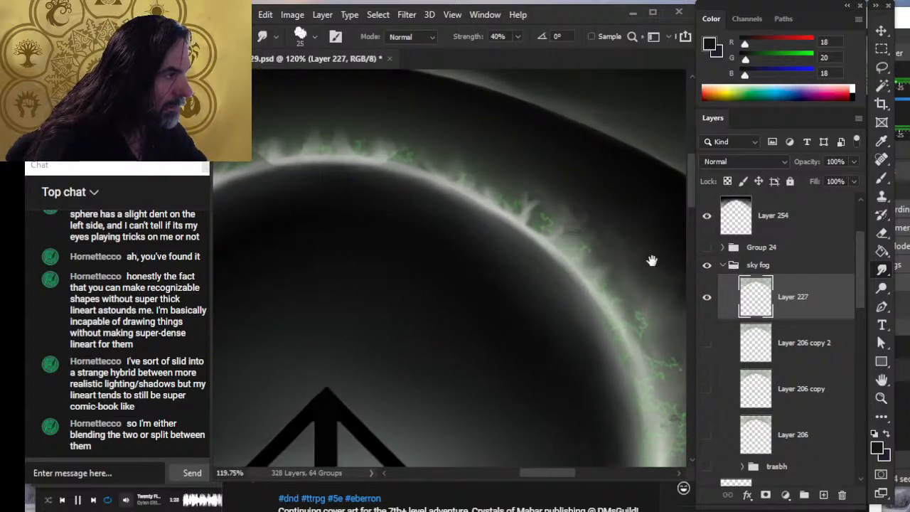
pyautogui.moveTo(652, 260); pyautogui.dragTo(460, 264)
pyautogui.moveTo(597, 296); pyautogui.dragTo(465, 284)
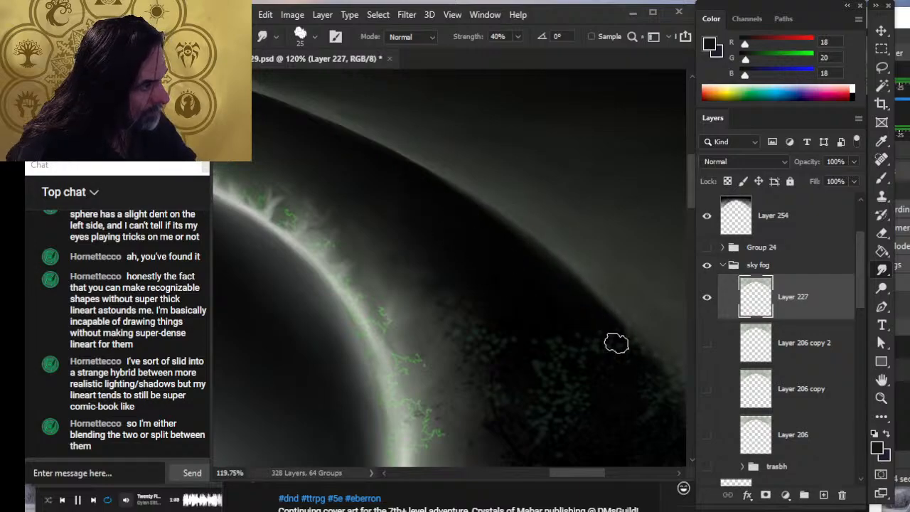
# - Smudge the fog on Layer 227 along the large disc's top and upper-left outer edge at 40% strength
pyautogui.moveTo(327, 305); pyautogui.dragTo(631, 361)
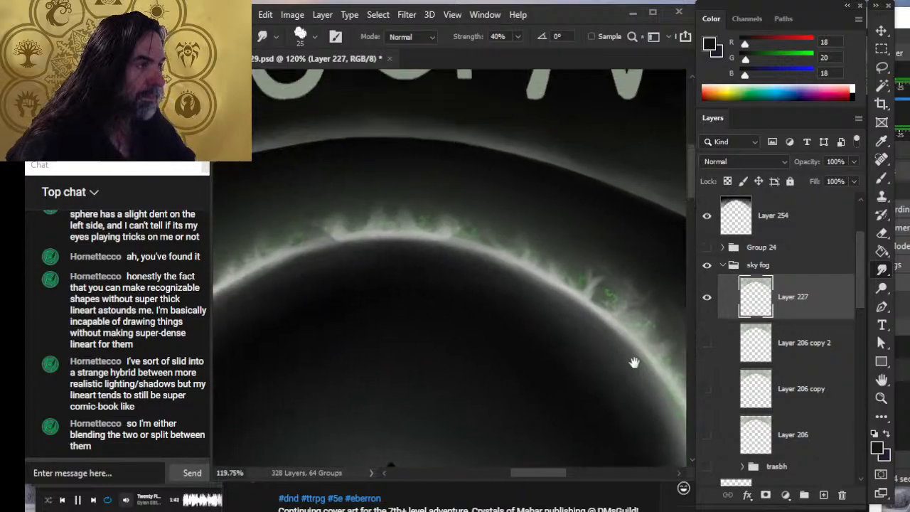
pyautogui.moveTo(511, 292); pyautogui.dragTo(604, 260)
pyautogui.moveTo(548, 355); pyautogui.dragTo(584, 206)
pyautogui.moveTo(405, 303); pyautogui.dragTo(578, 301)
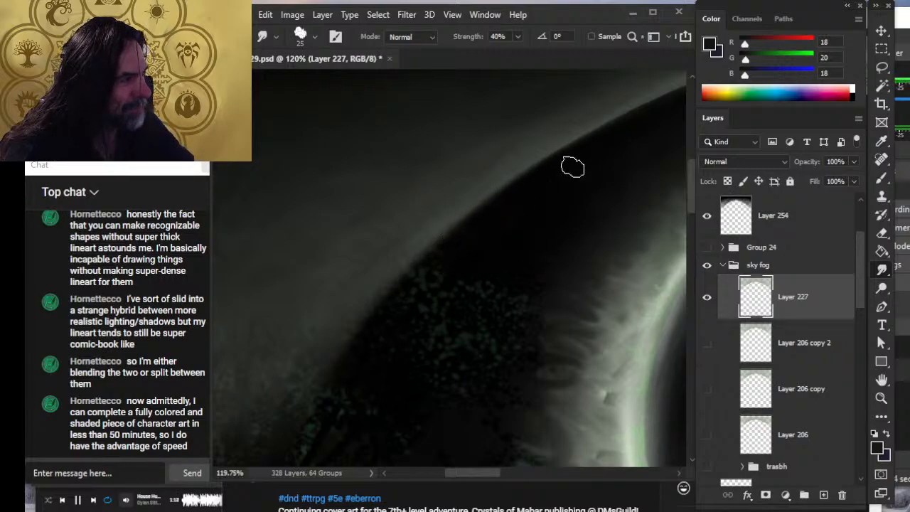
# - Smooth the fog boundary on Layer 227 again along the large disc's upper-right edge with the 25 px Smudge brush
pyautogui.moveTo(422, 351)
pyautogui.mouseDown()
pyautogui.moveTo(522, 179)
pyautogui.moveTo(532, 216)
pyautogui.moveTo(550, 232)
pyautogui.moveTo(380, 368)
pyautogui.moveTo(358, 286)
pyautogui.moveTo(318, 261)
pyautogui.moveTo(270, 203)
pyautogui.mouseUp()
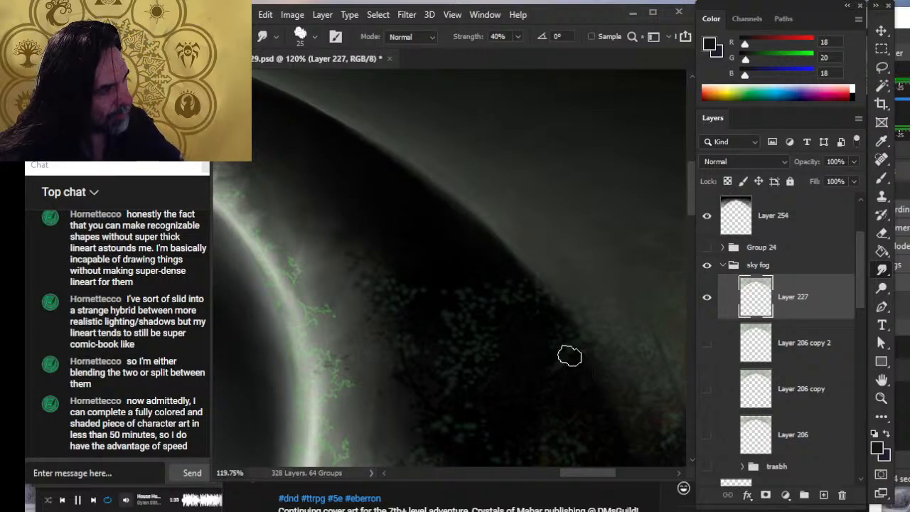
pyautogui.moveTo(365, 248); pyautogui.dragTo(516, 325)
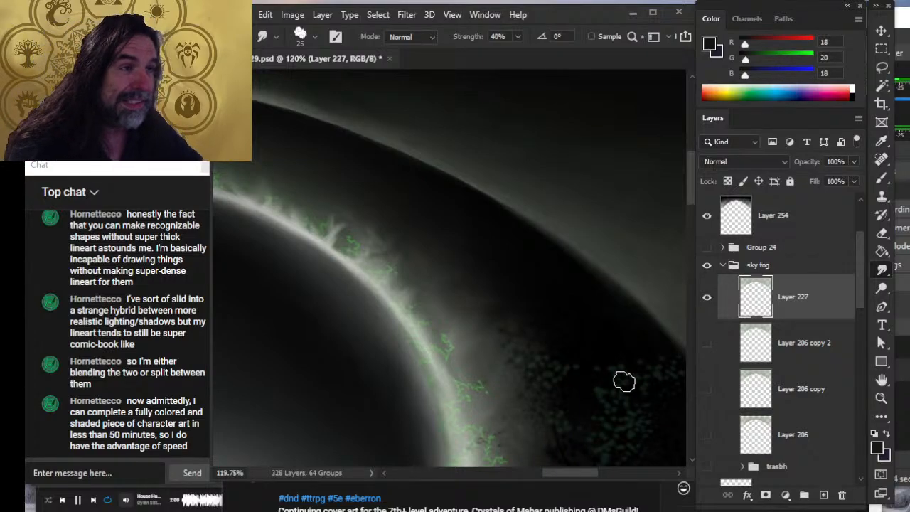
pyautogui.moveTo(335, 179); pyautogui.dragTo(419, 246)
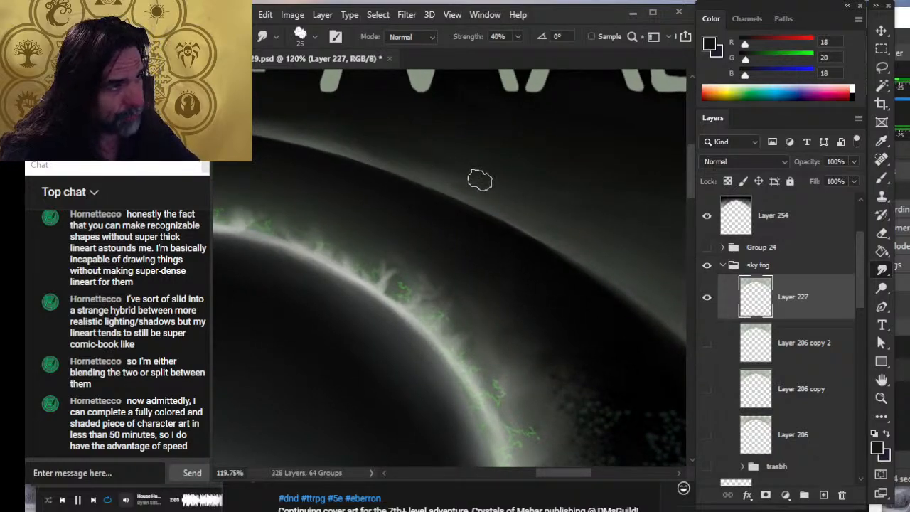
# - Examine the softened disc edge and the skull composition at reduced size, down to a thumbnail view of the cover
pyautogui.click(881, 398)
pyautogui.moveTo(607, 342); pyautogui.dragTo(502, 327)
pyautogui.moveTo(412, 361); pyautogui.dragTo(527, 347)
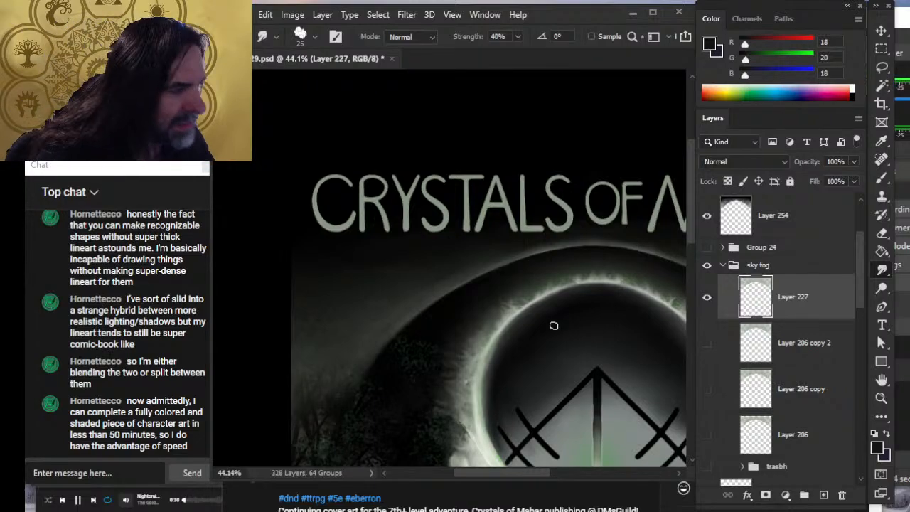
pyautogui.moveTo(523, 410)
pyautogui.mouseDown()
pyautogui.moveTo(468, 270)
pyautogui.moveTo(429, 223)
pyautogui.mouseUp()
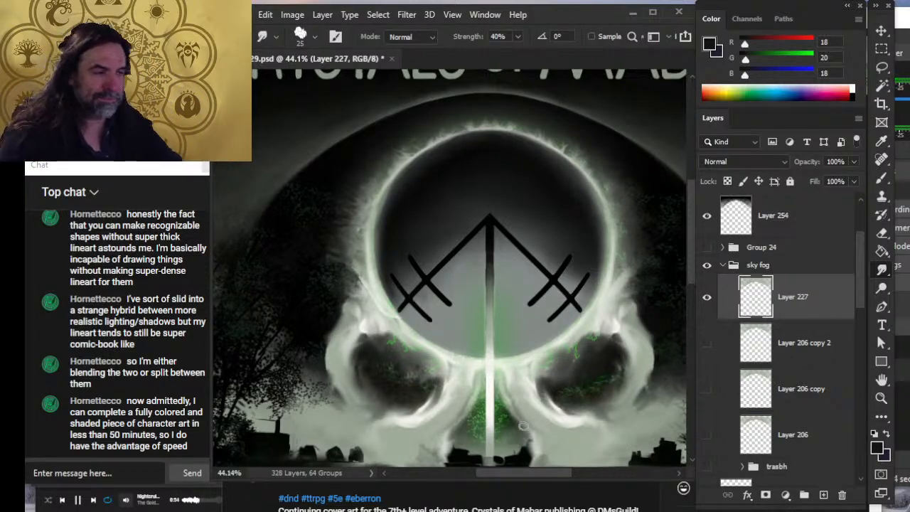
pyautogui.press('z')
pyautogui.moveTo(520, 325); pyautogui.dragTo(446, 292)
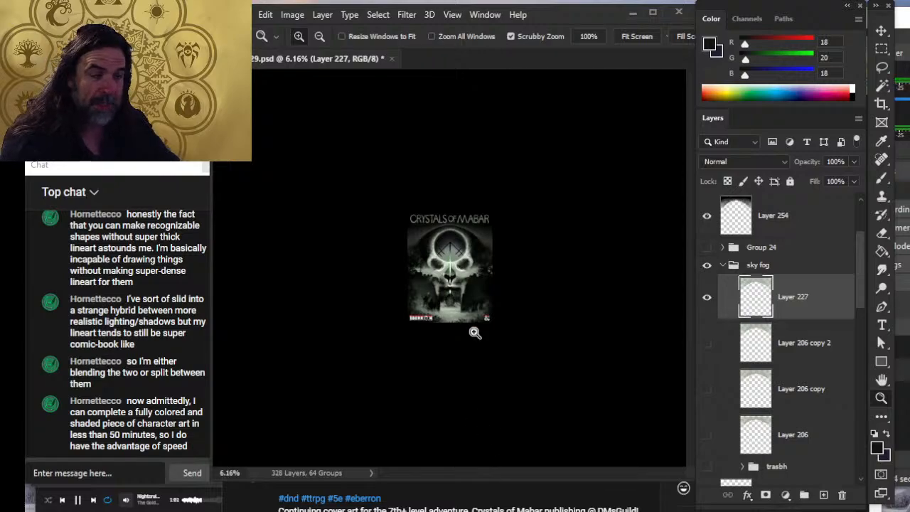
pyautogui.moveTo(509, 276)
pyautogui.mouseDown()
pyautogui.moveTo(408, 315)
pyautogui.moveTo(517, 277)
pyautogui.mouseUp()
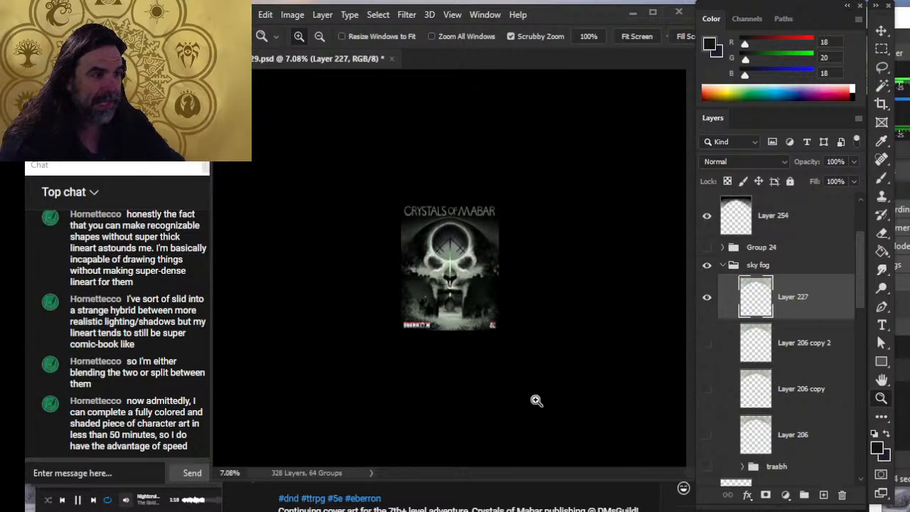
pyautogui.moveTo(493, 334); pyautogui.dragTo(489, 333)
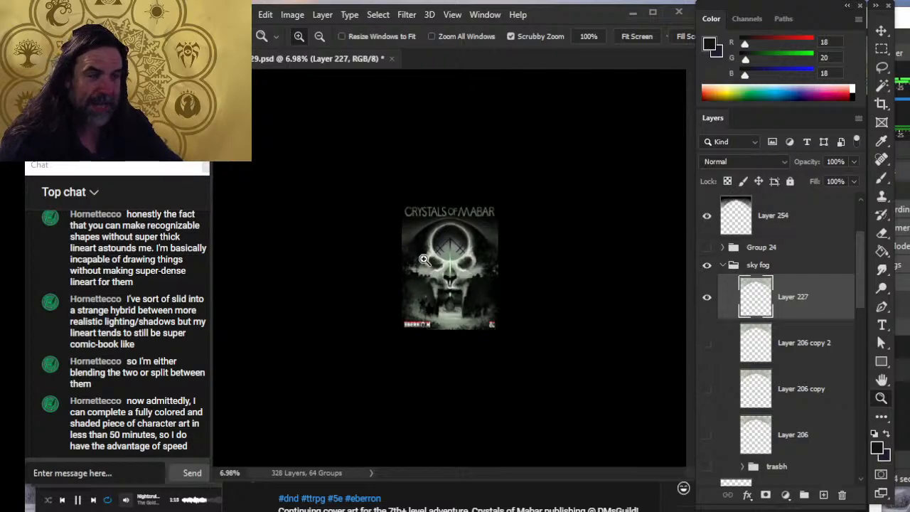
# - Examine the skull composition at thumbnail and full-cover size, and the glowing ring and large disc edge up close
pyautogui.moveTo(421, 257); pyautogui.dragTo(437, 247)
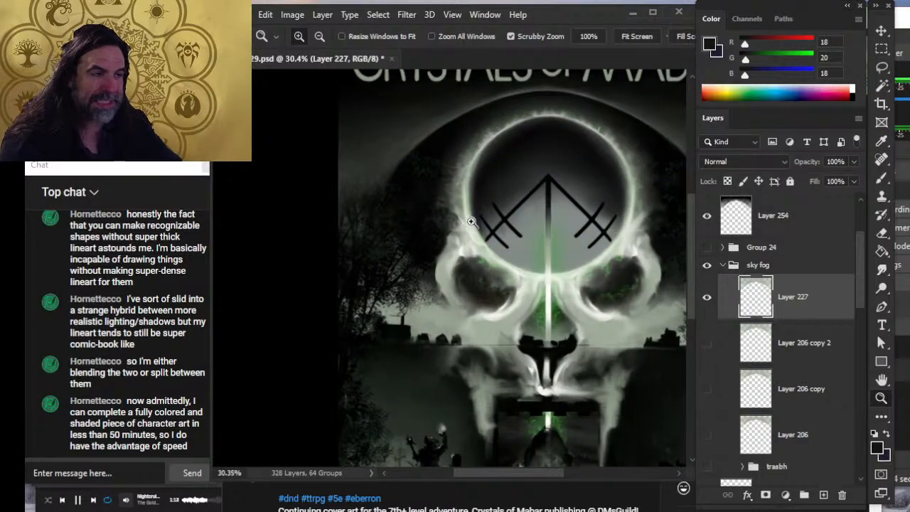
pyautogui.moveTo(534, 279); pyautogui.dragTo(445, 278)
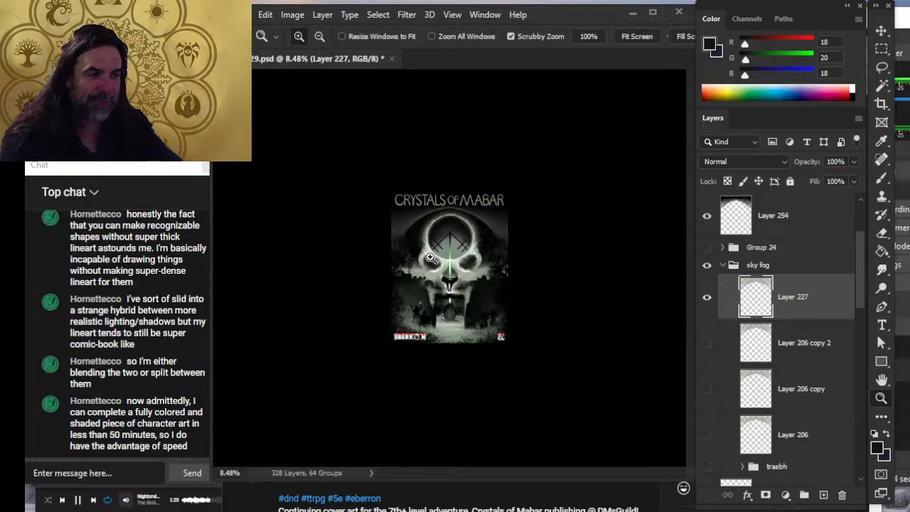
pyautogui.moveTo(419, 249); pyautogui.dragTo(478, 282)
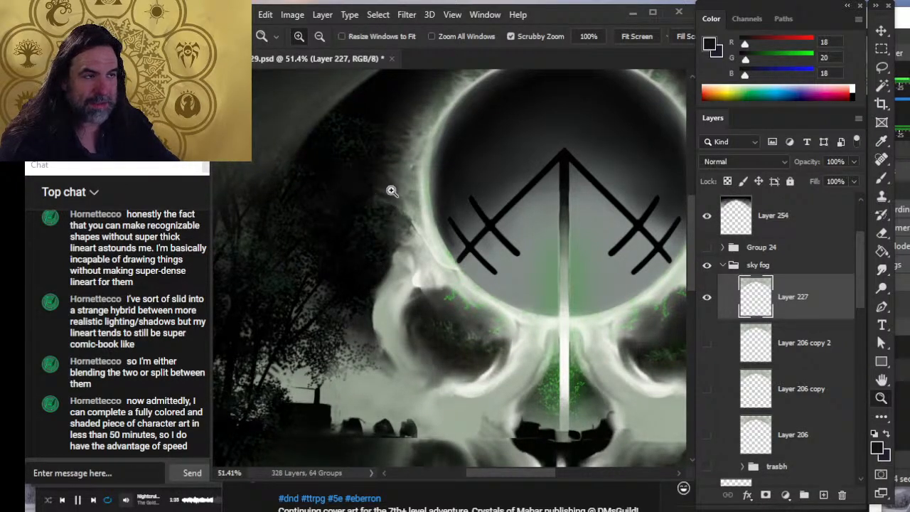
pyautogui.moveTo(508, 292); pyautogui.dragTo(400, 258)
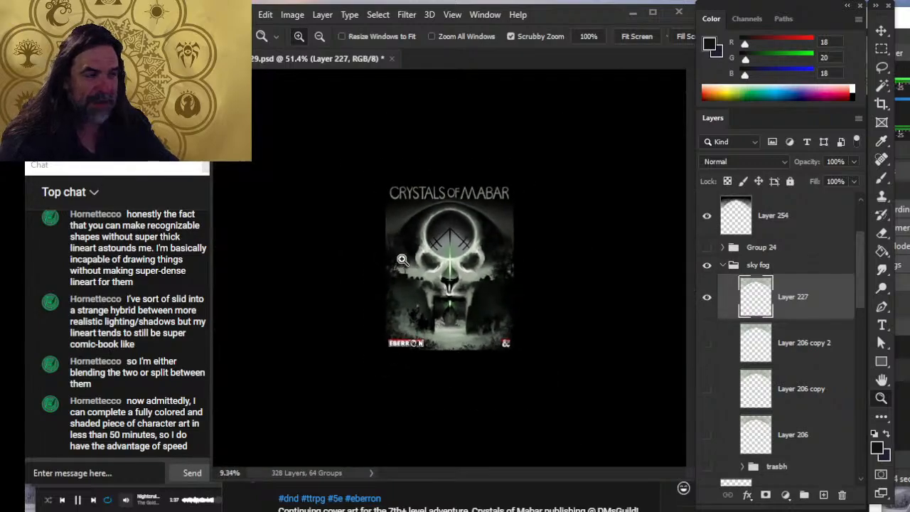
pyautogui.moveTo(484, 286); pyautogui.dragTo(429, 306)
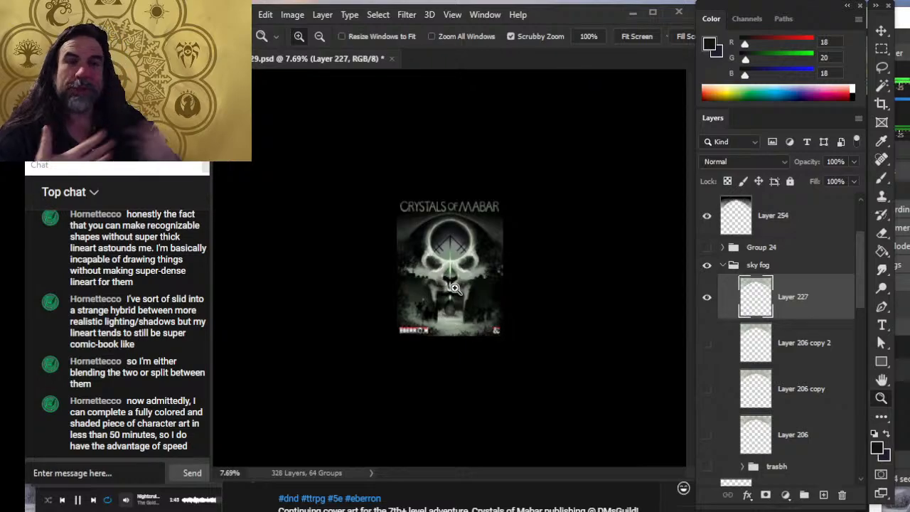
pyautogui.moveTo(438, 241); pyautogui.dragTo(526, 280)
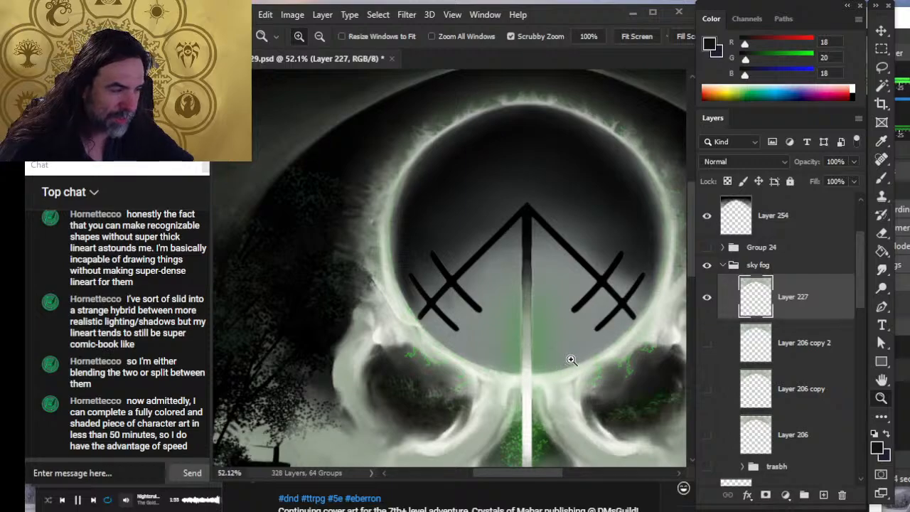
pyautogui.moveTo(625, 284); pyautogui.dragTo(494, 284)
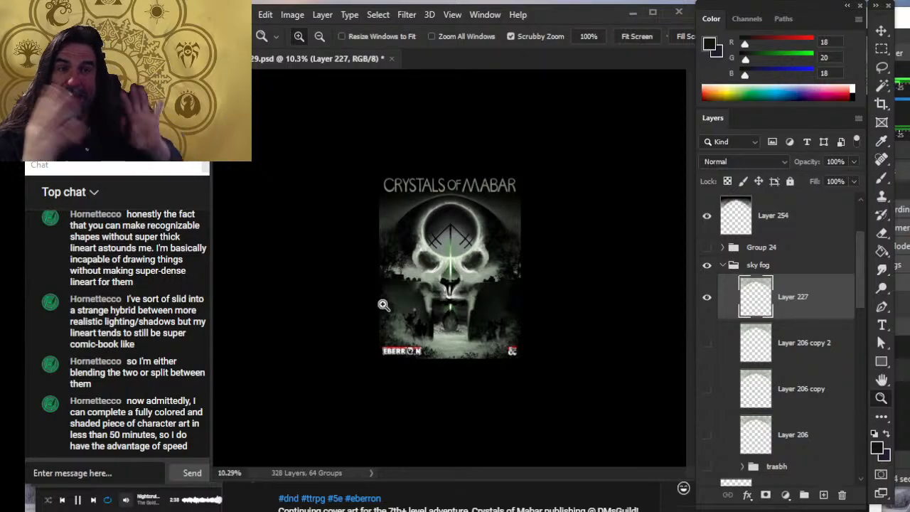
pyautogui.moveTo(427, 229); pyautogui.dragTo(486, 230)
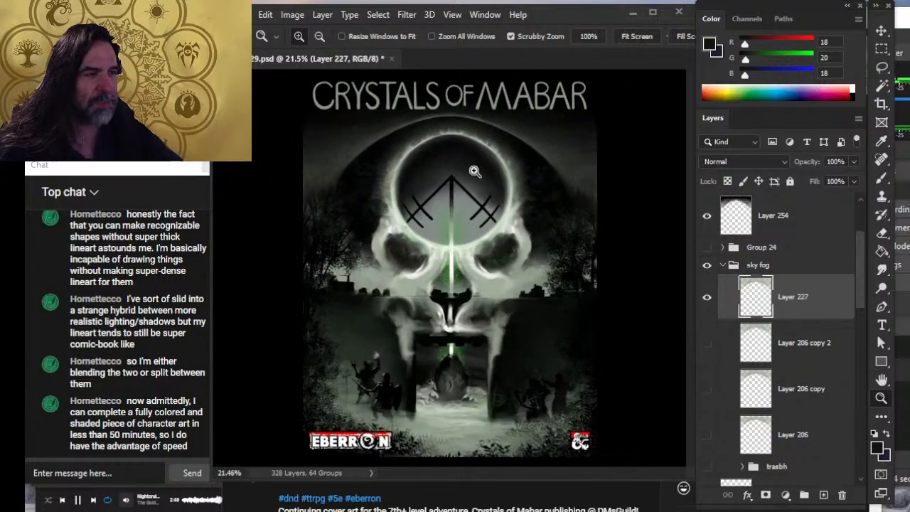
pyautogui.moveTo(443, 174); pyautogui.dragTo(473, 243)
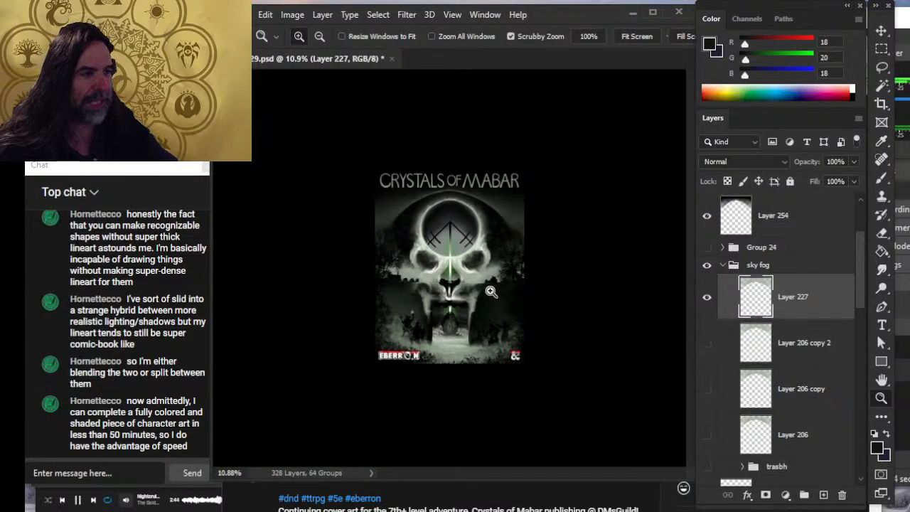
pyautogui.moveTo(431, 207); pyautogui.dragTo(421, 228)
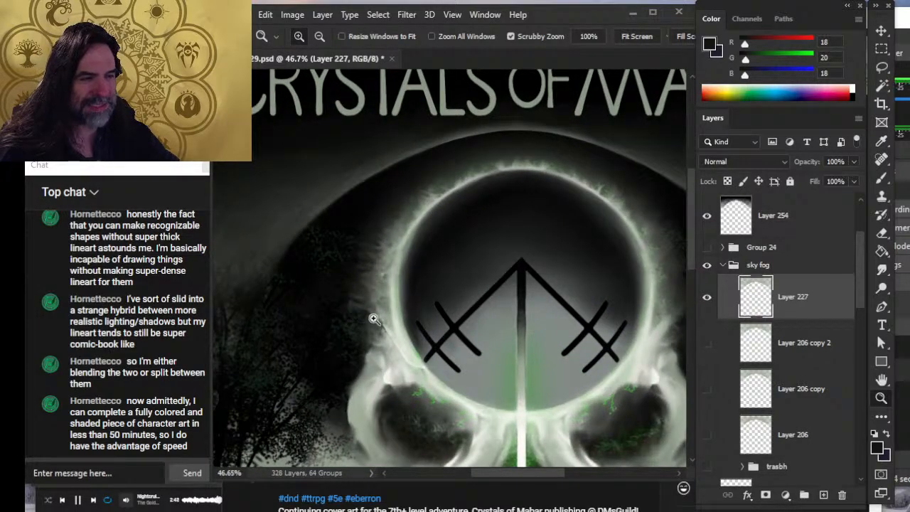
pyautogui.moveTo(545, 296); pyautogui.dragTo(478, 290)
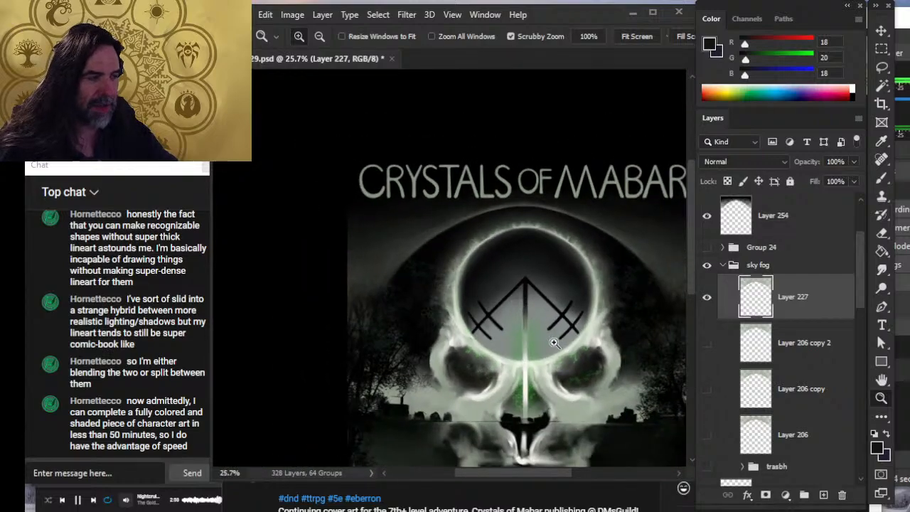
pyautogui.moveTo(552, 341); pyautogui.dragTo(509, 327)
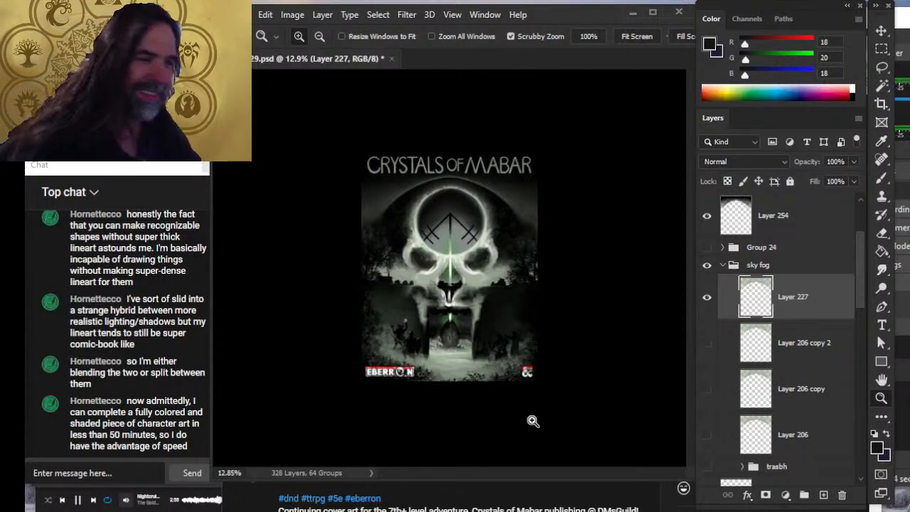
pyautogui.moveTo(532, 421); pyautogui.dragTo(513, 369)
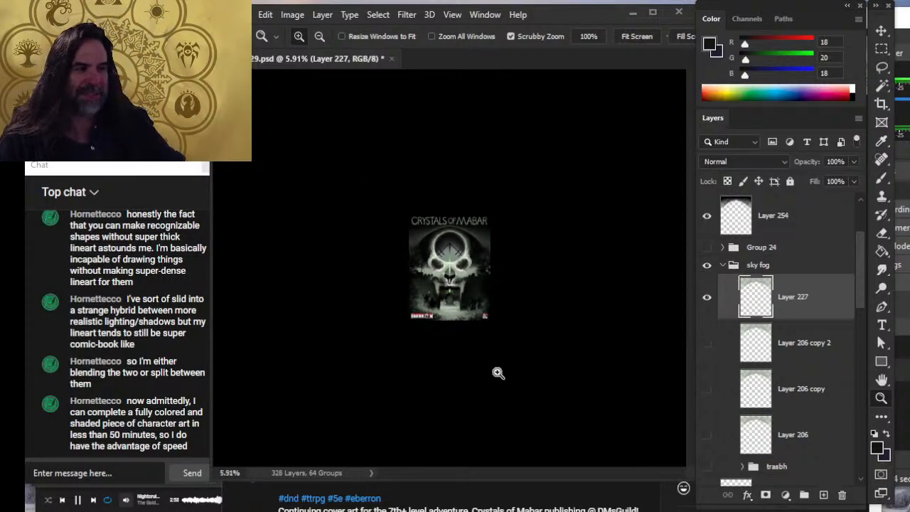
pyautogui.moveTo(449, 265); pyautogui.dragTo(497, 331)
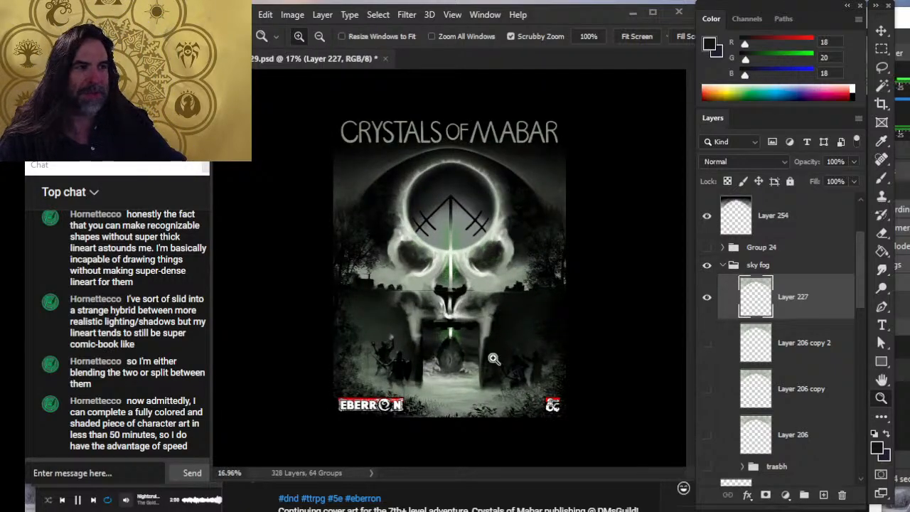
pyautogui.moveTo(398, 201); pyautogui.dragTo(421, 297)
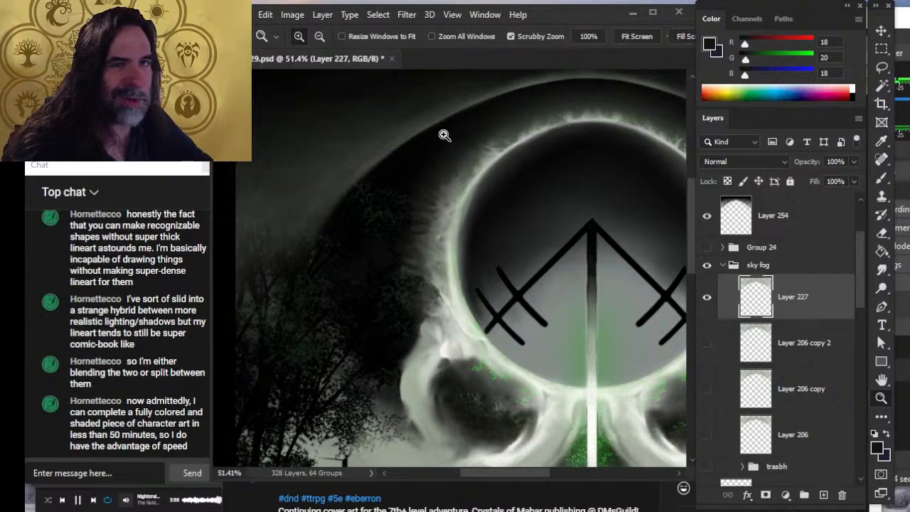
# - Select Layer 254 above the sky fog group and activate the Smudge tool
pyautogui.click(770, 225)
pyautogui.press('r')
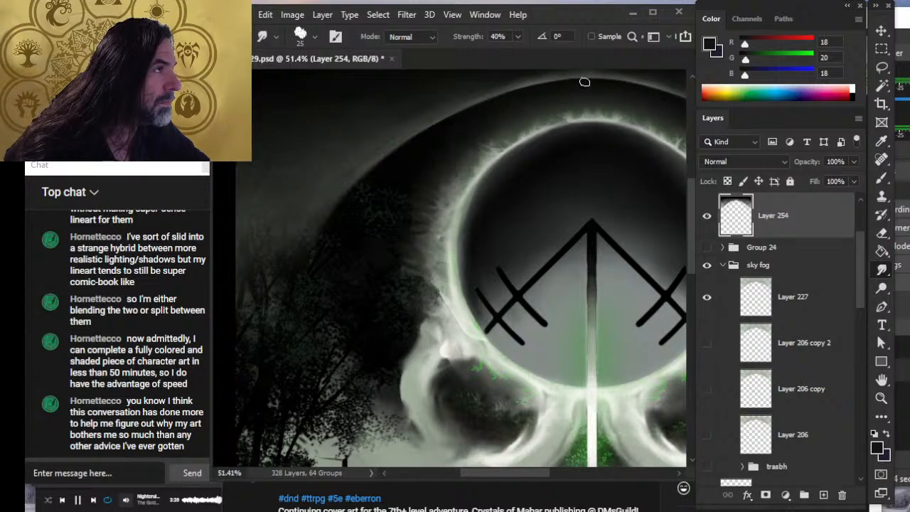
# - Switch to OBS and check how long the stream has been live
pyautogui.hotkey('alt', 'Tab')
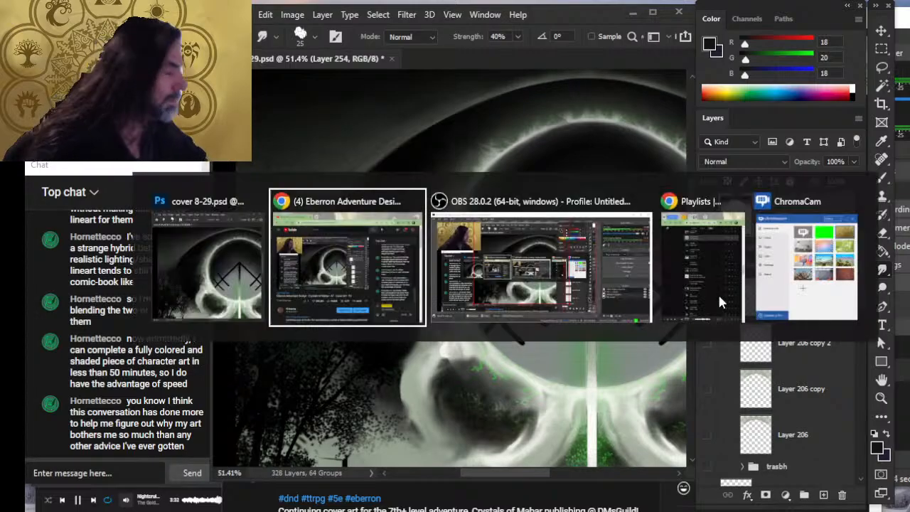
pyautogui.hotkey('alt', 'Tab')
pyautogui.hotkey('alt', 'Tab')
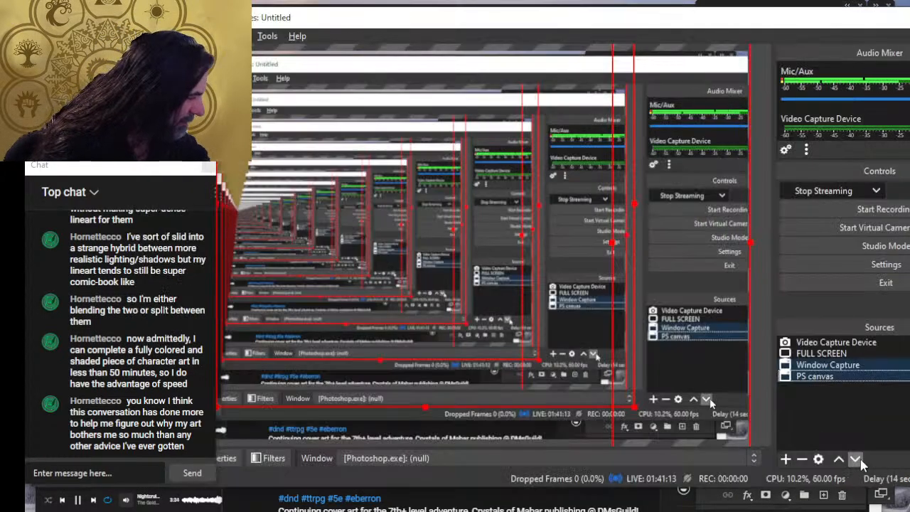
pyautogui.hotkey('alt', 'Tab')
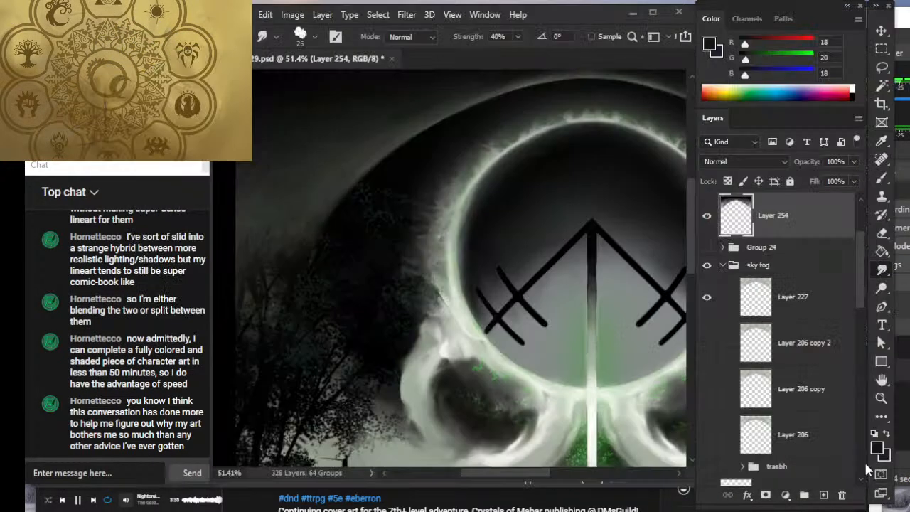
# - Switch to the YouTube stream page and post the chat message "1:36 -- talking about line weight and color separation in image compositions"
pyautogui.hotkey('alt', 'Tab')
pyautogui.press('Tab')
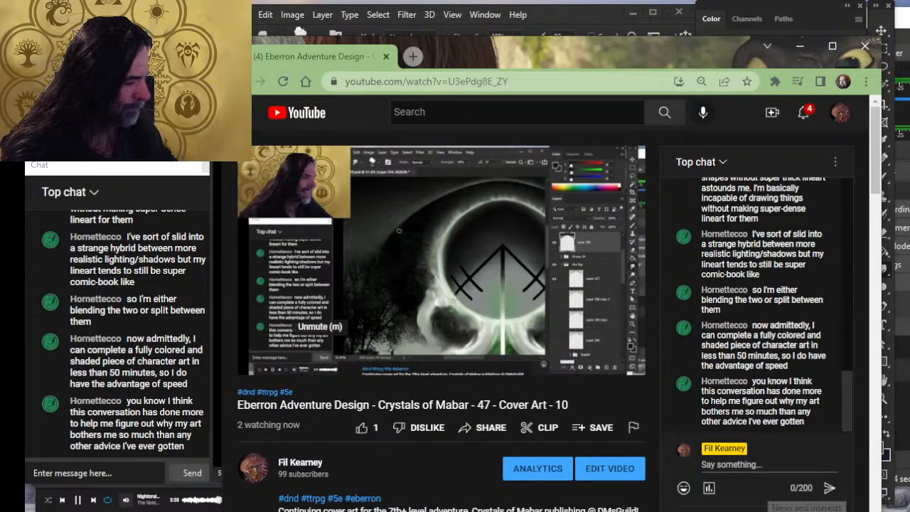
pyautogui.scroll(-5, 431, 364)
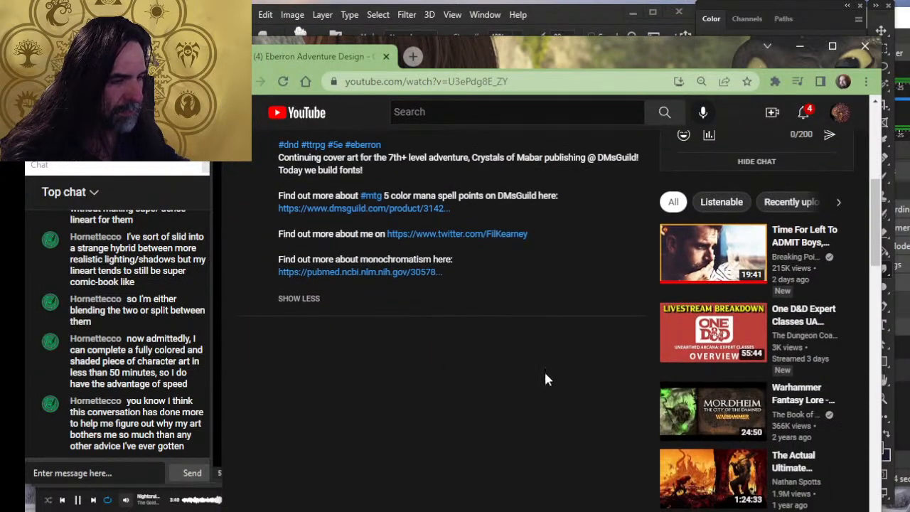
pyautogui.scroll(4, 640, 398)
pyautogui.click(735, 346)
pyautogui.write('1')
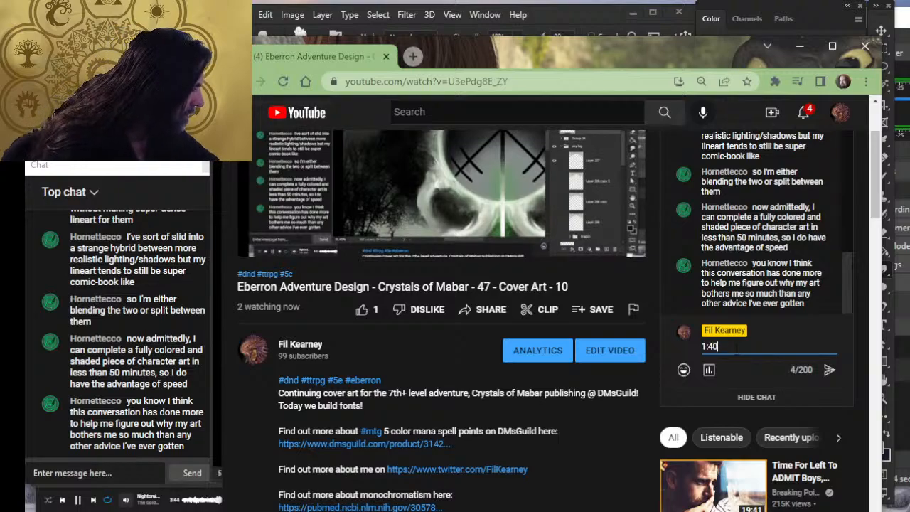
pyautogui.write(':36')
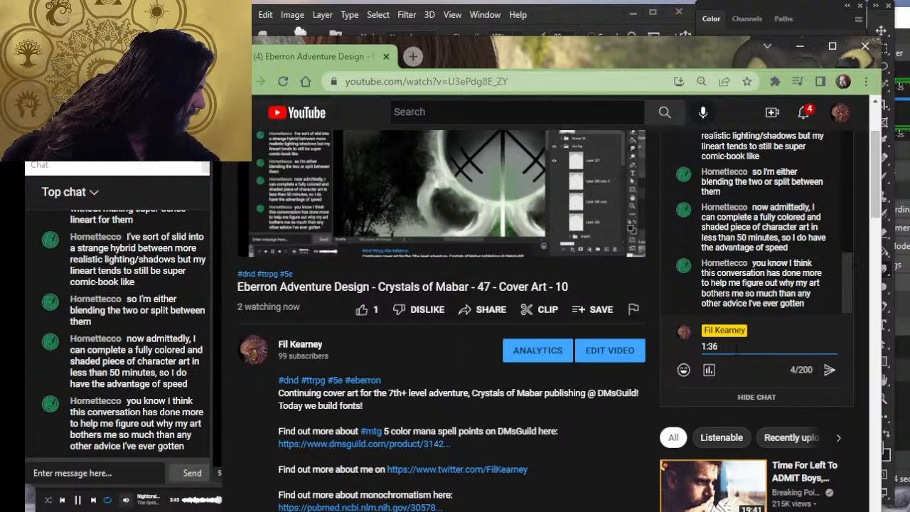
pyautogui.write(' -- talking')
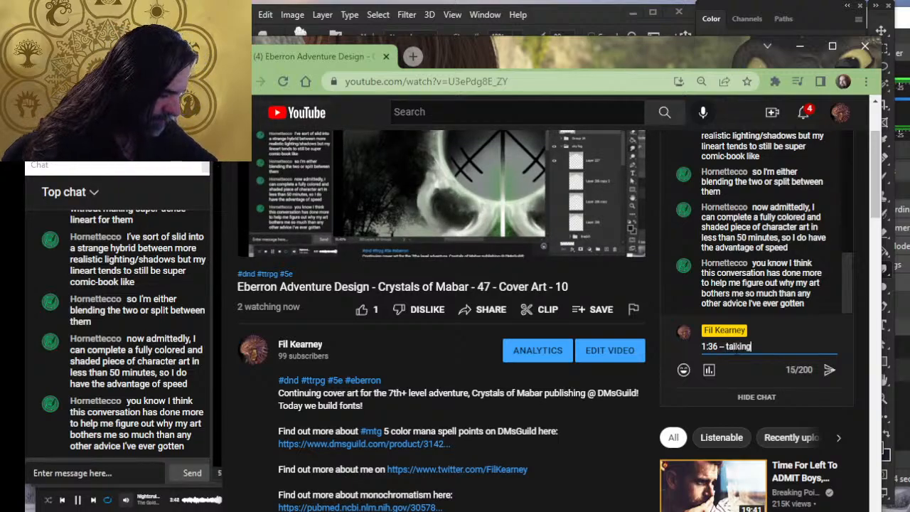
pyautogui.write(' about line weigh')
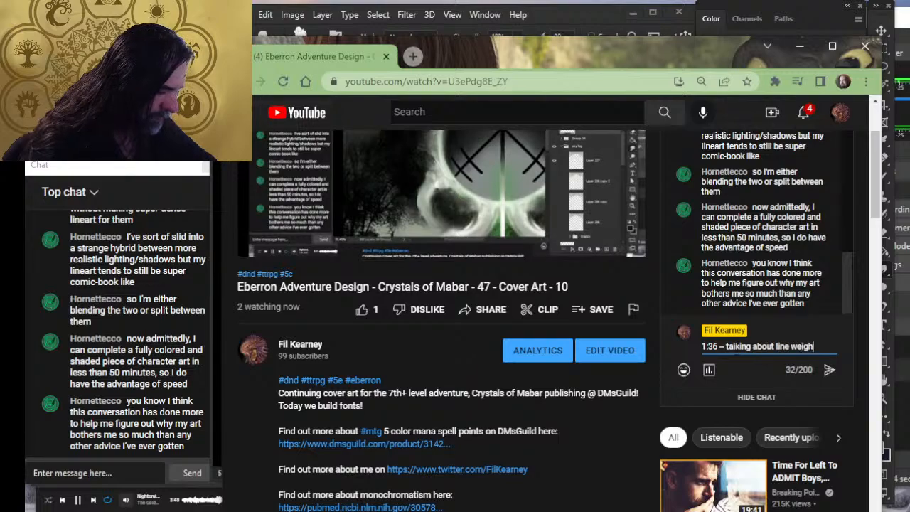
pyautogui.write('t and color sep')
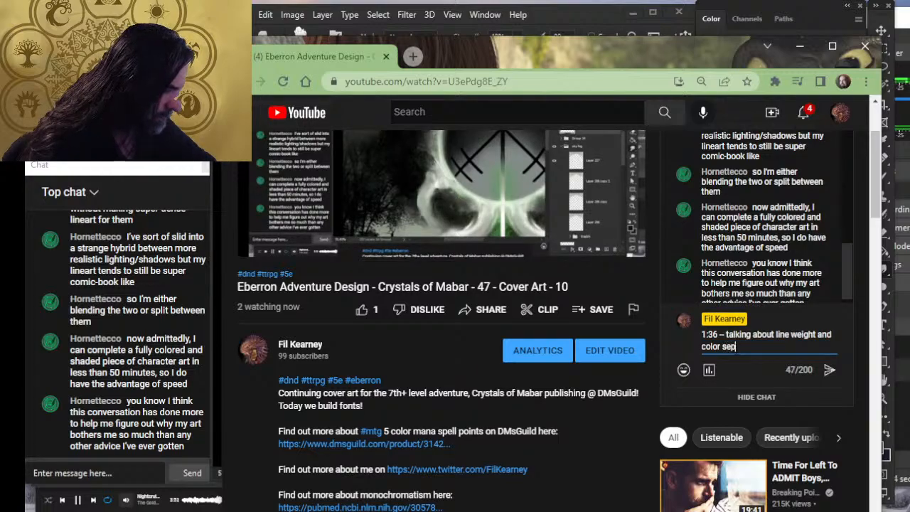
pyautogui.write('aration in i')
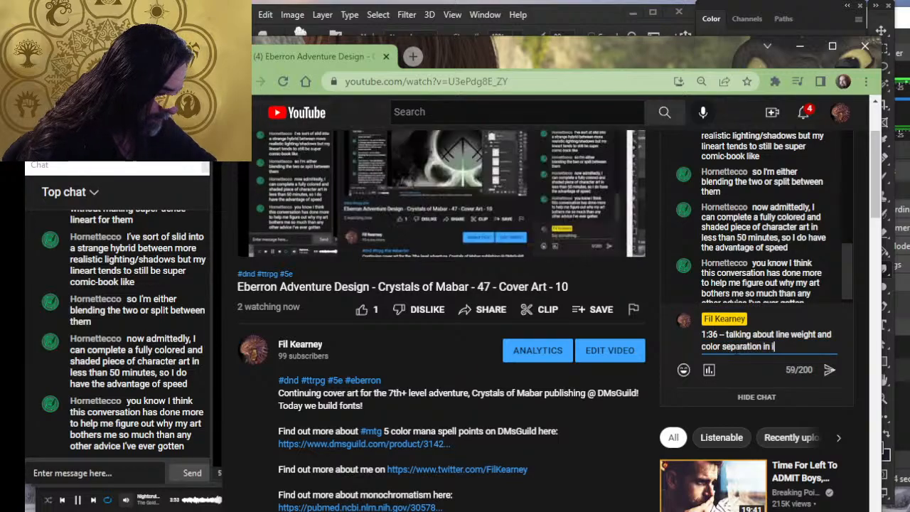
pyautogui.write('mage compositions')
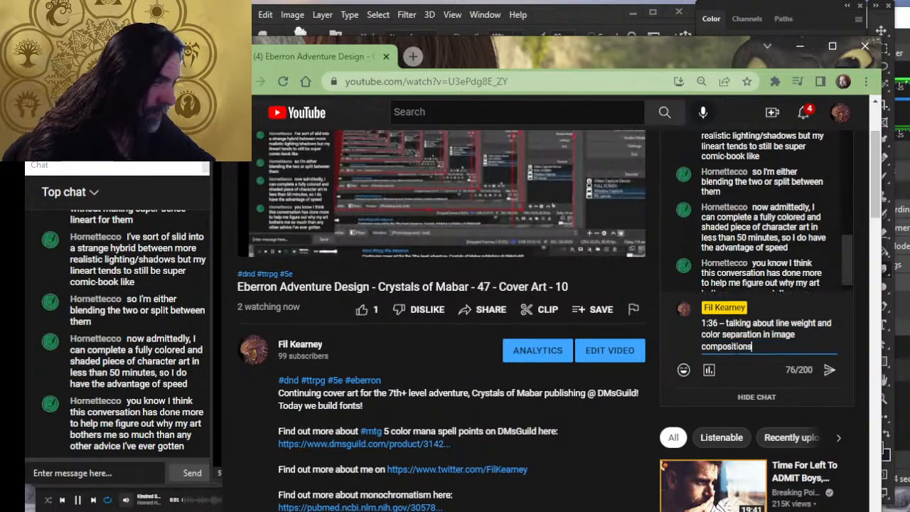
pyautogui.press('Return')
# - Switch back to Photoshop and examine the large disc's upper edges, the glowing ring and the overall cover composition
pyautogui.hotkey('alt', 'Tab')
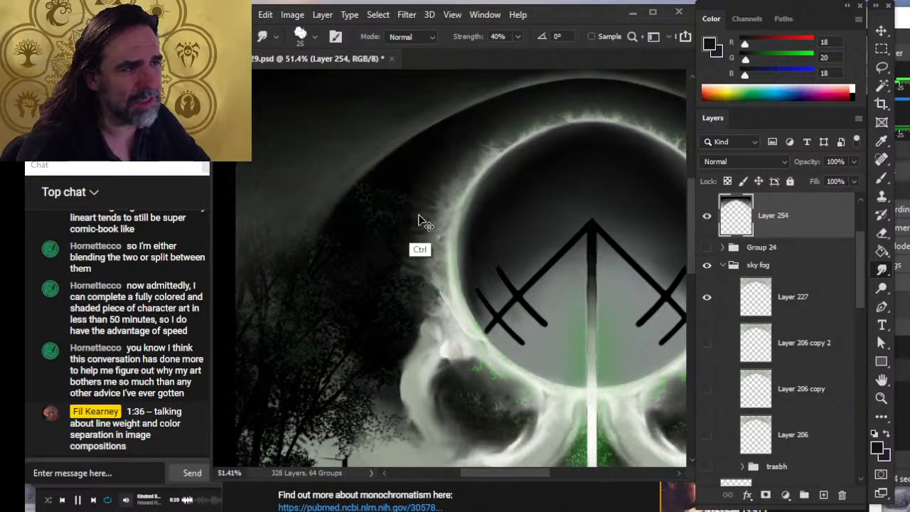
pyautogui.moveTo(461, 195); pyautogui.dragTo(376, 265)
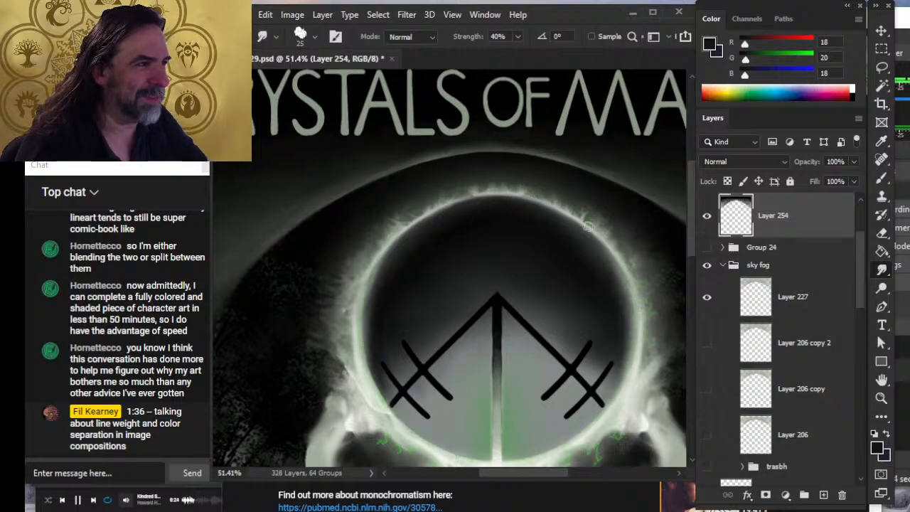
pyautogui.moveTo(561, 216); pyautogui.dragTo(408, 167)
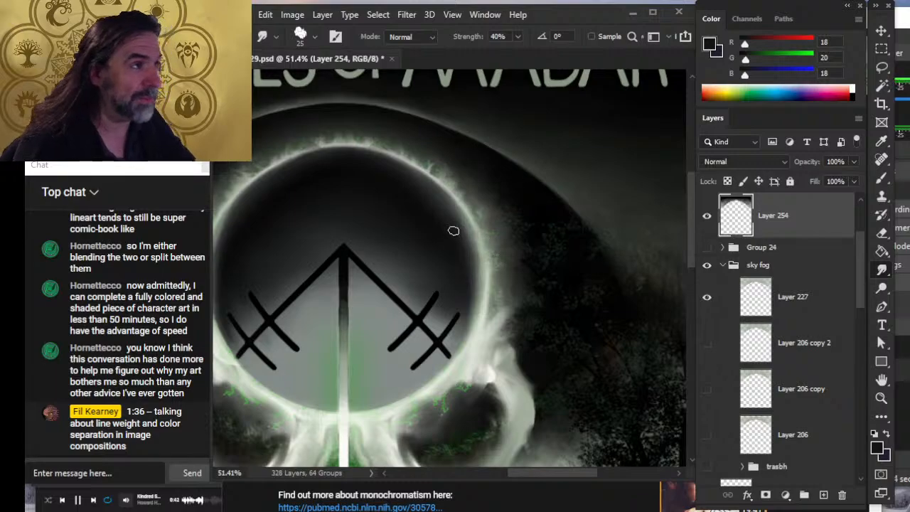
pyautogui.press('z')
pyautogui.moveTo(501, 256); pyautogui.dragTo(435, 246)
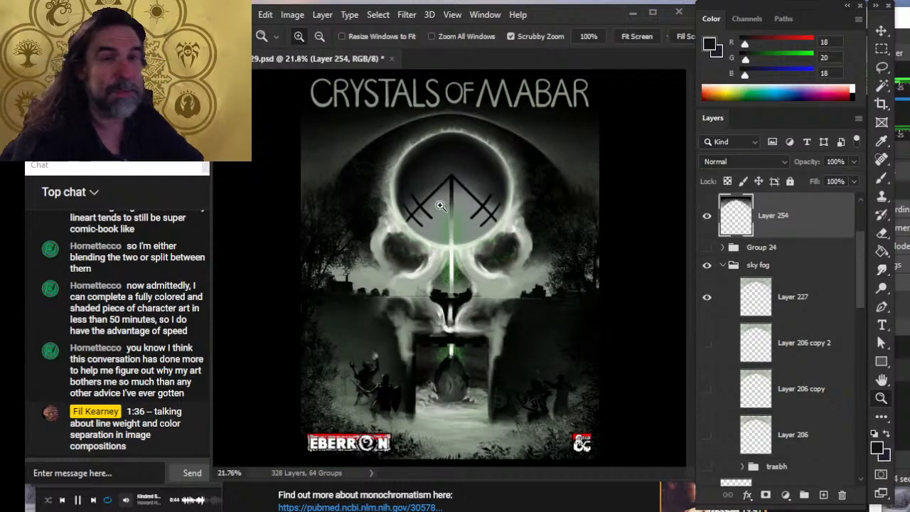
pyautogui.moveTo(465, 135)
pyautogui.mouseDown()
pyautogui.moveTo(505, 146)
pyautogui.moveTo(524, 182)
pyautogui.mouseUp()
pyautogui.press('space')
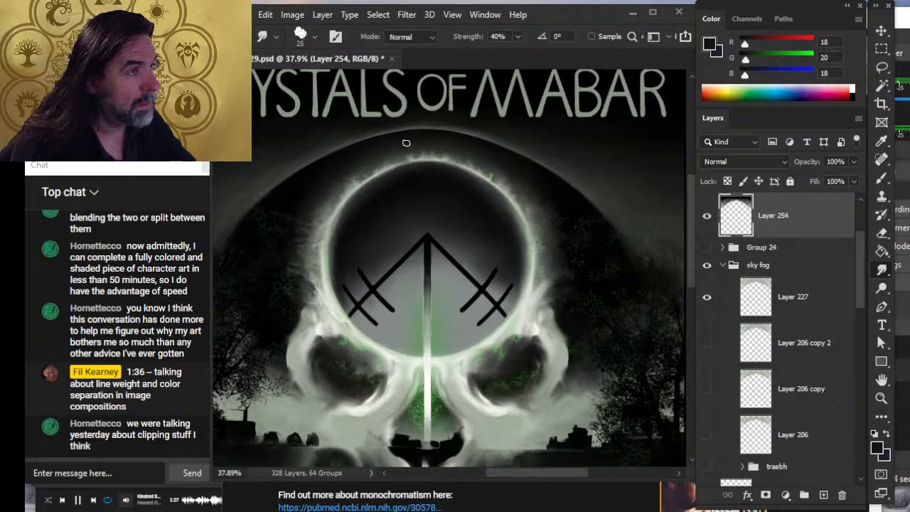
pyautogui.press('z')
pyautogui.moveTo(548, 266); pyautogui.dragTo(522, 366)
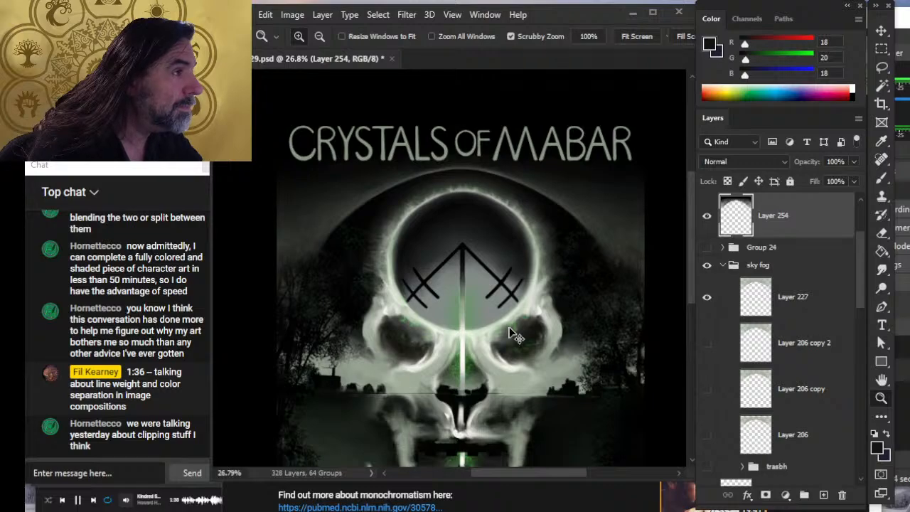
# - Switch to the YouTube stream page to check the live chat and return to Photoshop
pyautogui.hotkey('alt', 'Tab')
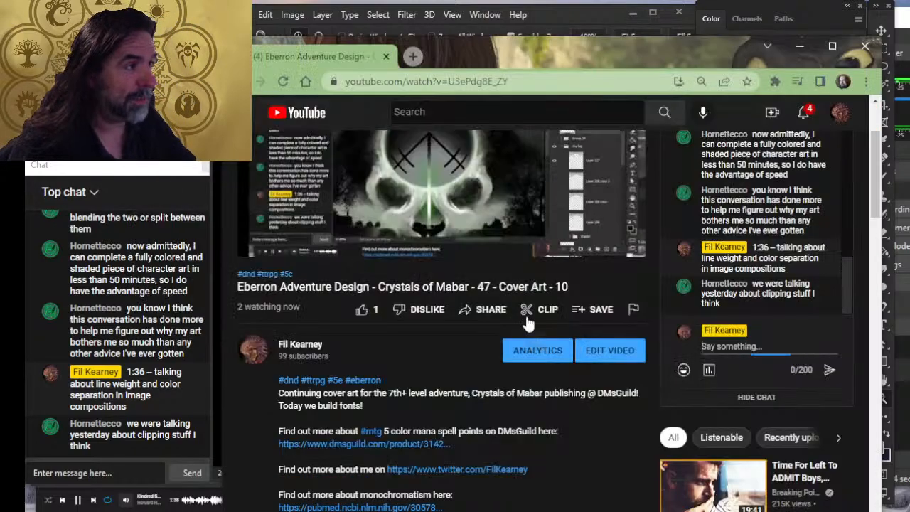
pyautogui.hotkey('alt', 'Tab')
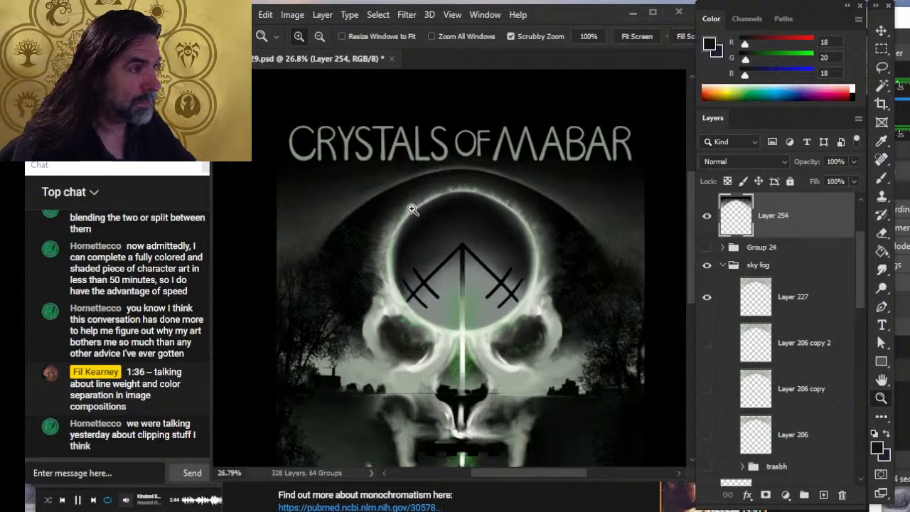
# - Smudge the fog on Layer 254 along the large dark disc's upper rim with a 25 px brush at 40% strength
pyautogui.moveTo(426, 206); pyautogui.dragTo(469, 206)
pyautogui.press('r')
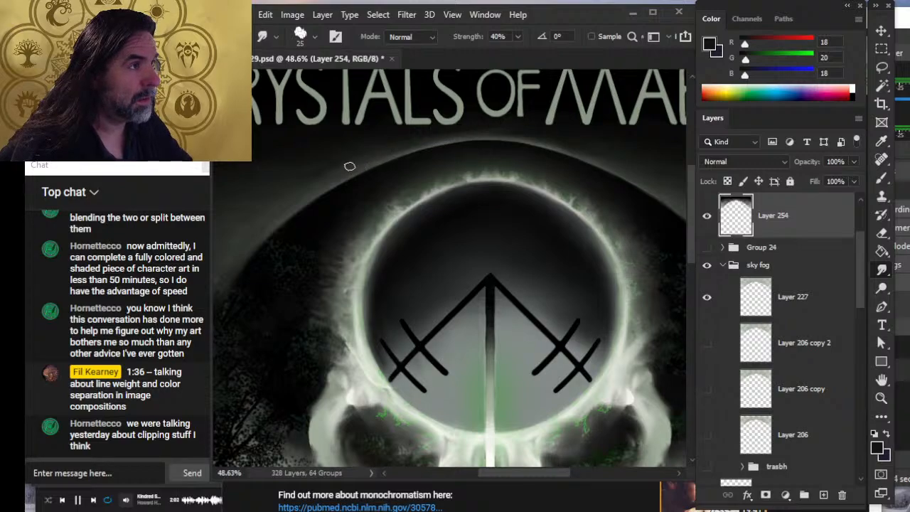
pyautogui.moveTo(540, 209); pyautogui.dragTo(446, 217)
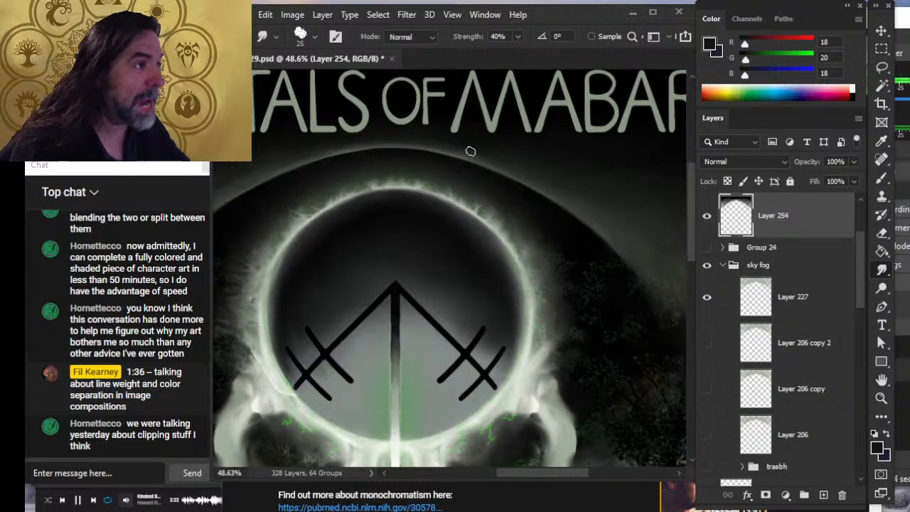
pyautogui.press('z')
pyautogui.moveTo(626, 231); pyautogui.dragTo(501, 231)
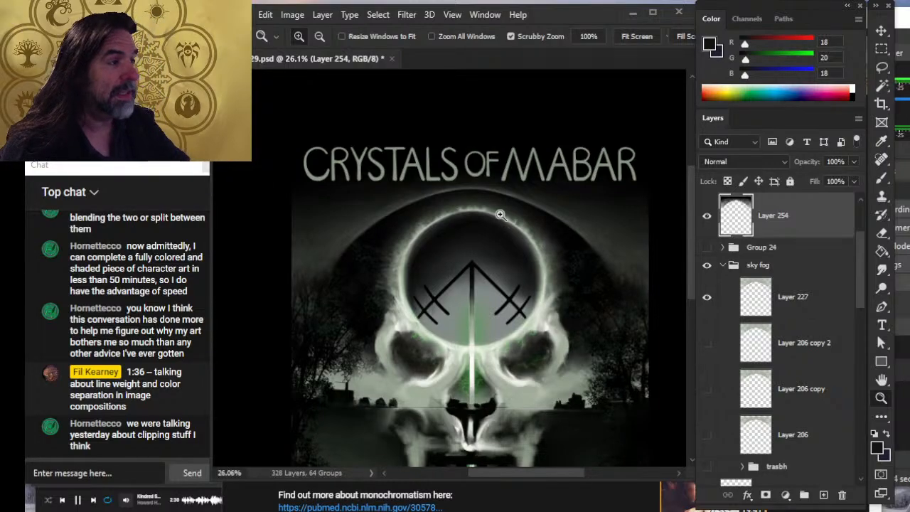
pyautogui.moveTo(501, 235); pyautogui.dragTo(526, 236)
pyautogui.press('r')
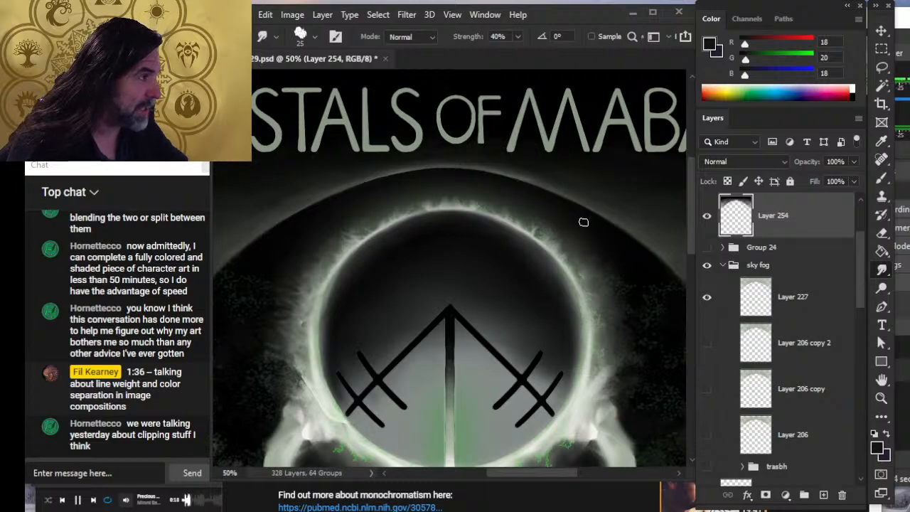
# - Check the full cover and continue smudging the fog at the disc's upper-left and upper-right edges at 40% strength
pyautogui.press('z')
pyautogui.hotkey('ctrl', '0')
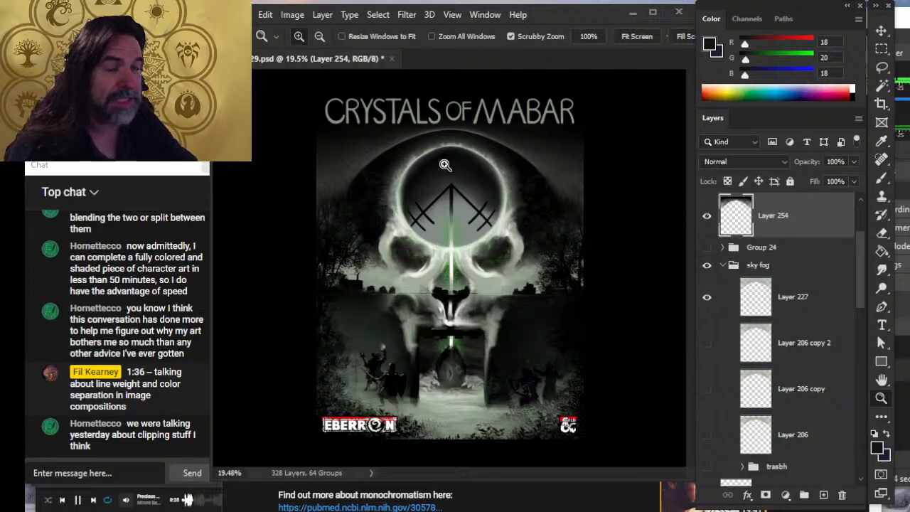
pyautogui.moveTo(447, 164); pyautogui.dragTo(465, 178)
pyautogui.press('r')
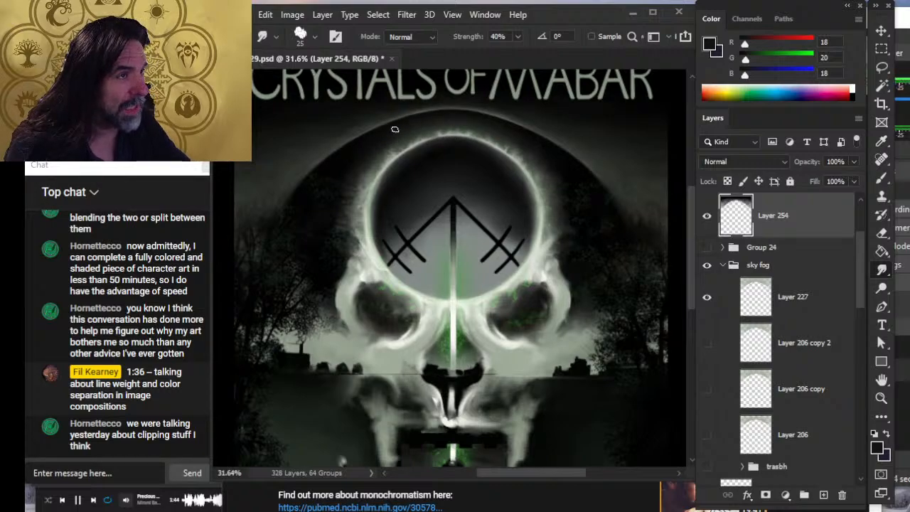
pyautogui.press('z')
pyautogui.moveTo(486, 188)
pyautogui.mouseDown()
pyautogui.moveTo(455, 184)
pyautogui.moveTo(524, 178)
pyautogui.mouseUp()
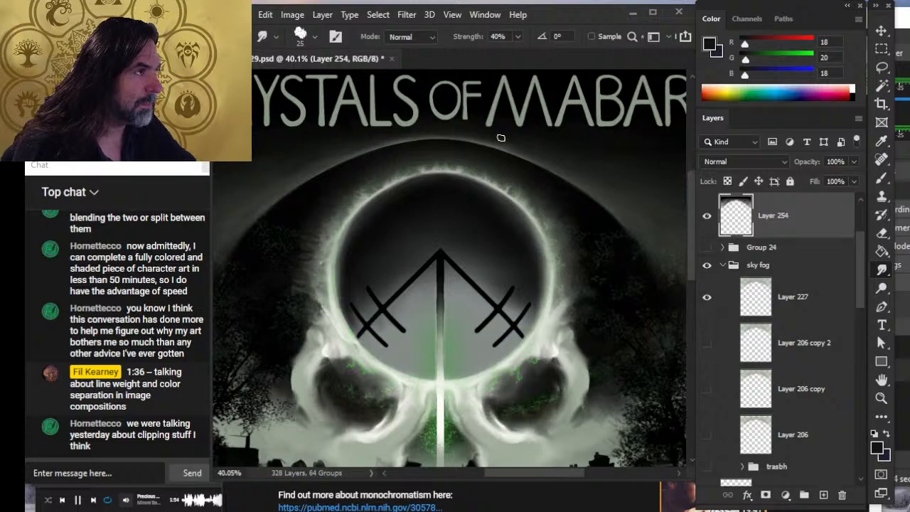
# - Set the Smudge brush to 30 px and 20% strength and soften the fog across the disc's whole upper arc
pyautogui.press(']')
pyautogui.press('2')
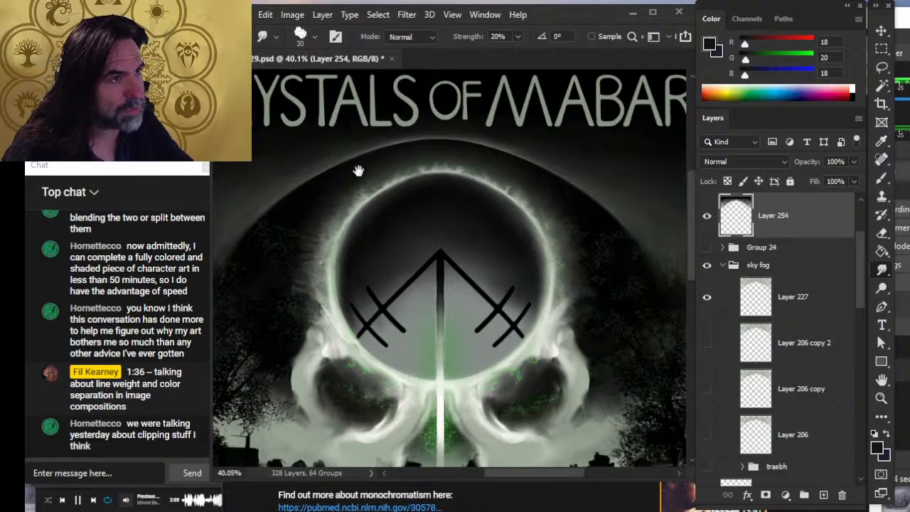
pyautogui.moveTo(358, 171); pyautogui.dragTo(449, 177)
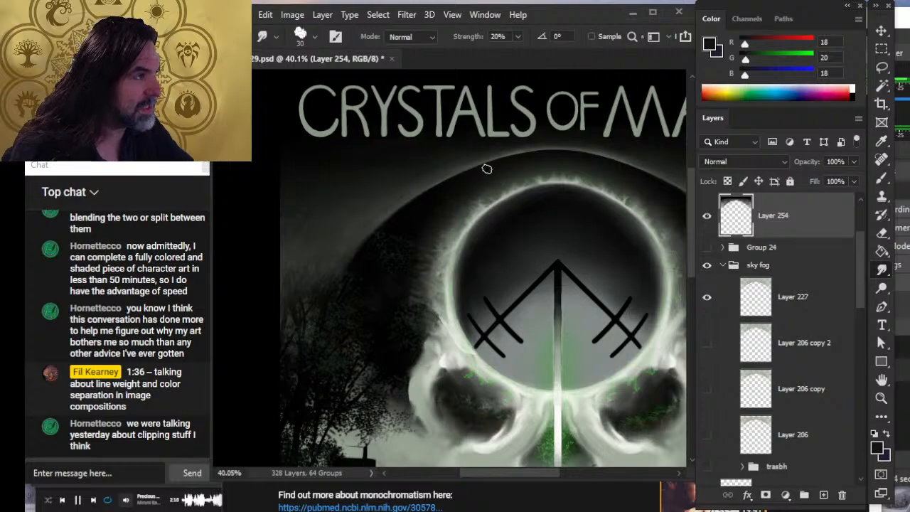
pyautogui.moveTo(544, 197); pyautogui.dragTo(454, 237)
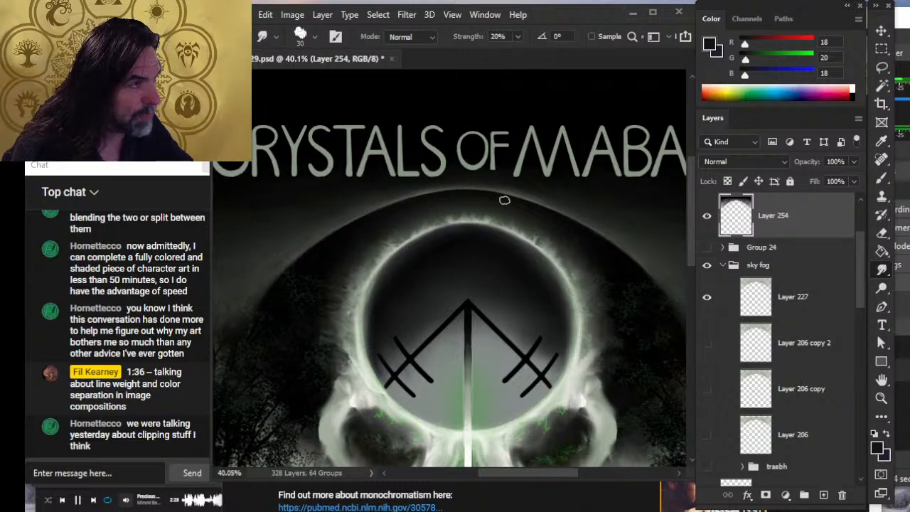
pyautogui.moveTo(520, 254); pyautogui.dragTo(421, 248)
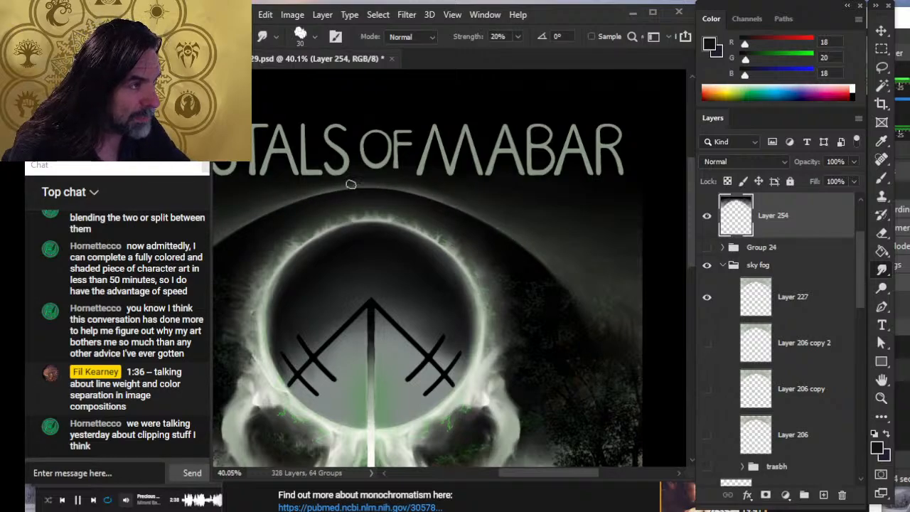
pyautogui.press('z')
pyautogui.moveTo(542, 290); pyautogui.dragTo(485, 336)
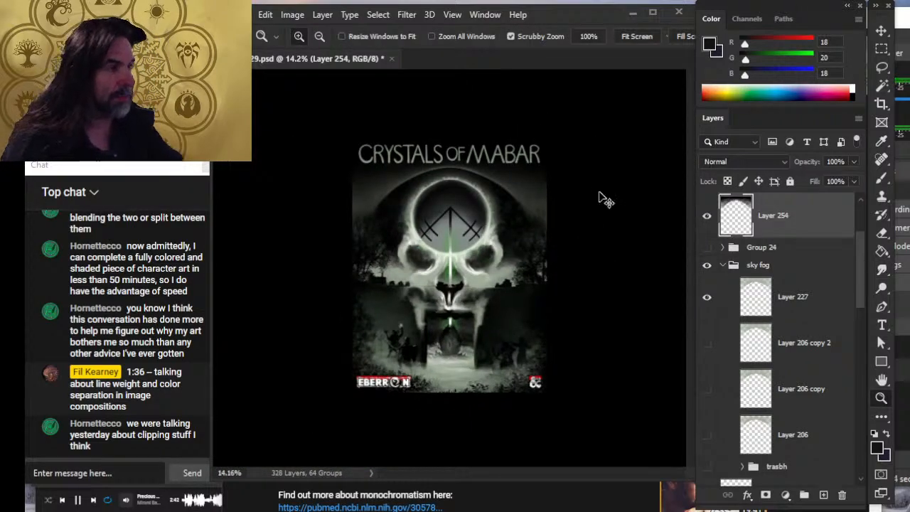
# - Blend the fog on both shoulders of the dark disc with the Smudge tool at 20% strength, checking the whole cover between passes
pyautogui.press('ctrl')
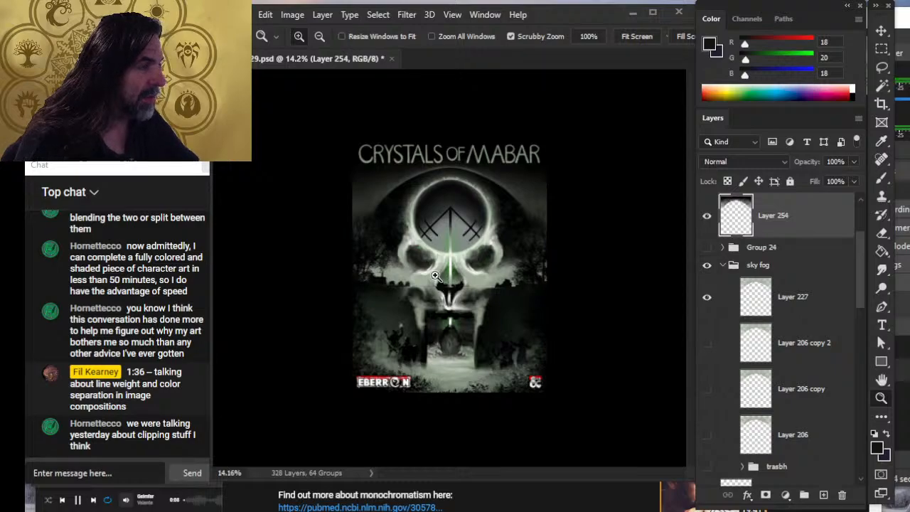
pyautogui.moveTo(469, 183); pyautogui.dragTo(528, 195)
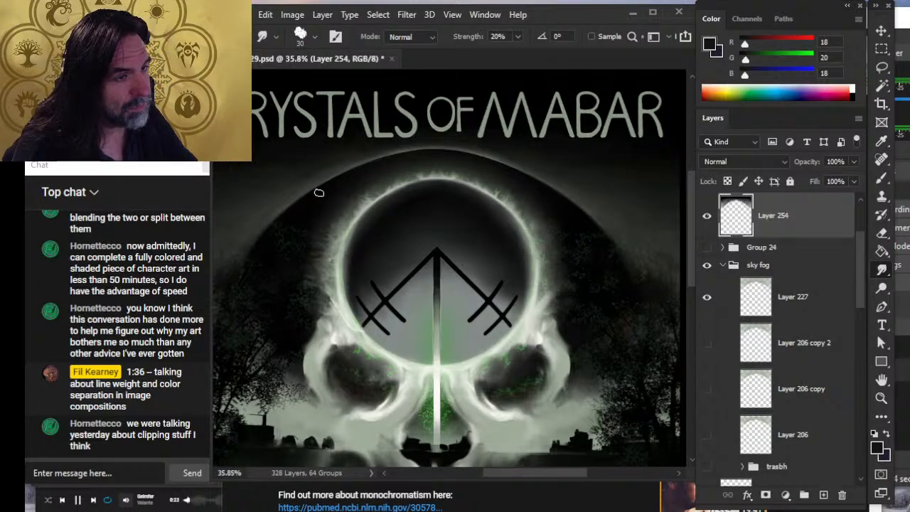
pyautogui.press('z')
pyautogui.moveTo(476, 258); pyautogui.dragTo(384, 252)
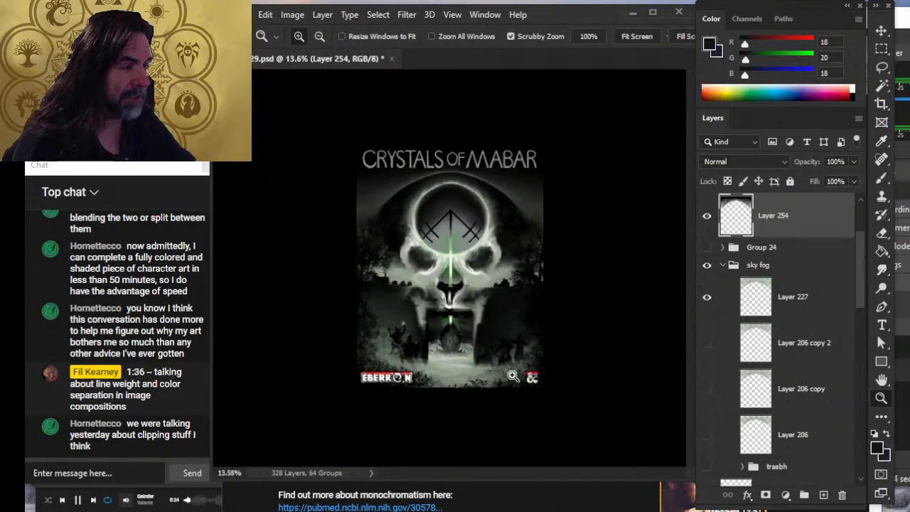
pyautogui.moveTo(482, 290); pyautogui.dragTo(457, 351)
pyautogui.moveTo(449, 237); pyautogui.dragTo(585, 291)
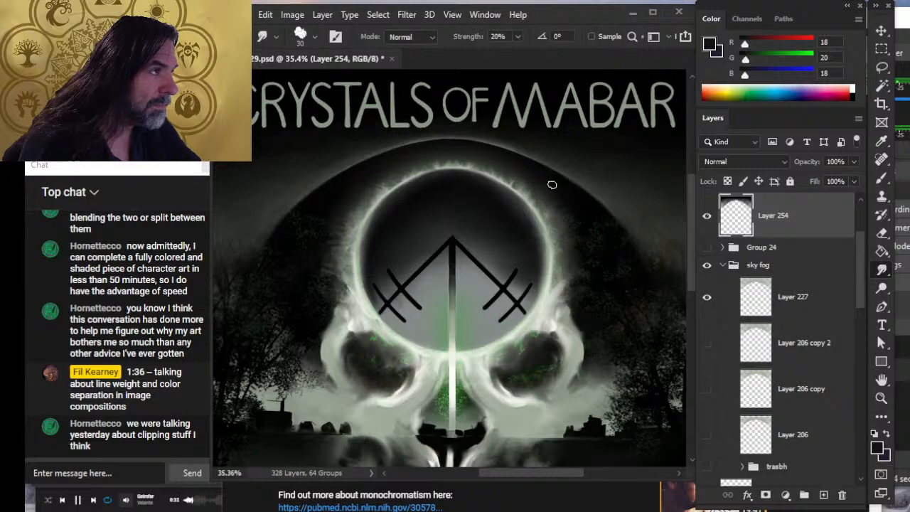
pyautogui.moveTo(531, 179); pyautogui.dragTo(548, 181)
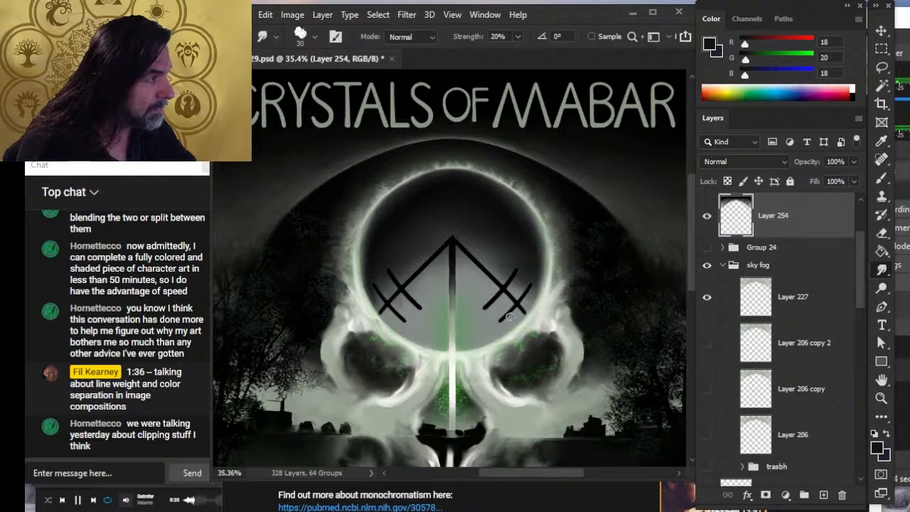
# - Review the cover at thumbnail size and touch up the disc's upper-right edge with the Smudge tool
pyautogui.press('z')
pyautogui.moveTo(510, 316); pyautogui.dragTo(474, 358)
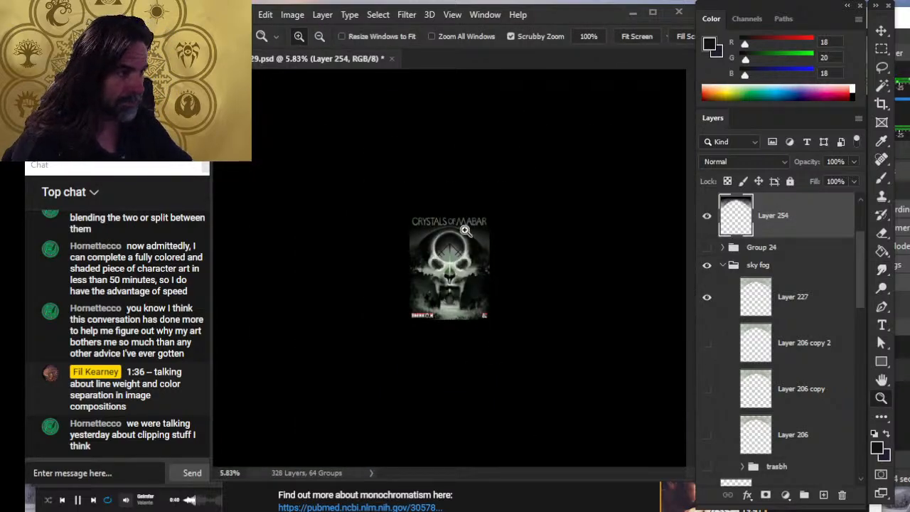
pyautogui.moveTo(465, 231); pyautogui.dragTo(534, 279)
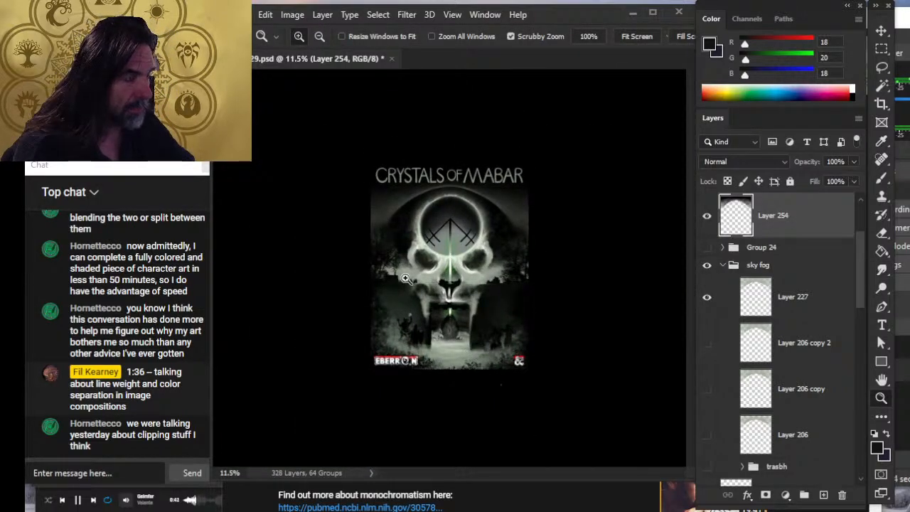
pyautogui.moveTo(441, 217); pyautogui.dragTo(459, 216)
pyautogui.press('r')
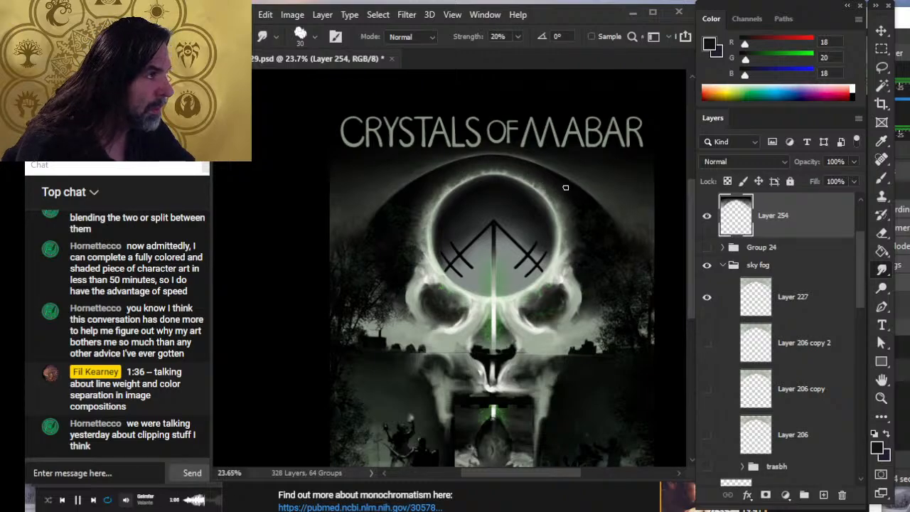
pyautogui.press('z')
pyautogui.keyDown('alt'); pyautogui.click(501, 309); pyautogui.keyUp('alt')
pyautogui.keyDown('alt'); pyautogui.click(501, 309); pyautogui.keyUp('alt')
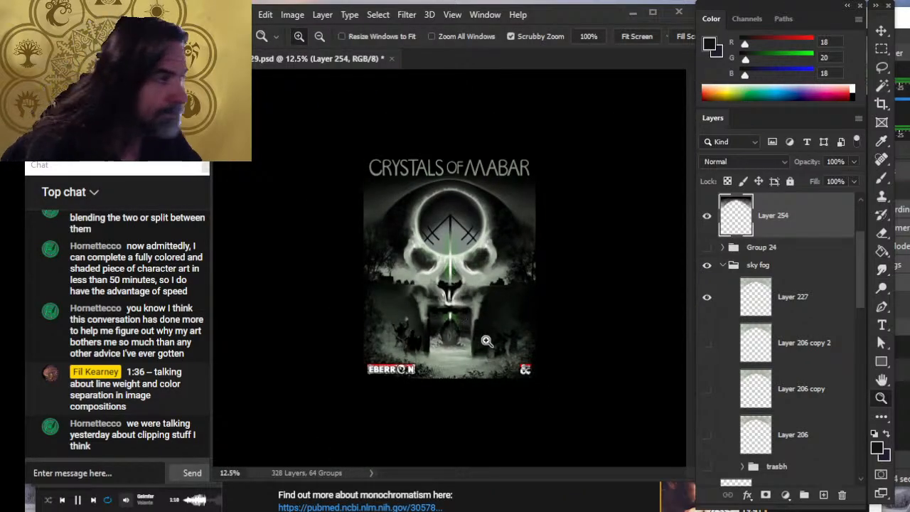
# - Save the cover on the computer as a new Photoshop file named "cover 10-01" in the ART folder
pyautogui.click(241, 14)
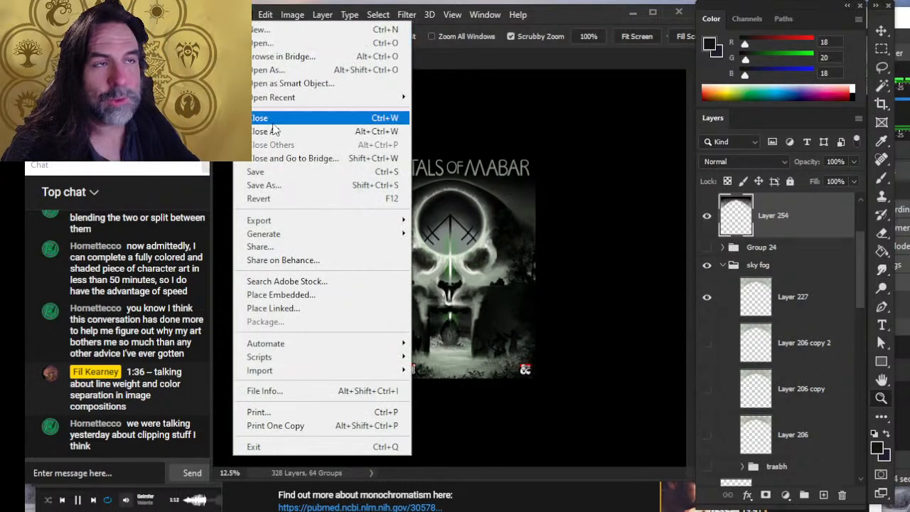
pyautogui.click(288, 185)
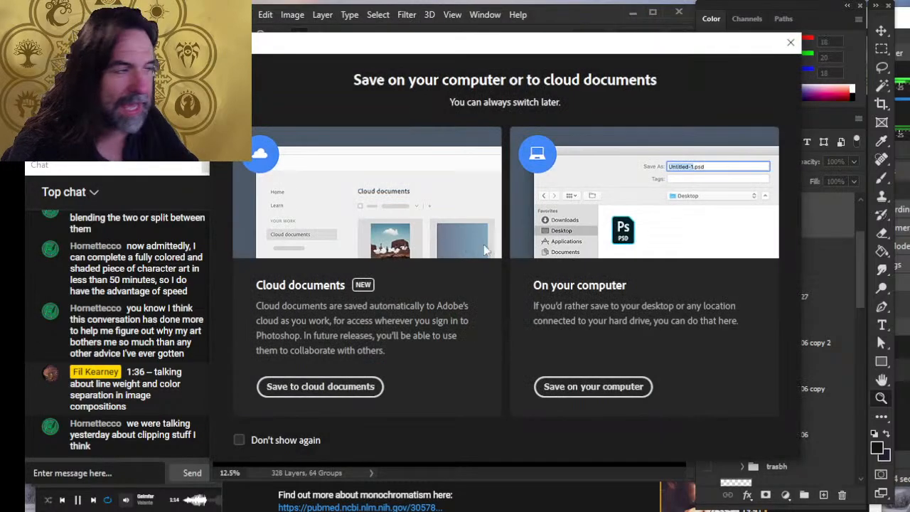
pyautogui.click(583, 382)
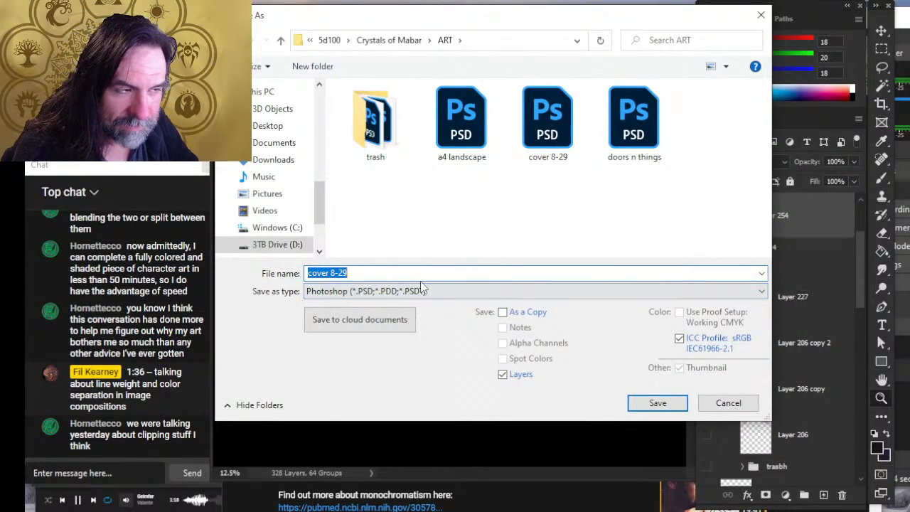
pyautogui.click(416, 275)
pyautogui.press('BackSpace')
pyautogui.press('BackSpace')
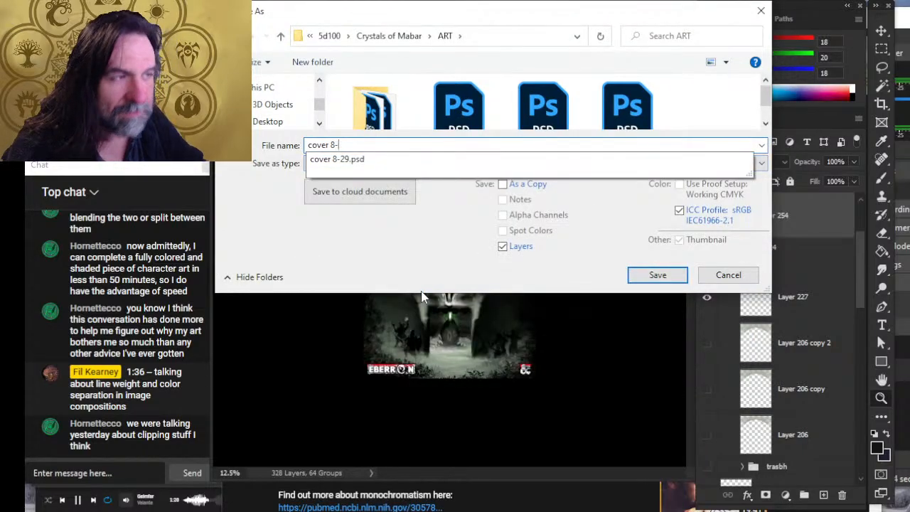
pyautogui.write('10')
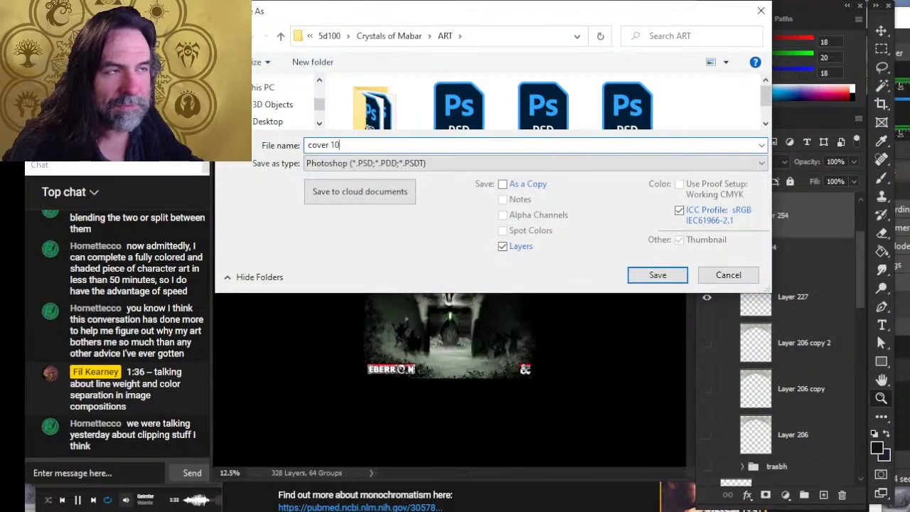
pyautogui.press('Return')
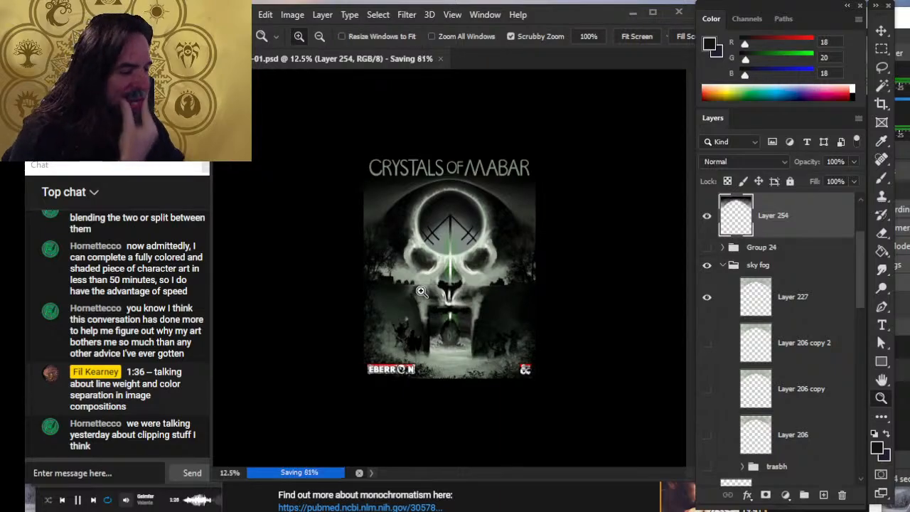
# - Close the saved cover document and open "cover 8-29" from the ART folder
pyautogui.click(390, 59)
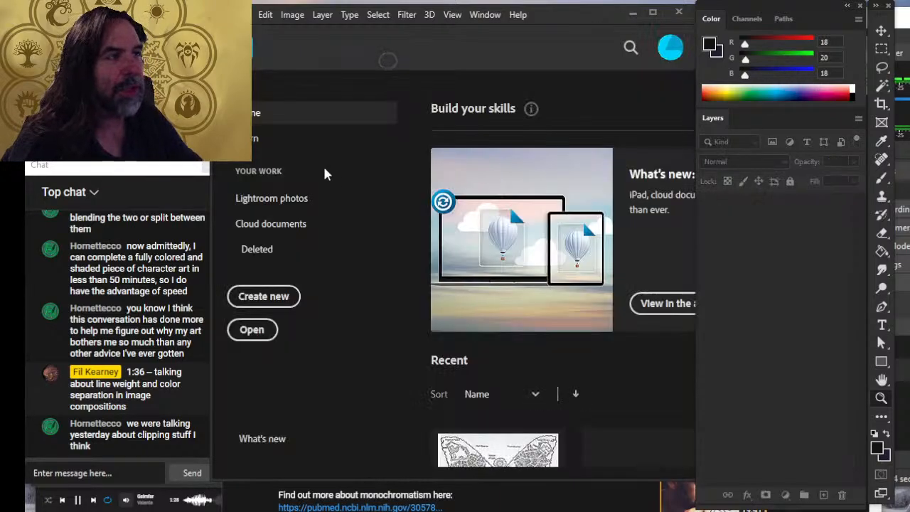
pyautogui.click(240, 14)
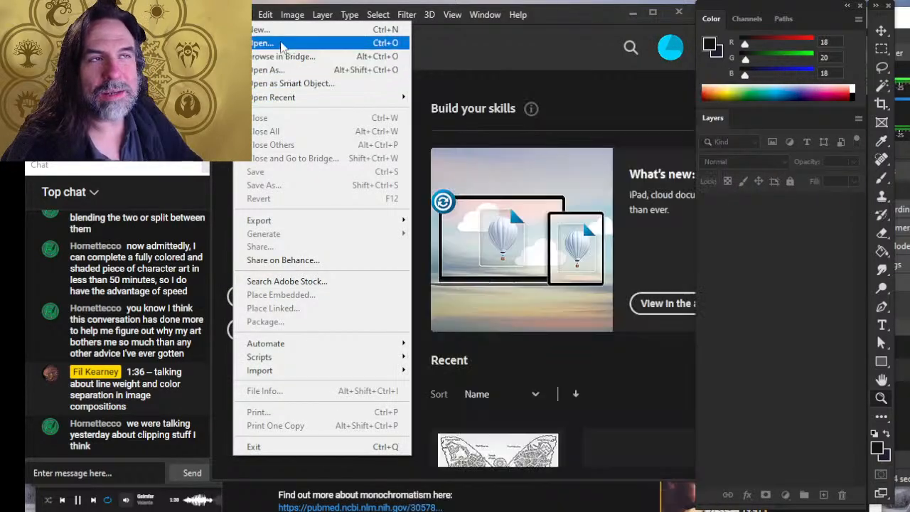
pyautogui.click(280, 41)
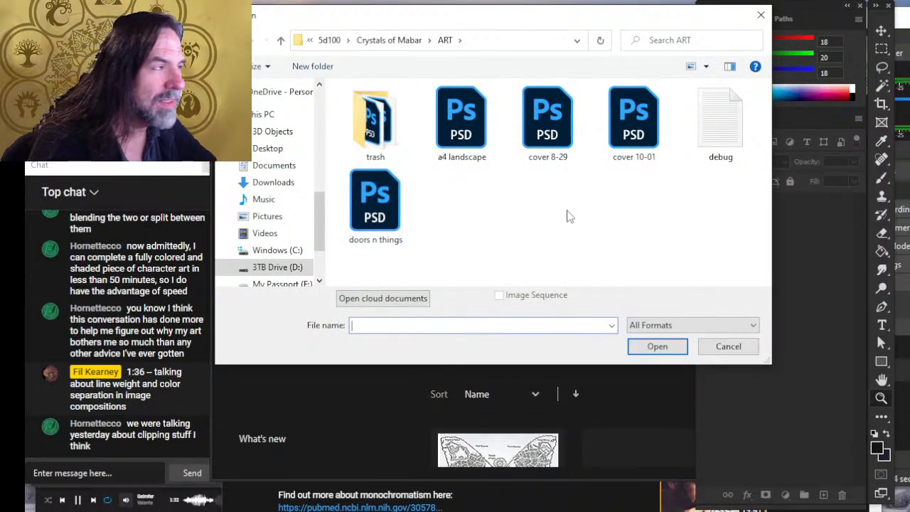
pyautogui.click(546, 139)
pyautogui.doubleClick(546, 137)
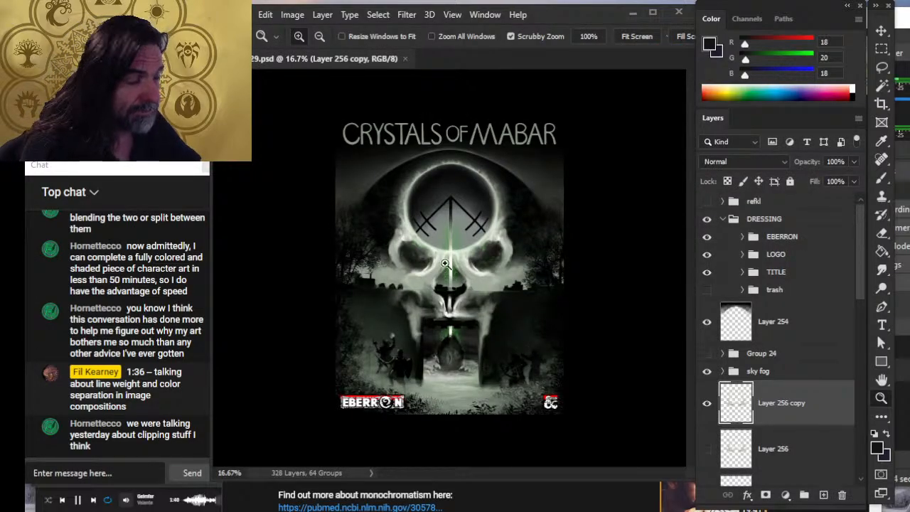
# - Reopen the recently used "cover 10-01.psd" alongside cover 8-29
pyautogui.click(410, 218)
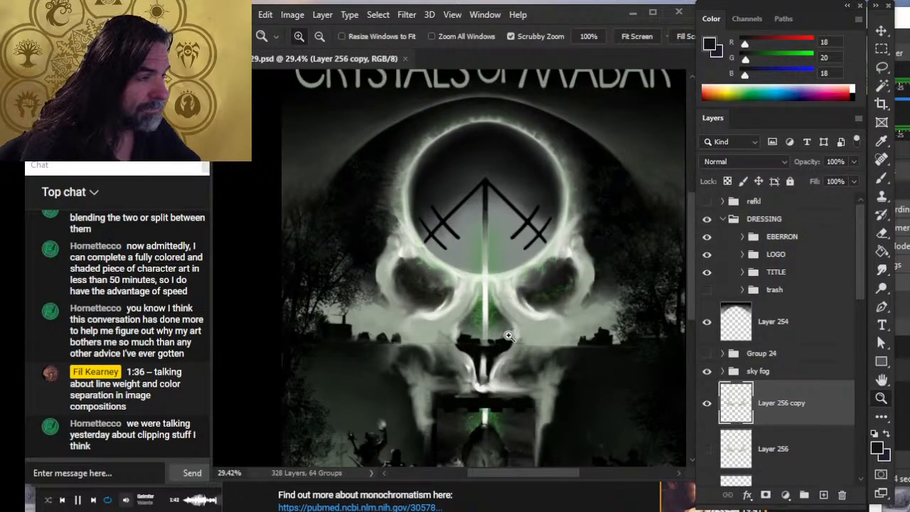
pyautogui.click(242, 15)
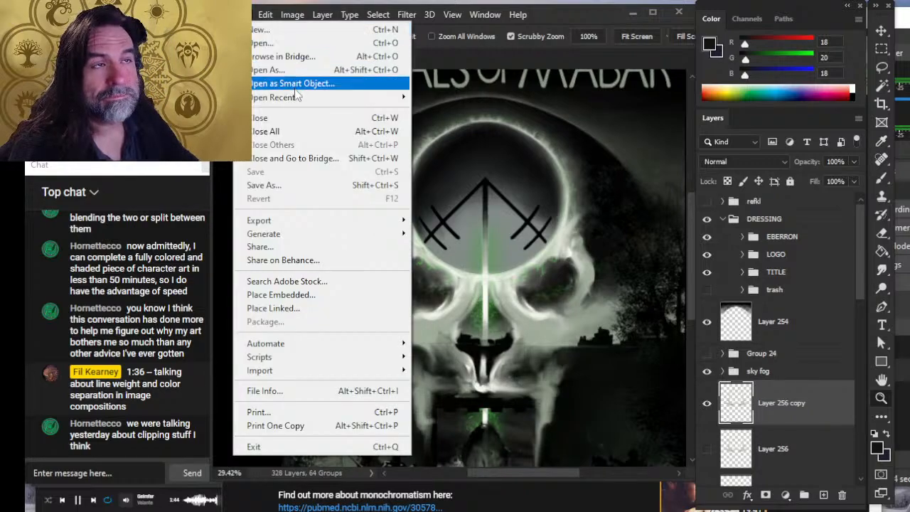
pyautogui.moveTo(302, 100)
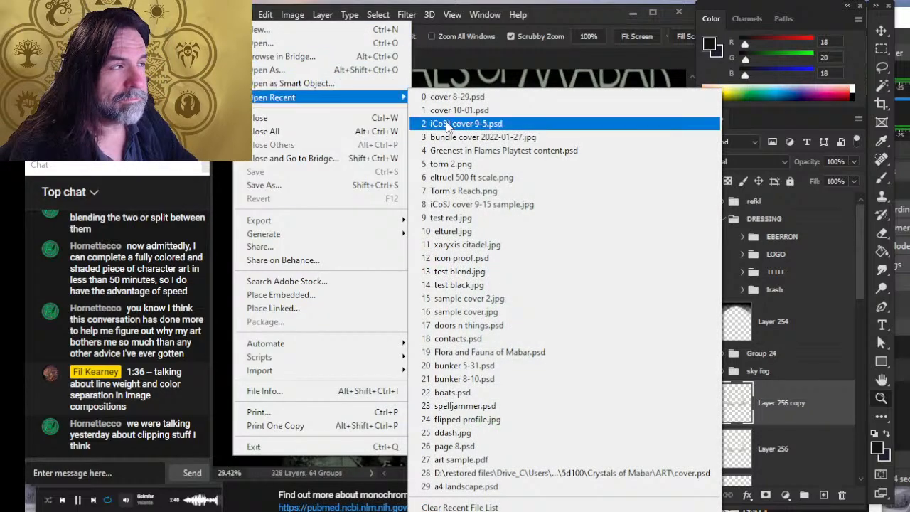
pyautogui.click(483, 110)
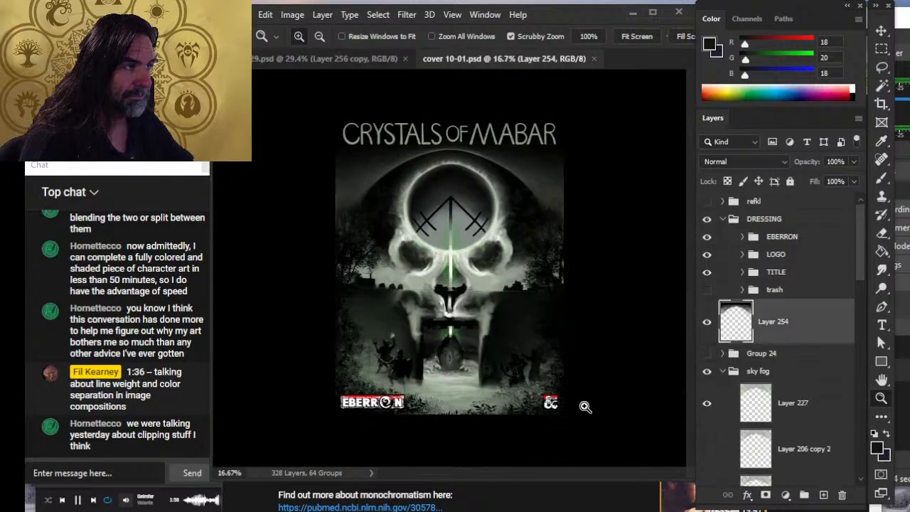
# - Compare the glowing ring around the dark disc in covers 10-01 and 8-29 at close range
pyautogui.moveTo(447, 210); pyautogui.dragTo(508, 224)
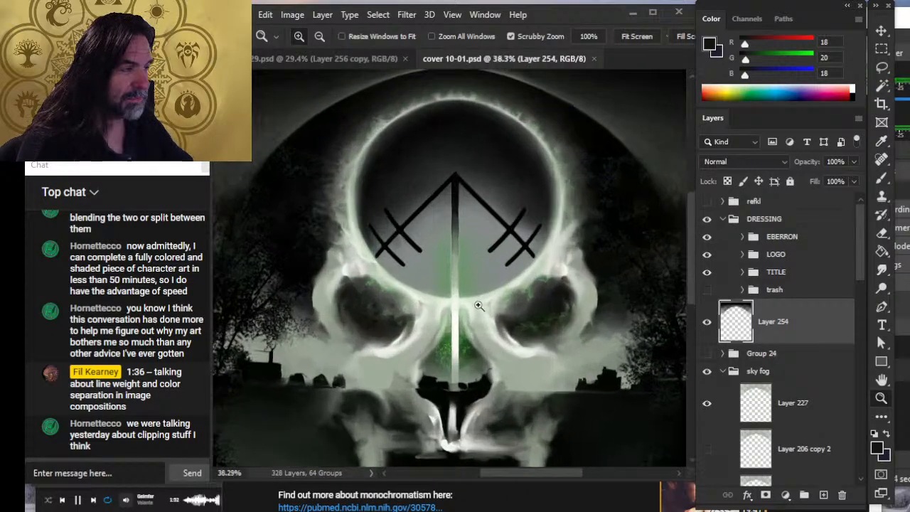
pyautogui.click(306, 60)
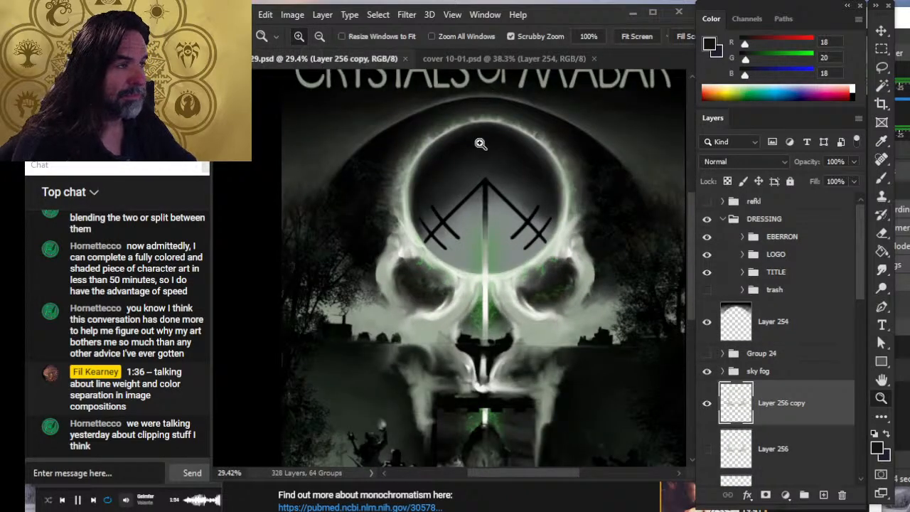
pyautogui.moveTo(538, 180)
pyautogui.mouseDown()
pyautogui.moveTo(576, 181)
pyautogui.moveTo(555, 181)
pyautogui.mouseUp()
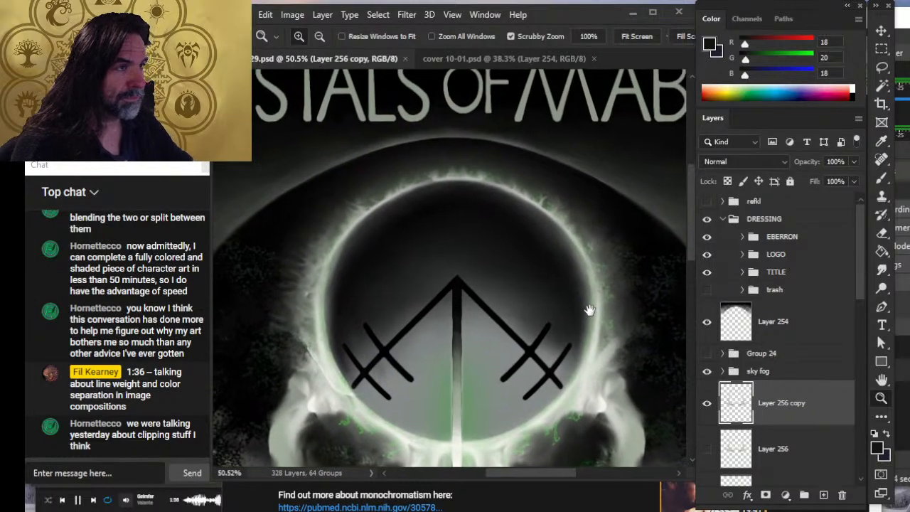
pyautogui.click(447, 66)
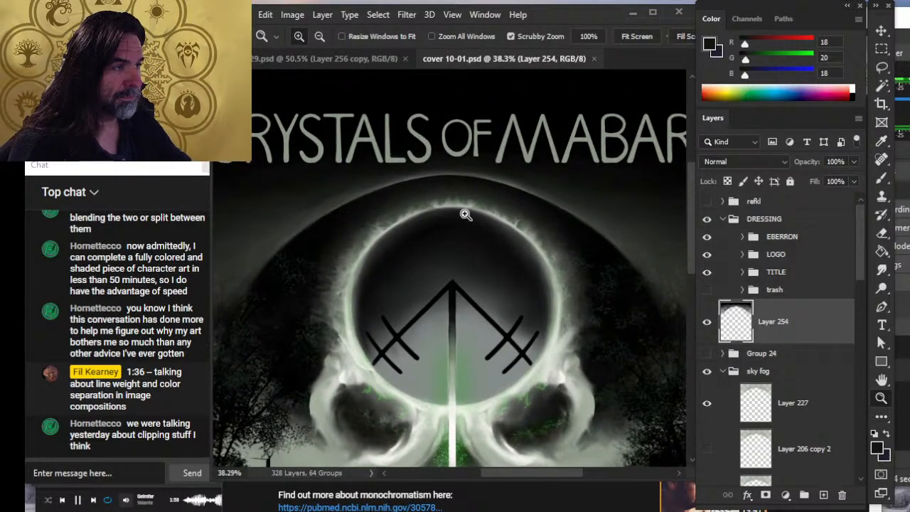
pyautogui.moveTo(465, 214); pyautogui.dragTo(520, 213)
pyautogui.moveTo(451, 191); pyautogui.dragTo(496, 199)
# - Compare covers 8-29 and 10-01 at thumbnail size, around 12.5% zoom, alternating repeatedly between the two documents
pyautogui.moveTo(495, 199); pyautogui.dragTo(462, 212)
pyautogui.click(378, 65)
pyautogui.moveTo(540, 241); pyautogui.dragTo(498, 290)
pyautogui.click(473, 59)
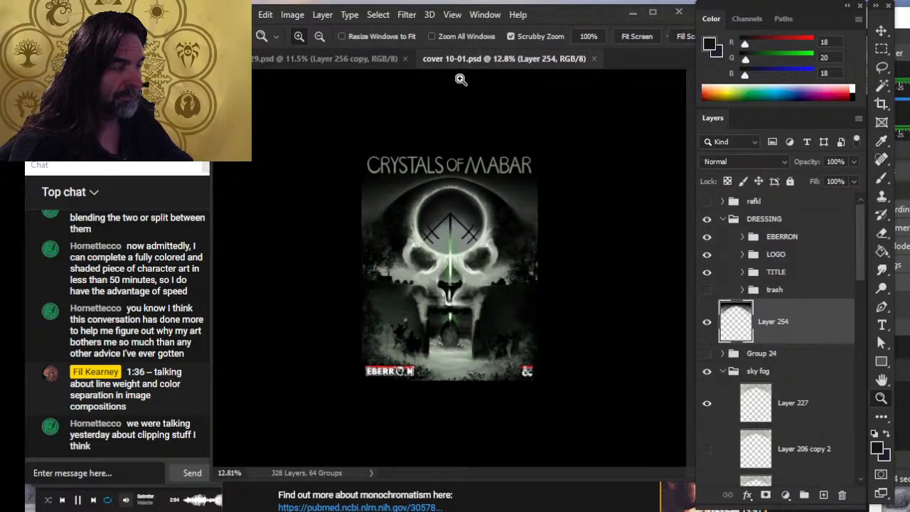
pyautogui.click(341, 63)
pyautogui.click(476, 225)
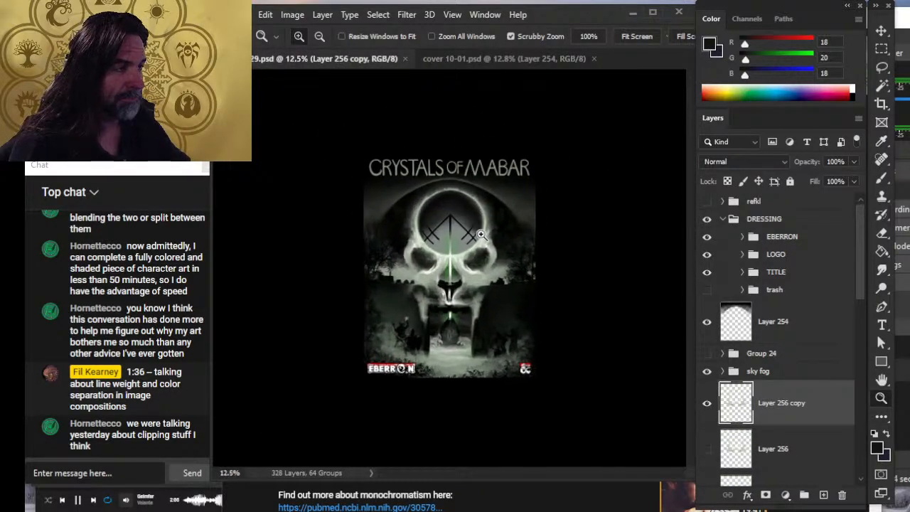
pyautogui.click(475, 59)
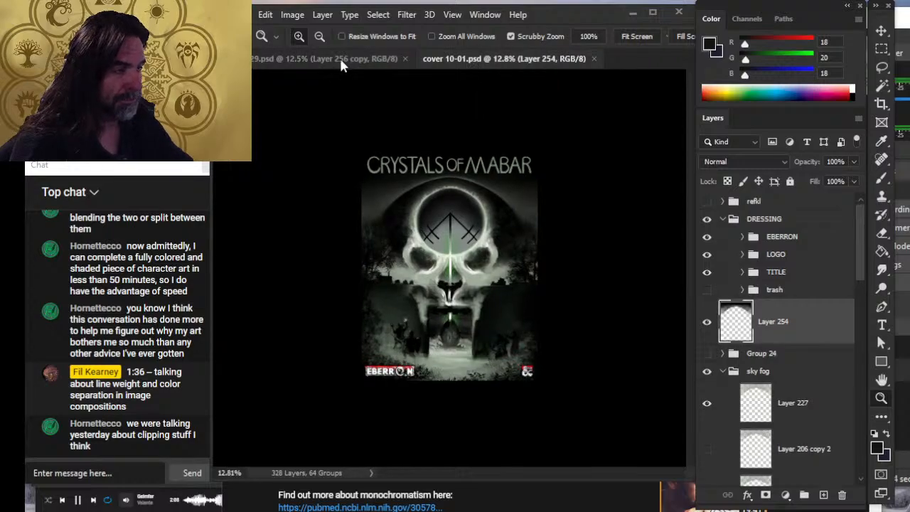
pyautogui.click(341, 62)
pyautogui.click(481, 60)
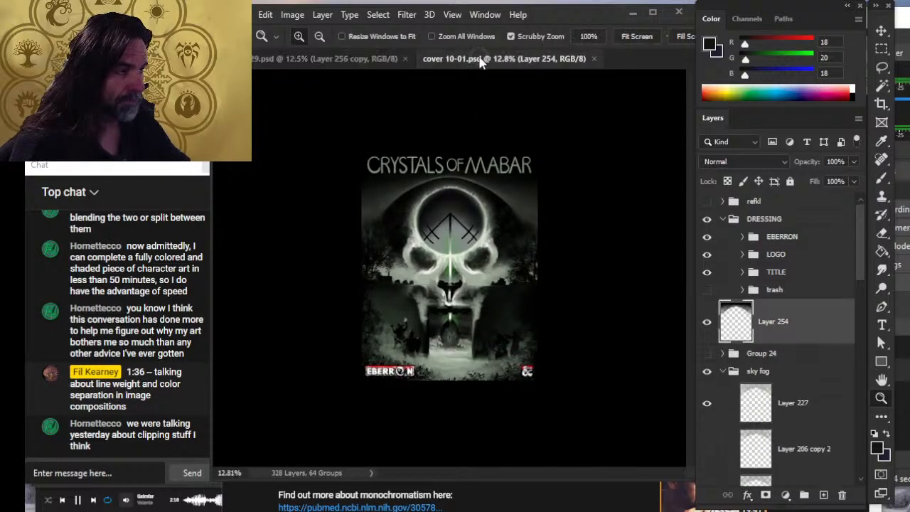
pyautogui.click(358, 59)
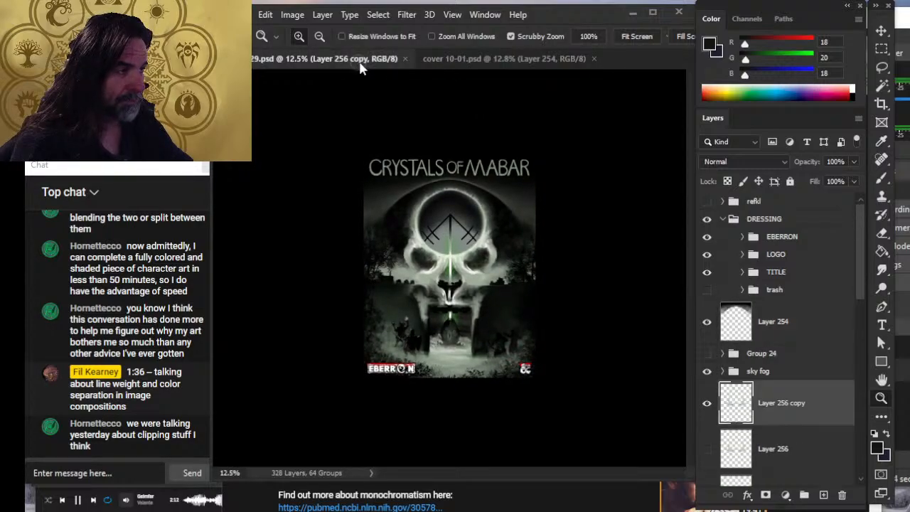
pyautogui.click(507, 58)
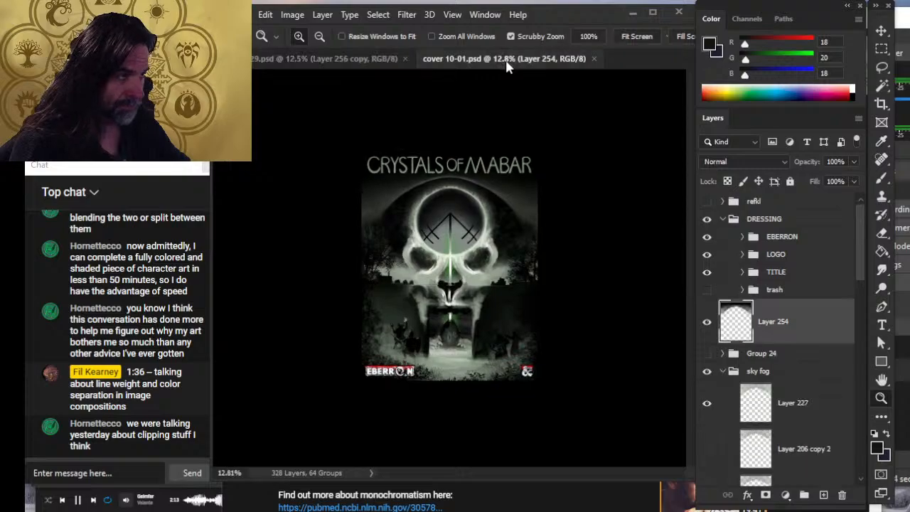
pyautogui.click(345, 60)
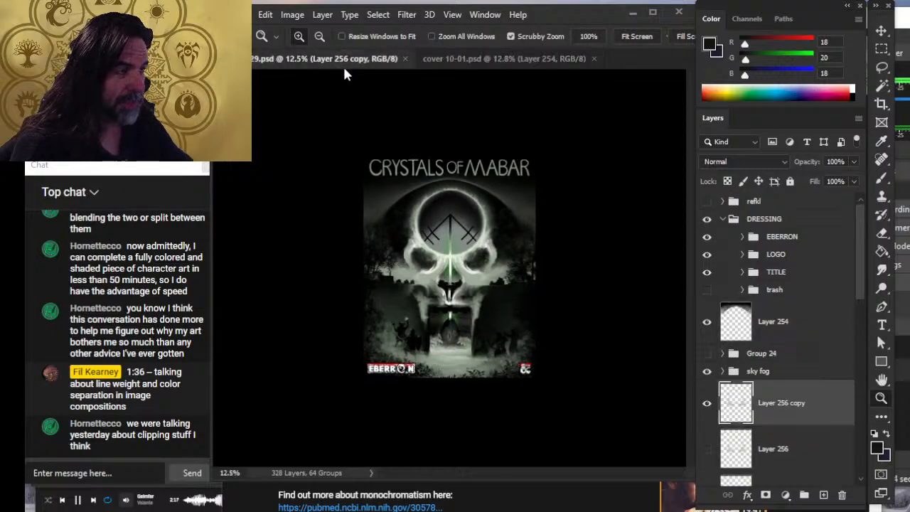
pyautogui.click(516, 60)
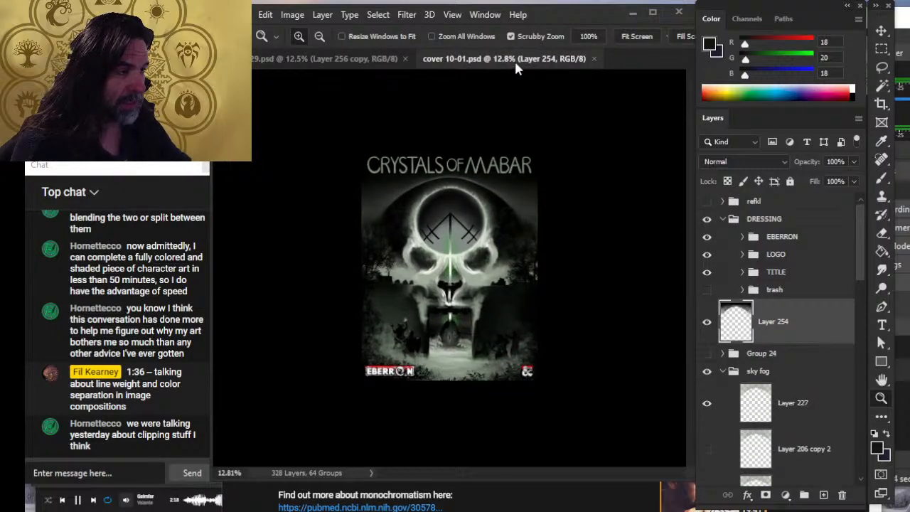
pyautogui.click(344, 61)
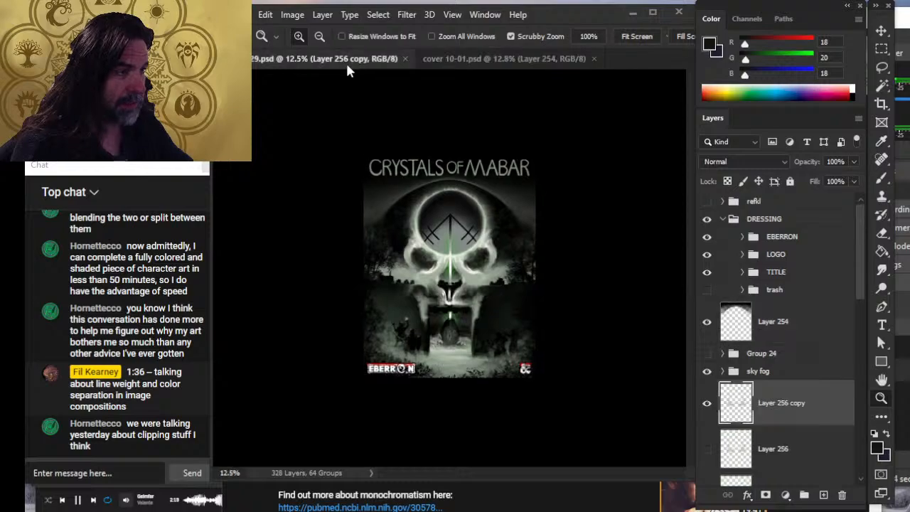
pyautogui.click(506, 61)
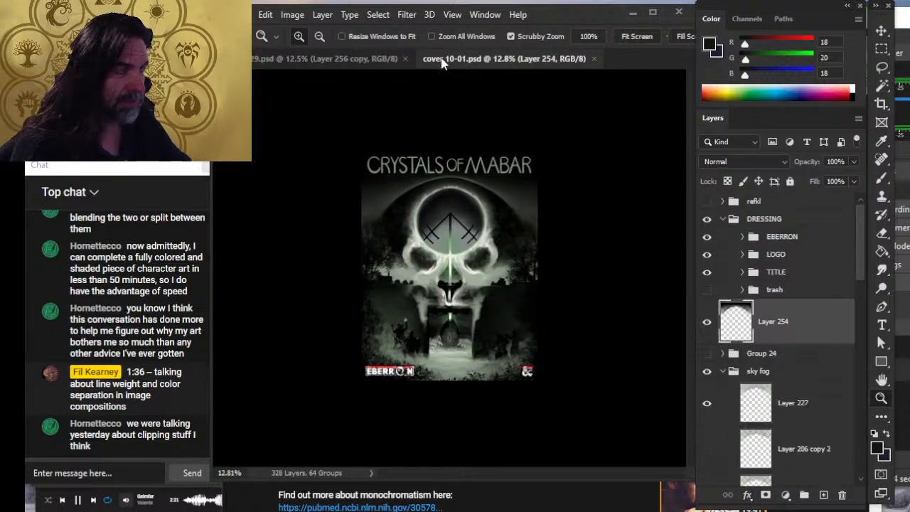
pyautogui.click(341, 59)
pyautogui.click(498, 58)
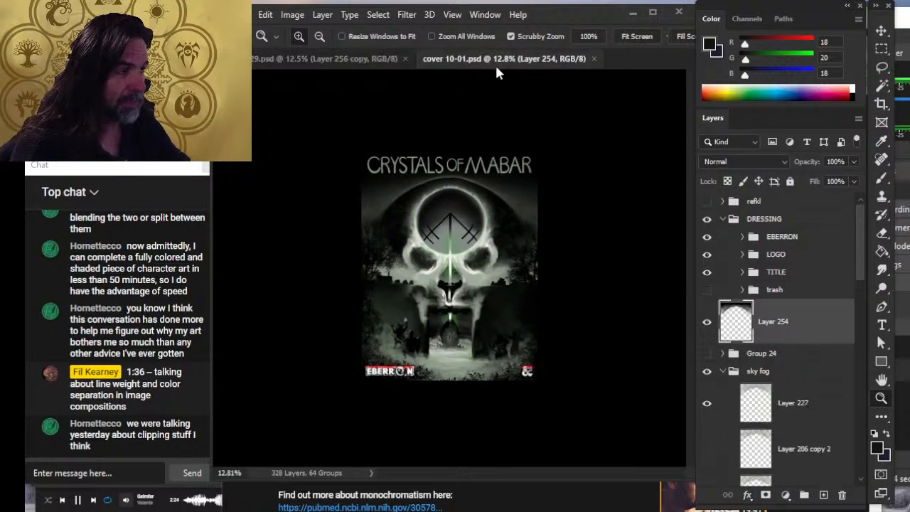
pyautogui.click(356, 58)
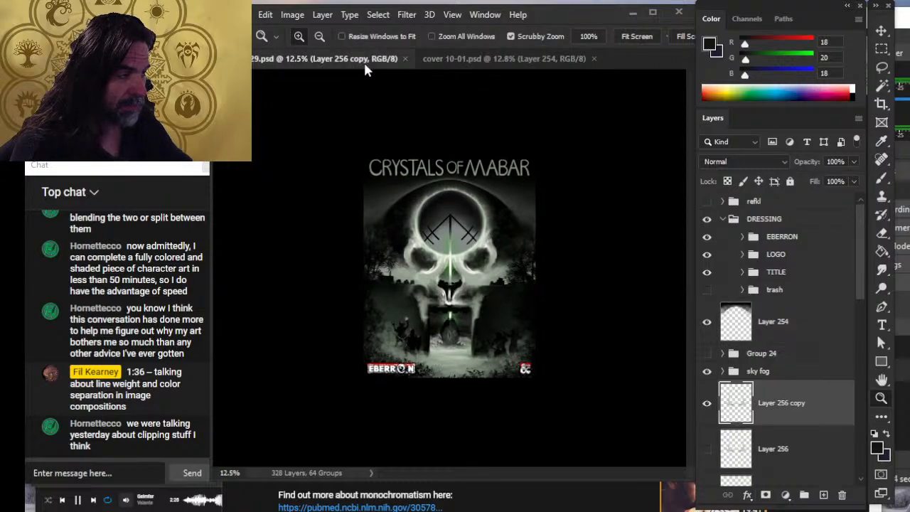
pyautogui.click(529, 58)
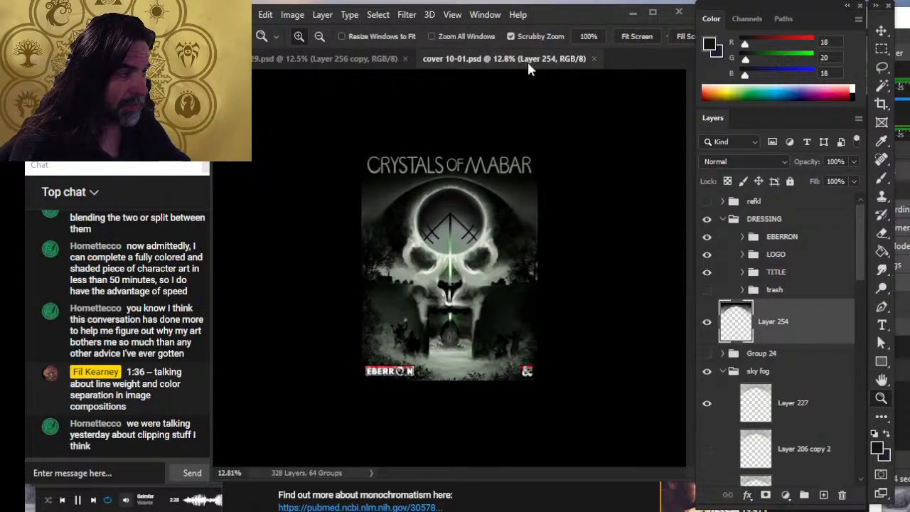
# - Enlarge both covers to 16.7% and compare the fog around the disc by alternating between the two versions
pyautogui.click(468, 186)
pyautogui.hotkey('ctrl', 'Tab')
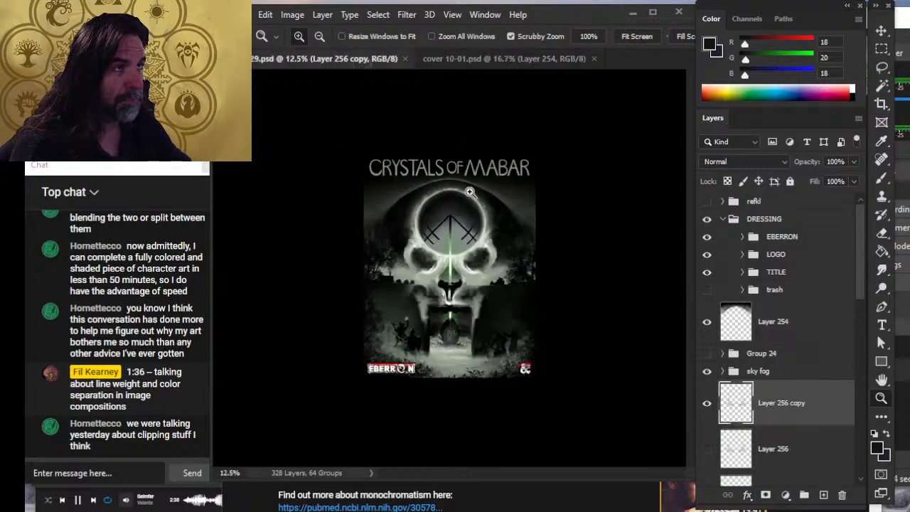
pyautogui.click(475, 211)
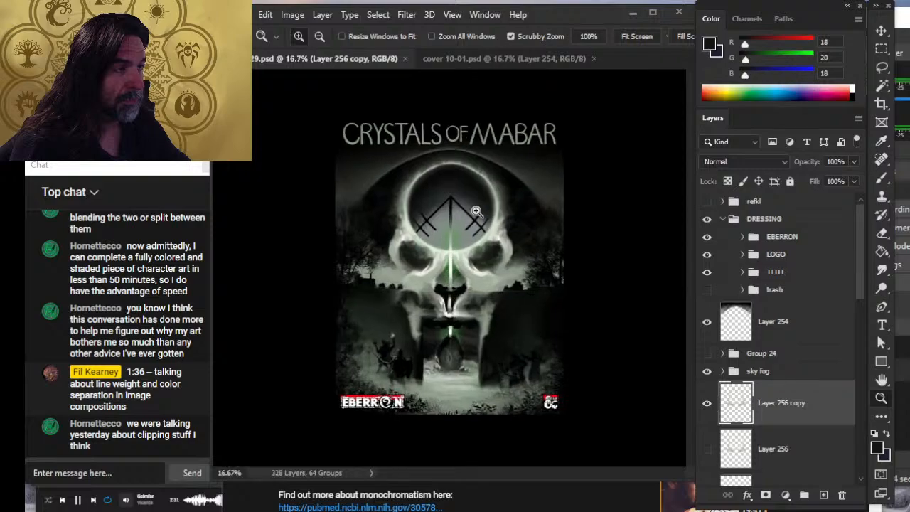
pyautogui.click(484, 61)
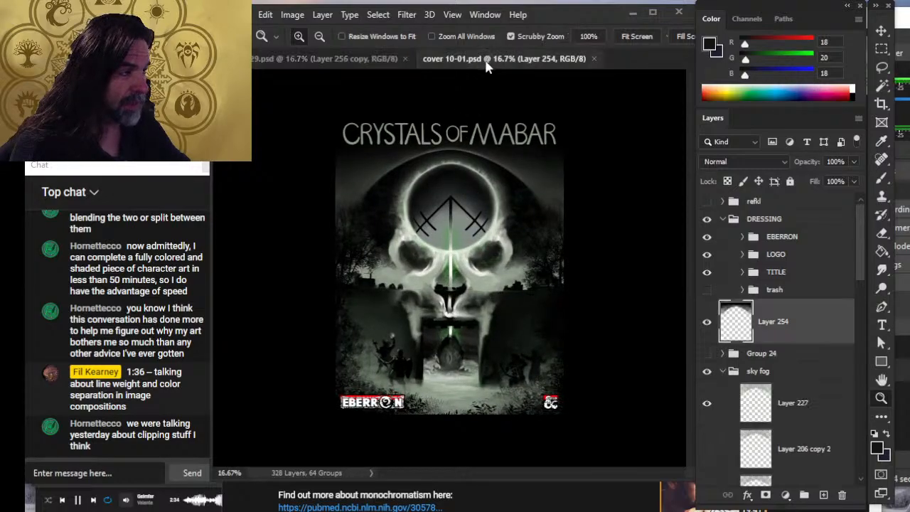
pyautogui.click(353, 61)
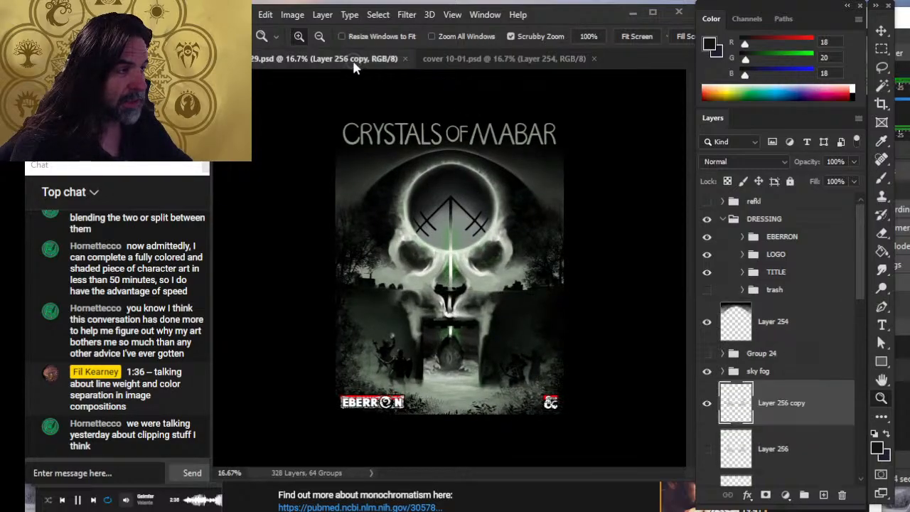
pyautogui.click(516, 57)
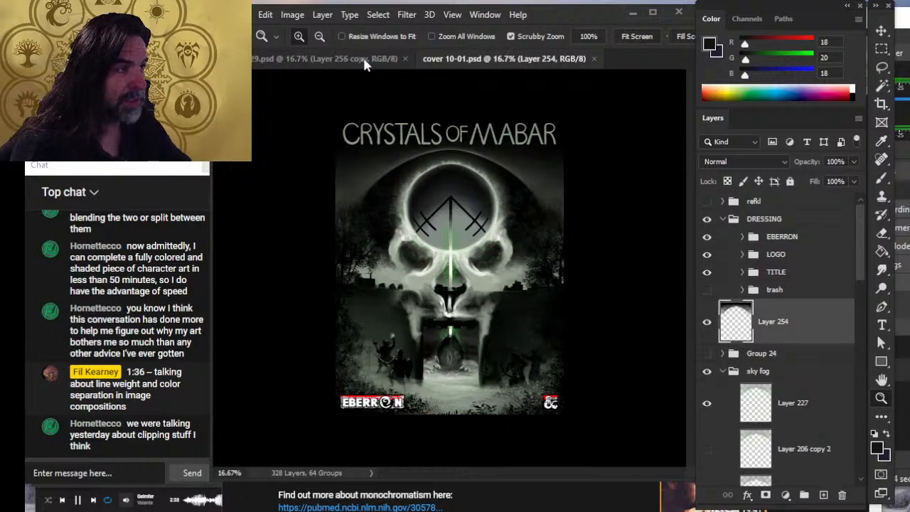
pyautogui.click(363, 62)
pyautogui.click(533, 64)
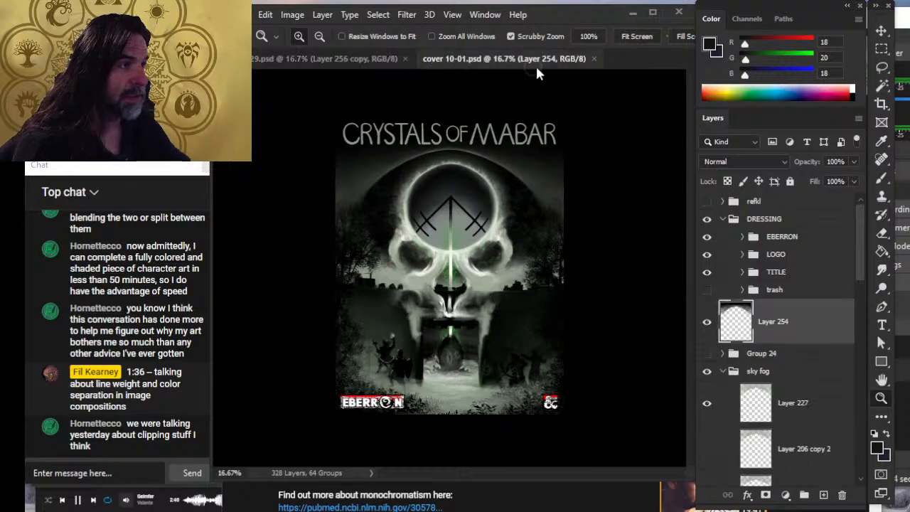
pyautogui.click(344, 62)
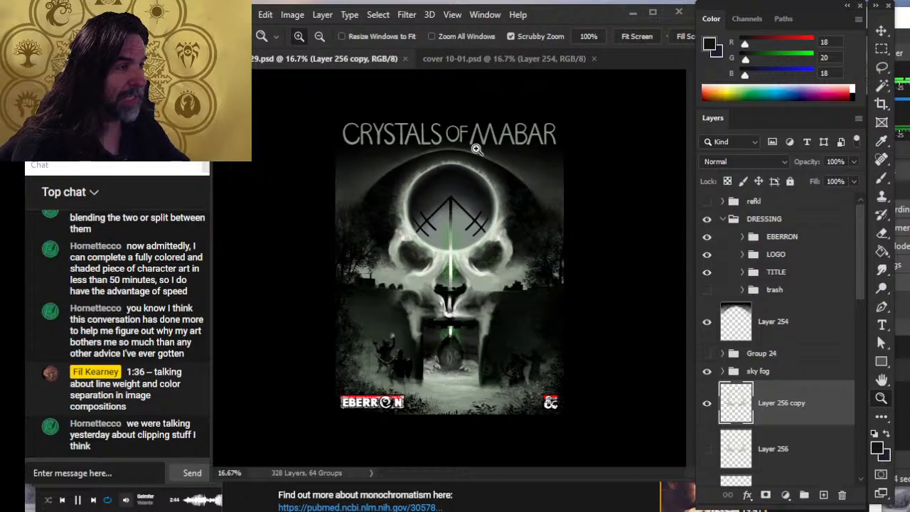
pyautogui.click(479, 59)
pyautogui.click(360, 62)
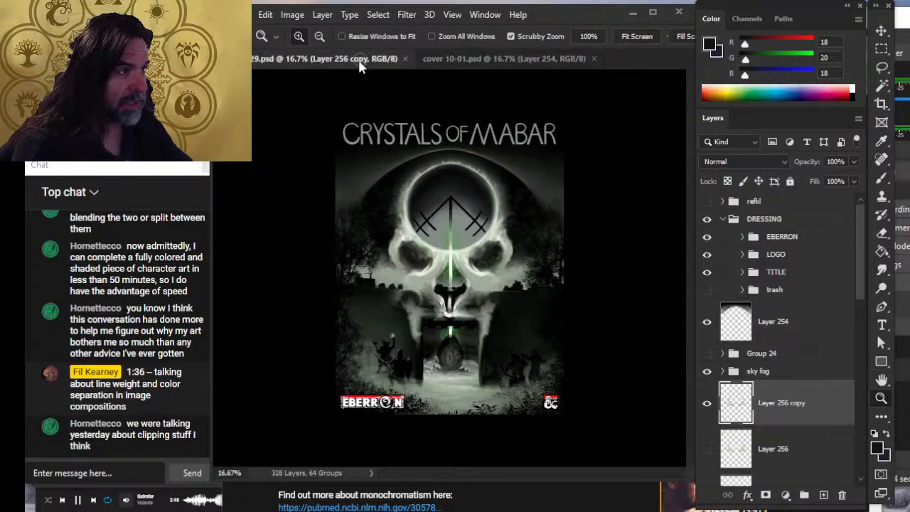
pyautogui.click(511, 56)
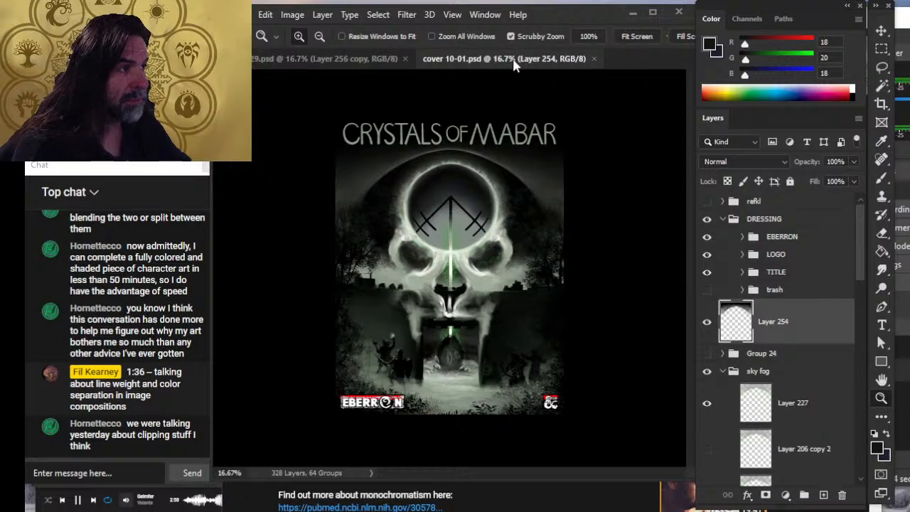
pyautogui.click(351, 61)
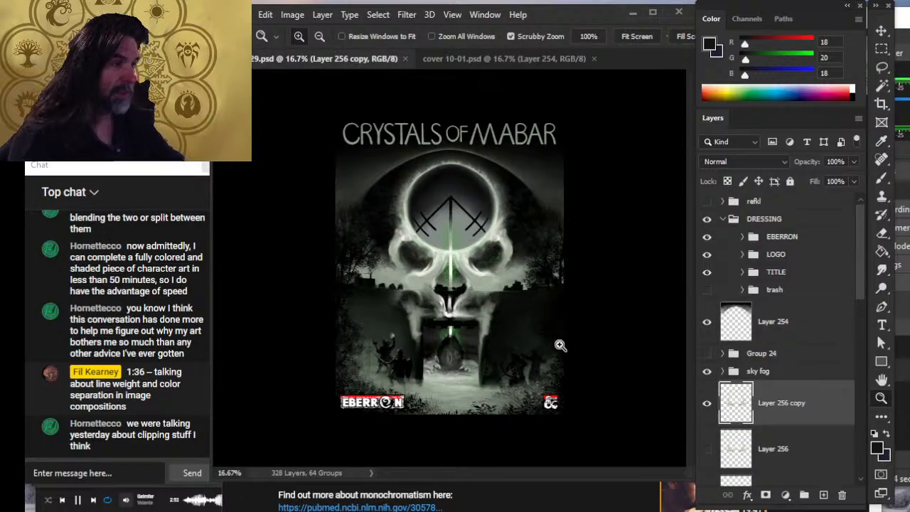
pyautogui.click(508, 63)
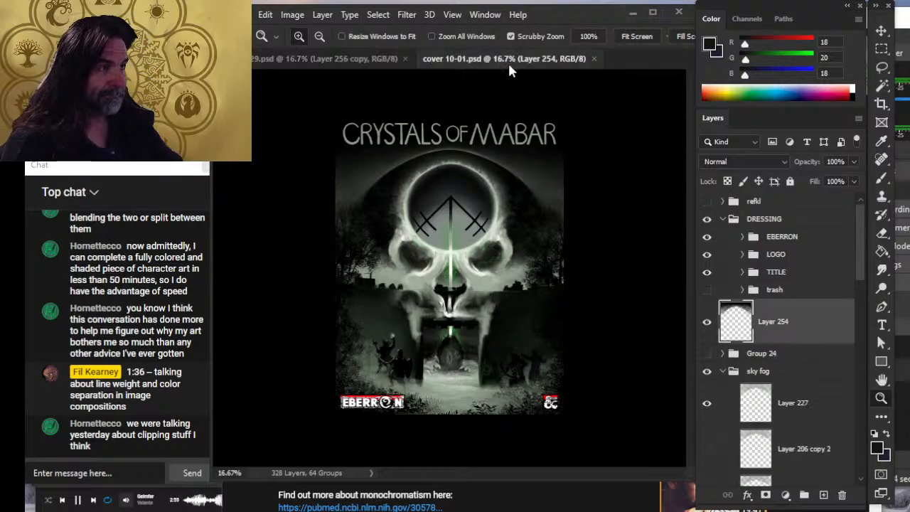
# - Close cover 10-01 and examine cover 8-29, first the disc's glowing rim up close and finally the whole page
pyautogui.click(593, 59)
pyautogui.moveTo(445, 221); pyautogui.dragTo(488, 228)
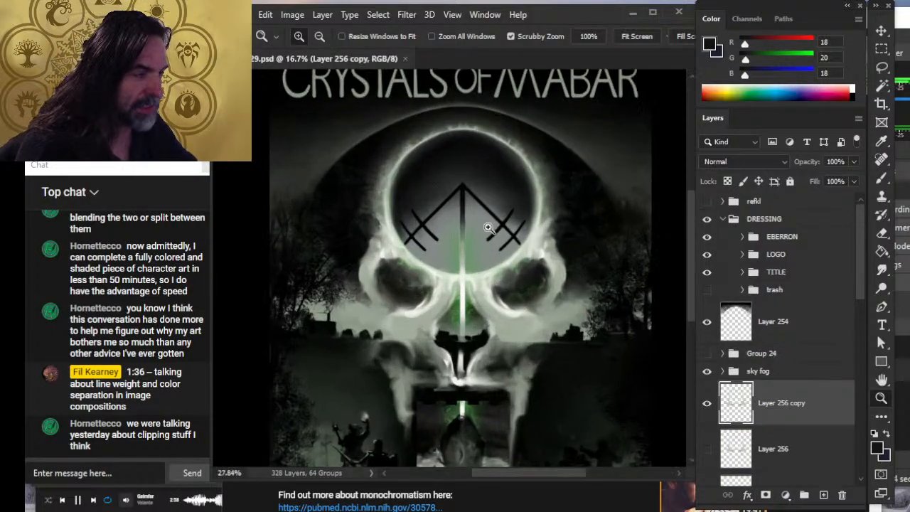
pyautogui.moveTo(370, 158); pyautogui.dragTo(426, 177)
pyautogui.press('r')
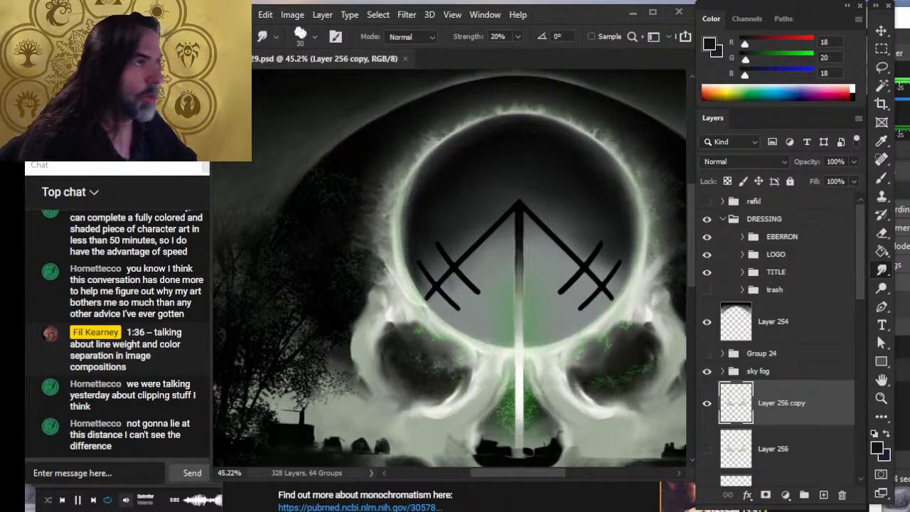
pyautogui.press('z')
pyautogui.hotkey('ctrl', '0')
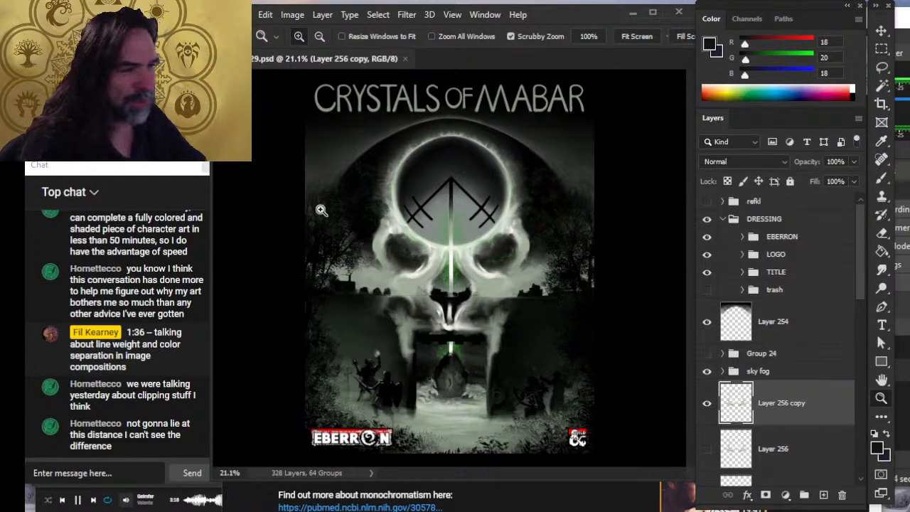
# - Examine the glowing rim around the dark disc up close and against the whole cover at several magnifications
pyautogui.moveTo(322, 209); pyautogui.dragTo(341, 197)
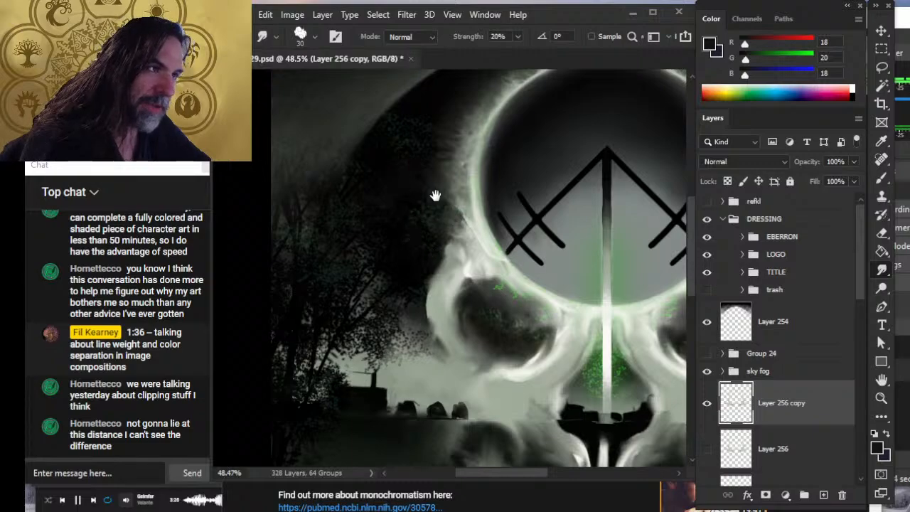
pyautogui.moveTo(434, 194); pyautogui.dragTo(347, 248)
pyautogui.press('z')
pyautogui.moveTo(533, 180); pyautogui.dragTo(458, 179)
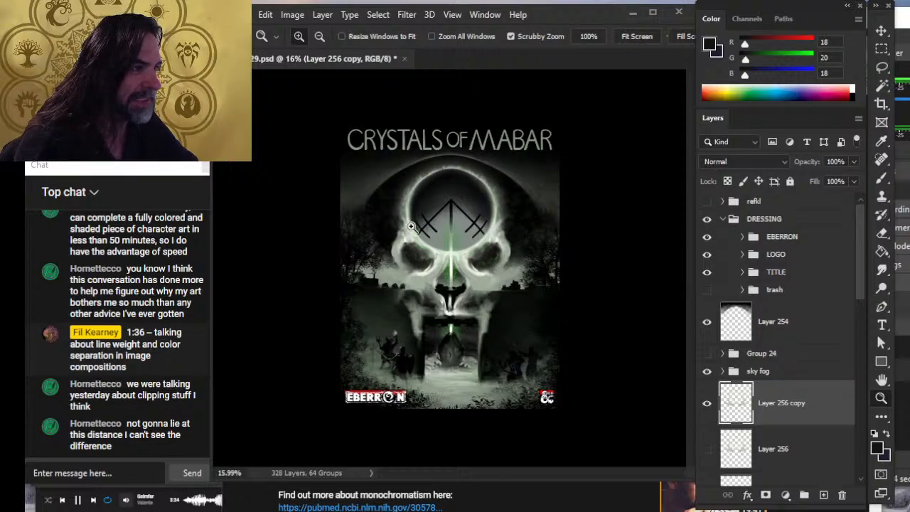
pyautogui.moveTo(417, 169); pyautogui.dragTo(430, 169)
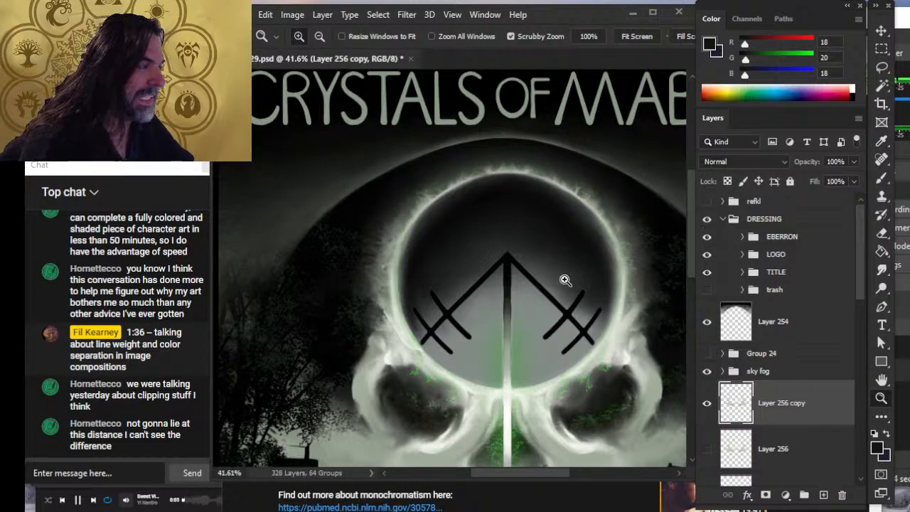
pyautogui.moveTo(614, 250); pyautogui.dragTo(505, 246)
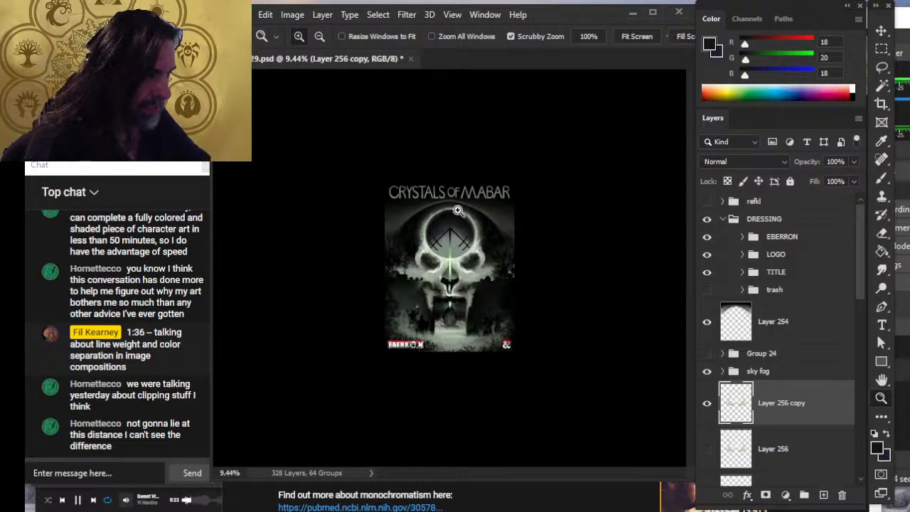
pyautogui.moveTo(459, 212); pyautogui.dragTo(553, 213)
pyautogui.moveTo(397, 253); pyautogui.dragTo(536, 353)
pyautogui.moveTo(403, 349); pyautogui.dragTo(495, 220)
# - Compare the artwork with and without the fog of Layer 256 copy, leaving the layer shown
pyautogui.press('r')
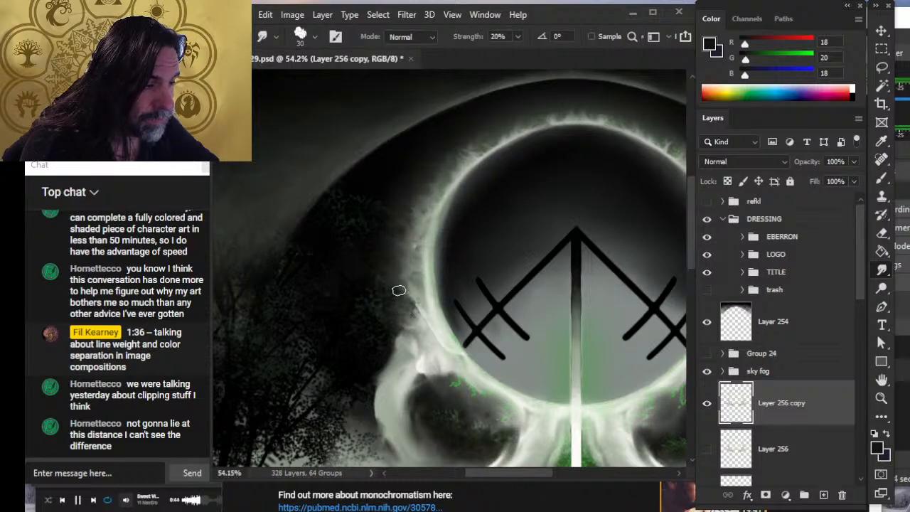
pyautogui.click(709, 409)
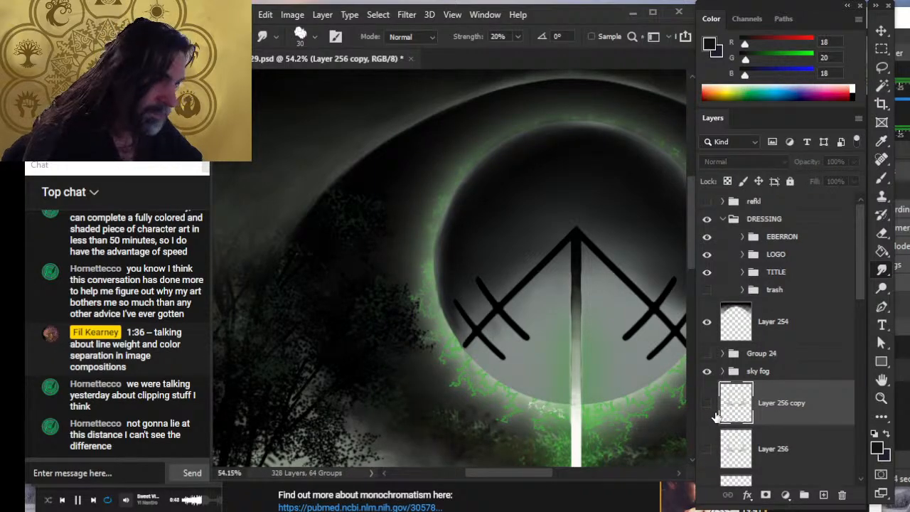
pyautogui.click(710, 409)
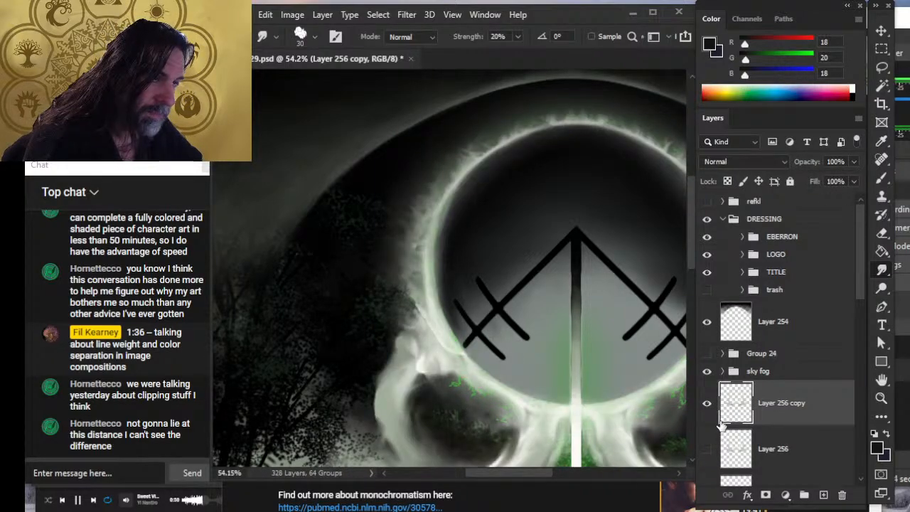
pyautogui.click(710, 409)
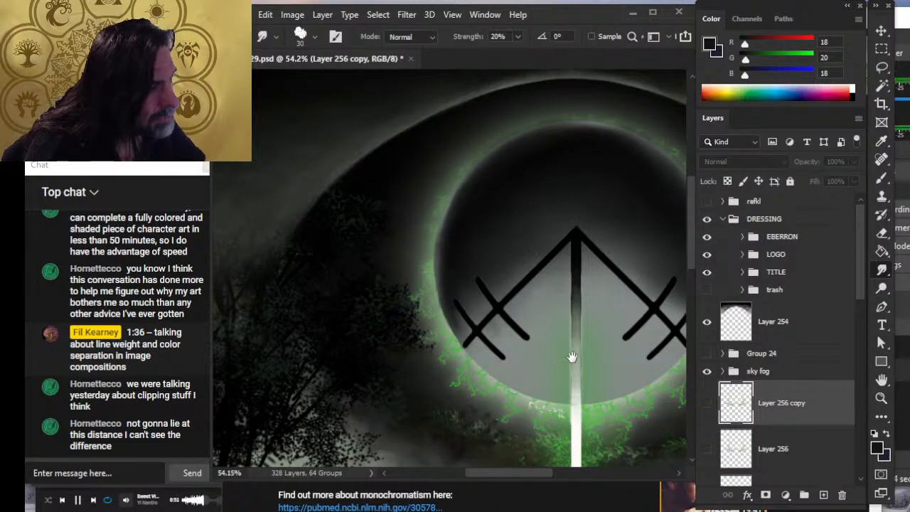
pyautogui.moveTo(573, 357); pyautogui.dragTo(452, 331)
pyautogui.press('z')
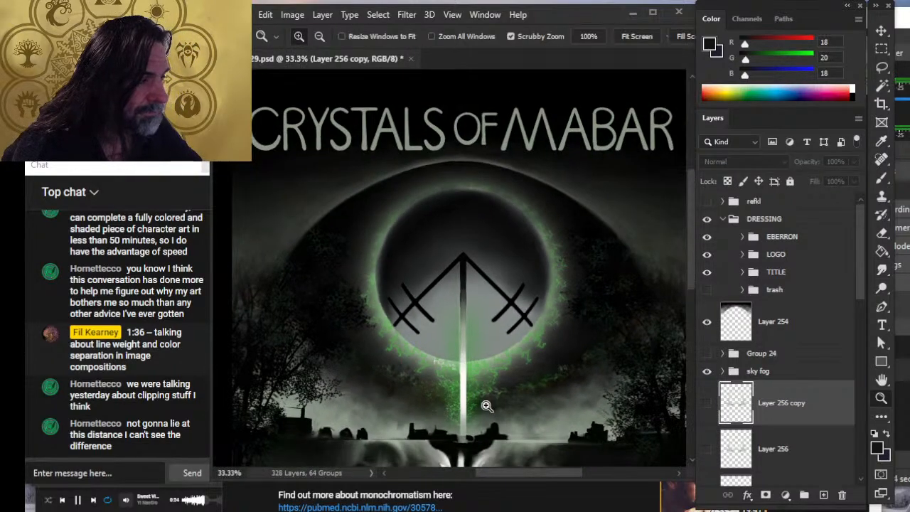
pyautogui.keyDown('alt'); pyautogui.click(504, 362); pyautogui.keyUp('alt')
pyautogui.keyDown('alt'); pyautogui.click(504, 363); pyautogui.keyUp('alt')
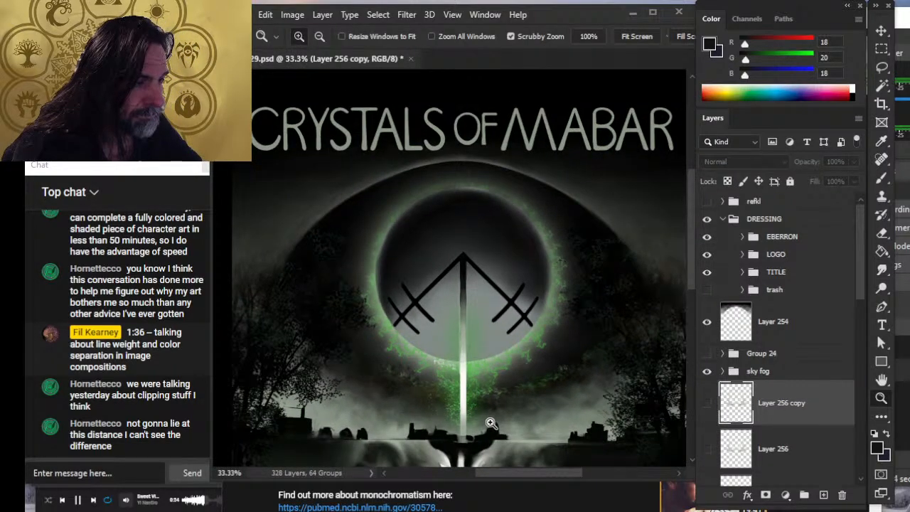
pyautogui.click(709, 410)
# - Smudge the fog along the disc's lower-left rim above the left eye socket, using size 30 at 20% strength
pyautogui.moveTo(347, 286); pyautogui.dragTo(383, 282)
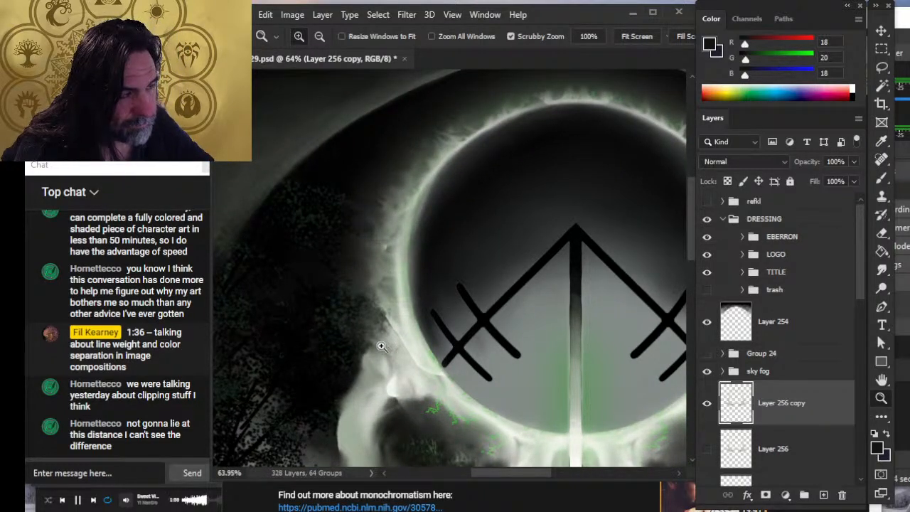
pyautogui.press('r')
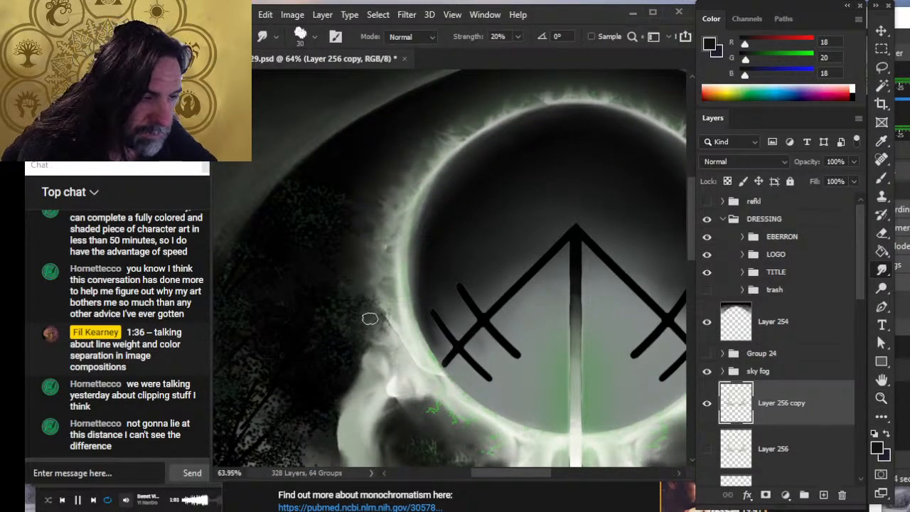
pyautogui.moveTo(362, 324)
pyautogui.mouseDown()
pyautogui.moveTo(381, 353)
pyautogui.moveTo(348, 348)
pyautogui.moveTo(353, 337)
pyautogui.moveTo(345, 338)
pyautogui.moveTo(356, 344)
pyautogui.moveTo(364, 326)
pyautogui.moveTo(387, 334)
pyautogui.mouseUp()
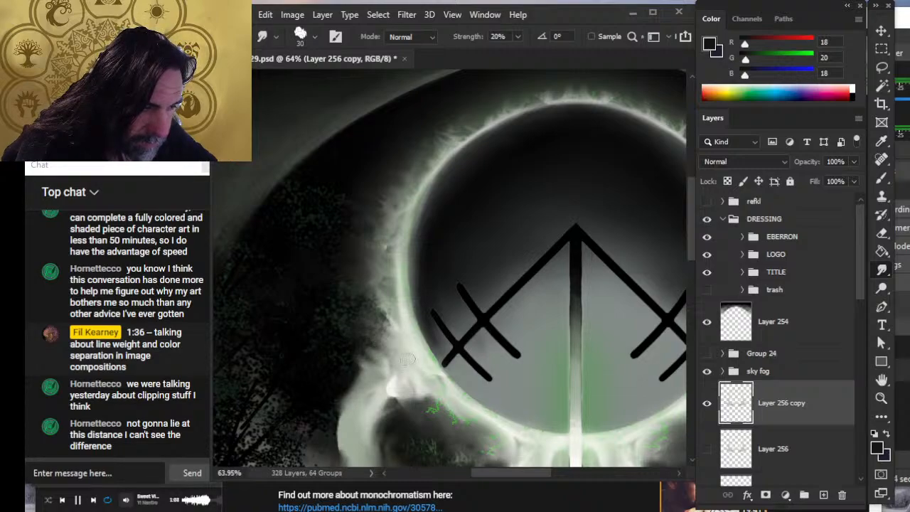
pyautogui.moveTo(376, 331)
pyautogui.mouseDown()
pyautogui.moveTo(384, 354)
pyautogui.moveTo(388, 329)
pyautogui.mouseUp()
pyautogui.moveTo(355, 299); pyautogui.dragTo(381, 301)
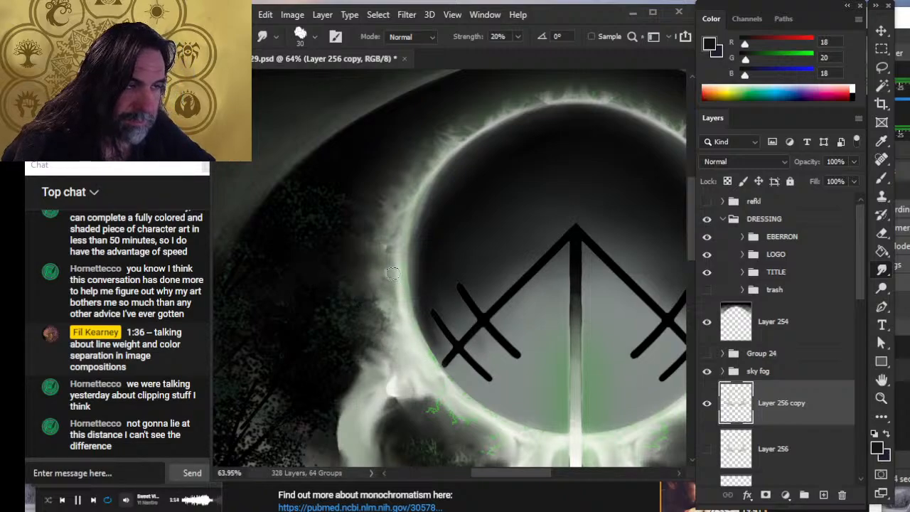
# - Smudge fine wisps out of the ring's left edge with a size 9 brush, lowering the strength to 60%
pyautogui.press('[')
pyautogui.press('[')
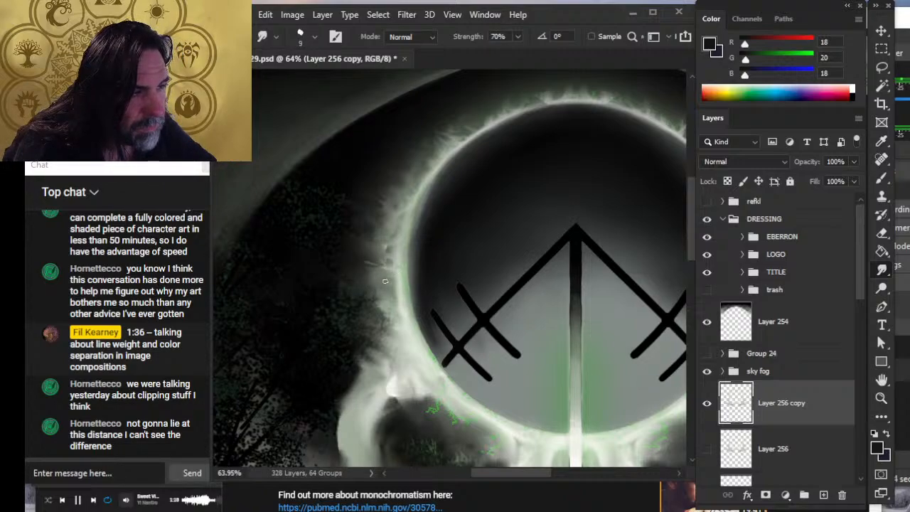
pyautogui.press('6')
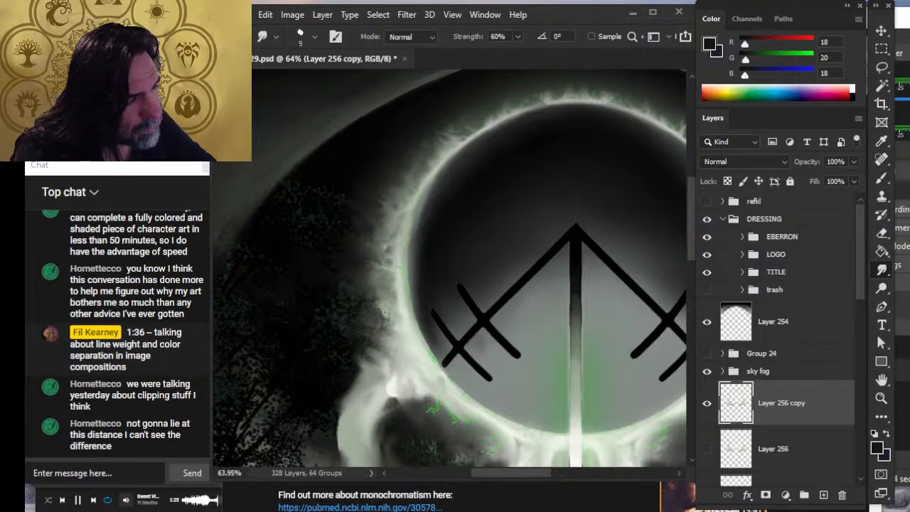
# - Smudge the fog along the ring's left edge into flame-like wisps, using size 25 at 40% strength
pyautogui.press(']')
pyautogui.press(']')
pyautogui.press(']')
pyautogui.press(']')
pyautogui.press('4')
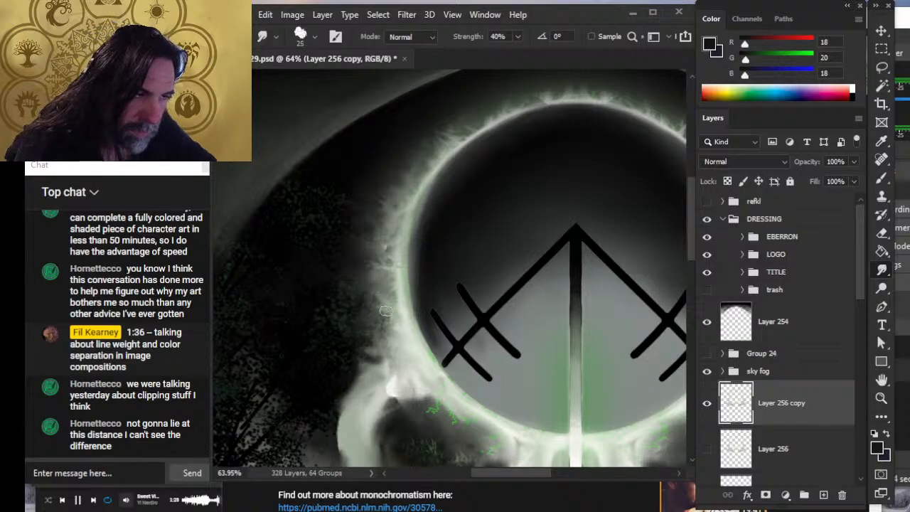
pyautogui.moveTo(400, 310)
pyautogui.mouseDown()
pyautogui.moveTo(383, 251)
pyautogui.moveTo(432, 181)
pyautogui.mouseUp()
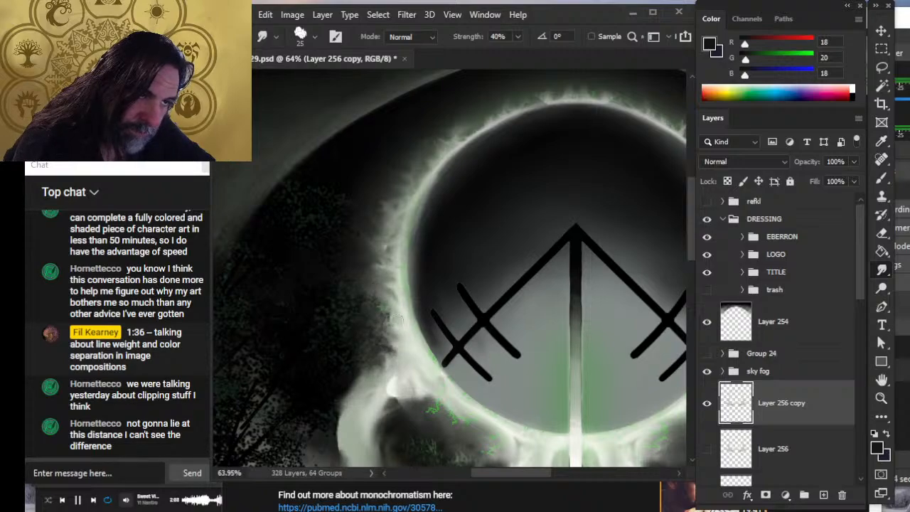
# - Smudge the fog where the disc's rim meets the top of the left eye socket into soft, cloudy edges
pyautogui.moveTo(353, 346); pyautogui.dragTo(362, 246)
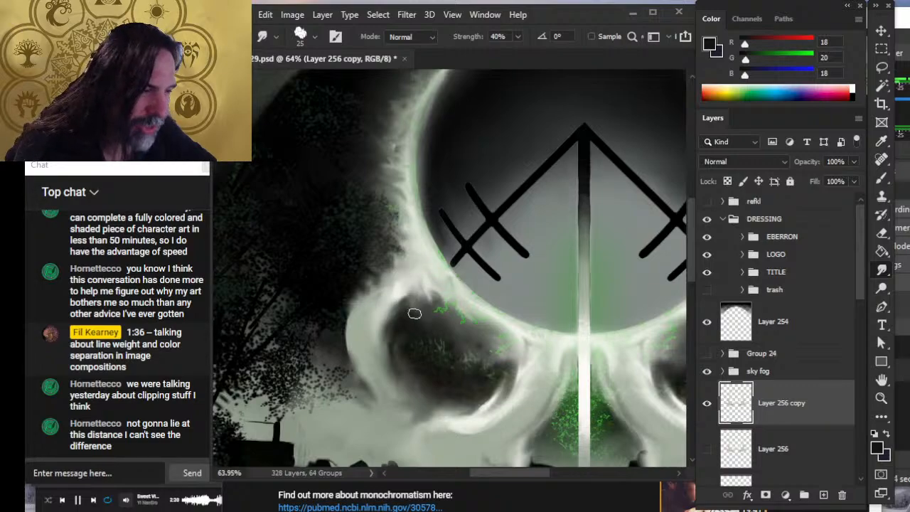
pyautogui.press('z')
pyautogui.moveTo(495, 355); pyautogui.dragTo(413, 354)
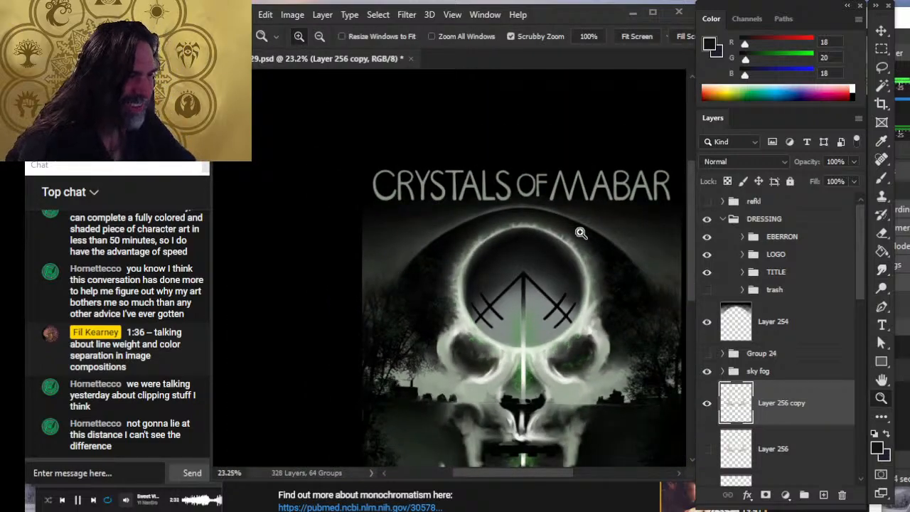
pyautogui.moveTo(660, 428); pyautogui.dragTo(568, 383)
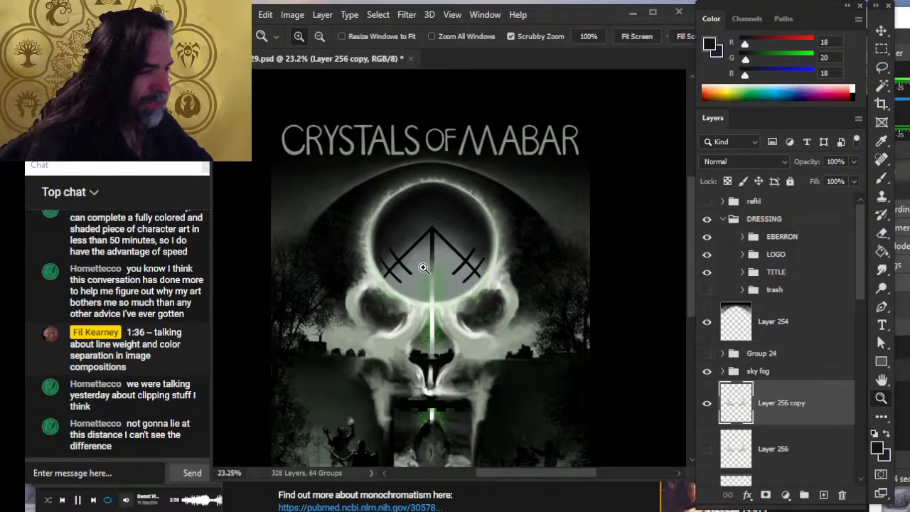
pyautogui.press('r')
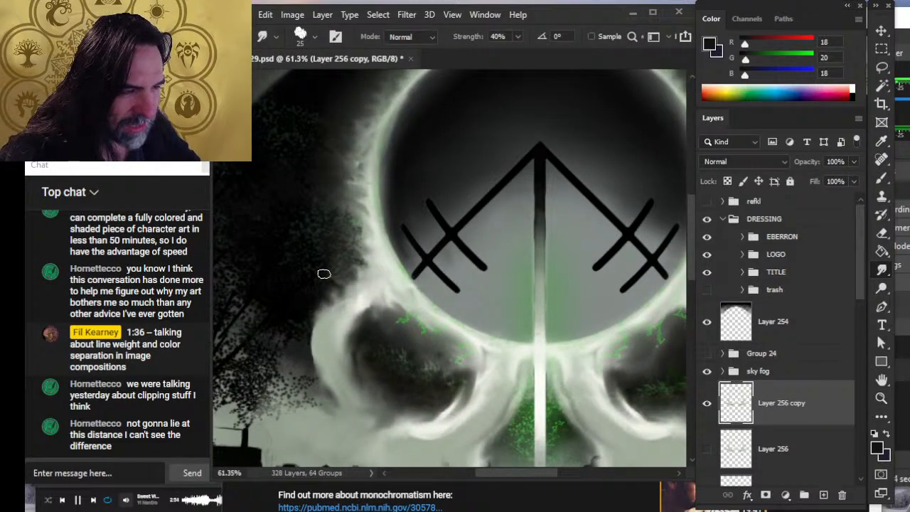
pyautogui.moveTo(324, 273); pyautogui.dragTo(350, 310)
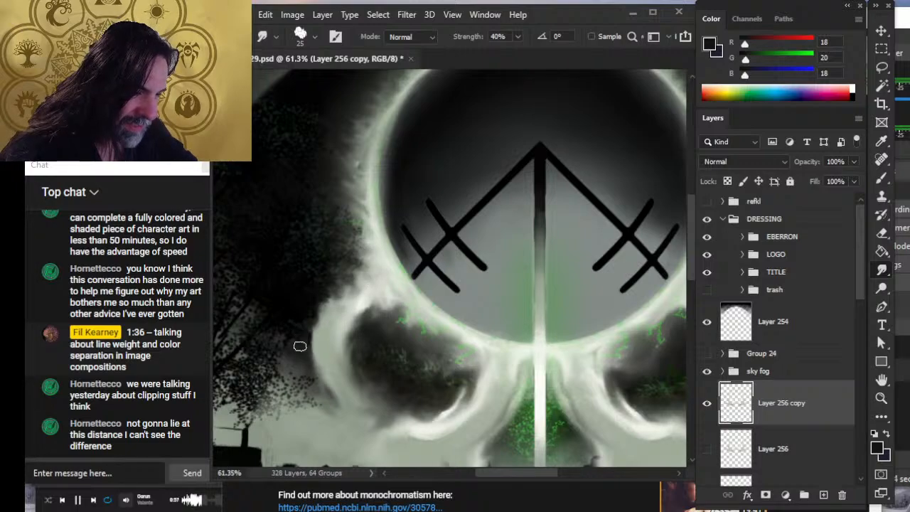
# - Smudge the fog along the left eye socket's lower rim and outer edge, and check the whole cover
pyautogui.moveTo(305, 366)
pyautogui.mouseDown()
pyautogui.moveTo(420, 210)
pyautogui.moveTo(397, 197)
pyautogui.moveTo(396, 223)
pyautogui.moveTo(434, 284)
pyautogui.mouseUp()
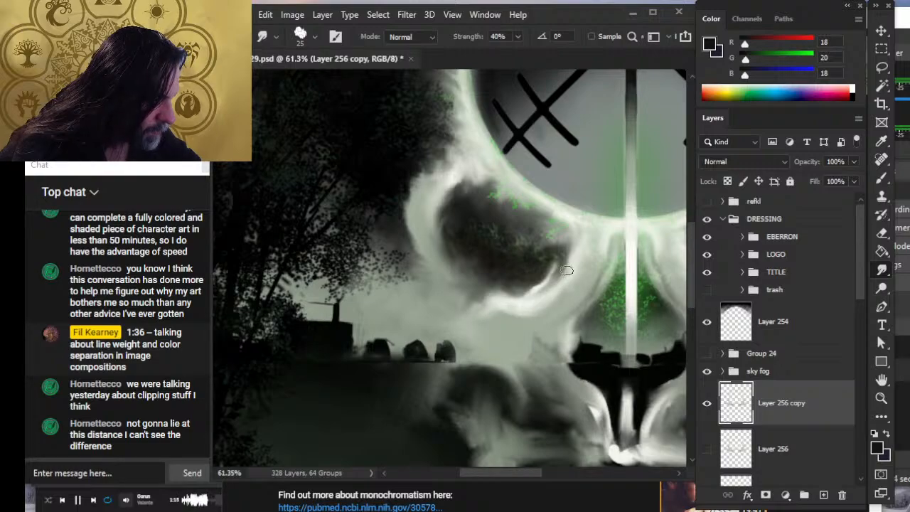
pyautogui.moveTo(550, 287)
pyautogui.mouseDown()
pyautogui.moveTo(501, 289)
pyautogui.moveTo(532, 290)
pyautogui.moveTo(521, 290)
pyautogui.moveTo(558, 257)
pyautogui.mouseUp()
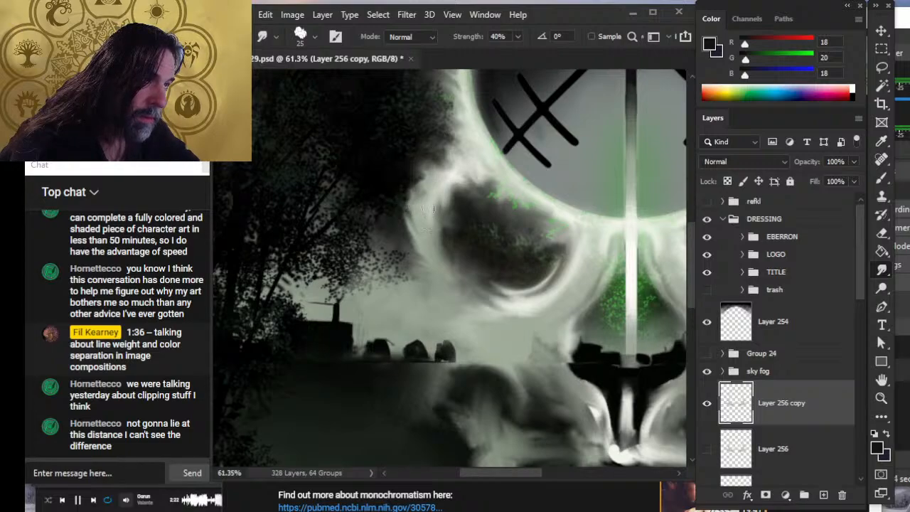
pyautogui.moveTo(413, 172); pyautogui.dragTo(442, 169)
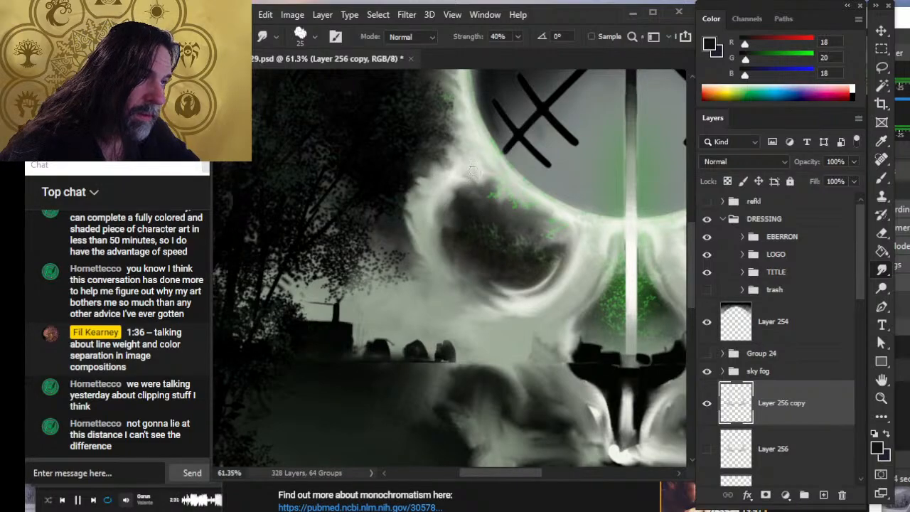
pyautogui.press('z')
pyautogui.moveTo(521, 246); pyautogui.dragTo(538, 345)
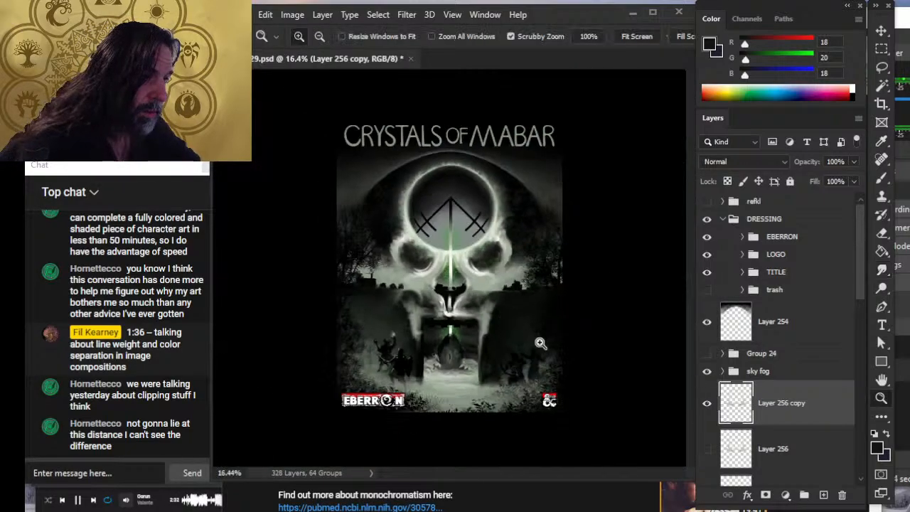
pyautogui.moveTo(422, 277); pyautogui.dragTo(438, 345)
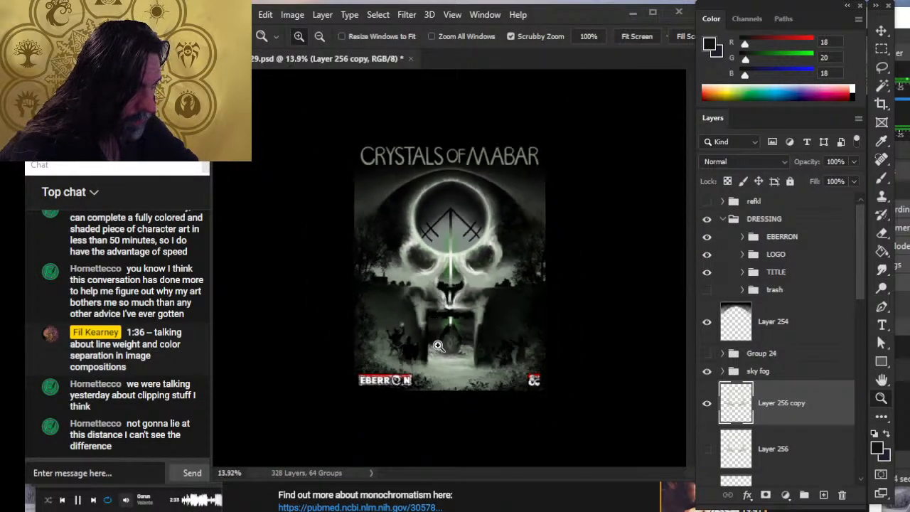
# - Smudge the fog around the left eye socket with a size 20 brush at 40% strength, checking it at thumbnail size
pyautogui.moveTo(399, 274); pyautogui.dragTo(469, 271)
pyautogui.press('r')
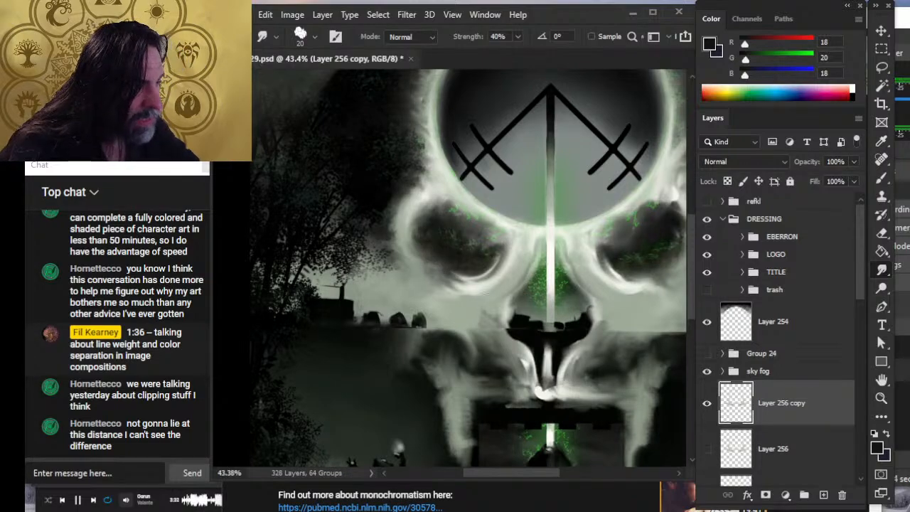
pyautogui.press('z')
pyautogui.moveTo(486, 292); pyautogui.dragTo(445, 248)
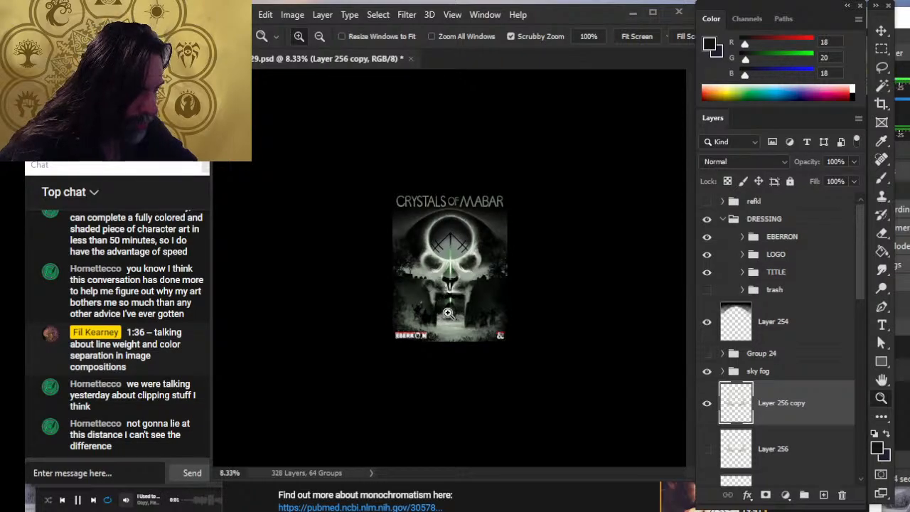
pyautogui.click(422, 265)
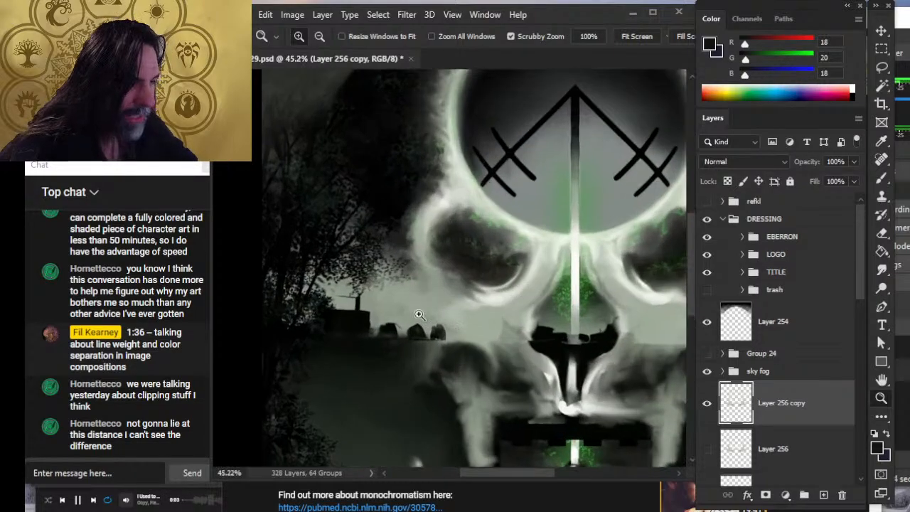
pyautogui.press('r')
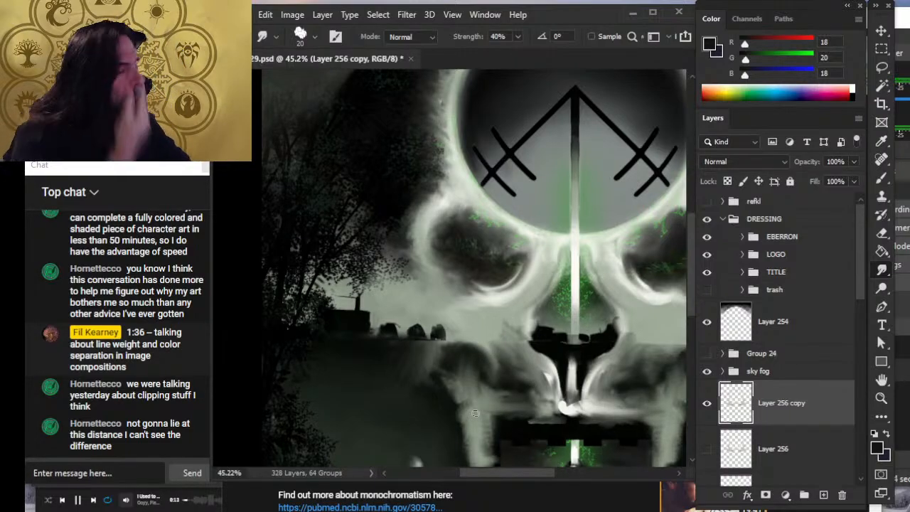
# - Paint a curved cheekbone stroke below the left eye socket in fog colour sampled from its rim, and blend it with the Smudge tool
pyautogui.press('b')
pyautogui.keyDown('alt'); pyautogui.click(466, 217); pyautogui.keyUp('alt')
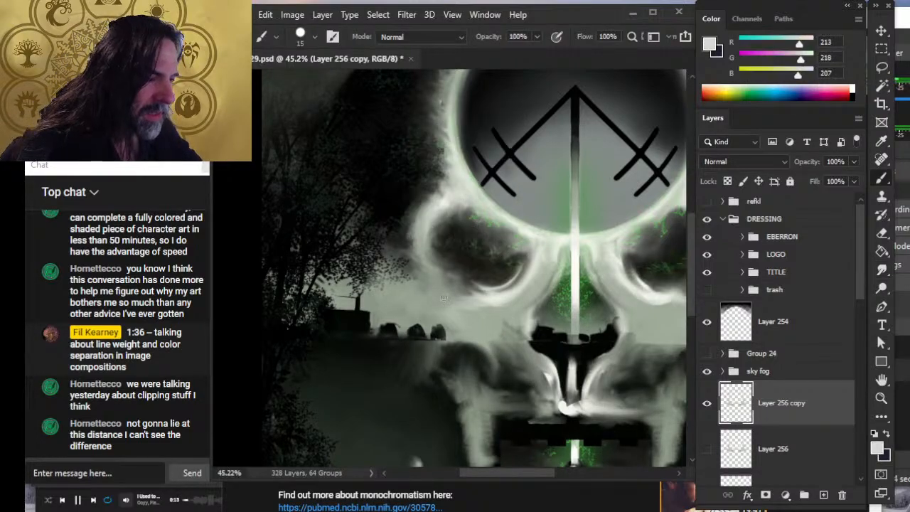
pyautogui.moveTo(440, 295); pyautogui.dragTo(460, 327)
pyautogui.press('r')
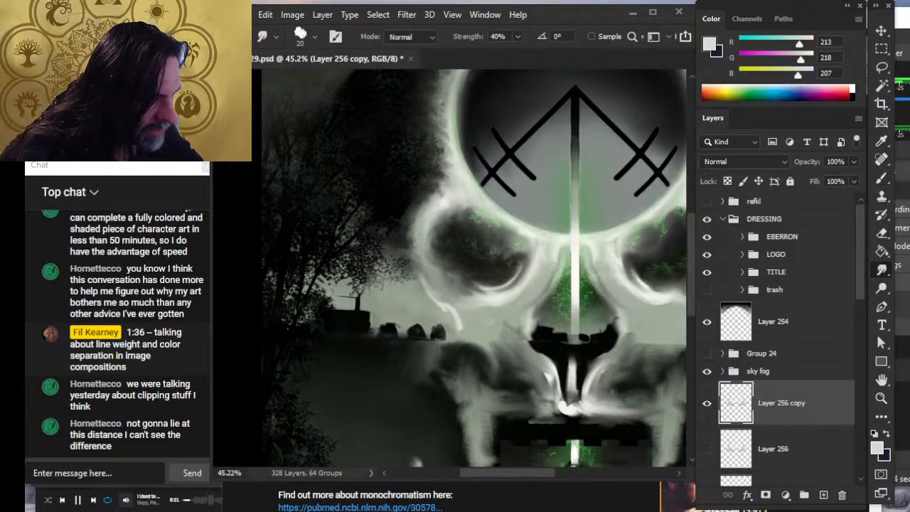
pyautogui.press('z')
pyautogui.moveTo(487, 319); pyautogui.dragTo(471, 269)
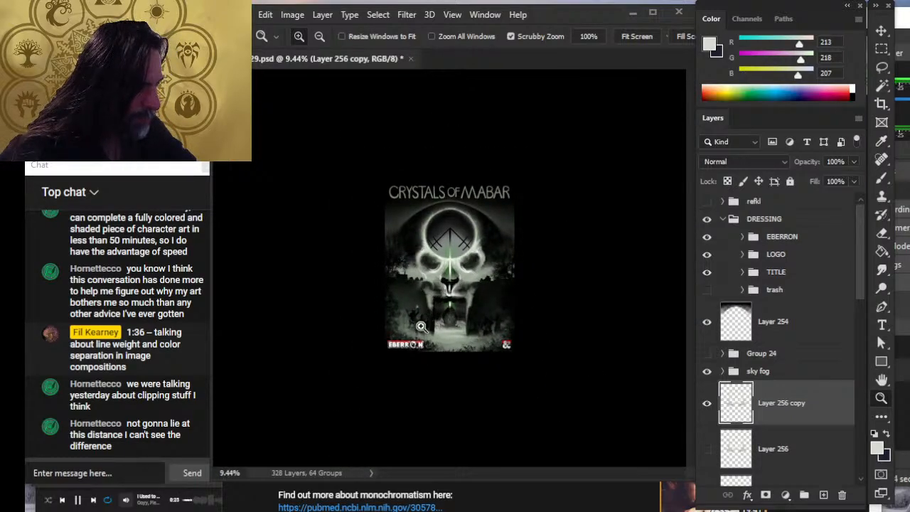
# - Blend the painted cheekbone stroke below the left eye socket into the fog with a size 20 Smudge brush at 40% strength
pyautogui.moveTo(540, 322); pyautogui.dragTo(532, 407)
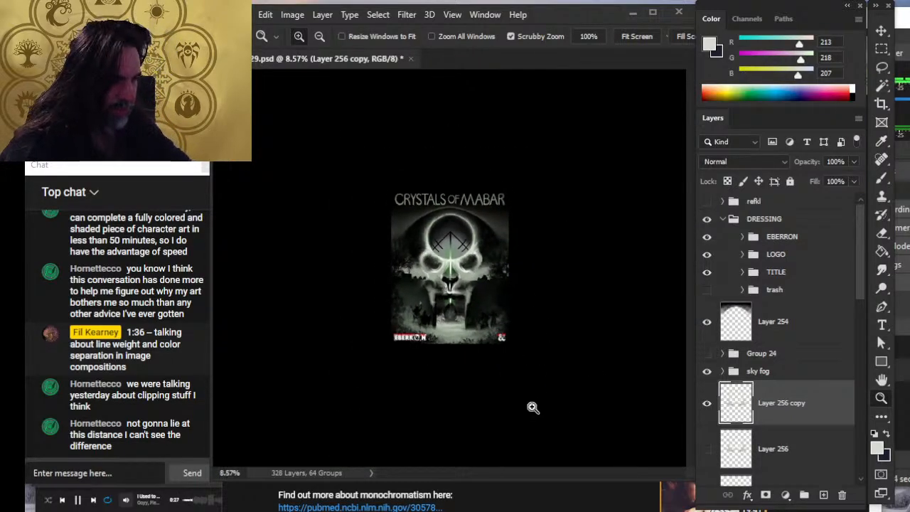
pyautogui.click(433, 275)
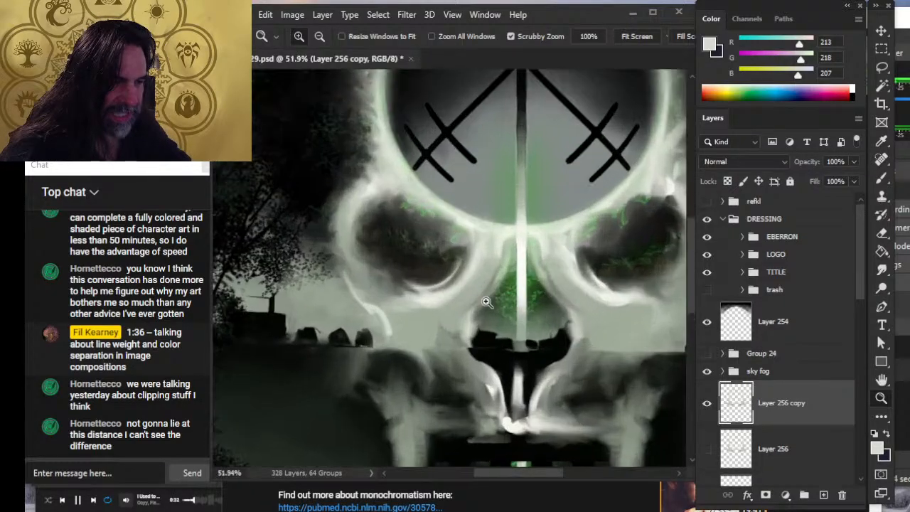
pyautogui.moveTo(416, 263); pyautogui.dragTo(486, 301)
pyautogui.press('r')
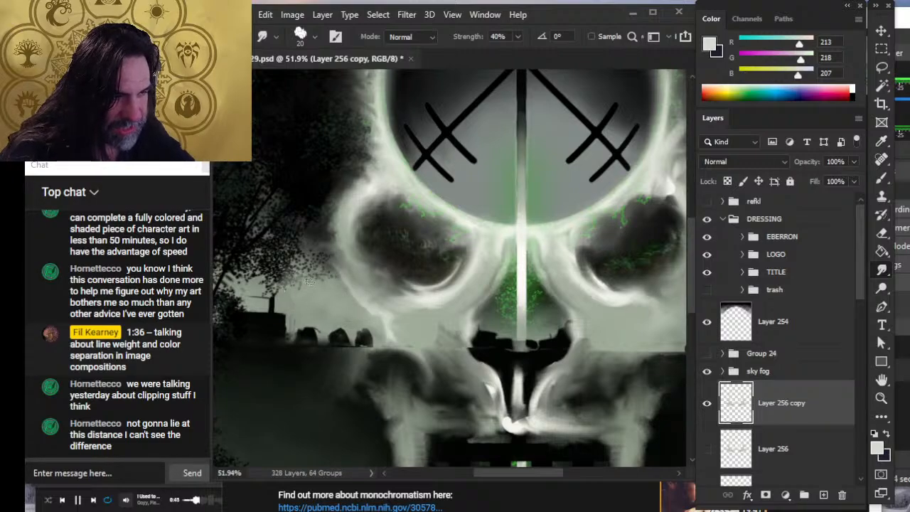
pyautogui.moveTo(444, 179); pyautogui.dragTo(429, 283)
pyautogui.moveTo(537, 328)
pyautogui.mouseDown()
pyautogui.moveTo(449, 226)
pyautogui.moveTo(462, 218)
pyautogui.mouseUp()
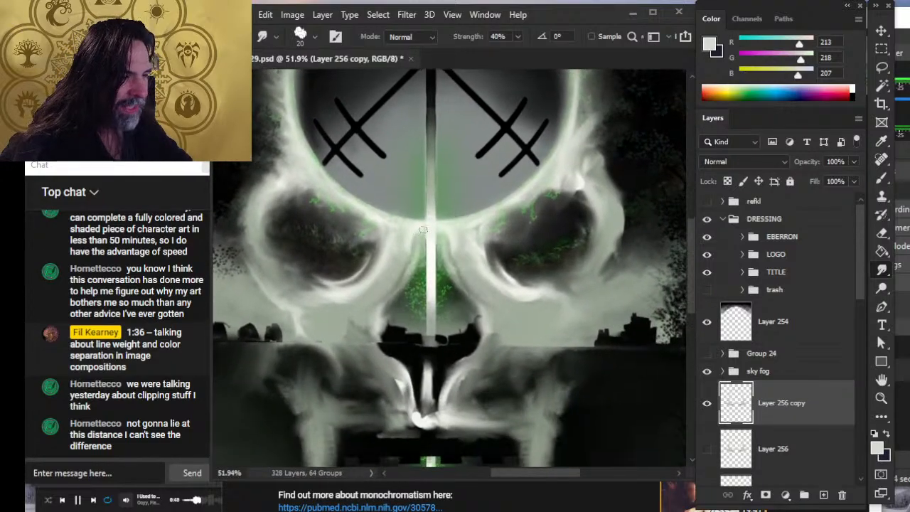
pyautogui.moveTo(240, 264); pyautogui.dragTo(341, 254)
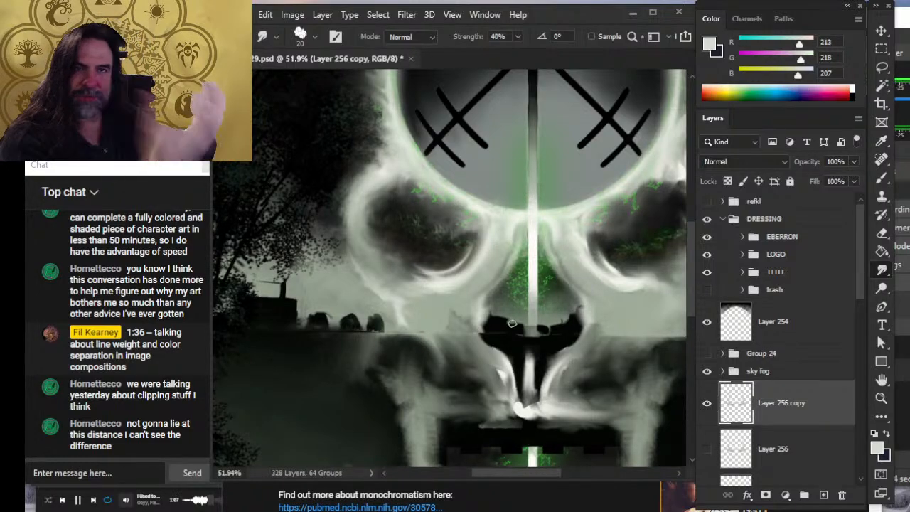
# - Check the whole cover at thumbnail size and add a new empty layer directly below Layer 256 copy
pyautogui.press('z')
pyautogui.moveTo(592, 265); pyautogui.dragTo(509, 239)
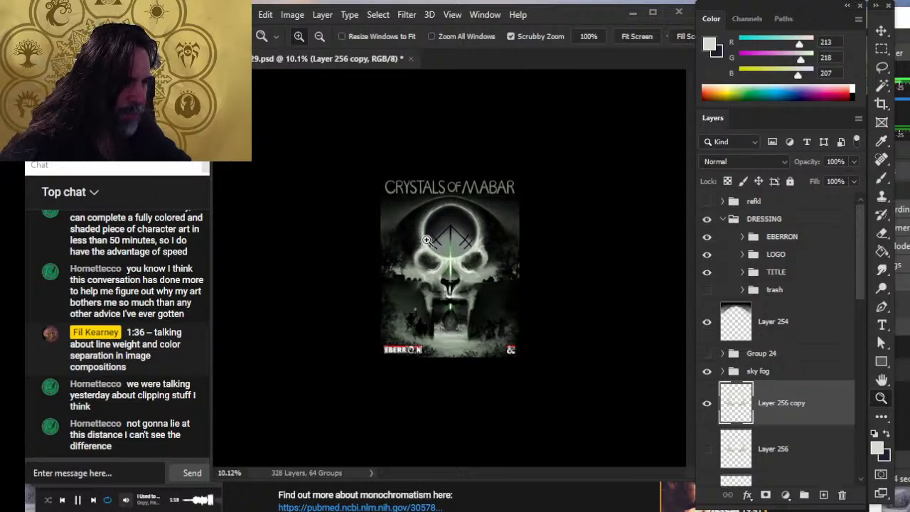
pyautogui.moveTo(430, 285); pyautogui.dragTo(442, 280)
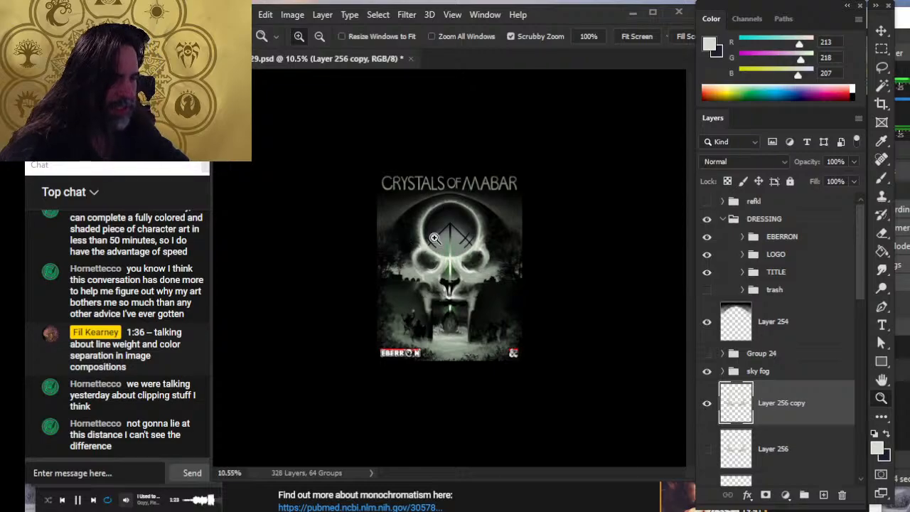
pyautogui.moveTo(436, 239); pyautogui.dragTo(478, 277)
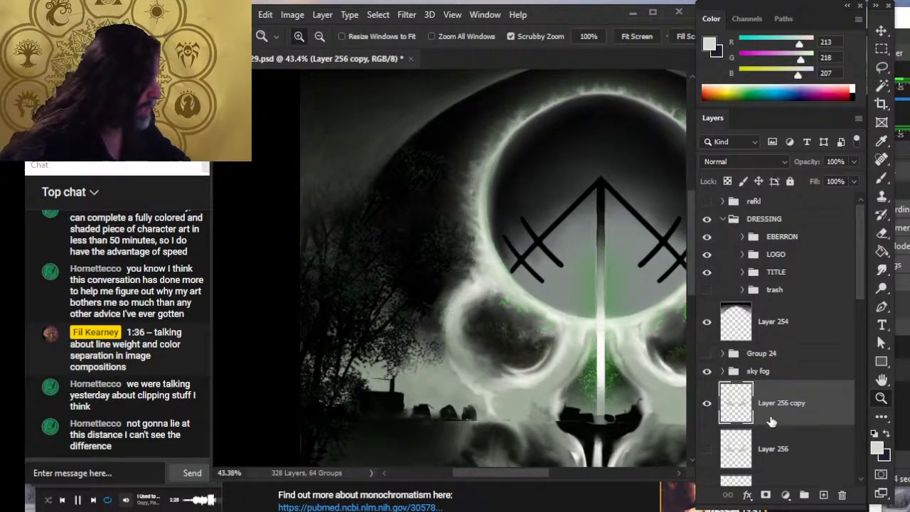
pyautogui.click(822, 494)
pyautogui.moveTo(791, 453); pyautogui.dragTo(756, 387)
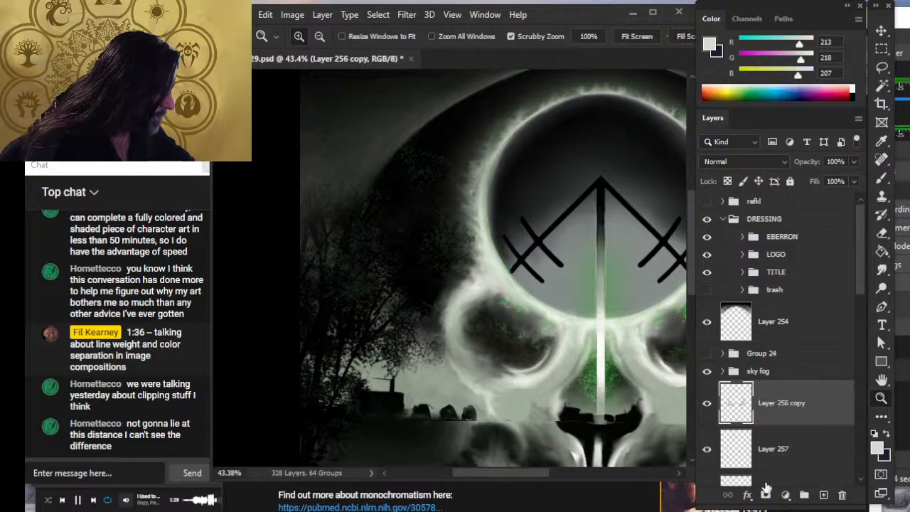
# - Paint a fog wisp where the disc's rim meets the left eye socket on Layer 256 copy and smudge it at size 30
pyautogui.press('b')
pyautogui.moveTo(464, 256); pyautogui.dragTo(453, 288)
pyautogui.press('r')
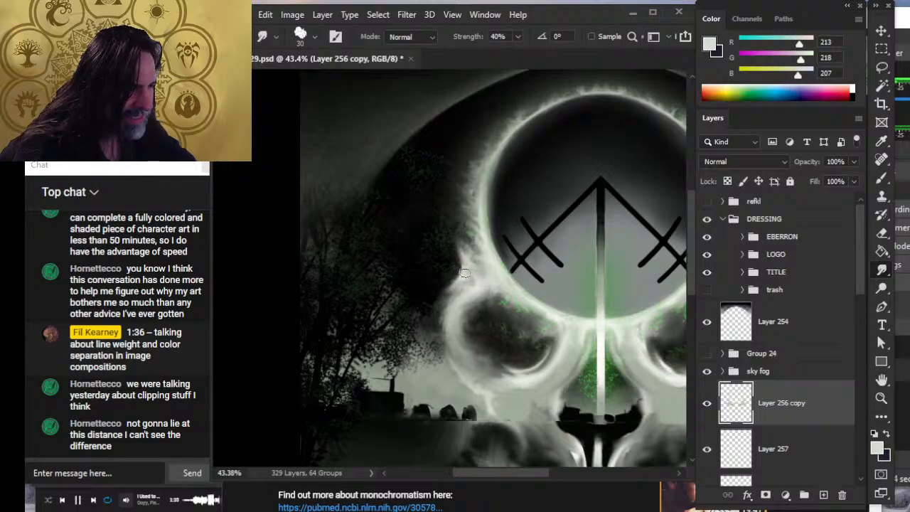
pyautogui.moveTo(465, 273)
pyautogui.mouseDown()
pyautogui.moveTo(469, 283)
pyautogui.moveTo(453, 294)
pyautogui.moveTo(476, 255)
pyautogui.moveTo(465, 235)
pyautogui.moveTo(467, 253)
pyautogui.mouseUp()
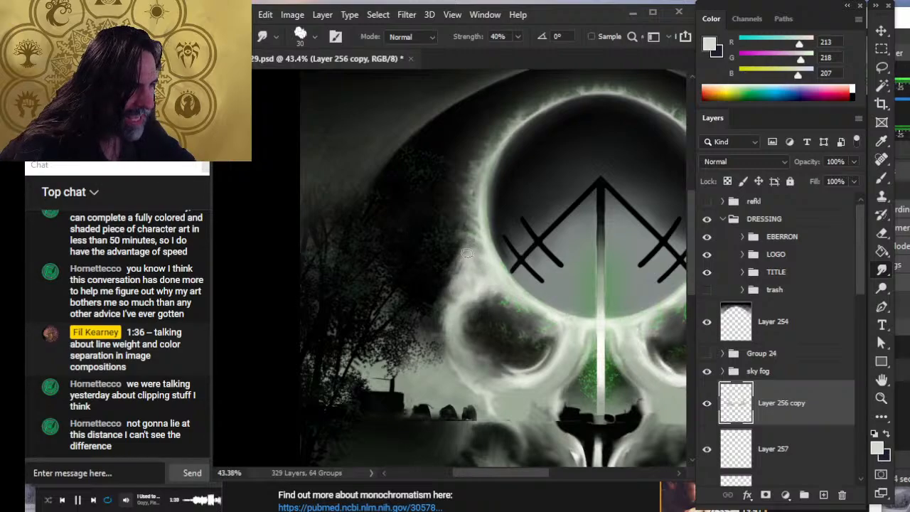
# - Compare the cover at thumbnail size with Layer 256 copy and Layer 257 each hidden and shown
pyautogui.press('z')
pyautogui.hotkey('ctrl', '0')
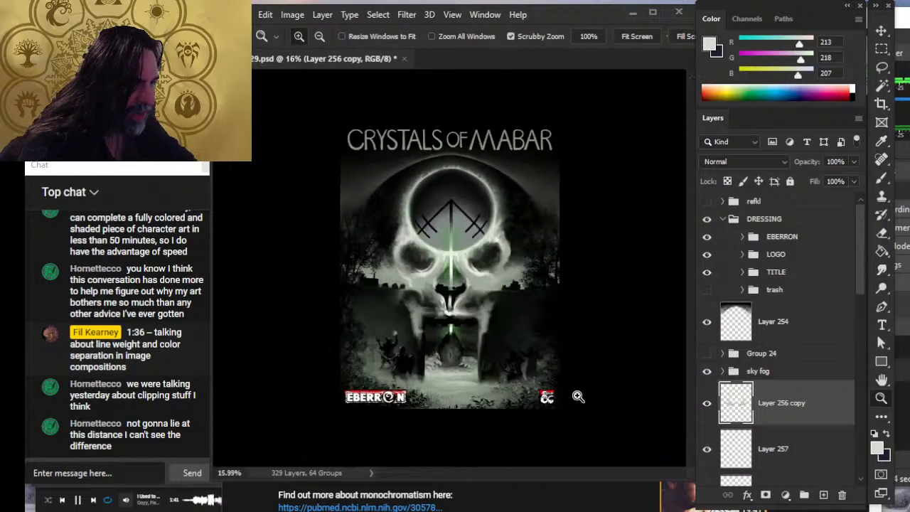
pyautogui.moveTo(496, 323); pyautogui.dragTo(434, 343)
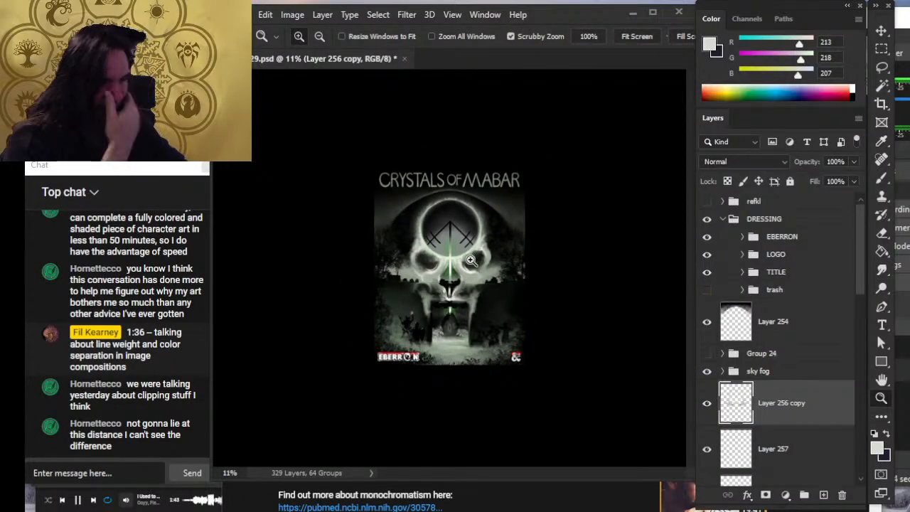
pyautogui.click(707, 402)
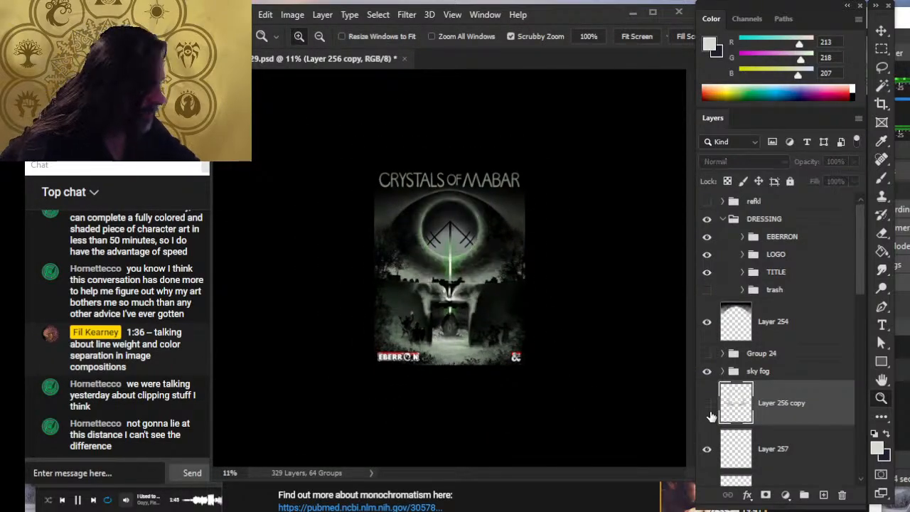
pyautogui.click(707, 402)
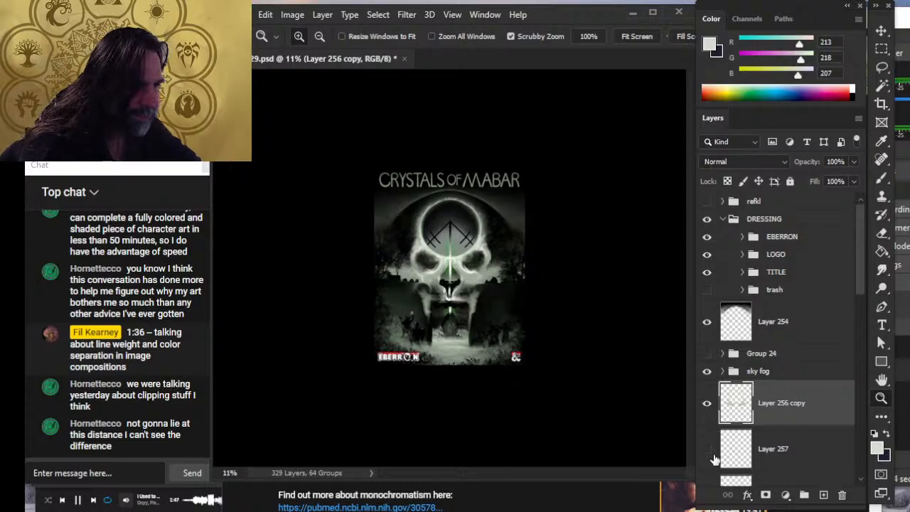
pyautogui.click(709, 449)
pyautogui.click(710, 419)
pyautogui.click(709, 413)
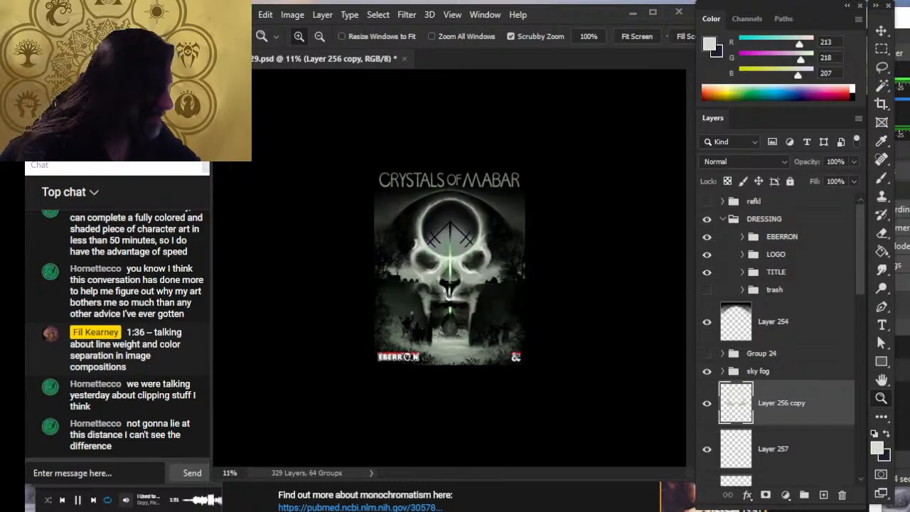
# - Undo the latest fog strokes back to the creation of Layer 257, and move that layer below Layer 256 copy
pyautogui.hotkey('ctrl', 'z')
pyautogui.hotkey('ctrl', 'z')
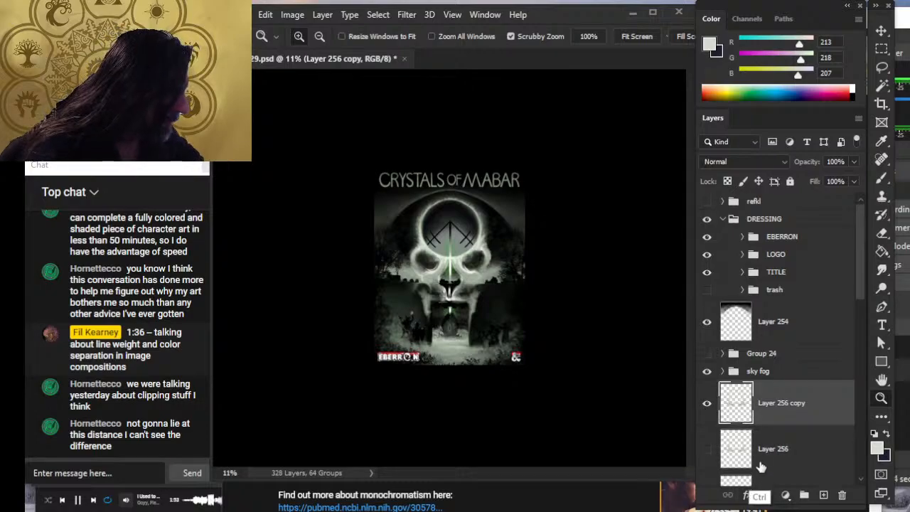
pyautogui.hotkey('ctrl', 'shift', 'z')
pyautogui.click(707, 412)
pyautogui.click(707, 411)
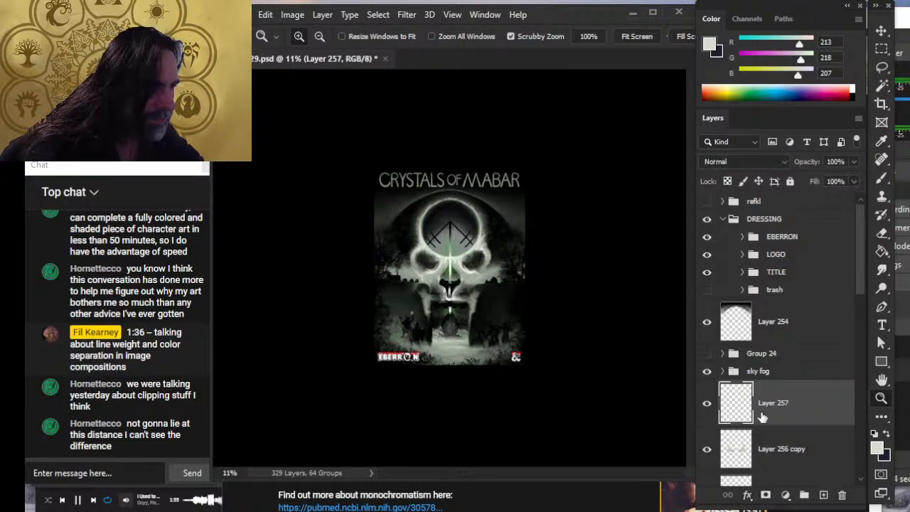
pyautogui.moveTo(776, 415); pyautogui.dragTo(774, 469)
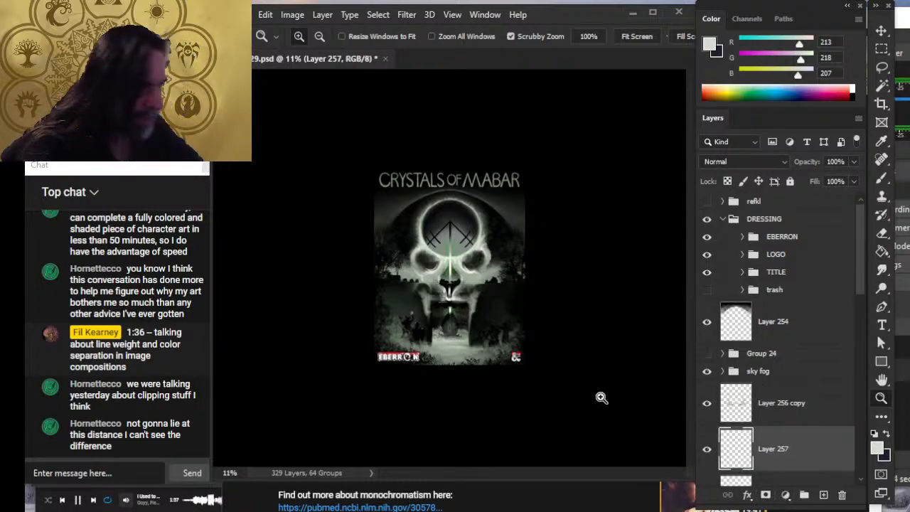
# - Examine the fog around both eye sockets up close and at thumbnail size
pyautogui.click(492, 263)
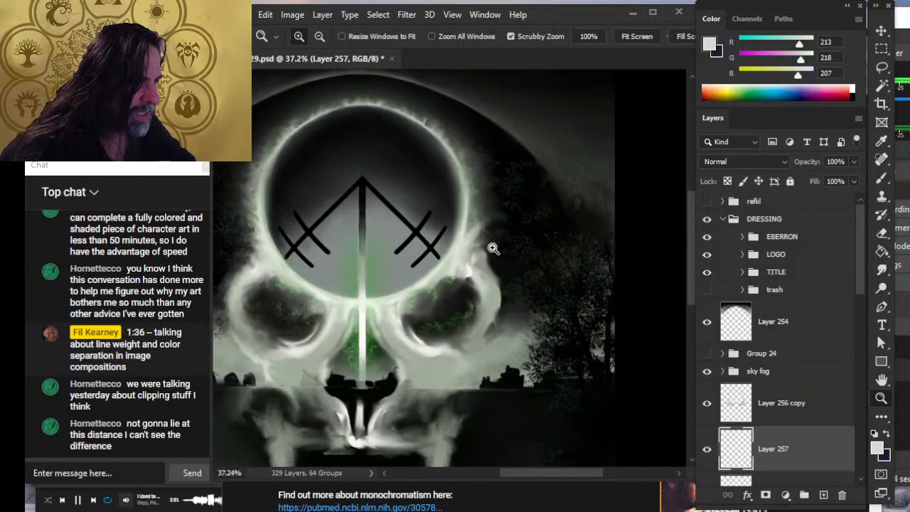
pyautogui.moveTo(514, 329); pyautogui.dragTo(493, 326)
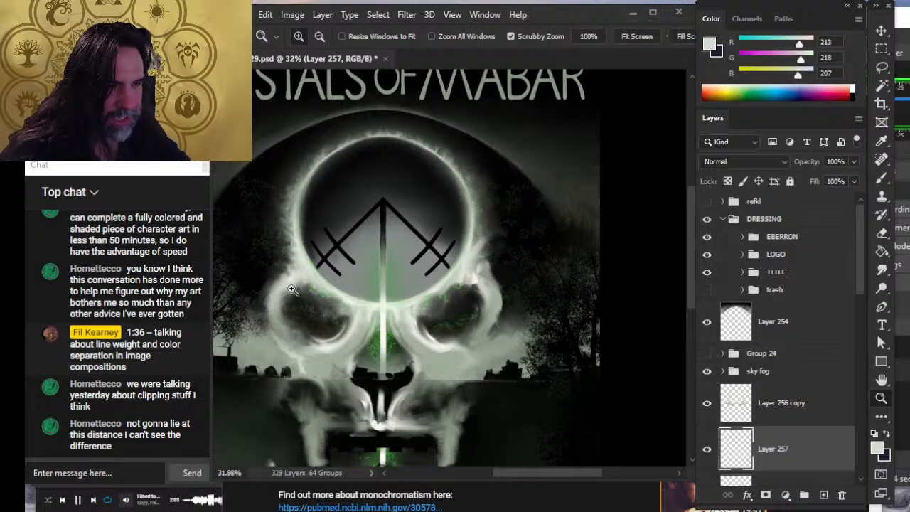
pyautogui.moveTo(481, 274); pyautogui.dragTo(390, 266)
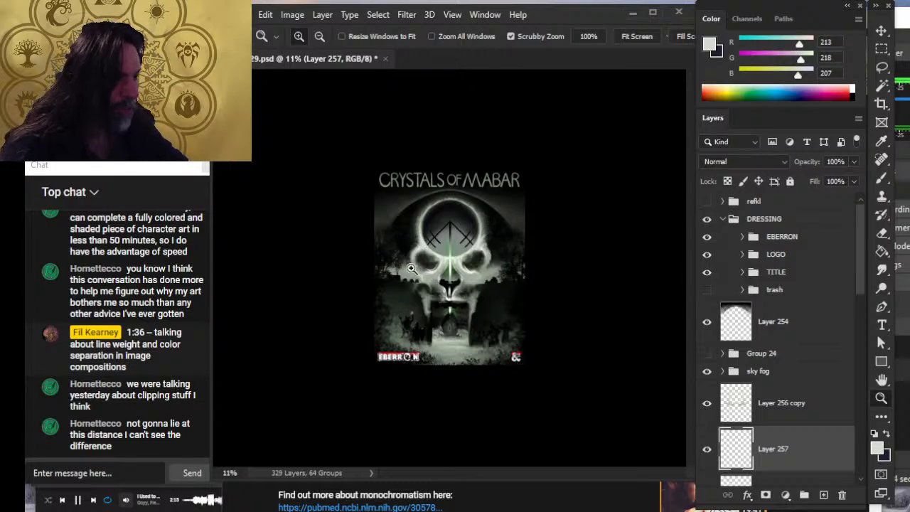
pyautogui.moveTo(413, 233); pyautogui.dragTo(484, 229)
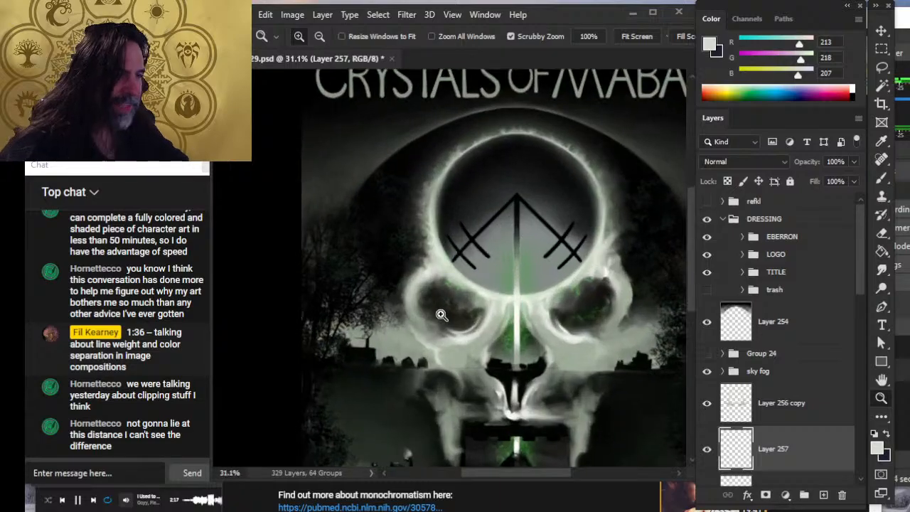
pyautogui.moveTo(395, 266); pyautogui.dragTo(473, 260)
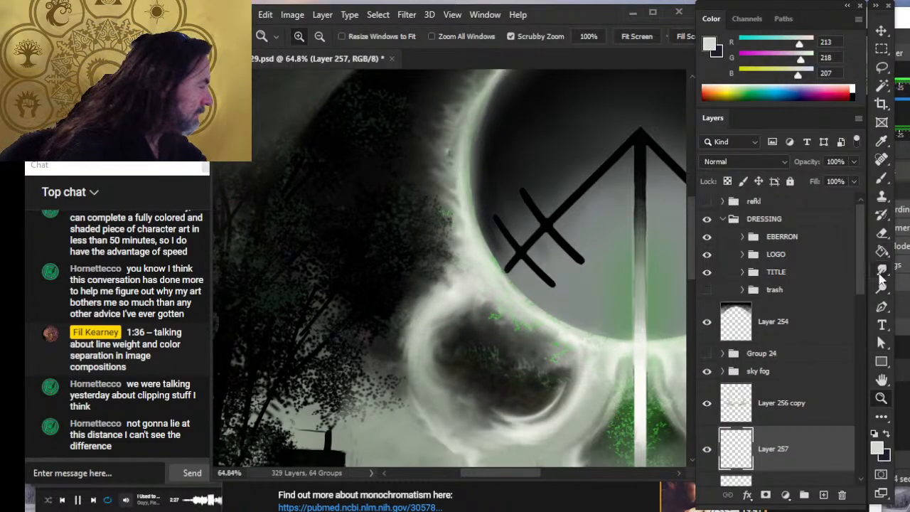
# - Toggle the visibility of the front scrub, foreground and side trees groups to identify their contents, and select the side trees group
pyautogui.moveTo(861, 267); pyautogui.dragTo(865, 412)
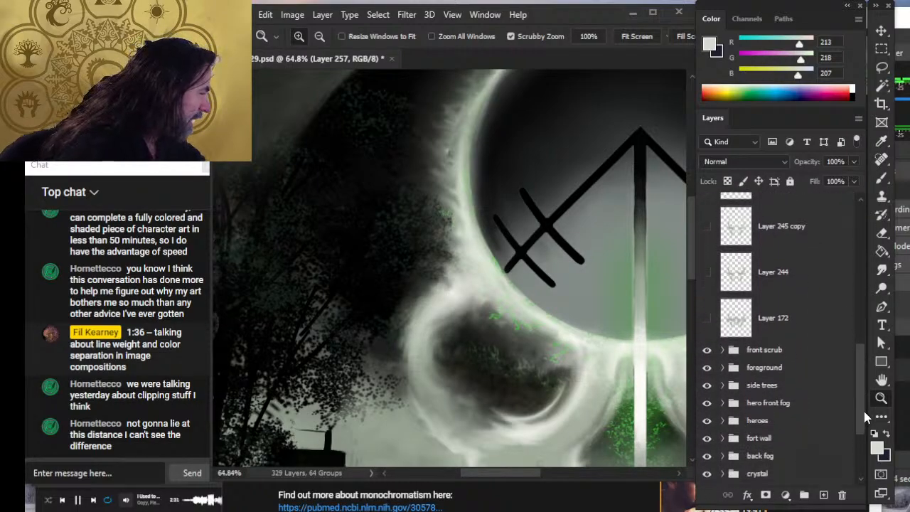
pyautogui.click(706, 350)
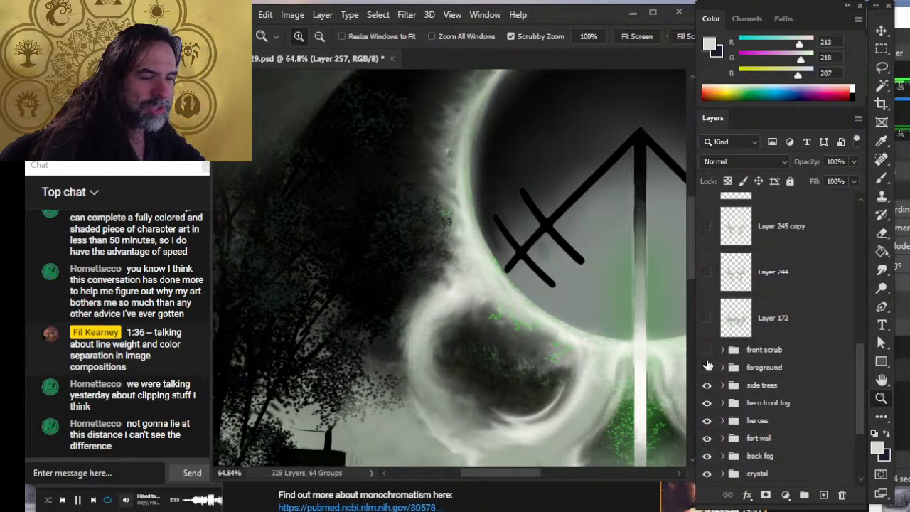
pyautogui.click(708, 366)
pyautogui.click(707, 351)
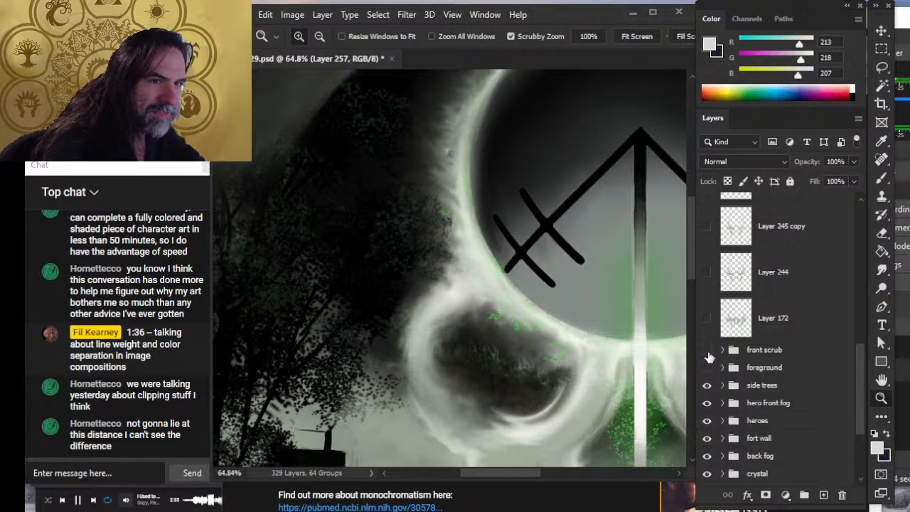
pyautogui.click(707, 368)
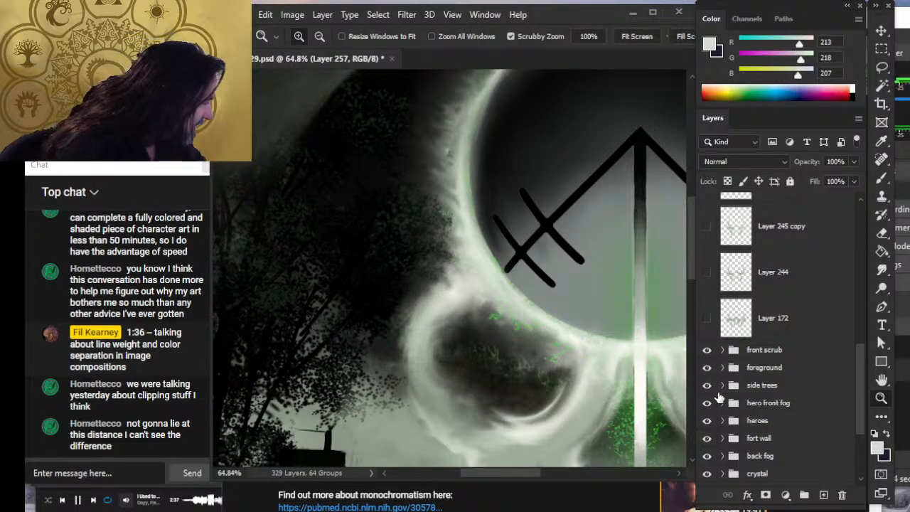
pyautogui.click(707, 388)
pyautogui.click(707, 388)
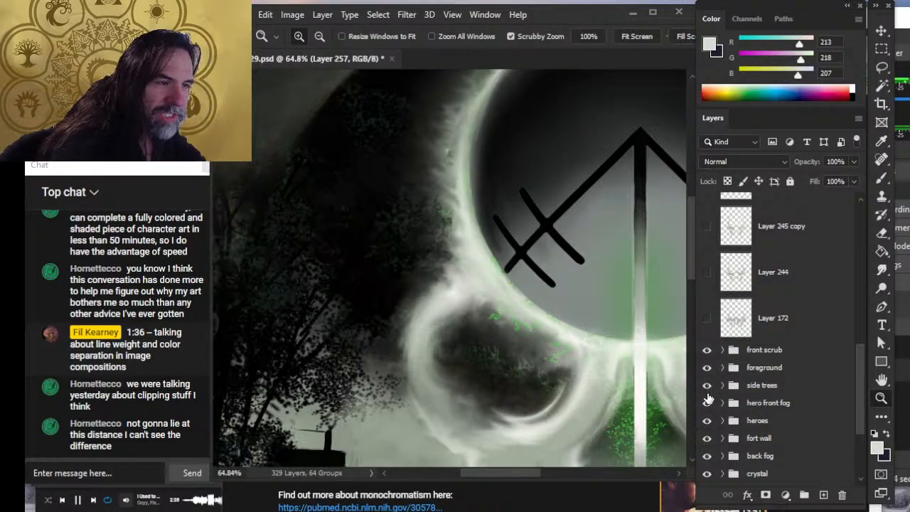
pyautogui.click(771, 389)
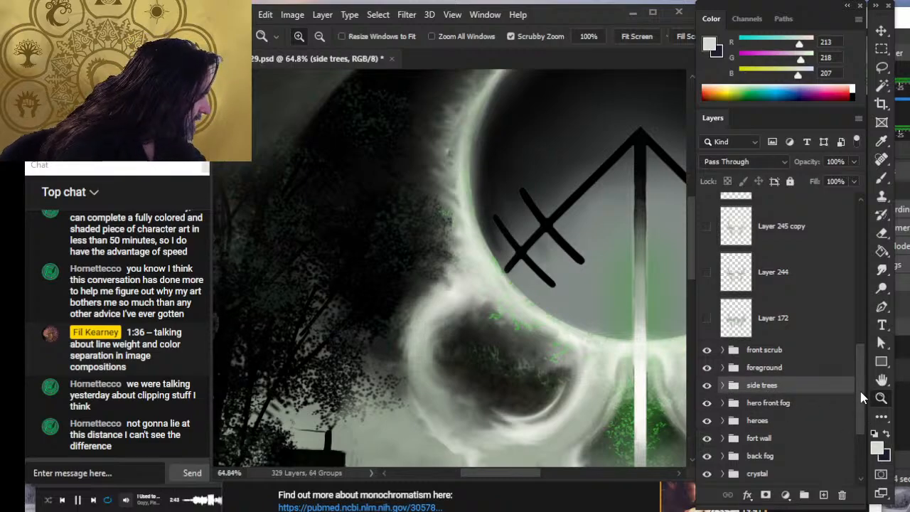
pyautogui.scroll(-1, 860, 397)
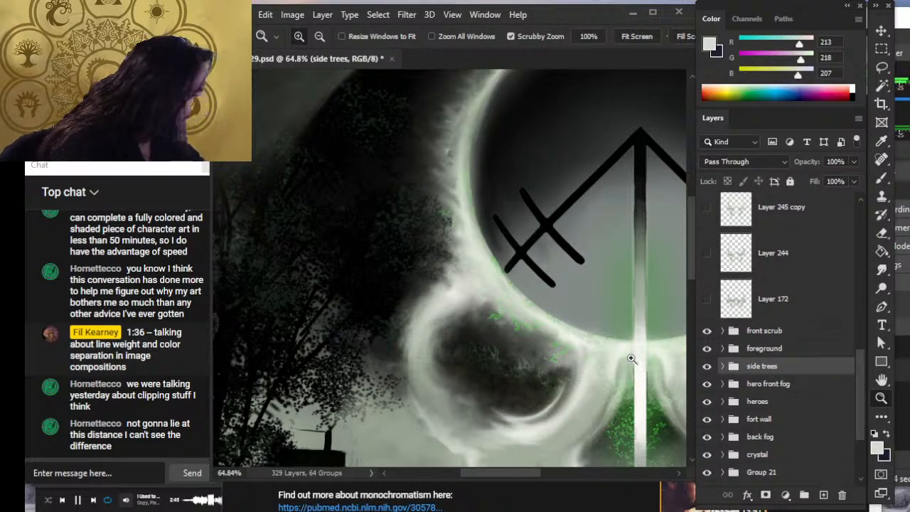
# - Toggle the visibility of Group 21 to identify its contents and rename the group as moon
pyautogui.hotkey('ctrl', '0')
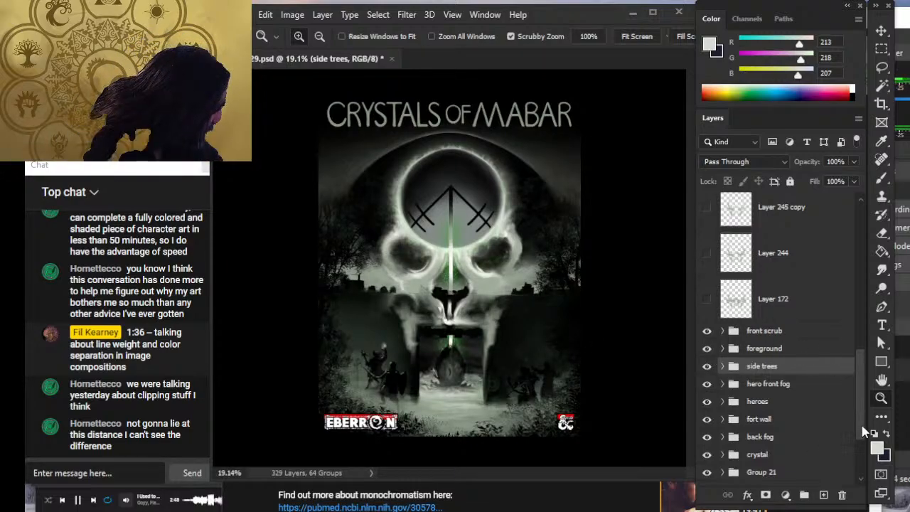
pyautogui.moveTo(863, 428); pyautogui.dragTo(866, 443)
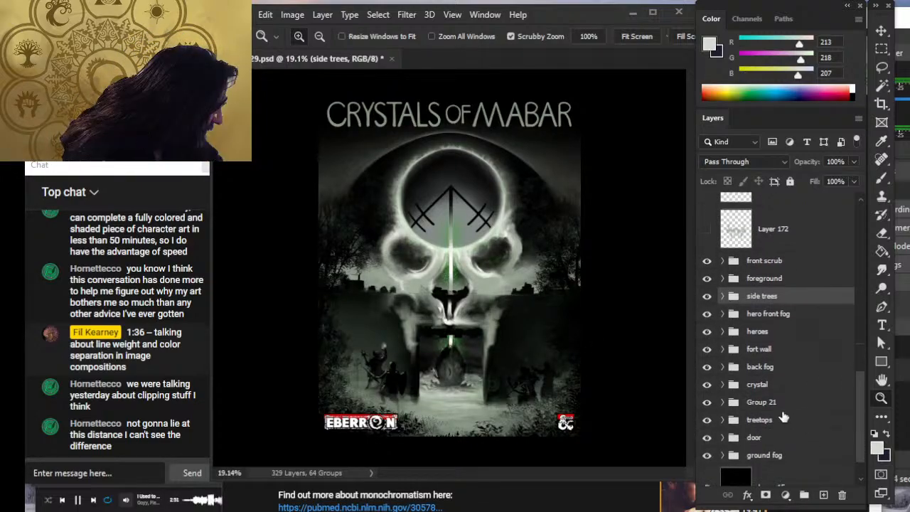
pyautogui.click(707, 405)
pyautogui.click(707, 405)
pyautogui.doubleClick(764, 403)
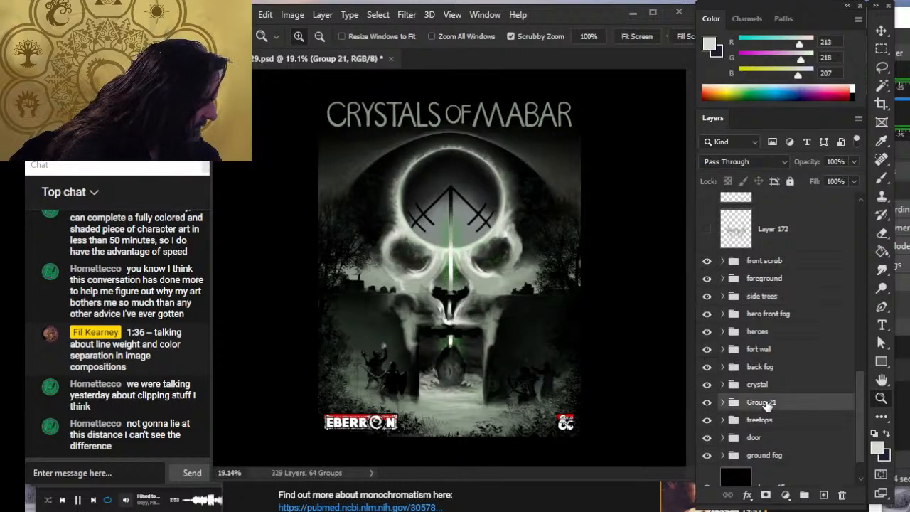
pyautogui.write('moon')
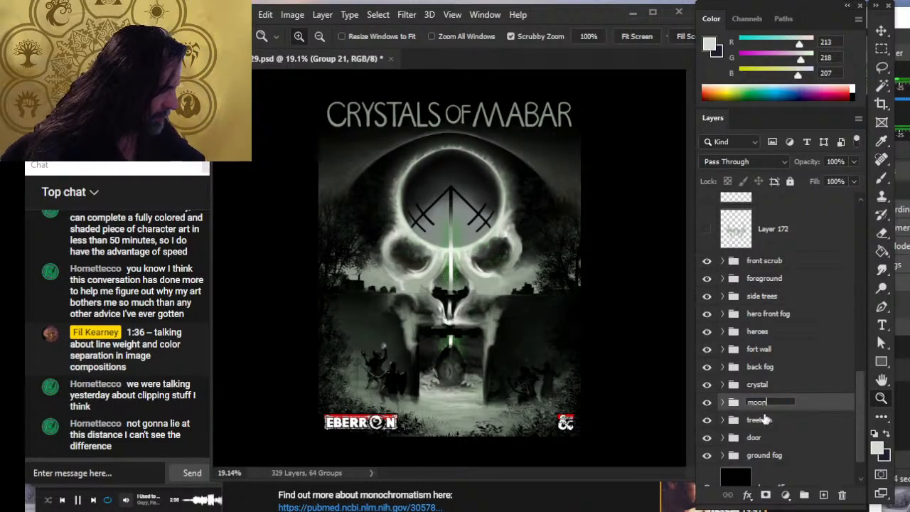
pyautogui.press('Return')
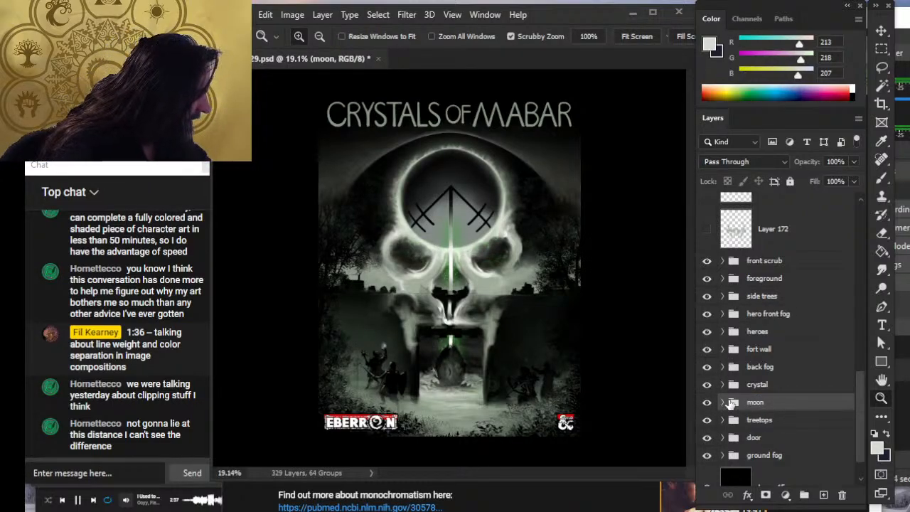
# - Compare the cover with the fort wall, heroes, hero front fog and side trees groups each hidden and shown
pyautogui.click(706, 351)
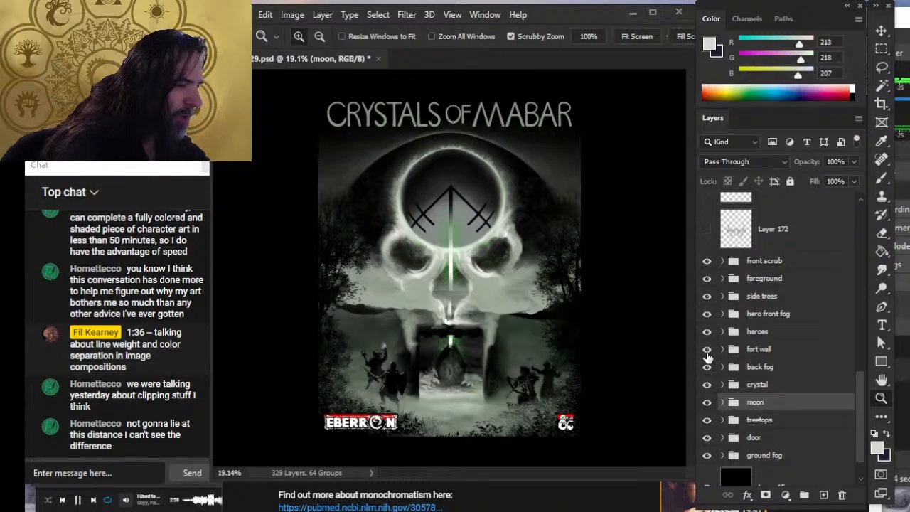
pyautogui.click(707, 353)
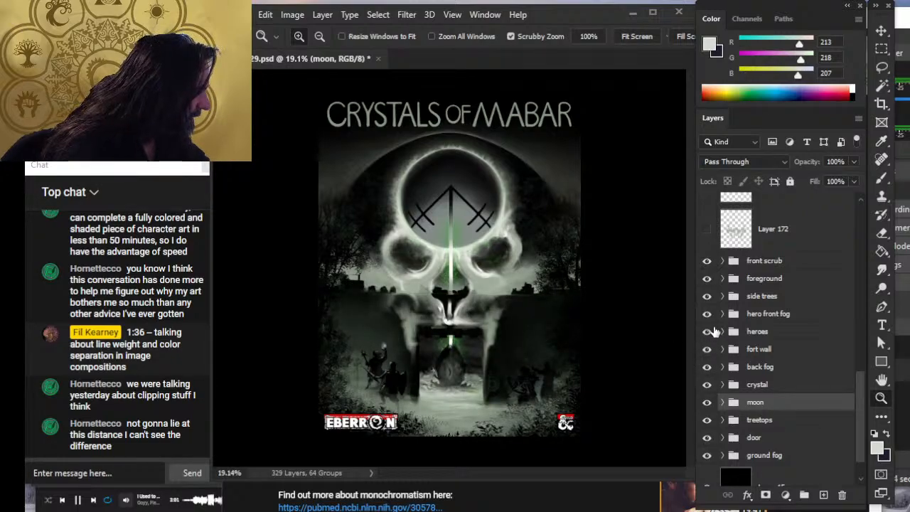
pyautogui.click(706, 332)
pyautogui.click(706, 335)
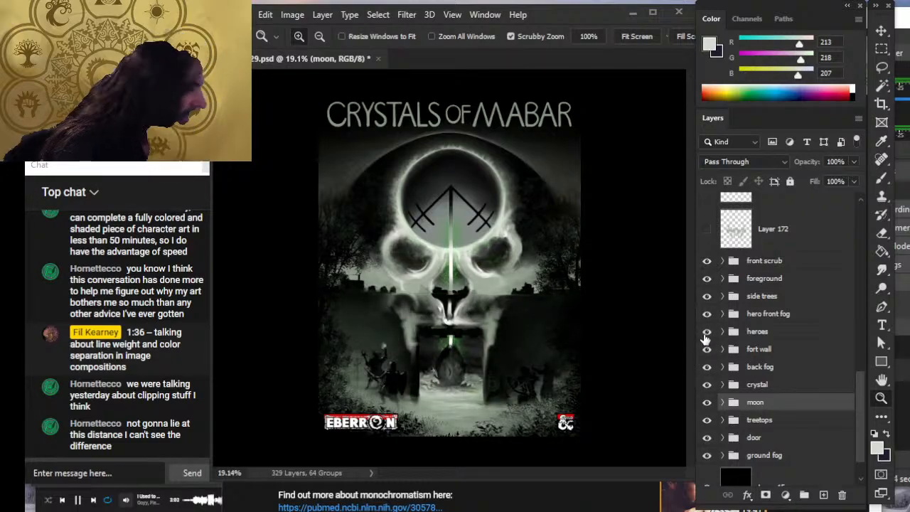
pyautogui.click(705, 316)
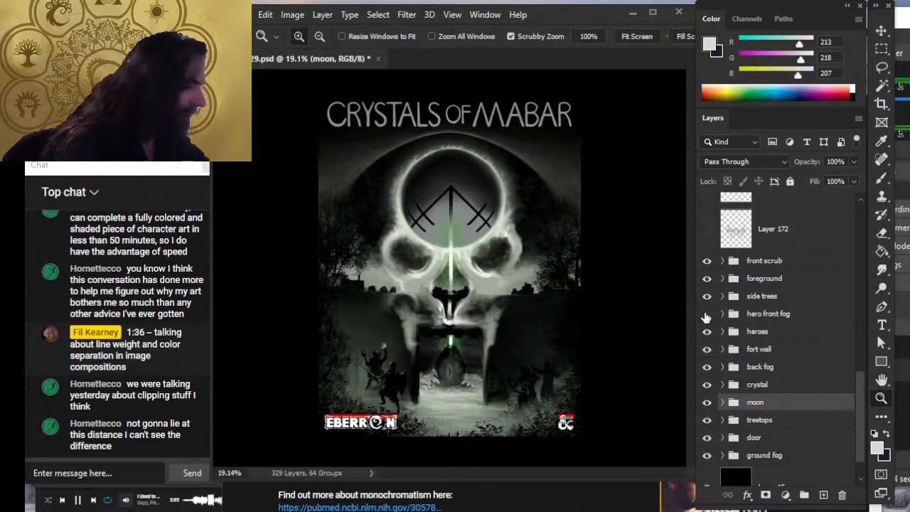
pyautogui.click(706, 315)
pyautogui.click(705, 297)
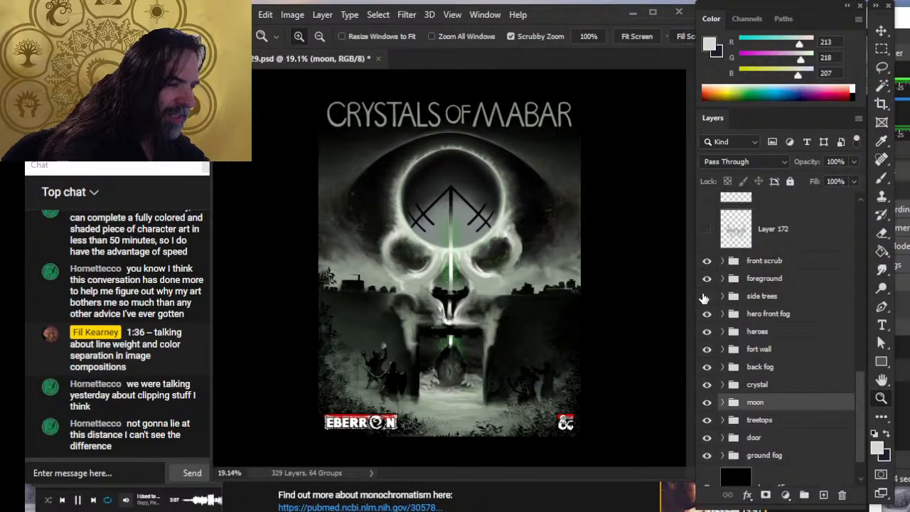
pyautogui.click(705, 297)
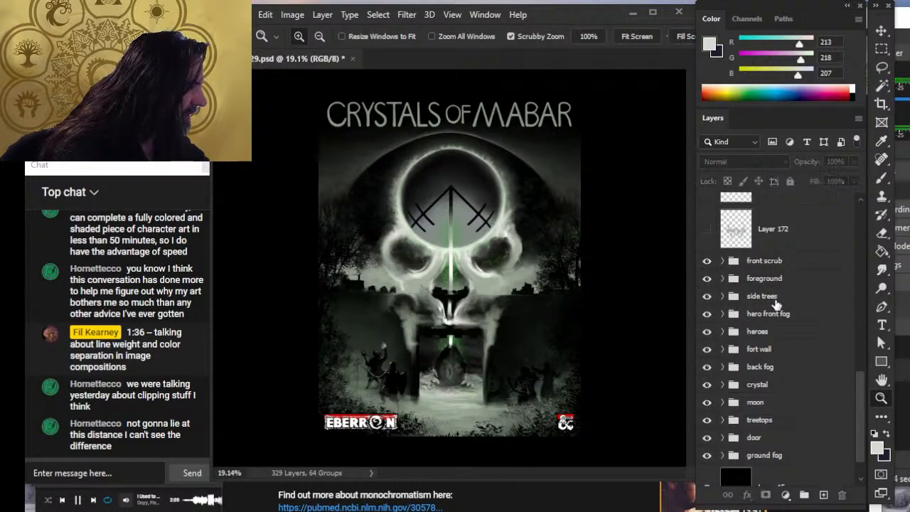
# - Add two empty layers directly above the hero front fog group, below the side trees group
pyautogui.click(770, 319)
pyautogui.click(765, 302)
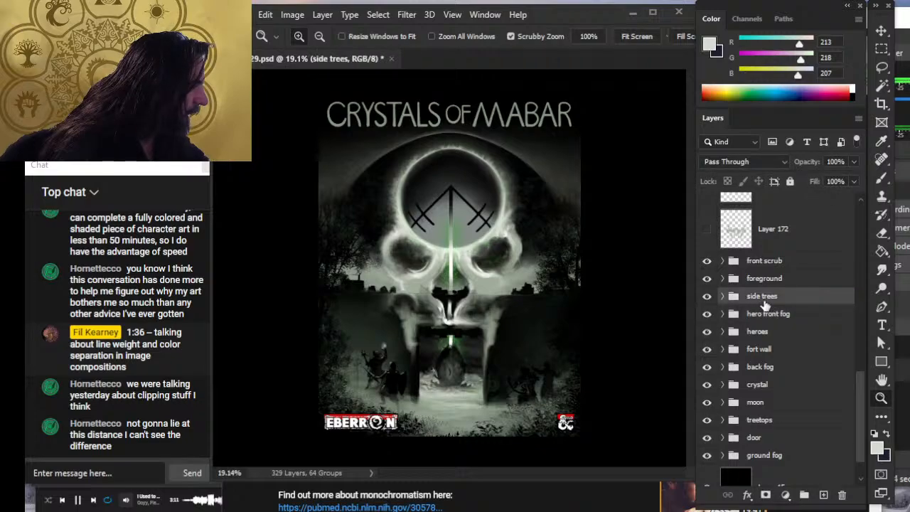
pyautogui.click(768, 317)
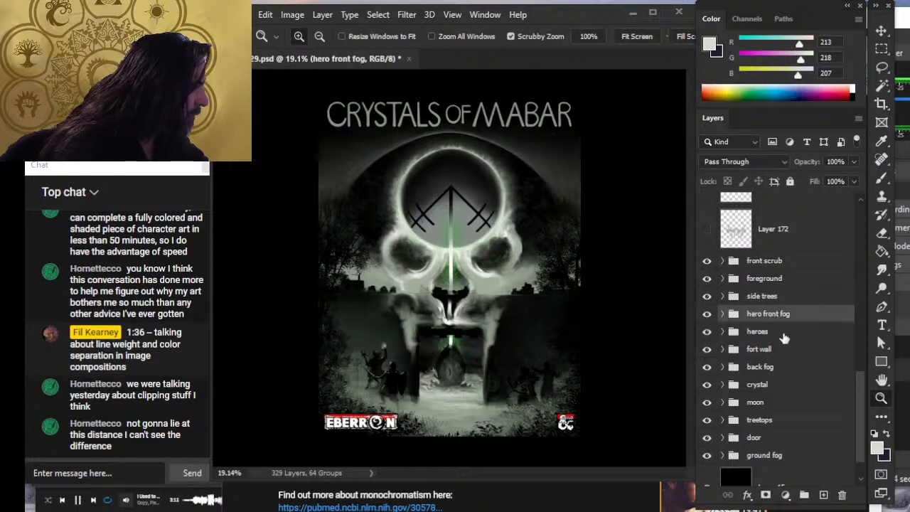
pyautogui.click(824, 495)
pyautogui.click(823, 495)
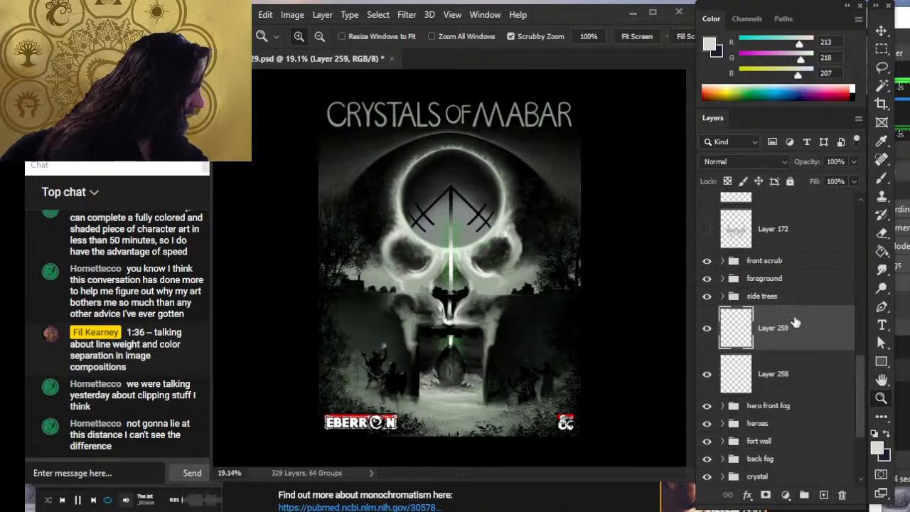
# - Select Layer 254 and toggle the visibility of Group 24 below it to identify the group's contents
pyautogui.moveTo(868, 420); pyautogui.dragTo(847, 274)
pyautogui.click(813, 286)
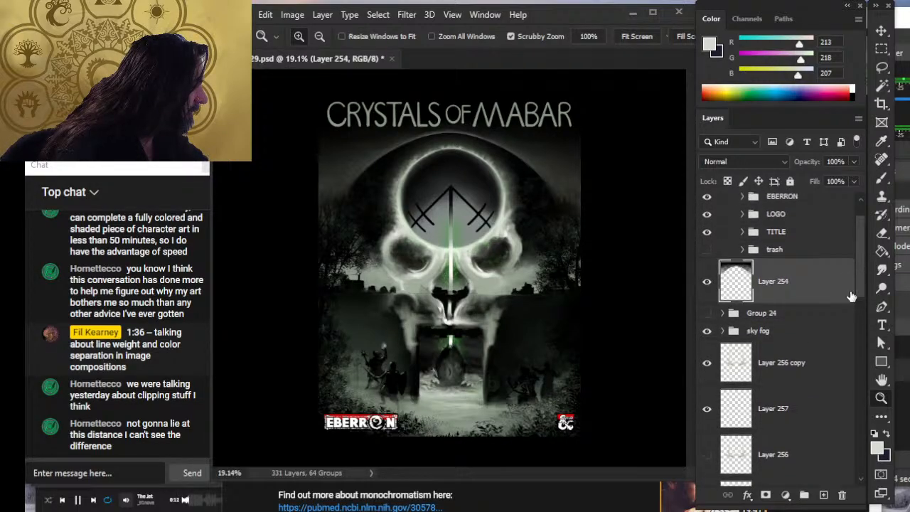
pyautogui.scroll(-1, 863, 300)
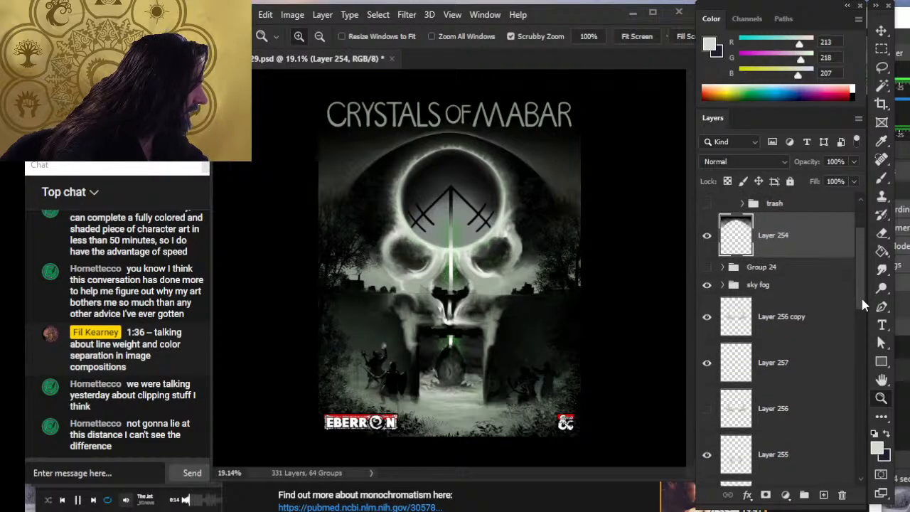
pyautogui.click(706, 266)
pyautogui.click(706, 267)
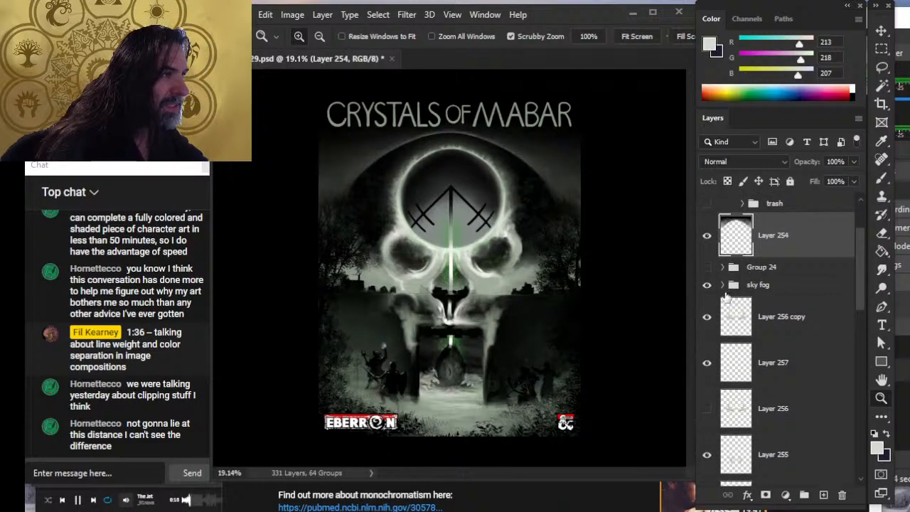
# - Check the sky fog group's effect on the cover, and select Layer 254, Group 24 and sky fog together
pyautogui.click(795, 270)
pyautogui.scroll(1, 864, 277)
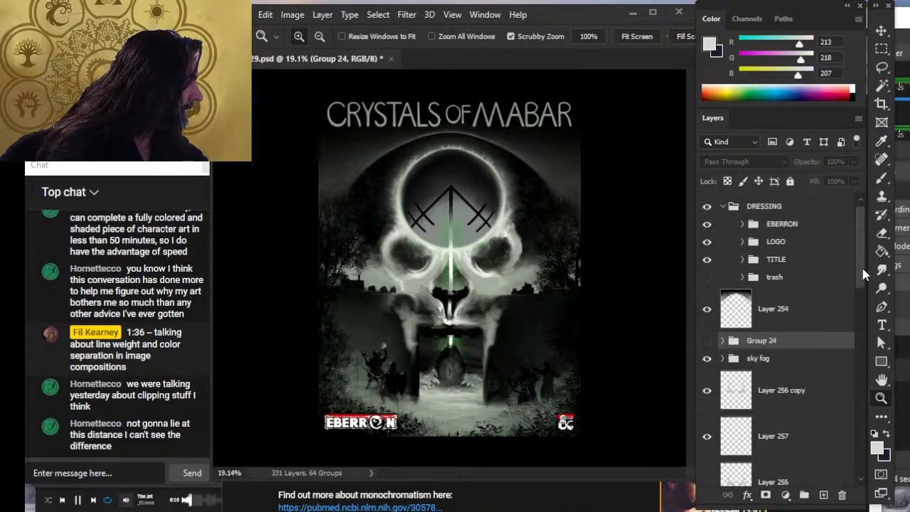
pyautogui.scroll(1, 862, 274)
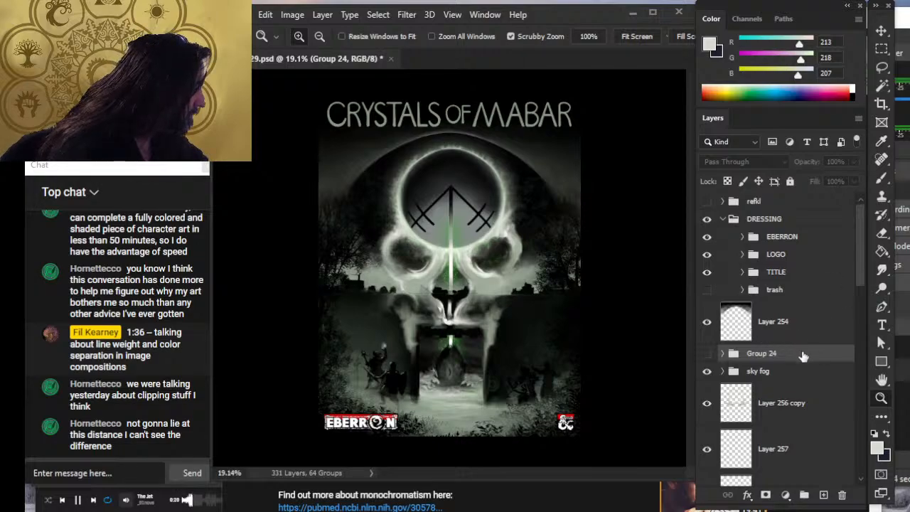
pyautogui.keyDown('ctrl'); pyautogui.click(817, 326); pyautogui.keyUp('ctrl')
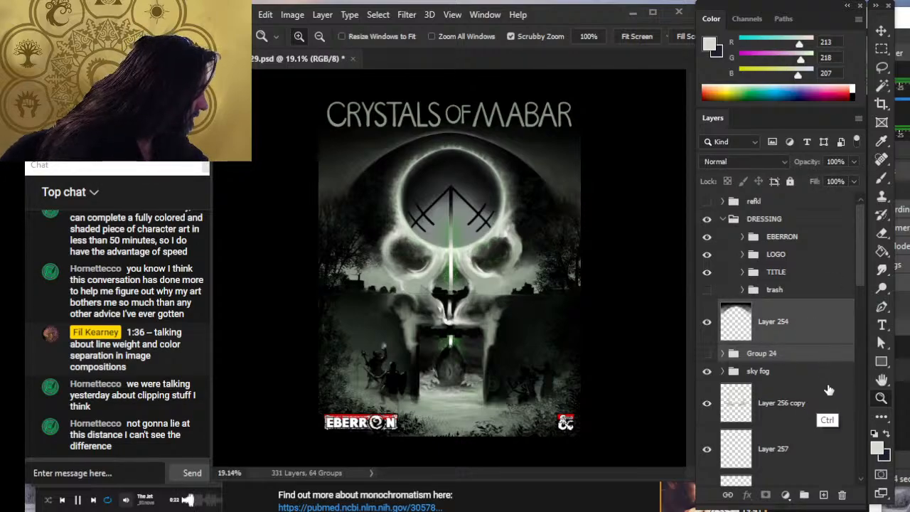
pyautogui.click(706, 372)
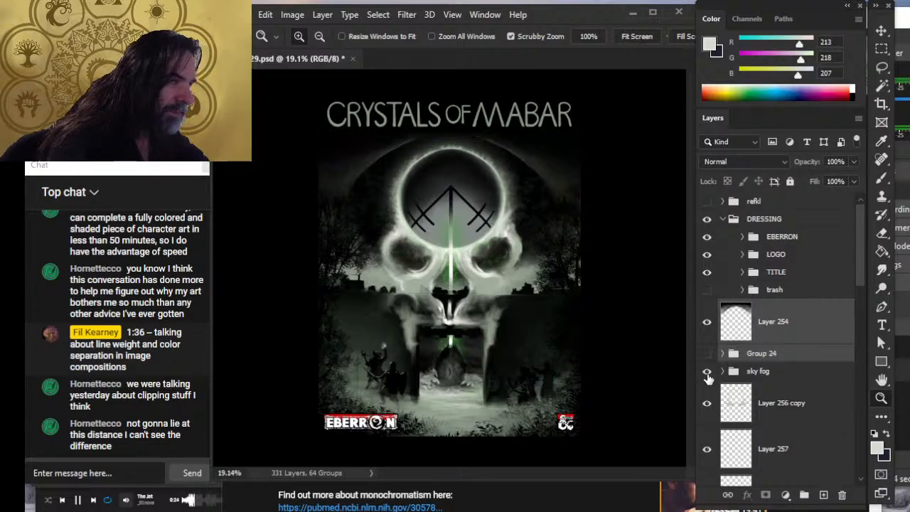
pyautogui.click(708, 372)
pyautogui.click(796, 373)
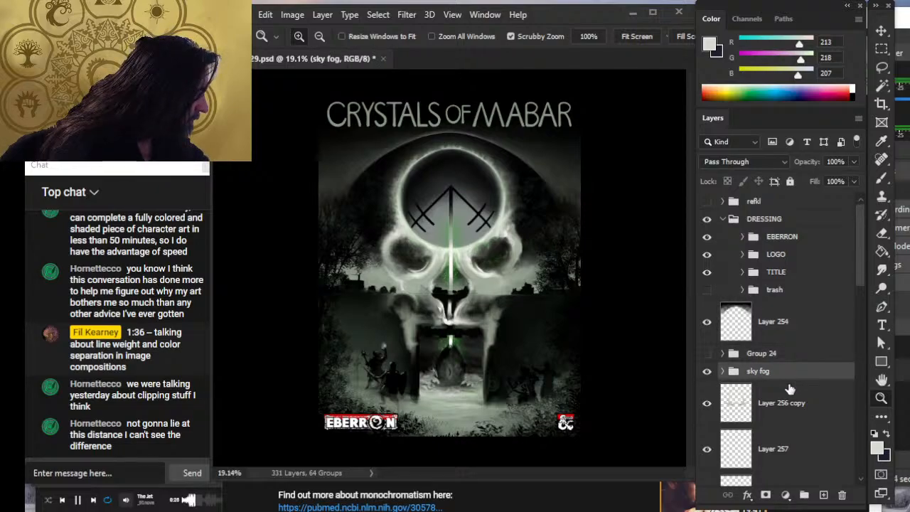
pyautogui.keyDown('shift'); pyautogui.click(794, 344); pyautogui.keyUp('shift')
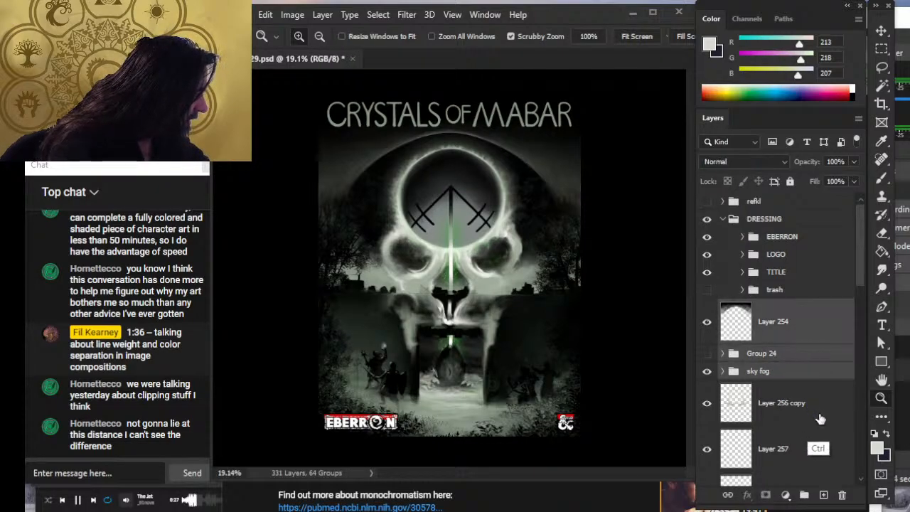
# - Compare the cover with the sky fog group and Layer 256 copy each hidden and shown
pyautogui.click(708, 371)
pyautogui.click(708, 371)
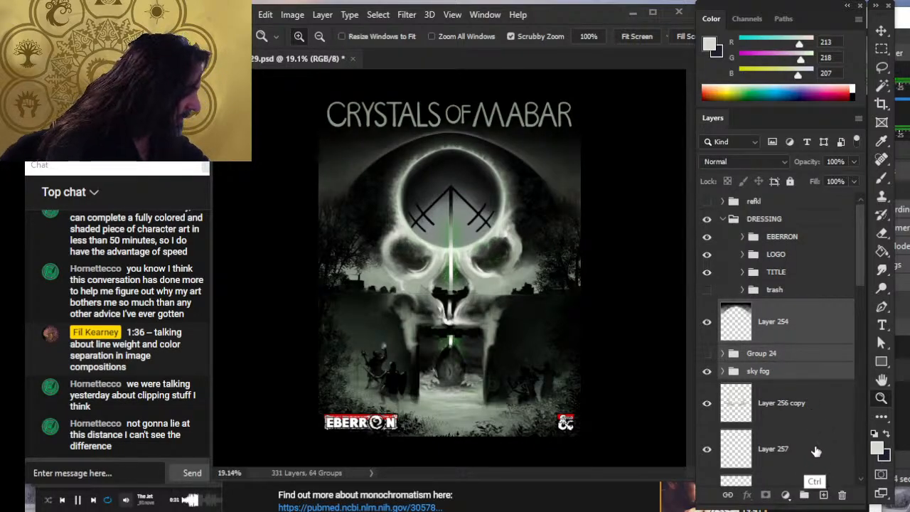
pyautogui.click(708, 403)
pyautogui.click(708, 403)
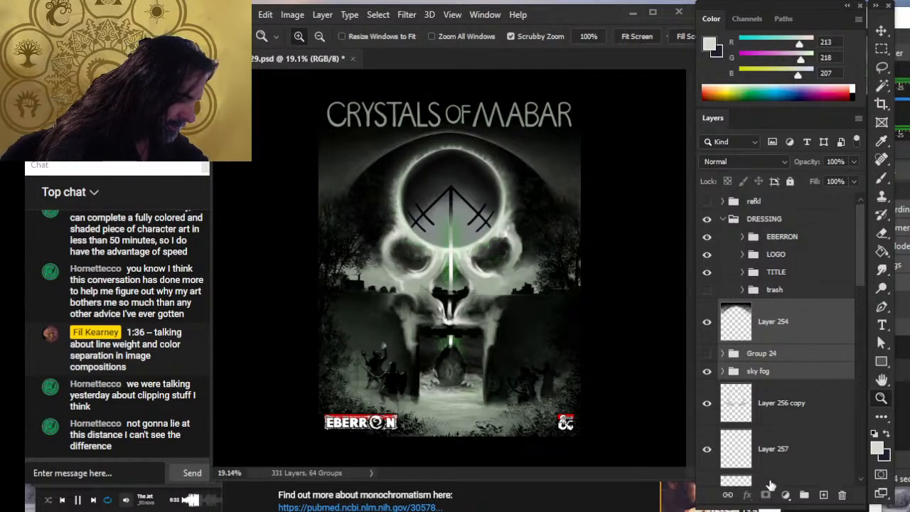
pyautogui.hotkey('ctrl', 'f')
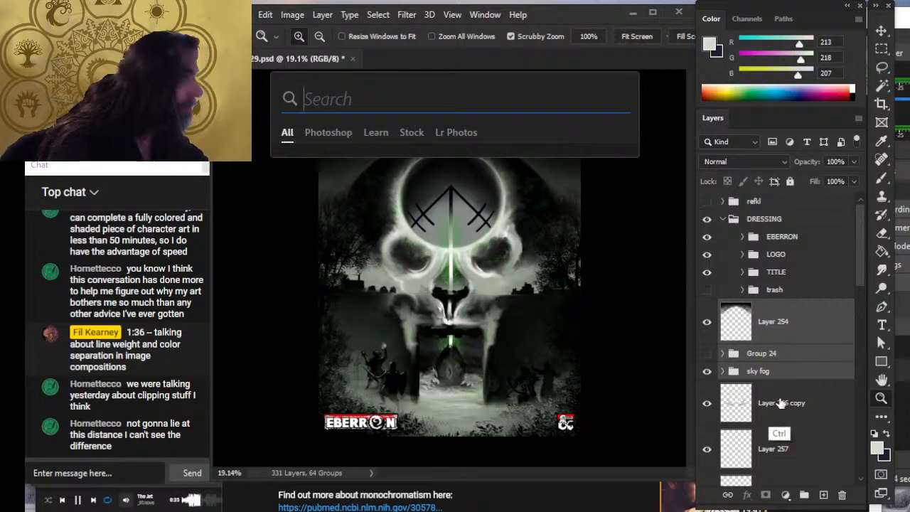
pyautogui.press('Escape')
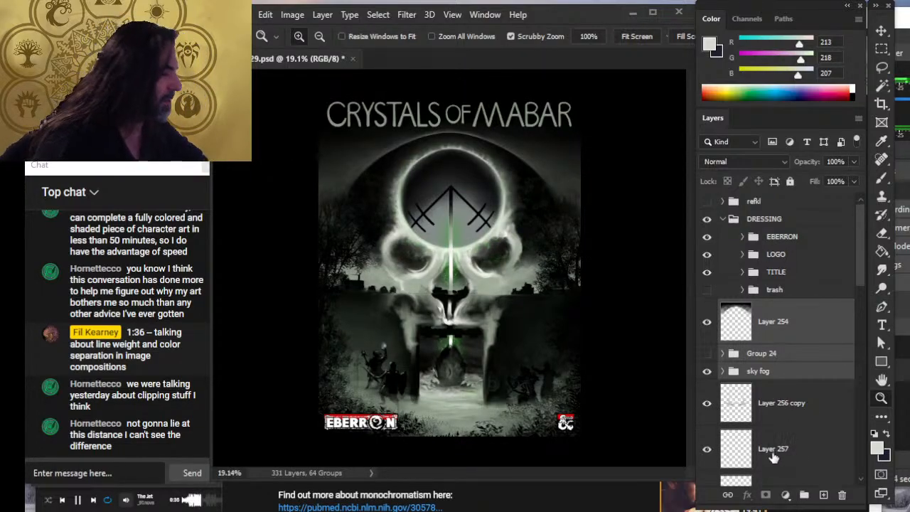
# - Group Layer 254, Group 24 and the sky fog group into a new group named "sky fog", and collapse the DRESSING group
pyautogui.hotkey('ctrl', 'g')
pyautogui.doubleClick(766, 307)
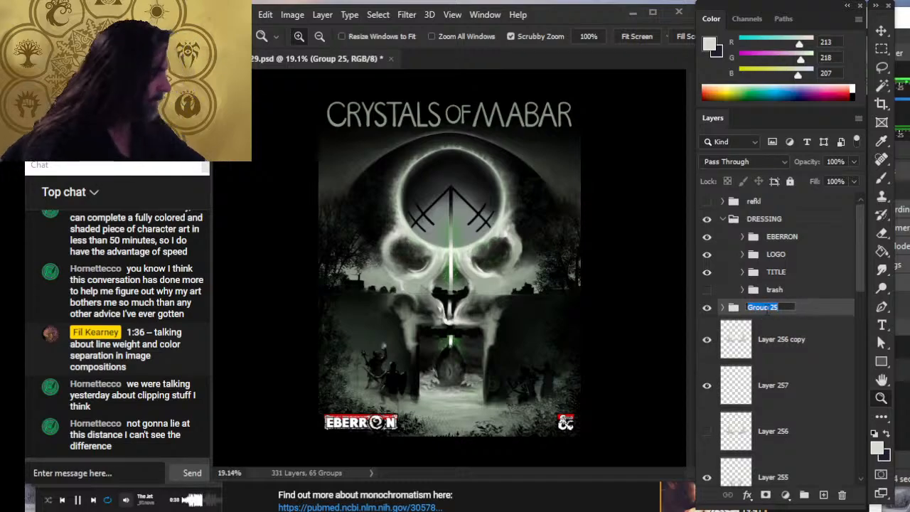
pyautogui.write('sky fog')
pyautogui.press('Return')
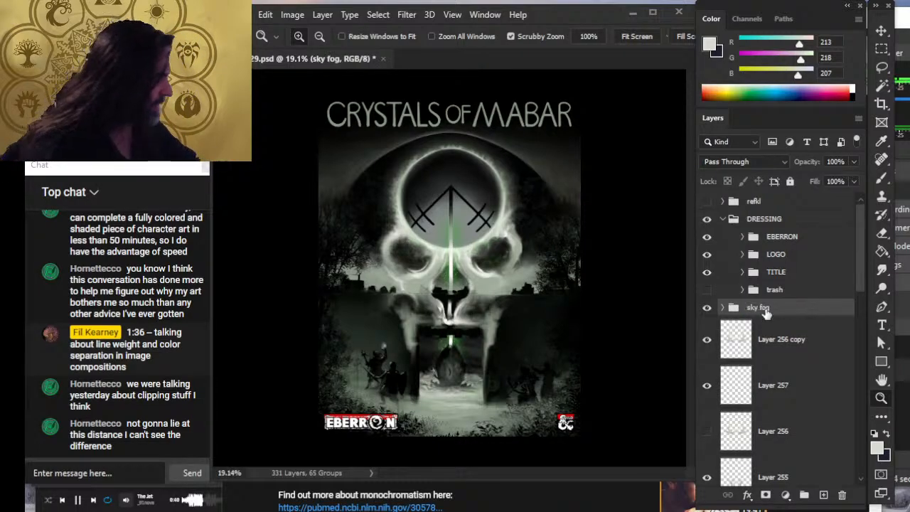
pyautogui.click(722, 219)
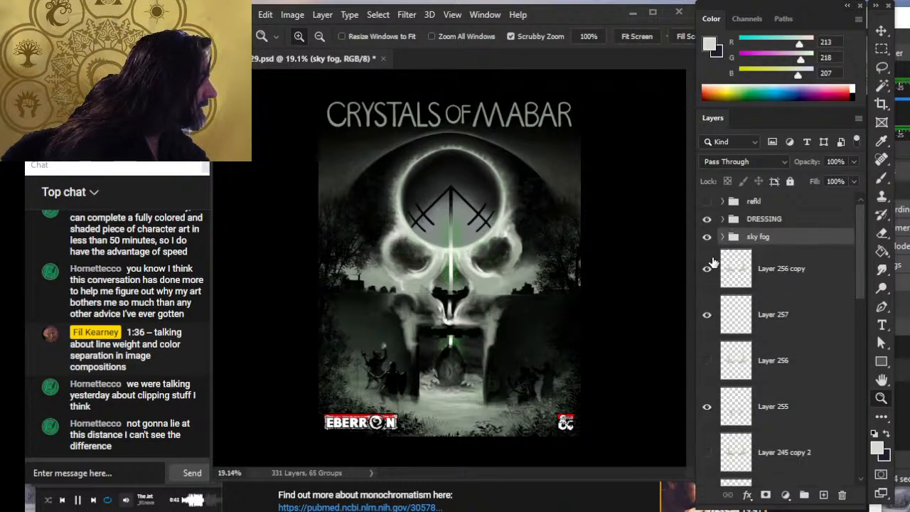
# - Move Layer 255 above Layer 256 in the layer stack
pyautogui.click(853, 287)
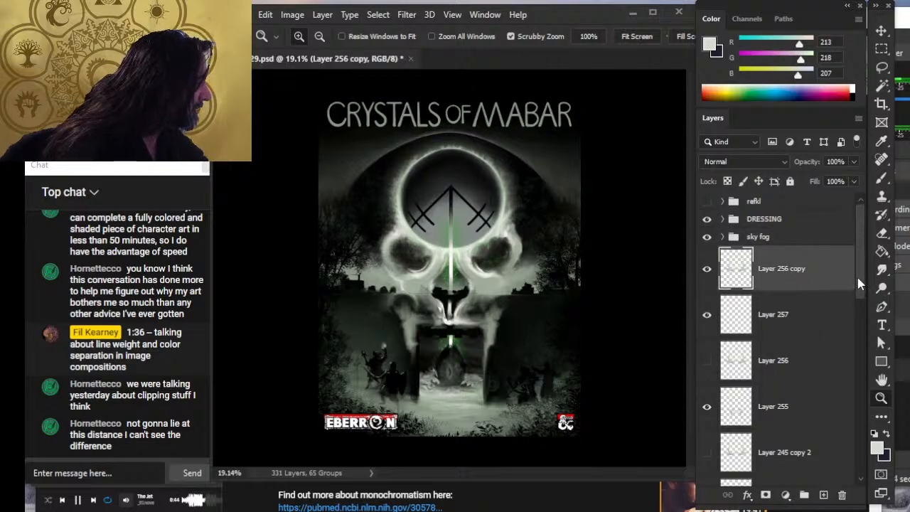
pyautogui.moveTo(858, 278); pyautogui.dragTo(856, 305)
pyautogui.moveTo(797, 316); pyautogui.dragTo(796, 275)
# - Group the loose skull layers, from Layer 256 copy down to Layer 172, and name the group "skull"
pyautogui.moveTo(862, 302); pyautogui.dragTo(861, 376)
pyautogui.click(812, 248)
pyautogui.keyDown('shift'); pyautogui.click(821, 346); pyautogui.keyUp('shift')
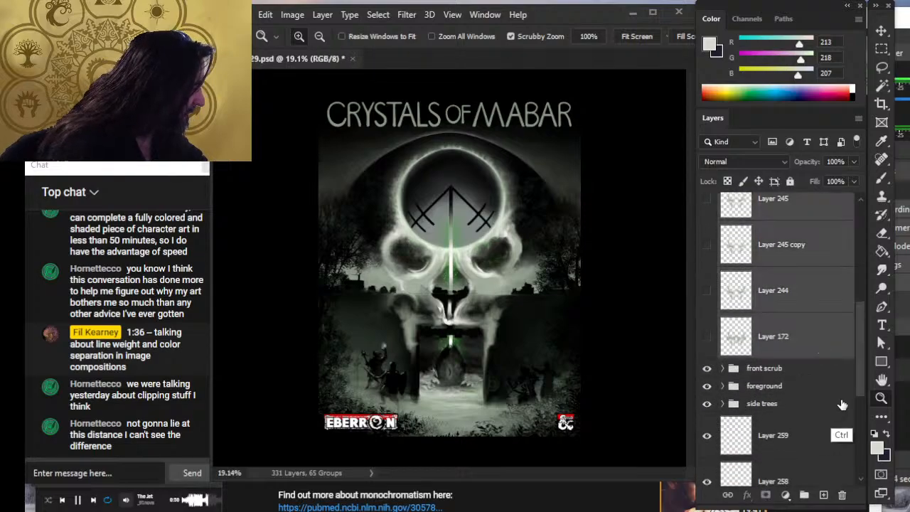
pyautogui.hotkey('ctrl', 'g')
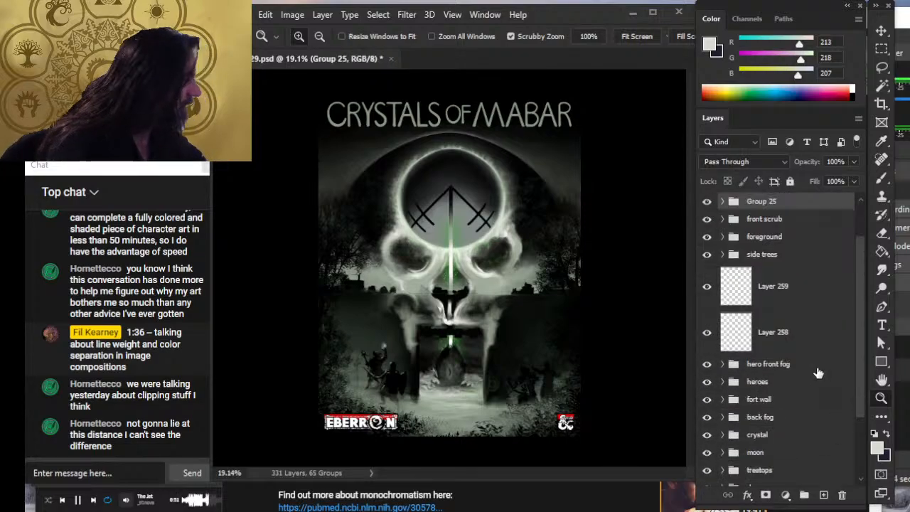
pyautogui.doubleClick(762, 204)
pyautogui.write('skull')
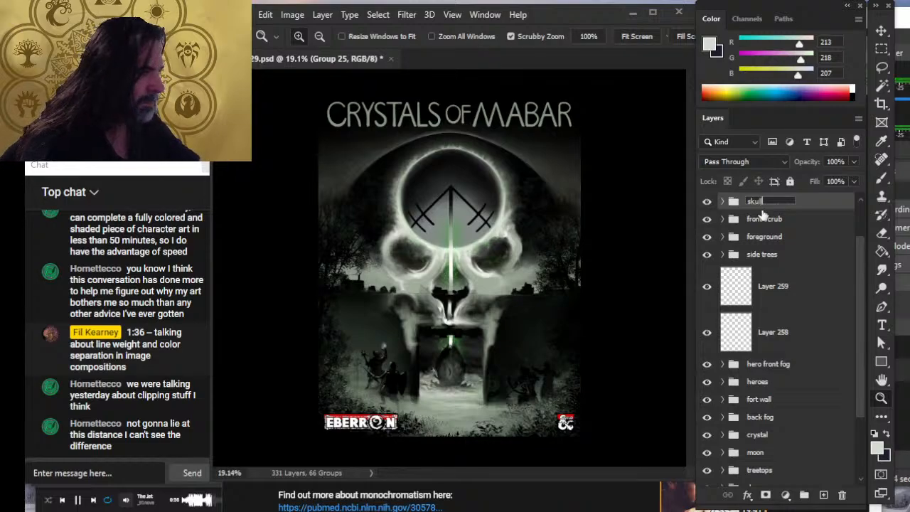
pyautogui.press('Return')
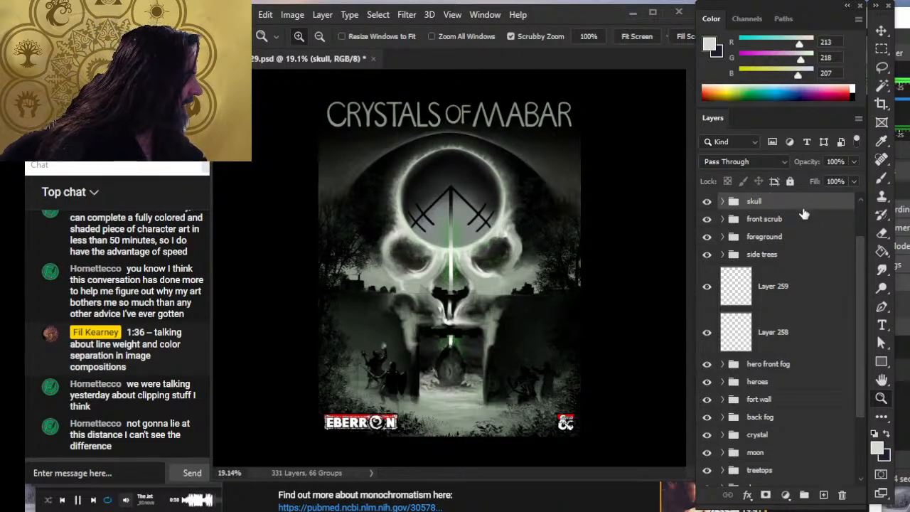
# - Move the skull group between Layer 259 and Layer 258 and check the whole cover at reduced size
pyautogui.moveTo(801, 209); pyautogui.dragTo(811, 319)
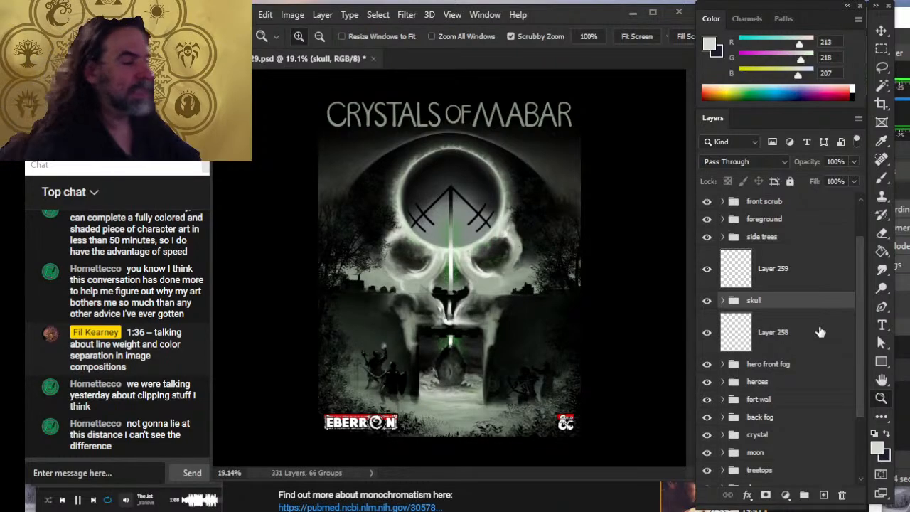
pyautogui.moveTo(391, 245); pyautogui.dragTo(465, 300)
pyautogui.hotkey('ctrl', '-')
pyautogui.hotkey('ctrl', '-')
pyautogui.hotkey('ctrl', '-')
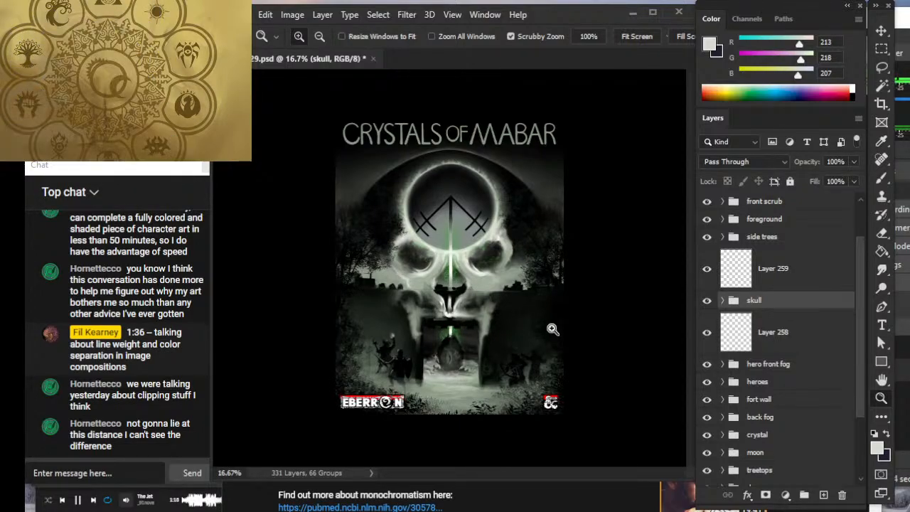
# - Expand the skull group and, on Layer 257, paint light strokes above the skull's left eye socket and smudge them at 40% strength
pyautogui.click(723, 300)
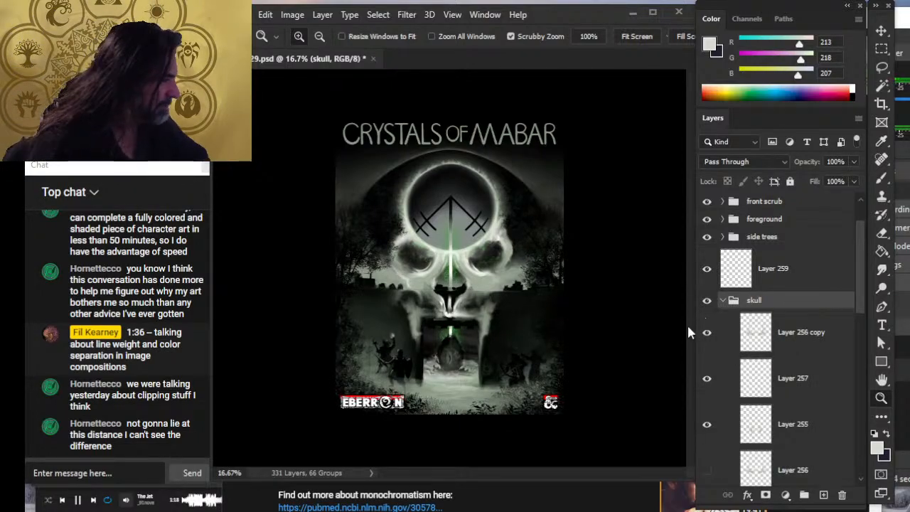
pyautogui.click(717, 379)
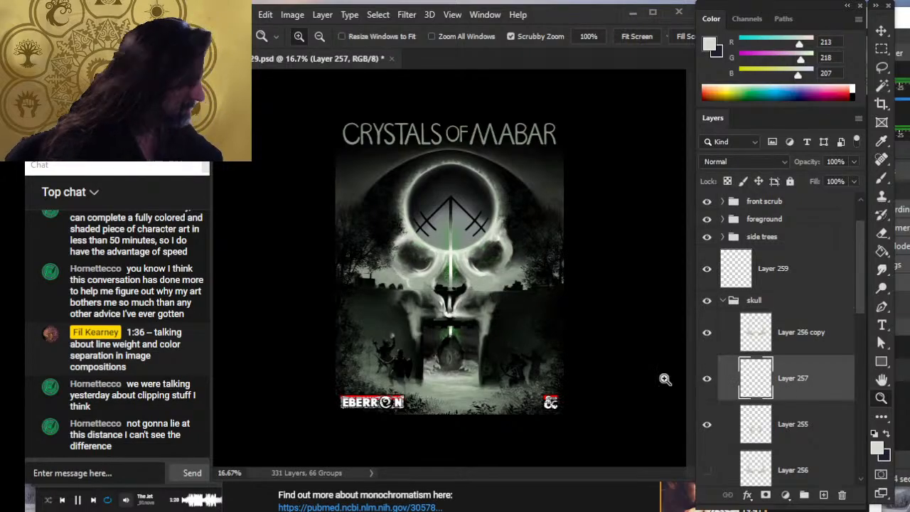
pyautogui.moveTo(395, 247); pyautogui.dragTo(420, 250)
pyautogui.press('b')
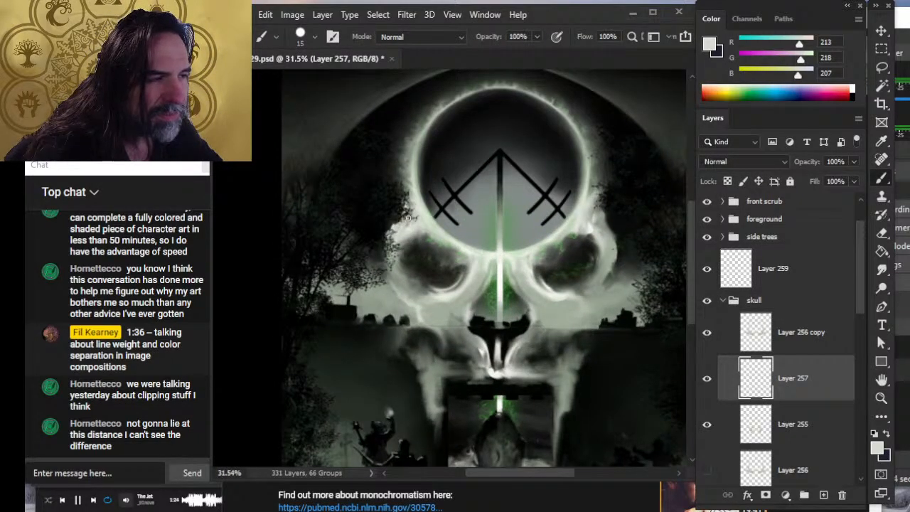
pyautogui.moveTo(402, 201); pyautogui.dragTo(393, 221)
pyautogui.press('r')
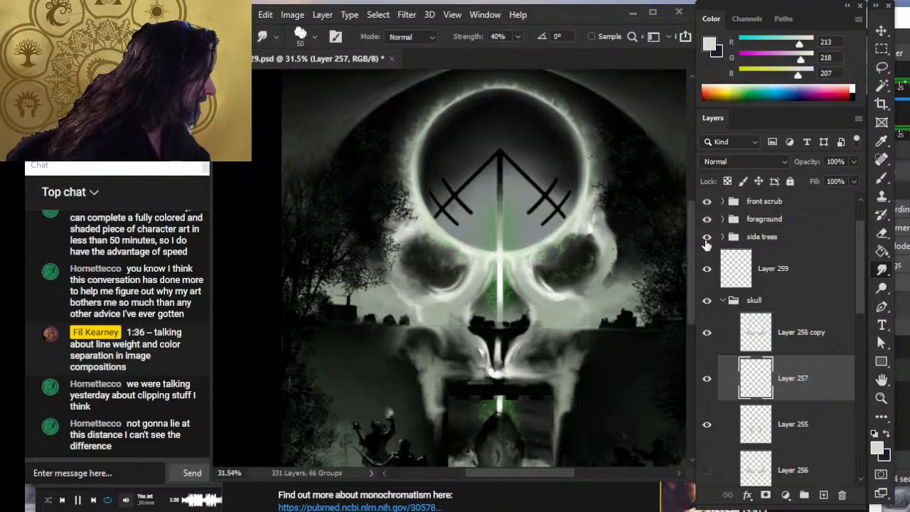
# - Hide the side trees group and refine the glow around the left eye socket on Layer 257 with Brush and Smudge
pyautogui.click(707, 236)
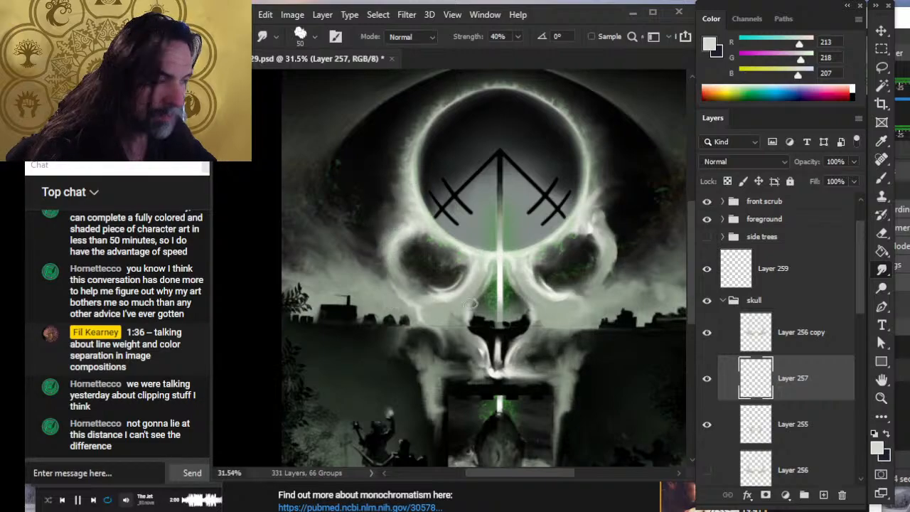
pyautogui.press('z')
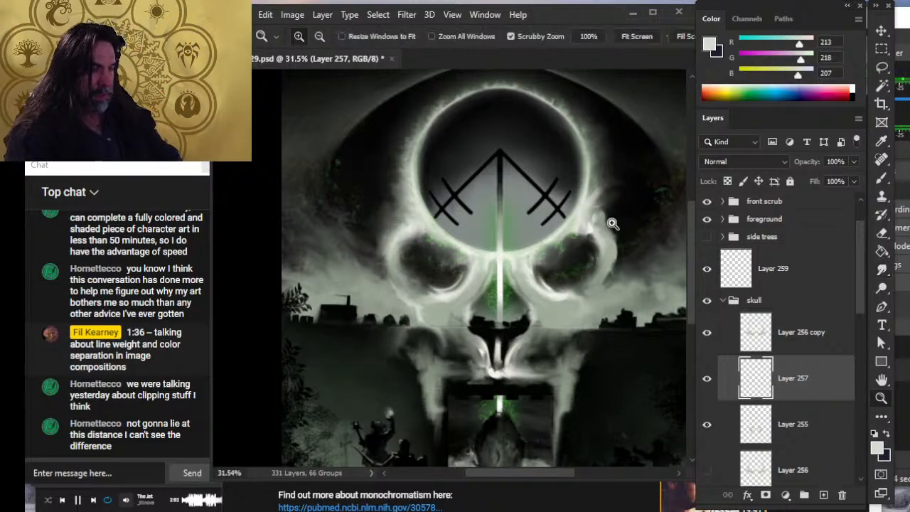
pyautogui.moveTo(612, 224); pyautogui.dragTo(538, 274)
pyautogui.moveTo(413, 254); pyautogui.dragTo(464, 254)
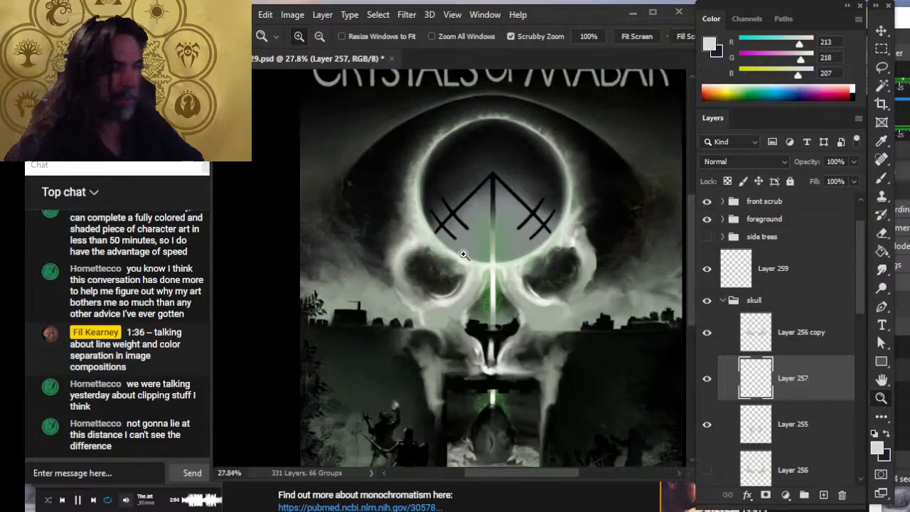
pyautogui.press('r')
pyautogui.press('b')
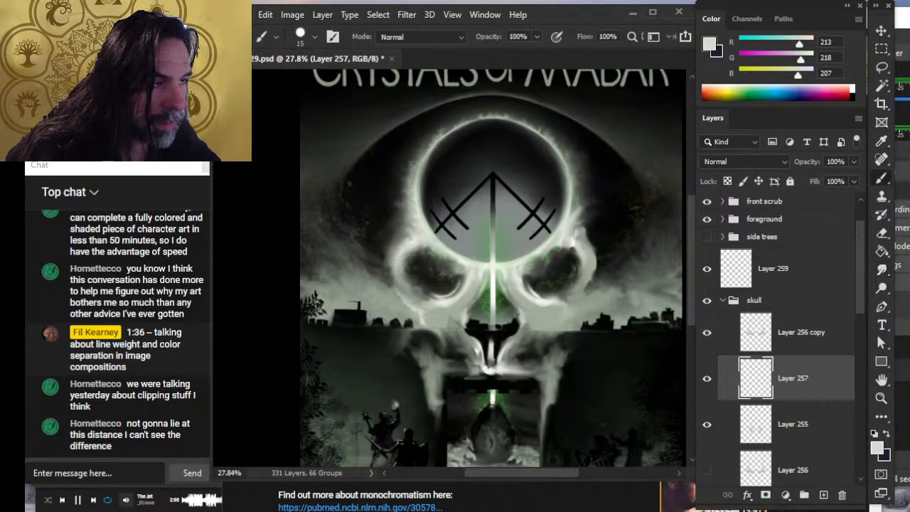
pyautogui.press('r')
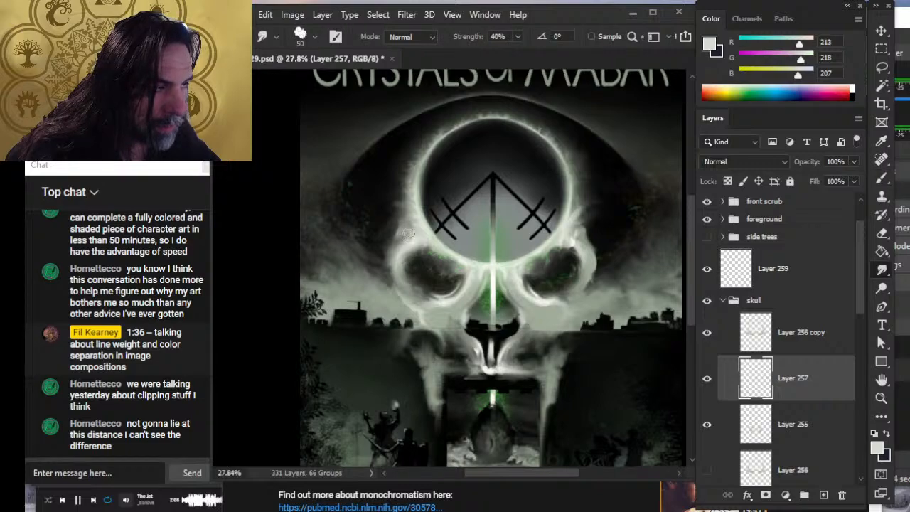
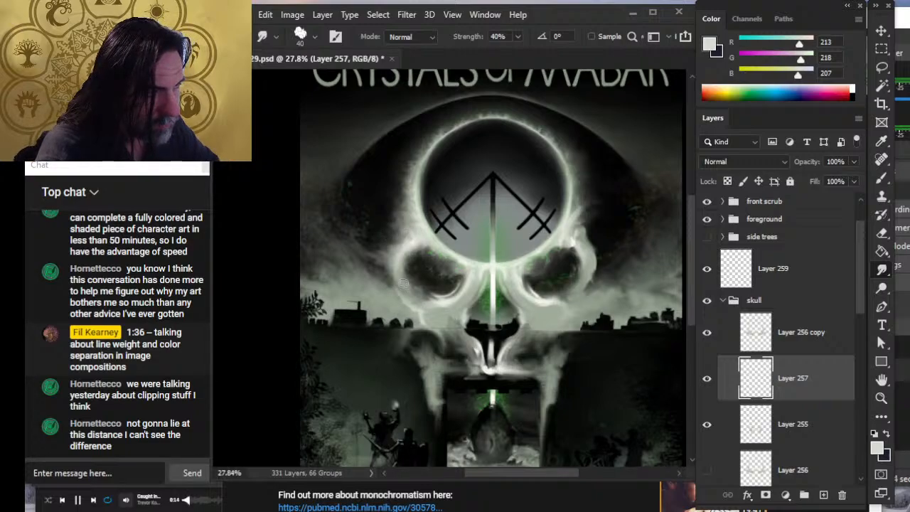
# - Paint a light cheekbone stroke below the left eye socket on Layer 257 and blend it with the Smudge tool
pyautogui.click(820, 349)
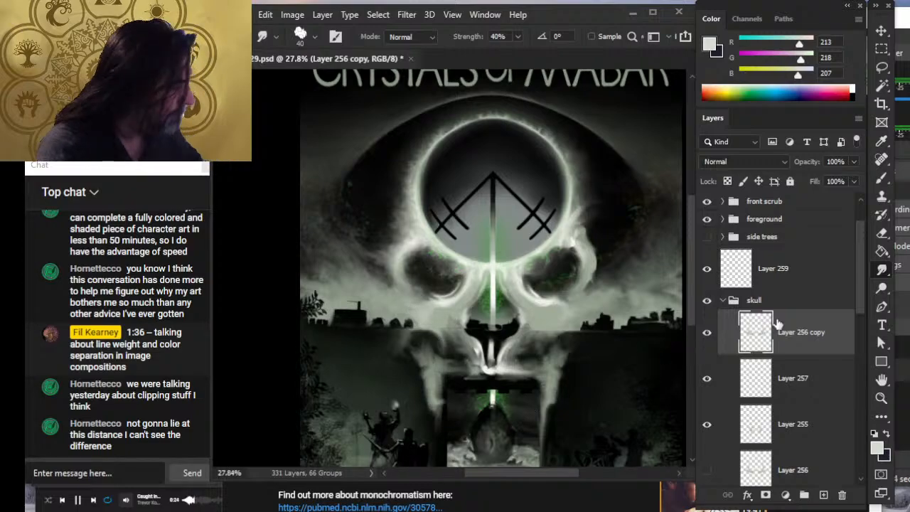
pyautogui.click(809, 382)
pyautogui.press('b')
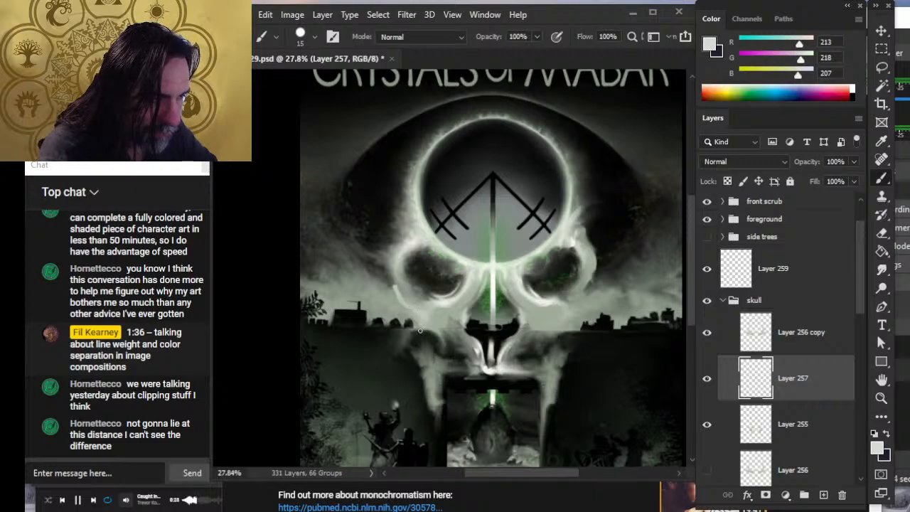
pyautogui.press('r')
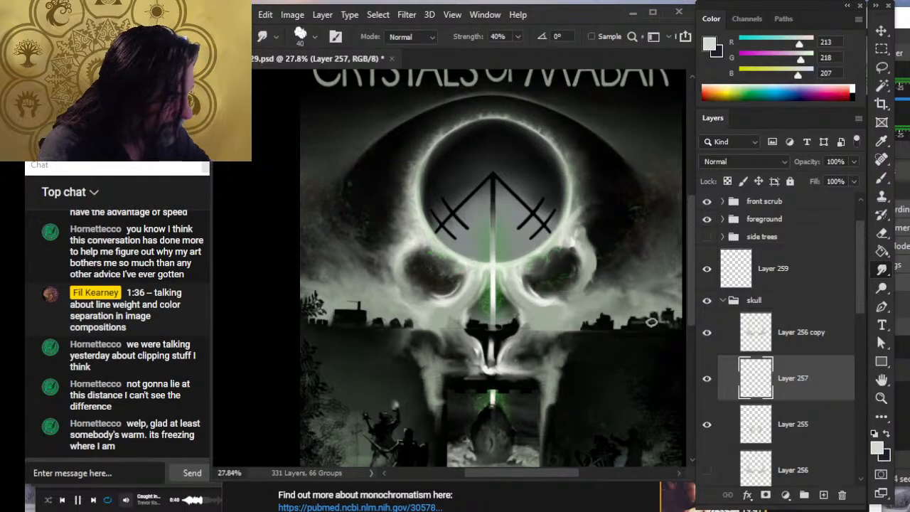
# - Smudge the outer rim of the right eye socket on Layer 256 copy at 60% and 40% strength, and save the document
pyautogui.click(789, 338)
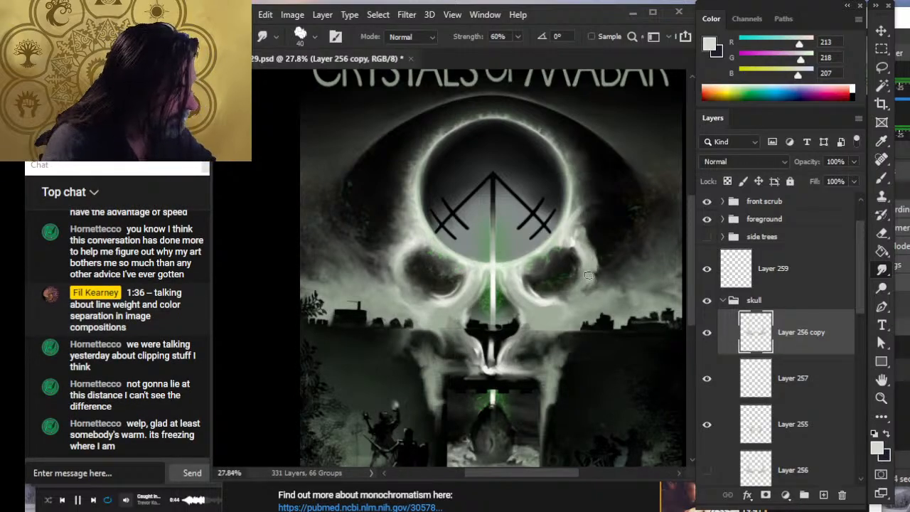
pyautogui.press('6')
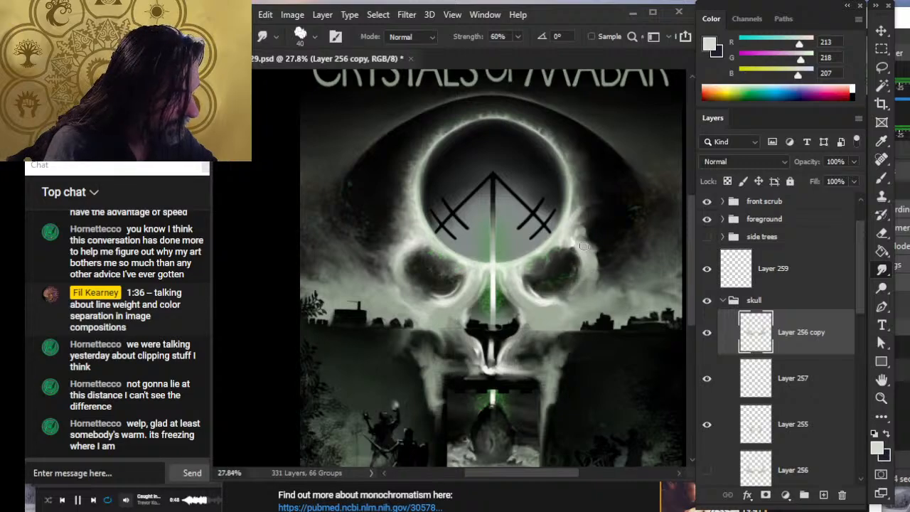
pyautogui.moveTo(592, 263); pyautogui.dragTo(585, 291)
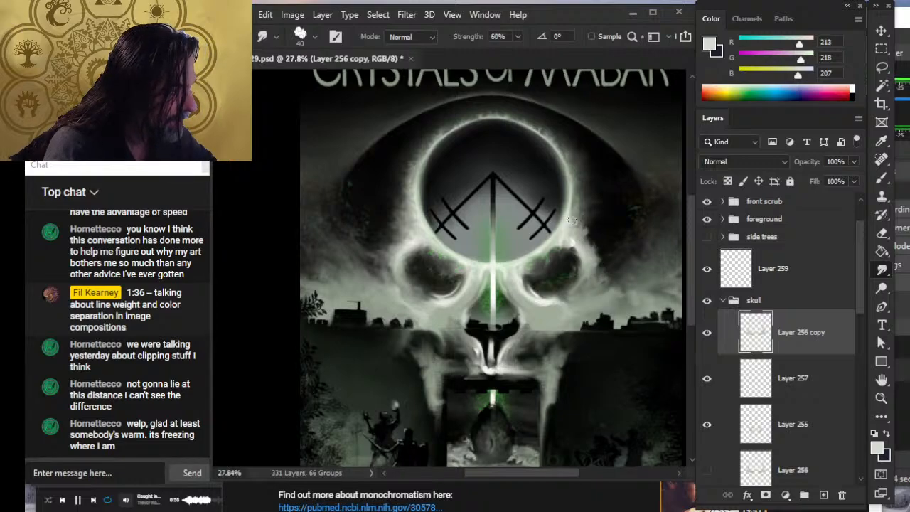
pyautogui.hotkey('ctrl', 's')
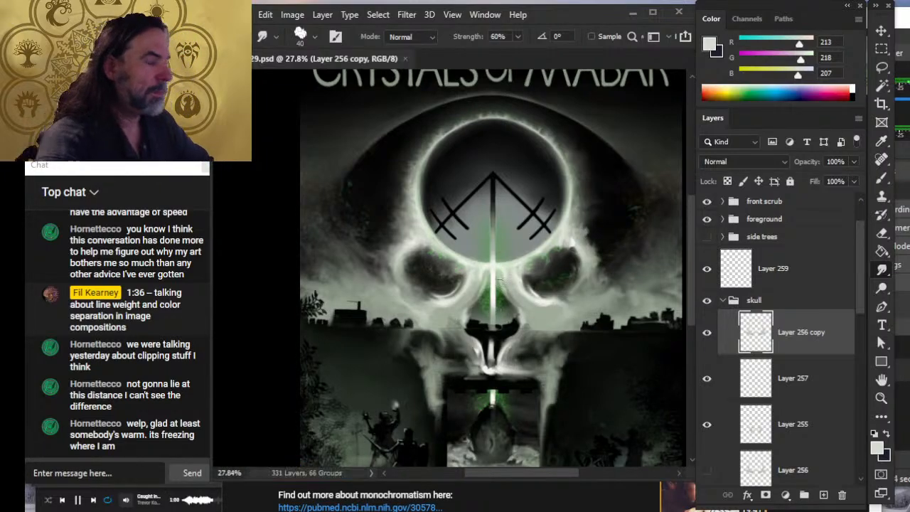
pyautogui.moveTo(577, 250); pyautogui.dragTo(584, 239)
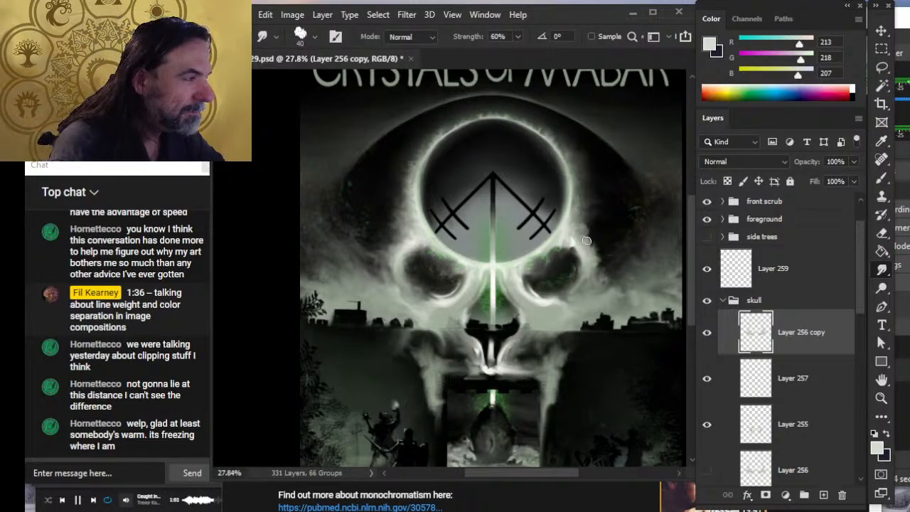
pyautogui.press('4')
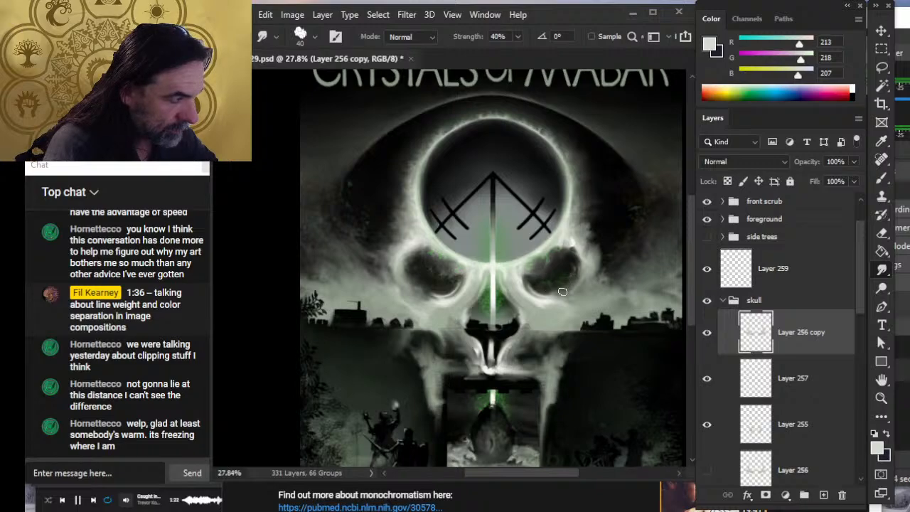
# - On Layer 257, paint cheekbone highlights beside both eye sockets in a light grey sampled from the moon's glow, and smudge them at 40% strength
pyautogui.press('z')
pyautogui.moveTo(592, 313); pyautogui.dragTo(537, 368)
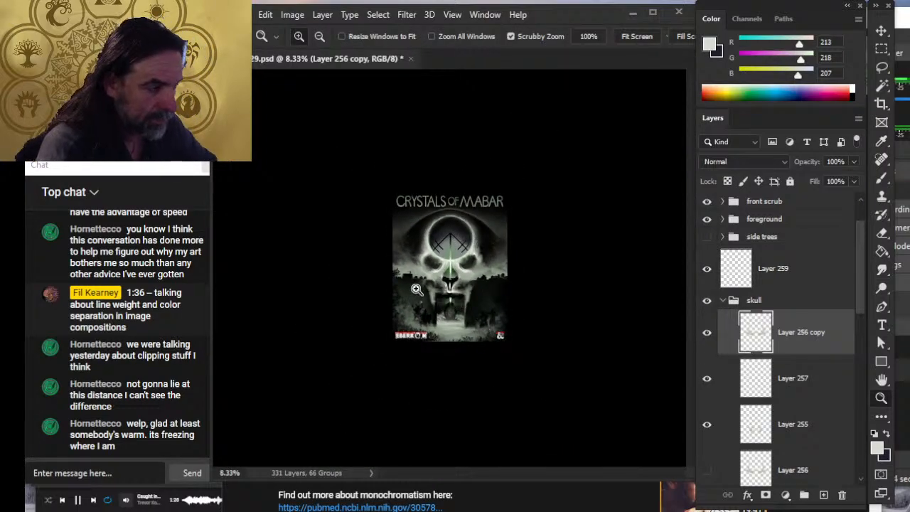
pyautogui.moveTo(416, 289); pyautogui.dragTo(534, 348)
pyautogui.moveTo(430, 262); pyautogui.dragTo(488, 356)
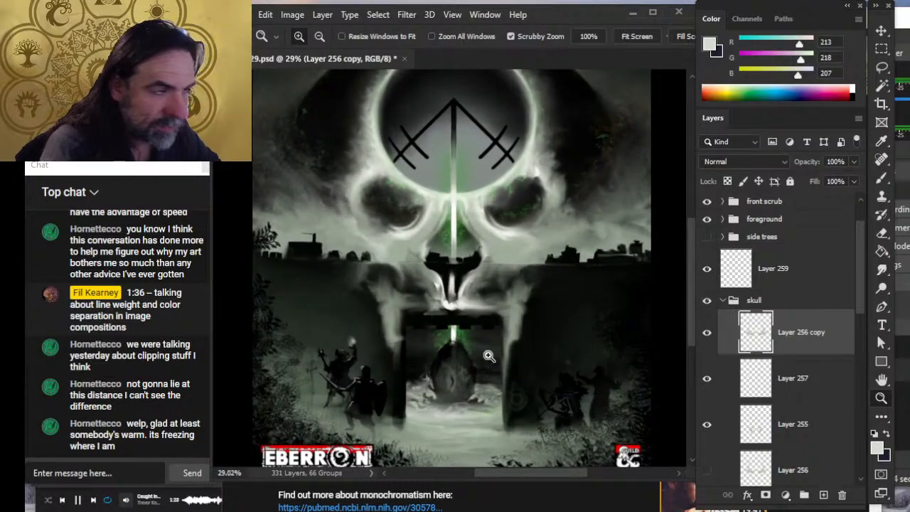
pyautogui.click(803, 381)
pyautogui.press('b')
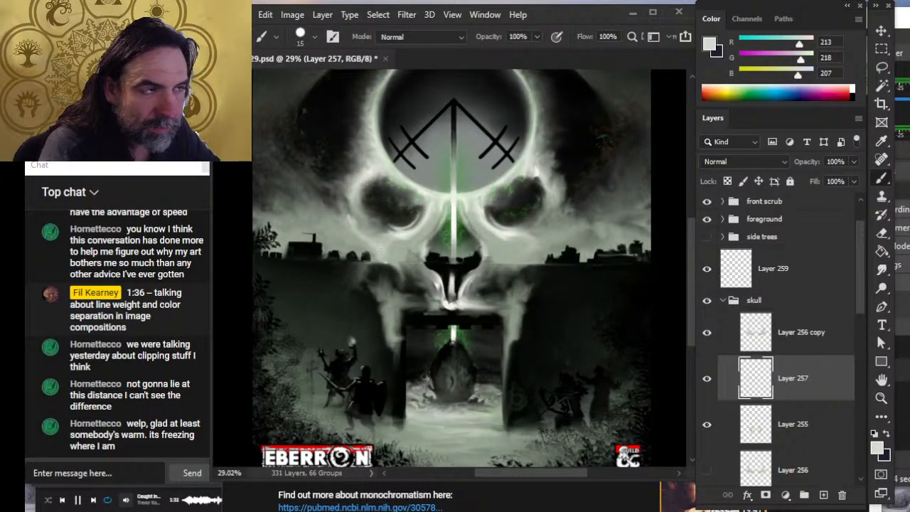
pyautogui.keyDown('alt'); pyautogui.click(376, 164); pyautogui.keyUp('alt')
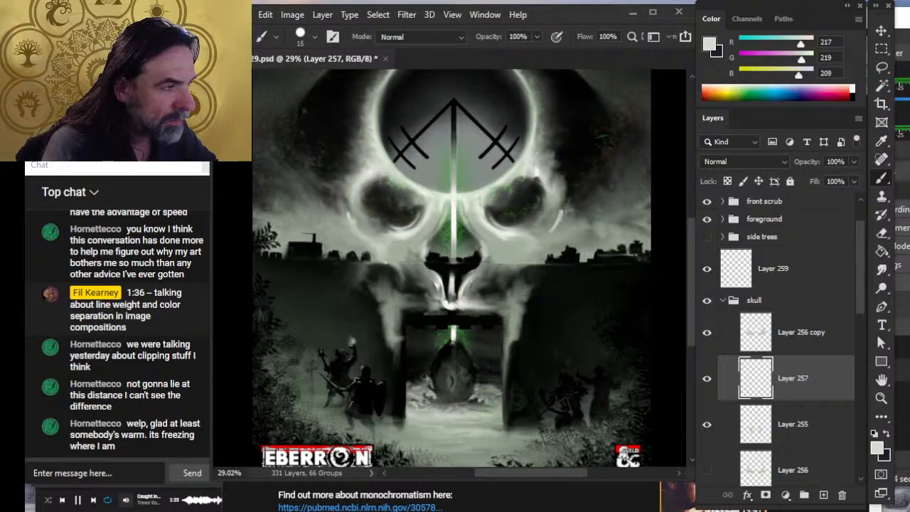
pyautogui.press('r')
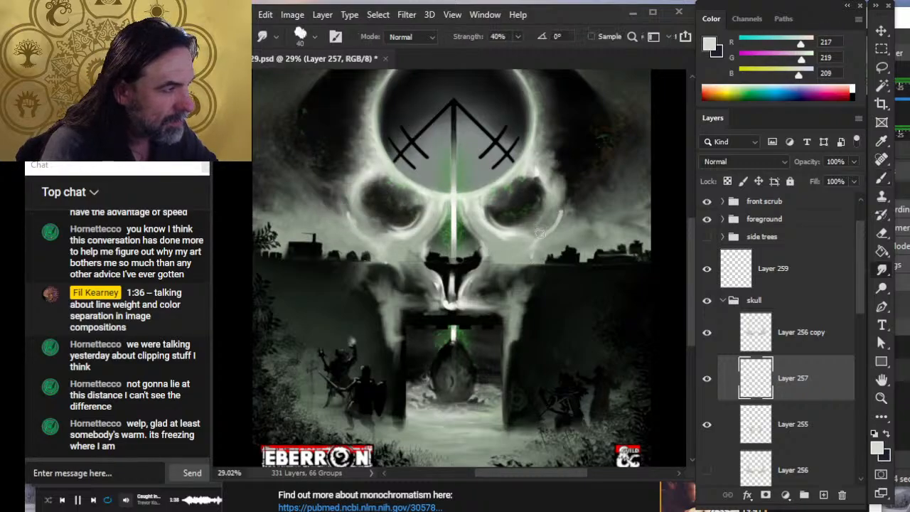
pyautogui.moveTo(539, 233)
pyautogui.mouseDown()
pyautogui.moveTo(558, 214)
pyautogui.moveTo(548, 229)
pyautogui.mouseUp()
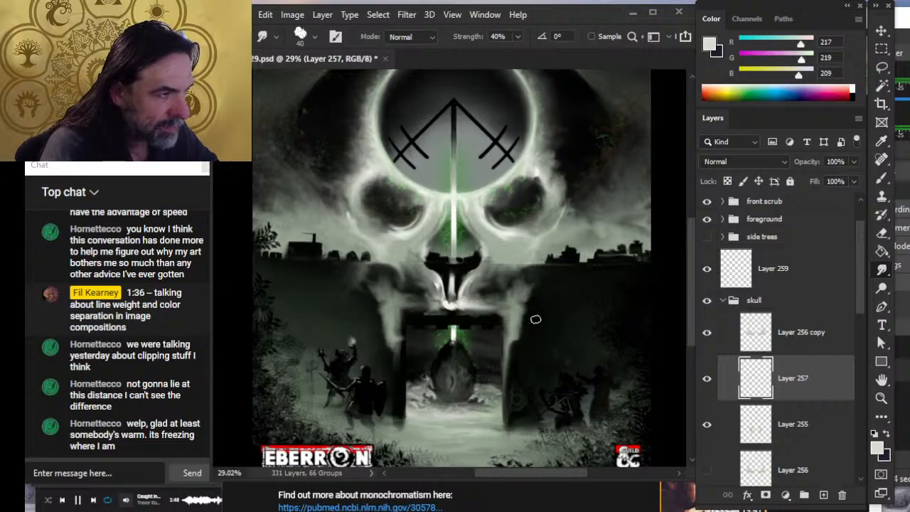
# - Touch up the cheekbone below the left eye socket on Layer 257 with the Brush and the Smudge tool at 40% strength
pyautogui.press('z')
pyautogui.moveTo(536, 319); pyautogui.dragTo(517, 308)
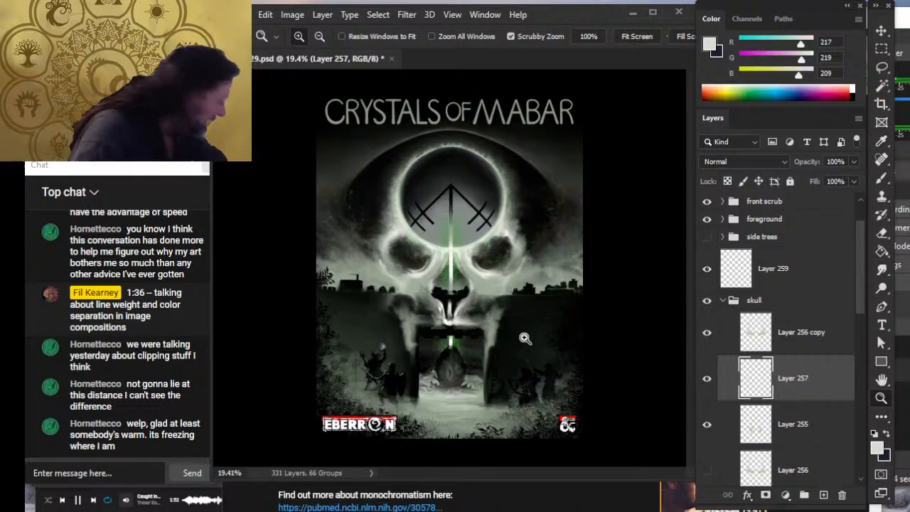
pyautogui.press('r')
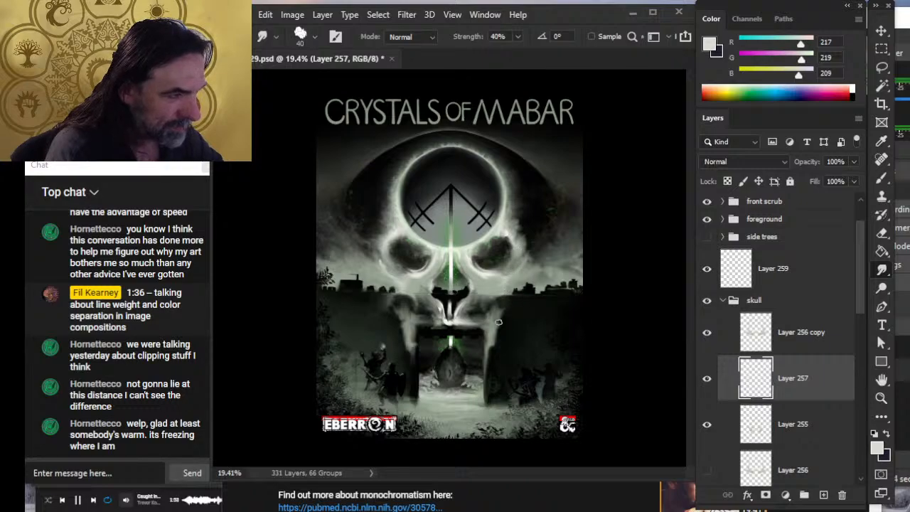
pyautogui.press('b')
pyautogui.press('r')
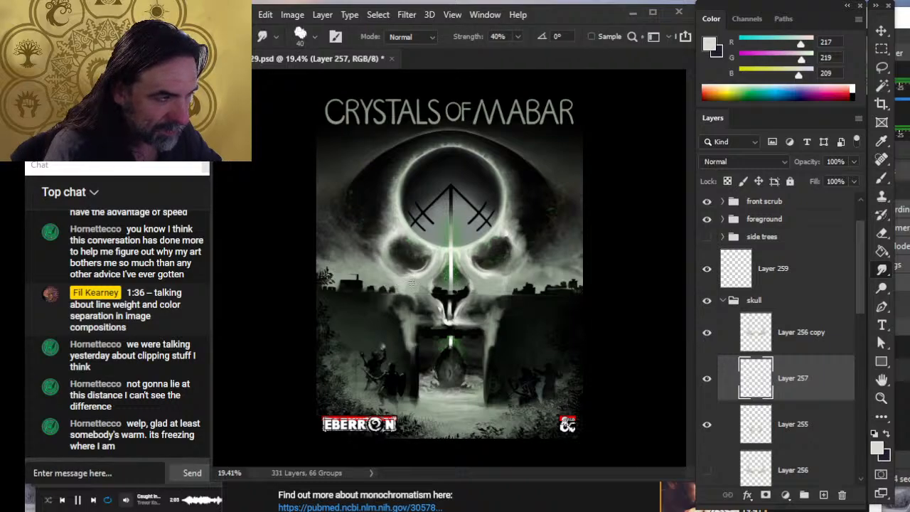
pyautogui.press('b')
pyautogui.press('r')
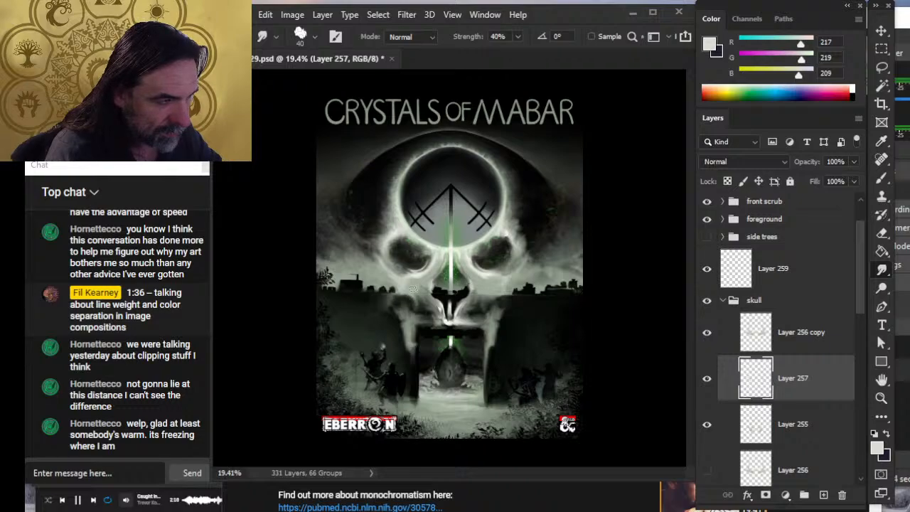
# - Examine the whole cover at several small zoom levels to judge how the skull reads from a distance
pyautogui.press('z')
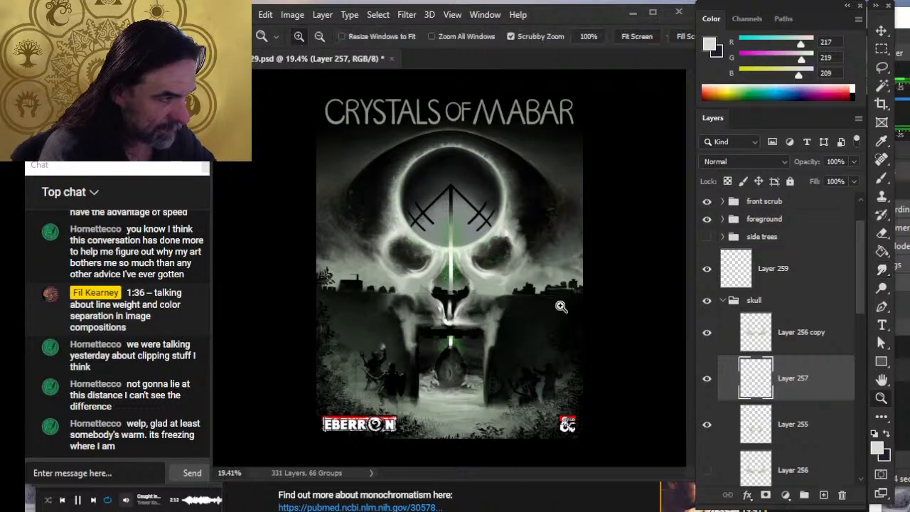
pyautogui.moveTo(561, 307); pyautogui.dragTo(503, 319)
pyautogui.moveTo(484, 283); pyautogui.dragTo(496, 282)
pyautogui.press('r')
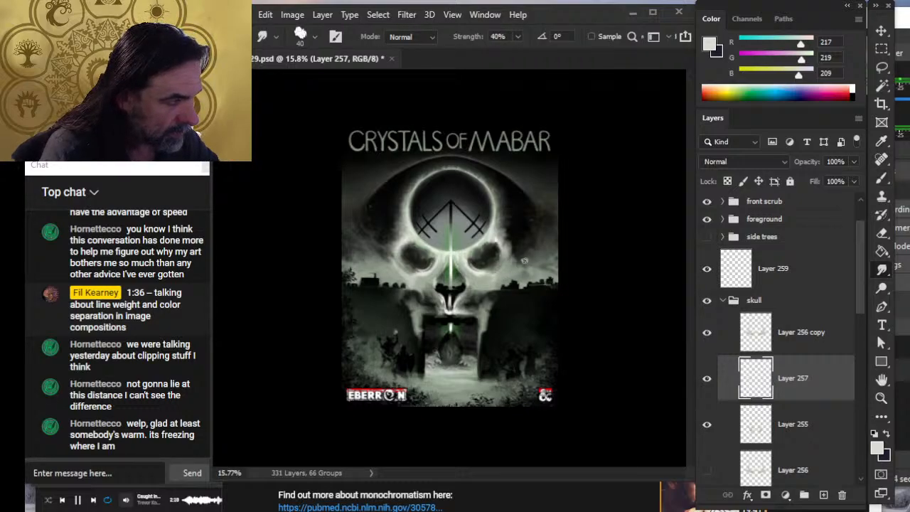
pyautogui.press('z')
pyautogui.moveTo(533, 353); pyautogui.dragTo(494, 365)
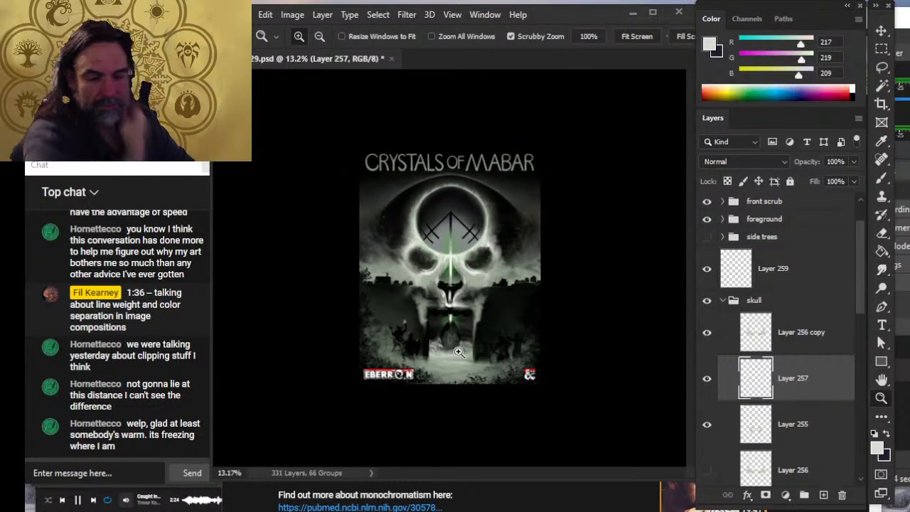
pyautogui.moveTo(530, 330); pyautogui.dragTo(447, 360)
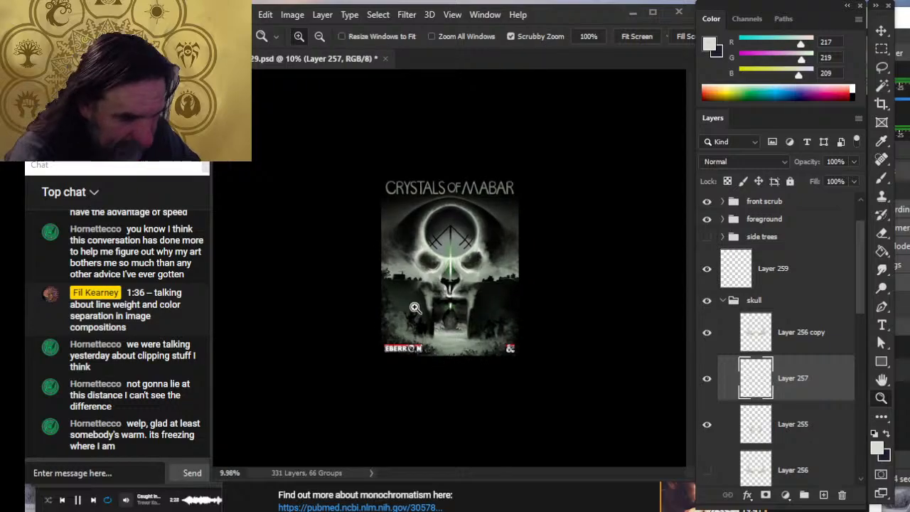
pyautogui.moveTo(491, 294); pyautogui.dragTo(479, 349)
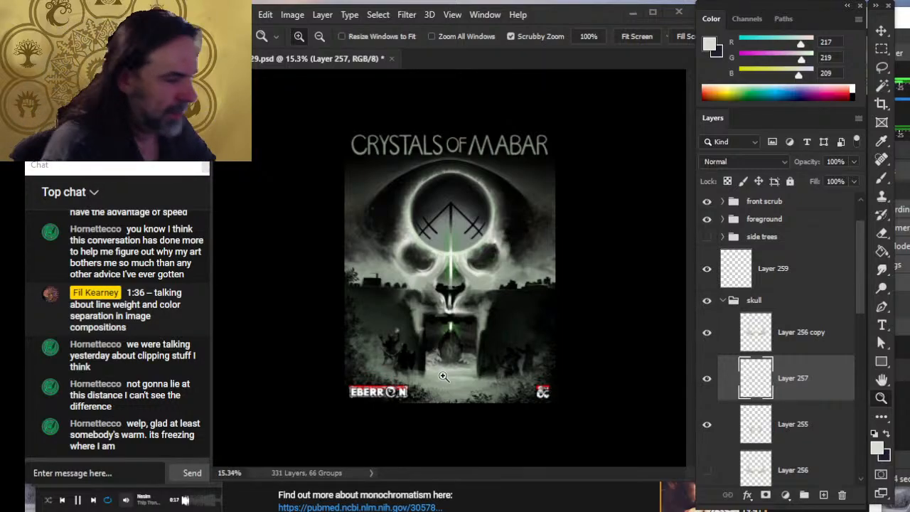
pyautogui.click(478, 301)
pyautogui.press('r')
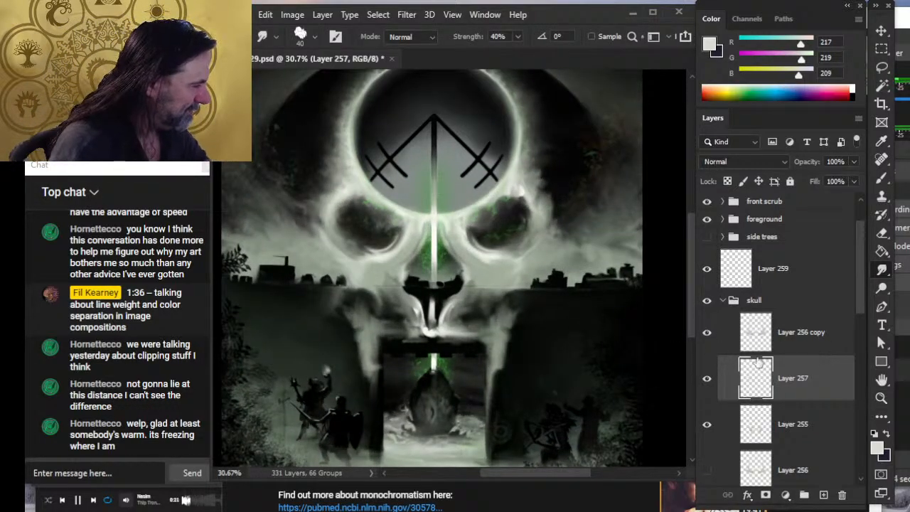
# - Compare what Layer 255 and Layer 257 contribute to the skull by toggling each layer's visibility
pyautogui.click(707, 423)
pyautogui.click(706, 423)
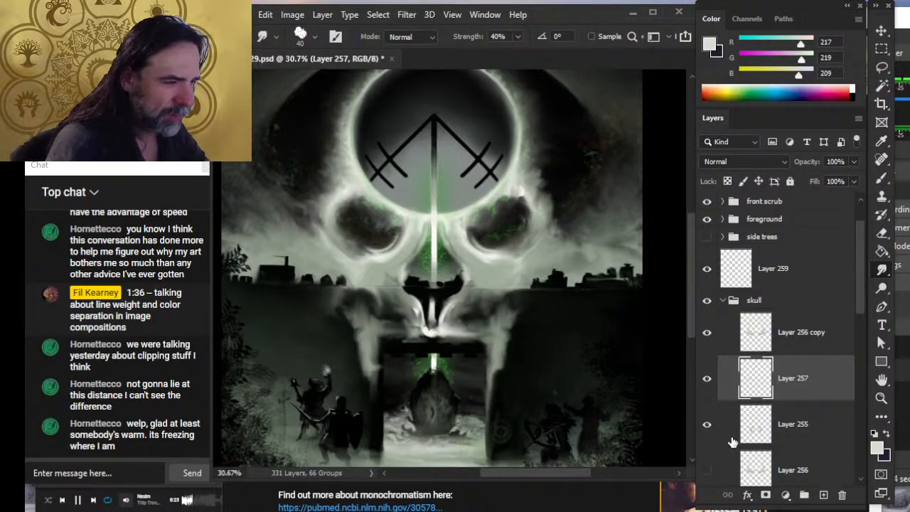
pyautogui.click(812, 445)
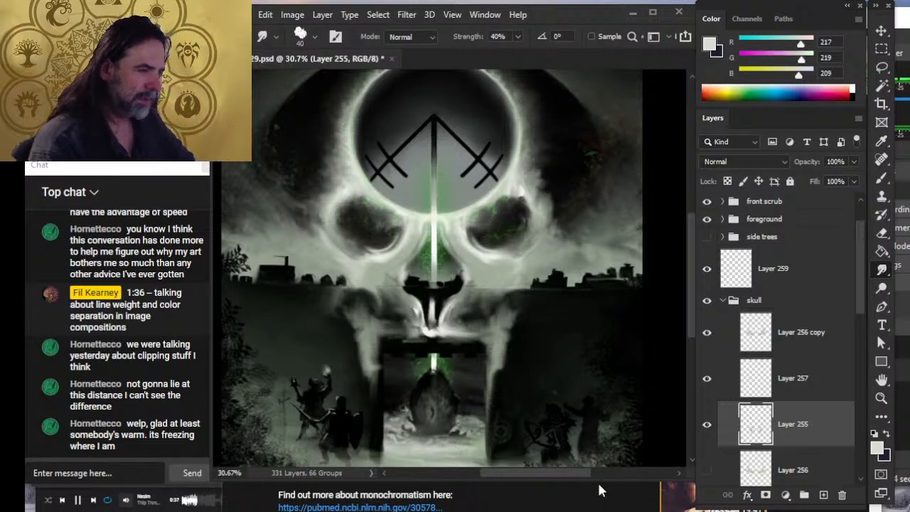
pyautogui.click(817, 383)
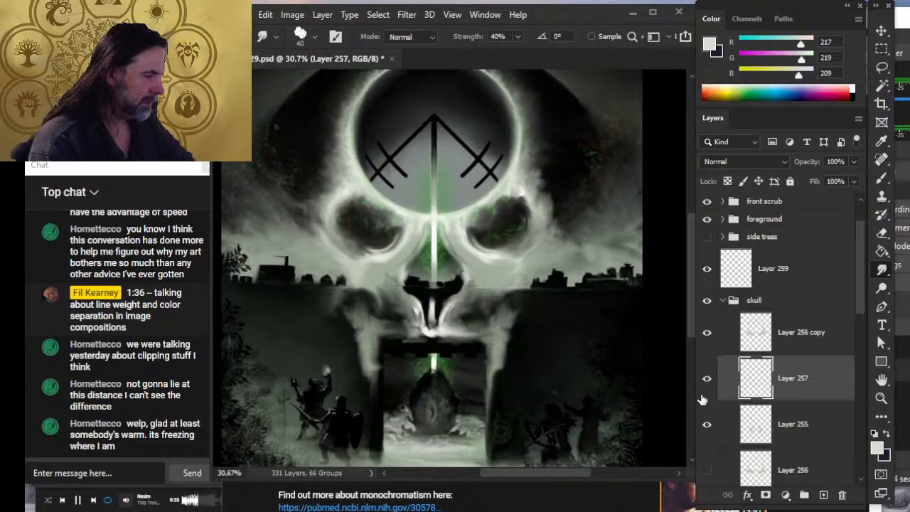
pyautogui.click(707, 379)
pyautogui.click(707, 378)
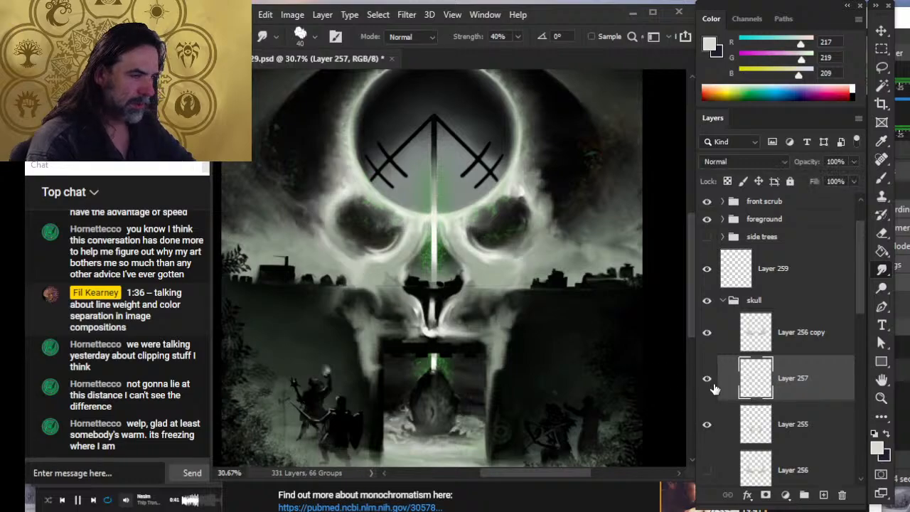
pyautogui.click(785, 421)
pyautogui.press('v')
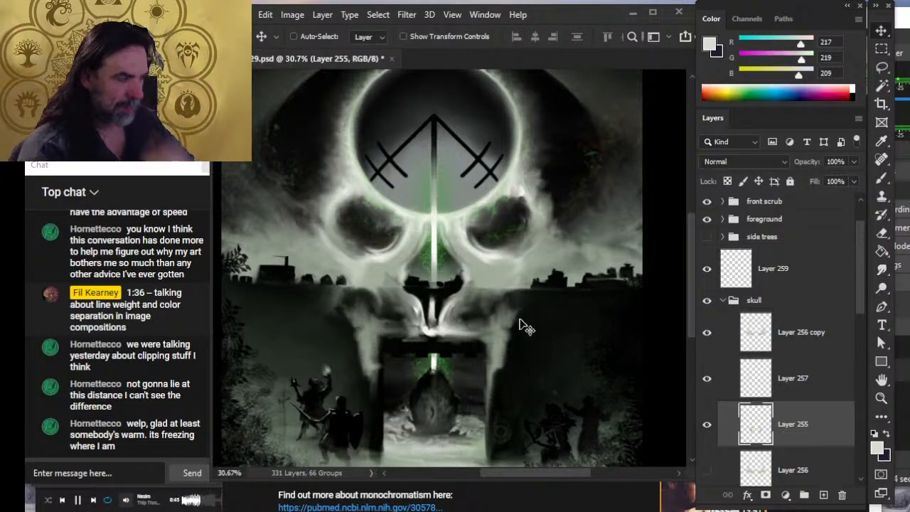
pyautogui.click(824, 386)
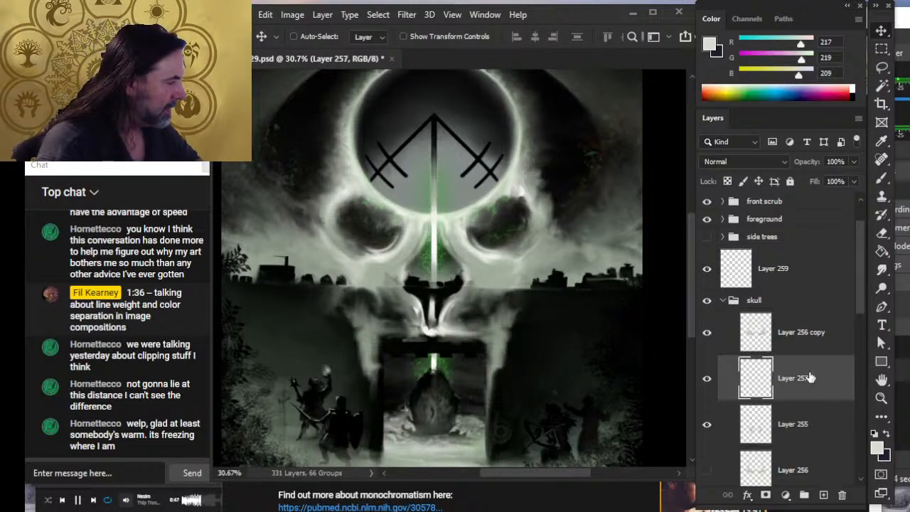
pyautogui.hotkey('alt', ']')
pyautogui.click(810, 391)
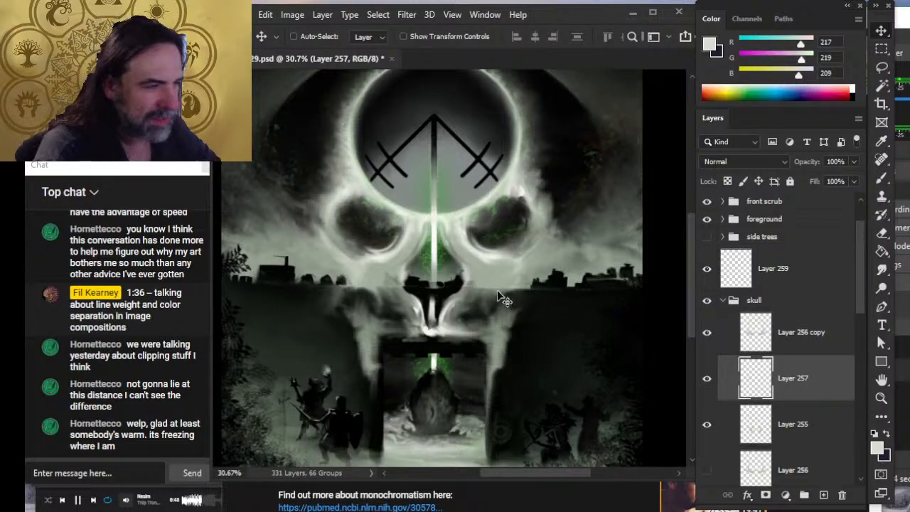
# - Paint light cheekbone strokes below both eye sockets on Layer 257 and blend them with the Smudge tool at 40% strength
pyautogui.press('b')
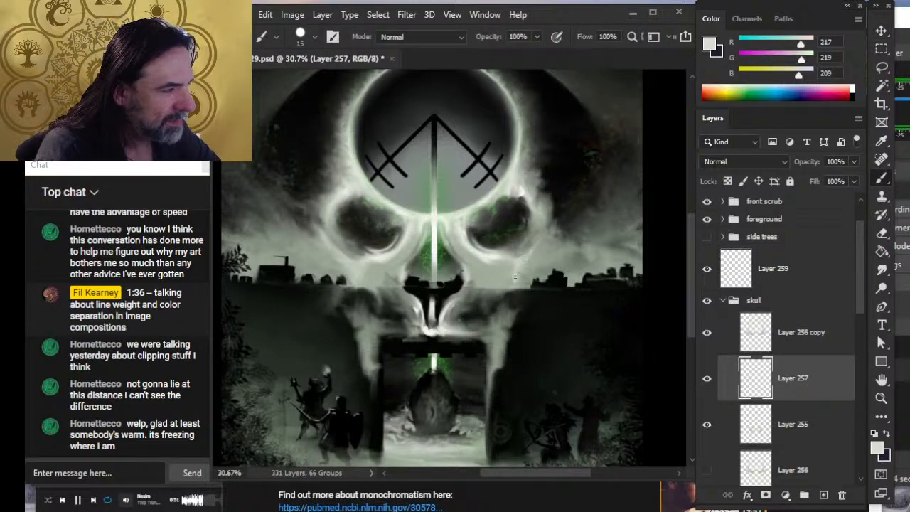
pyautogui.press('r')
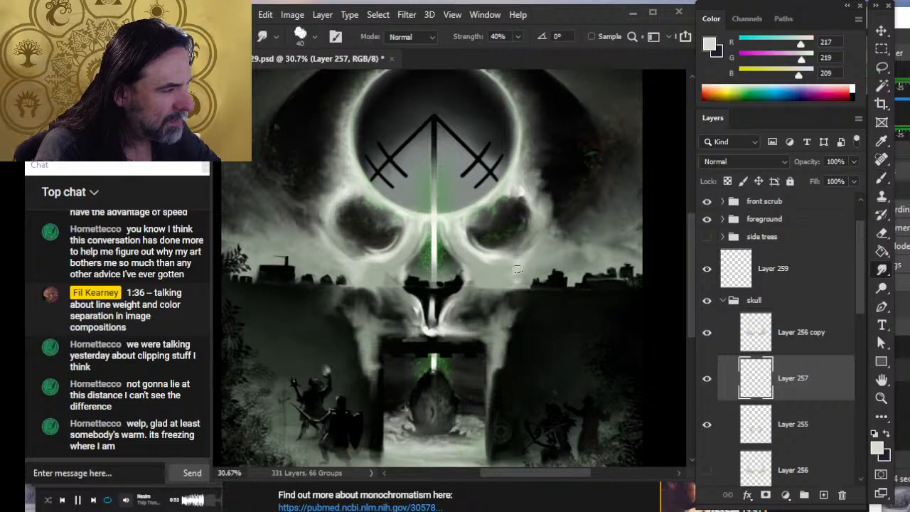
pyautogui.press('b')
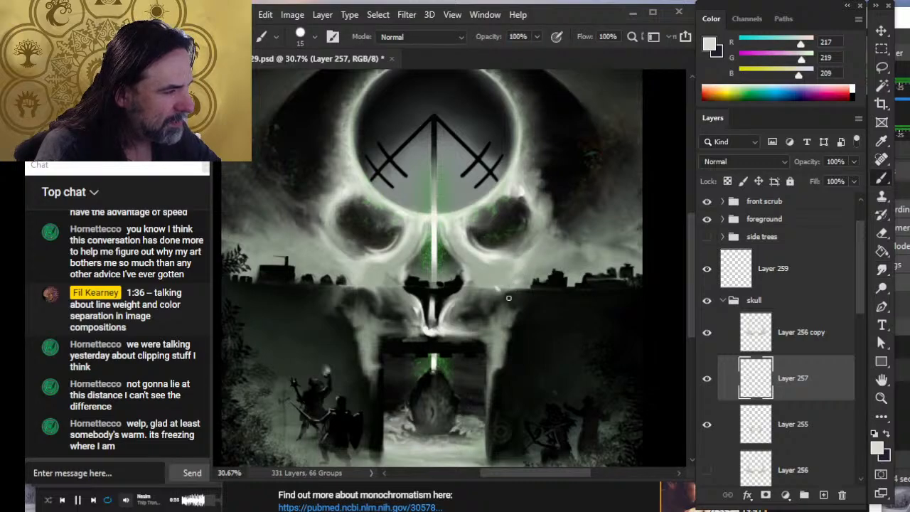
pyautogui.press('r')
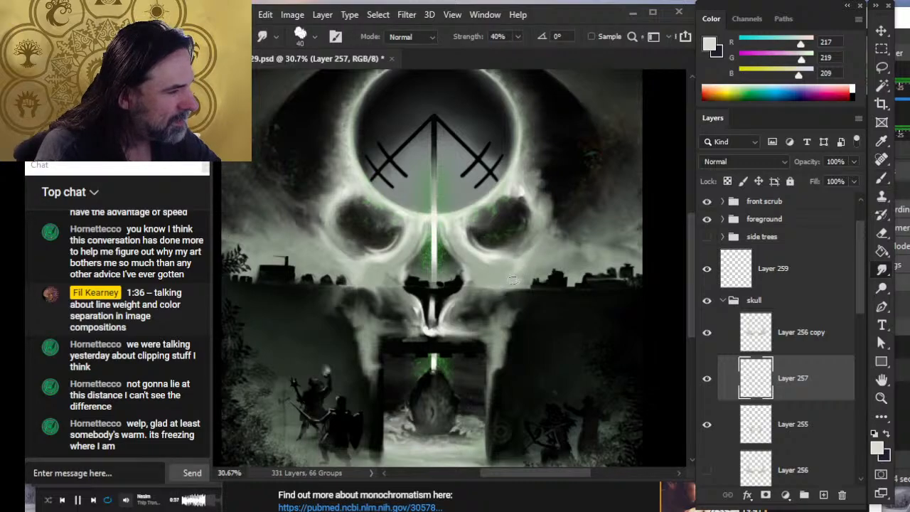
pyautogui.press('b')
pyautogui.press('r')
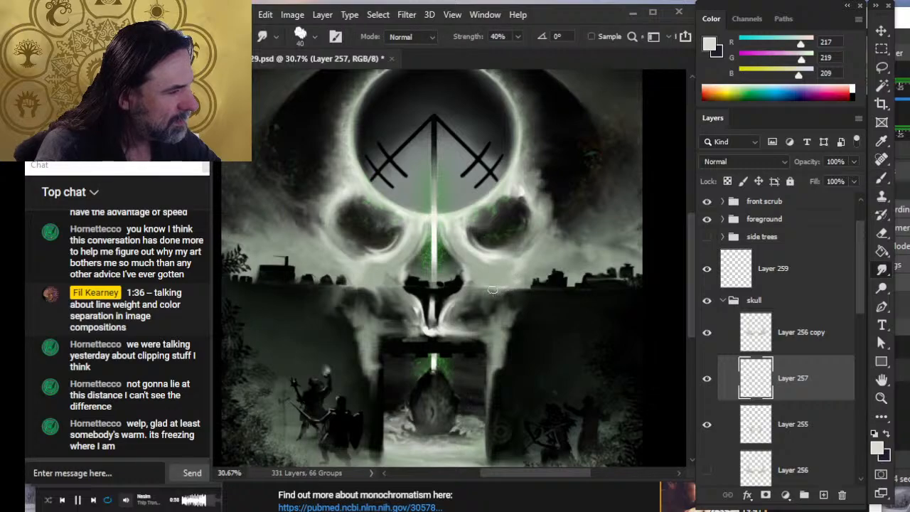
pyautogui.press('b')
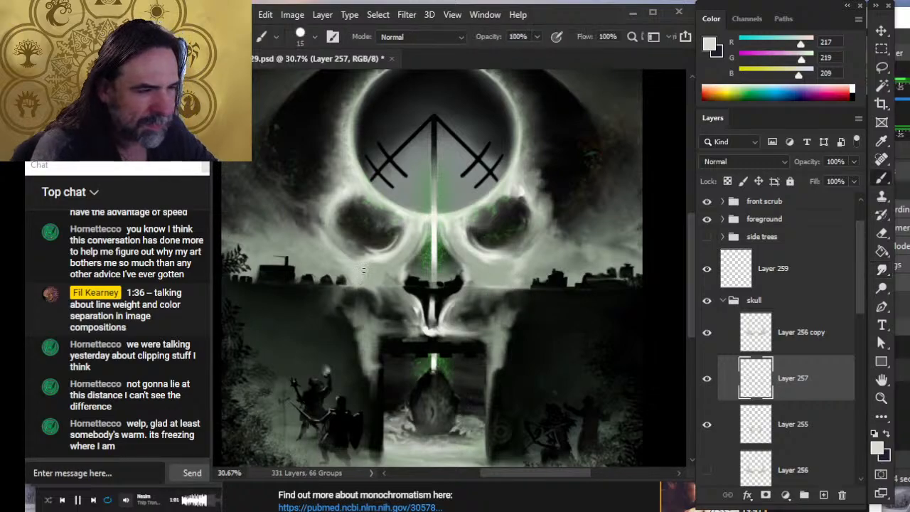
pyautogui.press('r')
# - Move Layer 257 above Layer 256 copy in the skull group and check the whole cover
pyautogui.moveTo(817, 371); pyautogui.dragTo(819, 324)
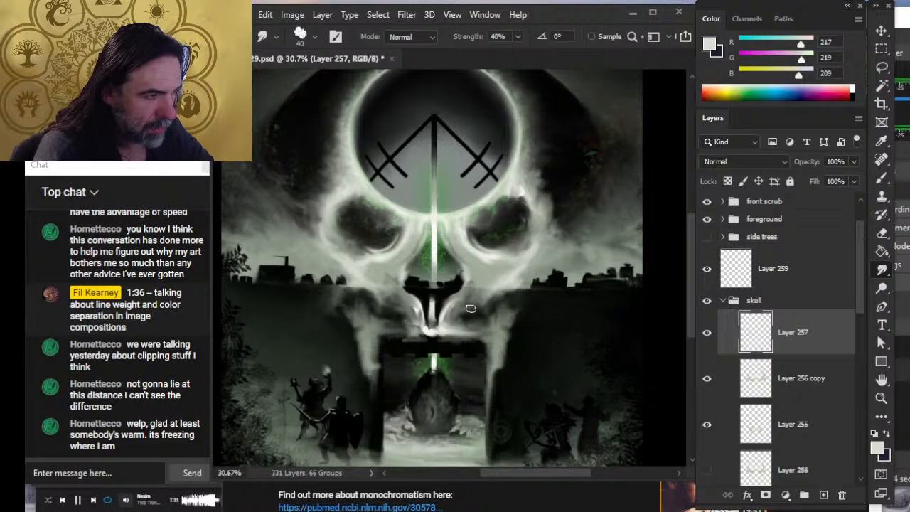
pyautogui.press('z')
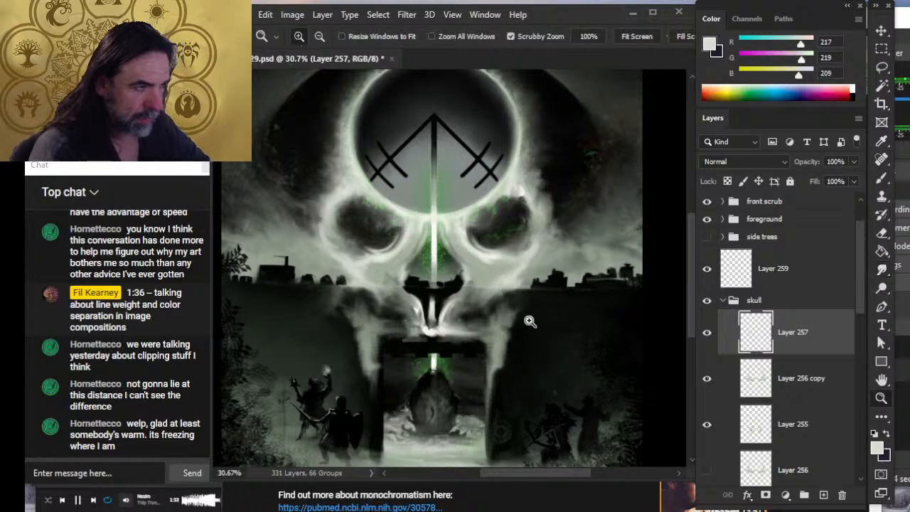
pyautogui.moveTo(531, 321); pyautogui.dragTo(477, 383)
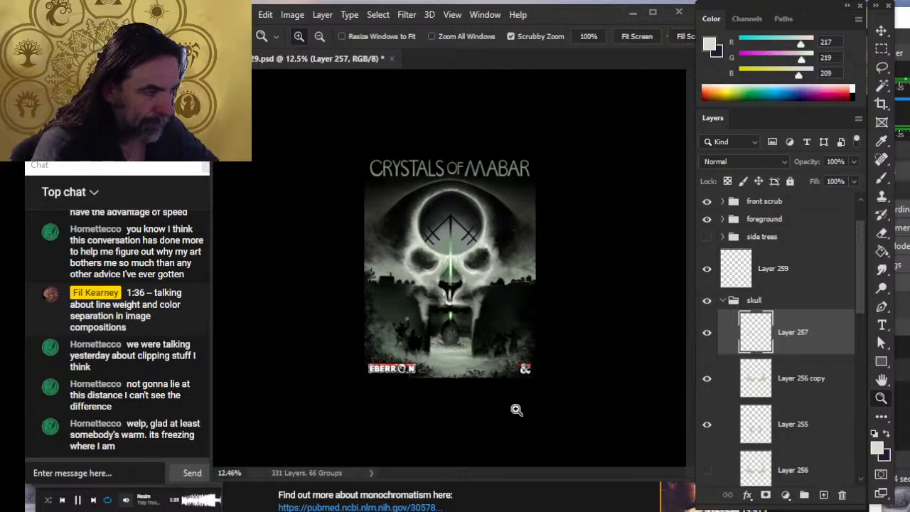
# - Check what Layer 255 contributes to the skull, duplicate it, and hide the original
pyautogui.click(816, 439)
pyautogui.click(706, 425)
pyautogui.click(706, 424)
pyautogui.rightClick(825, 439)
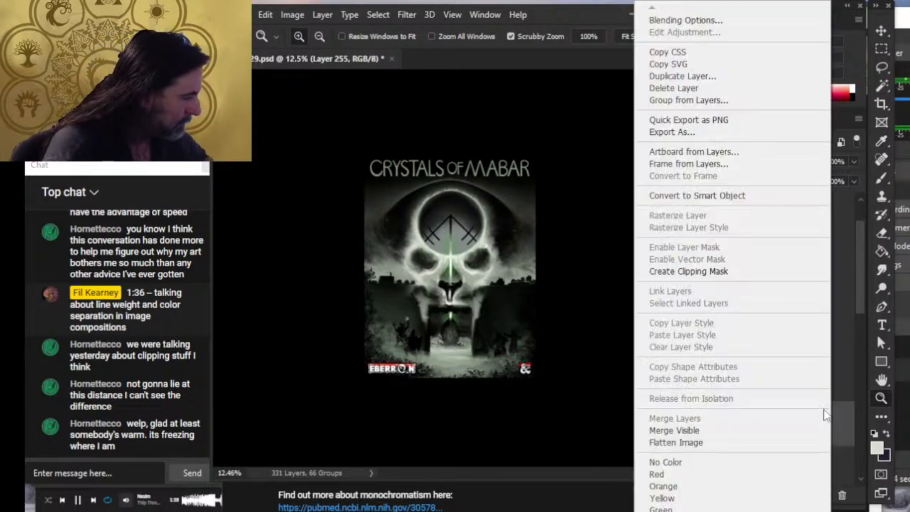
pyautogui.click(746, 78)
pyautogui.press('Return')
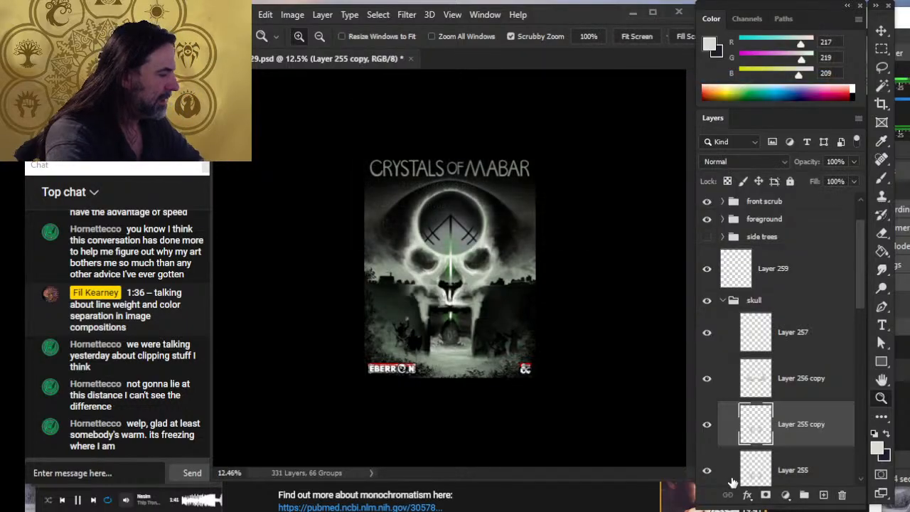
# - Smudge the outer edge of the left jaw into wisps on Layer 255 copy at 40% strength
pyautogui.click(430, 306)
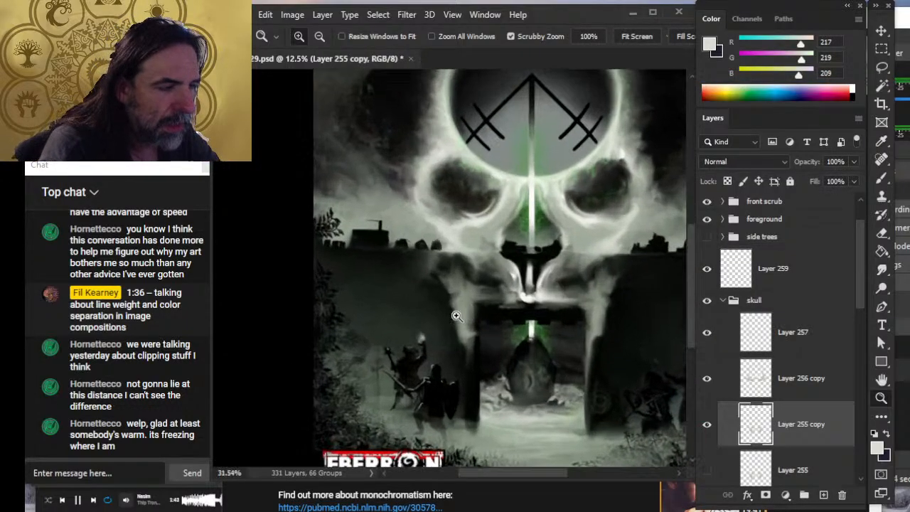
pyautogui.press('r')
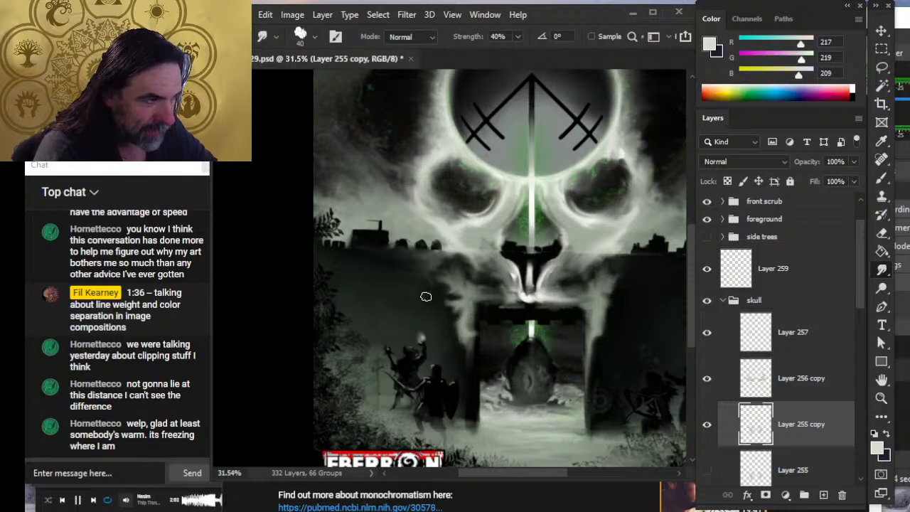
# - Try painting light jagged fog strokes beside the left jaw on Layer 255 copy with a size 15 brush
pyautogui.press('b')
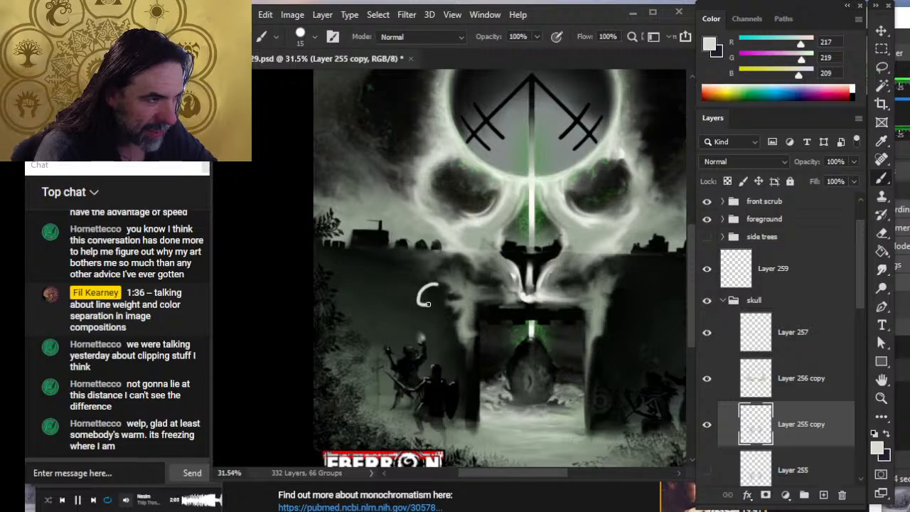
pyautogui.moveTo(430, 333); pyautogui.dragTo(441, 327)
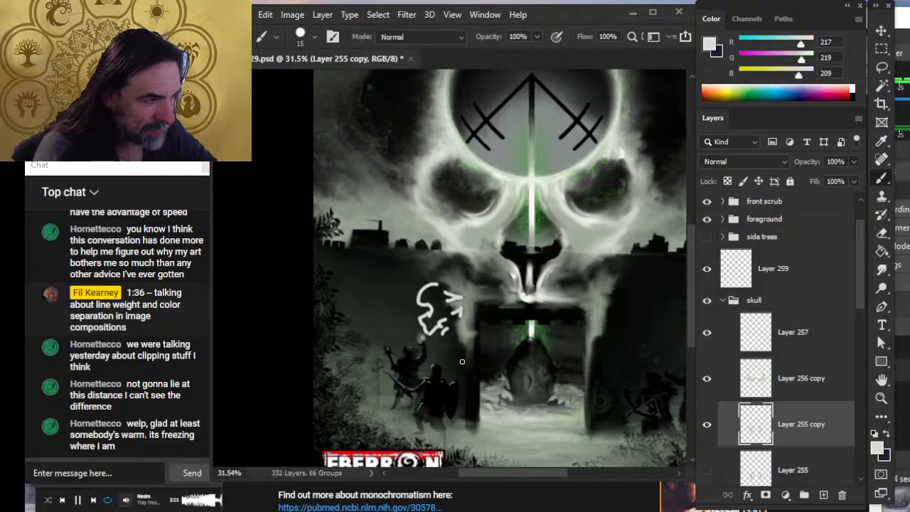
pyautogui.hotkey('ctrl', 'z')
pyautogui.hotkey('ctrl', 'z')
pyautogui.hotkey('ctrl', 'z')
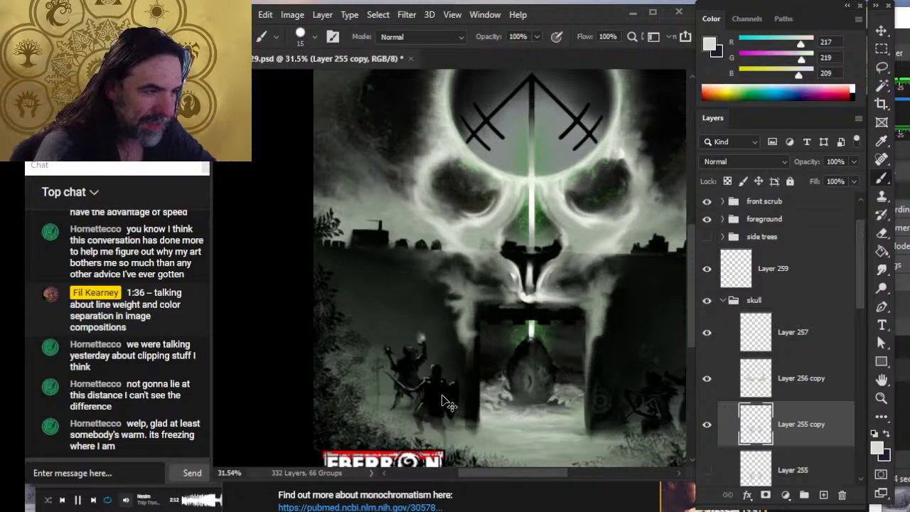
# - Try a light size 15 brush stroke on the dark wall beside the left jaw on Layer 255 copy, and undo it
pyautogui.press('r')
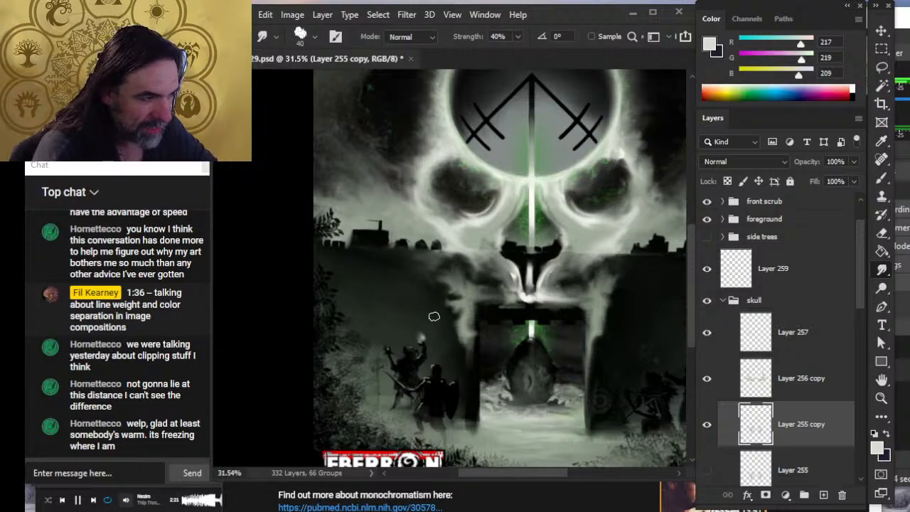
pyautogui.press('b')
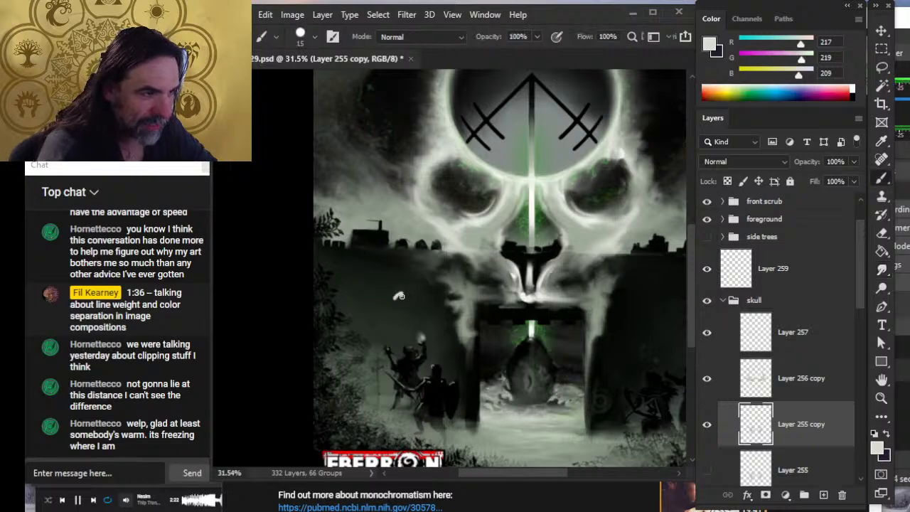
pyautogui.moveTo(417, 309)
pyautogui.mouseDown()
pyautogui.moveTo(401, 327)
pyautogui.moveTo(421, 342)
pyautogui.mouseUp()
pyautogui.hotkey('ctrl', 'z')
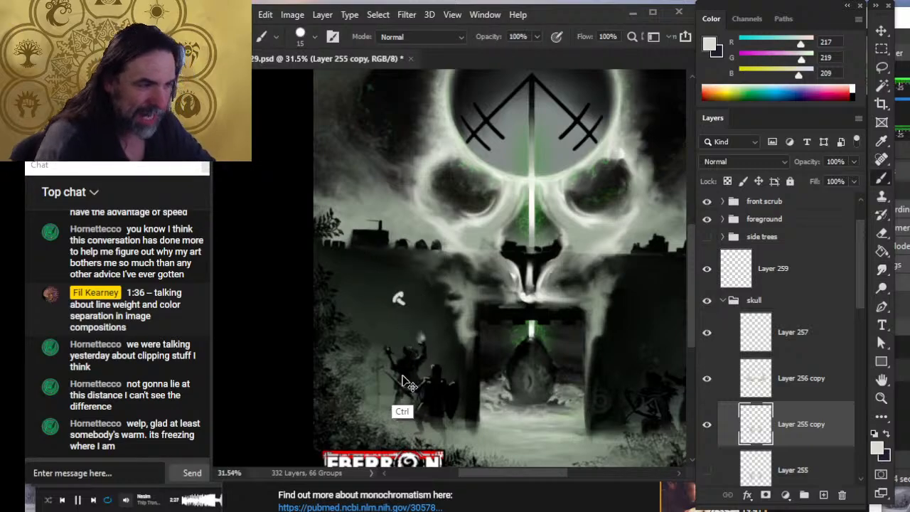
# - Smudge the fog along the left jaw on Layer 255 copy at 60% strength, checking it against the whole cover
pyautogui.press('r')
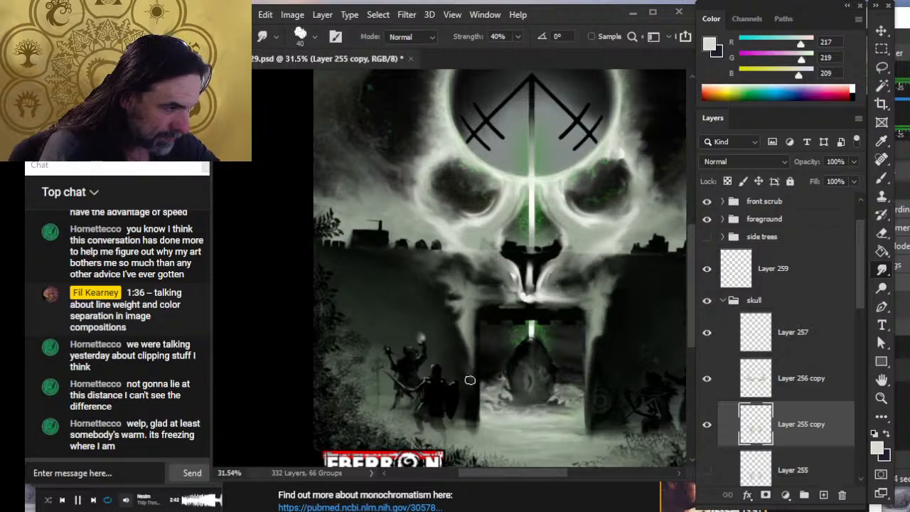
pyautogui.press('6')
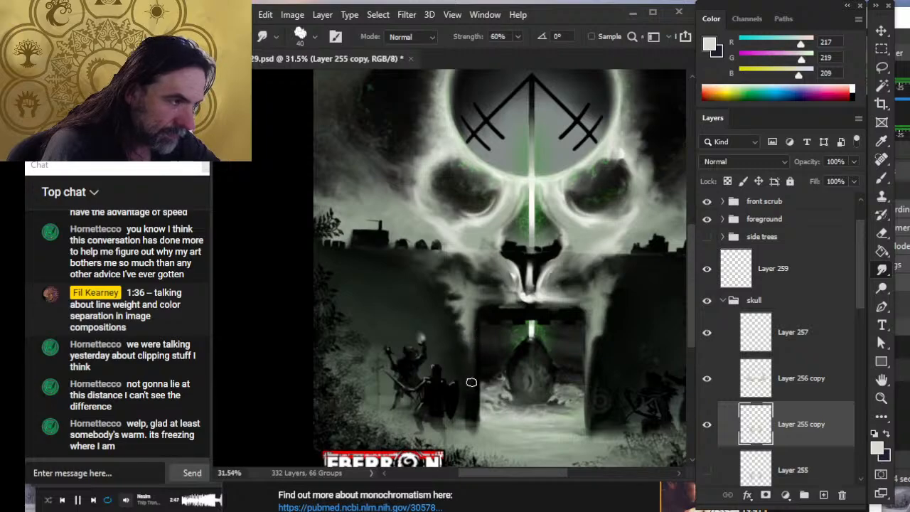
pyautogui.press('z')
pyautogui.moveTo(469, 381); pyautogui.dragTo(442, 397)
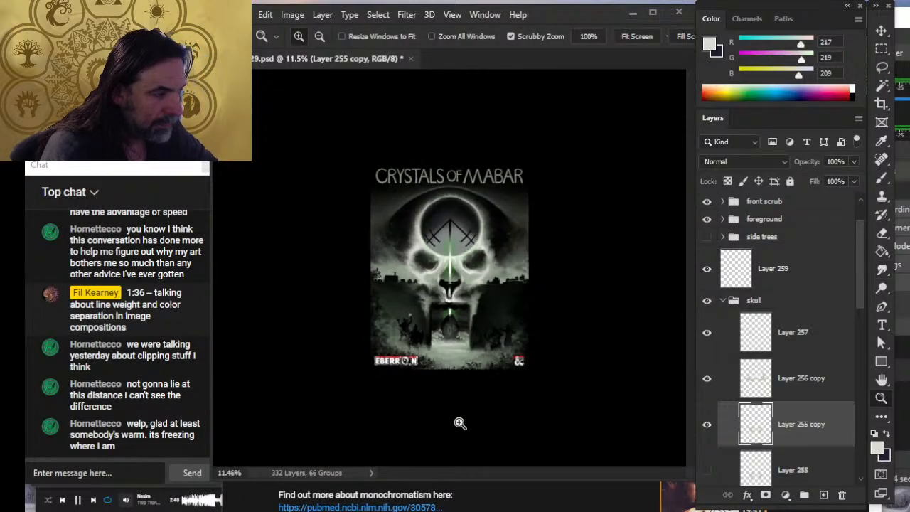
pyautogui.click(432, 311)
pyautogui.press('z')
pyautogui.click(405, 322)
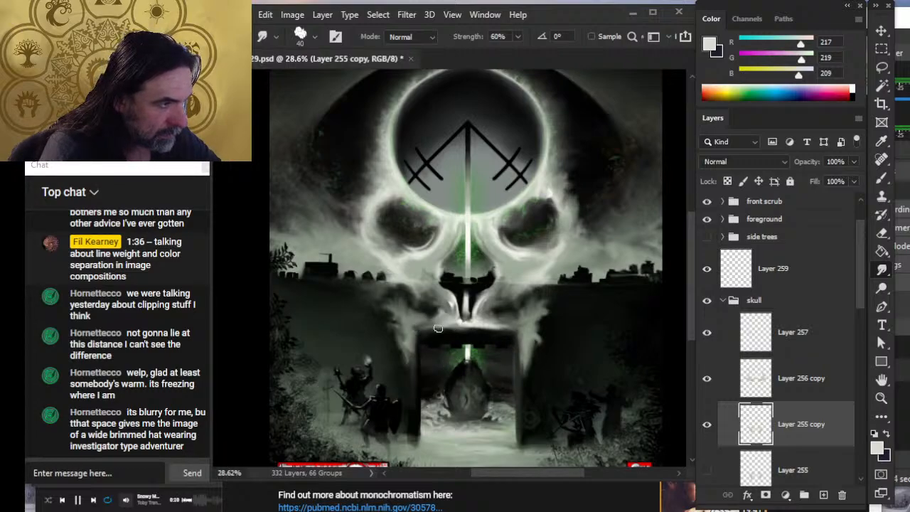
# - Review the whole cover at reduced size and set the smudge brush size to 25 for the jaw area
pyautogui.press('z')
pyautogui.moveTo(509, 381); pyautogui.dragTo(445, 381)
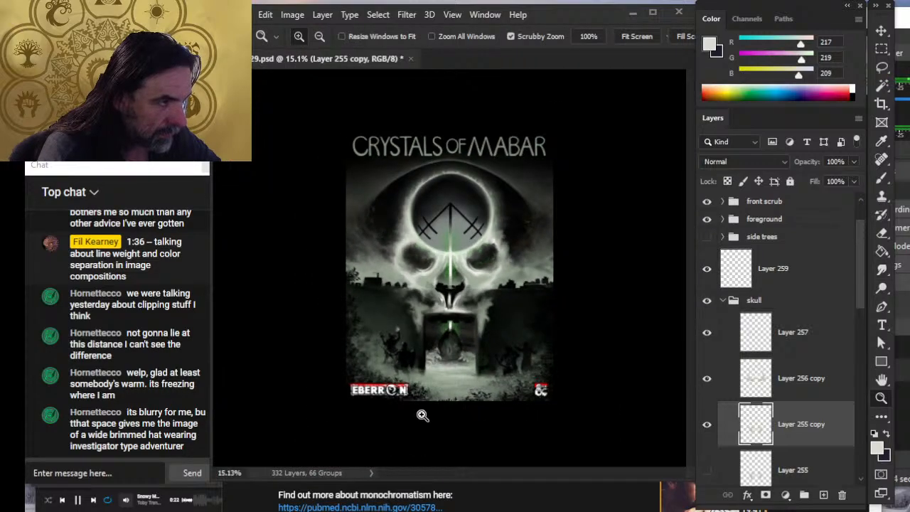
pyautogui.moveTo(527, 368); pyautogui.dragTo(464, 427)
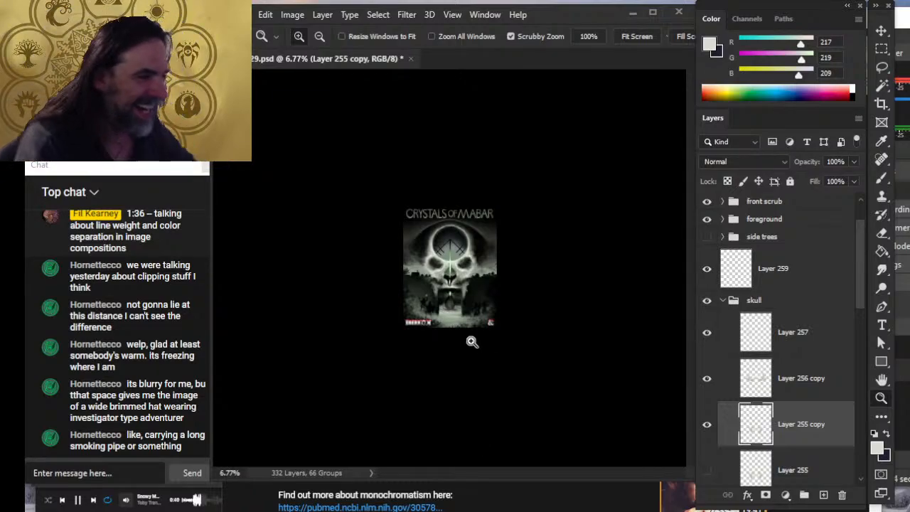
pyautogui.moveTo(460, 308); pyautogui.dragTo(494, 358)
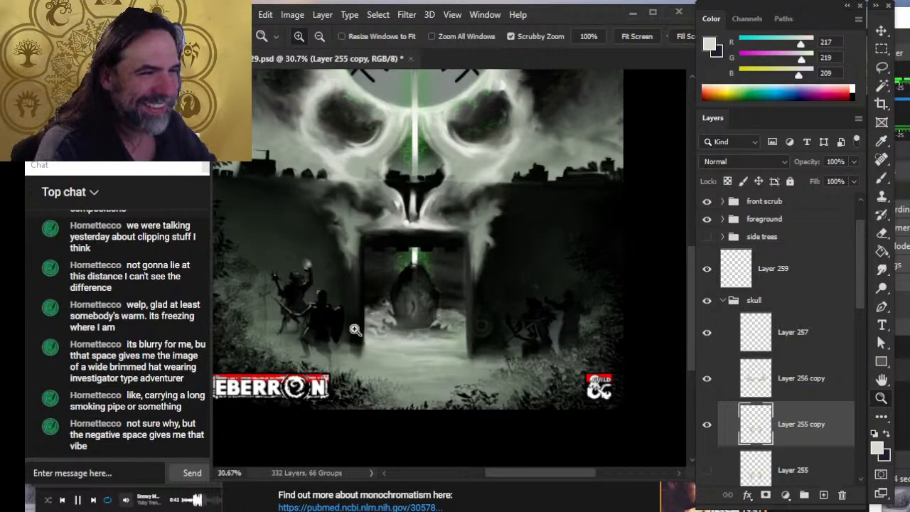
pyautogui.press('r')
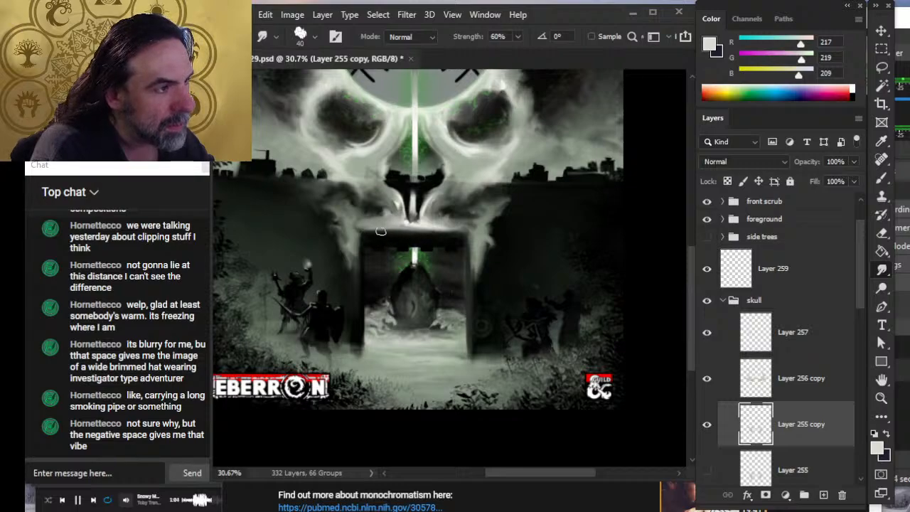
pyautogui.press('[')
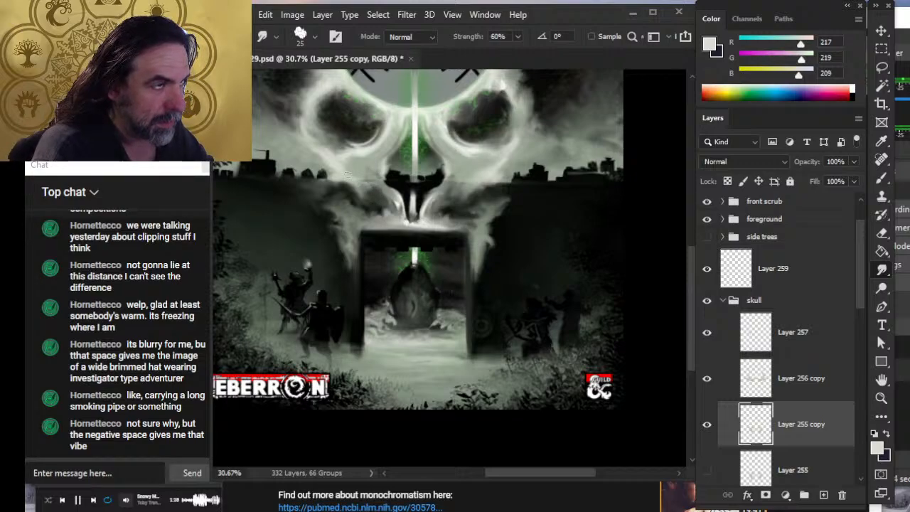
# - Check what Layer 256 copy contributes, move Layer 255 copy above it, and merge Layer 257 down into Layer 255 copy
pyautogui.click(708, 378)
pyautogui.click(707, 379)
pyautogui.moveTo(804, 425); pyautogui.dragTo(785, 353)
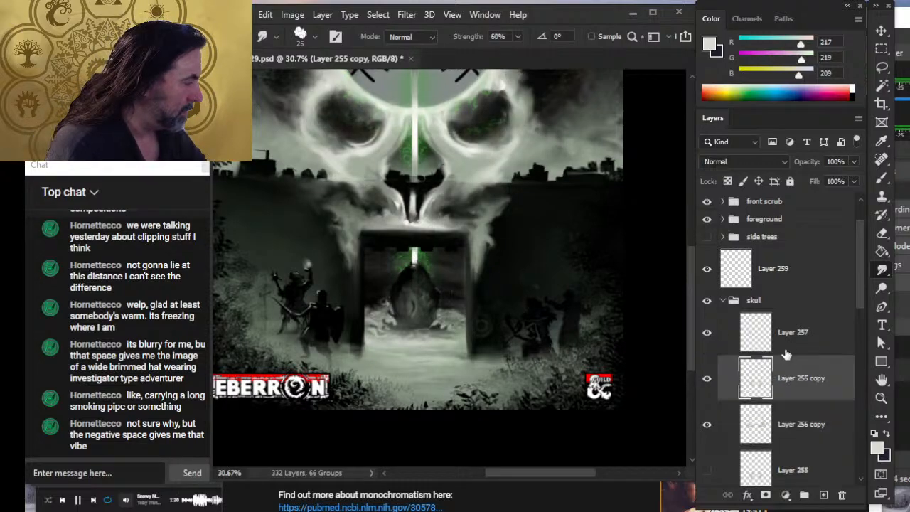
pyautogui.rightClick(785, 353)
pyautogui.click(742, 414)
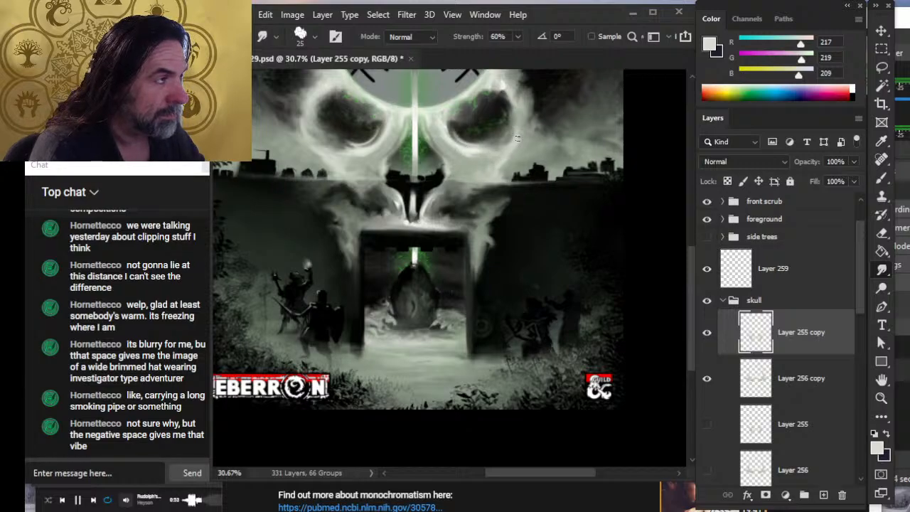
# - Review the whole cover and add a new layer above Layer 255 copy in the skull group
pyautogui.press('z')
pyautogui.moveTo(490, 195); pyautogui.dragTo(411, 206)
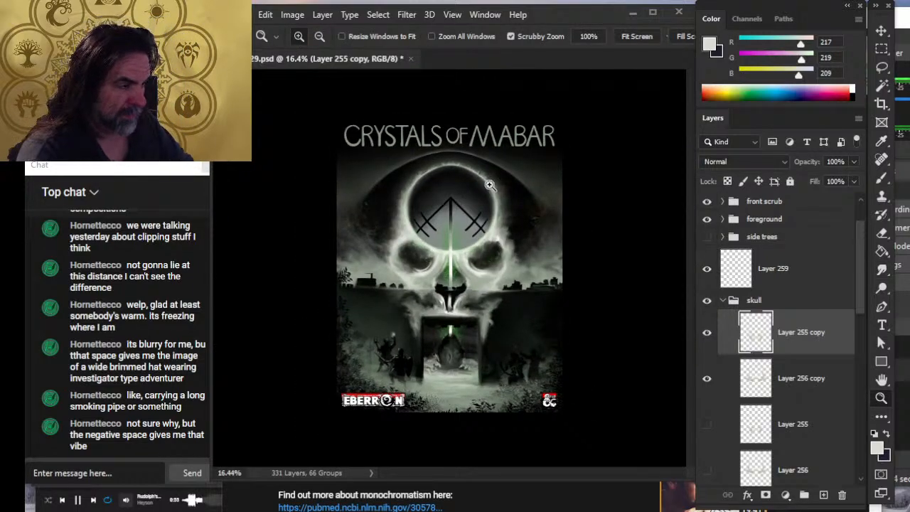
pyautogui.moveTo(473, 168); pyautogui.dragTo(439, 231)
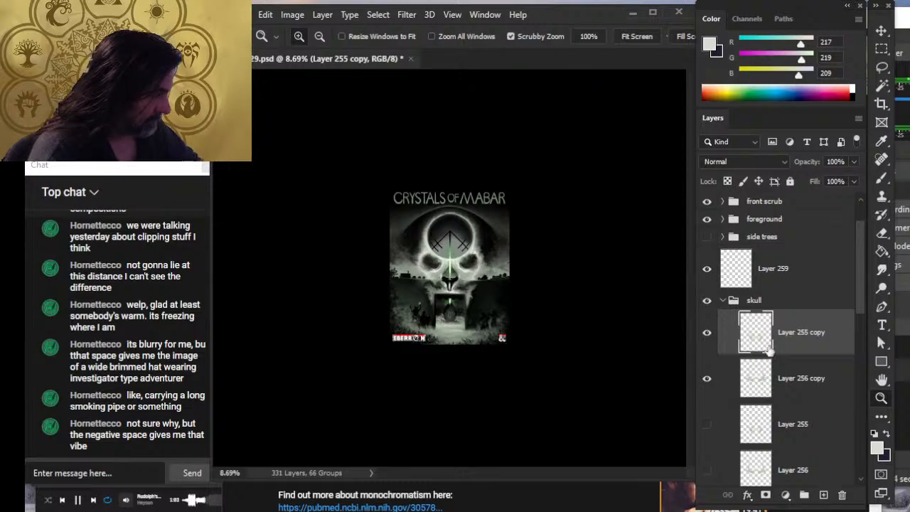
pyautogui.click(823, 495)
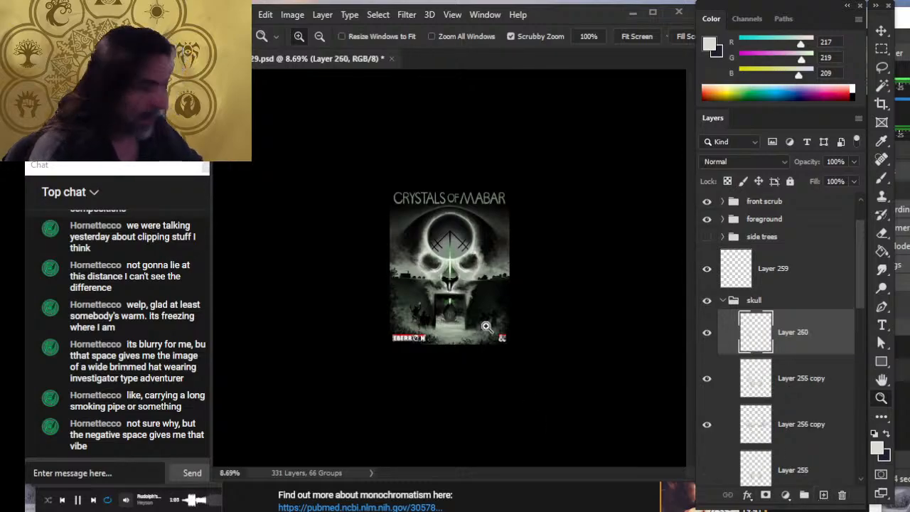
# - Sample the pale gray-green fog color and paint size 15 strokes on both cheeks beside the nose on the new layer
pyautogui.moveTo(446, 270); pyautogui.dragTo(514, 301)
pyautogui.press('b')
pyautogui.keyDown('alt'); pyautogui.click(402, 323); pyautogui.keyUp('alt')
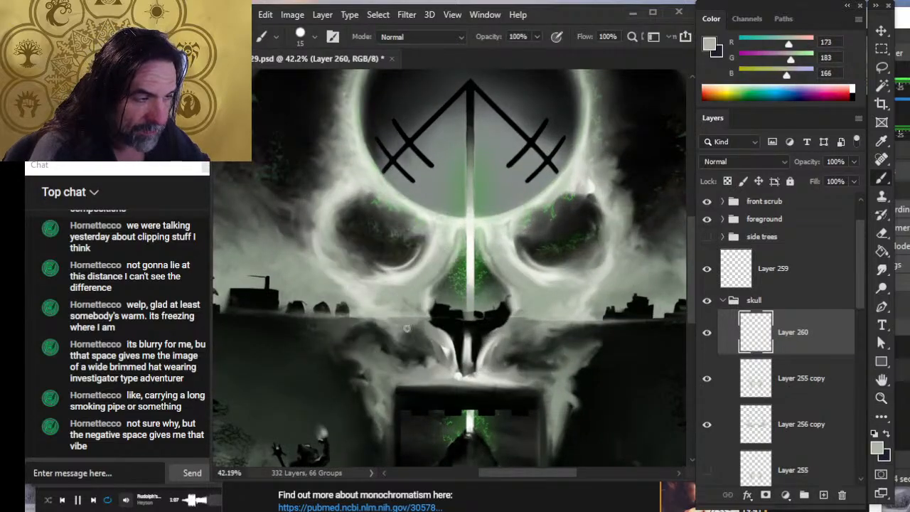
pyautogui.moveTo(395, 324)
pyautogui.mouseDown()
pyautogui.moveTo(408, 328)
pyautogui.moveTo(404, 349)
pyautogui.moveTo(428, 362)
pyautogui.mouseUp()
pyautogui.moveTo(533, 319)
pyautogui.mouseDown()
pyautogui.moveTo(547, 323)
pyautogui.moveTo(529, 348)
pyautogui.mouseUp()
# - Smudge the new strokes on both cheeks into the surrounding fog at 60% strength with a size 25 brush
pyautogui.press('r')
pyautogui.moveTo(407, 339)
pyautogui.mouseDown()
pyautogui.moveTo(392, 314)
pyautogui.moveTo(400, 317)
pyautogui.moveTo(405, 347)
pyautogui.moveTo(402, 328)
pyautogui.moveTo(421, 331)
pyautogui.moveTo(400, 347)
pyautogui.mouseUp()
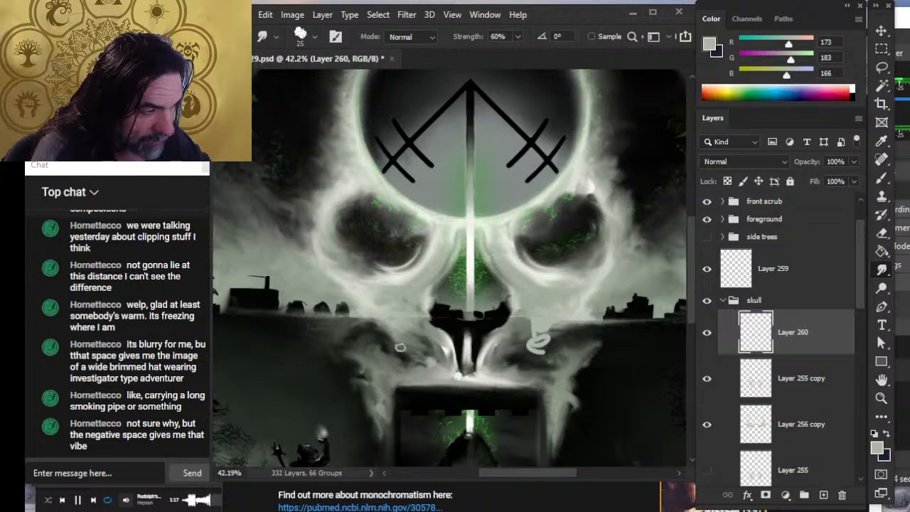
pyautogui.press('z')
pyautogui.moveTo(530, 337); pyautogui.dragTo(463, 339)
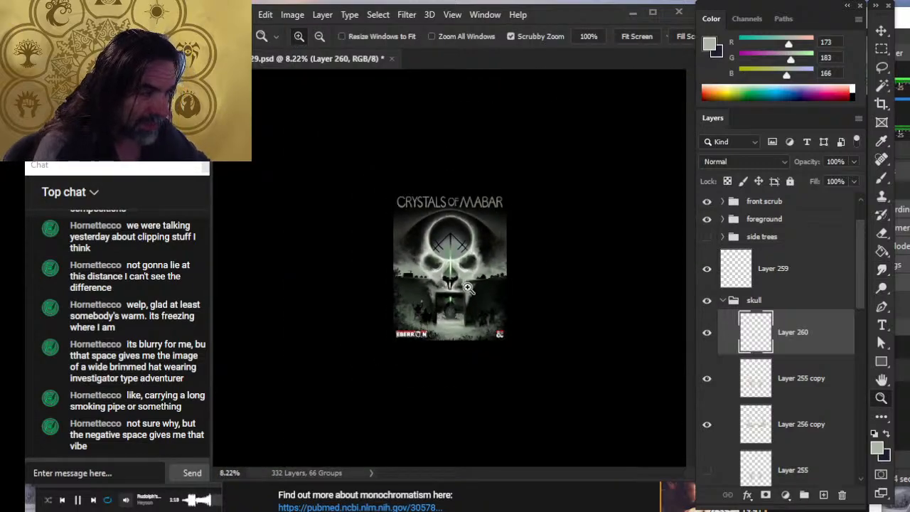
pyautogui.moveTo(458, 281); pyautogui.dragTo(520, 334)
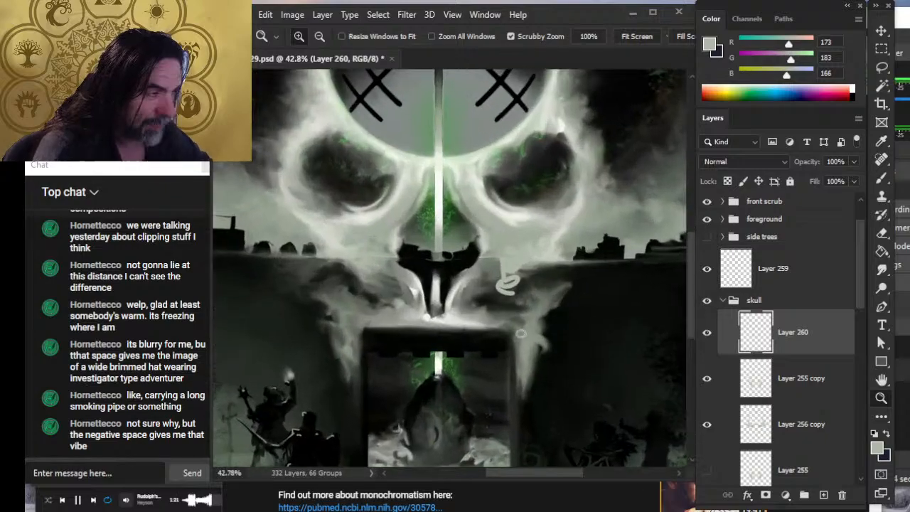
pyautogui.press('r')
pyautogui.moveTo(504, 260)
pyautogui.mouseDown()
pyautogui.moveTo(496, 272)
pyautogui.moveTo(514, 254)
pyautogui.moveTo(523, 278)
pyautogui.moveTo(497, 263)
pyautogui.moveTo(487, 275)
pyautogui.moveTo(523, 280)
pyautogui.moveTo(489, 287)
pyautogui.mouseUp()
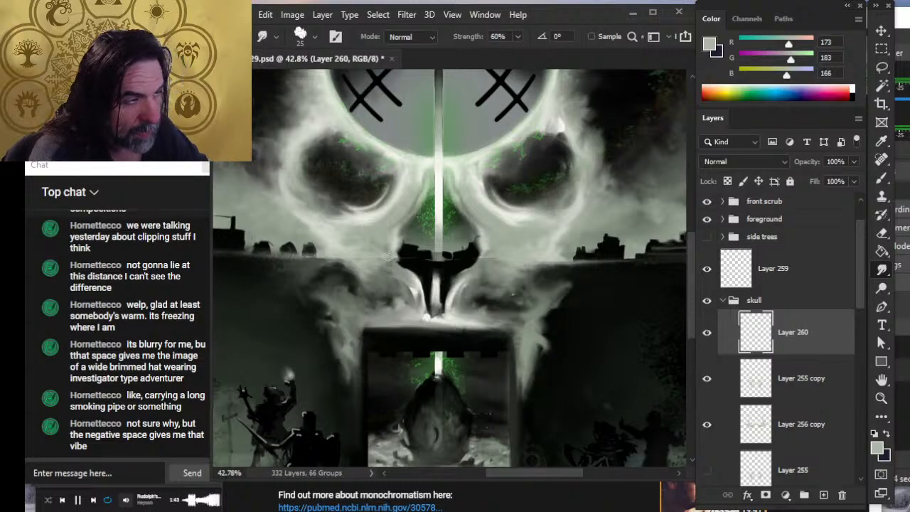
# - Sample the gray-green fog tone below the left eye socket (R 159, G 169, B 153) and return to the Smudge tool
pyautogui.press('b')
pyautogui.keyDown('alt'); pyautogui.click(367, 236); pyautogui.keyUp('alt')
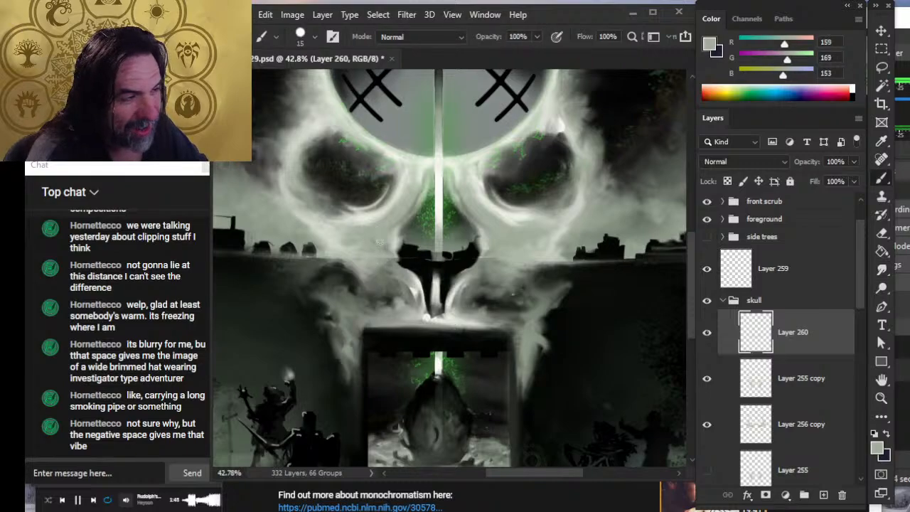
pyautogui.press('r')
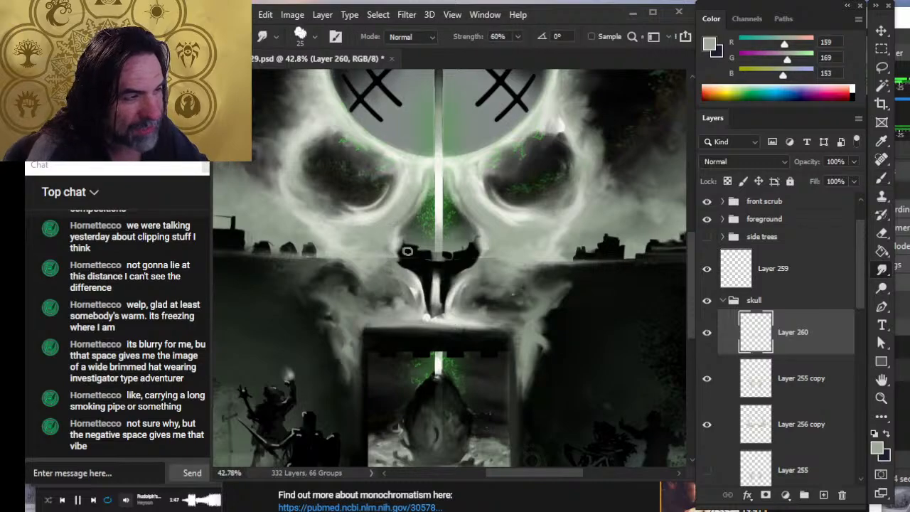
# - Examine how the blended cheeks and jaw read close up and across the whole cover at reduced size
pyautogui.press('z')
pyautogui.moveTo(521, 299); pyautogui.dragTo(442, 341)
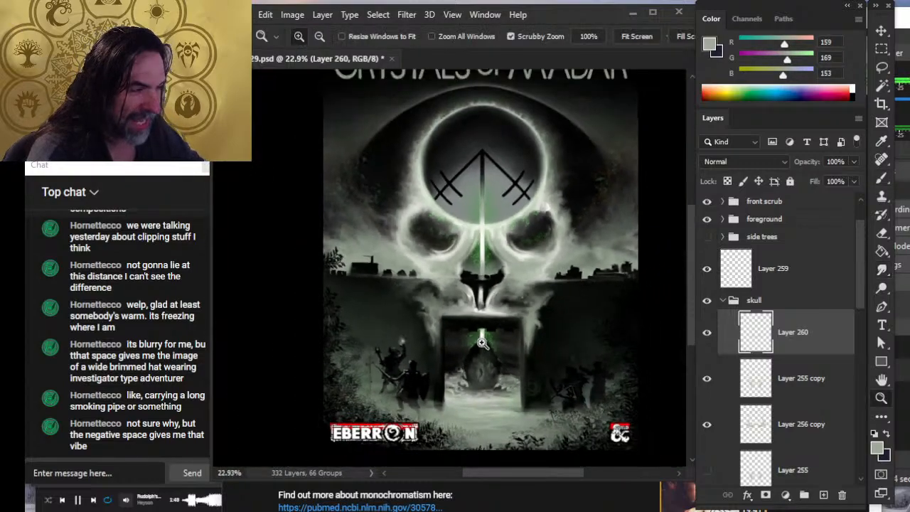
pyautogui.press('z')
pyautogui.moveTo(461, 297); pyautogui.dragTo(533, 313)
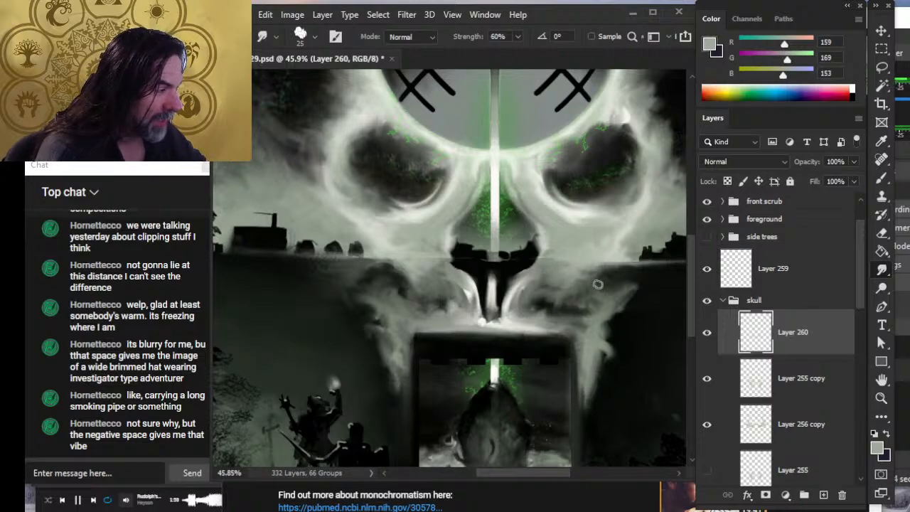
pyautogui.press('z')
pyautogui.hotkey('ctrl', '0')
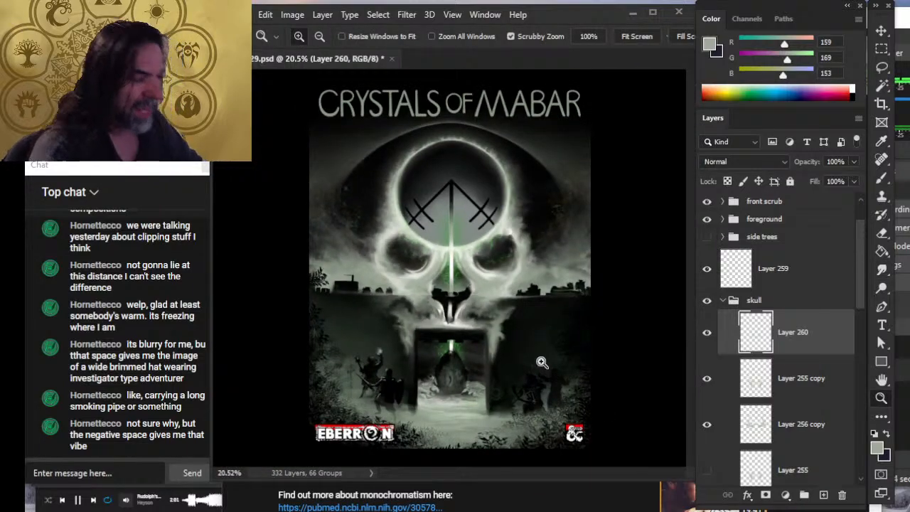
pyautogui.moveTo(543, 362); pyautogui.dragTo(481, 367)
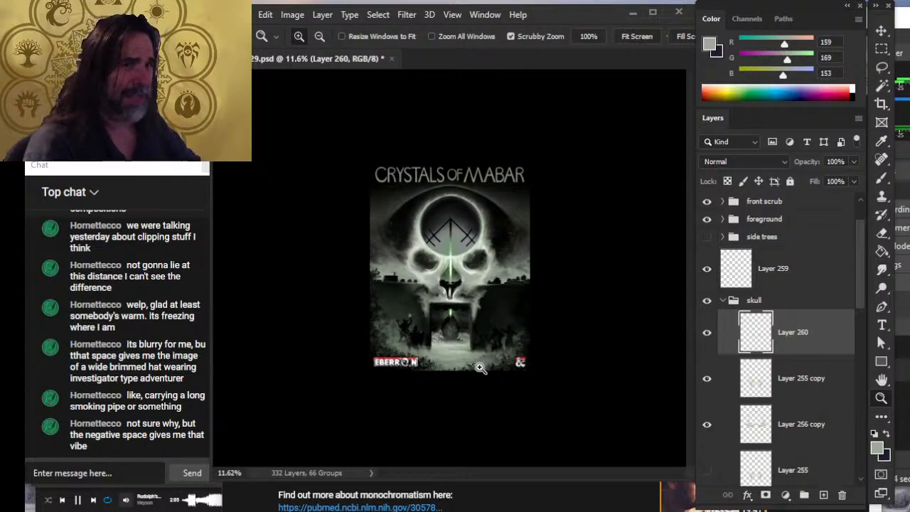
pyautogui.moveTo(447, 270); pyautogui.dragTo(546, 331)
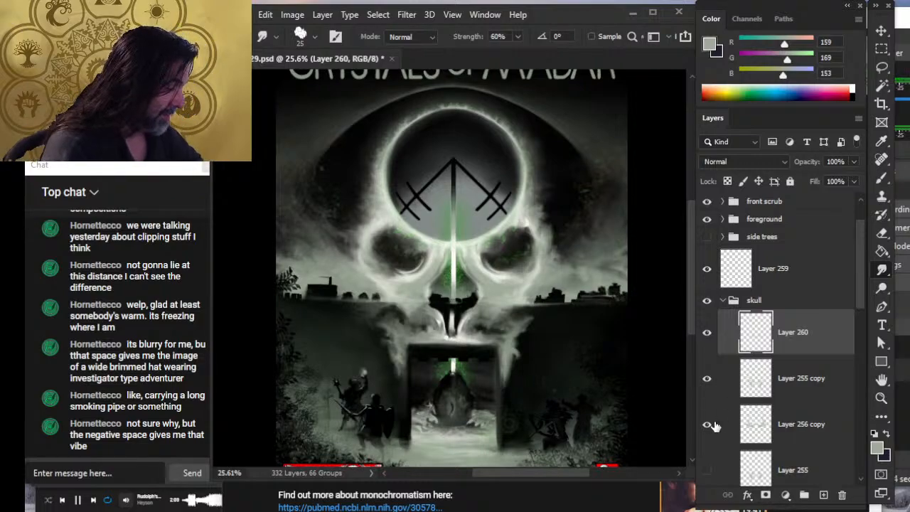
# - Check what Layer 255 copy contributes to the skull and merge Layer 260 down into it
pyautogui.click(707, 378)
pyautogui.click(706, 378)
pyautogui.rightClick(796, 378)
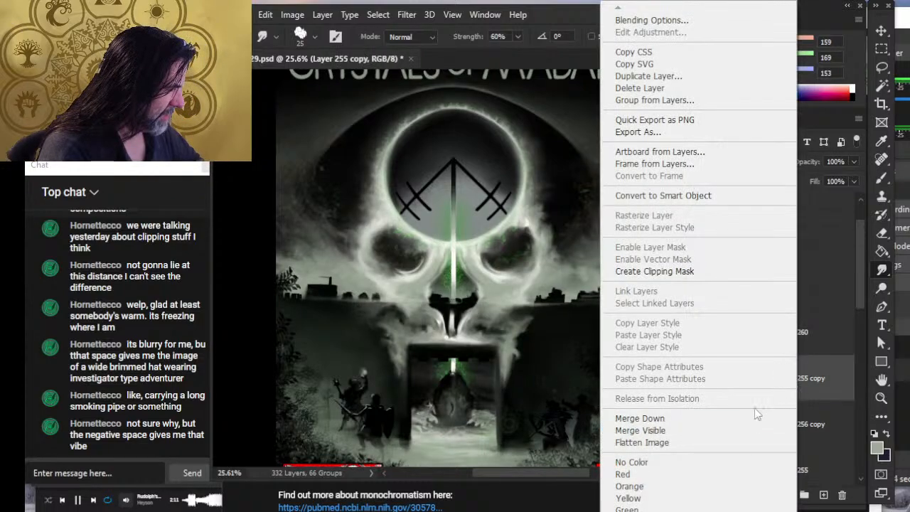
pyautogui.rightClick(825, 348)
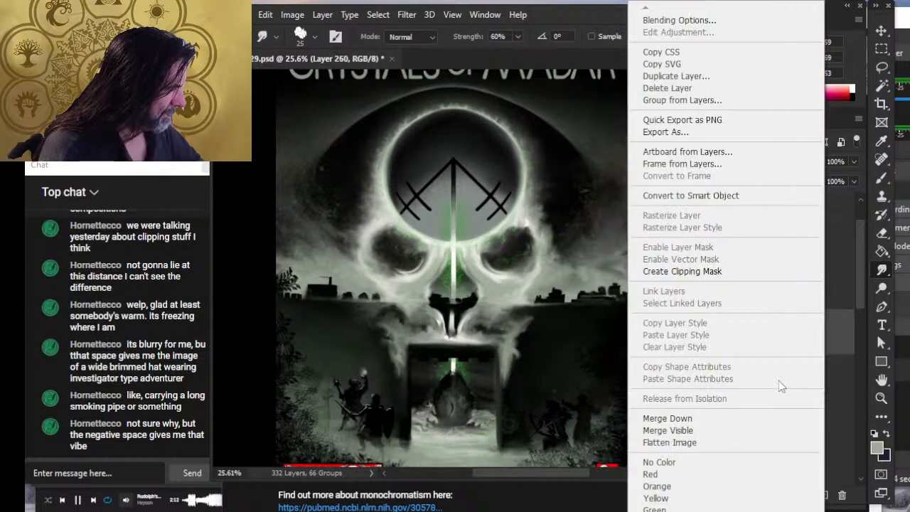
pyautogui.click(727, 424)
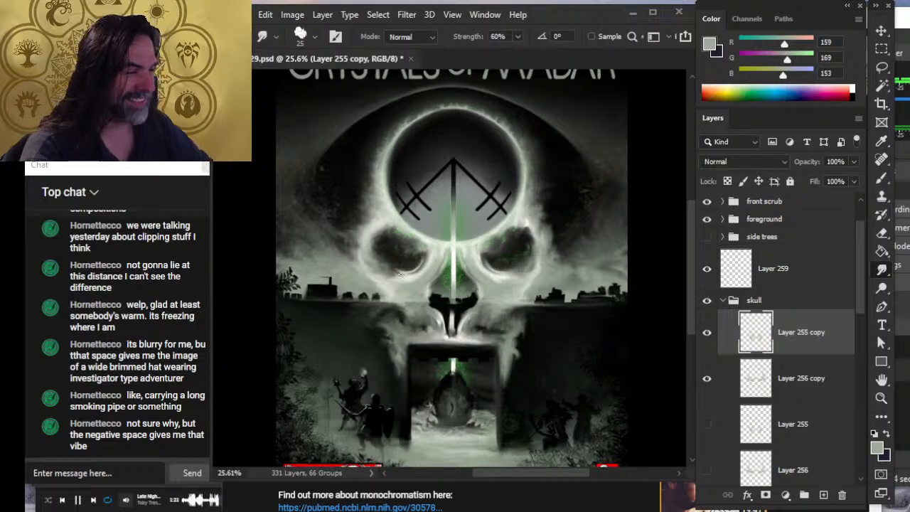
# - Compare the skull with Layer 255 copy hidden and shown, and review the whole cover
pyautogui.hotkey('ctrl', 'space')
pyautogui.moveTo(426, 292); pyautogui.dragTo(436, 292)
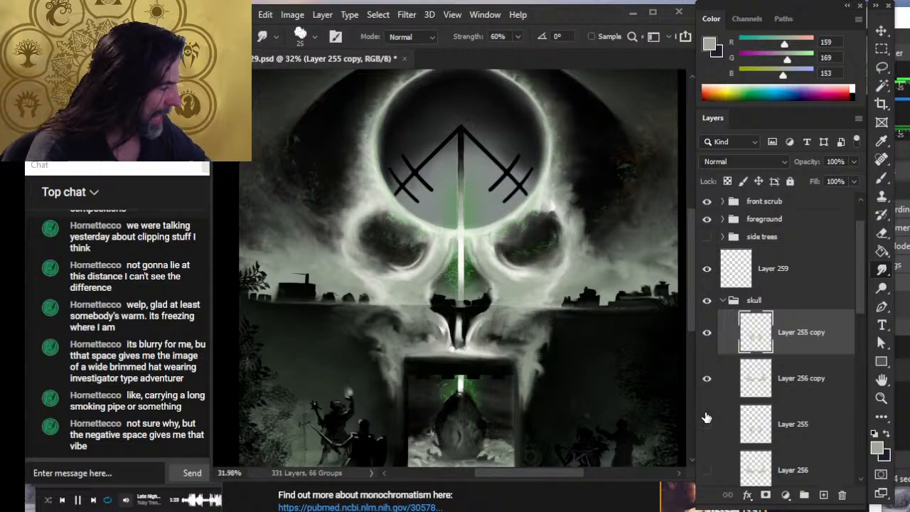
pyautogui.click(707, 334)
pyautogui.click(707, 334)
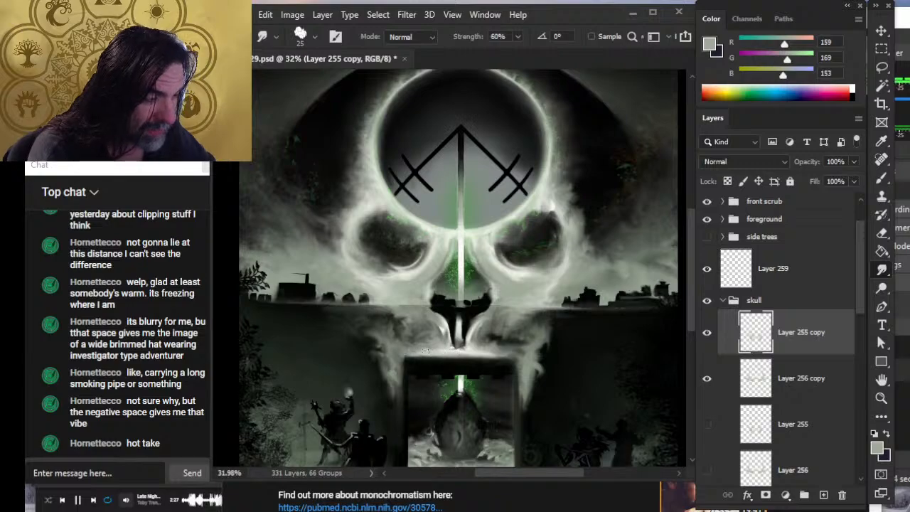
pyautogui.press('z')
pyautogui.hotkey('ctrl', '0')
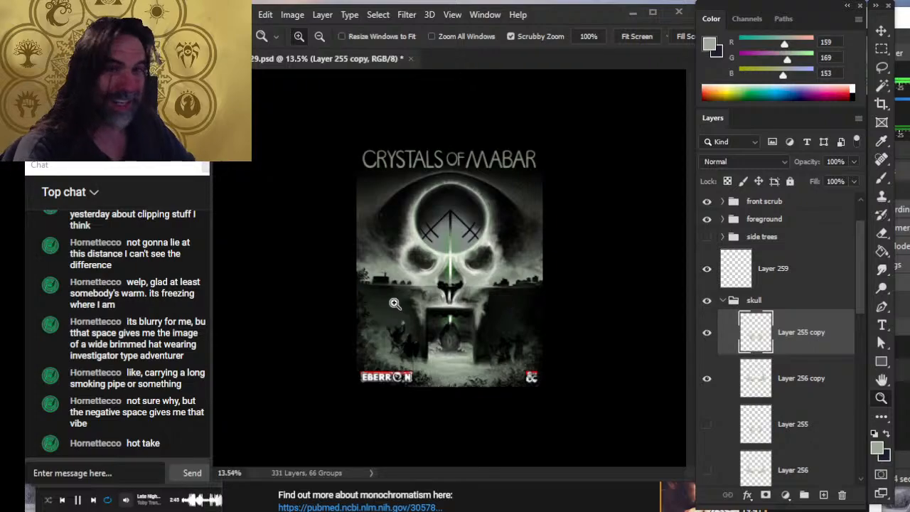
# - Marquee-select the area around the left eye socket and horizon fog, and clear the selection
pyautogui.moveTo(411, 263)
pyautogui.mouseDown()
pyautogui.moveTo(540, 332)
pyautogui.moveTo(461, 269)
pyautogui.mouseUp()
pyautogui.press('l')
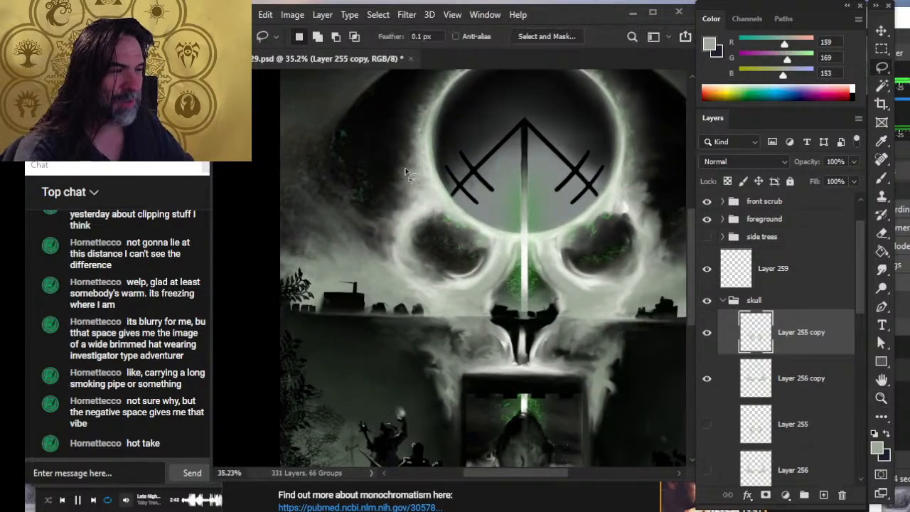
pyautogui.click(882, 49)
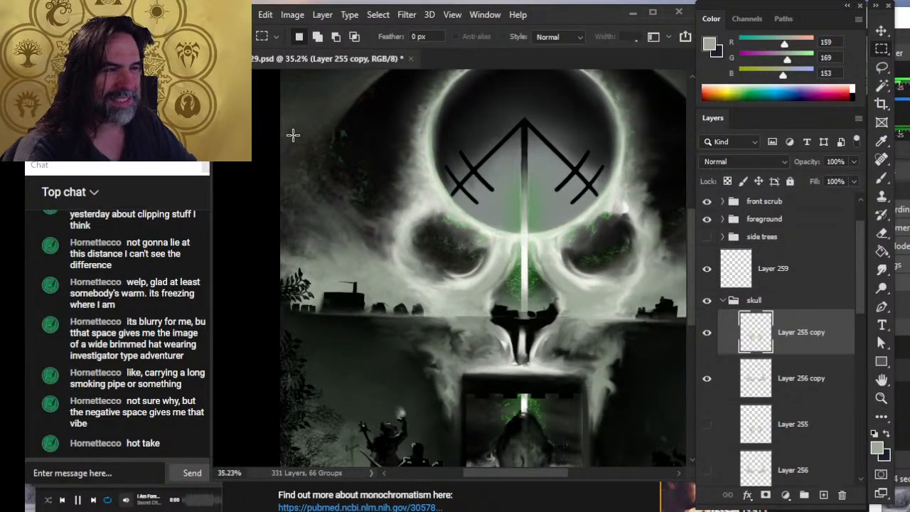
pyautogui.moveTo(293, 135); pyautogui.dragTo(495, 361)
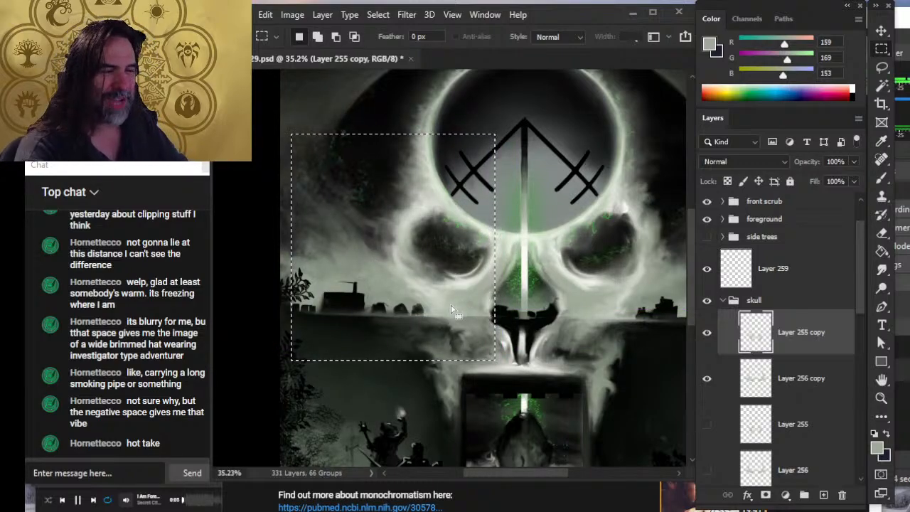
pyautogui.press('l')
pyautogui.hotkey('ctrl', 'd')
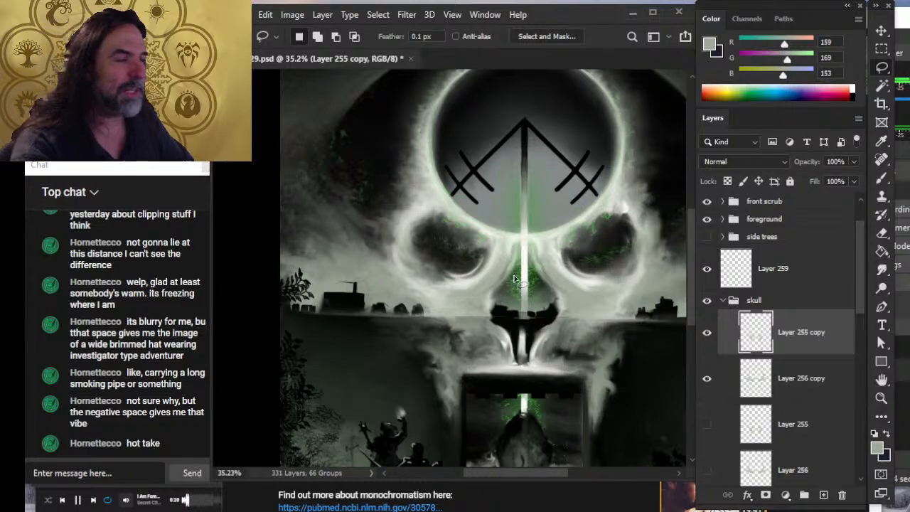
# - Review the whole cover, and compare the left eye socket with Layer 256 copy and Layer 255 copy hidden and shown
pyautogui.press('z')
pyautogui.moveTo(523, 268); pyautogui.dragTo(462, 273)
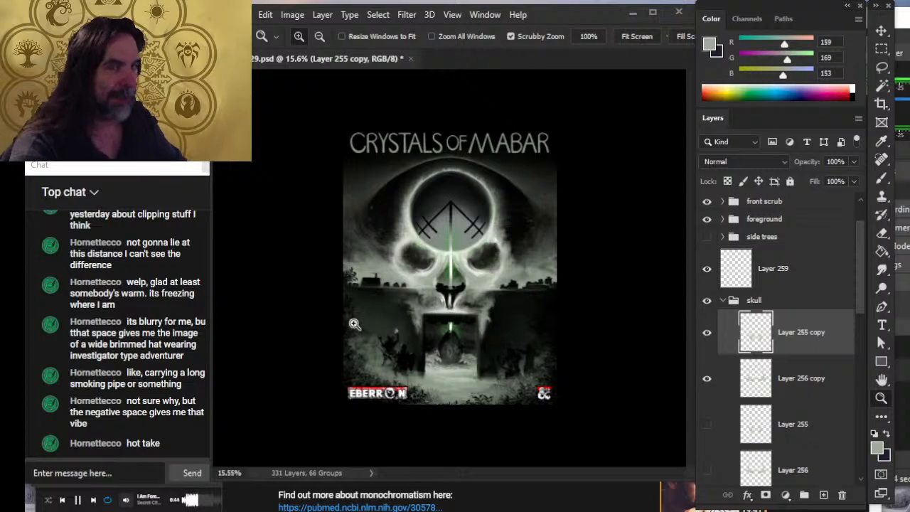
pyautogui.click(400, 238)
pyautogui.press('r')
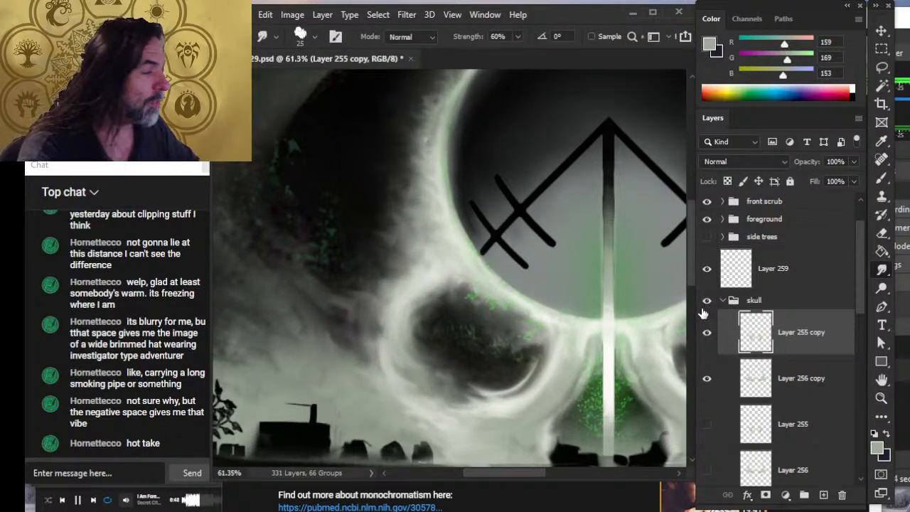
pyautogui.click(708, 378)
pyautogui.click(708, 379)
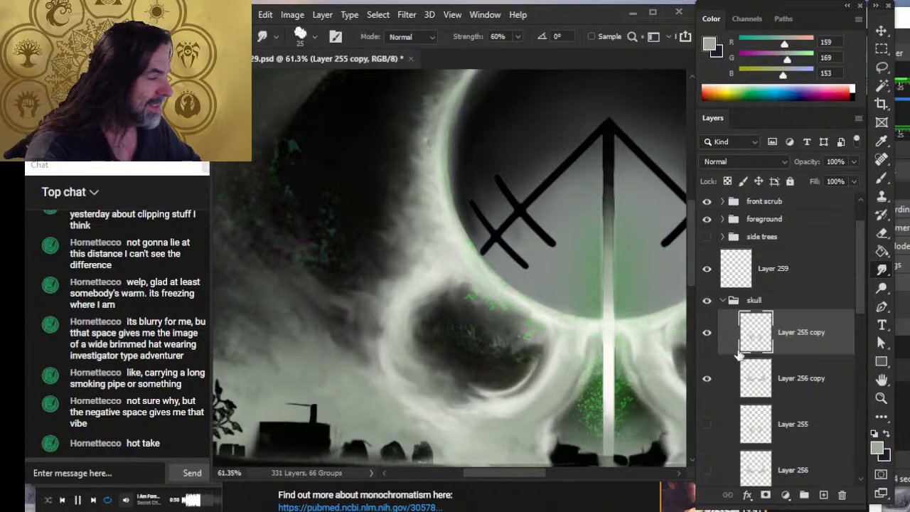
pyautogui.click(707, 332)
pyautogui.click(706, 332)
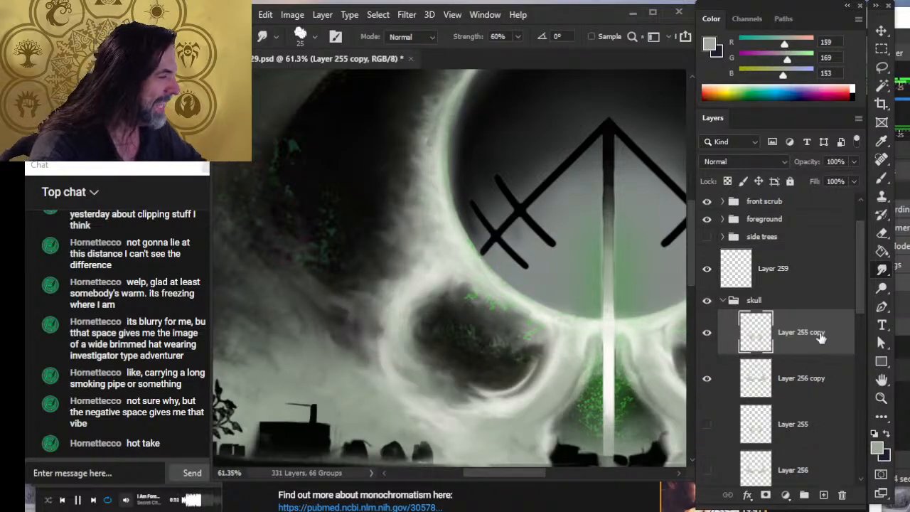
# - Group Layer 255 copy and Layer 256 copy together inside the skull group
pyautogui.rightClick(821, 338)
pyautogui.click(847, 345)
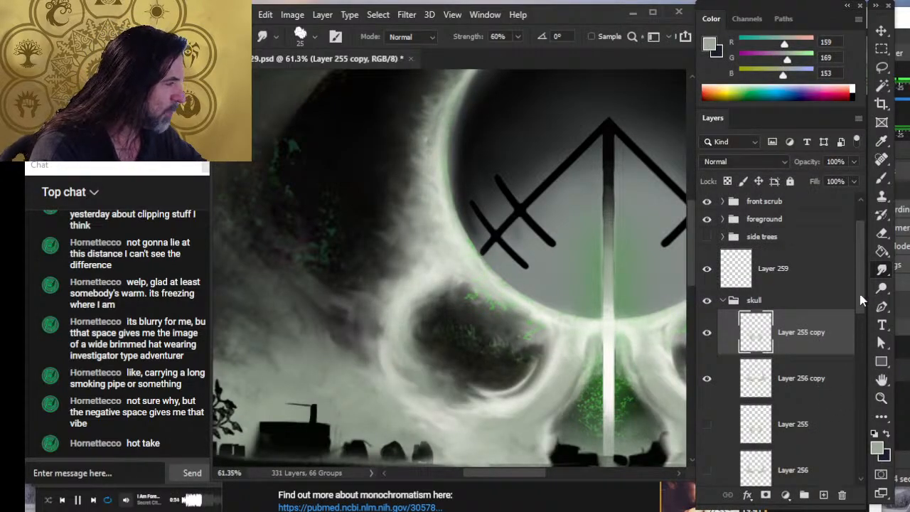
pyautogui.scroll(-2, 839, 304)
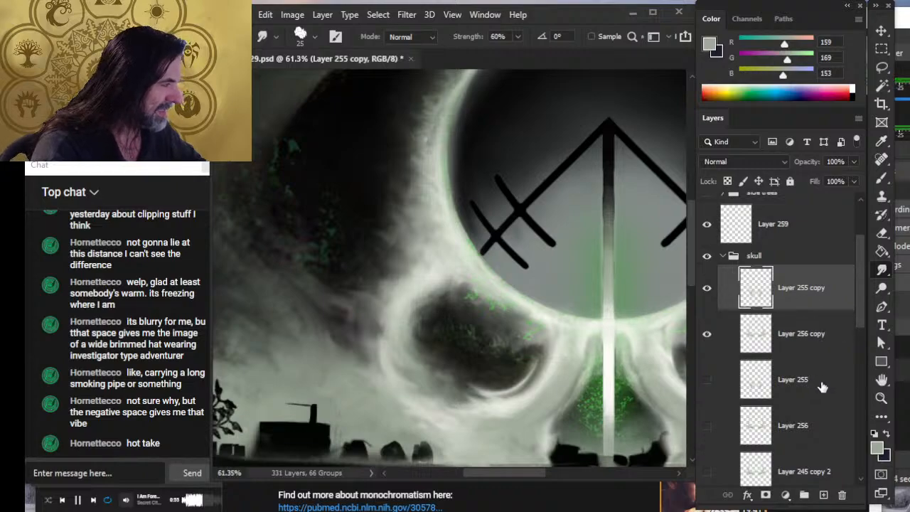
pyautogui.keyDown('ctrl'); pyautogui.click(829, 342); pyautogui.keyUp('ctrl')
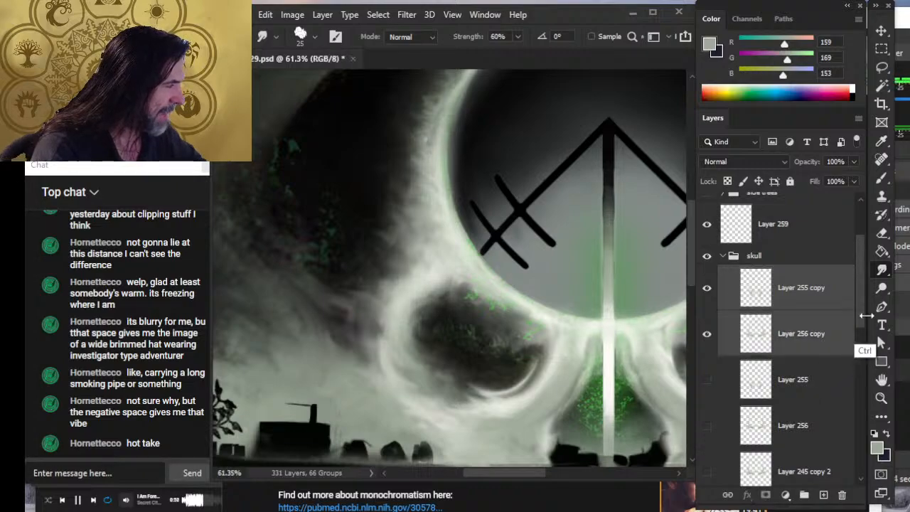
pyautogui.hotkey('ctrl', 'g')
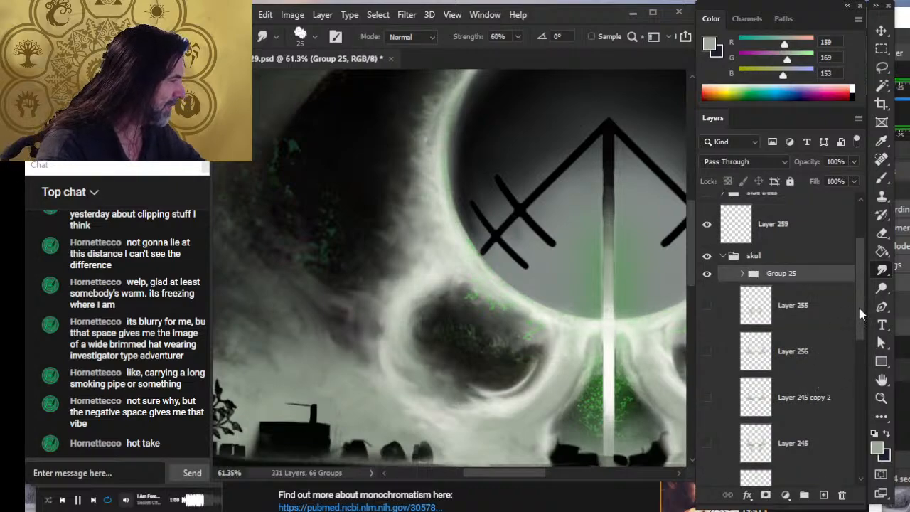
# - Delete Layer 258 below the skull group and Layer 259 above it
pyautogui.moveTo(860, 313); pyautogui.dragTo(860, 385)
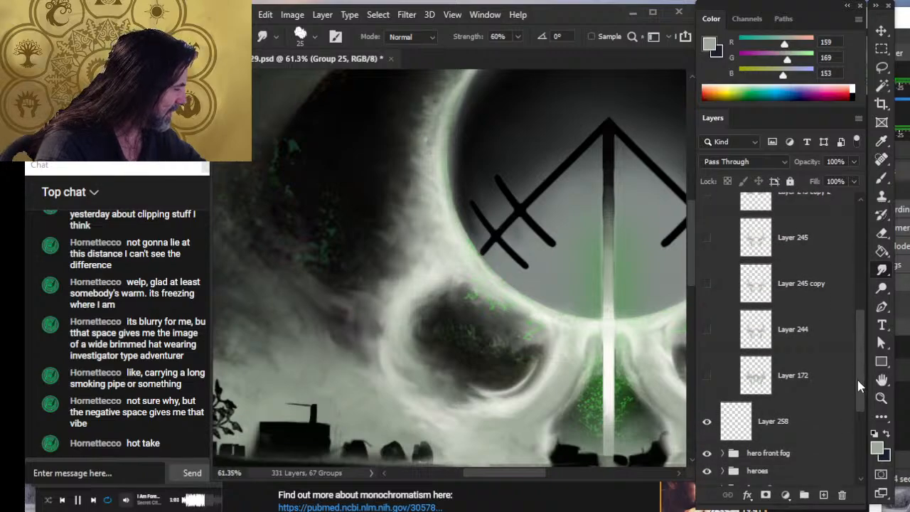
pyautogui.scroll(-2, 857, 379)
pyautogui.click(807, 380)
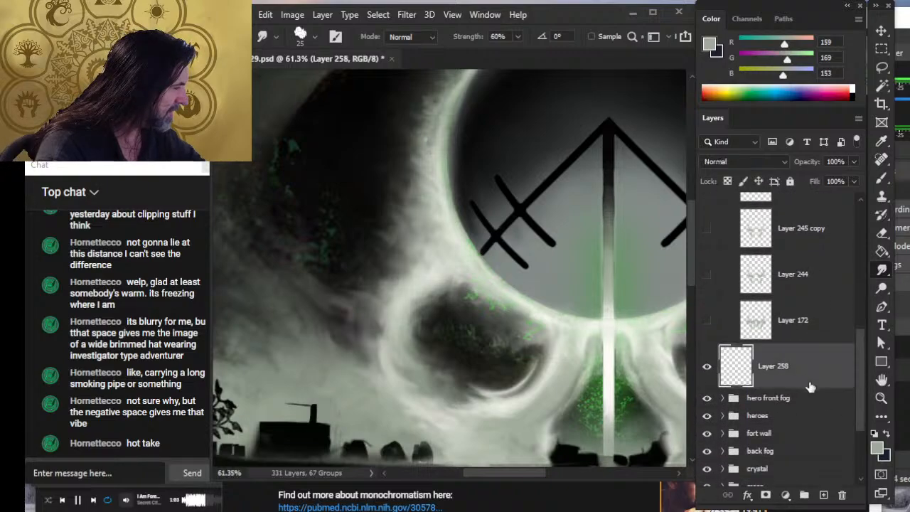
pyautogui.click(839, 494)
pyautogui.moveTo(857, 393); pyautogui.dragTo(852, 419)
pyautogui.click(803, 237)
pyautogui.press('Delete')
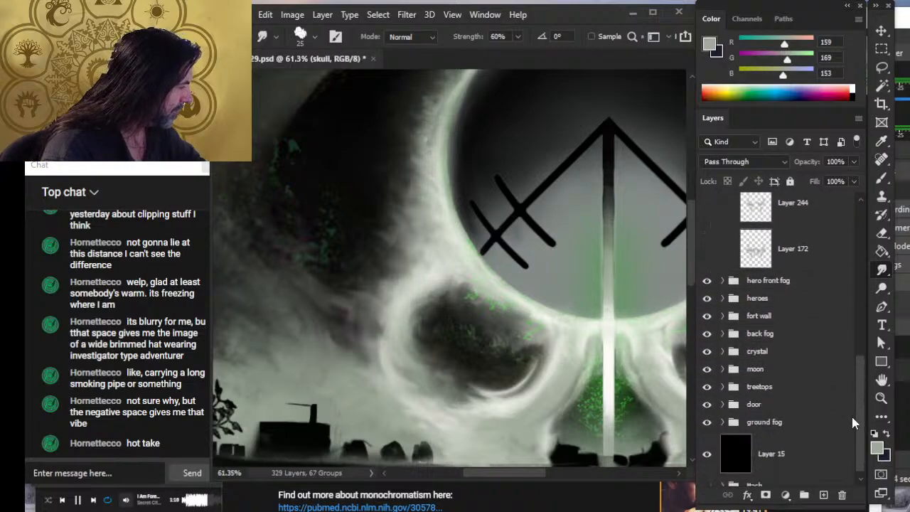
# - Group the unused skull layers from Layer 255 down to Layer 172, name the group trasj and hide it
pyautogui.scroll(-1, 853, 433)
pyautogui.scroll(5, 846, 398)
pyautogui.click(851, 390)
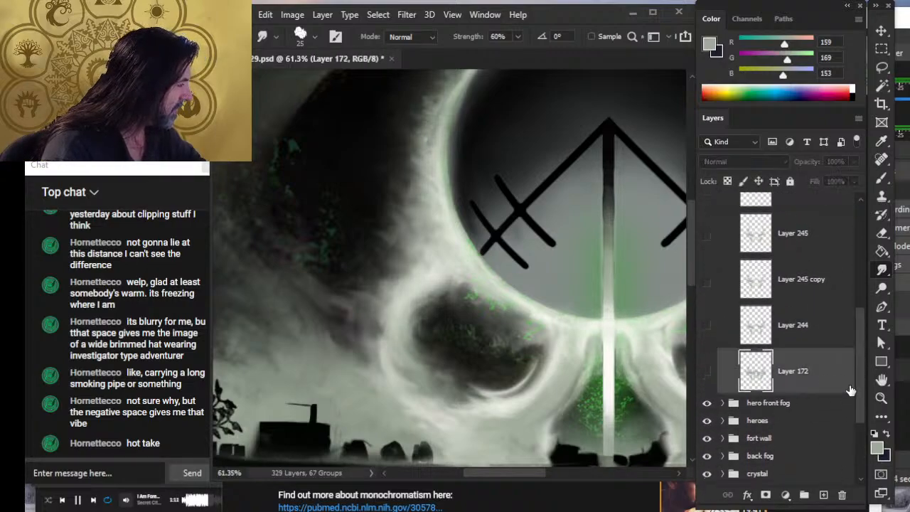
pyautogui.moveTo(858, 385); pyautogui.dragTo(853, 299)
pyautogui.keyDown('shift'); pyautogui.click(828, 324); pyautogui.keyUp('shift')
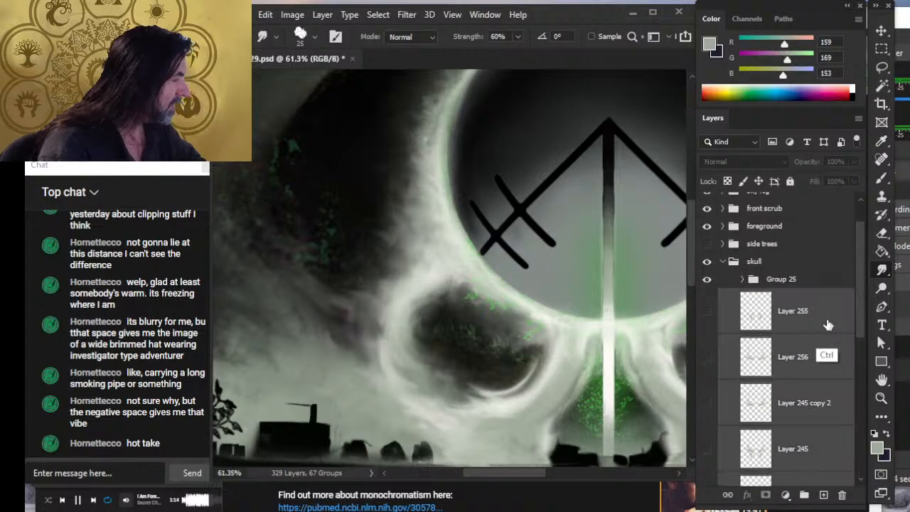
pyautogui.hotkey('ctrl', 'g')
pyautogui.doubleClick(776, 296)
pyautogui.write('tra')
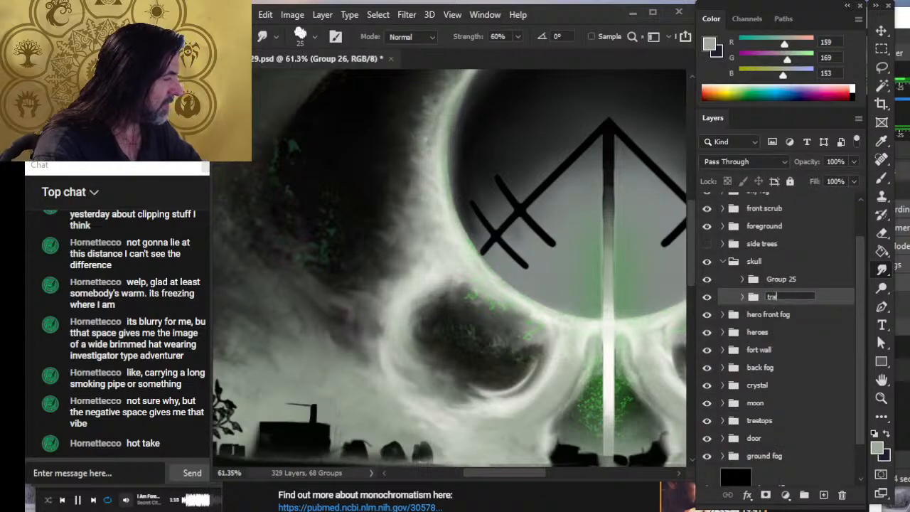
pyautogui.write('sj')
pyautogui.press('Return')
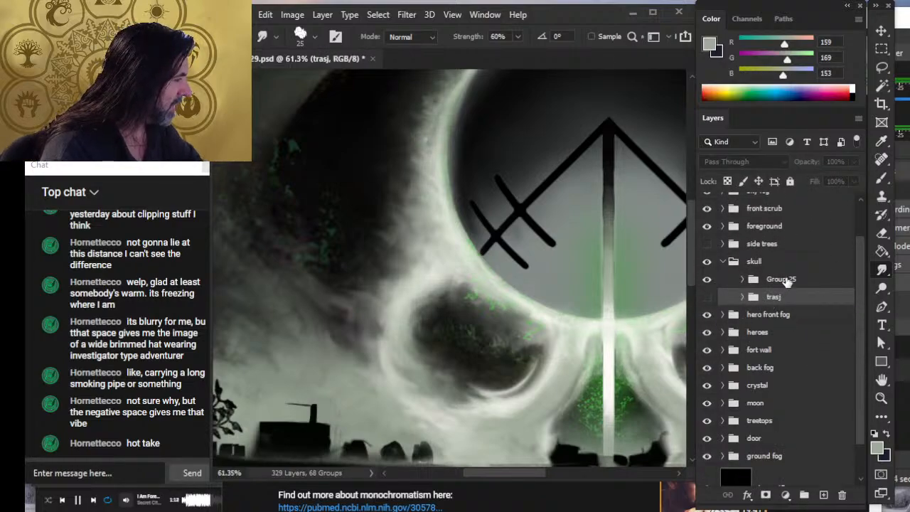
# - Duplicate Group 25 and merge the copy into a single layer, keeping the original group hidden as a backup
pyautogui.click(786, 281)
pyautogui.doubleClick(779, 281)
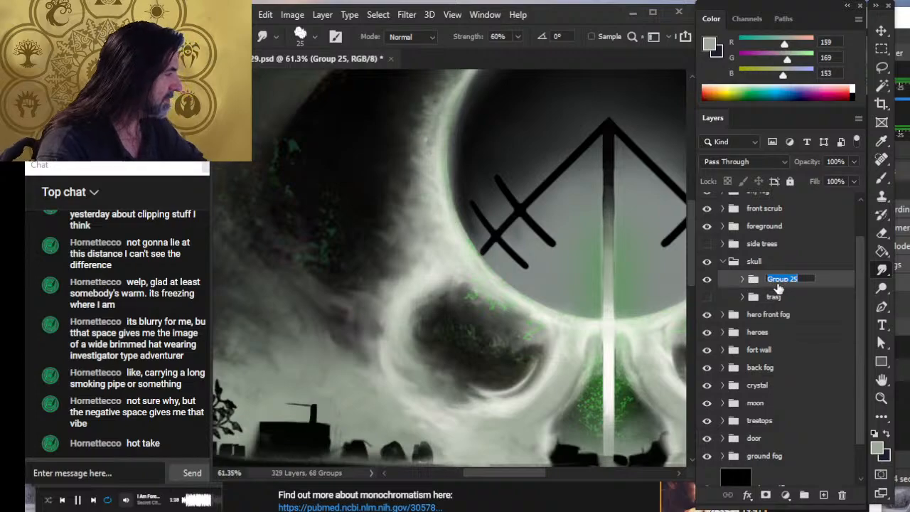
pyautogui.press('Return')
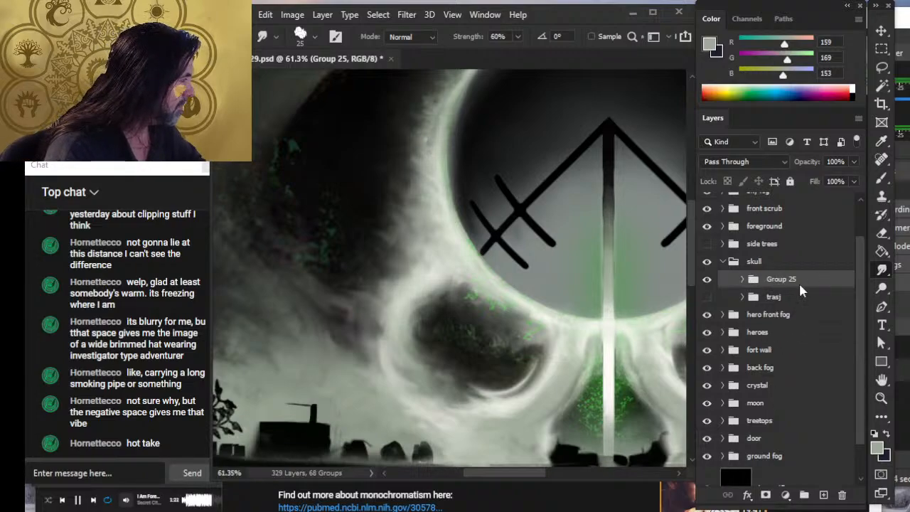
pyautogui.rightClick(798, 281)
pyautogui.click(879, 65)
pyautogui.press('Return')
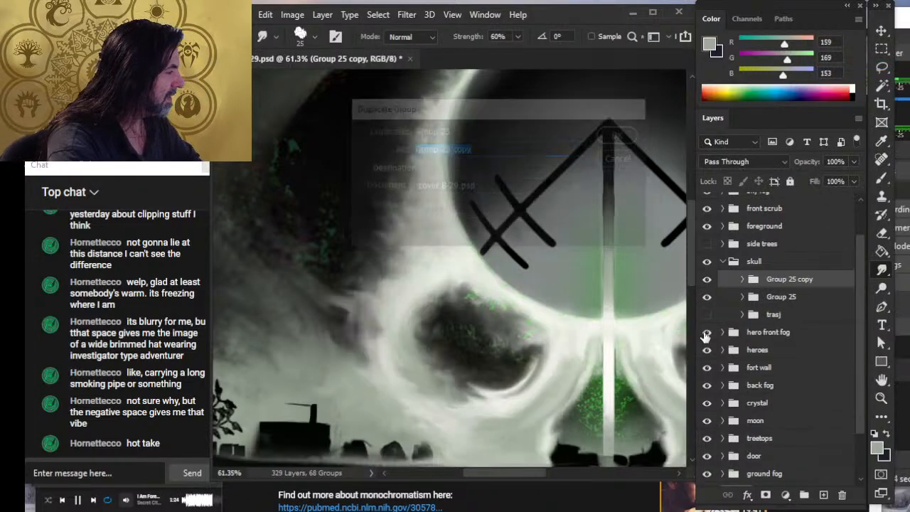
pyautogui.rightClick(782, 280)
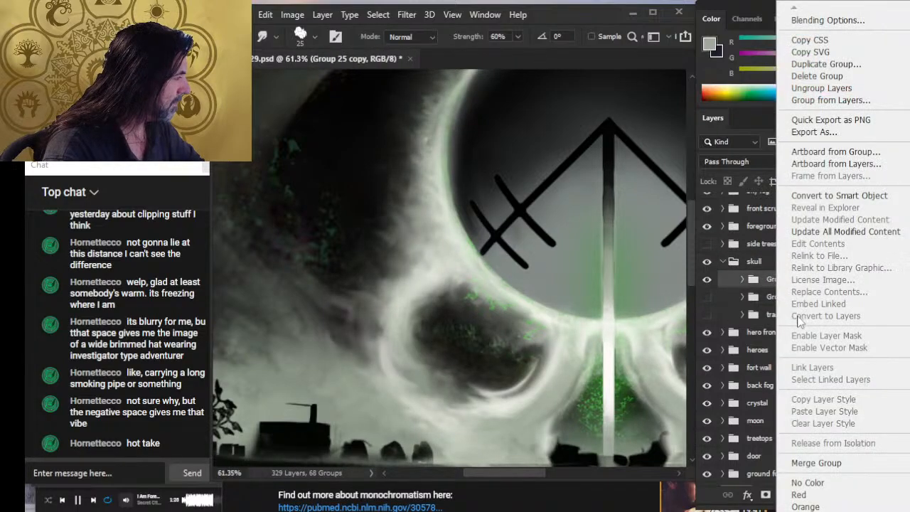
pyautogui.click(814, 463)
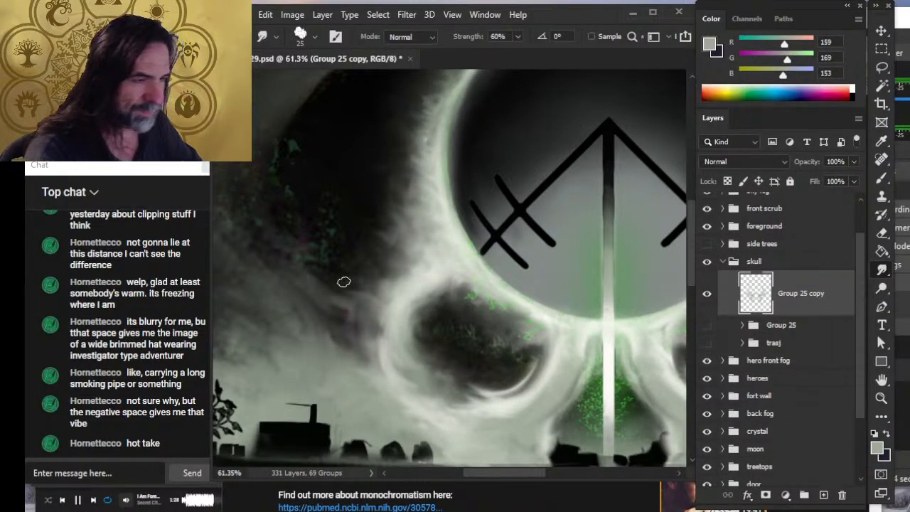
# - Set the Smudge strength to 30% and compare the skull with the merged Group 25 copy layer hidden and shown
pyautogui.press('z')
pyautogui.moveTo(458, 356); pyautogui.dragTo(377, 335)
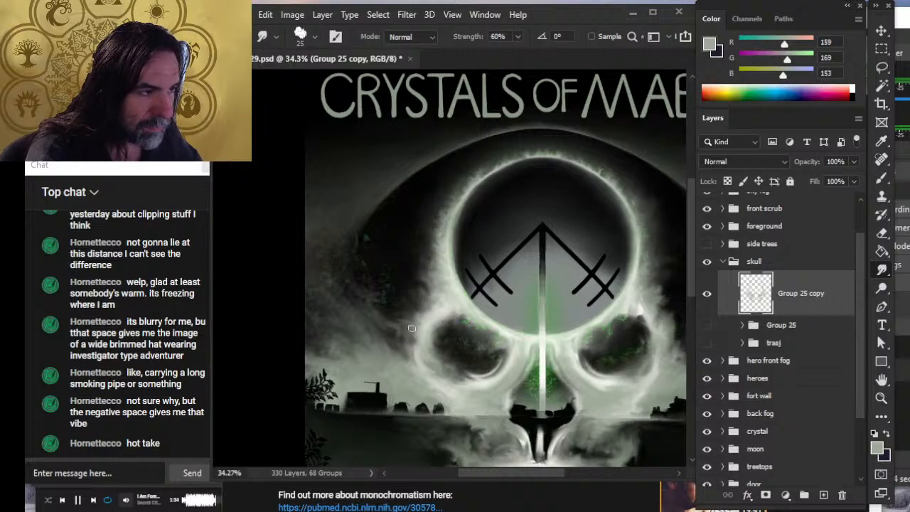
pyautogui.press('4')
pyautogui.press('3')
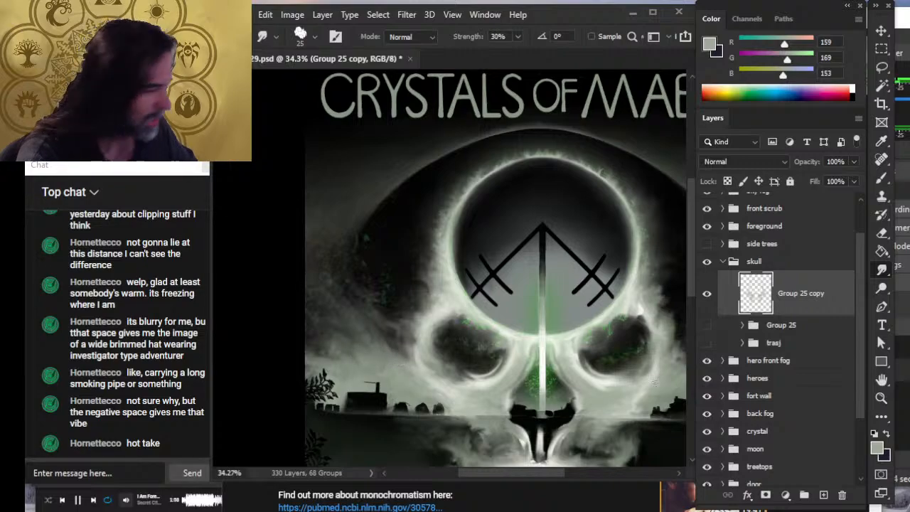
pyautogui.click(710, 294)
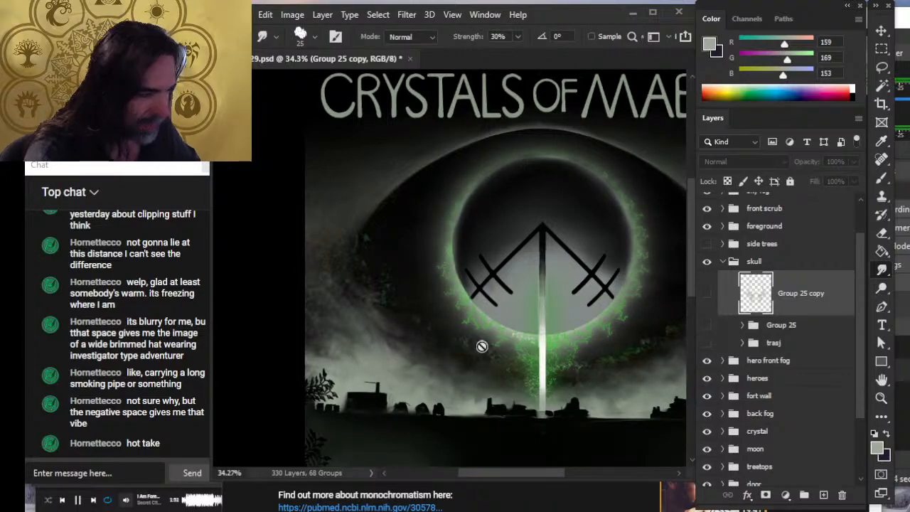
pyautogui.click(708, 293)
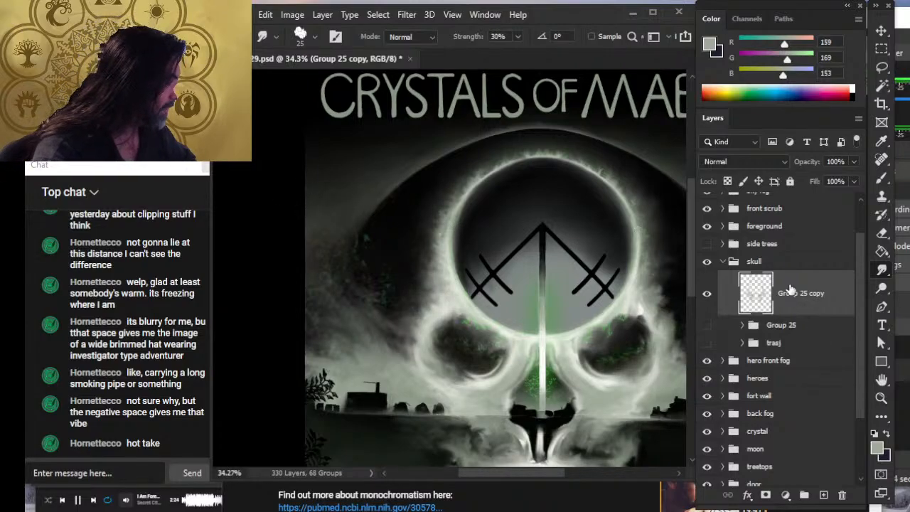
# - Select Layer 254 in the sky fog group and set the Smudge tool to size 40 at 20% strength
pyautogui.moveTo(858, 312); pyautogui.dragTo(858, 277)
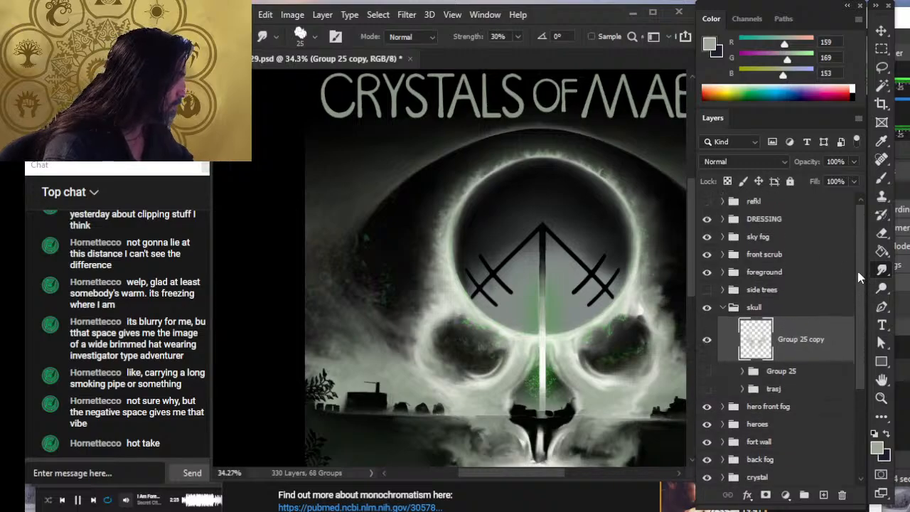
pyautogui.click(723, 237)
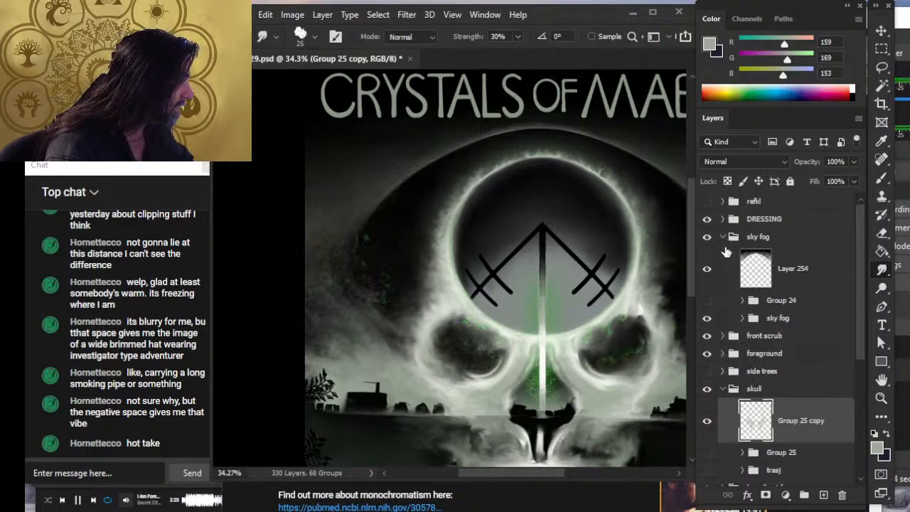
pyautogui.click(793, 285)
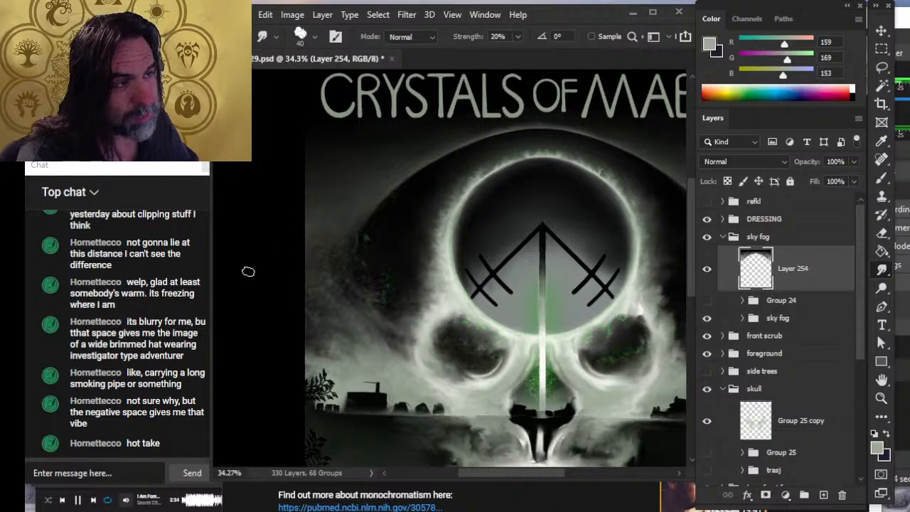
pyautogui.press('9')
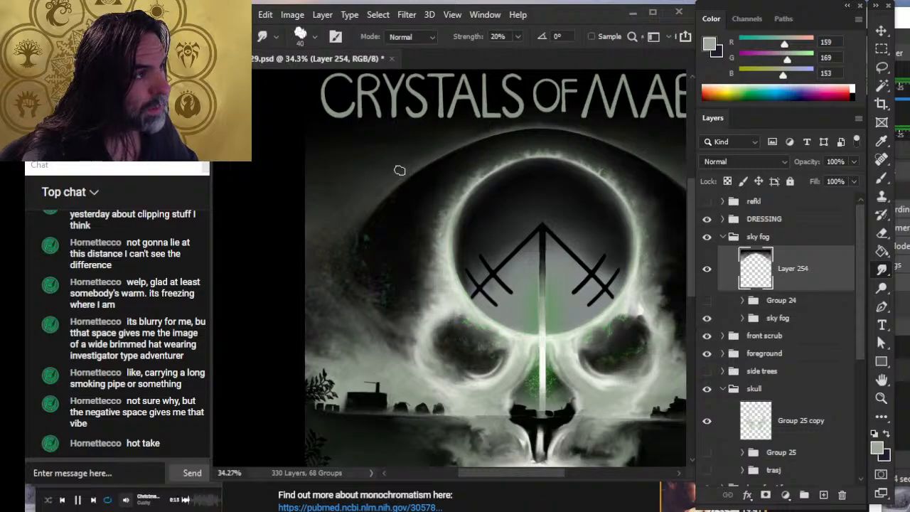
# - Examine the sky fog and skull at reduced size across the whole cover and slightly closer up
pyautogui.press('z')
pyautogui.moveTo(515, 221); pyautogui.dragTo(447, 259)
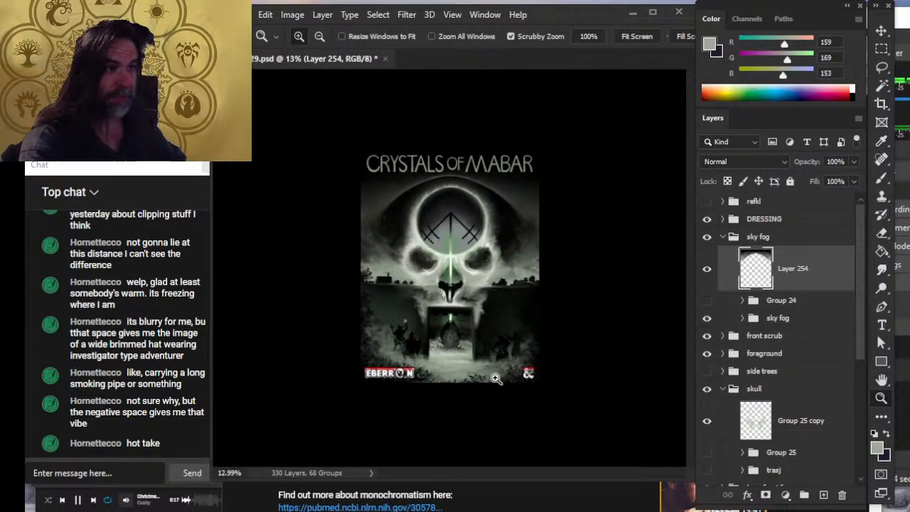
pyautogui.moveTo(504, 212); pyautogui.dragTo(540, 212)
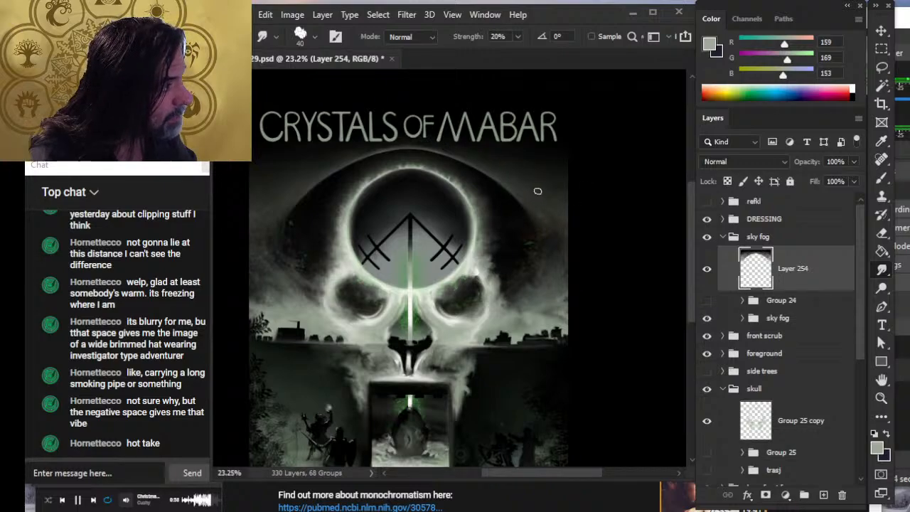
pyautogui.press('z')
pyautogui.moveTo(540, 273); pyautogui.dragTo(389, 345)
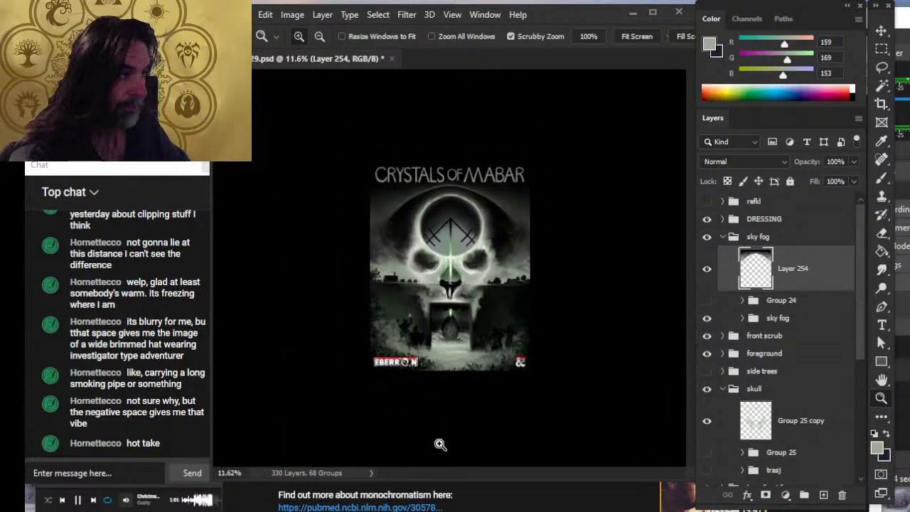
# - Collapse the sky fog group and make the hidden side trees group visible, comparing the cover with and without it
pyautogui.press('r')
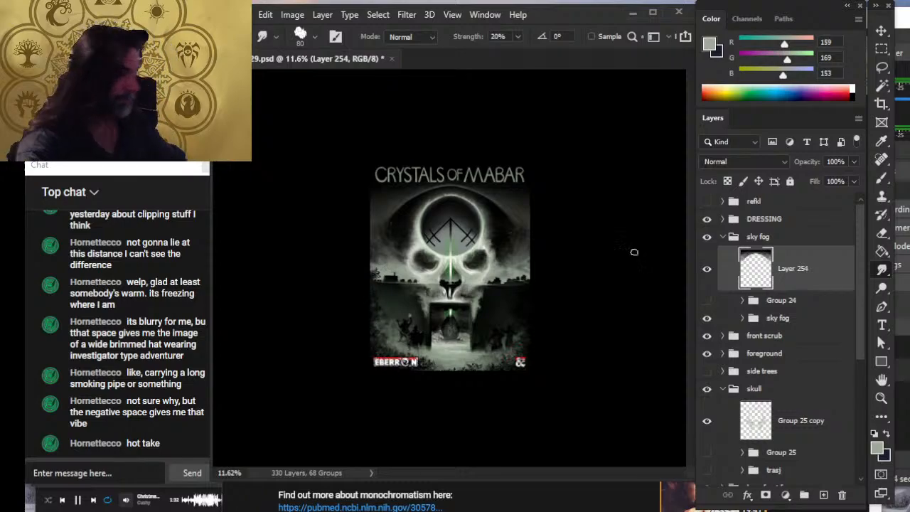
pyautogui.click(724, 241)
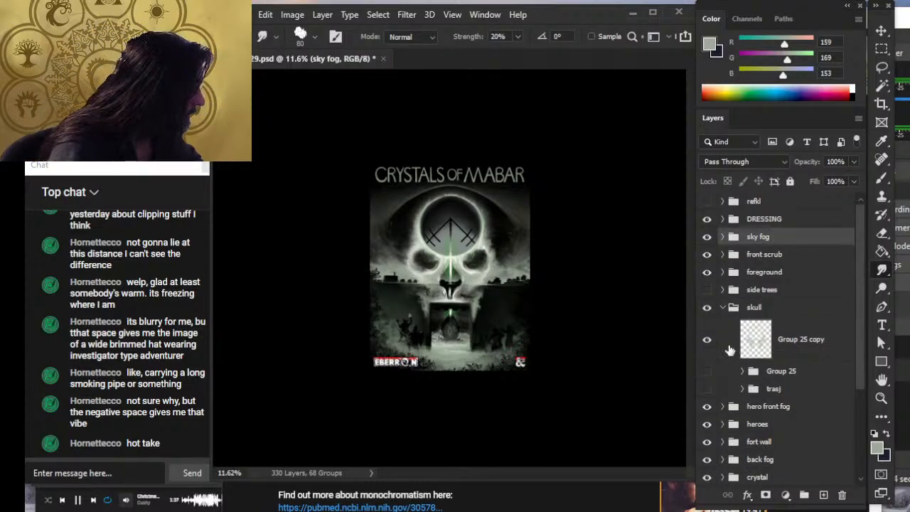
pyautogui.click(707, 290)
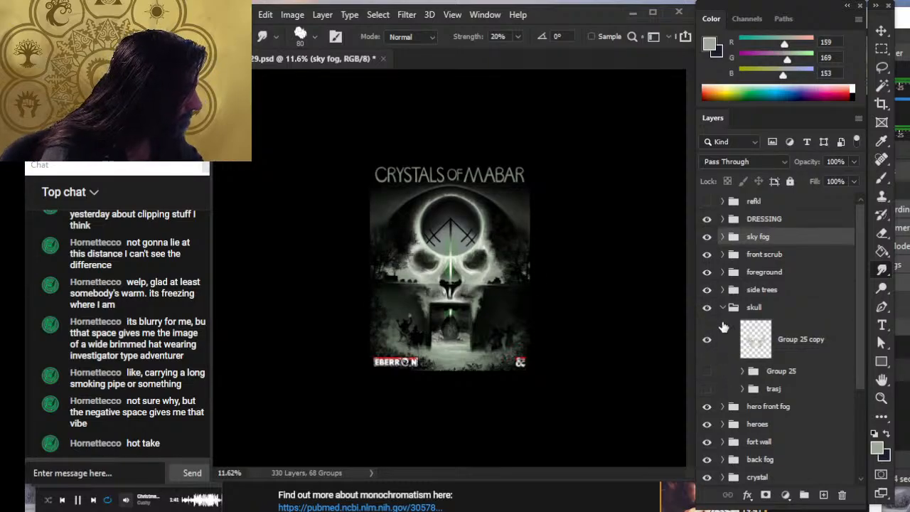
pyautogui.click(708, 292)
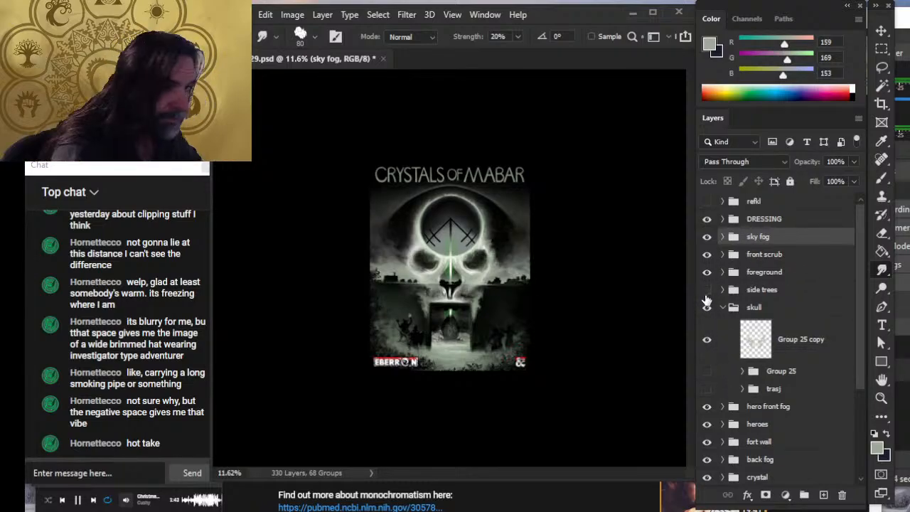
pyautogui.click(708, 291)
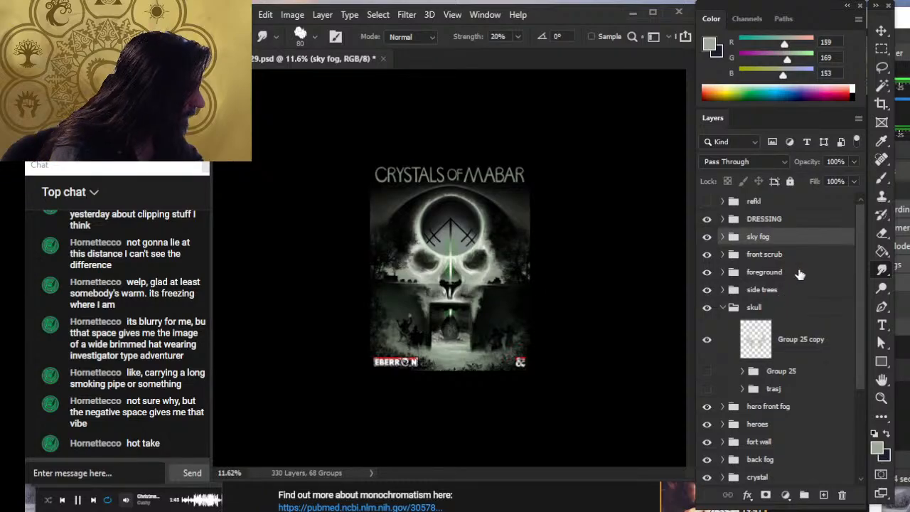
# - Shift the whole side trees group straight down on the cover in large nudges
pyautogui.click(795, 292)
pyautogui.press('v')
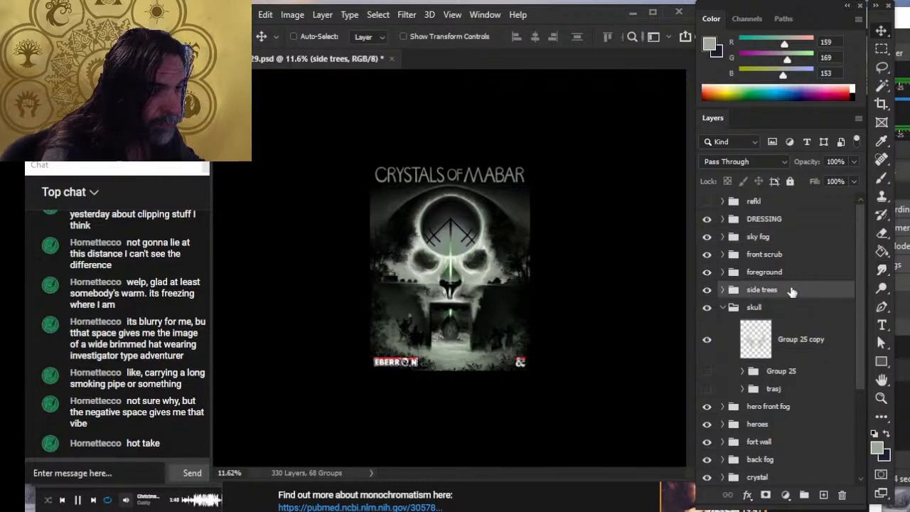
pyautogui.hotkey('shift', 'Down')
pyautogui.hotkey('shift', 'Down')
pyautogui.hotkey('shift', 'Down')
pyautogui.hotkey('shift', 'Down')
pyautogui.hotkey('shift', 'Down')
pyautogui.hotkey('shift', 'Down')
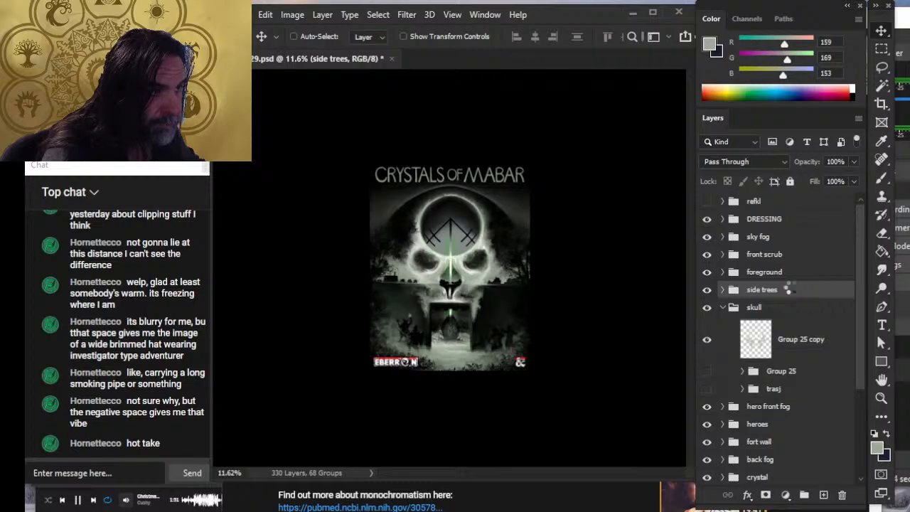
pyautogui.hotkey('shift', 'Down')
pyautogui.hotkey('shift', 'Down')
pyautogui.hotkey('shift', 'Down')
pyautogui.hotkey('shift', 'Down')
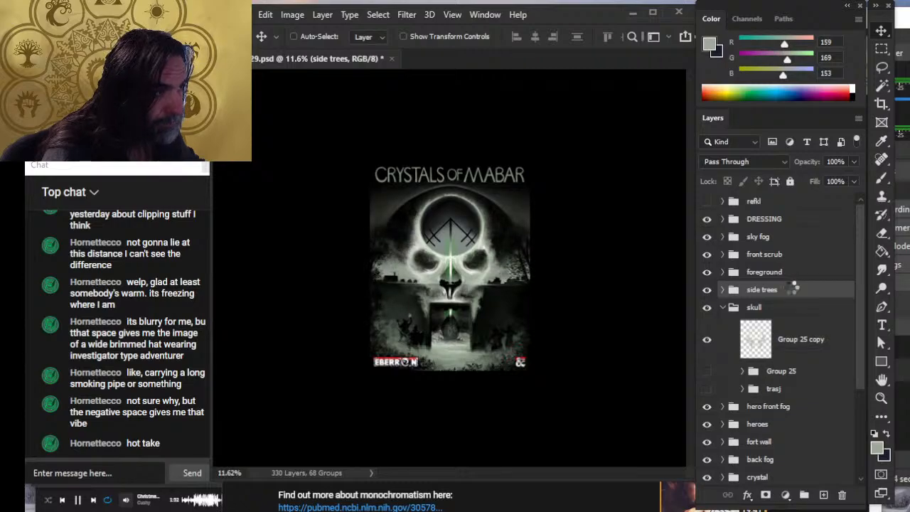
pyautogui.hotkey('shift', 'Down')
pyautogui.hotkey('shift', 'Down')
pyautogui.hotkey('shift', 'Down')
pyautogui.hotkey('shift', 'Down')
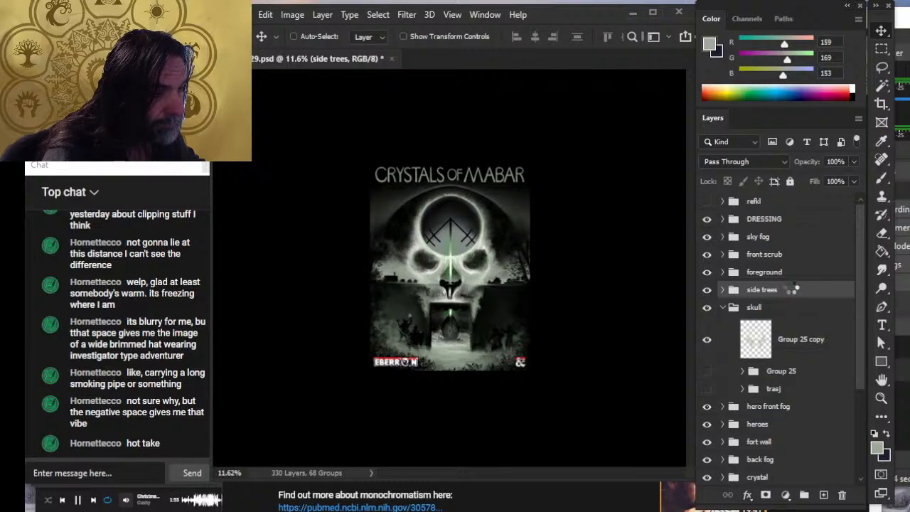
# - Nudge the side trees group slightly back up and undo the last nudge
pyautogui.hotkey('shift', 'Up')
pyautogui.hotkey('shift', 'Up')
pyautogui.hotkey('shift', 'Up')
pyautogui.hotkey('shift', 'Up')
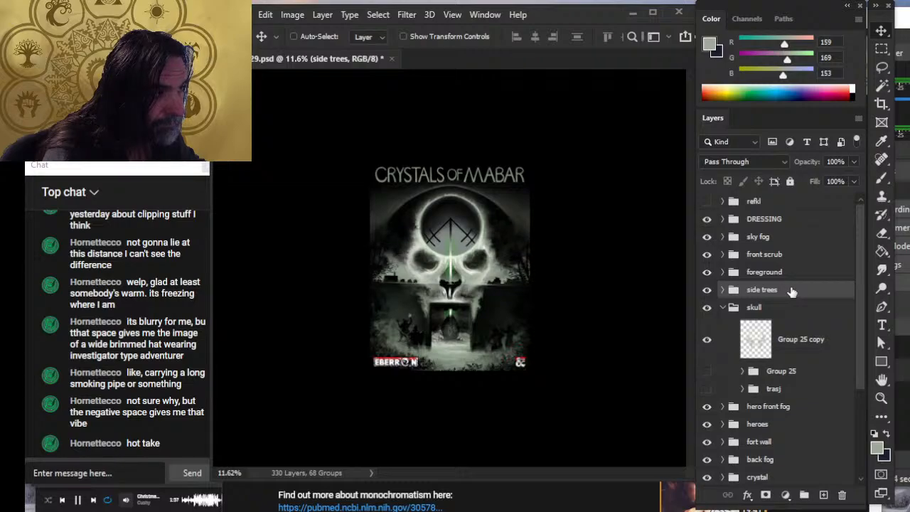
pyautogui.hotkey('ctrl', 'z')
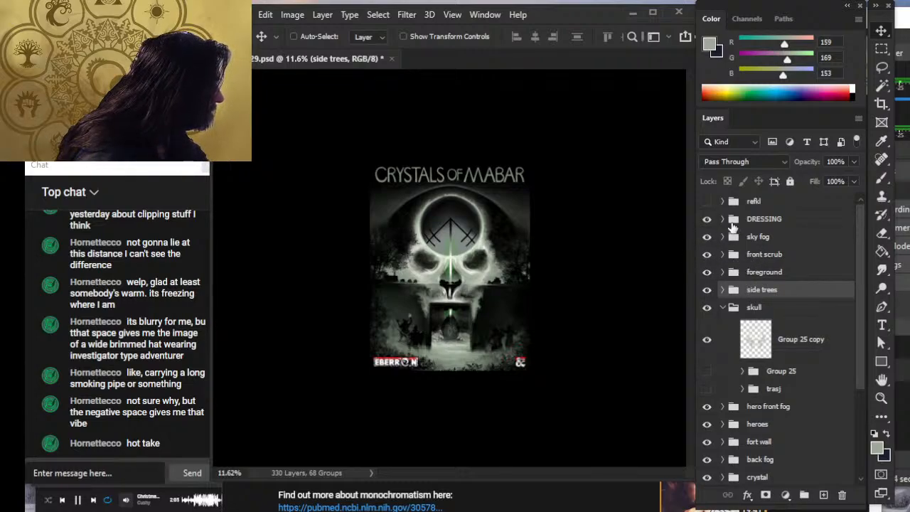
# - Compare the cover with the sky fog group hidden and shown, and try the group lower in the layer stack near the skull group
pyautogui.click(706, 239)
pyautogui.click(707, 240)
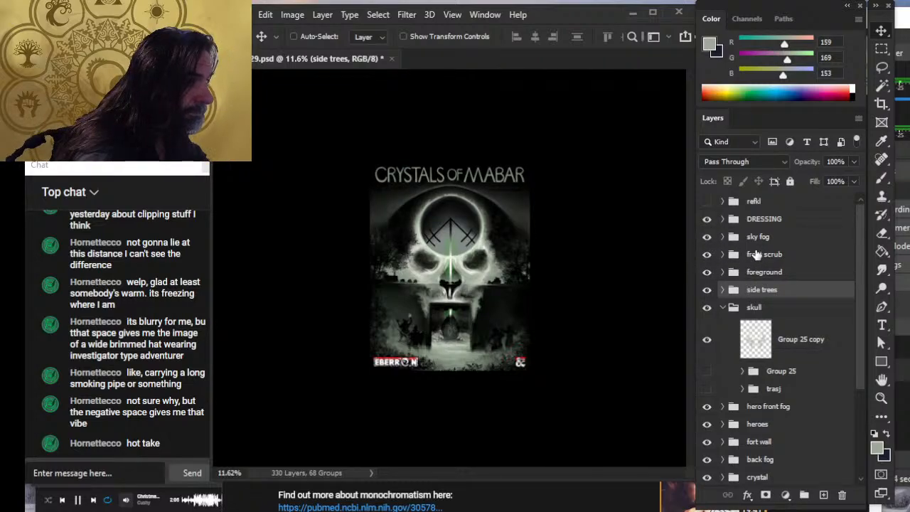
pyautogui.click(812, 237)
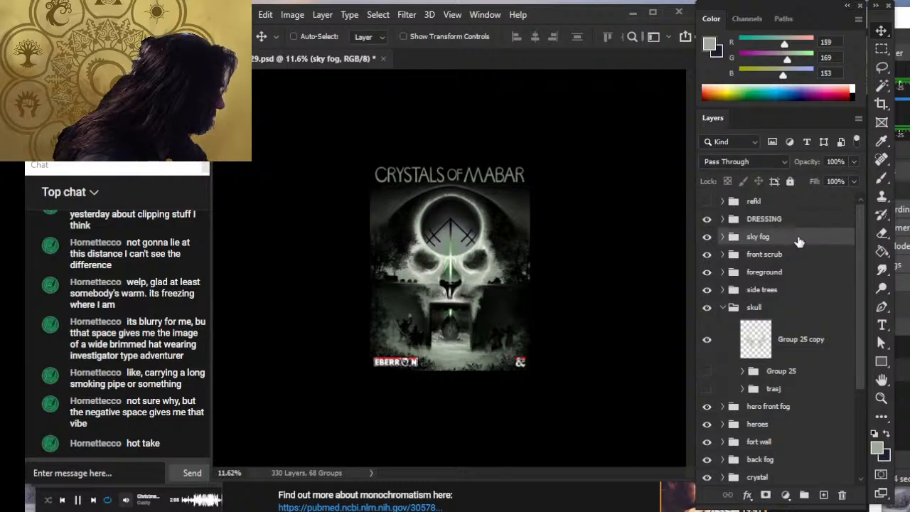
pyautogui.moveTo(799, 242); pyautogui.dragTo(802, 402)
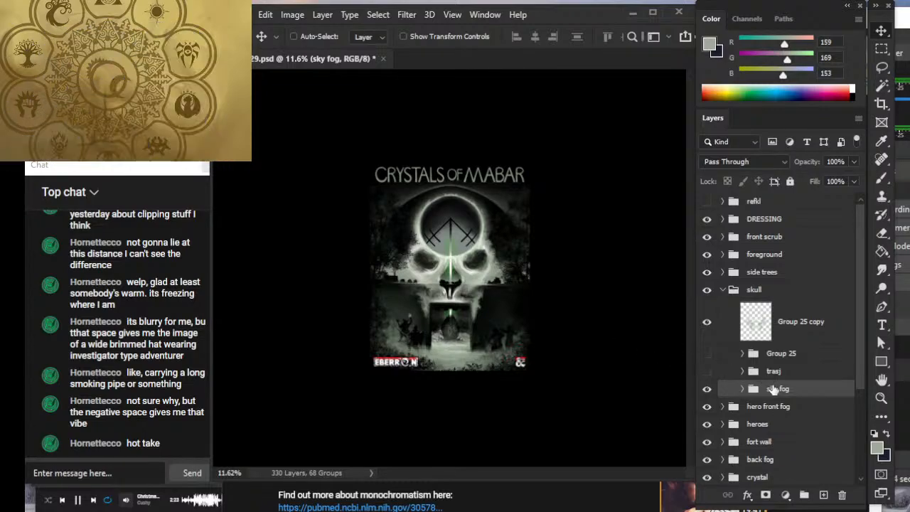
pyautogui.moveTo(808, 392); pyautogui.dragTo(783, 259)
pyautogui.hotkey('ctrl', 'z')
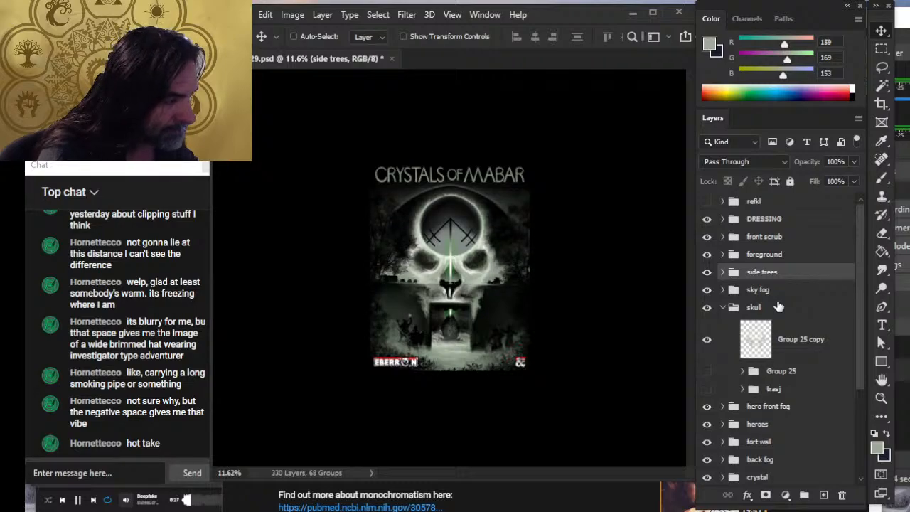
# - Examine the side trees against the skull, gate and heroes, both close up and across the whole cover
pyautogui.press('z')
pyautogui.moveTo(372, 291); pyautogui.dragTo(461, 348)
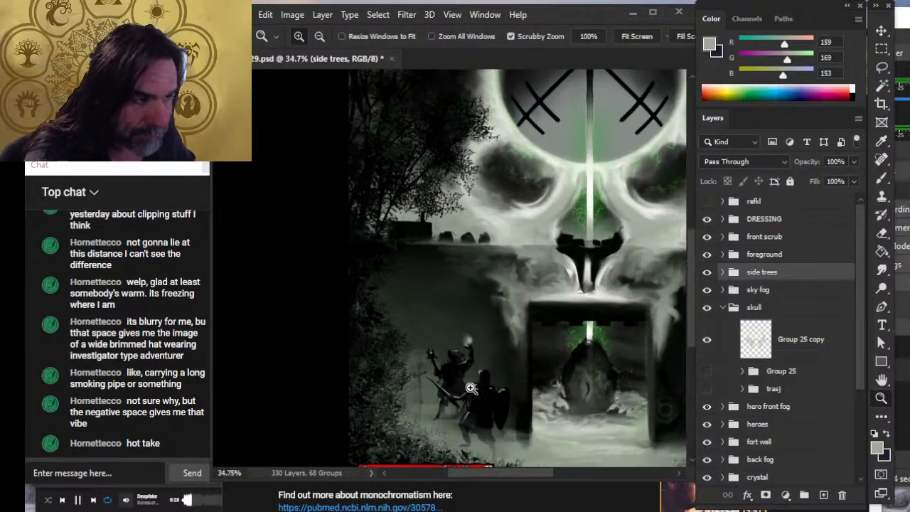
pyautogui.press('space')
pyautogui.moveTo(528, 390); pyautogui.dragTo(506, 318)
pyautogui.press('v')
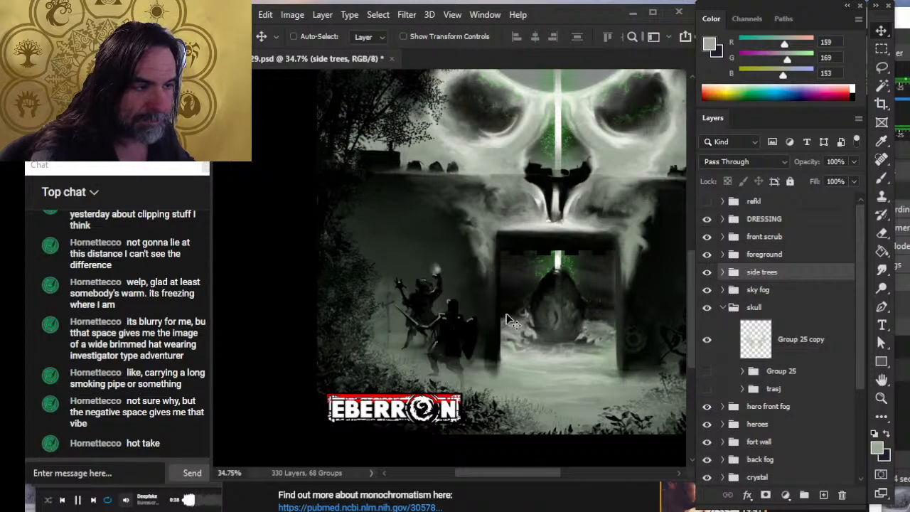
pyautogui.press('z')
pyautogui.moveTo(510, 313); pyautogui.dragTo(452, 327)
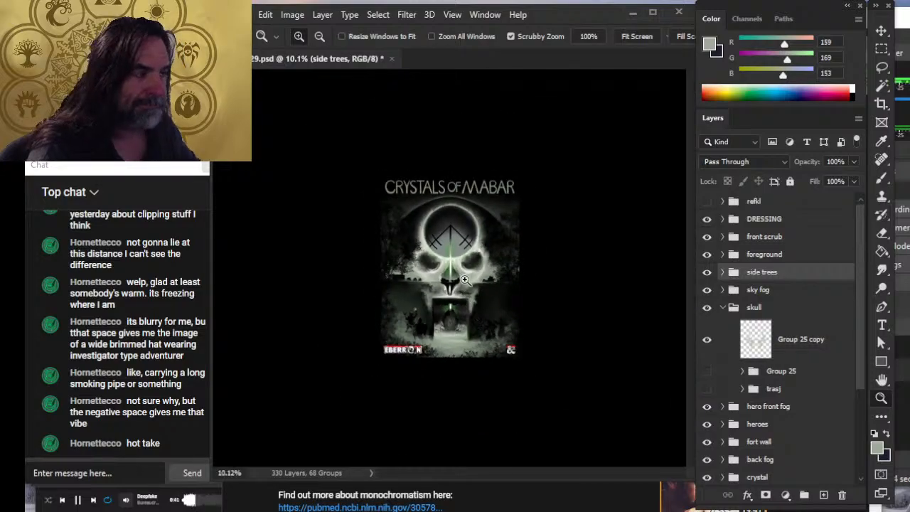
pyautogui.press('v')
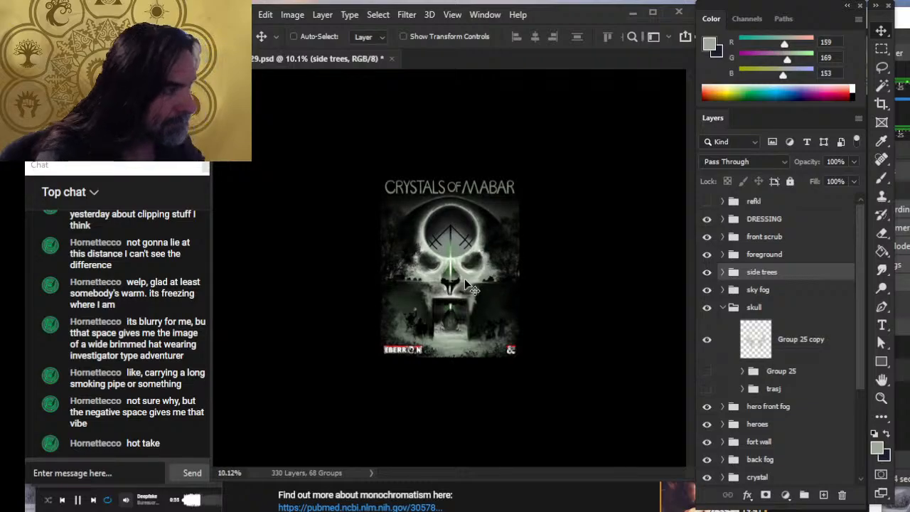
pyautogui.press('z')
pyautogui.moveTo(499, 235); pyautogui.dragTo(564, 258)
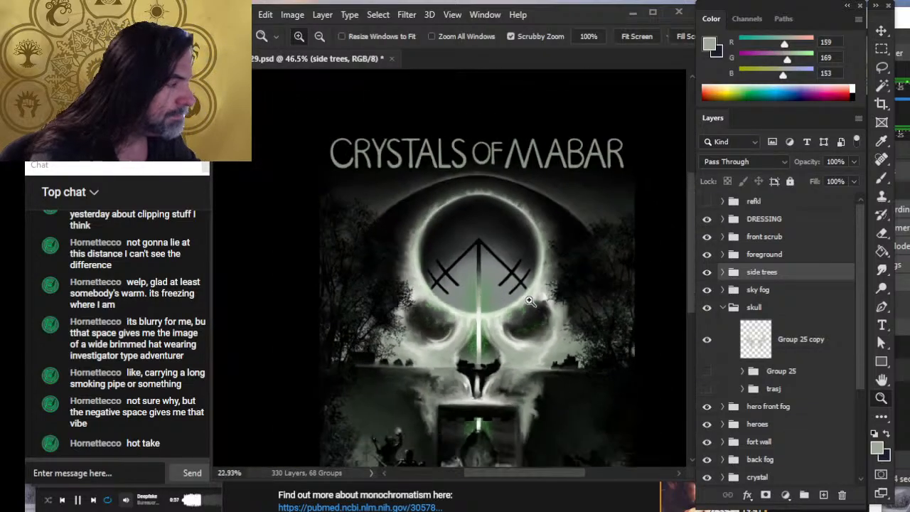
pyautogui.moveTo(399, 320); pyautogui.dragTo(434, 334)
pyautogui.moveTo(523, 354); pyautogui.dragTo(495, 361)
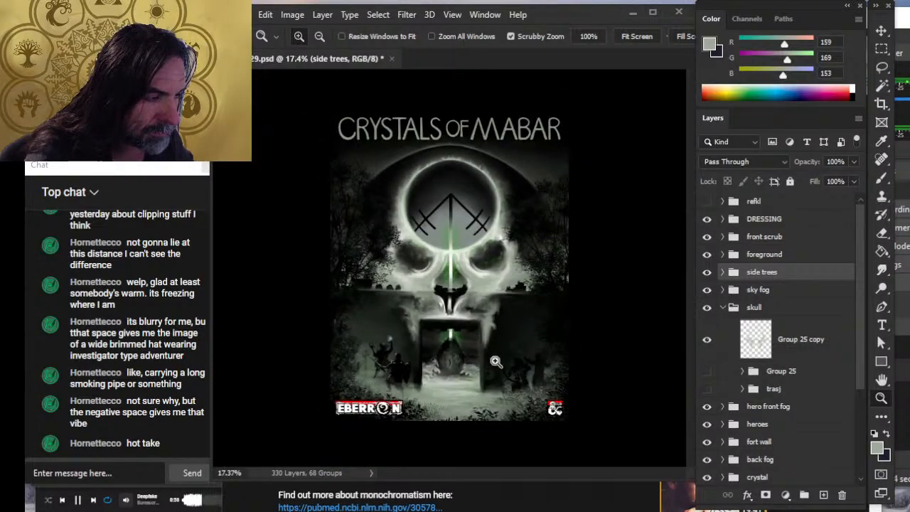
pyautogui.press('v')
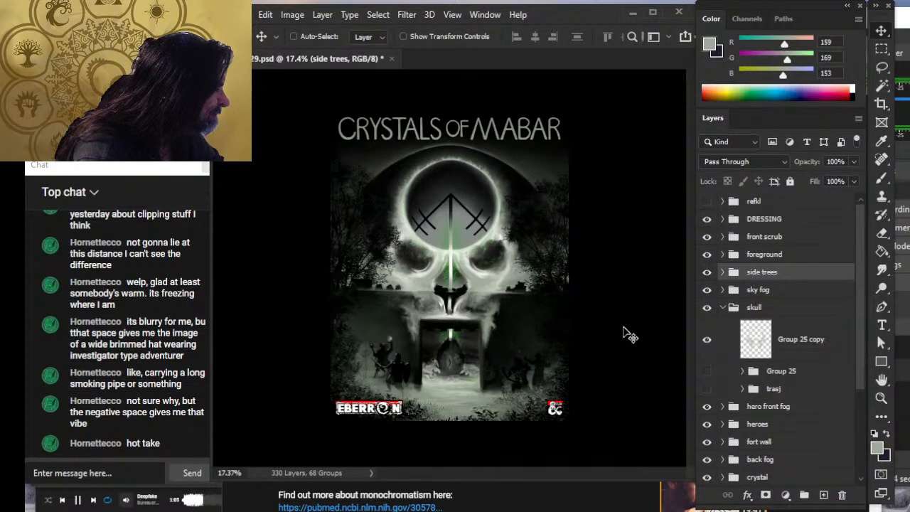
# - Reorder the layer stack so the side trees group sits below hero front fog, with the sky fog group directly beneath it
pyautogui.moveTo(779, 276); pyautogui.dragTo(794, 413)
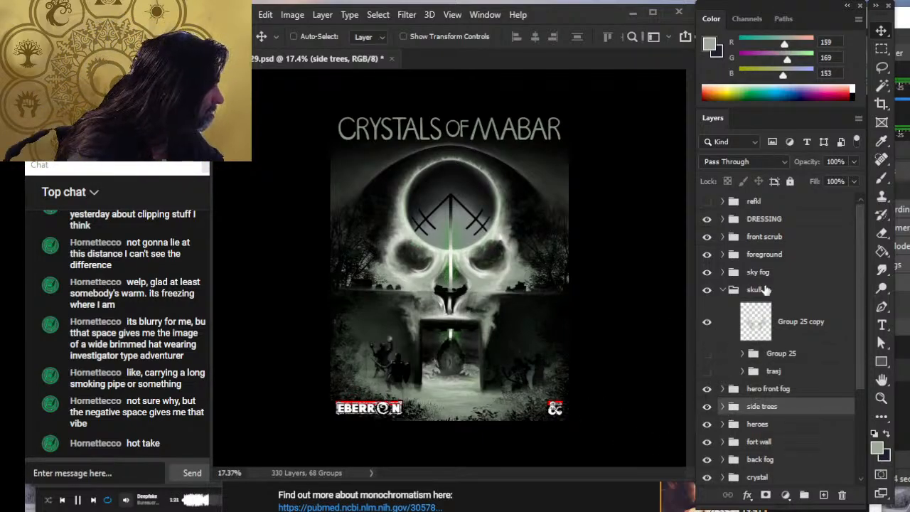
pyautogui.moveTo(785, 276); pyautogui.dragTo(802, 398)
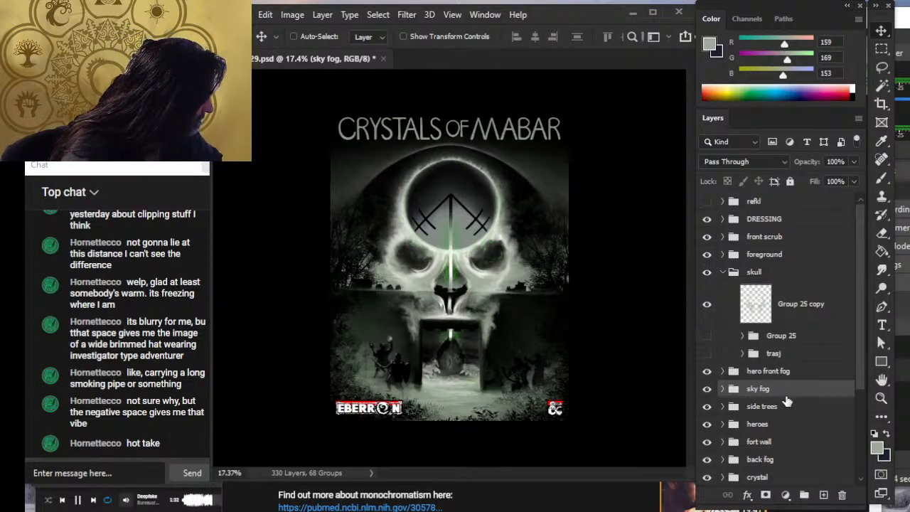
pyautogui.moveTo(782, 393); pyautogui.dragTo(788, 418)
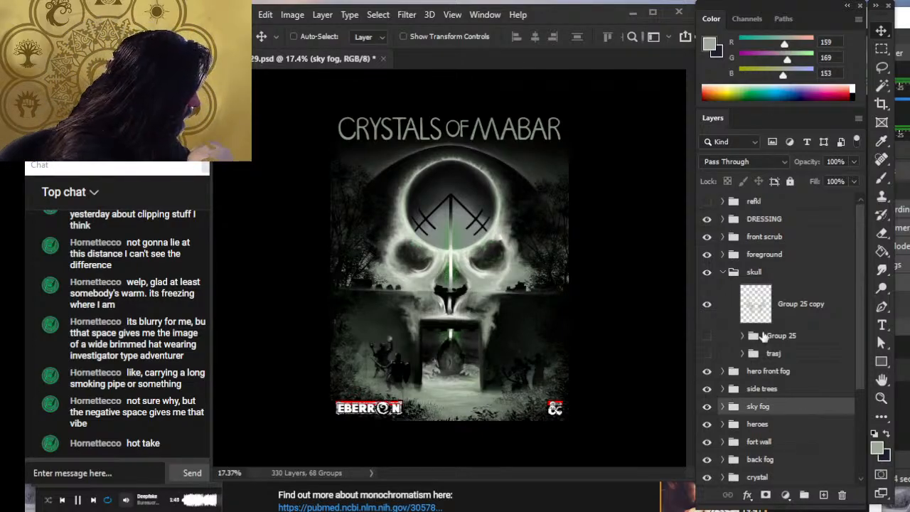
# - Select the side trees group and nudge it up on the cover in large increments
pyautogui.click(773, 390)
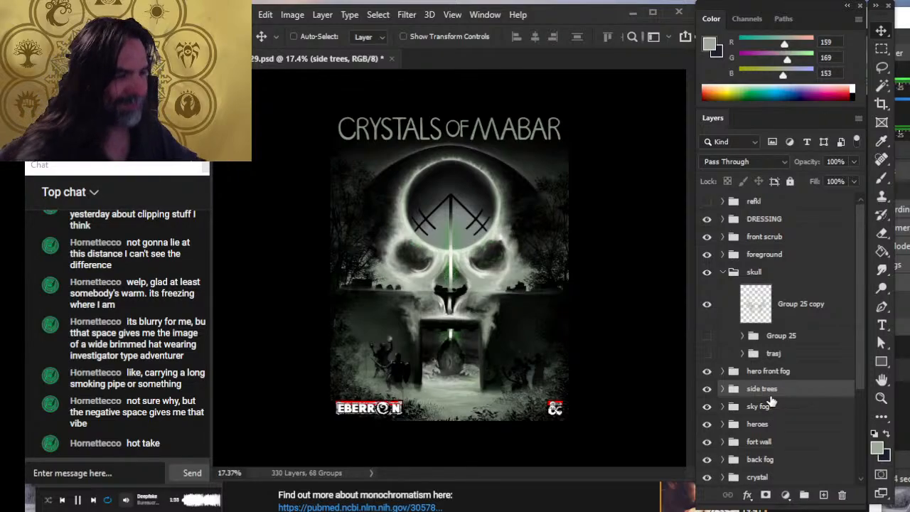
pyautogui.hotkey('shift', 'Up')
pyautogui.hotkey('shift', 'Up')
pyautogui.hotkey('shift', 'Up')
pyautogui.hotkey('shift', 'Up')
pyautogui.hotkey('shift', 'Up')
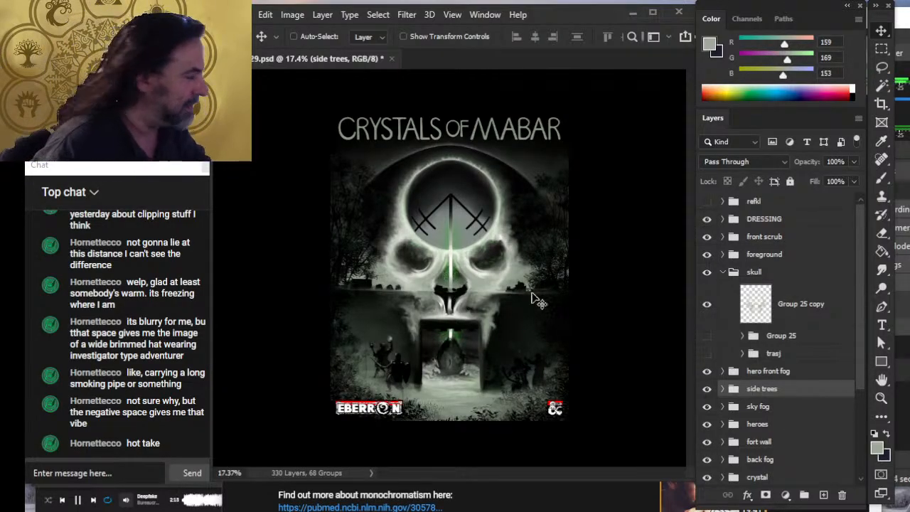
# - Check what the skull, side trees, sky fog, fort wall and back fog groups each contribute by hiding and reshowing them
pyautogui.click(707, 272)
pyautogui.click(706, 272)
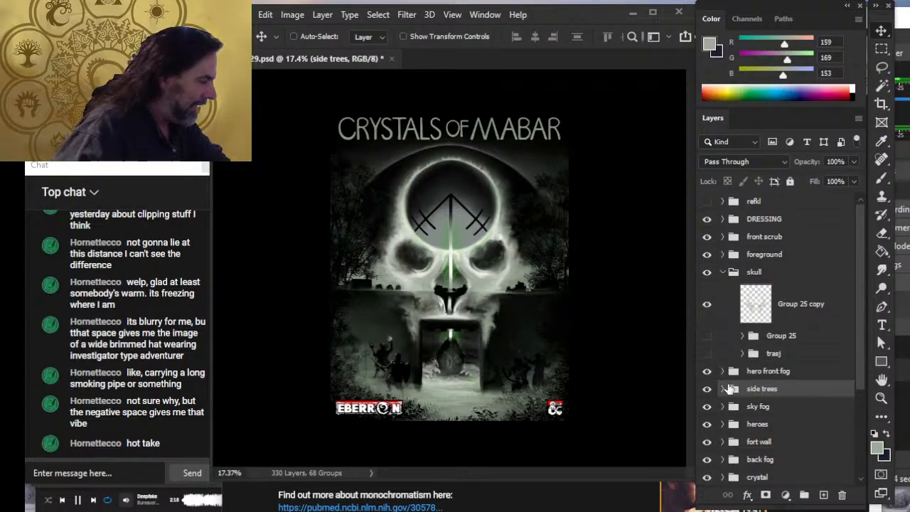
pyautogui.click(706, 389)
pyautogui.click(707, 389)
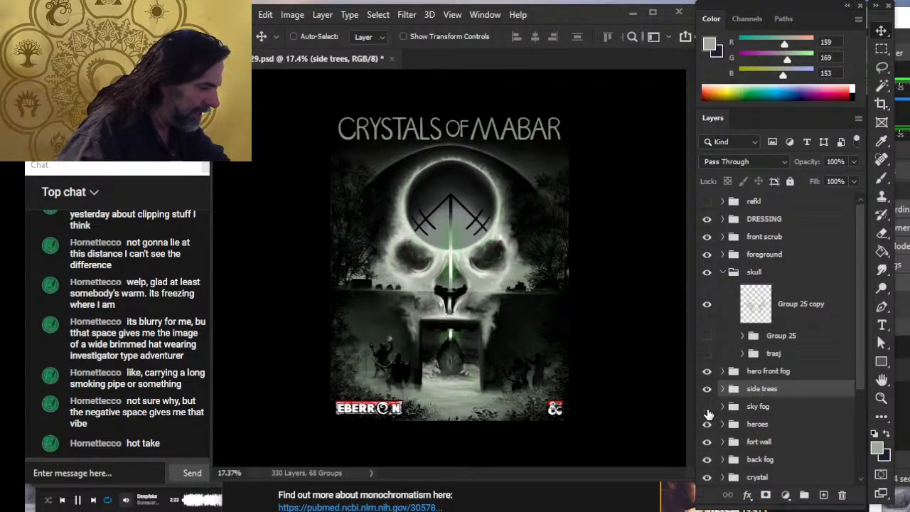
pyautogui.click(708, 412)
pyautogui.click(707, 414)
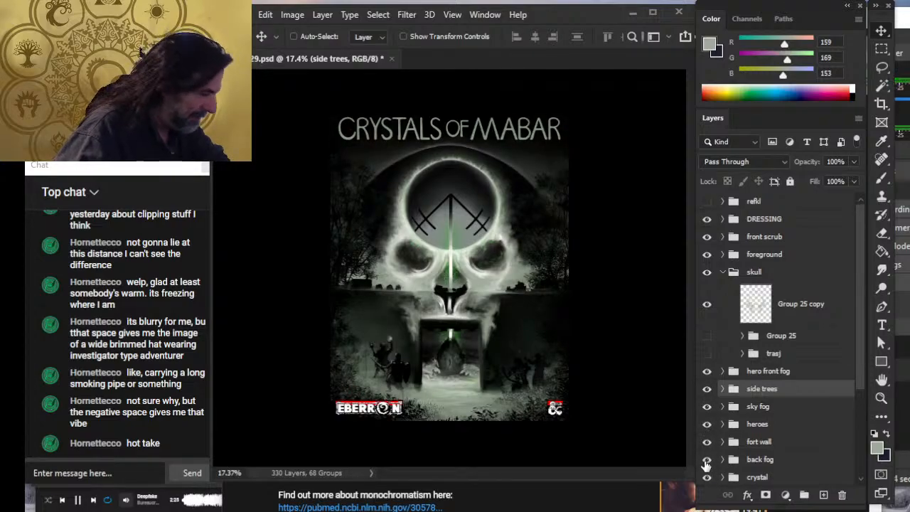
pyautogui.click(707, 459)
pyautogui.click(708, 461)
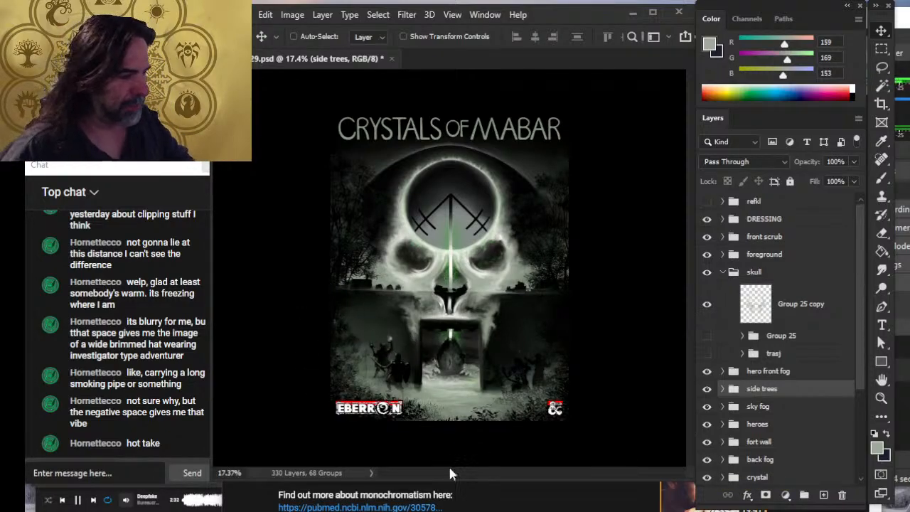
pyautogui.click(708, 442)
pyautogui.click(707, 442)
pyautogui.click(707, 461)
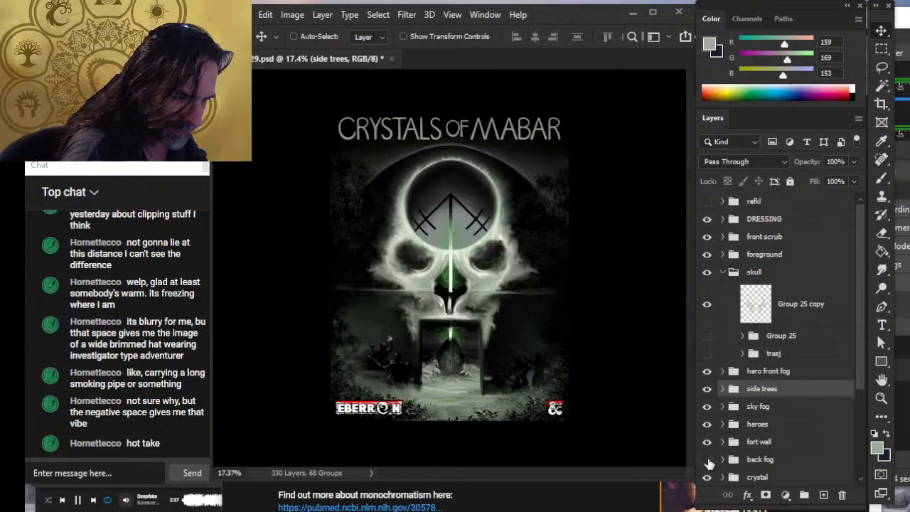
pyautogui.click(707, 461)
# - Open the back fog group and look through its layers, hiding and reshowing Layer 203 to check its contribution
pyautogui.click(776, 460)
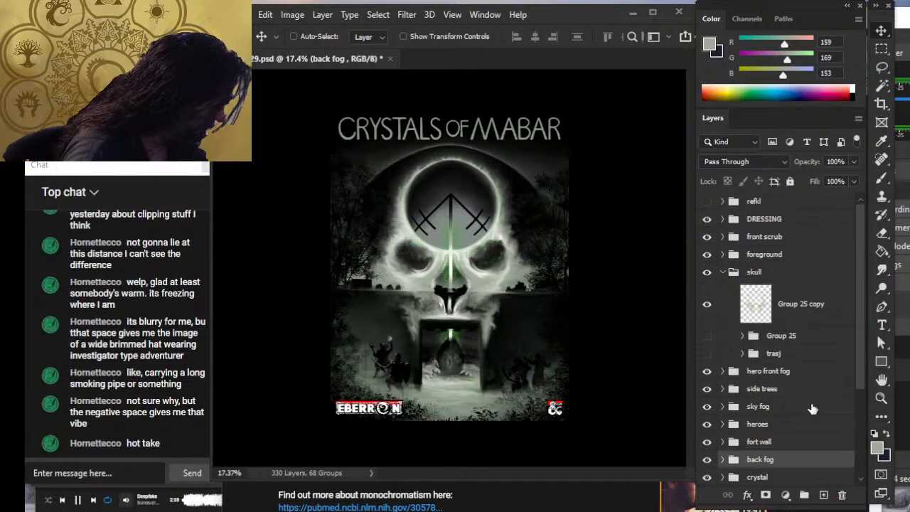
pyautogui.scroll(-2, 779, 398)
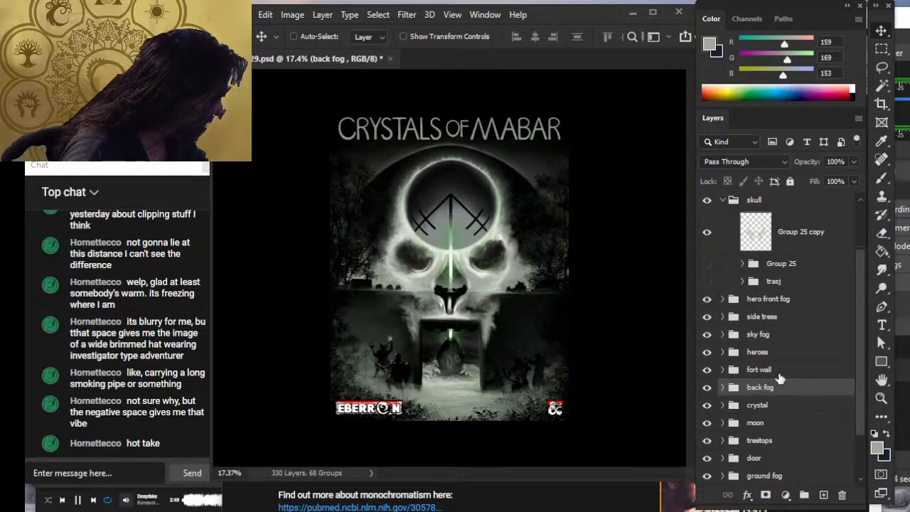
pyautogui.click(723, 387)
pyautogui.click(707, 419)
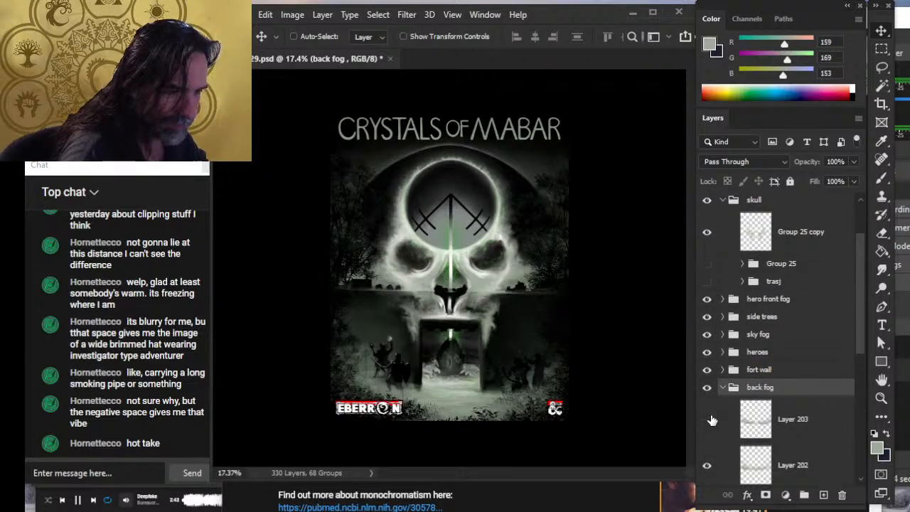
pyautogui.click(707, 419)
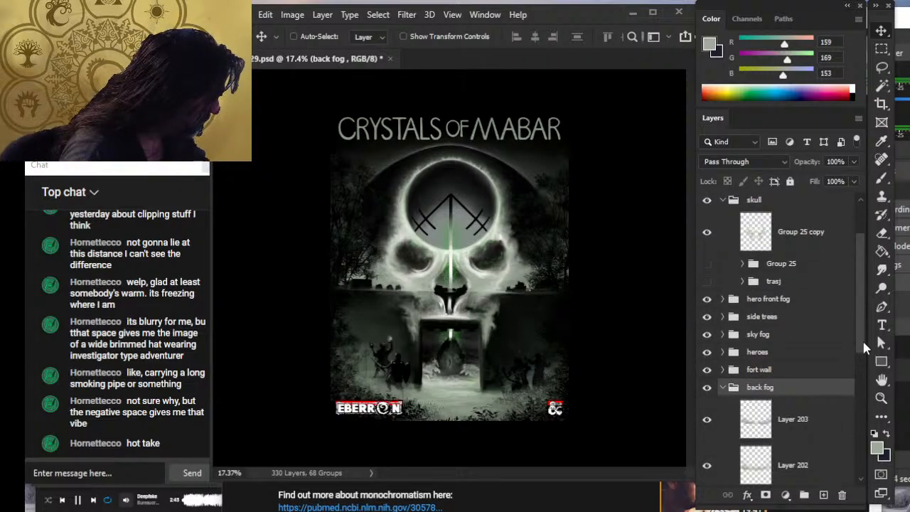
pyautogui.scroll(-4, 864, 347)
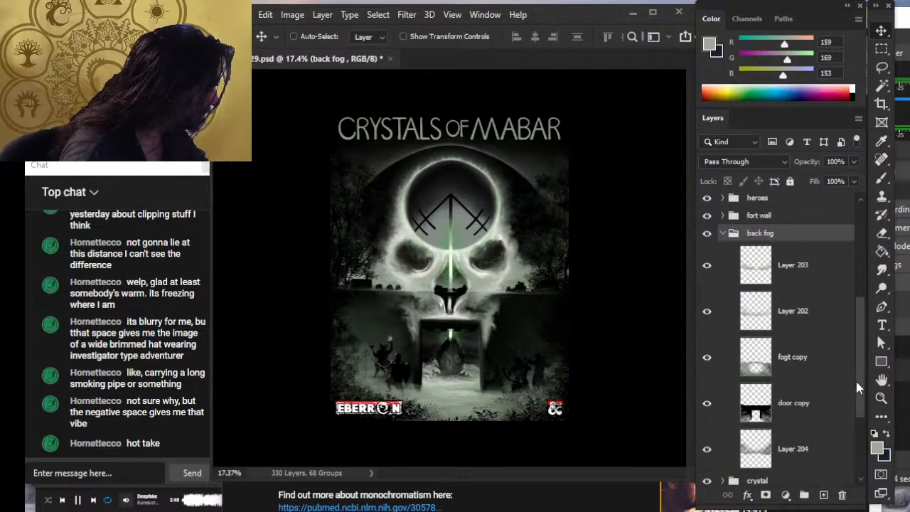
pyautogui.moveTo(858, 381); pyautogui.dragTo(837, 386)
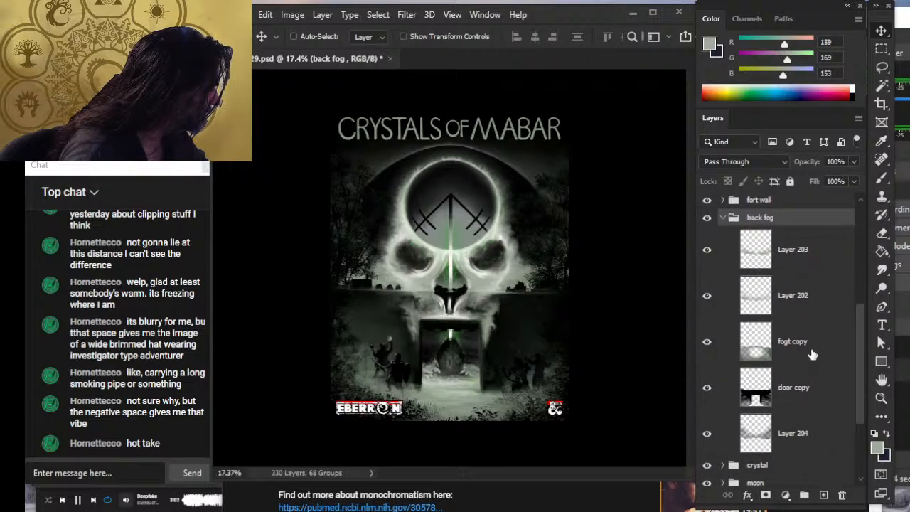
# - Select the fogt copy, door copy and Layer 204 layers in back fog and check what Layer 204 contributes by toggling its visibility
pyautogui.click(812, 354)
pyautogui.keyDown('shift'); pyautogui.click(824, 398); pyautogui.keyUp('shift')
pyautogui.keyDown('shift'); pyautogui.click(821, 430); pyautogui.keyUp('shift')
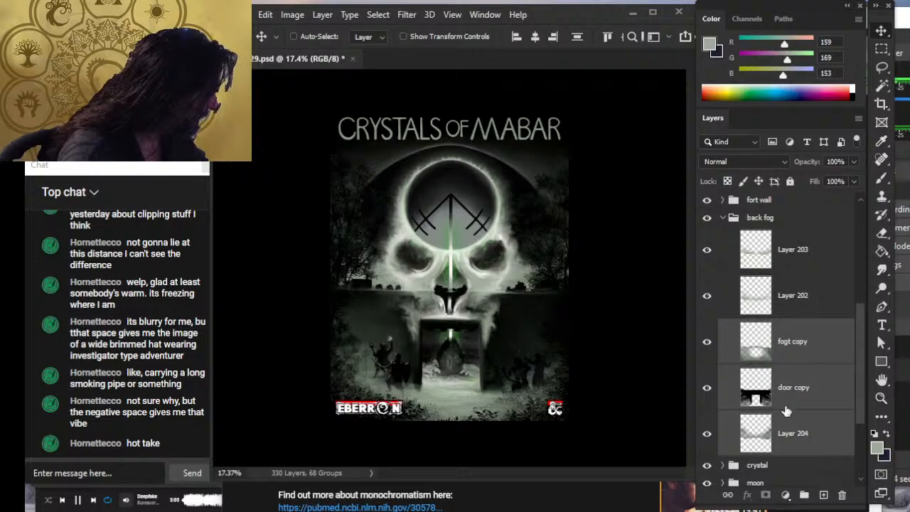
pyautogui.click(708, 436)
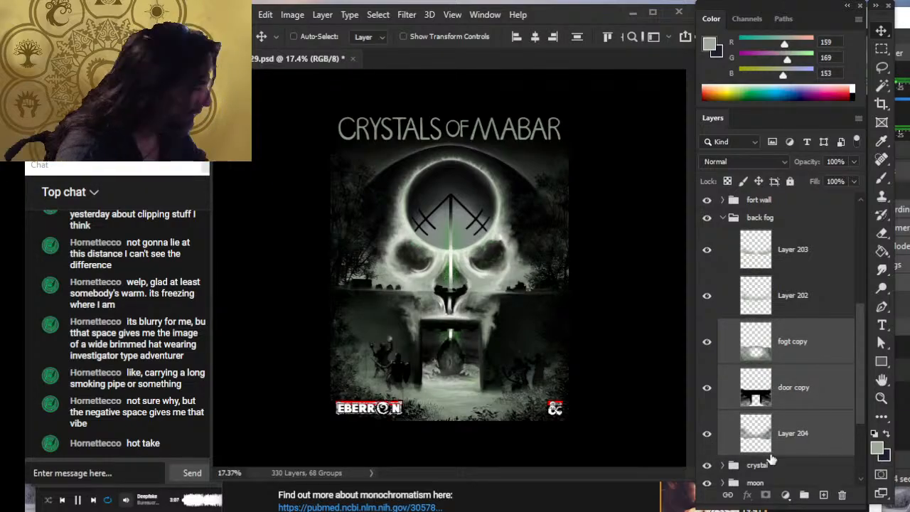
pyautogui.scroll(1, 865, 411)
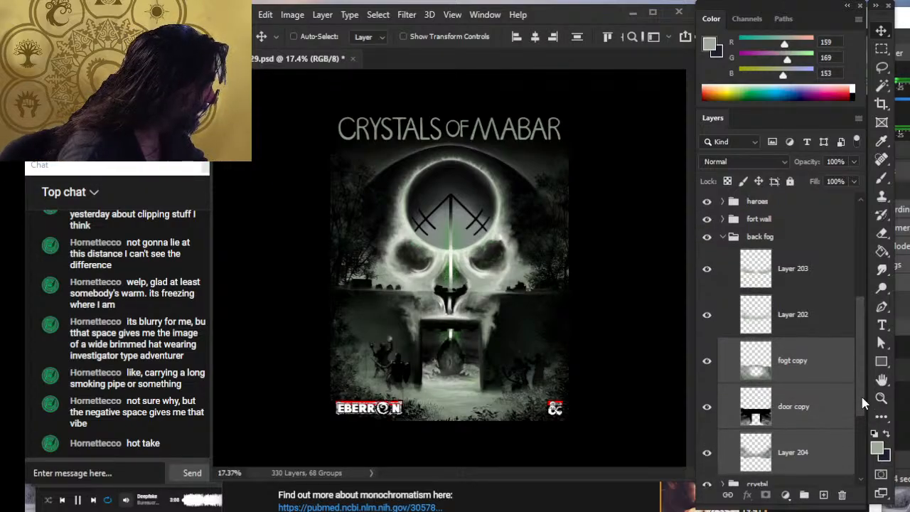
# - Try to move the fogt copy and door copy layers out of back fog into the bottom of the fort wall group
pyautogui.click(722, 214)
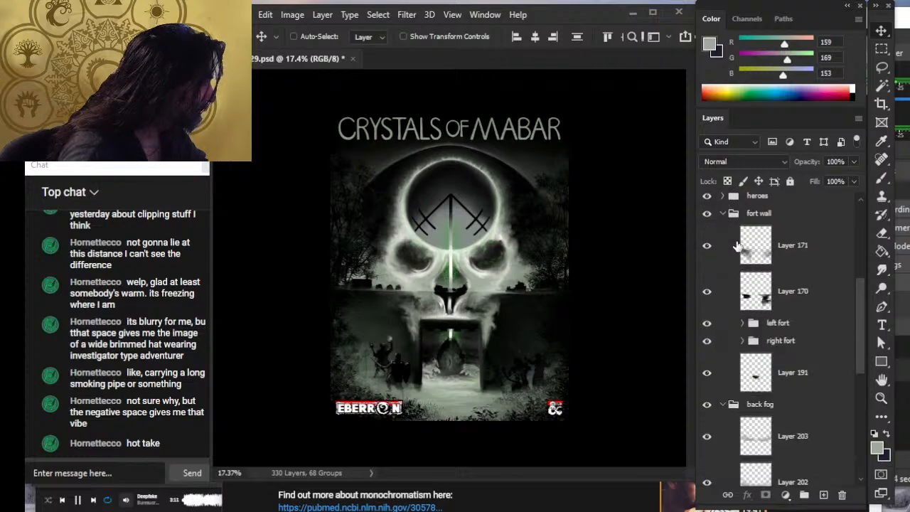
pyautogui.scroll(-5, 866, 389)
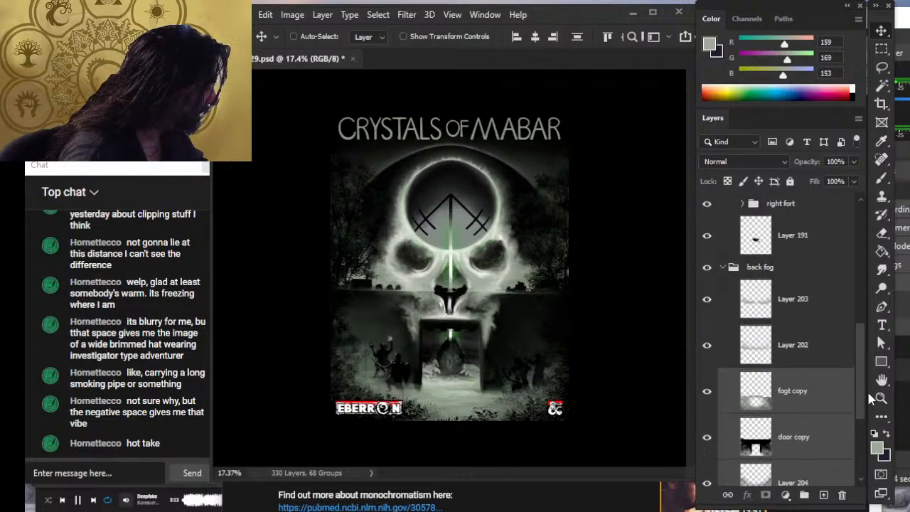
pyautogui.click(812, 380)
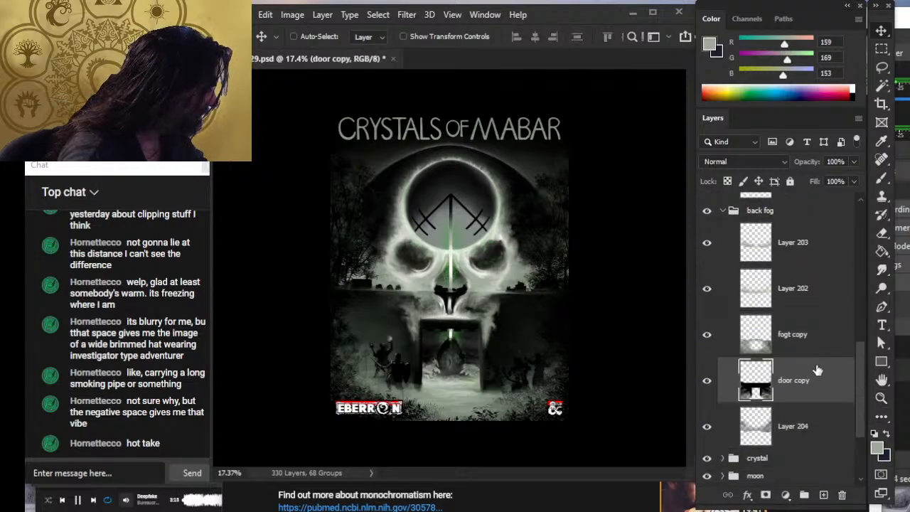
pyautogui.keyDown('shift'); pyautogui.click(814, 356); pyautogui.keyUp('shift')
pyautogui.scroll(2, 860, 355)
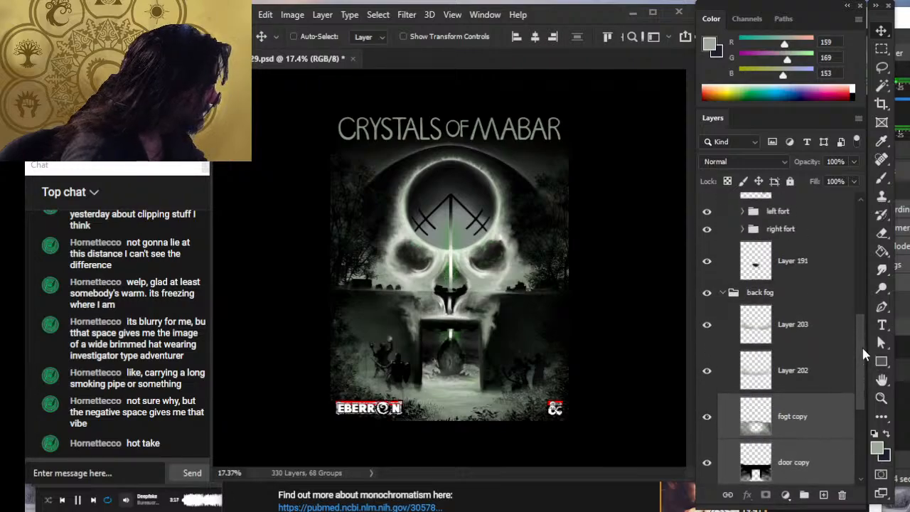
pyautogui.moveTo(800, 427); pyautogui.dragTo(796, 293)
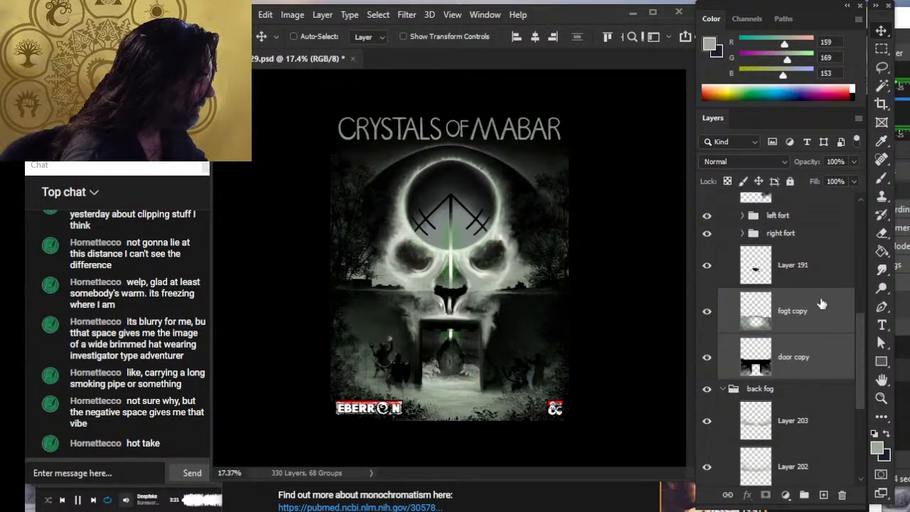
pyautogui.press('ctrl')
pyautogui.hotkey('ctrl', '[')
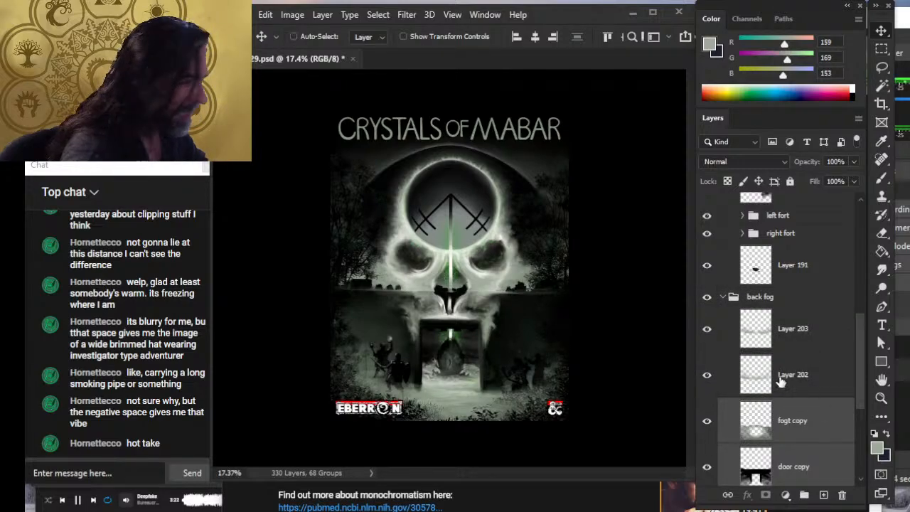
# - Collapse the back fog and fort wall groups to tidy the layer stack
pyautogui.click(722, 299)
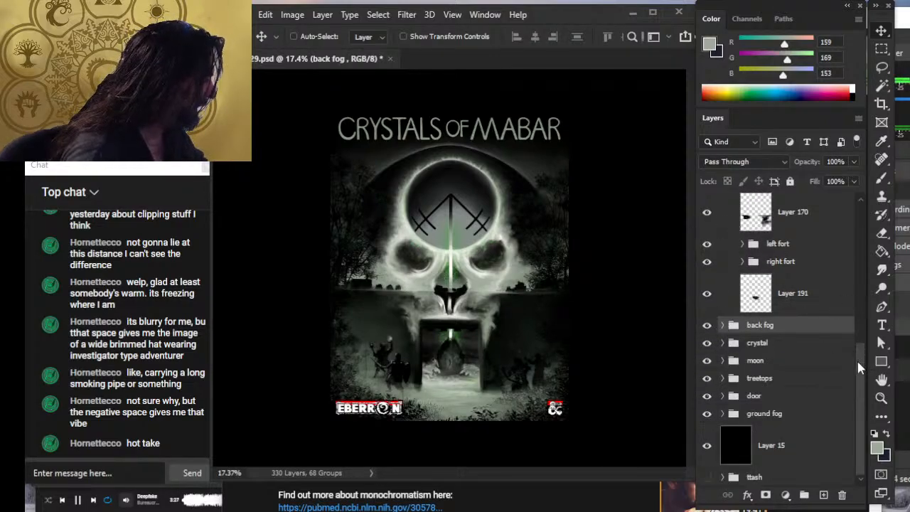
pyautogui.moveTo(856, 359); pyautogui.dragTo(847, 245)
pyautogui.click(722, 251)
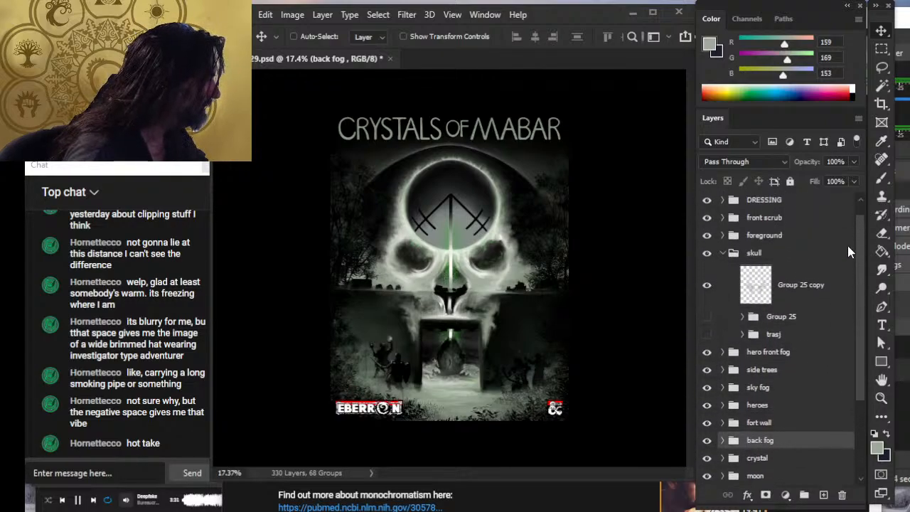
# - Compare the Group 25 copy layer with the original Group 25 inside the skull group by toggling their visibility
pyautogui.click(707, 297)
pyautogui.click(707, 297)
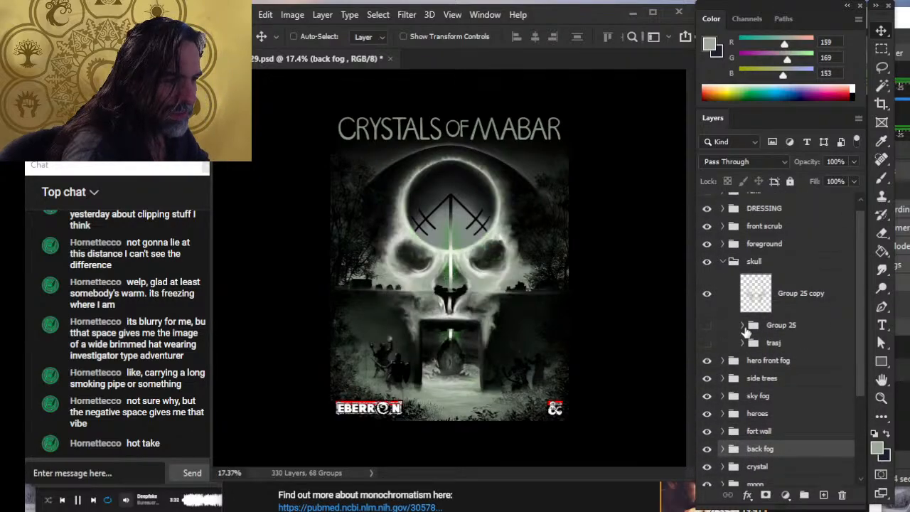
pyautogui.click(826, 304)
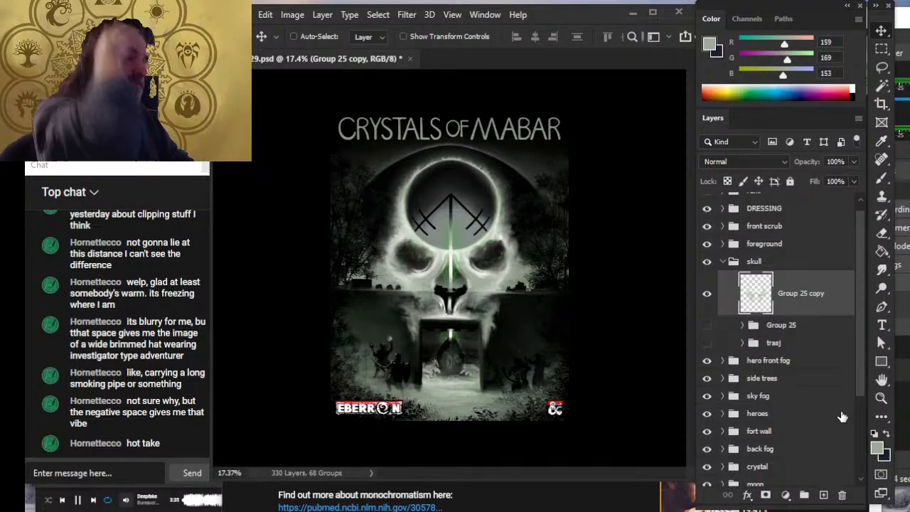
pyautogui.click(706, 326)
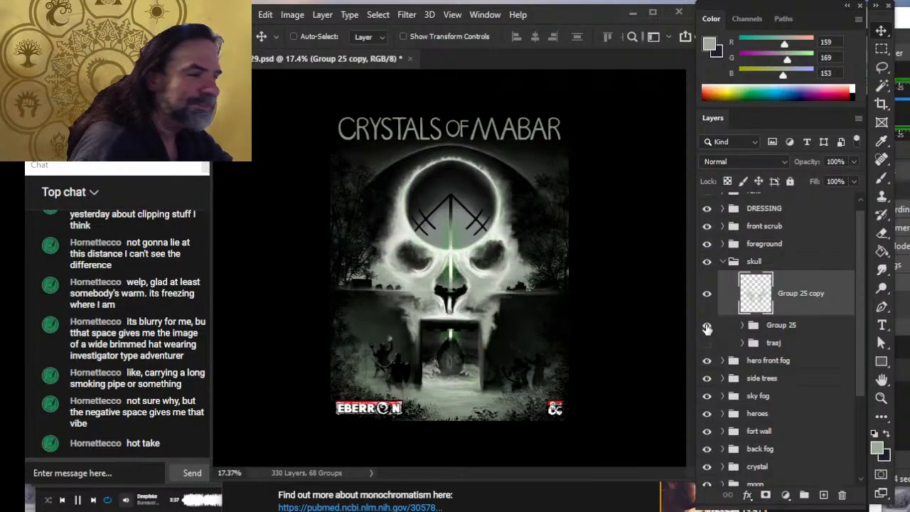
pyautogui.click(706, 327)
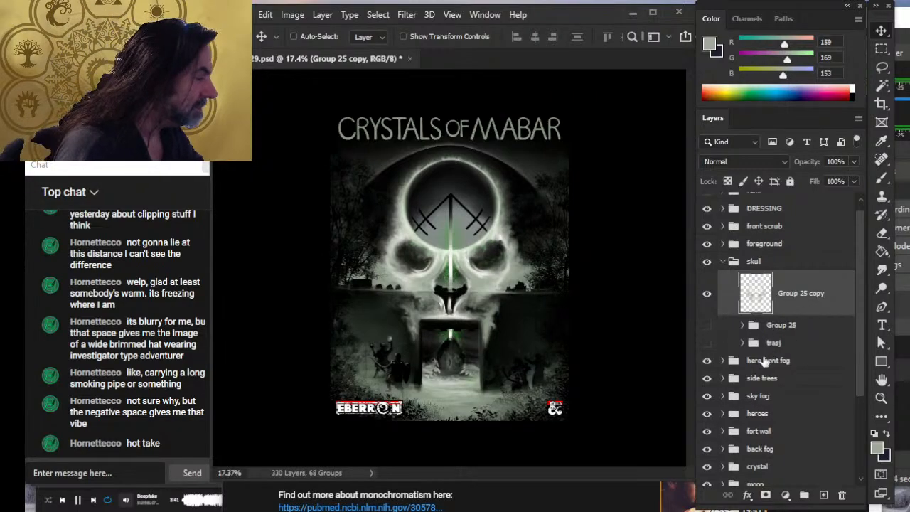
pyautogui.press('z')
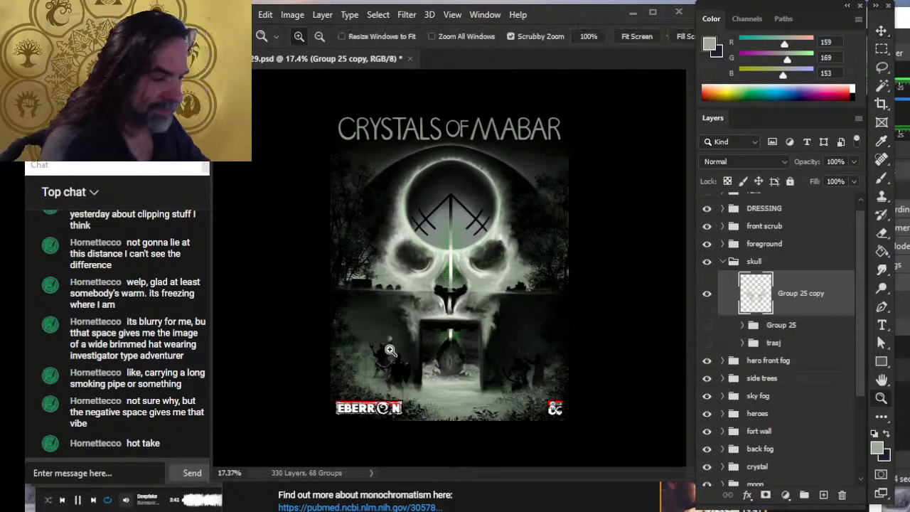
pyautogui.click(707, 294)
pyautogui.click(707, 294)
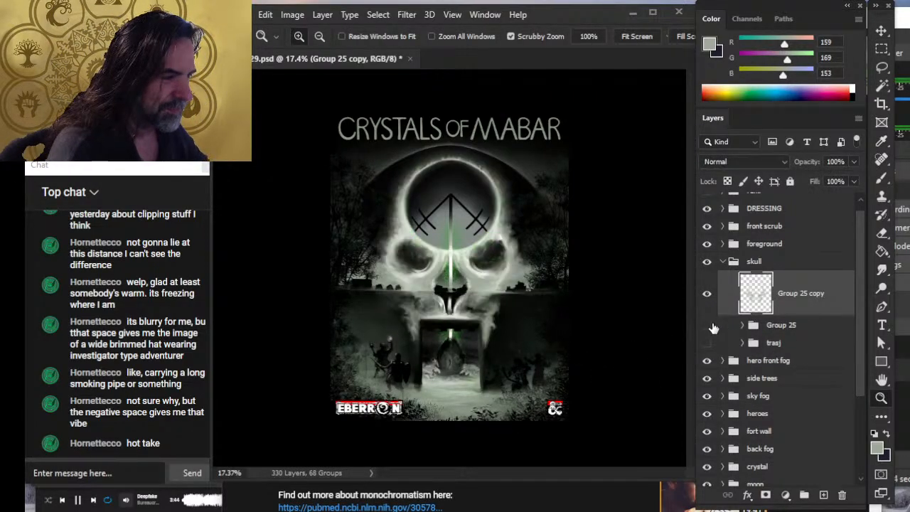
# - Duplicate the Group 25 copy layer in the skull group and hide the Group 25 copy it was made from
pyautogui.rightClick(823, 298)
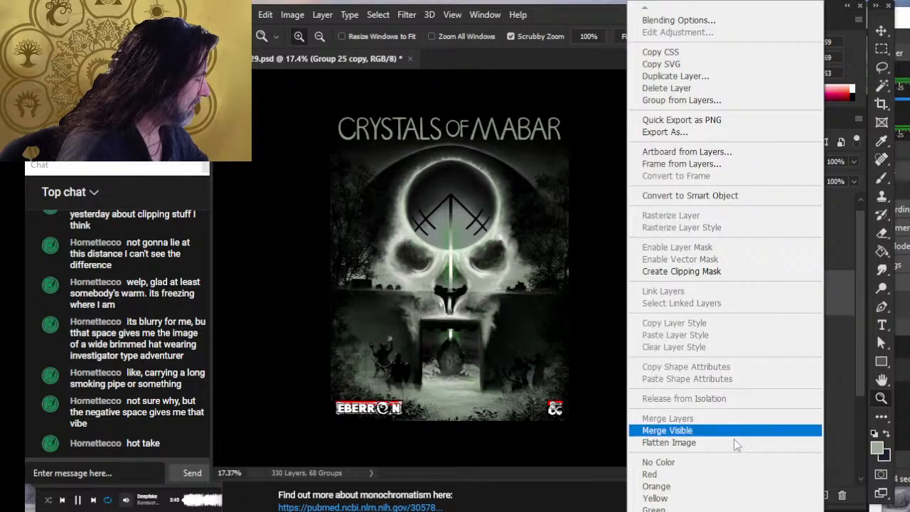
pyautogui.click(736, 76)
pyautogui.press('Return')
pyautogui.click(707, 339)
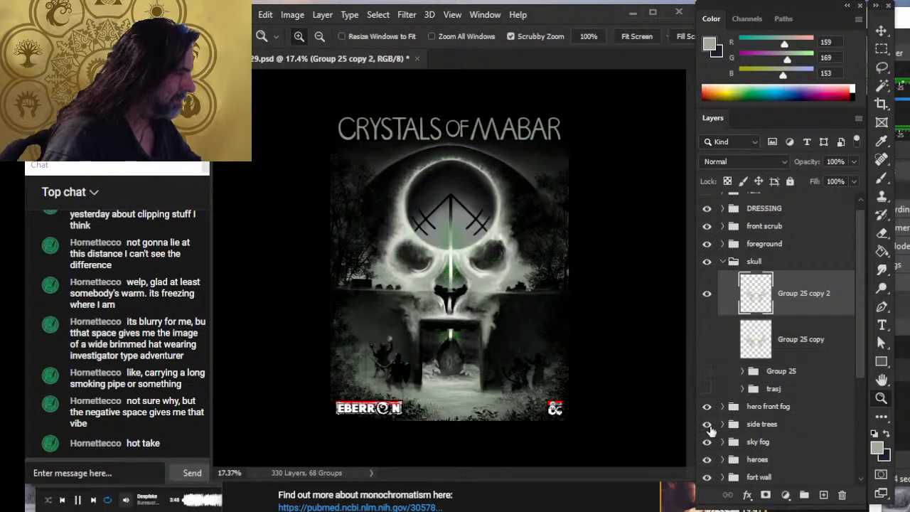
# - Ready the Smudge tool over the skull's lower face on the new duplicate layer, with its brush size reduced to 30
pyautogui.moveTo(402, 312); pyautogui.dragTo(455, 312)
pyautogui.press('r')
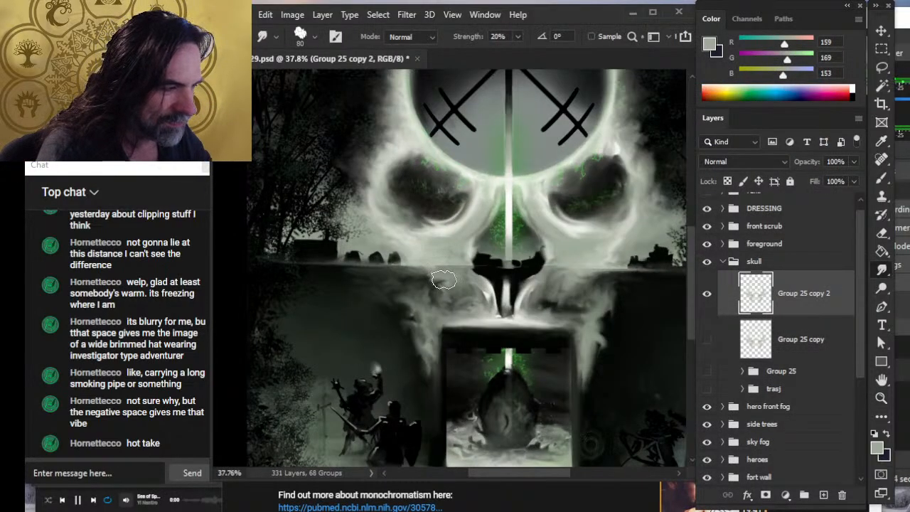
pyautogui.press('[')
pyautogui.press('[')
pyautogui.press('[')
pyautogui.press('[')
pyautogui.press('[')
pyautogui.press('[')
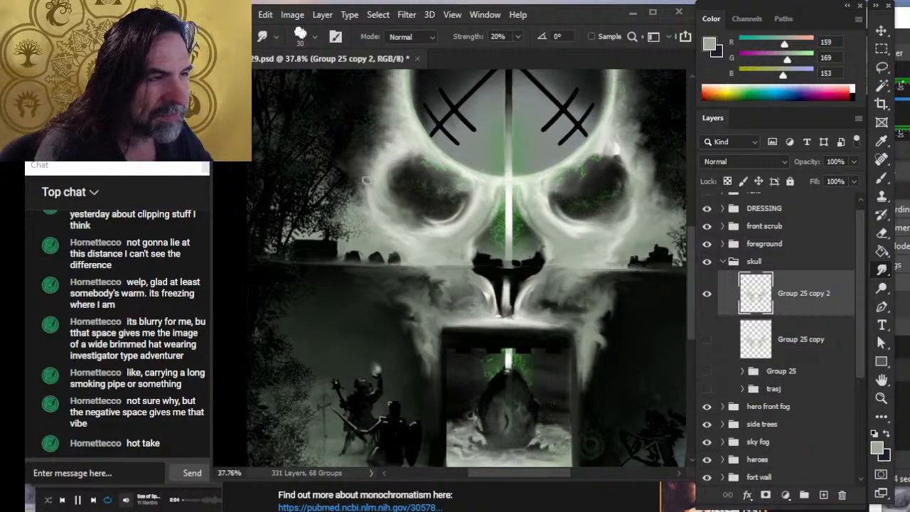
# - Examine how the side trees frame the skull and how its jaw meets the gate, both close up and across the cover
pyautogui.click(707, 424)
pyautogui.click(707, 424)
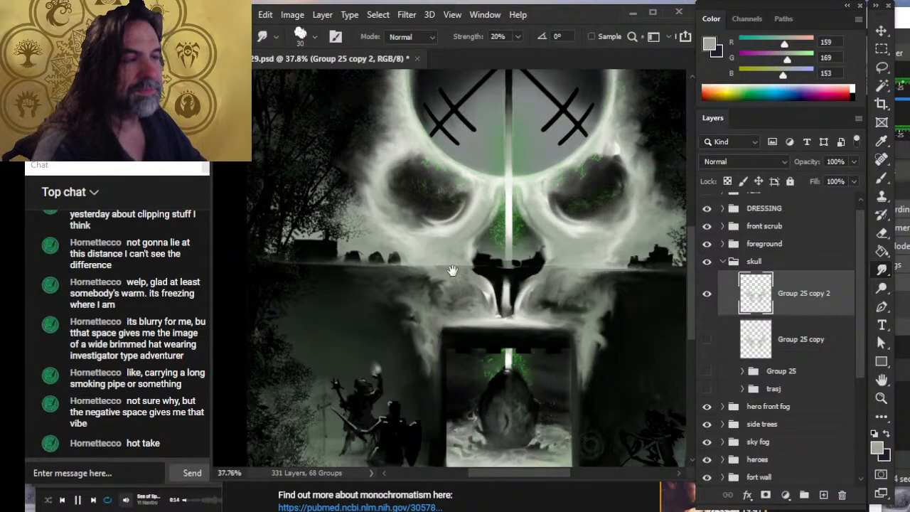
pyautogui.press('z')
pyautogui.hotkey('ctrl', '0')
pyautogui.moveTo(408, 251); pyautogui.dragTo(472, 262)
pyautogui.press('r')
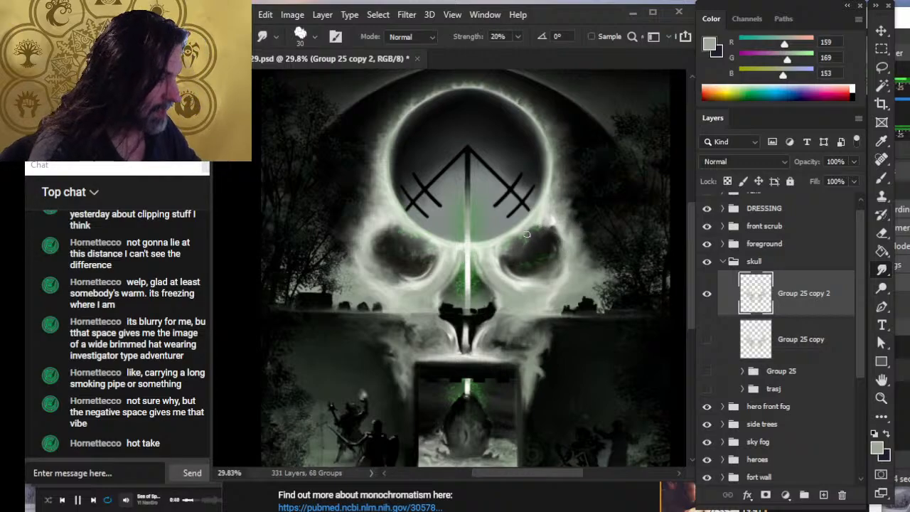
pyautogui.press('z')
pyautogui.moveTo(544, 308); pyautogui.dragTo(500, 308)
pyautogui.moveTo(445, 328); pyautogui.dragTo(482, 331)
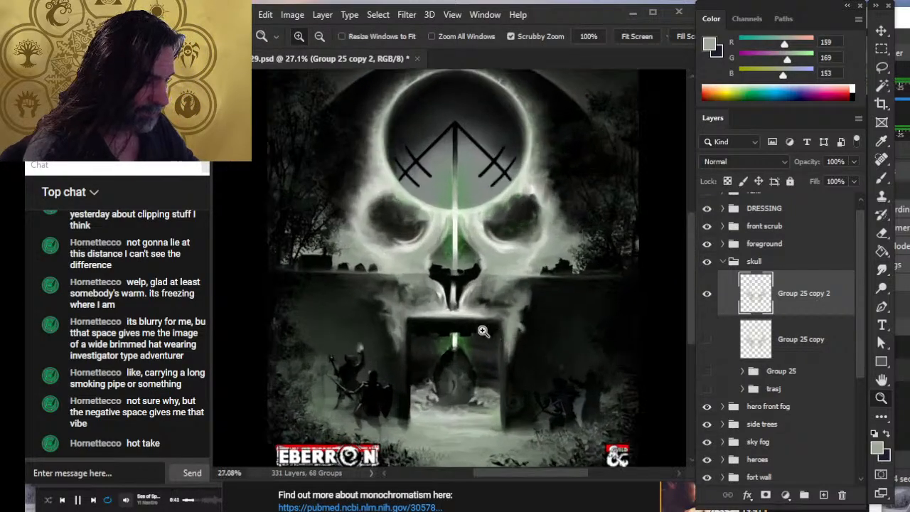
# - Sample a light grey from the skull and smudge a row of teeth along the gate's upper edge at size 30 and 60% strength
pyautogui.press('b')
pyautogui.keyDown('alt'); pyautogui.click(439, 304); pyautogui.keyUp('alt')
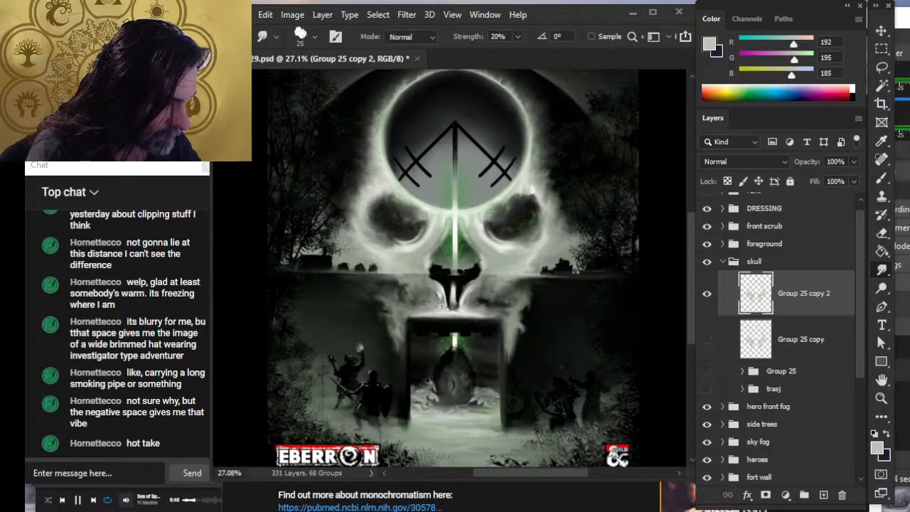
pyautogui.press(']')
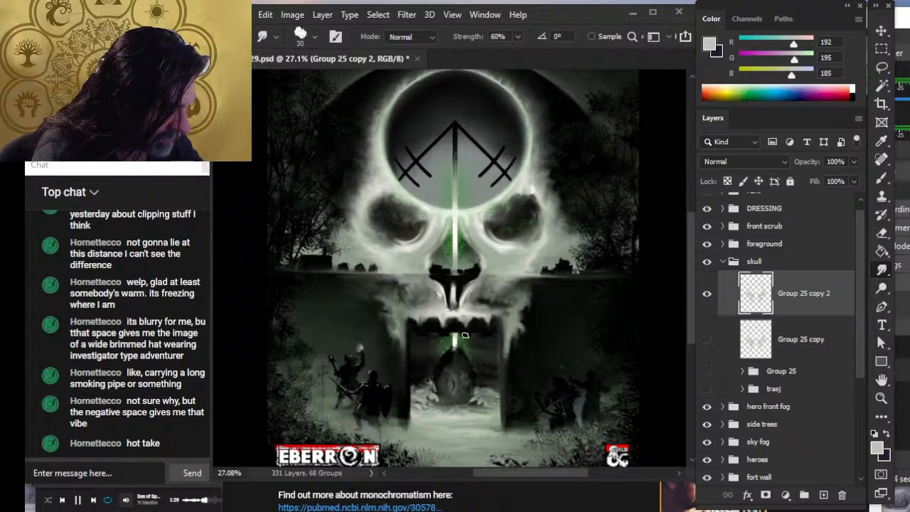
# - Examine how the skull with its new teeth reads on the whole cover at thumbnail size
pyautogui.press('z')
pyautogui.moveTo(514, 345); pyautogui.dragTo(491, 489)
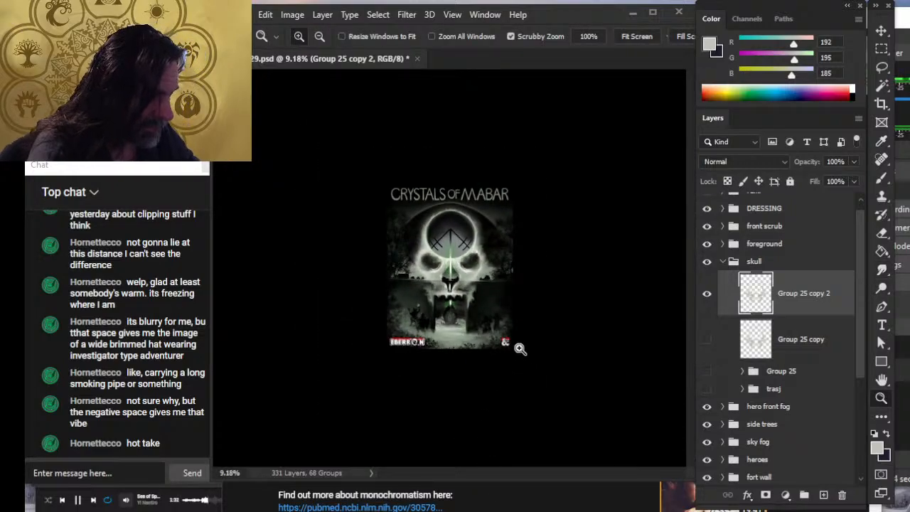
pyautogui.moveTo(518, 348); pyautogui.dragTo(488, 445)
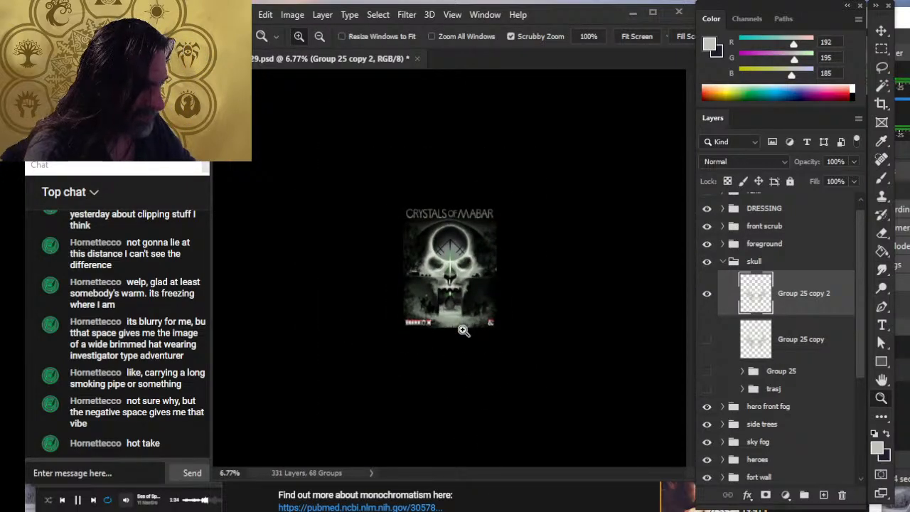
pyautogui.moveTo(438, 326); pyautogui.dragTo(465, 330)
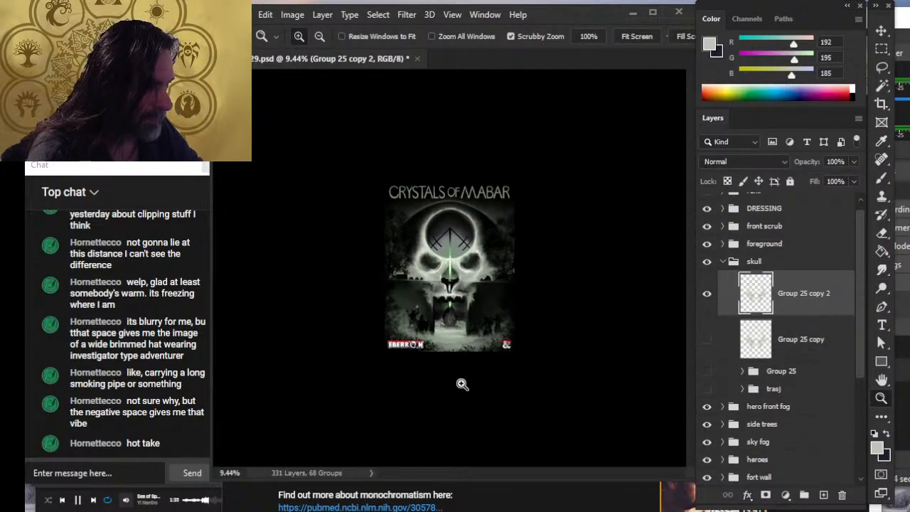
# - Set the Smudge tool to size 40 and 40% strength for the skull's jaw, and check the skull on the whole cover
pyautogui.moveTo(436, 299); pyautogui.dragTo(462, 386)
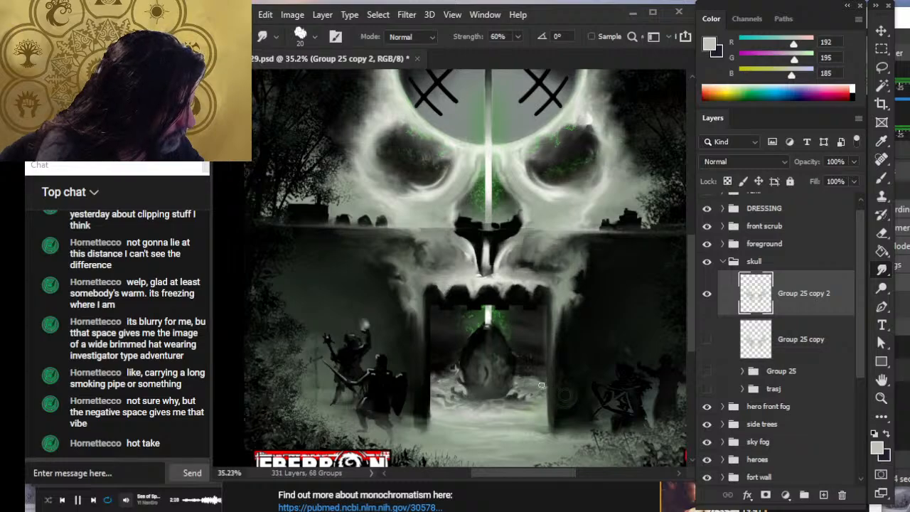
pyautogui.press('5')
pyautogui.press('6')
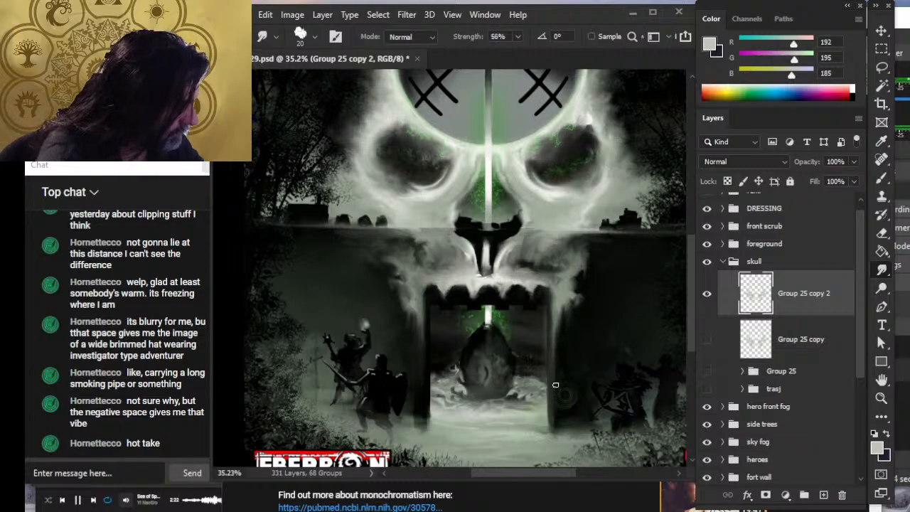
pyautogui.press(']')
pyautogui.press('4')
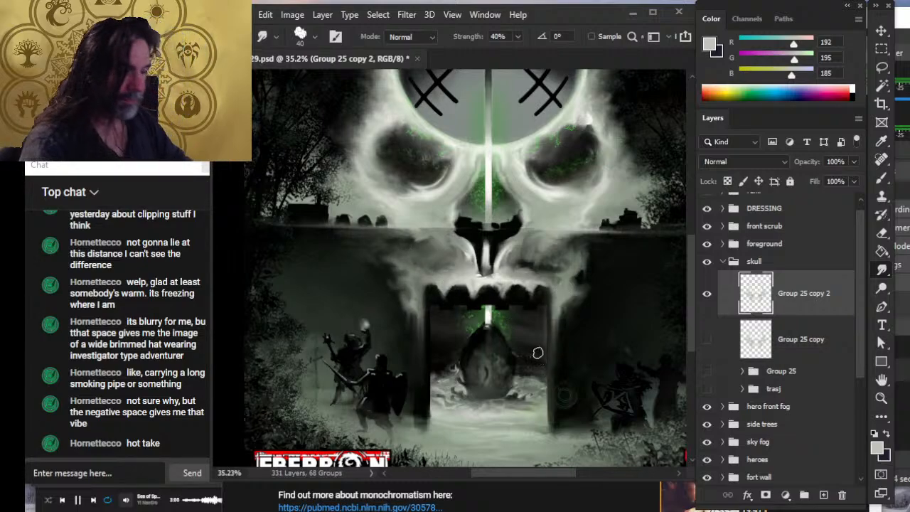
pyautogui.press('z')
pyautogui.moveTo(547, 309); pyautogui.dragTo(527, 413)
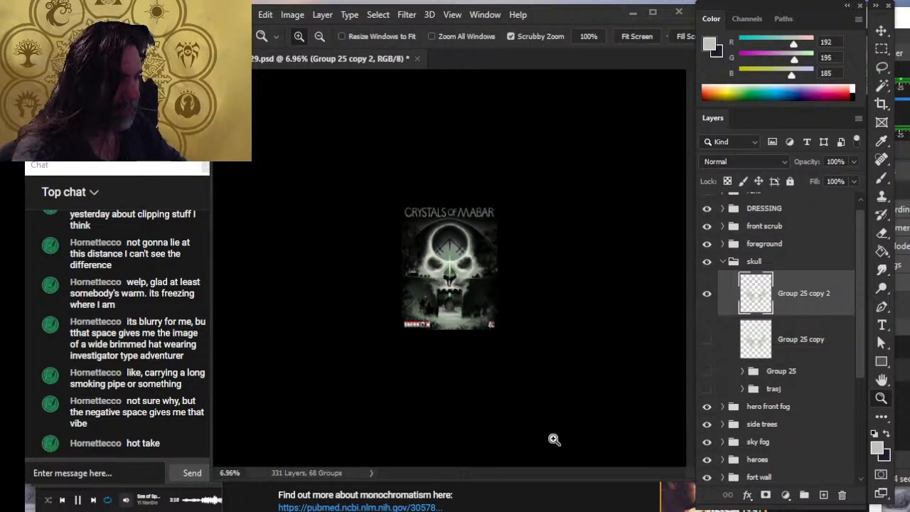
pyautogui.moveTo(475, 303); pyautogui.dragTo(504, 328)
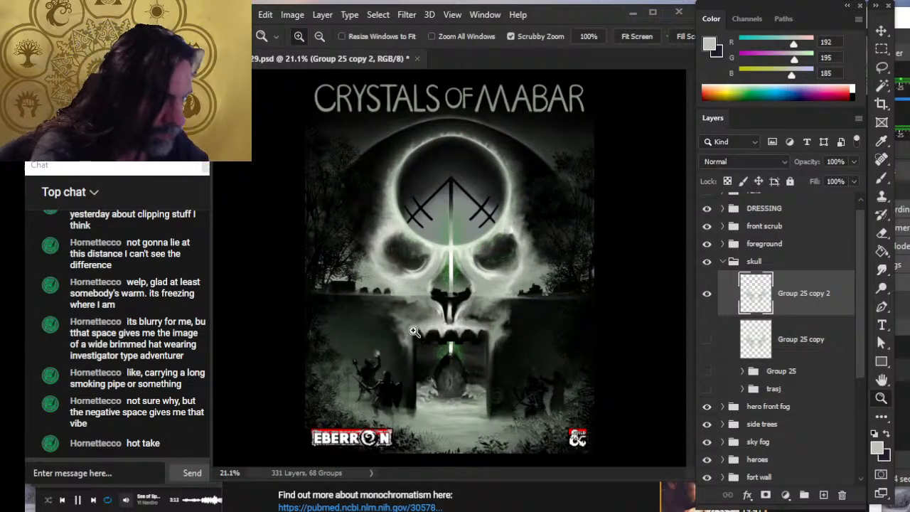
# - Erase a dark hollow beneath each of the skull's cheekbones above the gate and smudge the edges at size 40 and 40% strength
pyautogui.moveTo(416, 332); pyautogui.dragTo(427, 332)
pyautogui.press('b')
pyautogui.press('e')
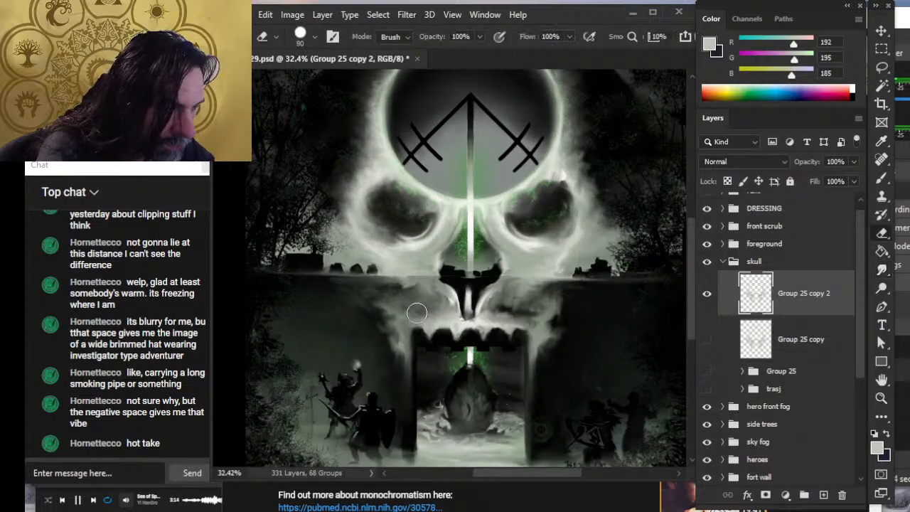
pyautogui.press('r')
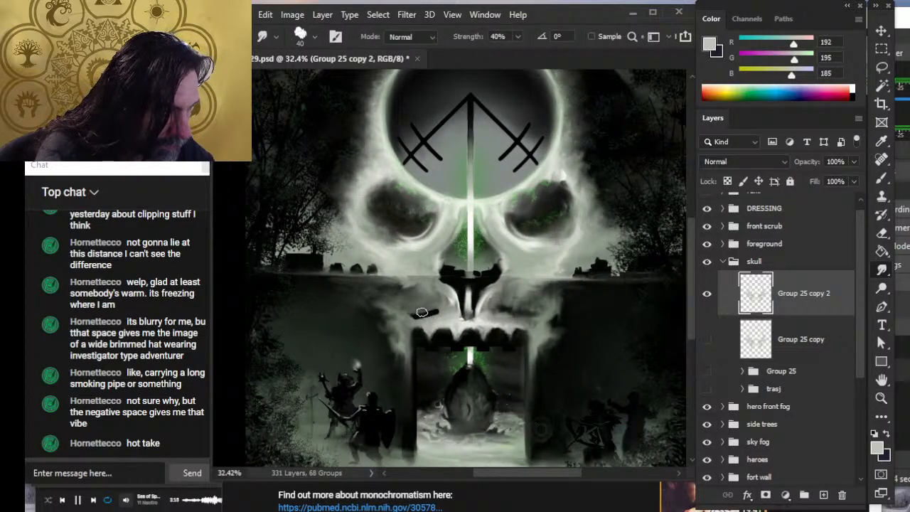
pyautogui.moveTo(415, 314)
pyautogui.mouseDown()
pyautogui.moveTo(441, 311)
pyautogui.moveTo(410, 316)
pyautogui.mouseUp()
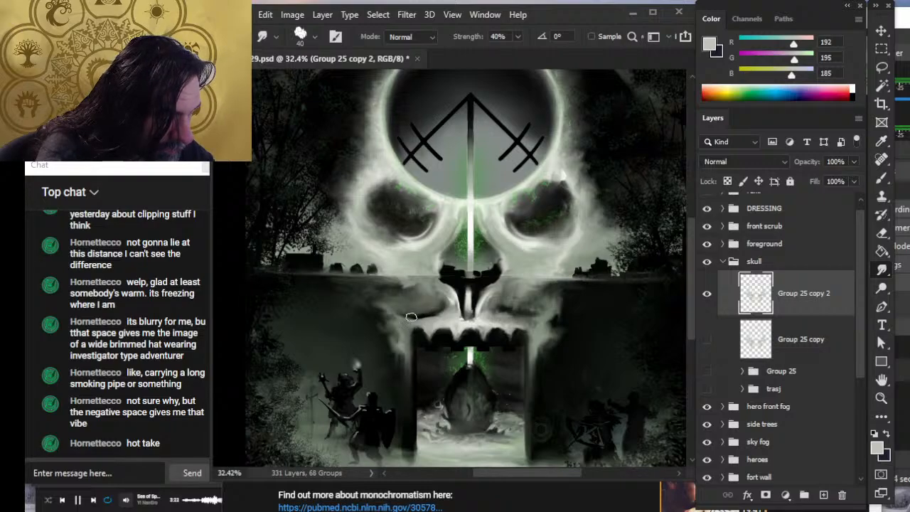
pyautogui.press('e')
pyautogui.moveTo(501, 312)
pyautogui.mouseDown()
pyautogui.moveTo(522, 318)
pyautogui.moveTo(501, 314)
pyautogui.moveTo(506, 306)
pyautogui.moveTo(505, 322)
pyautogui.moveTo(513, 316)
pyautogui.moveTo(494, 306)
pyautogui.moveTo(512, 314)
pyautogui.moveTo(504, 308)
pyautogui.moveTo(546, 292)
pyautogui.moveTo(522, 311)
pyautogui.moveTo(556, 288)
pyautogui.moveTo(547, 305)
pyautogui.moveTo(560, 292)
pyautogui.moveTo(569, 306)
pyautogui.moveTo(563, 317)
pyautogui.moveTo(544, 289)
pyautogui.moveTo(563, 288)
pyautogui.moveTo(540, 290)
pyautogui.moveTo(562, 284)
pyautogui.moveTo(531, 274)
pyautogui.moveTo(512, 283)
pyautogui.moveTo(531, 275)
pyautogui.moveTo(525, 269)
pyautogui.moveTo(531, 284)
pyautogui.moveTo(514, 304)
pyautogui.moveTo(524, 281)
pyautogui.moveTo(514, 306)
pyautogui.moveTo(522, 271)
pyautogui.moveTo(510, 291)
pyautogui.moveTo(514, 267)
pyautogui.moveTo(529, 282)
pyautogui.moveTo(510, 290)
pyautogui.moveTo(516, 269)
pyautogui.moveTo(532, 295)
pyautogui.moveTo(497, 296)
pyautogui.moveTo(531, 295)
pyautogui.moveTo(480, 300)
pyautogui.moveTo(493, 302)
pyautogui.moveTo(505, 287)
pyautogui.moveTo(489, 293)
pyautogui.moveTo(474, 310)
pyautogui.moveTo(498, 288)
pyautogui.moveTo(488, 331)
pyautogui.moveTo(465, 302)
pyautogui.mouseUp()
# - Touch up the bone ridges below the nose with a size 10 brush and smudge them at size 20 and 40% strength
pyautogui.press('[')
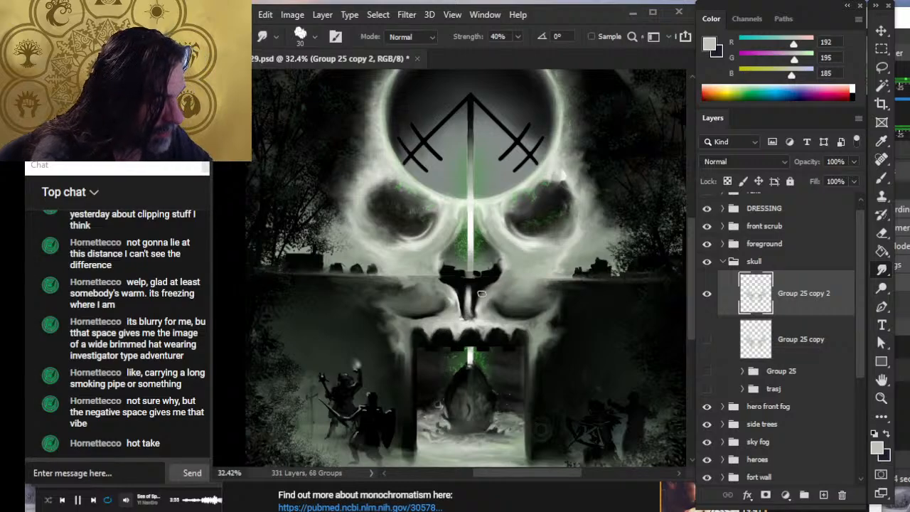
pyautogui.press('[')
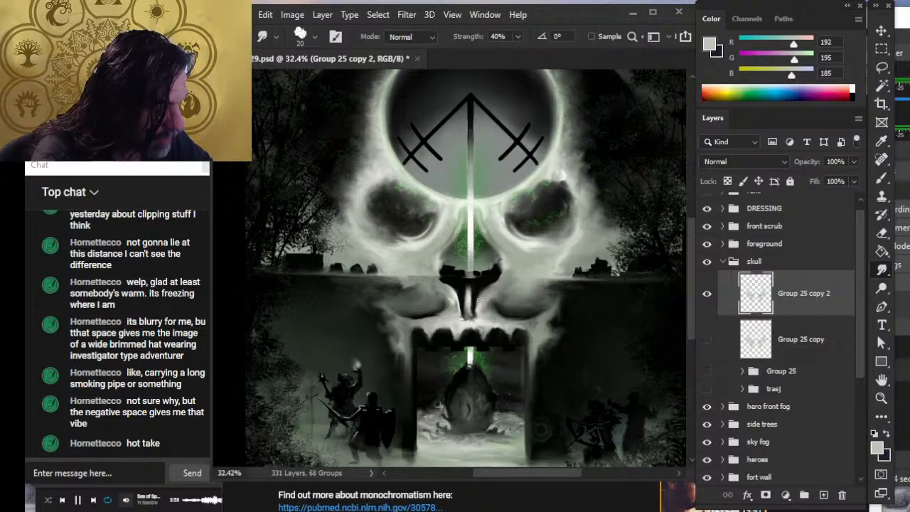
pyautogui.press('b')
pyautogui.press('r')
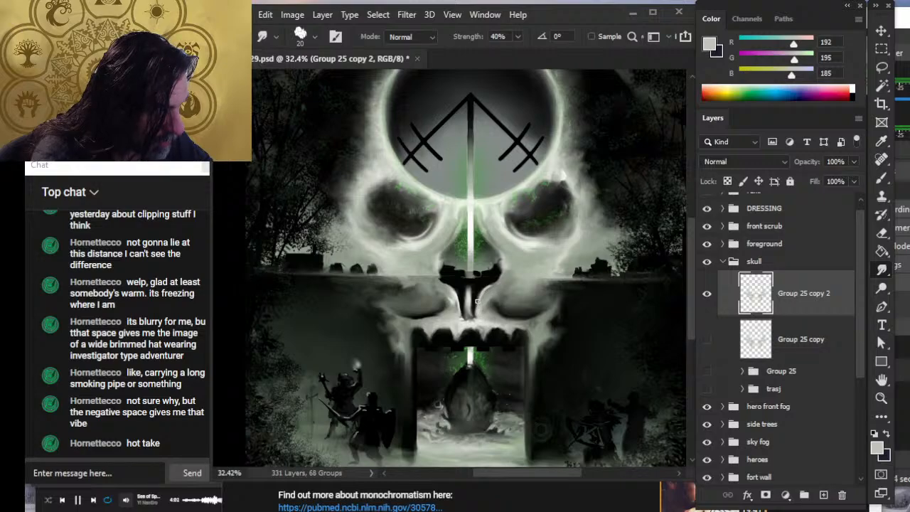
pyautogui.press('b')
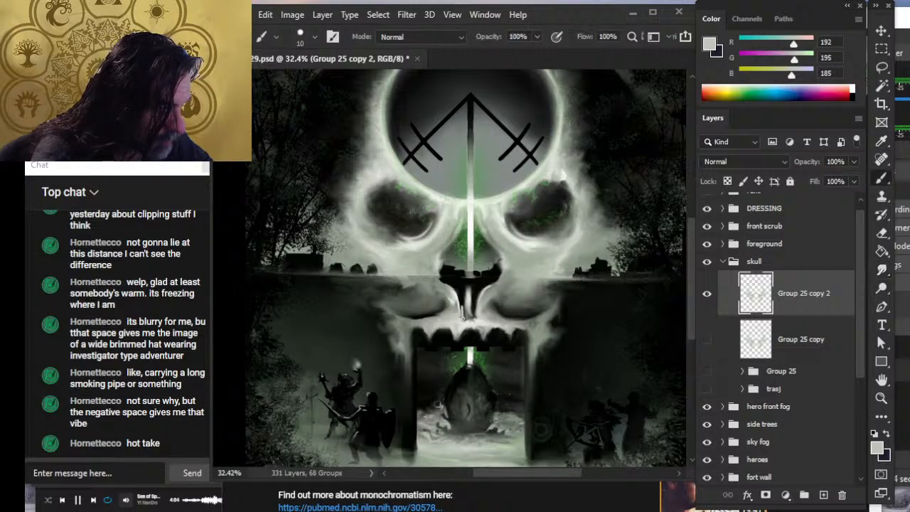
pyautogui.press('r')
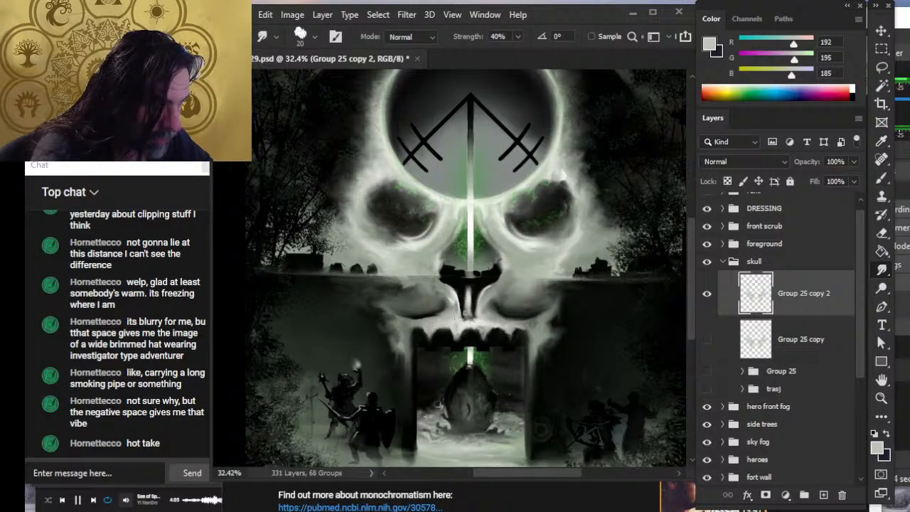
pyautogui.press('b')
pyautogui.press('r')
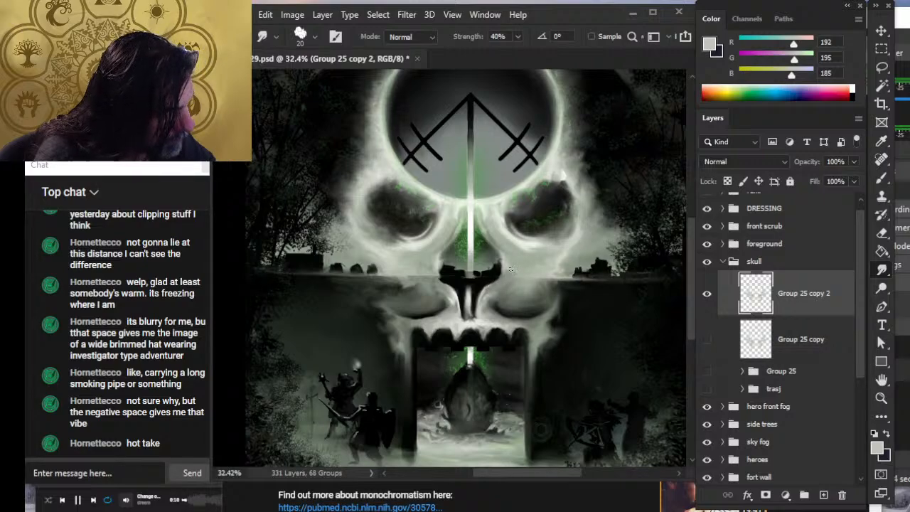
# - Sample a grey-green from the skull's cheek, paint over the wall's top edge beside the nose, and smudge it at size 20
pyautogui.press('b')
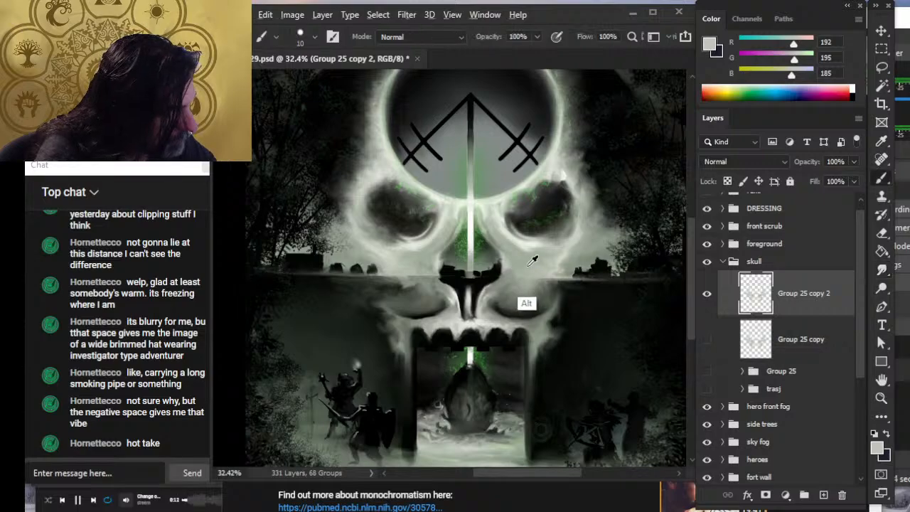
pyautogui.keyDown('alt'); pyautogui.click(515, 266); pyautogui.keyUp('alt')
pyautogui.press('r')
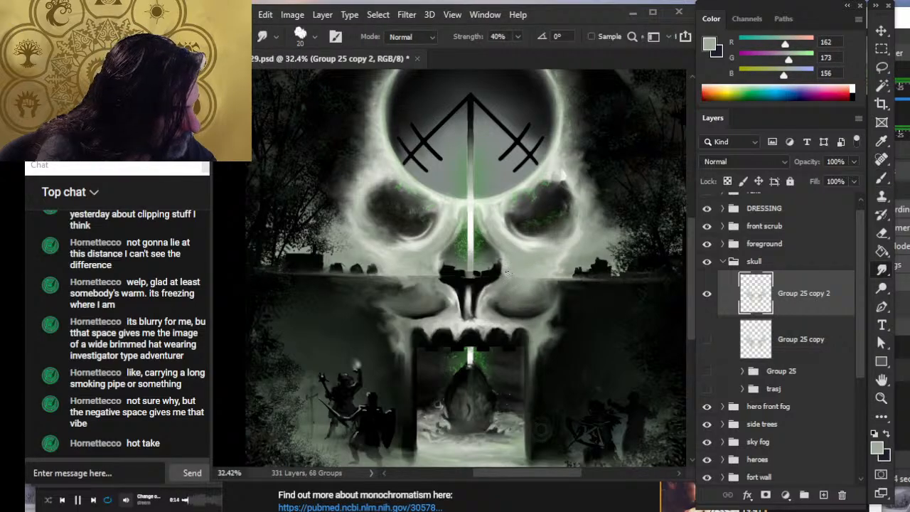
pyautogui.press('b')
pyautogui.press('r')
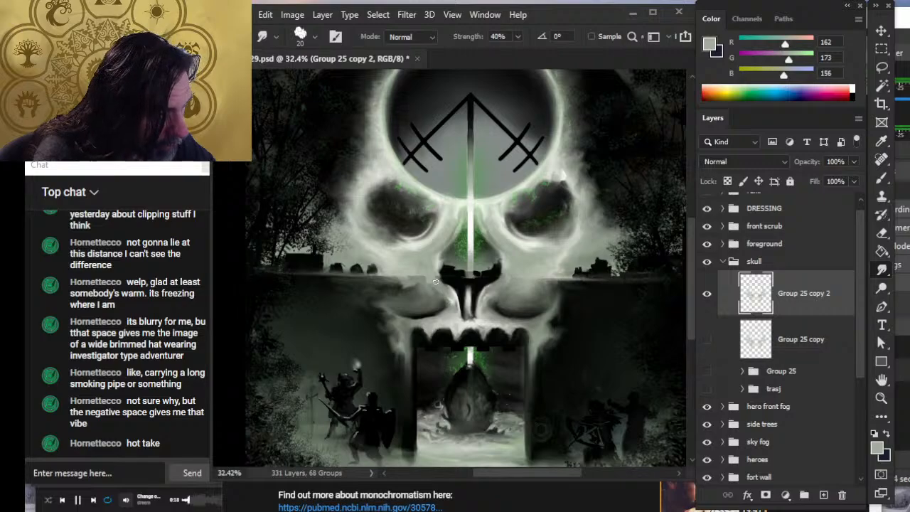
# - Smudge the cheek fog along the wall's top edge, left of the nose, at size 30 and 50% strength
pyautogui.press('z')
pyautogui.moveTo(541, 428)
pyautogui.mouseDown()
pyautogui.moveTo(448, 342)
pyautogui.moveTo(477, 376)
pyautogui.moveTo(471, 408)
pyautogui.mouseUp()
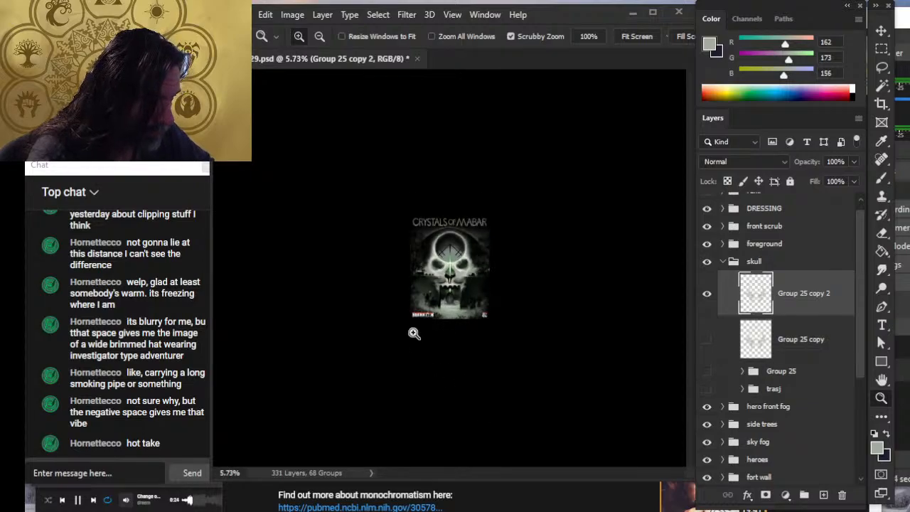
pyautogui.moveTo(437, 273); pyautogui.dragTo(475, 310)
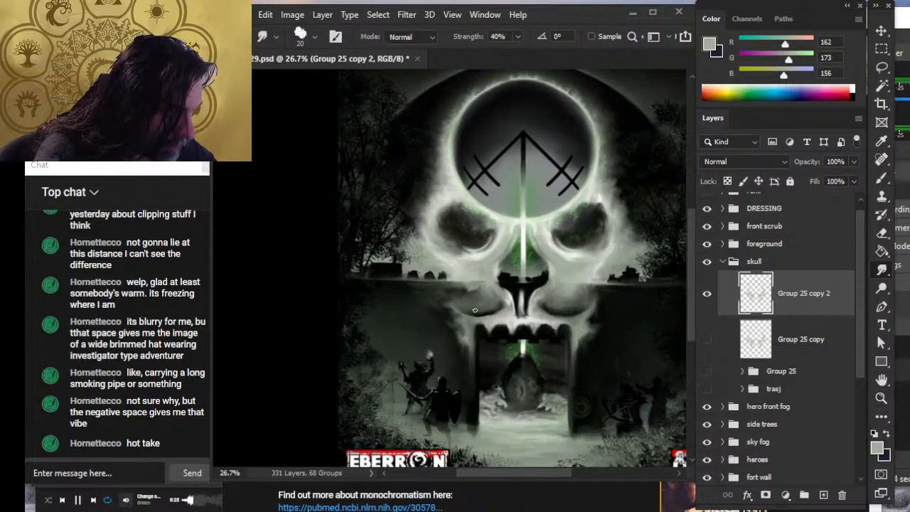
pyautogui.press(']')
pyautogui.press('5')
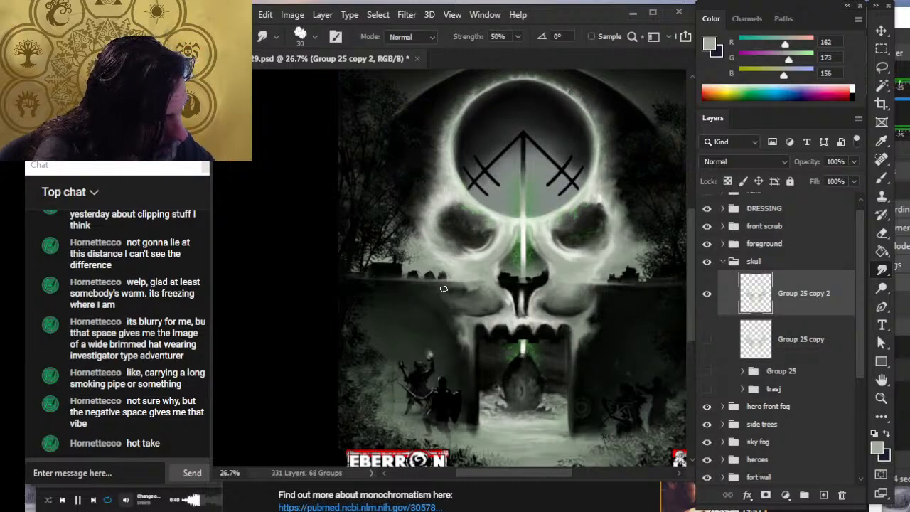
pyautogui.press('z')
pyautogui.moveTo(512, 307); pyautogui.dragTo(416, 292)
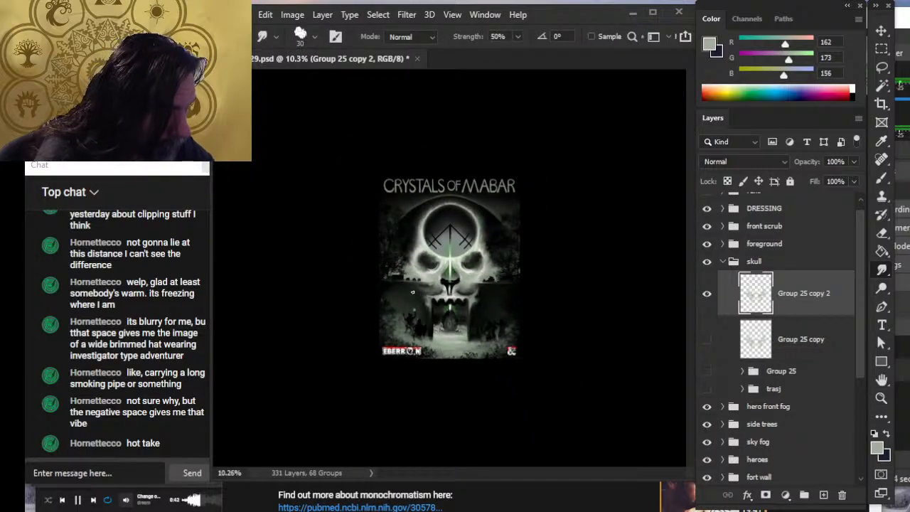
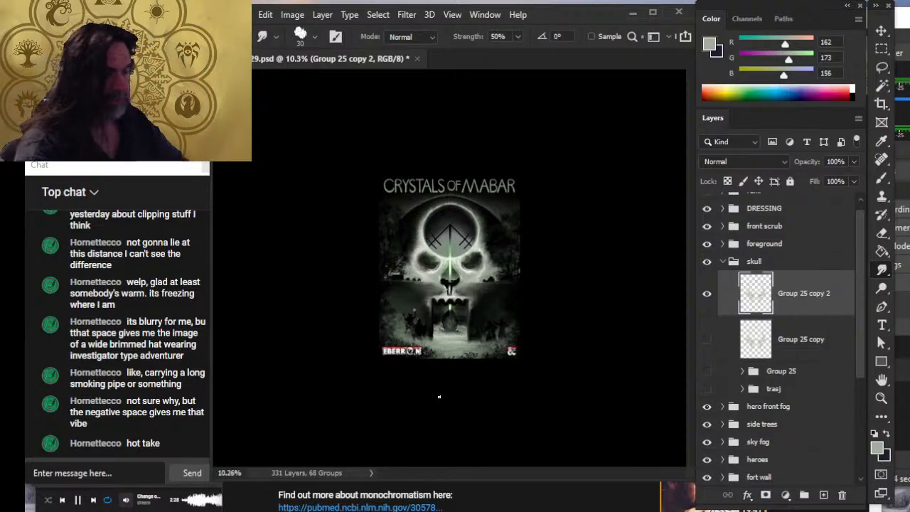
# - Erase and smudge along both sides of the gateway, using a size 25 eraser and the Smudge tool at size 30 and 60% strength
pyautogui.press('z')
pyautogui.moveTo(502, 315); pyautogui.dragTo(450, 320)
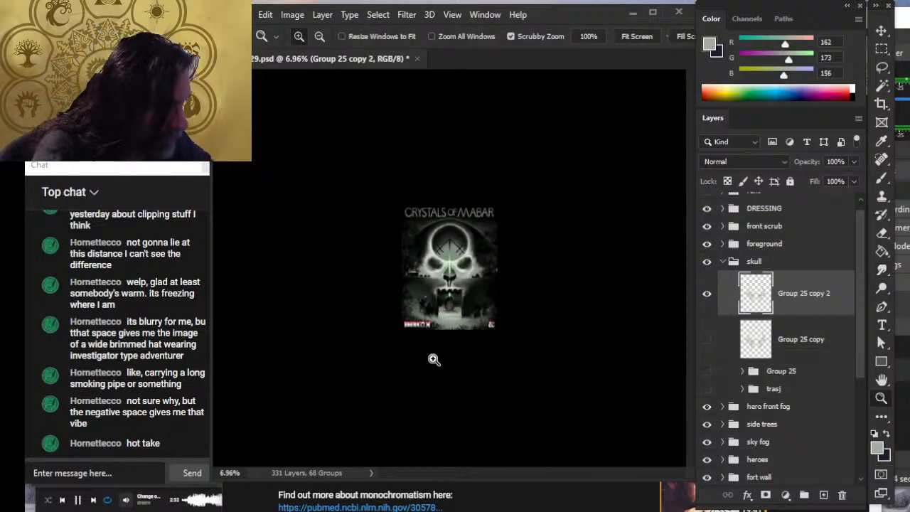
pyautogui.moveTo(440, 297)
pyautogui.mouseDown()
pyautogui.moveTo(465, 299)
pyautogui.moveTo(476, 363)
pyautogui.mouseUp()
pyautogui.moveTo(436, 324); pyautogui.dragTo(483, 334)
pyautogui.press('r')
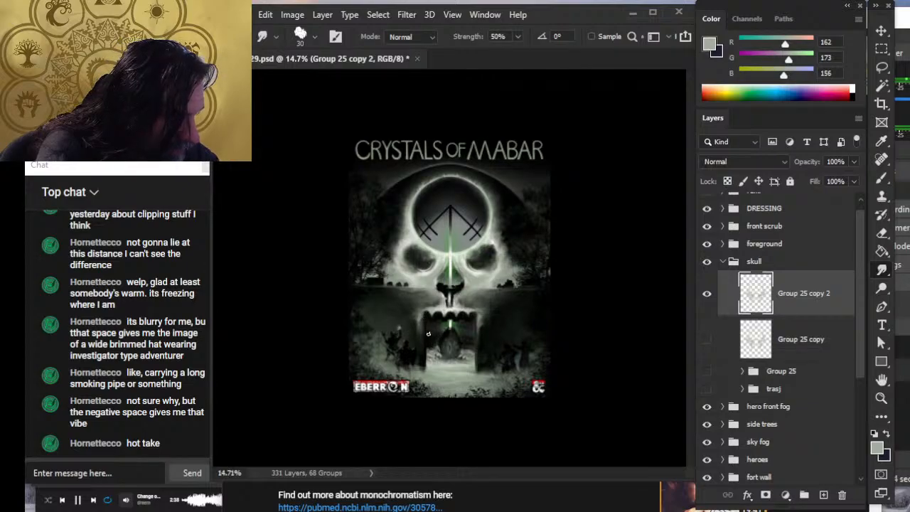
pyautogui.press('6')
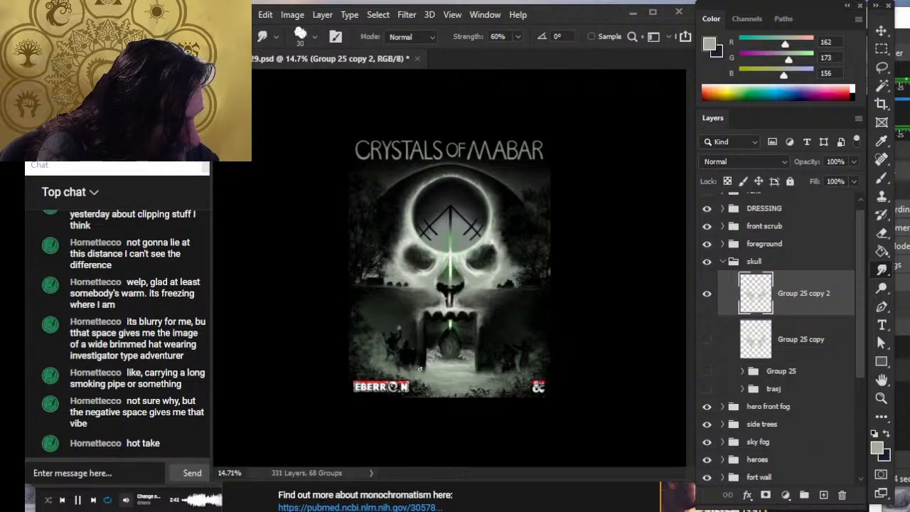
pyautogui.press('e')
pyautogui.press('r')
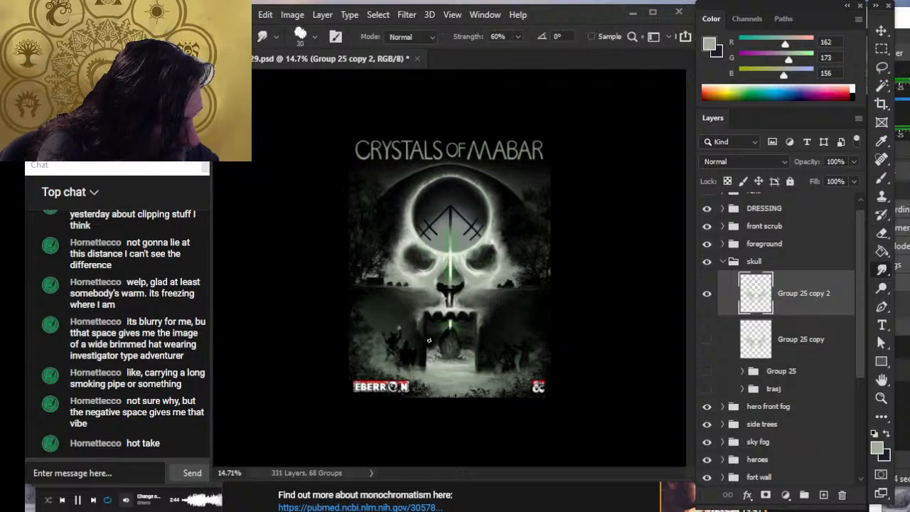
pyautogui.press('e')
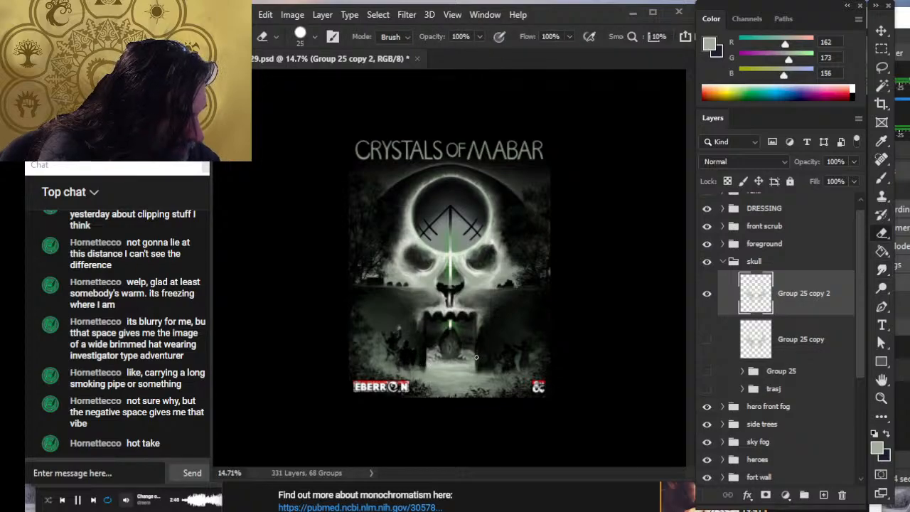
pyautogui.press('r')
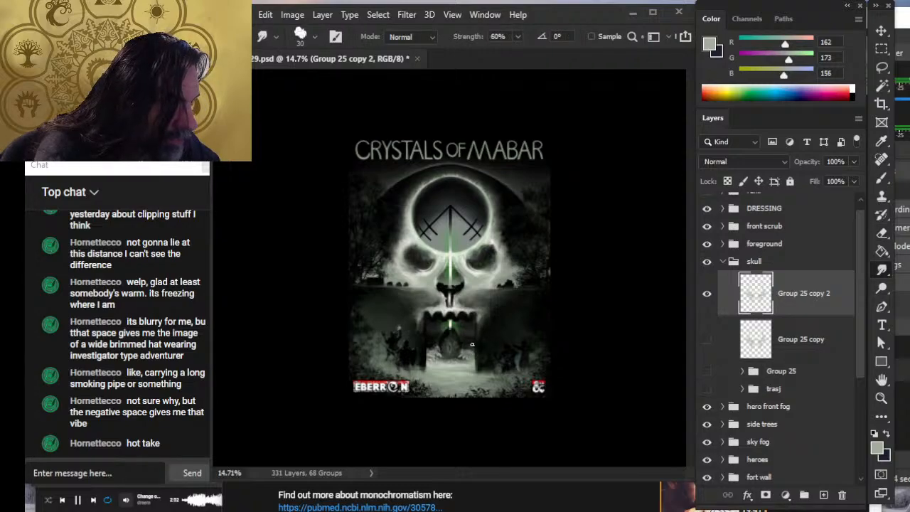
pyautogui.press('e')
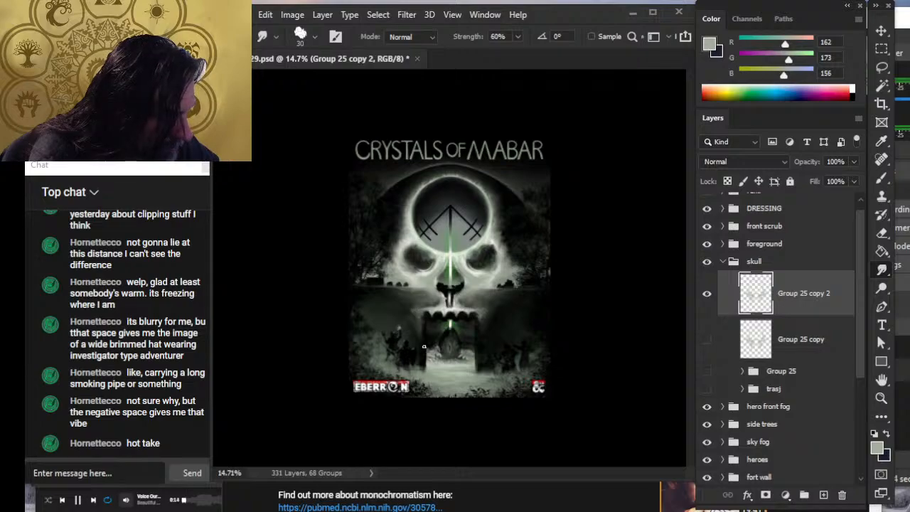
# - Examine how the reworked jaw and gateway read on the whole cover at several thumbnail sizes
pyautogui.press('z')
pyautogui.scroll(-5, 463, 433)
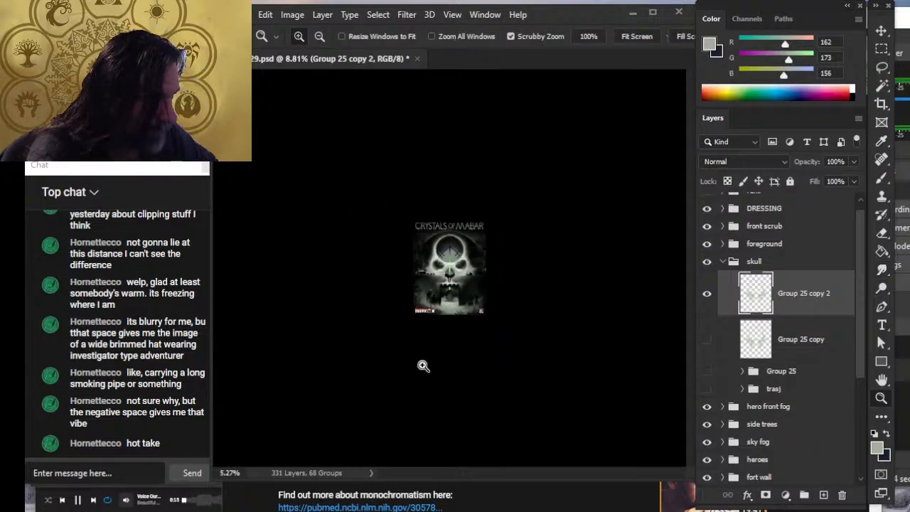
pyautogui.scroll(4, 505, 306)
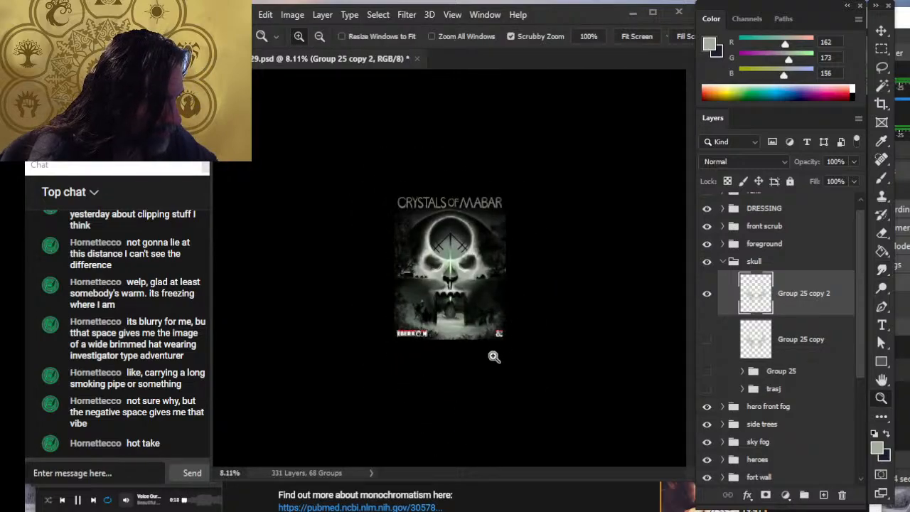
pyautogui.scroll(1, 449, 307)
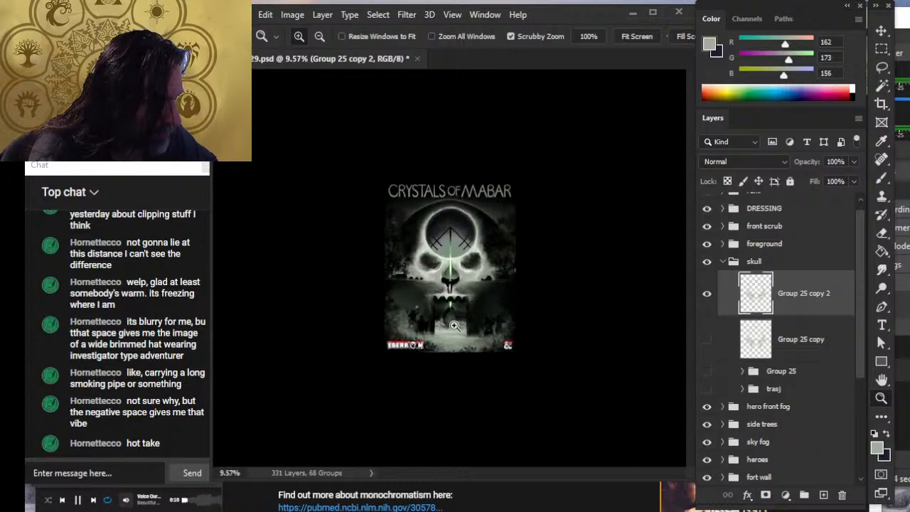
pyautogui.press('r')
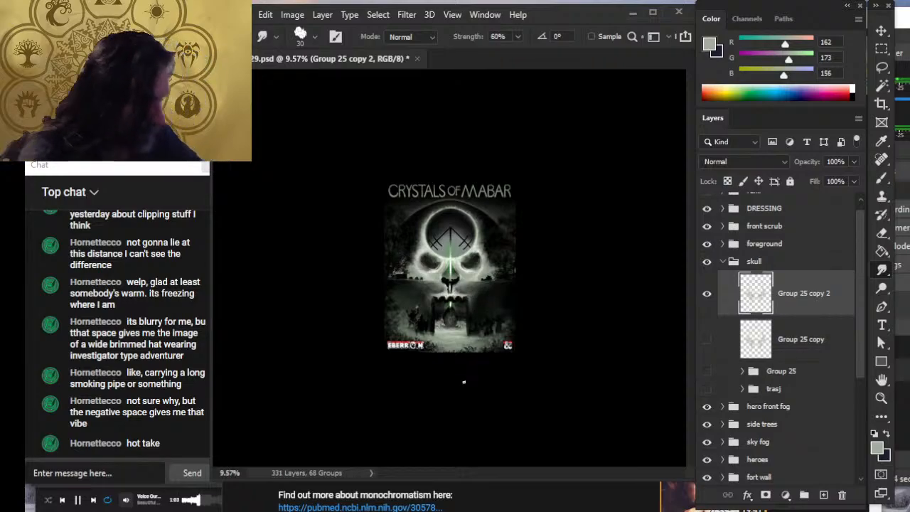
pyautogui.press('z')
pyautogui.scroll(-2, 464, 395)
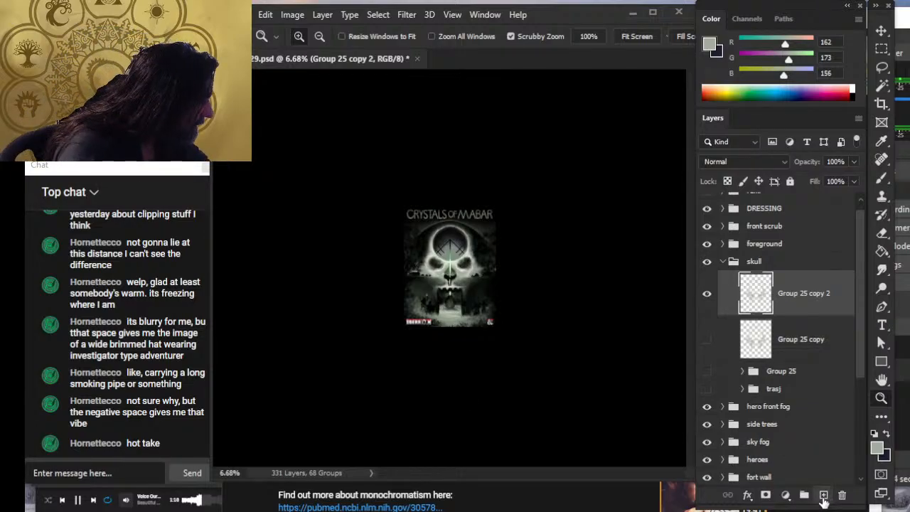
# - Add a new layer above Group 25 copy 2 and sample a light grey-green from the skull for the size 10 brush
pyautogui.click(823, 493)
pyautogui.press('b')
pyautogui.scroll(2, 448, 252)
pyautogui.keyDown('alt'); pyautogui.click(445, 254); pyautogui.keyUp('alt')
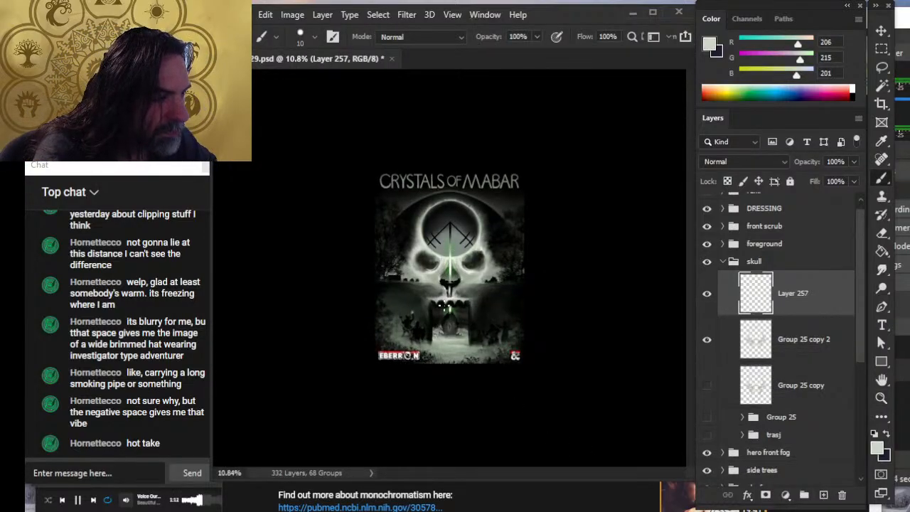
# - Paint light vertical strokes down both sides of the gateway on Layer 257 with the size 10 brush, checking them at thumbnail size
pyautogui.press('r')
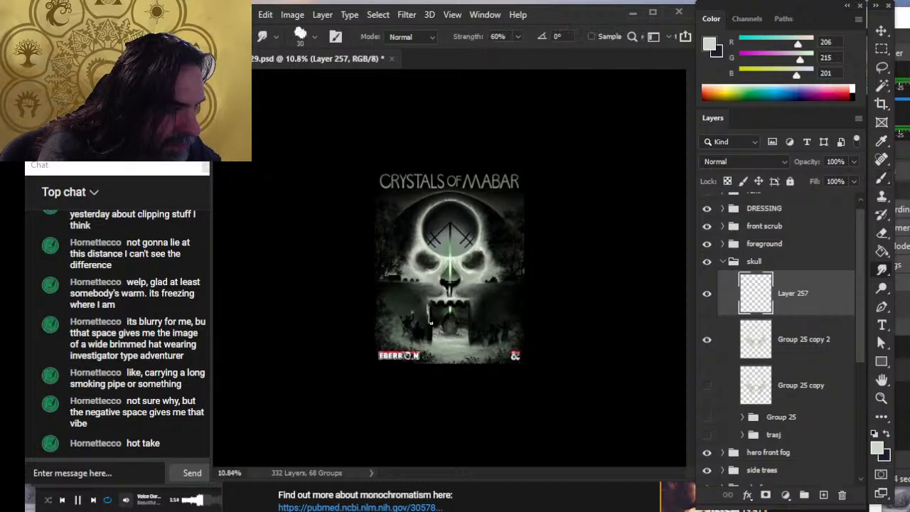
pyautogui.press('b')
pyautogui.moveTo(469, 306); pyautogui.dragTo(470, 321)
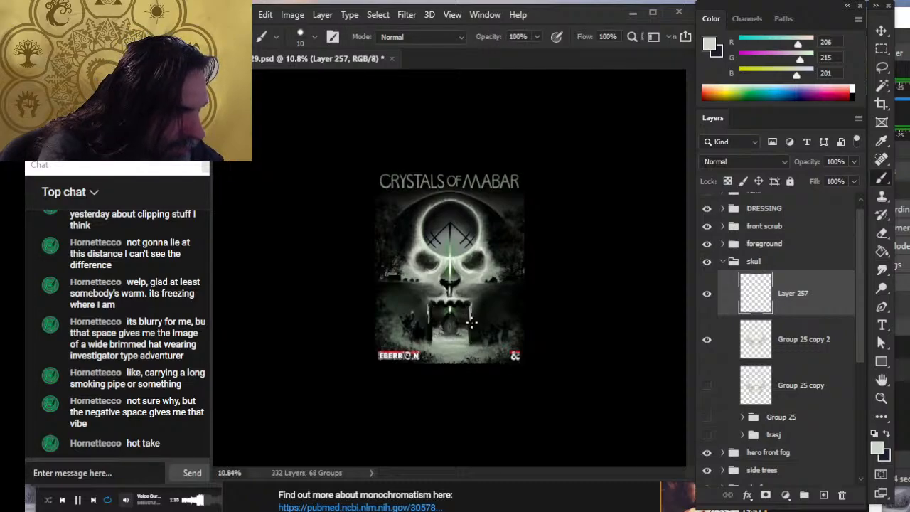
pyautogui.press('z')
pyautogui.moveTo(482, 361); pyautogui.dragTo(439, 432)
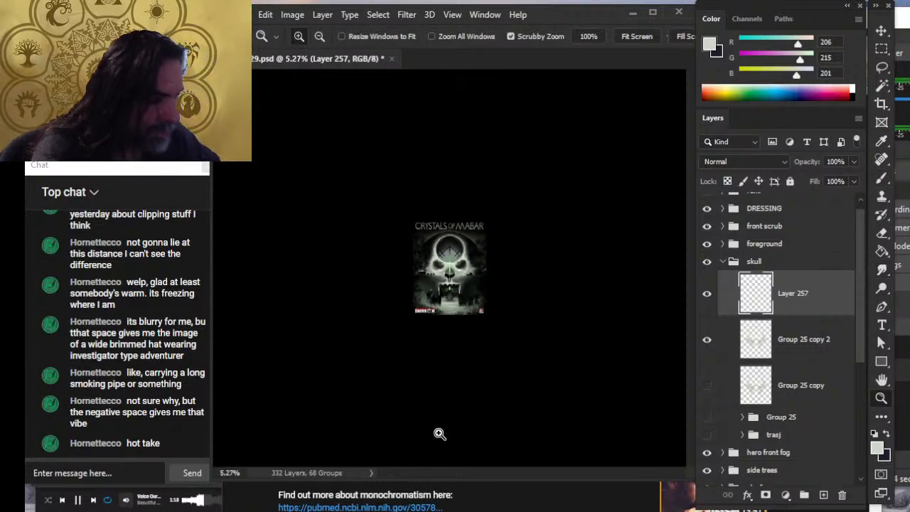
pyautogui.moveTo(441, 331); pyautogui.dragTo(498, 363)
# - Paint light slanting jaw lines on the wall flanking the gateway with the size 10 brush and check them at thumbnail size
pyautogui.press('b')
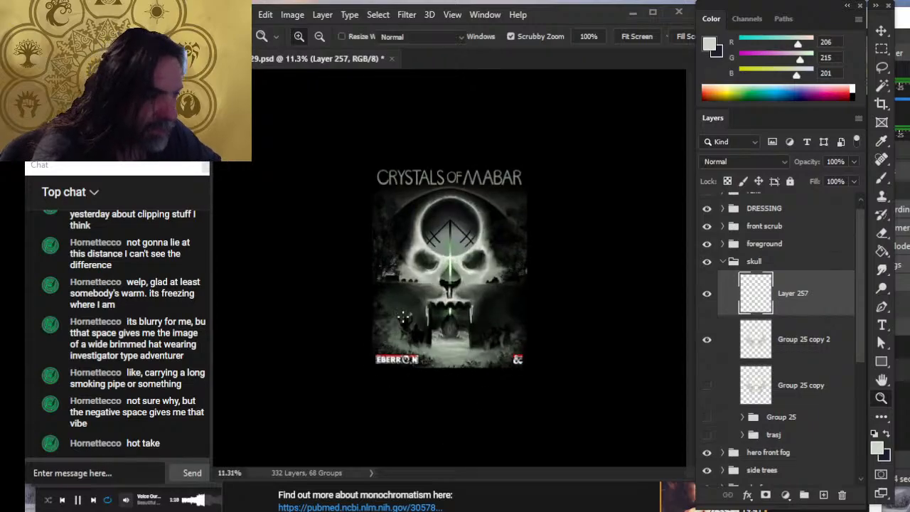
pyautogui.moveTo(412, 295); pyautogui.dragTo(426, 324)
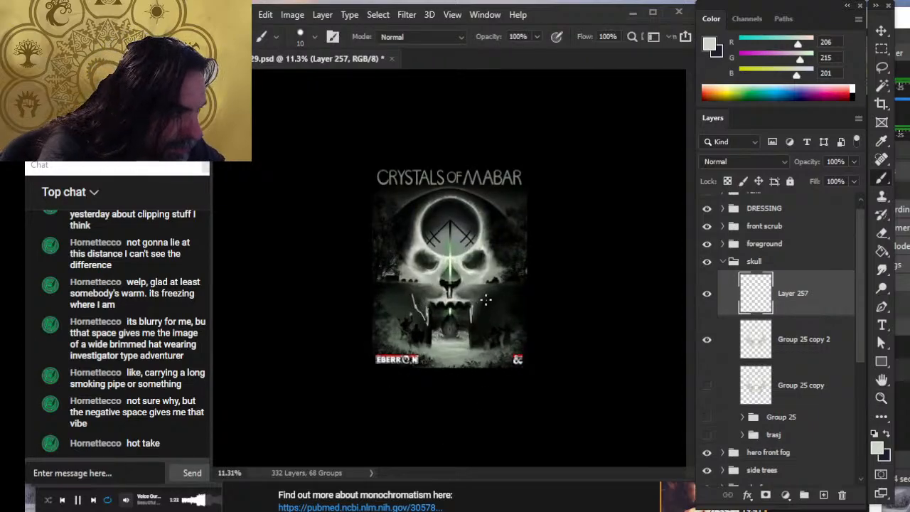
pyautogui.moveTo(486, 300); pyautogui.dragTo(476, 321)
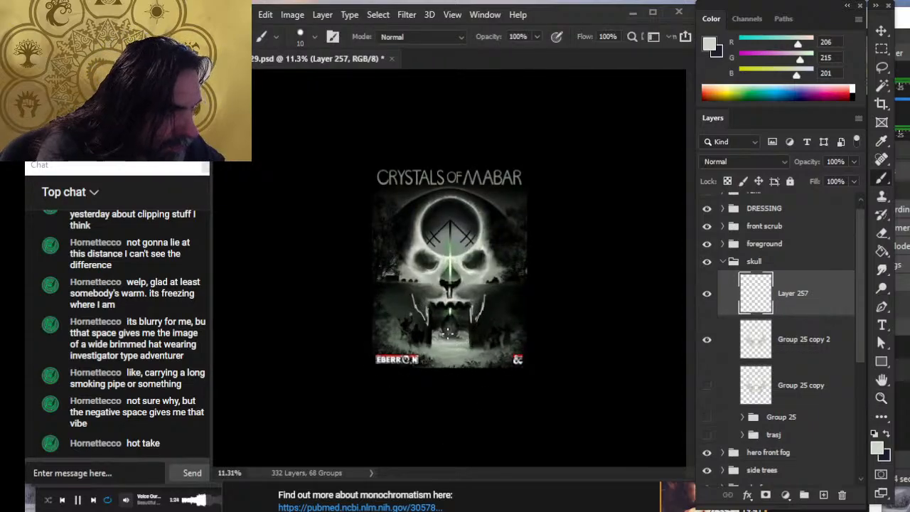
pyautogui.press('z')
pyautogui.moveTo(482, 375); pyautogui.dragTo(436, 429)
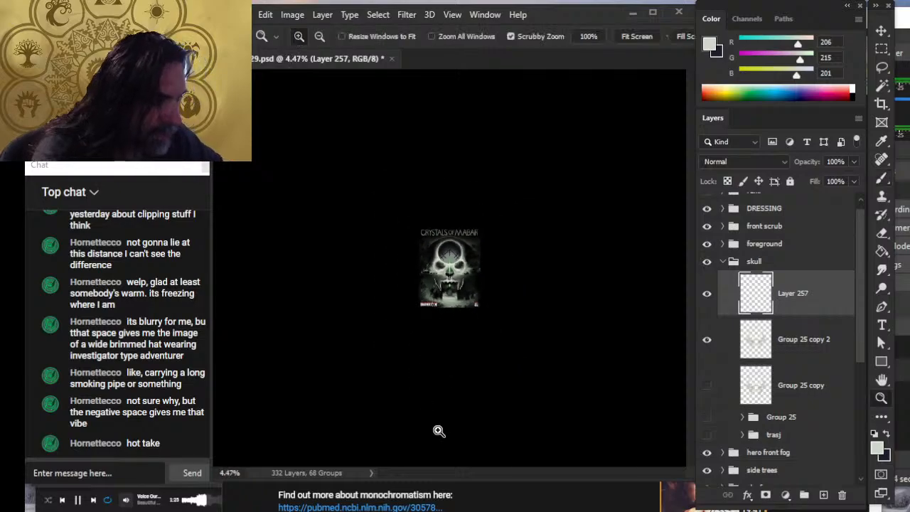
pyautogui.moveTo(460, 310); pyautogui.dragTo(511, 328)
# - Soften and clear the slanting jaw lines with the Smudge tool at size 30 and 60% strength and a size 25 eraser
pyautogui.press('r')
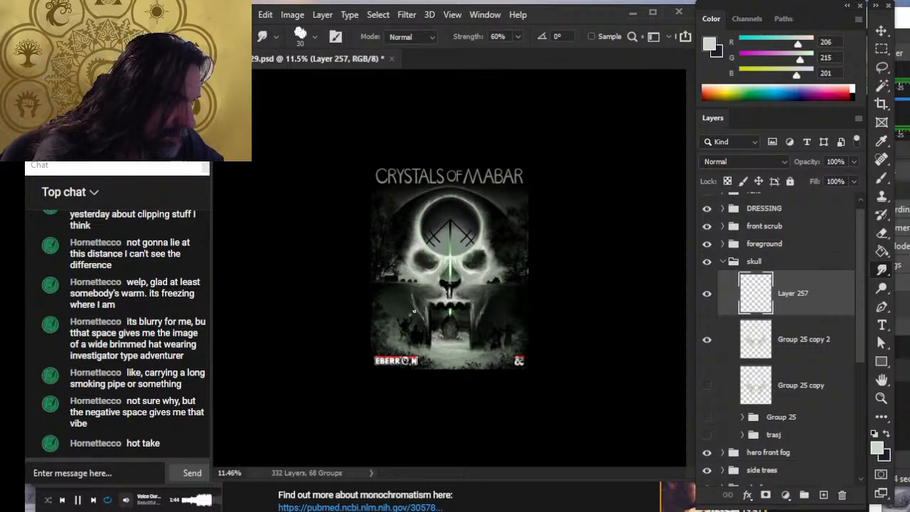
pyautogui.press('e')
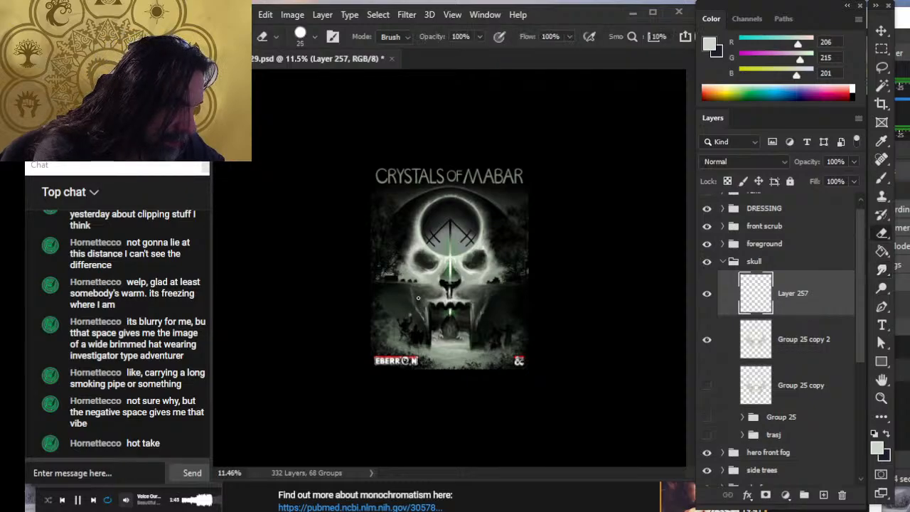
pyautogui.press('r')
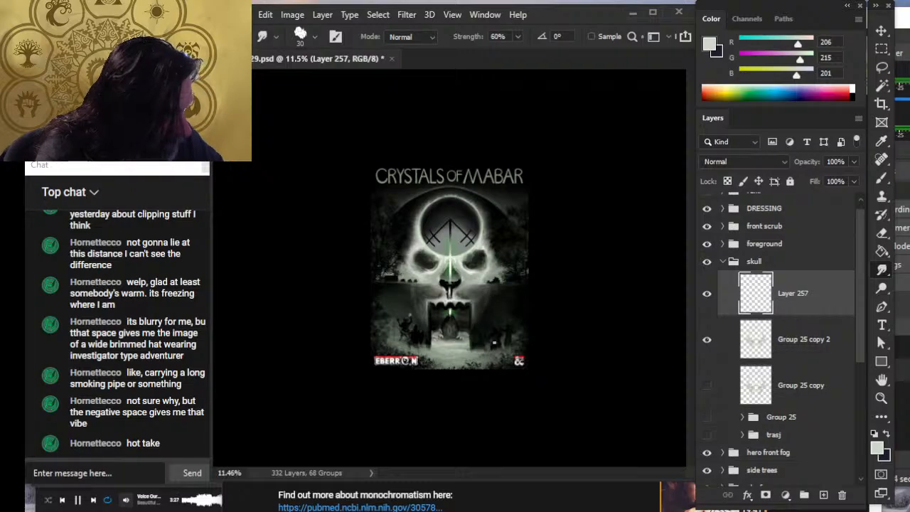
pyautogui.press('z')
pyautogui.moveTo(494, 342); pyautogui.dragTo(420, 273)
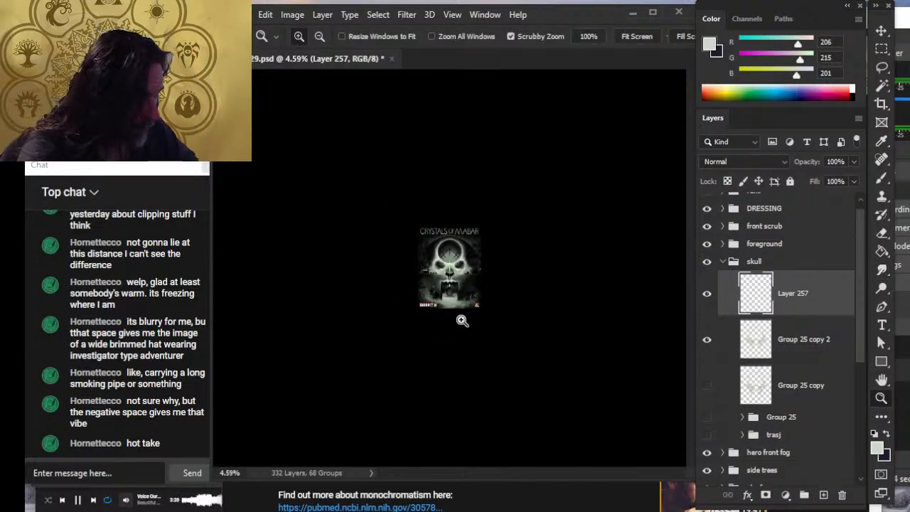
pyautogui.moveTo(462, 320); pyautogui.dragTo(491, 339)
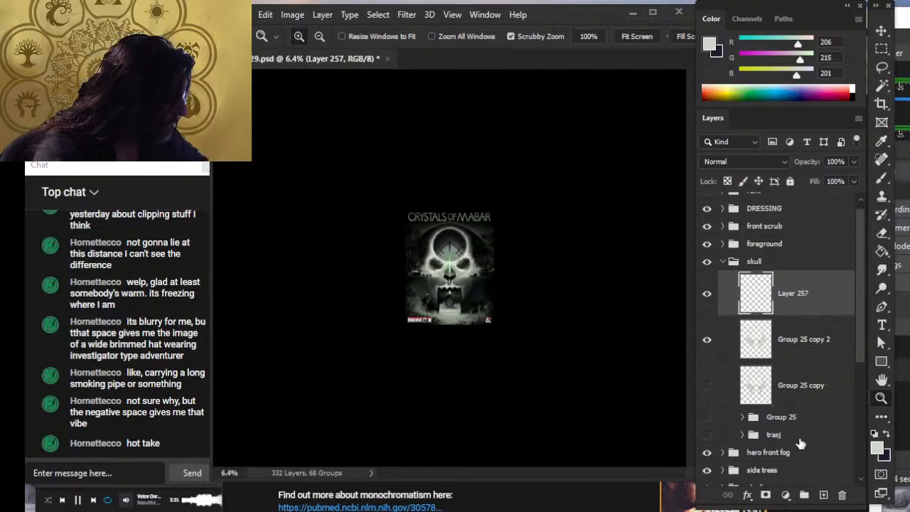
# - Paint long fangs beside the gateway at brush sizes 10 and 20, blending them with a size 30 smudge at 60% strength
pyautogui.press('b')
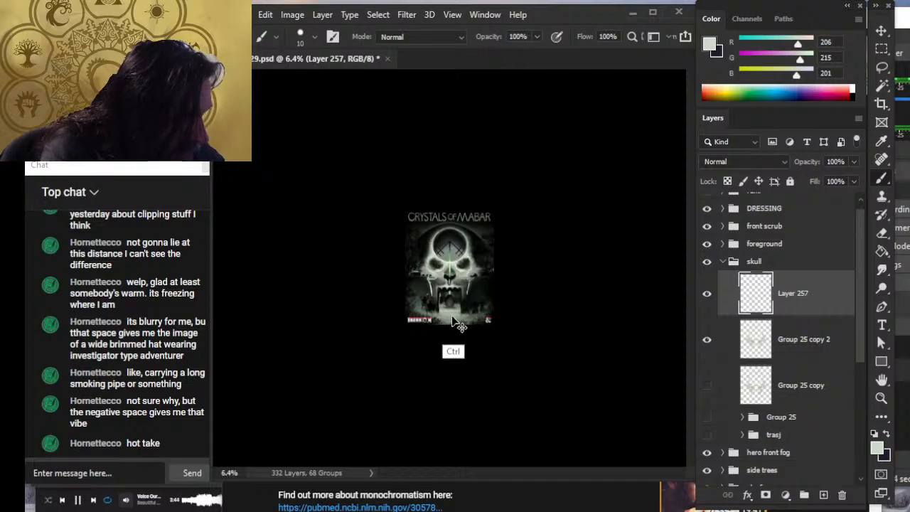
pyautogui.press(']')
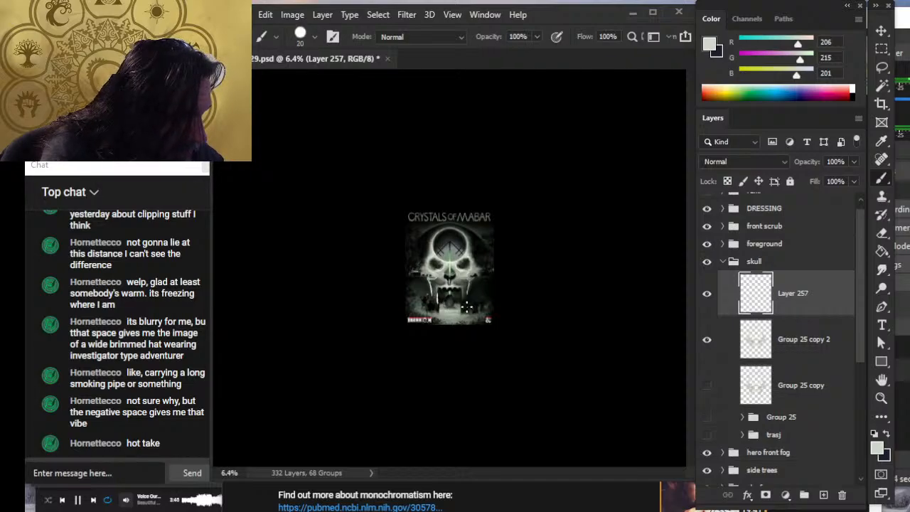
pyautogui.press('r')
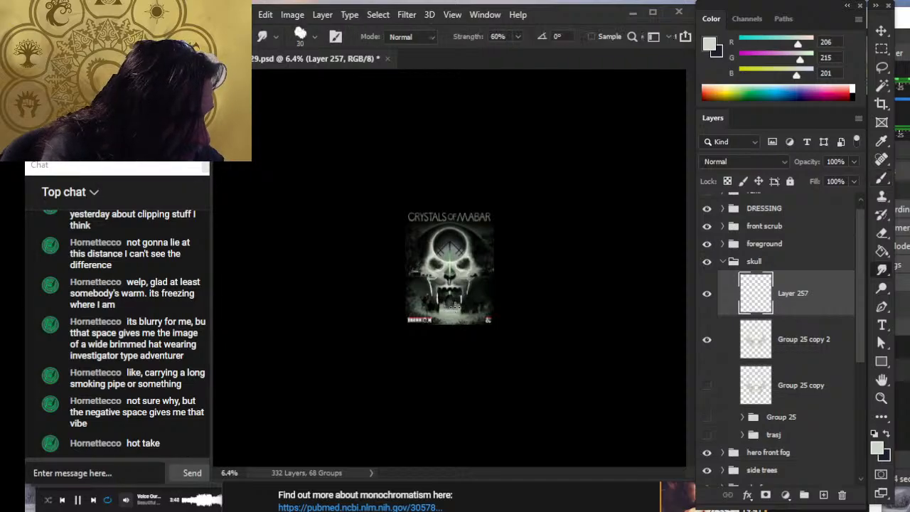
pyautogui.press('b')
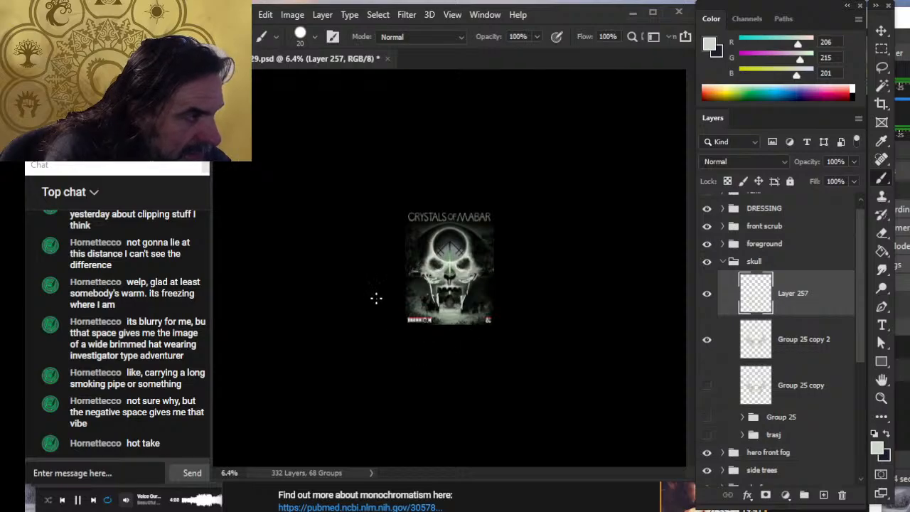
pyautogui.press('v')
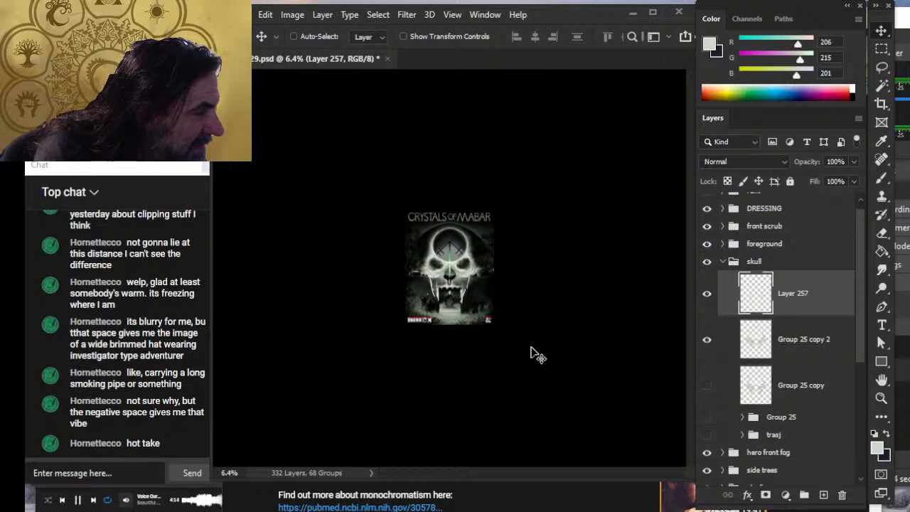
# - Delete Layer 257 with its painted fangs from the skull group and review the cover at several sizes
pyautogui.press('z')
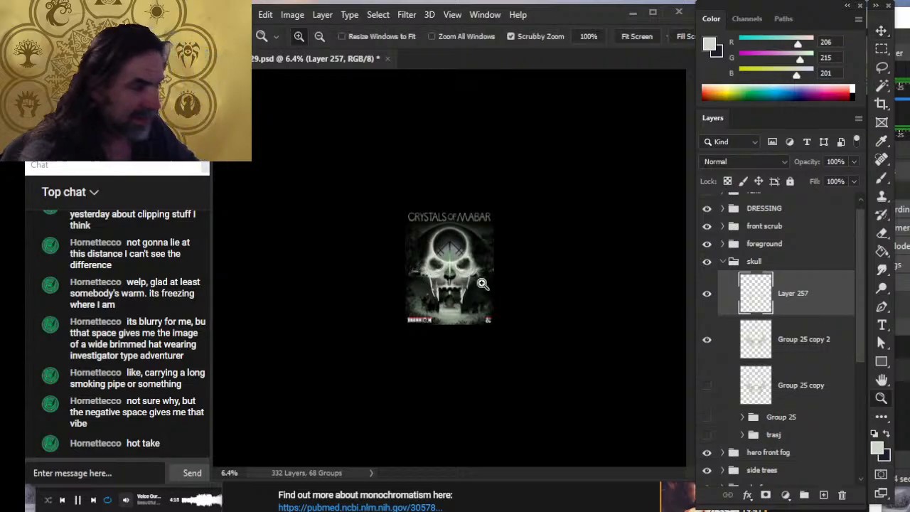
pyautogui.moveTo(483, 284); pyautogui.dragTo(441, 293)
pyautogui.press('Delete')
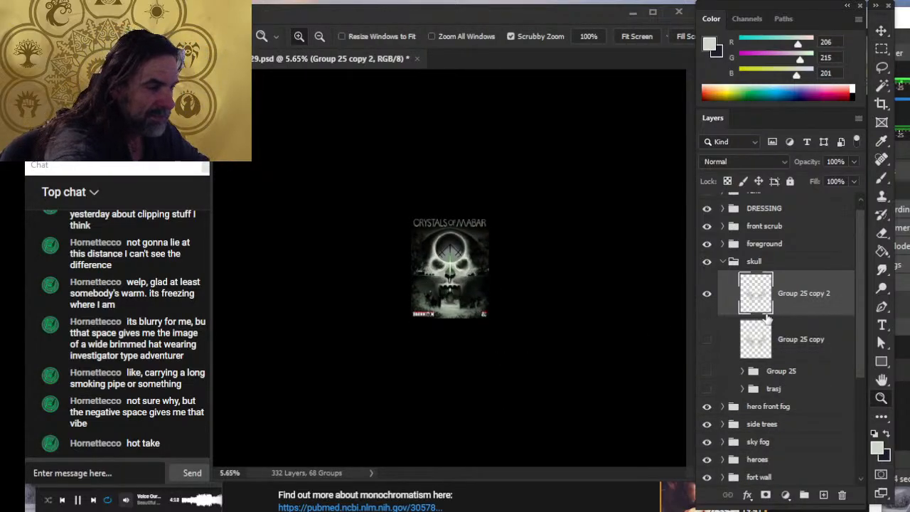
pyautogui.moveTo(475, 294); pyautogui.dragTo(541, 313)
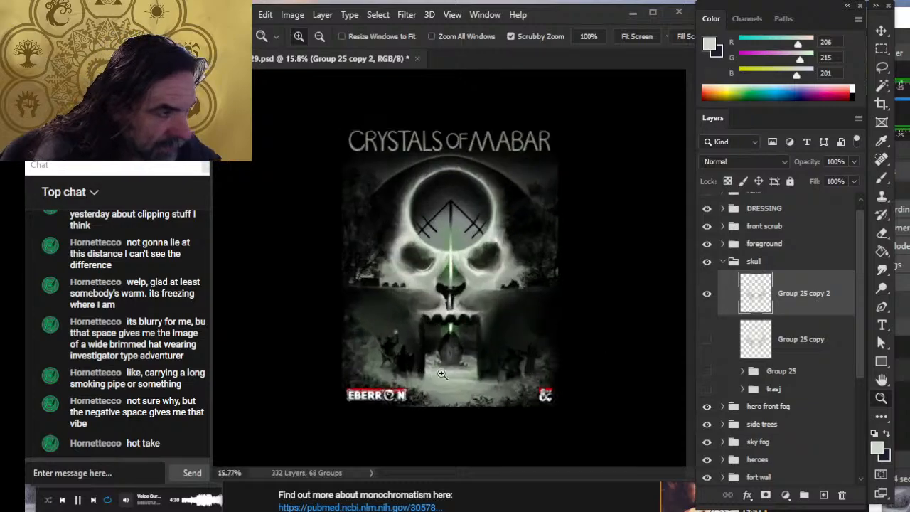
pyautogui.moveTo(513, 360); pyautogui.dragTo(477, 403)
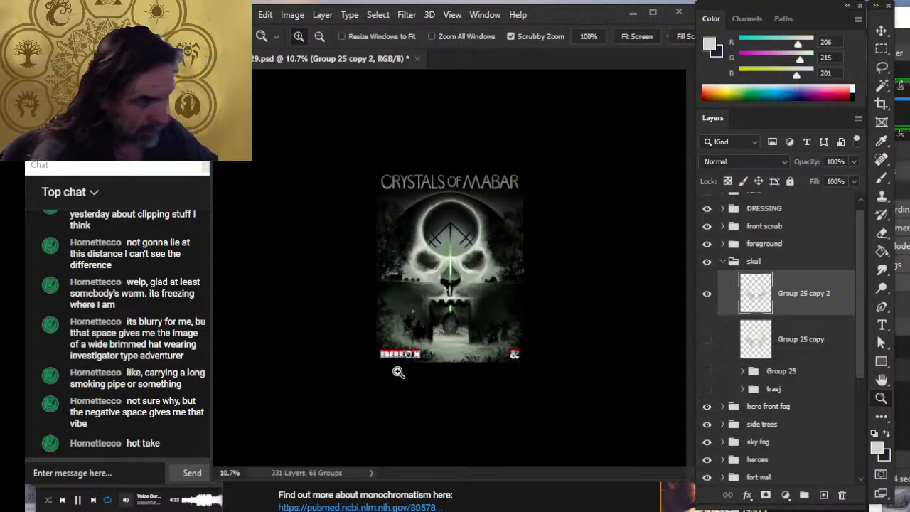
# - Smudge the cheek and jaw fog on both sides of the wall on Group 25 copy 2, up to size 60 at 60% strength
pyautogui.press('r')
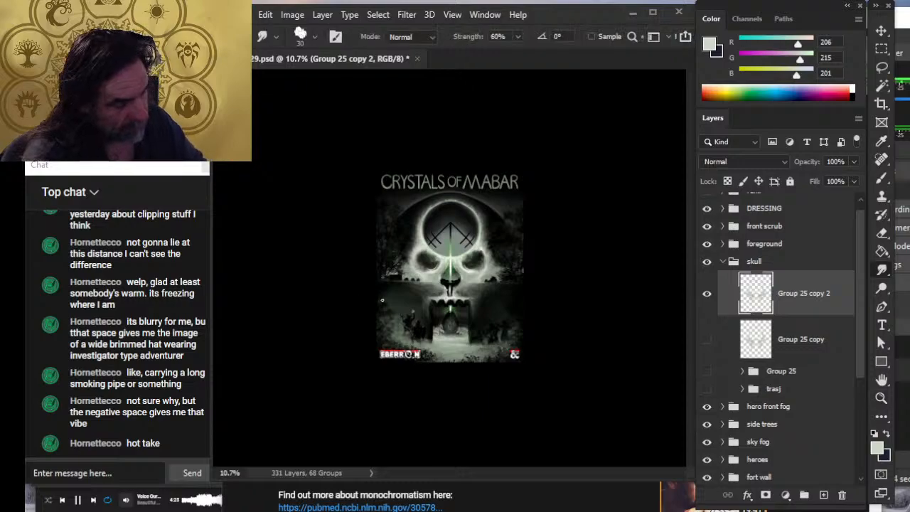
pyautogui.click(707, 293)
pyautogui.click(707, 294)
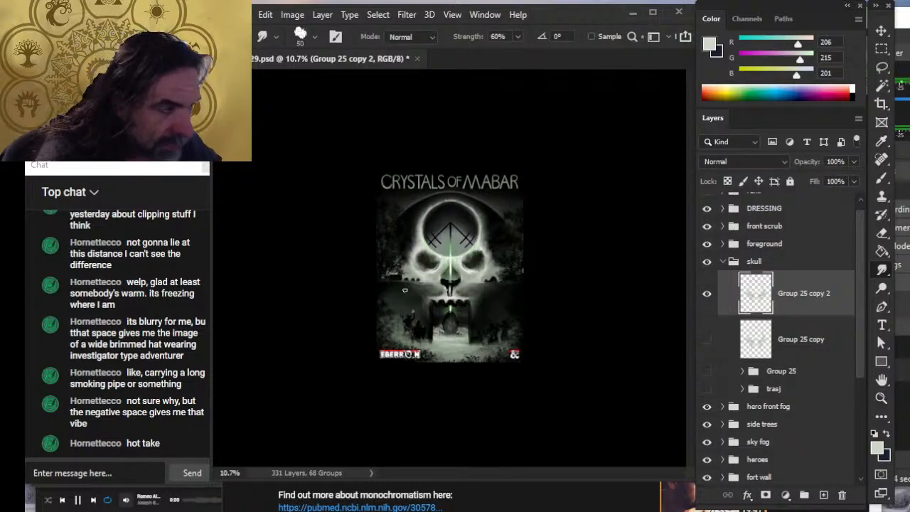
pyautogui.press(']')
pyautogui.press(']')
pyautogui.press(']')
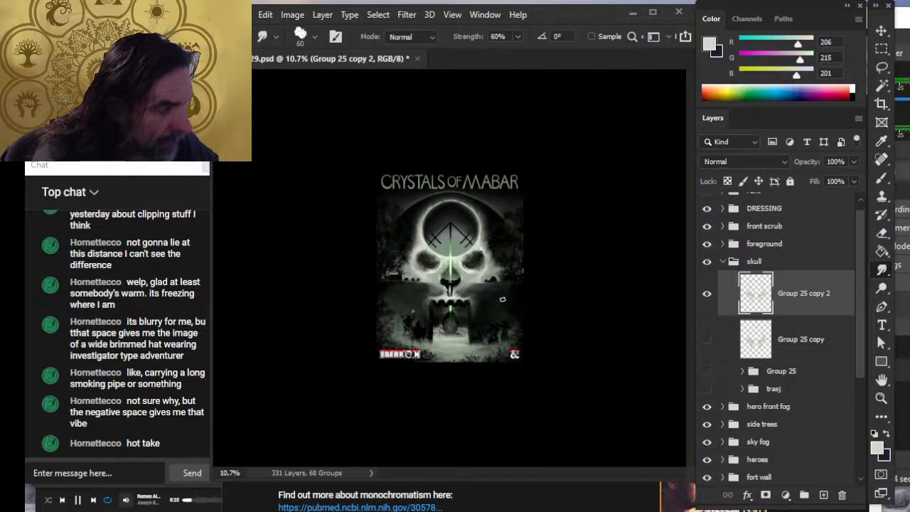
# - Compare the skull on Group 25 copy 2 with Group 25 copy at thumbnail size by alternating their visibility
pyautogui.press('z')
pyautogui.moveTo(491, 313); pyautogui.dragTo(435, 275)
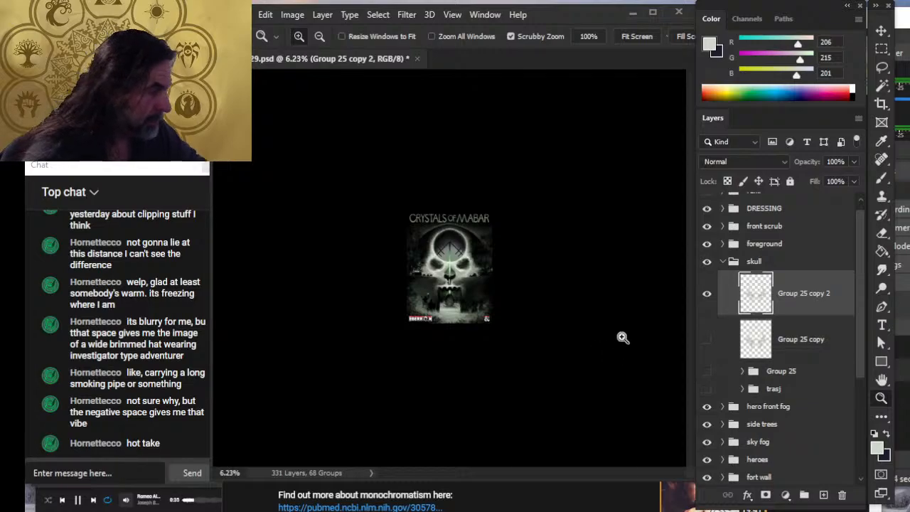
pyautogui.click(706, 294)
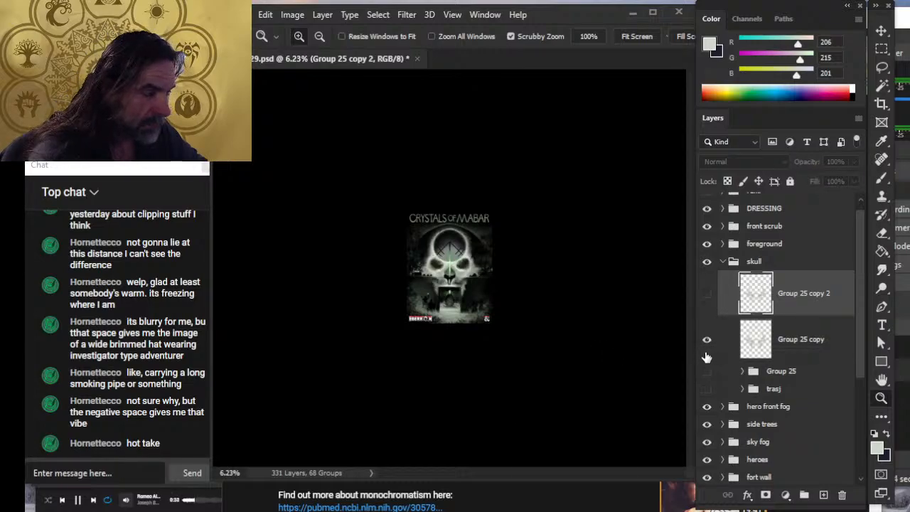
pyautogui.click(706, 340)
pyautogui.click(708, 311)
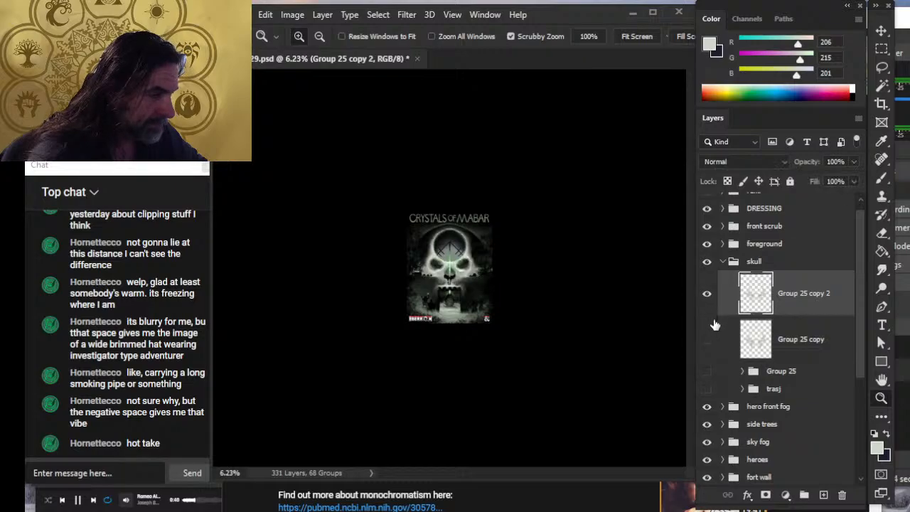
pyautogui.click(714, 312)
pyautogui.click(712, 341)
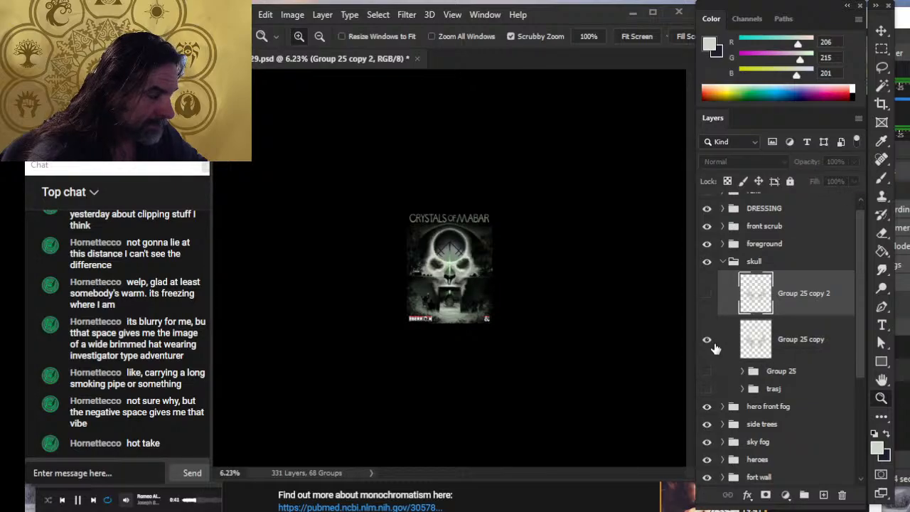
pyautogui.click(707, 341)
pyautogui.click(712, 297)
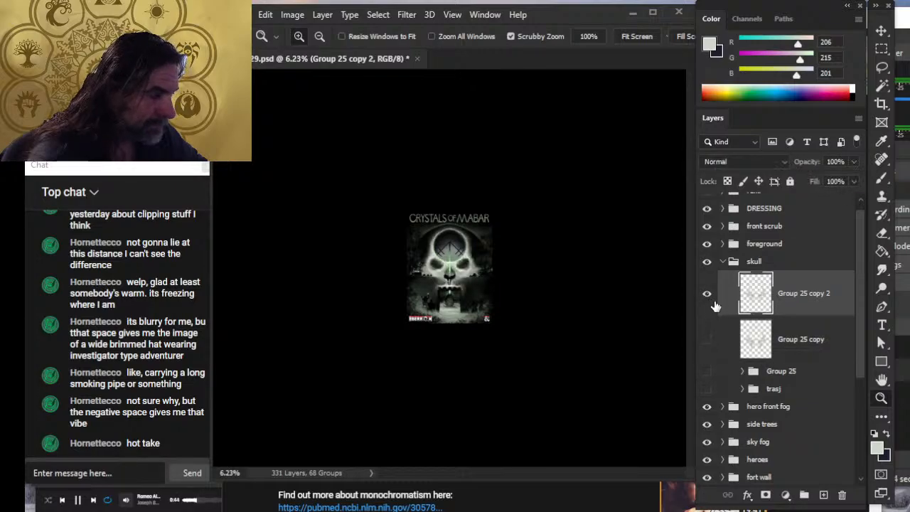
pyautogui.click(716, 307)
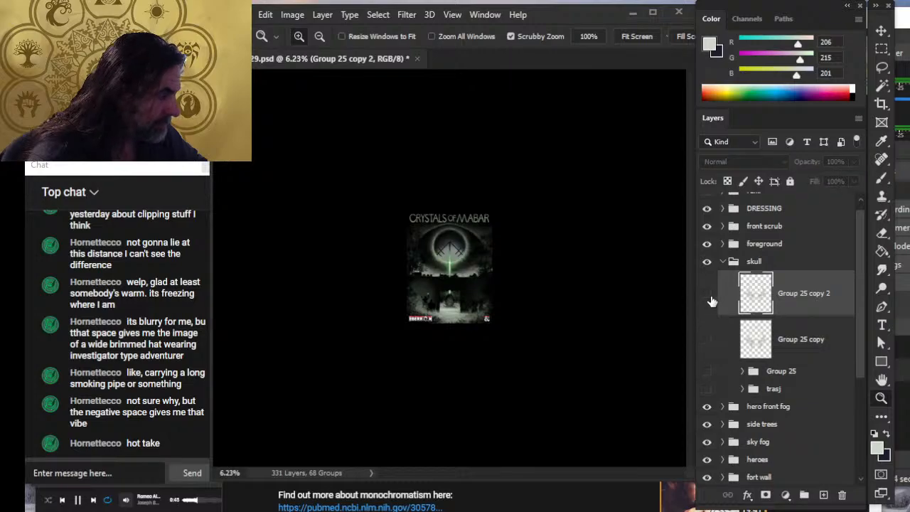
pyautogui.click(711, 301)
pyautogui.click(708, 342)
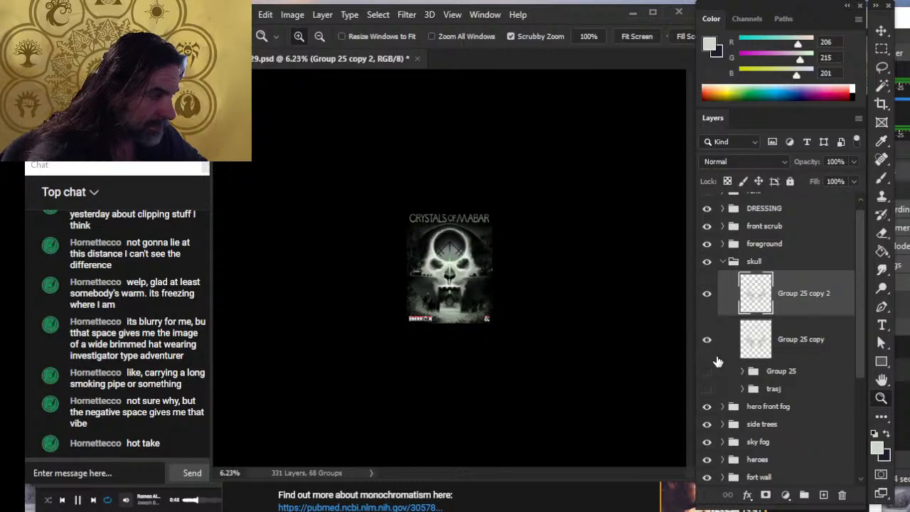
pyautogui.click(708, 304)
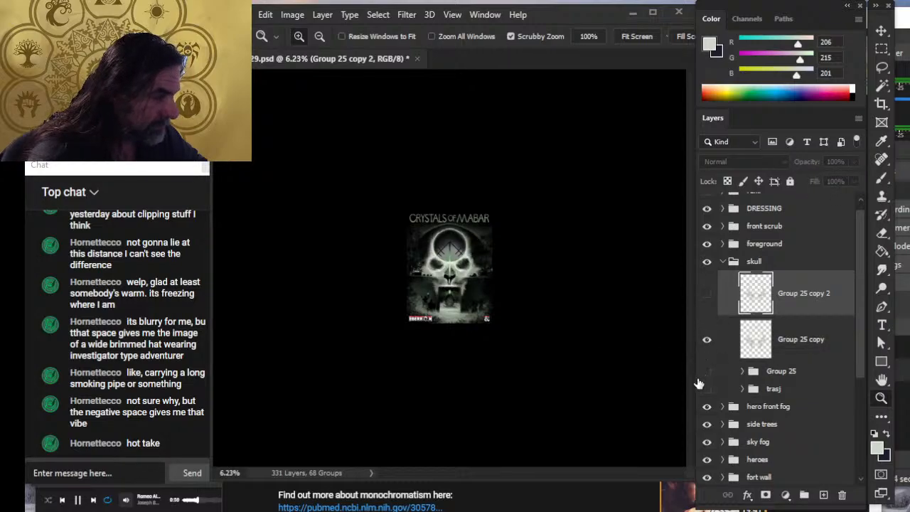
# - Compare the two skull versions with the cover enlarged, leaving only Group 25 copy 2 of the pair shown
pyautogui.moveTo(456, 268); pyautogui.dragTo(507, 290)
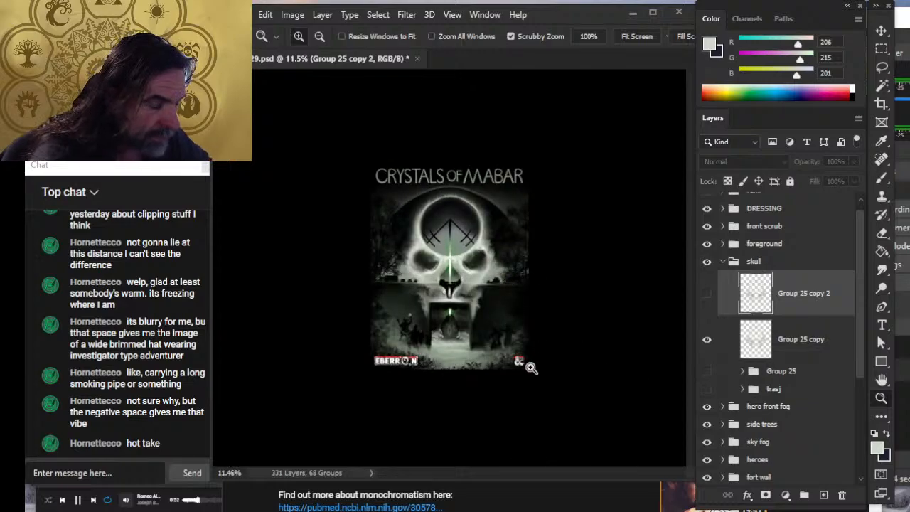
pyautogui.click(710, 299)
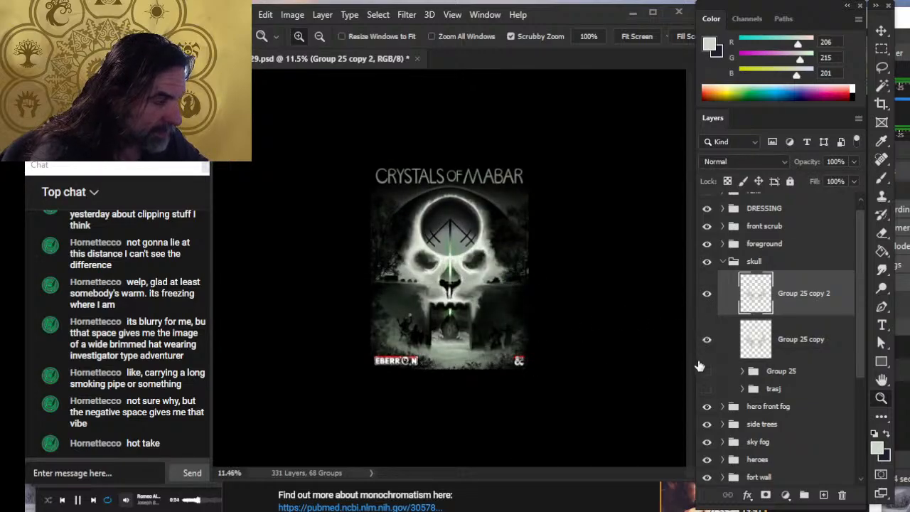
pyautogui.click(708, 339)
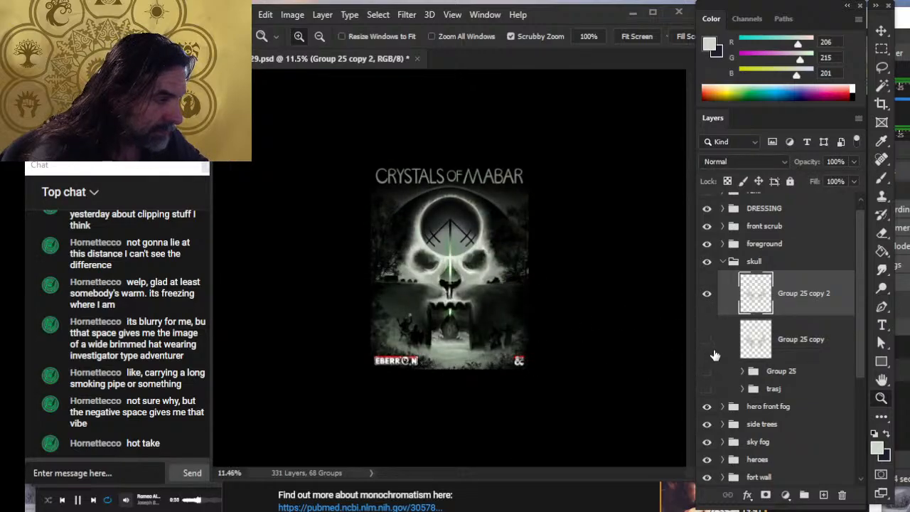
# - Check the skull with and without Group 25 copy beneath Group 25 copy 2, leaving Group 25 copy hidden
pyautogui.click(712, 351)
pyautogui.click(718, 354)
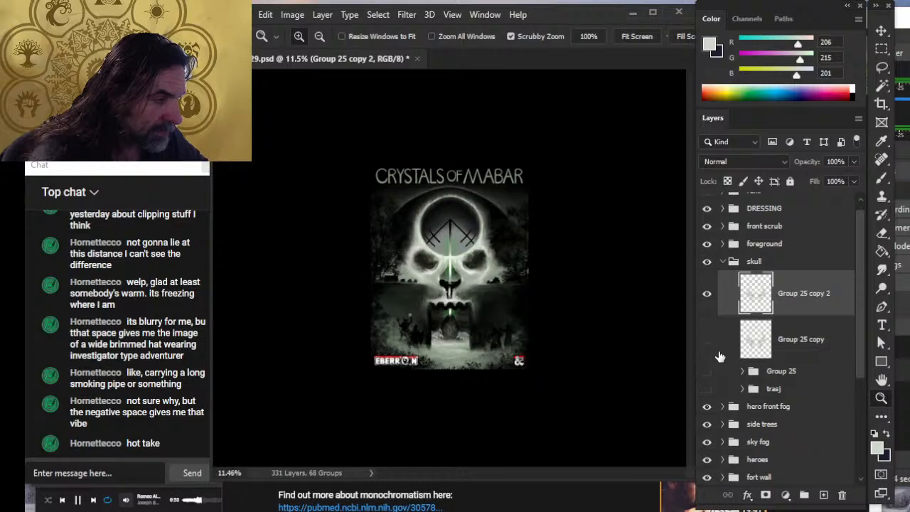
pyautogui.click(720, 354)
pyautogui.click(713, 351)
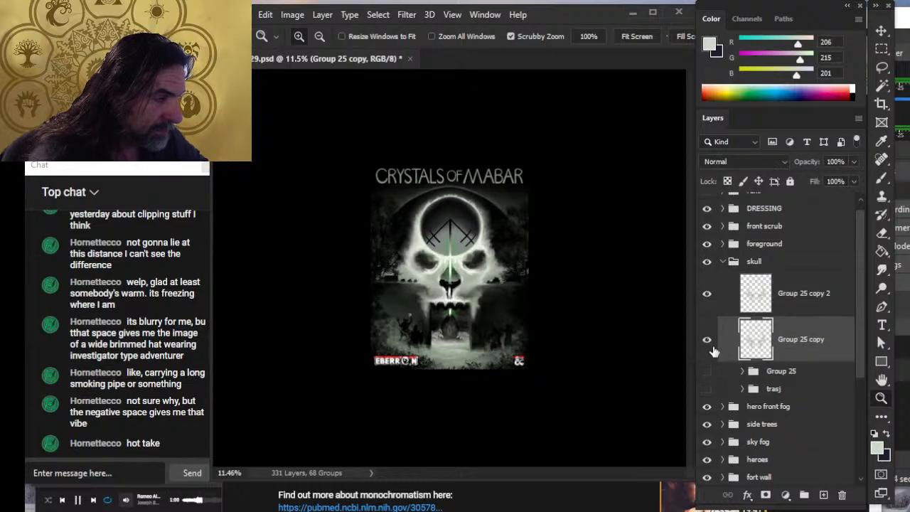
pyautogui.click(707, 341)
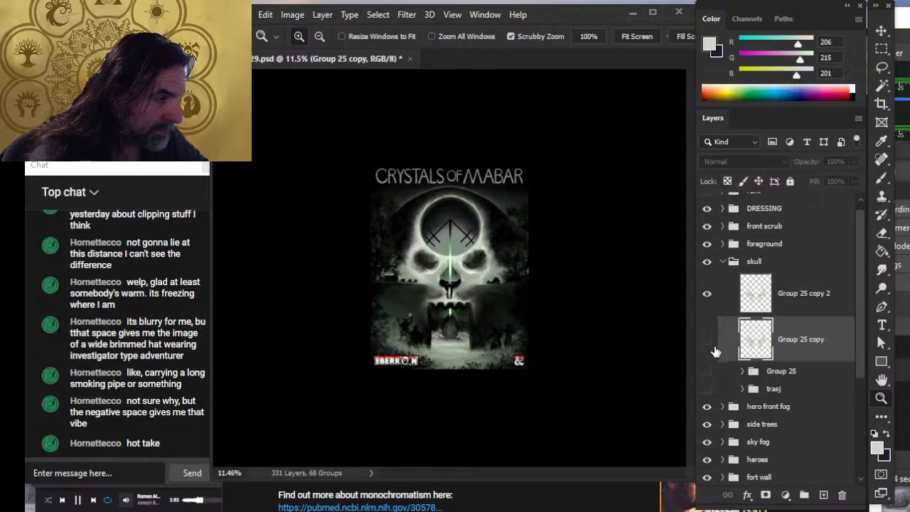
pyautogui.click(707, 340)
pyautogui.click(707, 340)
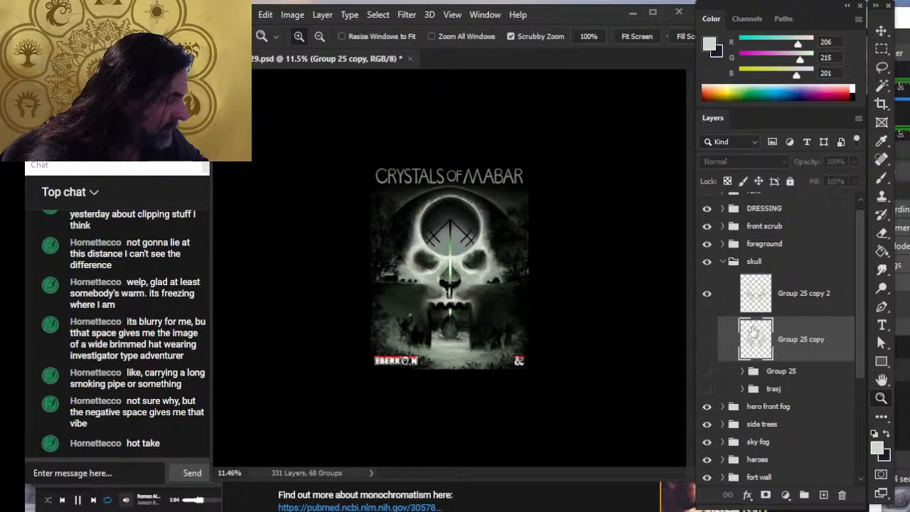
# - Add a new layer above Group 25 copy 2 and paint pale cheek and jaw strokes on both sides of the gate at brush size 35
pyautogui.click(782, 302)
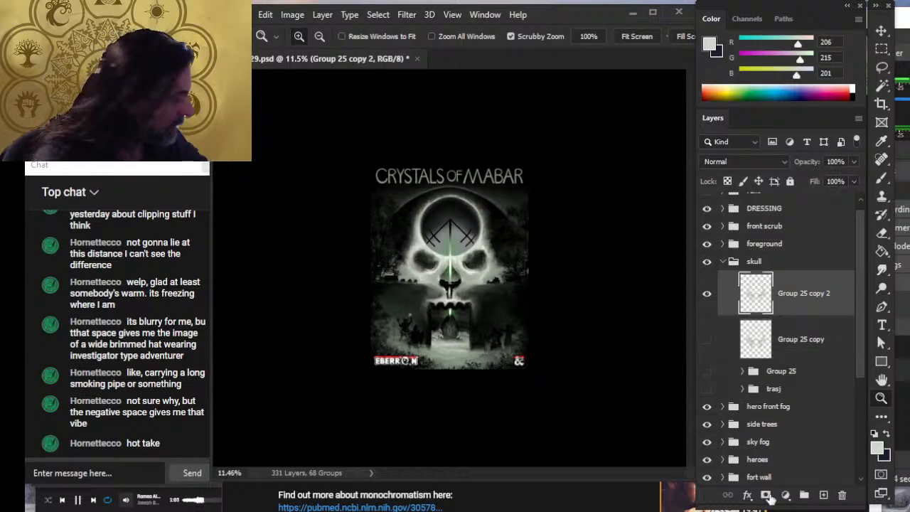
pyautogui.click(824, 495)
pyautogui.press('b')
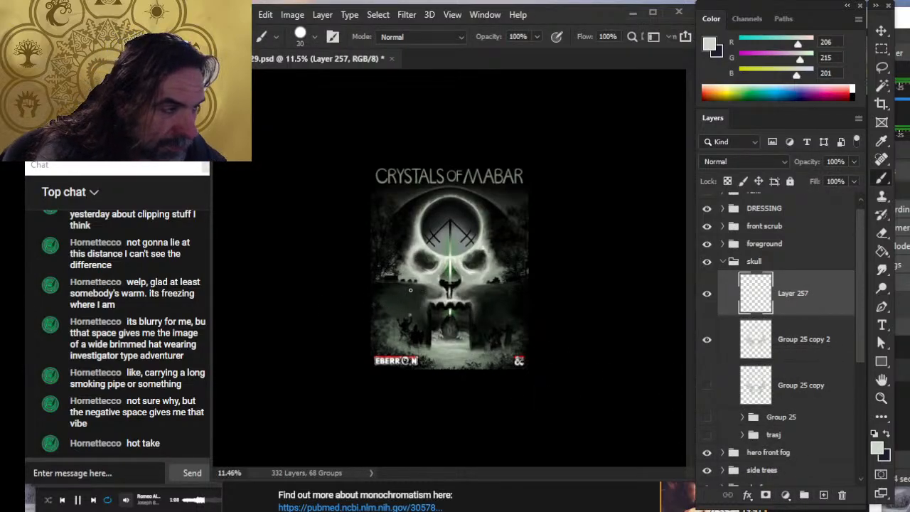
pyautogui.press(']')
pyautogui.moveTo(410, 290); pyautogui.dragTo(419, 307)
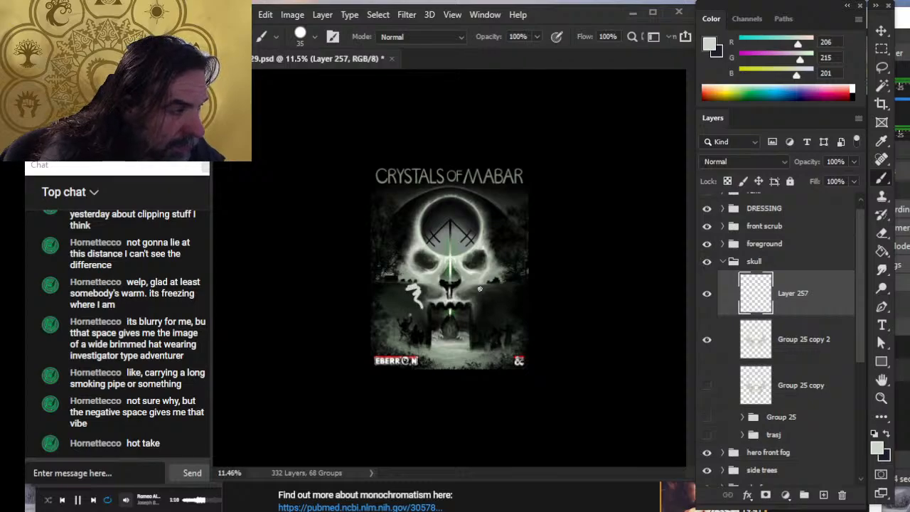
pyautogui.moveTo(479, 289); pyautogui.dragTo(475, 310)
# - Smudge the painted jaw strokes into soft fog on both sides of the gate at size 60 and 60% strength, and review the cover smaller
pyautogui.press('r')
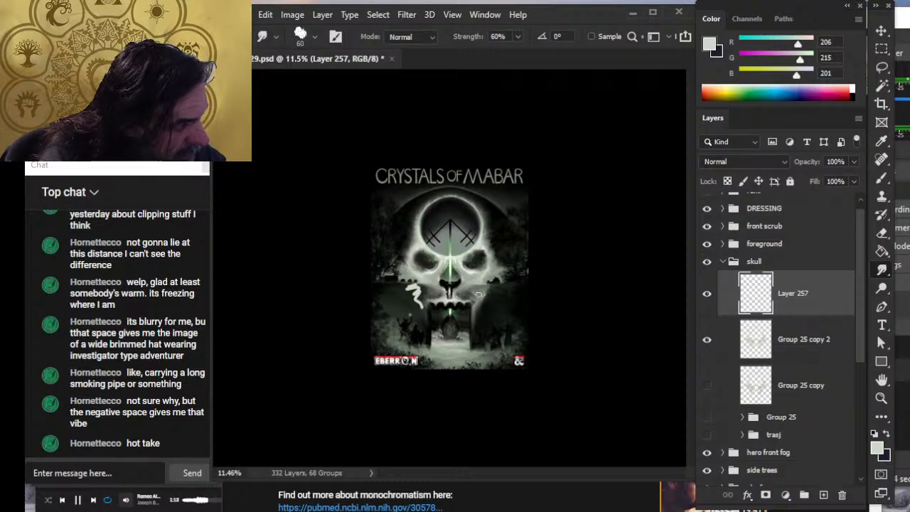
pyautogui.moveTo(411, 294)
pyautogui.mouseDown()
pyautogui.moveTo(414, 287)
pyautogui.moveTo(424, 311)
pyautogui.mouseUp()
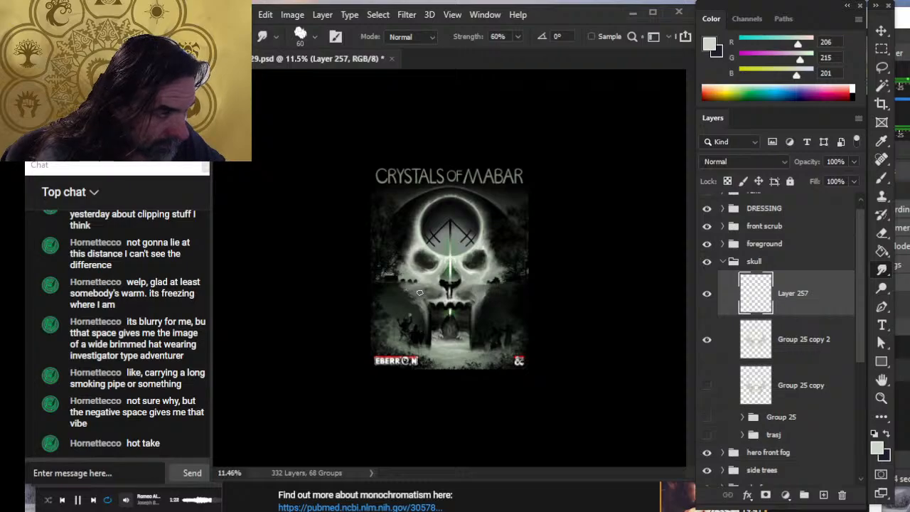
pyautogui.moveTo(419, 292); pyautogui.dragTo(413, 307)
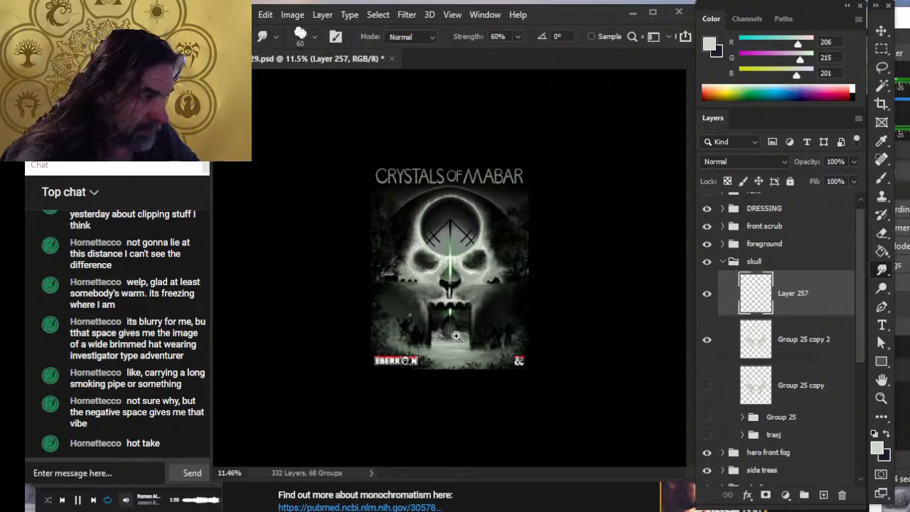
pyautogui.press('z')
pyautogui.moveTo(456, 334); pyautogui.dragTo(449, 445)
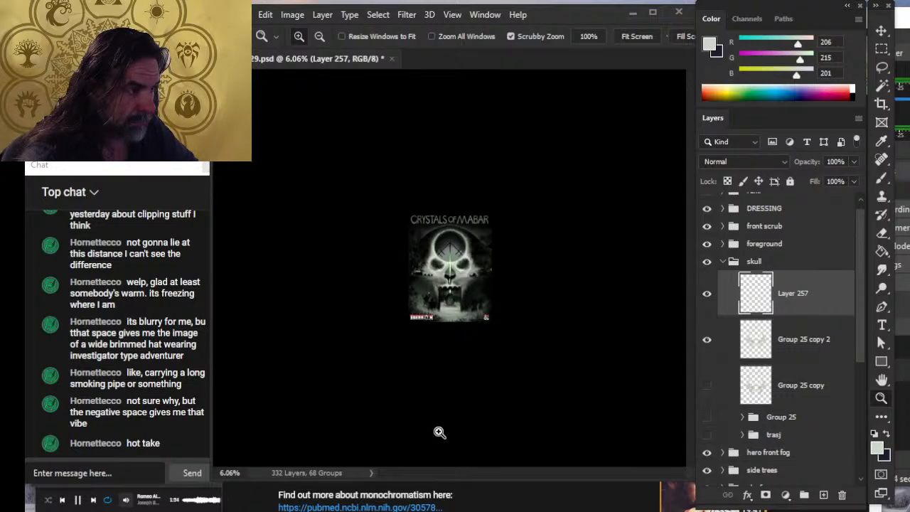
pyautogui.moveTo(459, 321); pyautogui.dragTo(525, 333)
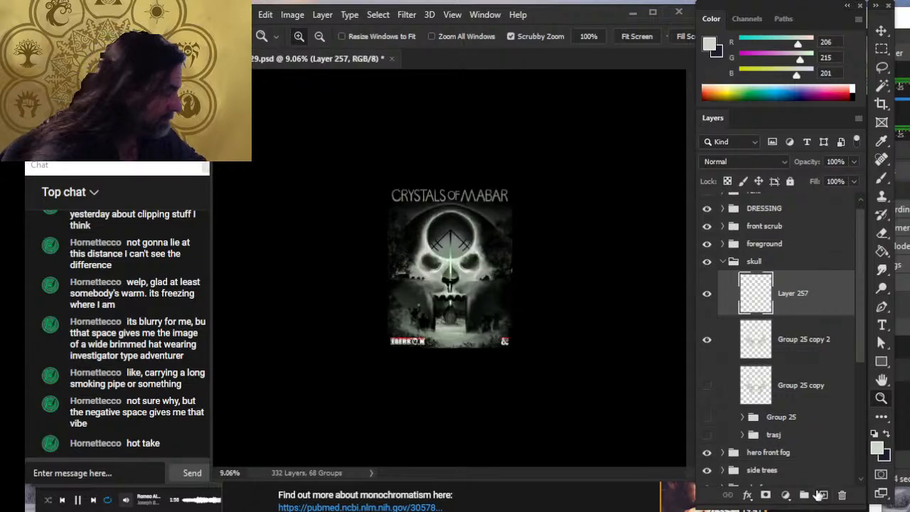
# - Try thin pale jaw lines on both sides of the gate on another new layer at brush size 25, and delete that layer
pyautogui.click(823, 495)
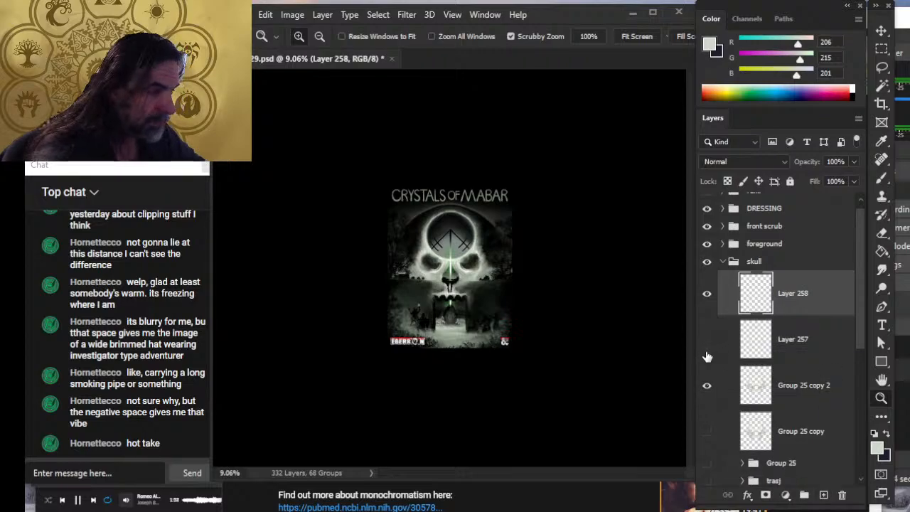
pyautogui.click(707, 339)
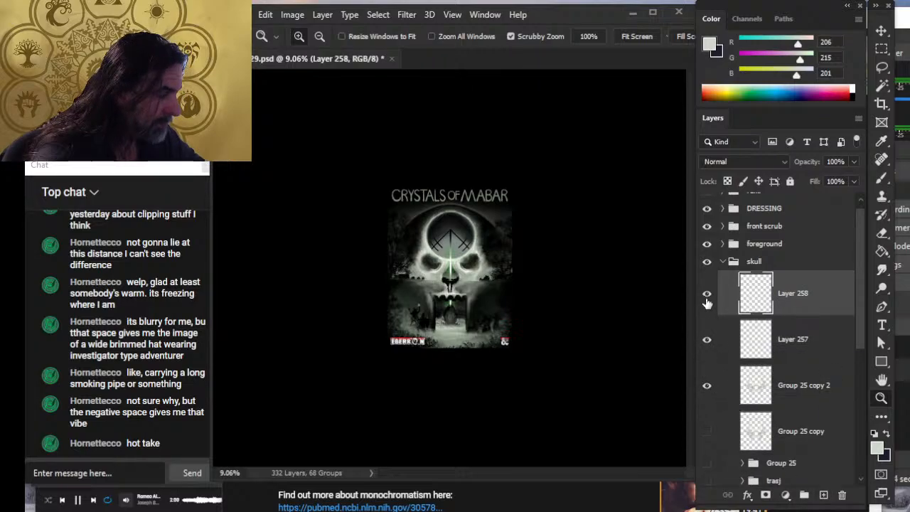
pyautogui.press('b')
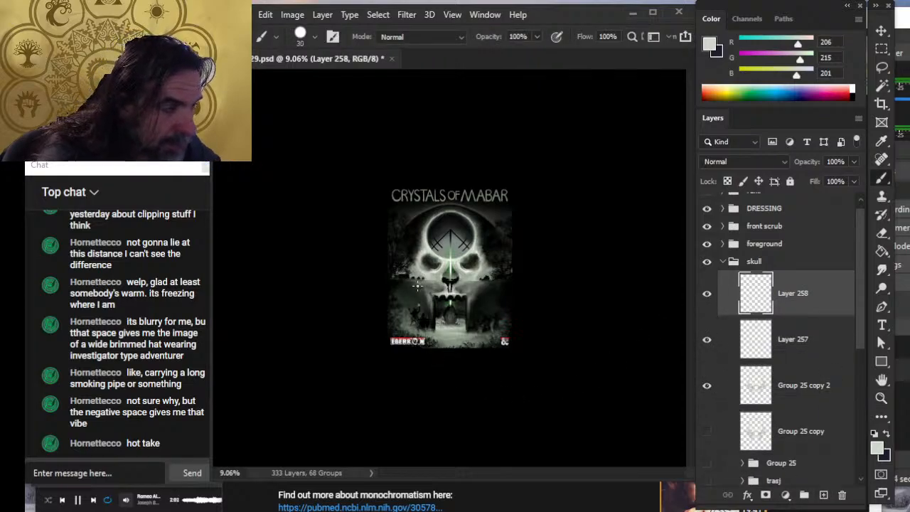
pyautogui.press('[')
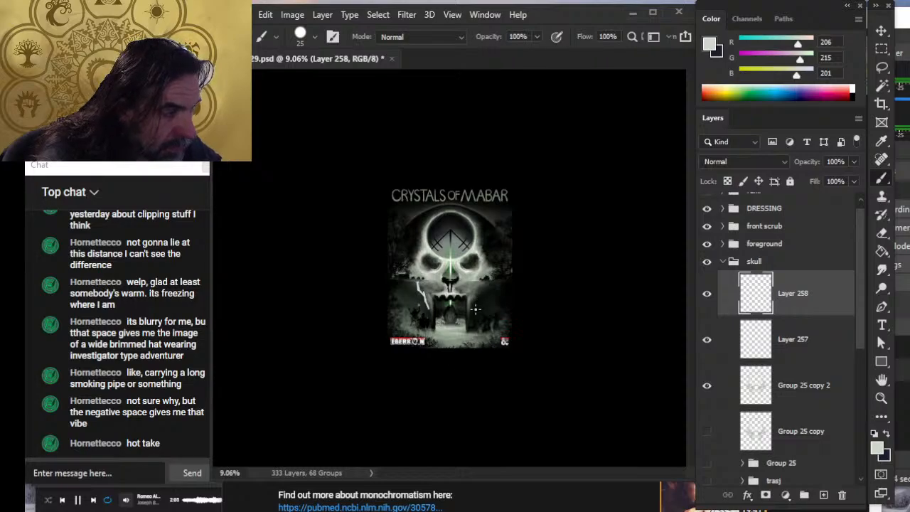
pyautogui.hotkey('ctrl', 'z')
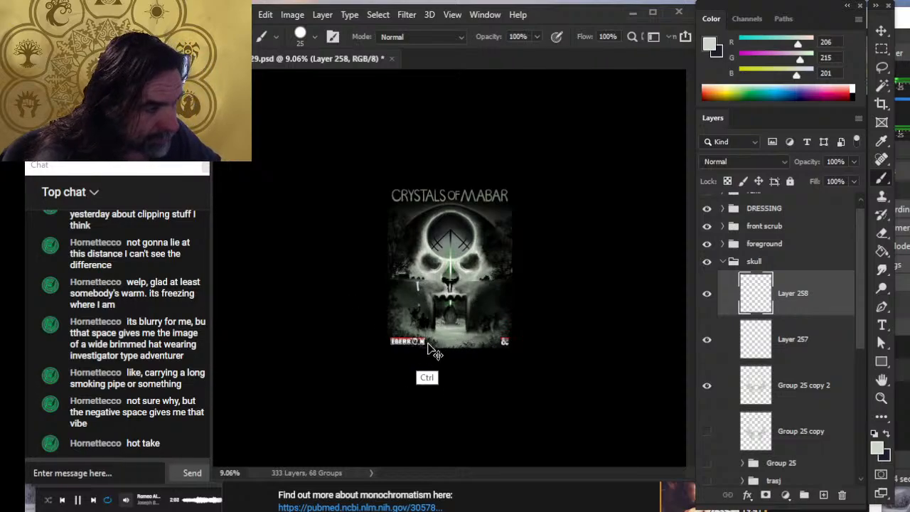
pyautogui.moveTo(423, 289); pyautogui.dragTo(432, 320)
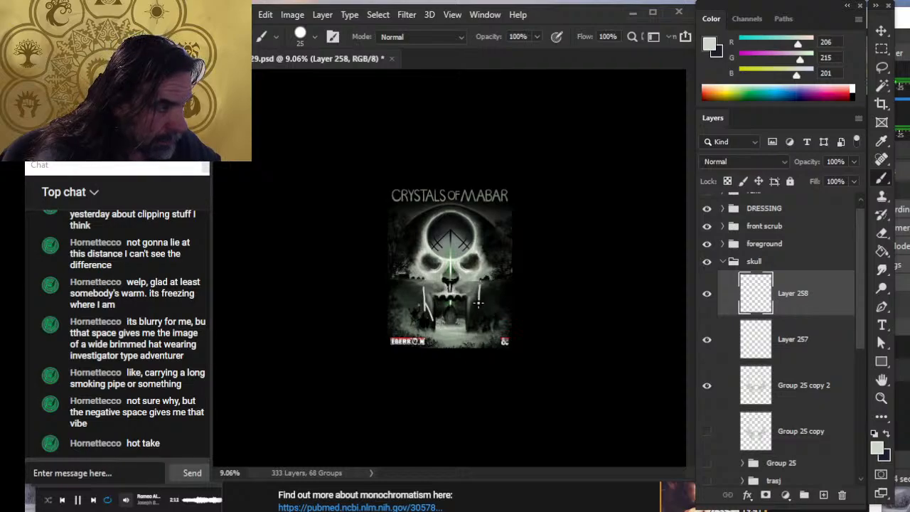
pyautogui.moveTo(478, 302); pyautogui.dragTo(470, 318)
pyautogui.press('z')
pyautogui.moveTo(476, 353); pyautogui.dragTo(425, 364)
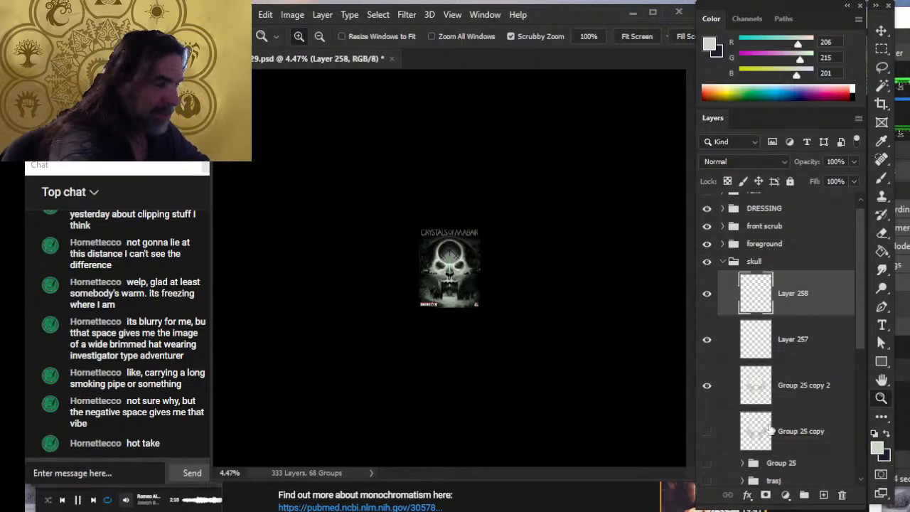
pyautogui.press('Delete')
# - Hide Layer 257 and Group 25 copy 2, show Group 25 copy instead, and review the enlarged cover
pyautogui.click(707, 292)
pyautogui.click(707, 339)
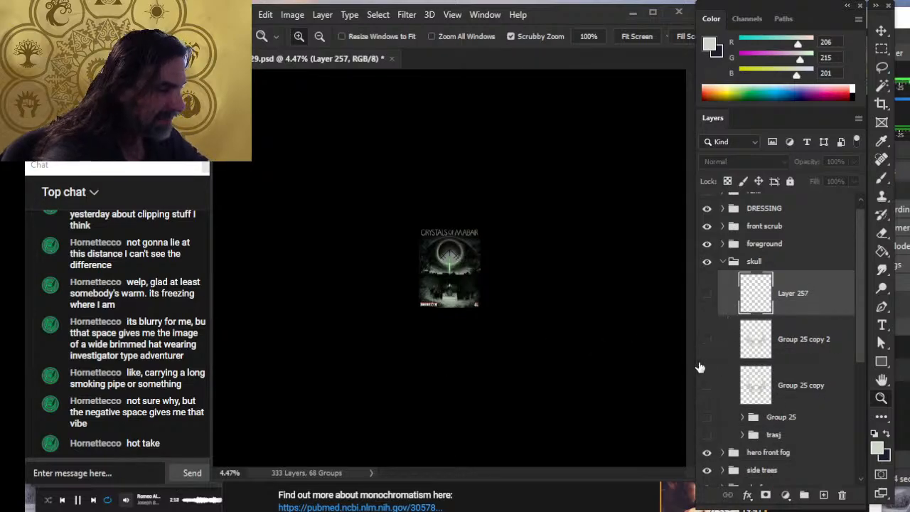
pyautogui.click(706, 385)
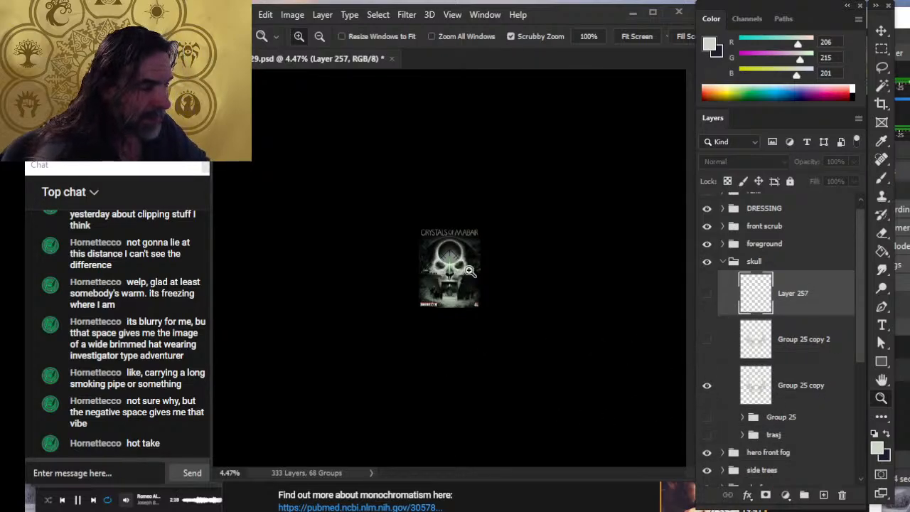
pyautogui.moveTo(456, 268); pyautogui.dragTo(530, 347)
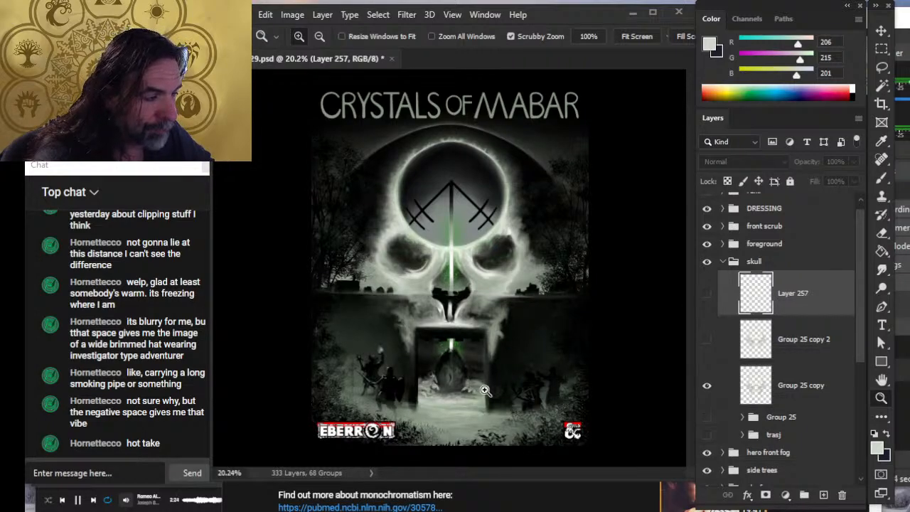
# - Duplicate Group 25 copy, hide the original, and reduce the Smudge tool's brush size to 35
pyautogui.click(771, 384)
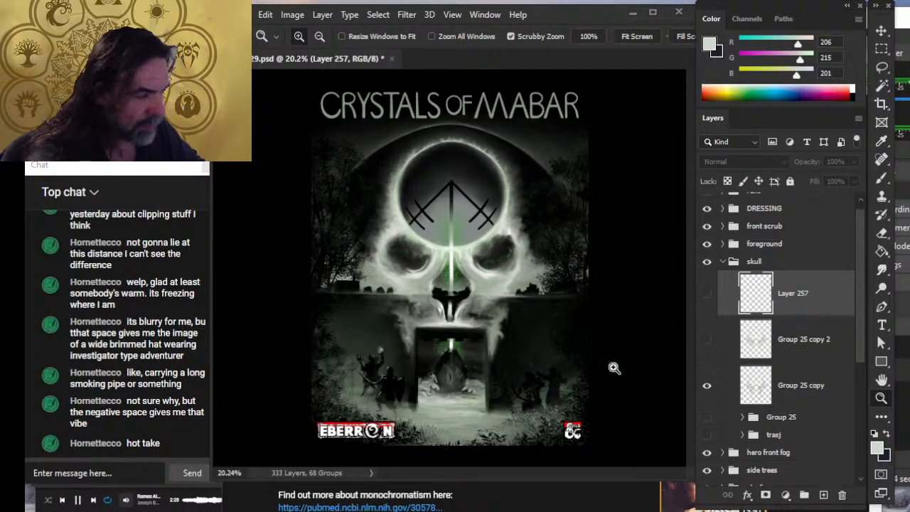
pyautogui.press('r')
pyautogui.rightClick(800, 398)
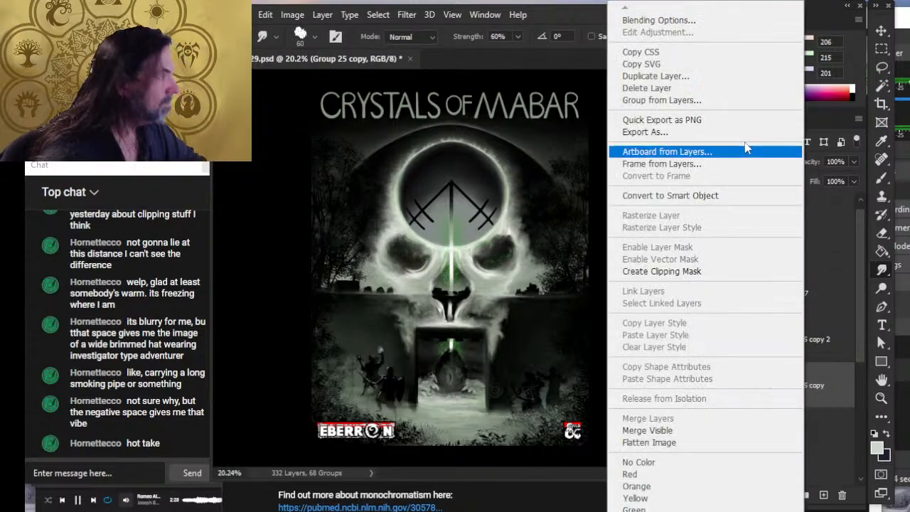
pyautogui.click(743, 76)
pyautogui.press('Return')
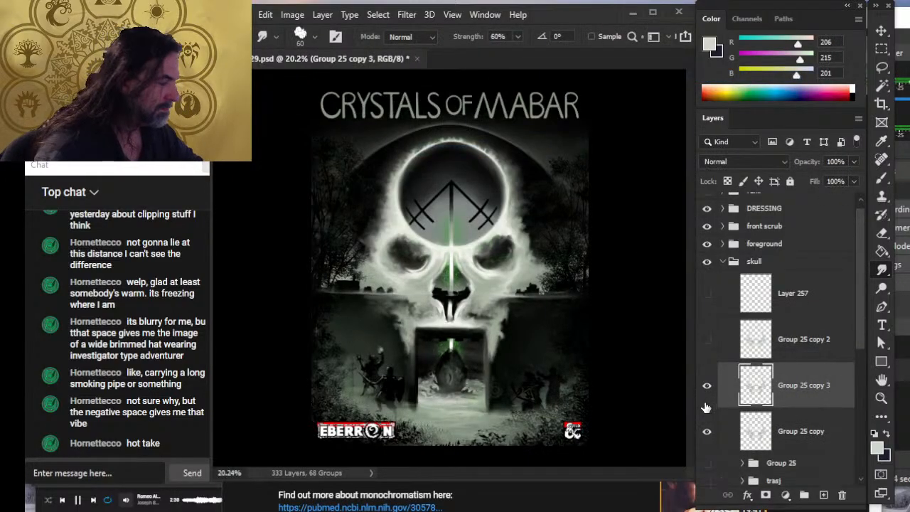
pyautogui.press('[')
pyautogui.press('[')
pyautogui.press('[')
pyautogui.press('[')
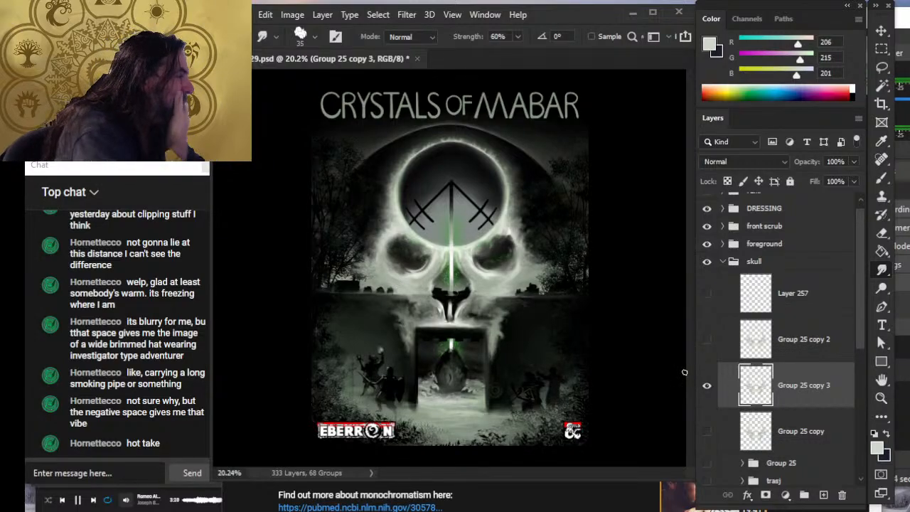
# - Check how the side trees group affects the cover by switching its visibility off and back on
pyautogui.moveTo(856, 326); pyautogui.dragTo(857, 368)
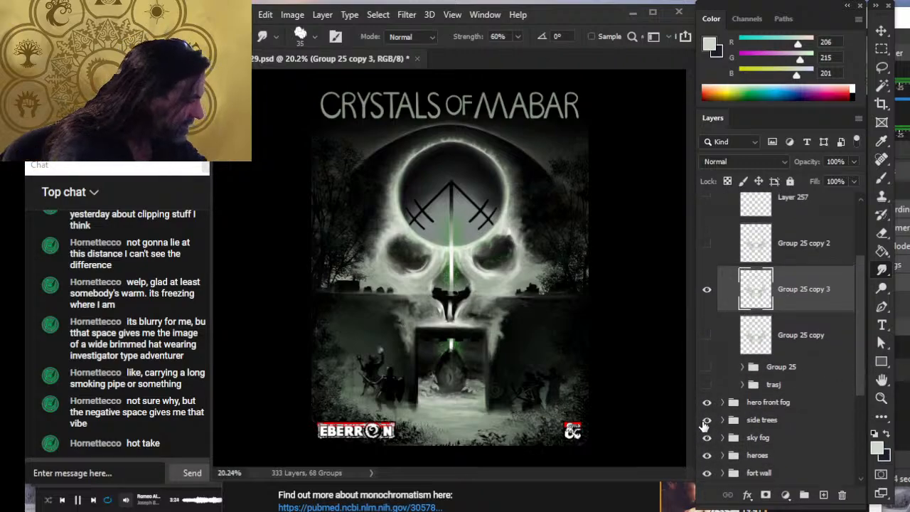
pyautogui.click(706, 420)
pyautogui.click(706, 420)
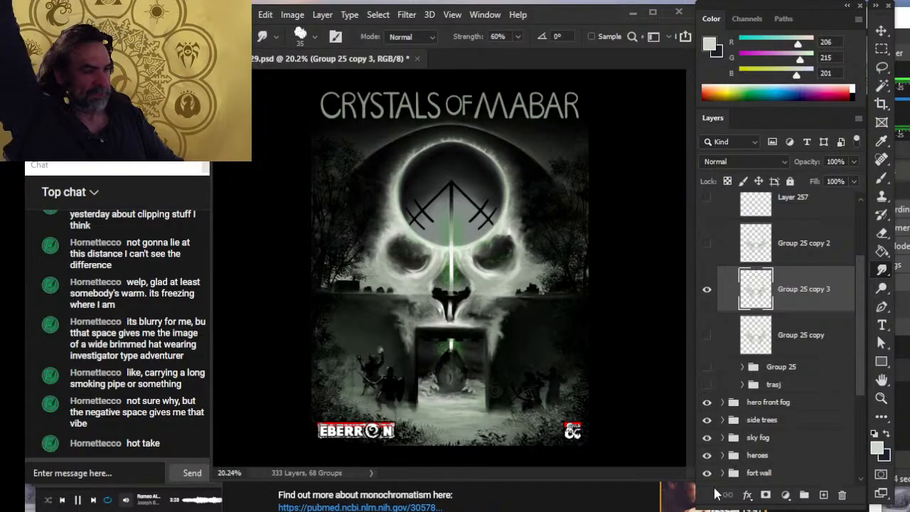
# - Compare the skull at reduced size with and without Group 25 copy 2 over Group 25 copy 3, leaving both shown
pyautogui.press('z')
pyautogui.moveTo(427, 416); pyautogui.dragTo(396, 420)
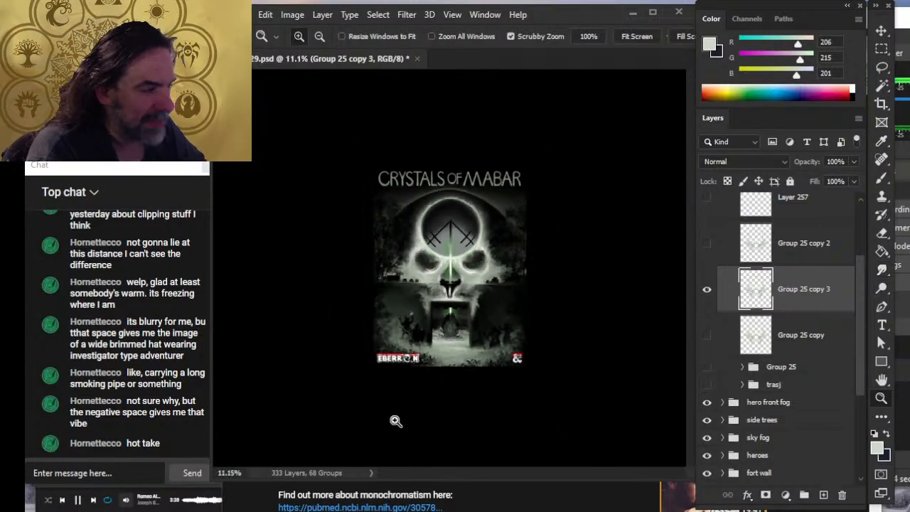
pyautogui.click(708, 261)
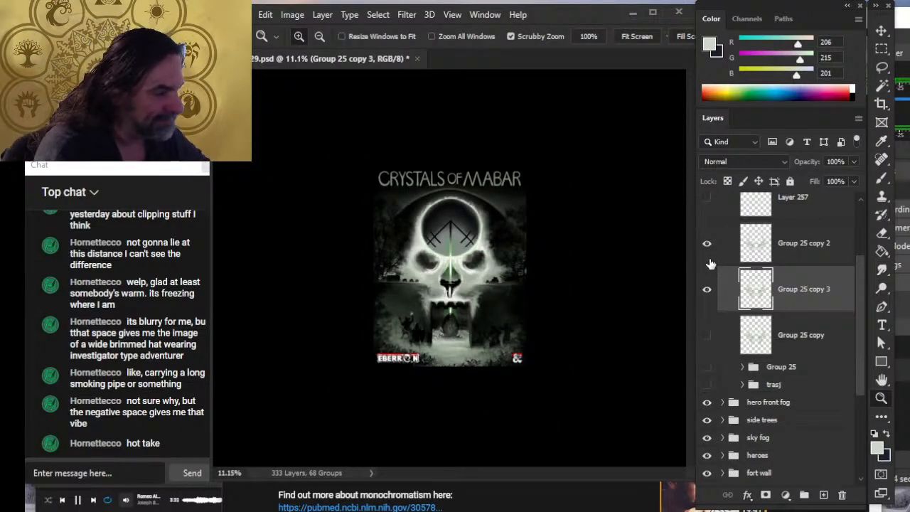
pyautogui.click(712, 261)
pyautogui.click(710, 261)
# - Lasso the row of teeth above the gate, hide Group 25 copy 2, and copy the selected area of Group 25 copy 3 to a new layer
pyautogui.press('l')
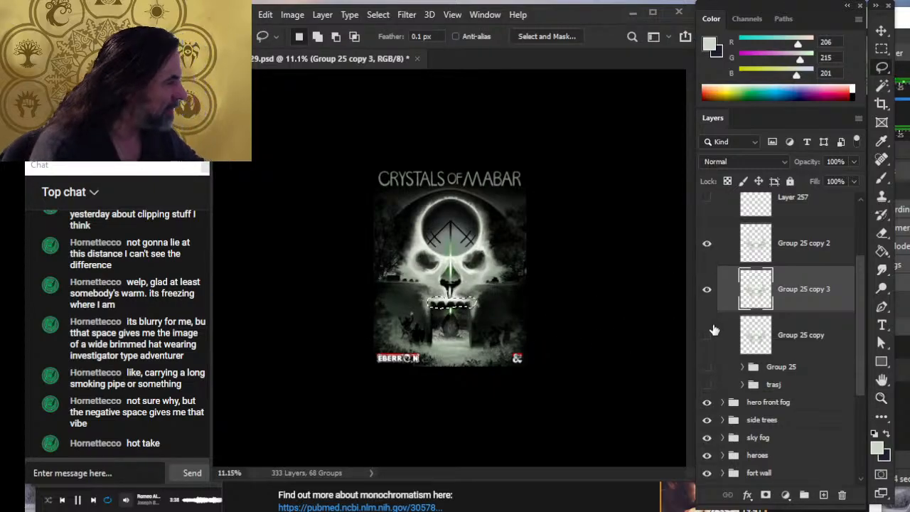
pyautogui.click(708, 289)
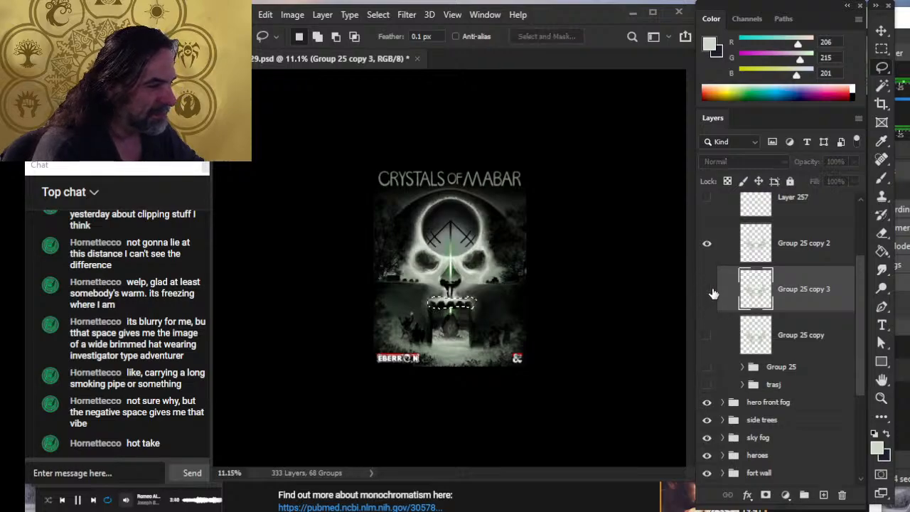
pyautogui.click(710, 289)
pyautogui.click(719, 258)
pyautogui.click(710, 249)
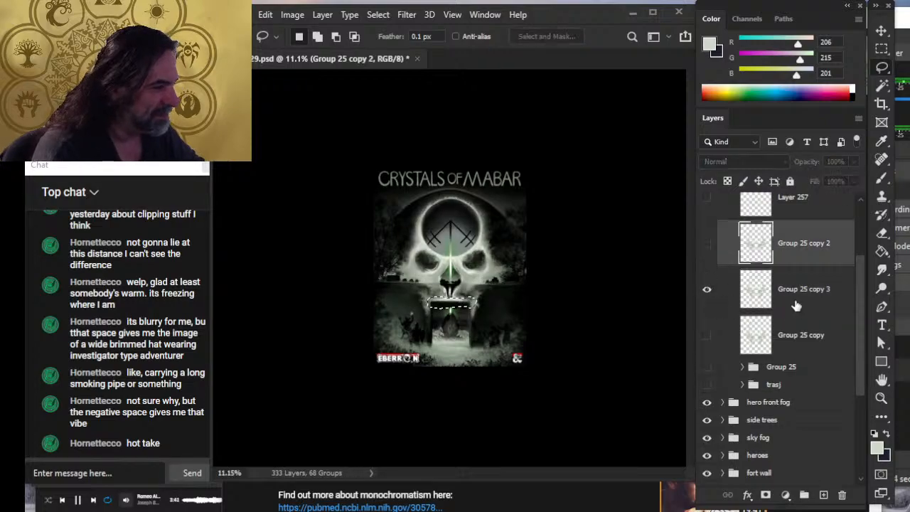
pyautogui.click(791, 306)
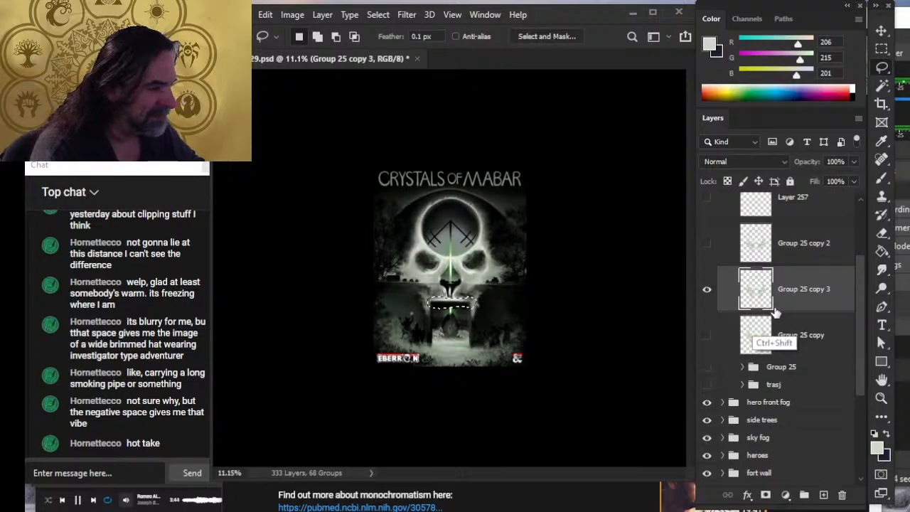
pyautogui.hotkey('ctrl', 'j')
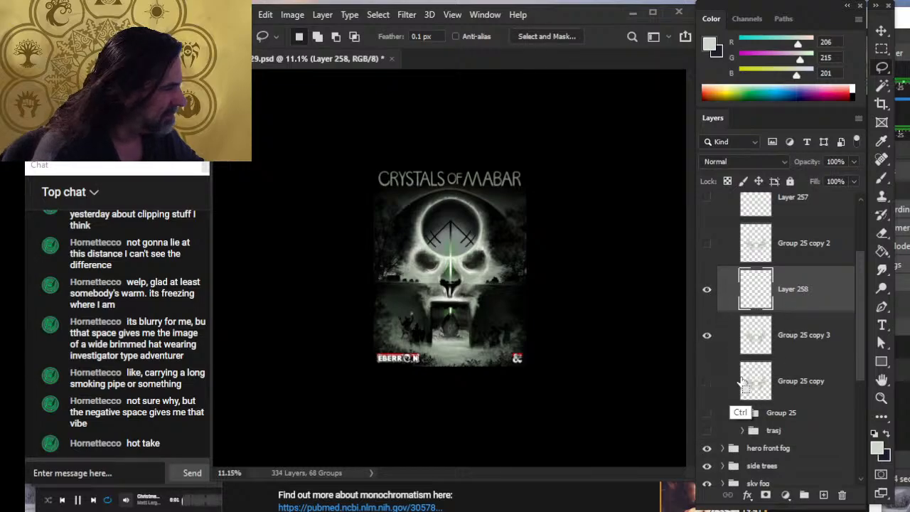
# - Undo the new teeth layer and compare the skull with and without Group 25 copy 2, leaving it hidden
pyautogui.hotkey('ctrl', 'z')
pyautogui.click(707, 243)
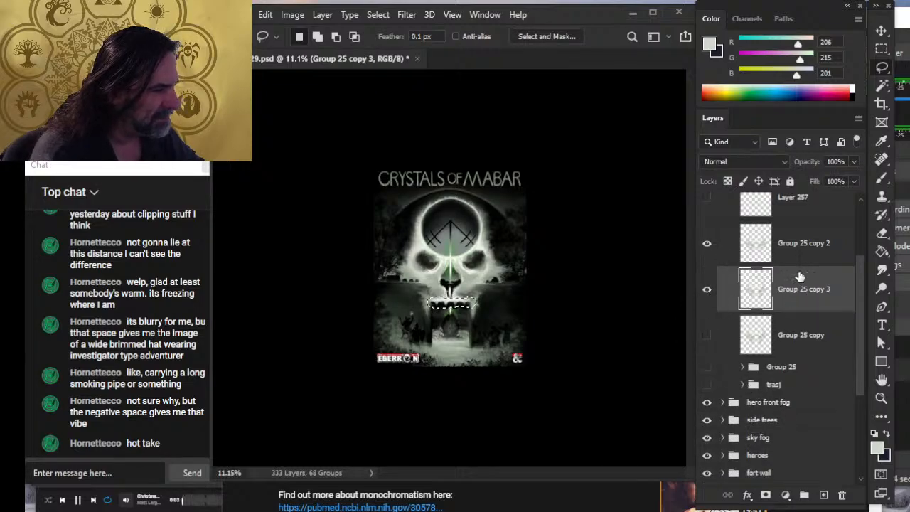
pyautogui.click(793, 261)
pyautogui.click(709, 248)
pyautogui.click(709, 248)
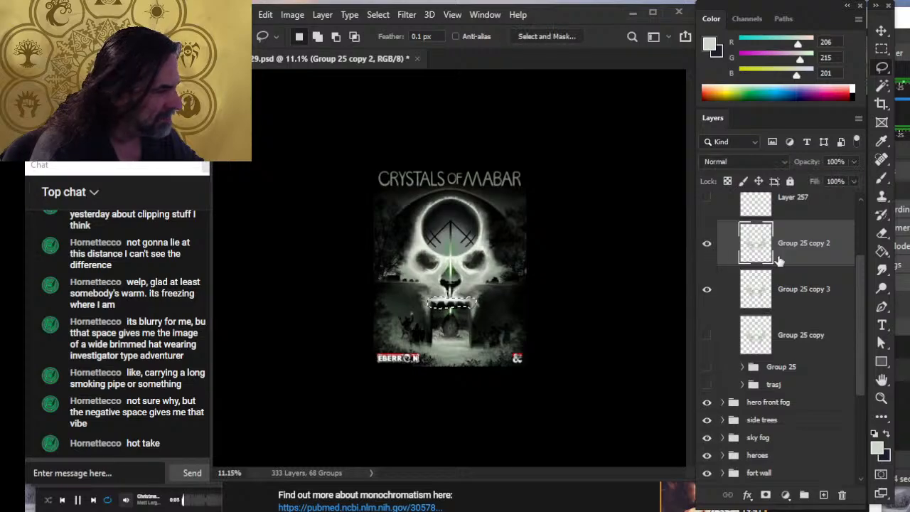
pyautogui.click(706, 246)
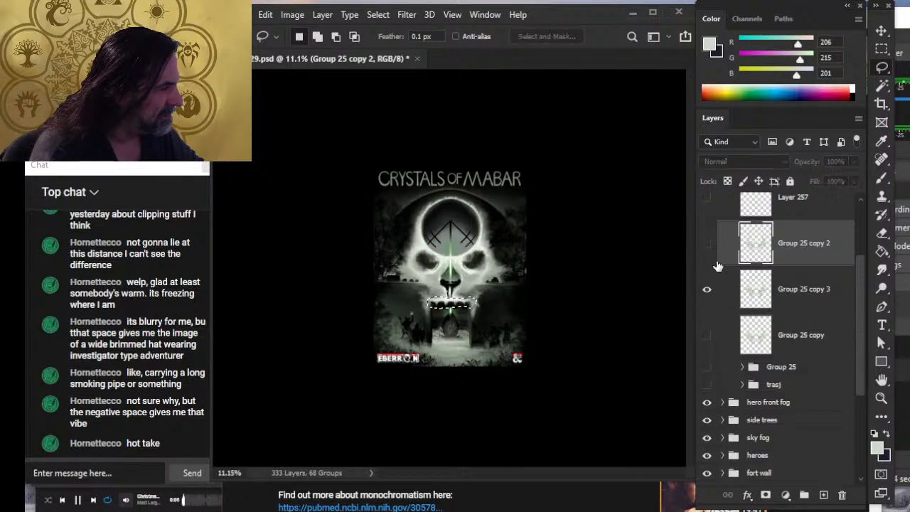
# - Copy the selected teeth area of Group 25 copy 3 to a new layer and switch to the Smudge tool
pyautogui.click(780, 306)
pyautogui.hotkey('ctrl', 'j')
pyautogui.press('v')
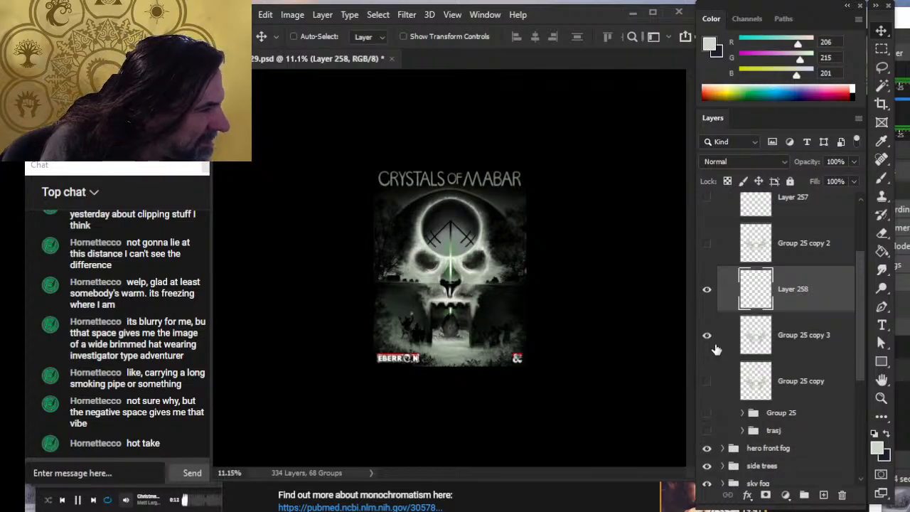
pyautogui.press('r')
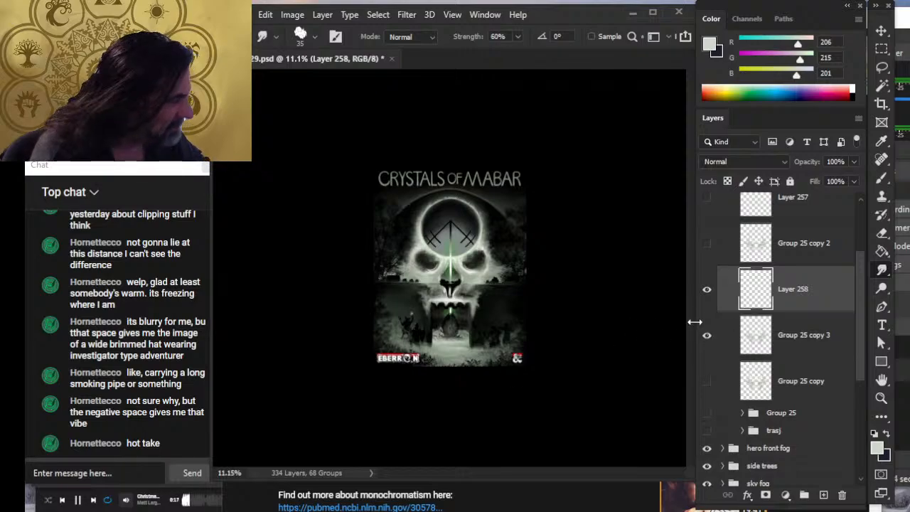
pyautogui.rightClick(802, 308)
pyautogui.click(836, 293)
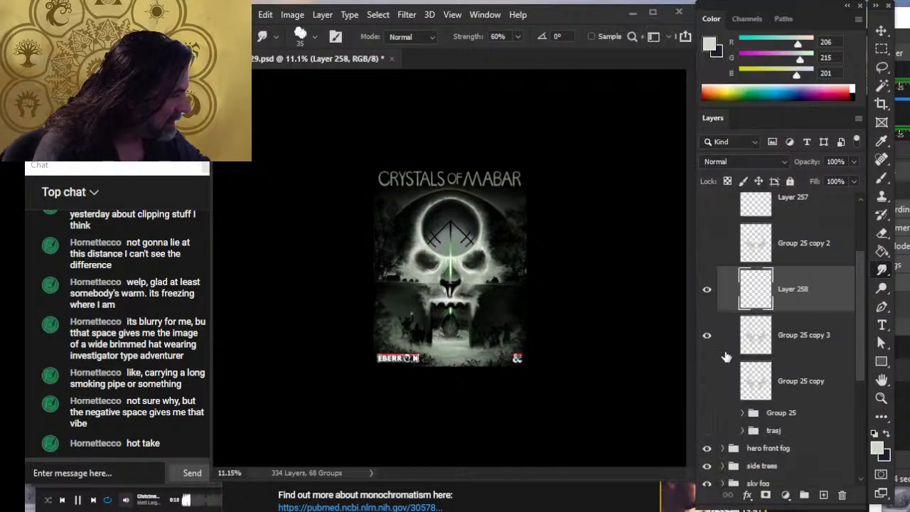
# - Compare the skull using Group 25 copy 3 against Group 25 copy, leaving only Group 25 copy 3 shown beneath the teeth layer
pyautogui.click(708, 335)
pyautogui.click(708, 335)
pyautogui.click(720, 383)
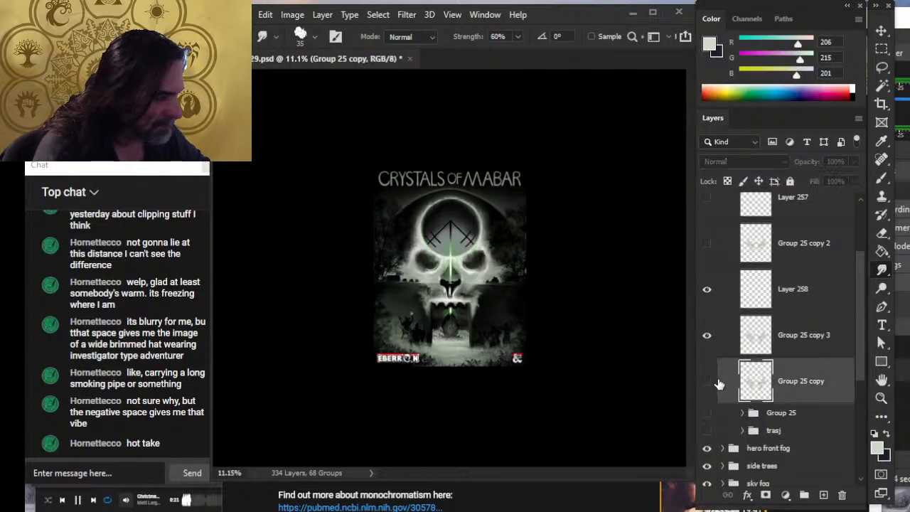
pyautogui.click(707, 382)
pyautogui.click(710, 354)
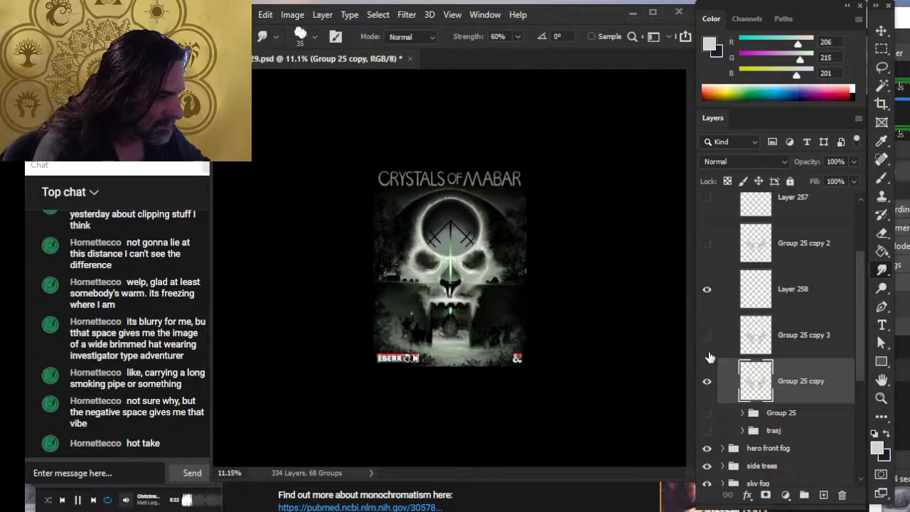
pyautogui.click(710, 355)
pyautogui.click(710, 384)
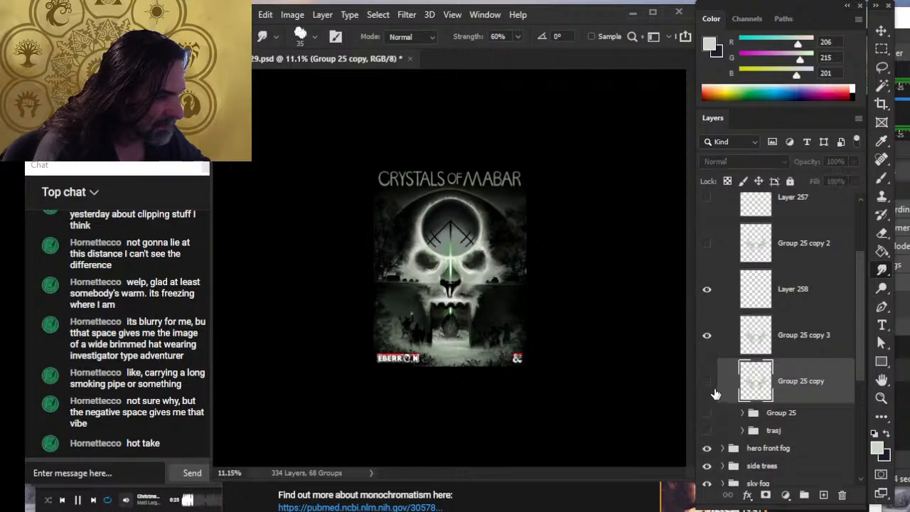
pyautogui.click(709, 385)
pyautogui.click(709, 349)
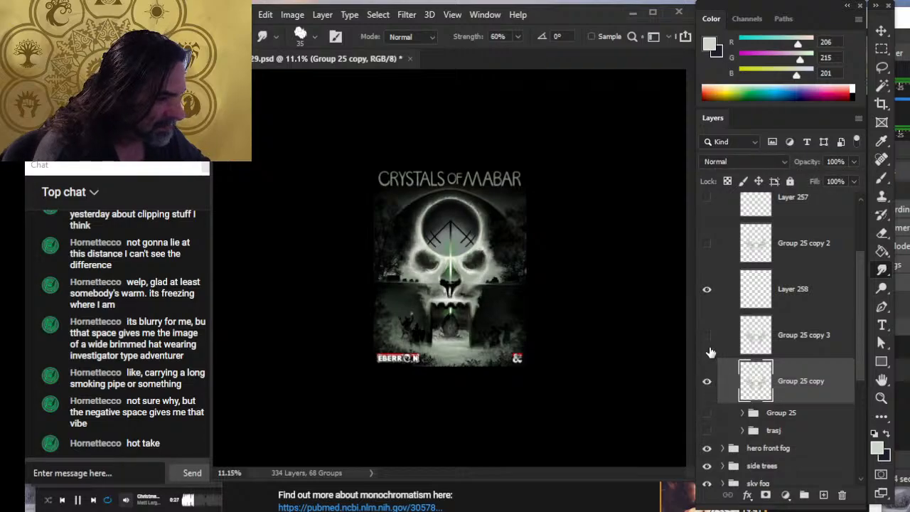
pyautogui.click(708, 347)
pyautogui.click(707, 383)
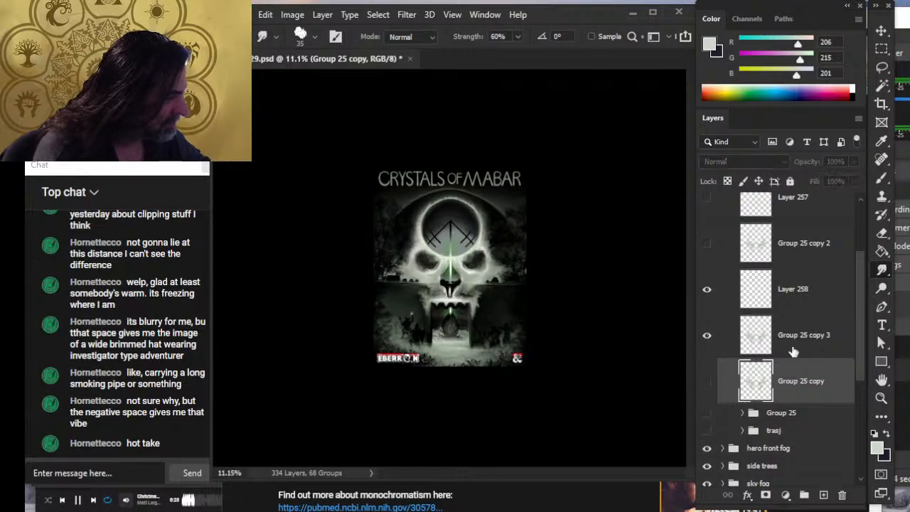
# - Merge the teeth layer, Layer 258, down into Group 25 copy 3
pyautogui.rightClick(817, 312)
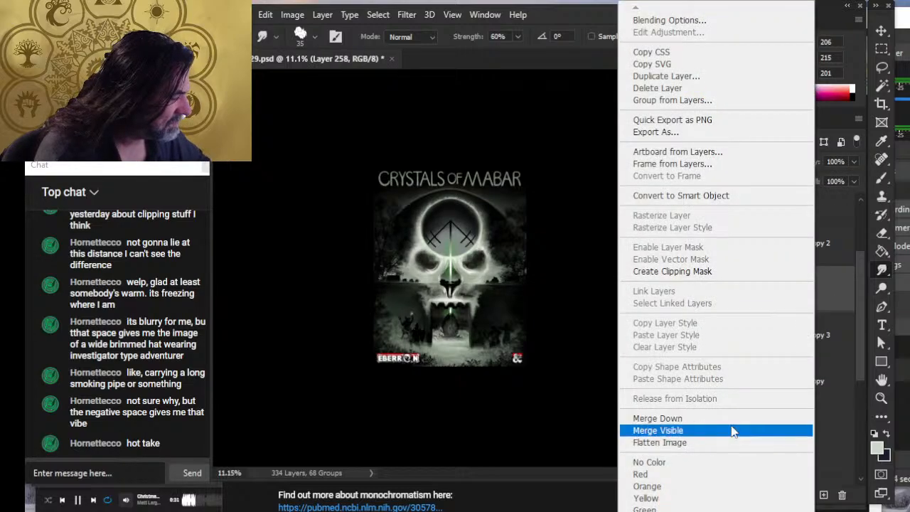
pyautogui.click(730, 430)
pyautogui.rightClick(809, 304)
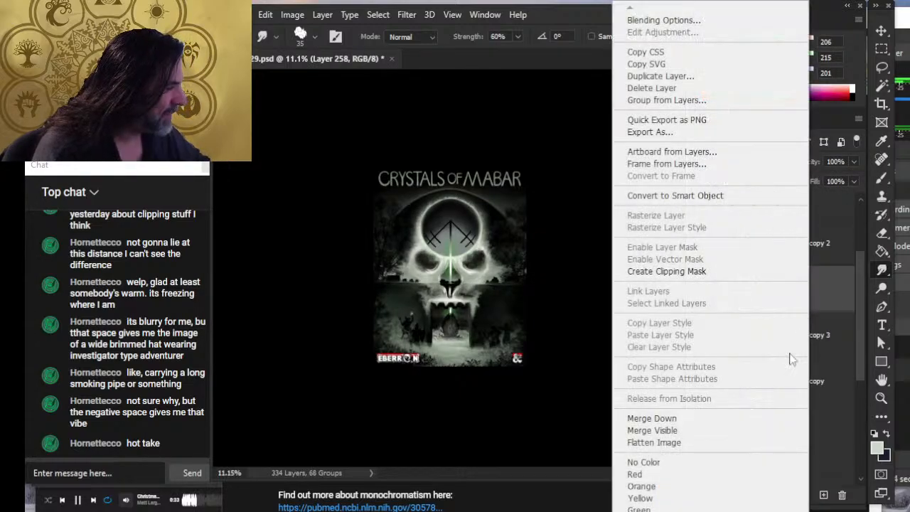
pyautogui.click(719, 422)
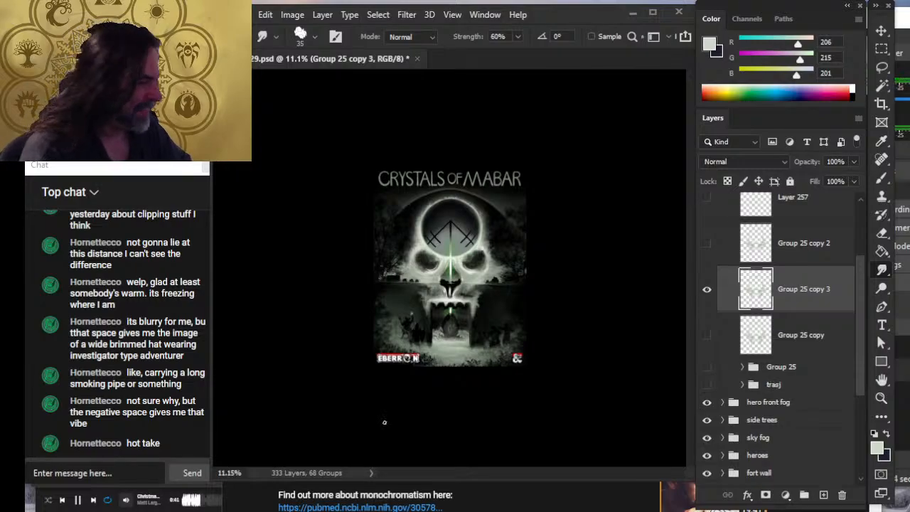
# - Move Group 25 copy 3 to the top of the skull group, check Layer 257's effect, and save the document
pyautogui.scroll(2, 853, 319)
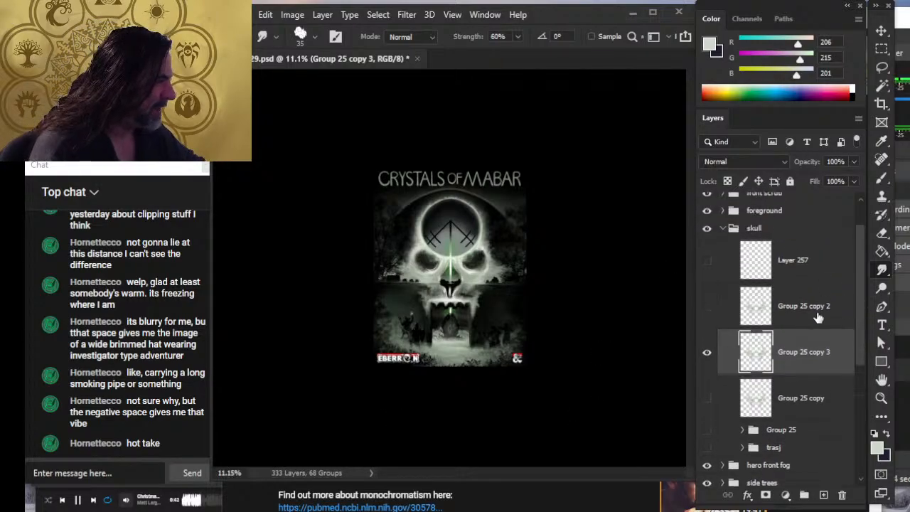
pyautogui.moveTo(808, 364); pyautogui.dragTo(807, 248)
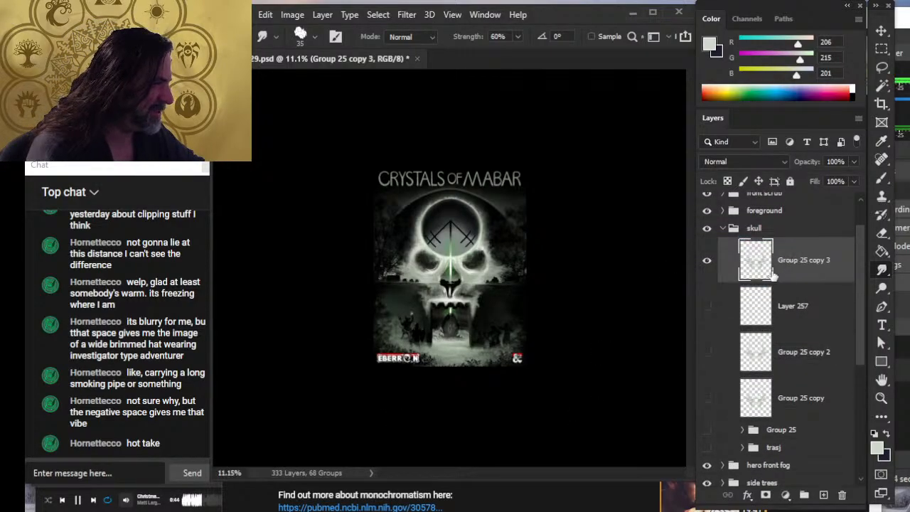
pyautogui.click(707, 307)
pyautogui.click(706, 307)
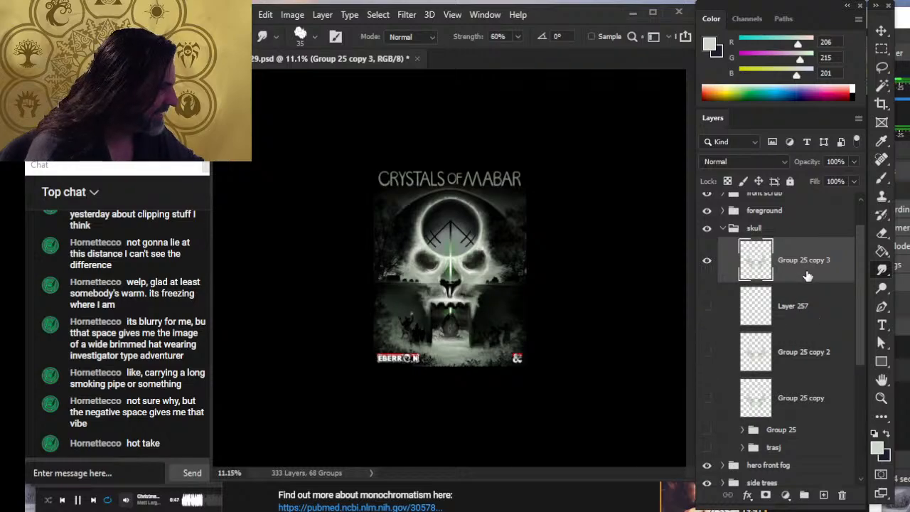
pyautogui.hotkey('ctrl', 'space')
pyautogui.moveTo(450, 316); pyautogui.dragTo(476, 326)
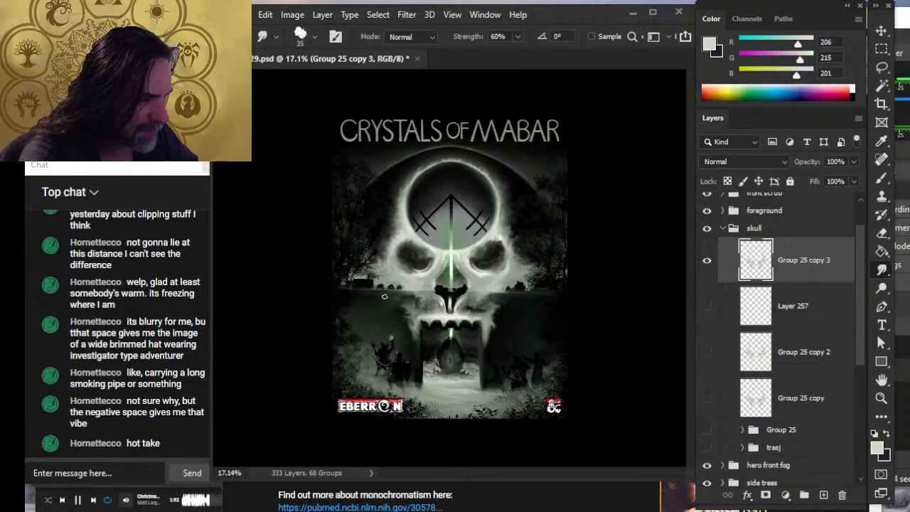
pyautogui.hotkey('ctrl', 's')
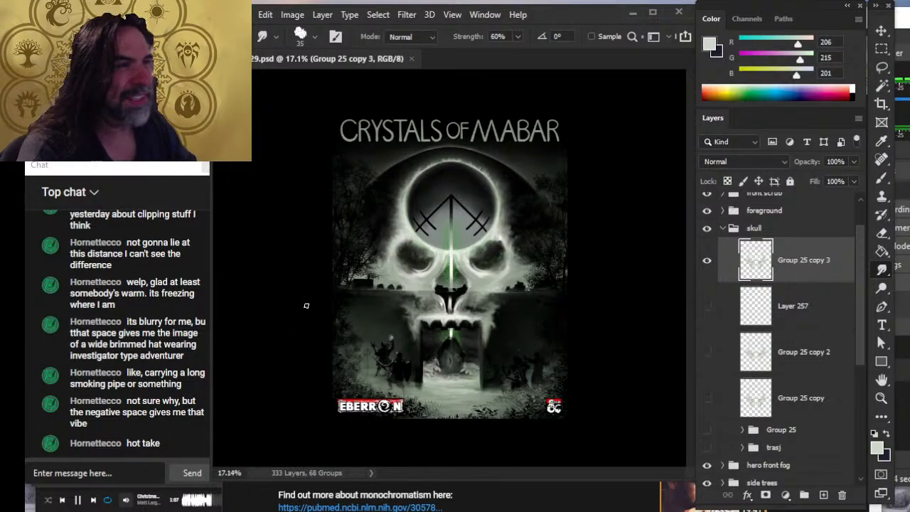
# - Smudge the fog along the wall's top edge left of the skull's nose, and check the cover at thumbnail size
pyautogui.moveTo(367, 298); pyautogui.dragTo(390, 296)
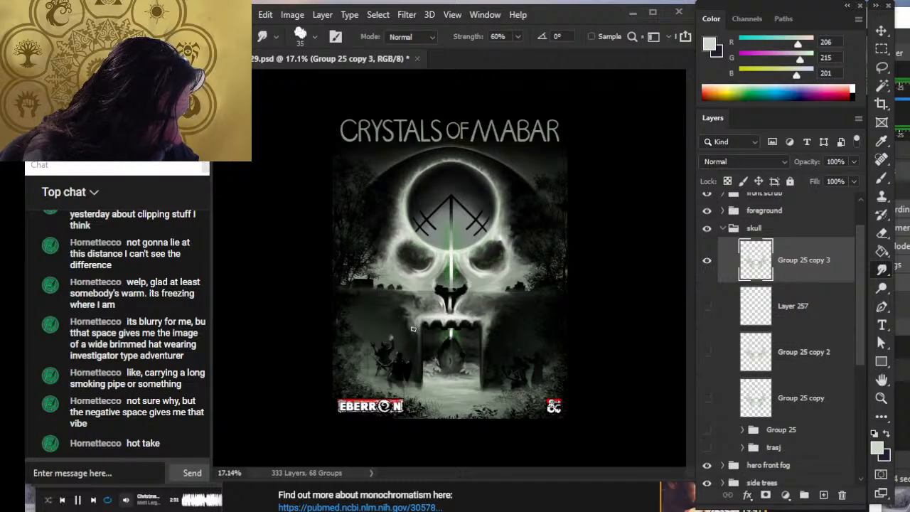
pyautogui.press('z')
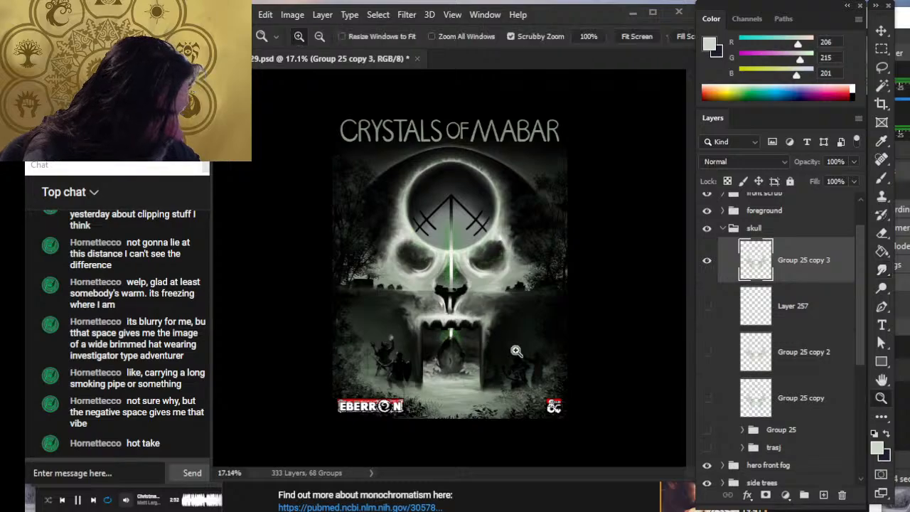
pyautogui.moveTo(515, 351); pyautogui.dragTo(501, 463)
pyautogui.moveTo(525, 334); pyautogui.dragTo(473, 362)
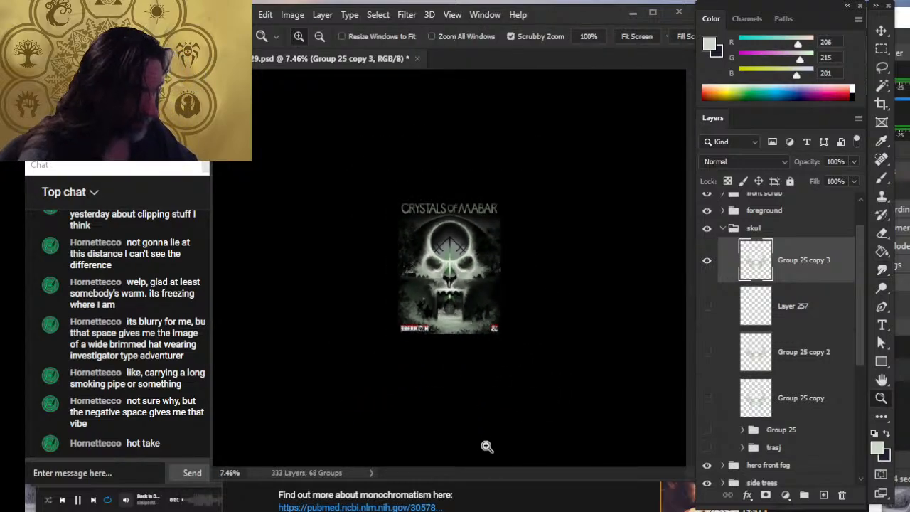
pyautogui.moveTo(528, 380); pyautogui.dragTo(502, 414)
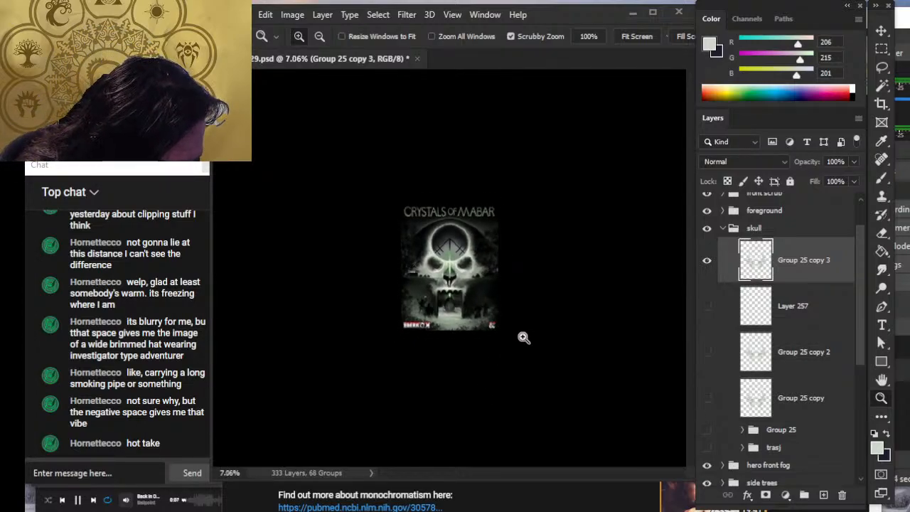
pyautogui.moveTo(522, 339); pyautogui.dragTo(511, 339)
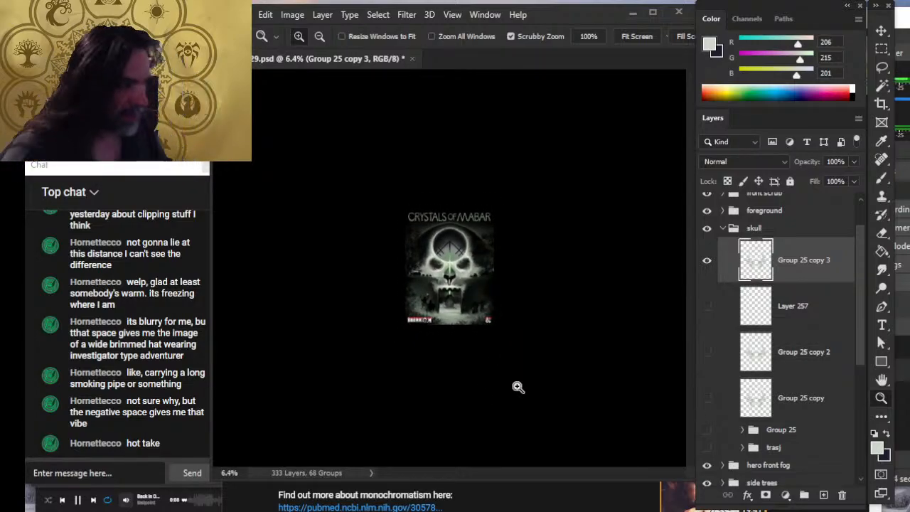